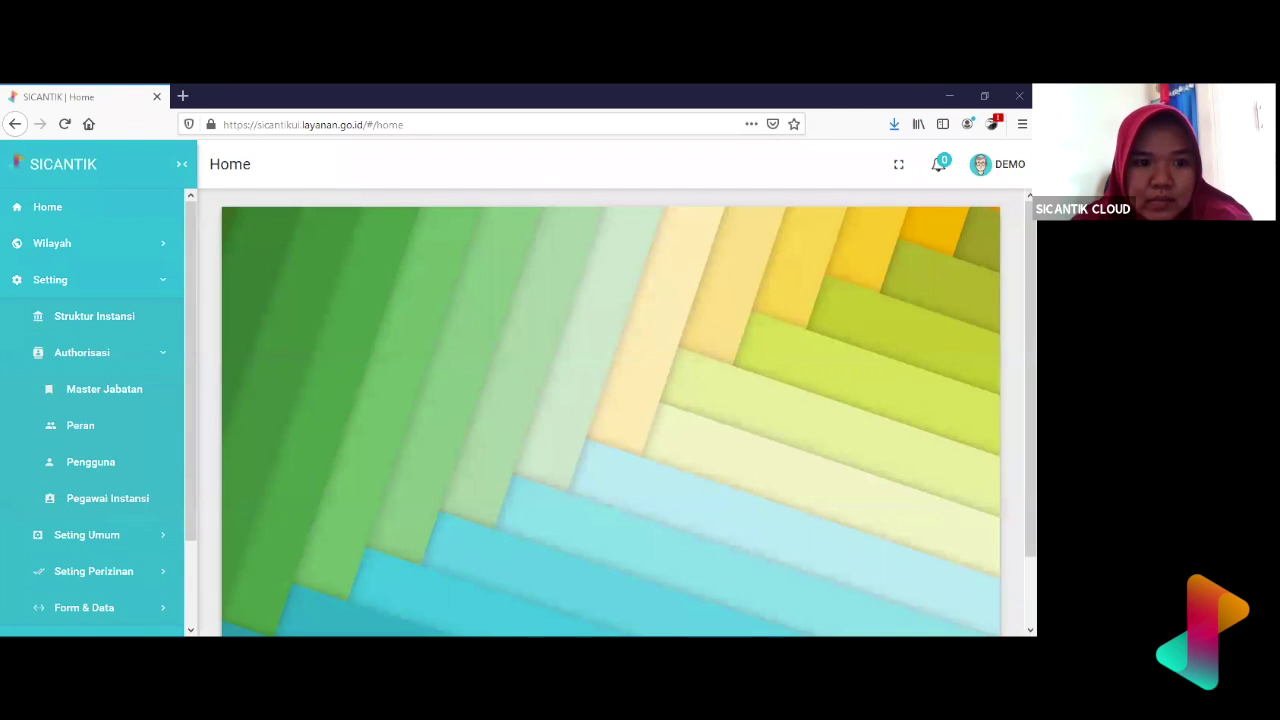
- Open the Struktur Instansi Unit page from the Setting section of the sidebar
{"action": "left_click", "coordinate": [477, 534]}
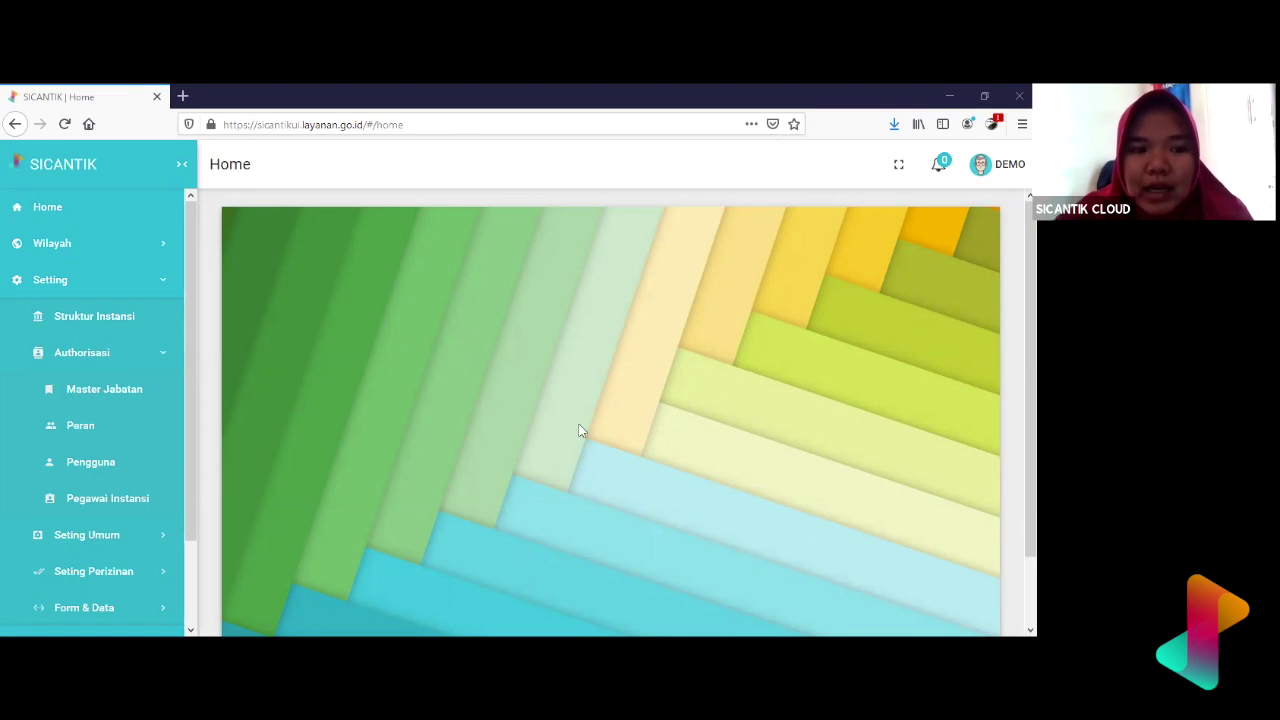
{"action": "left_click", "coordinate": [167, 292]}
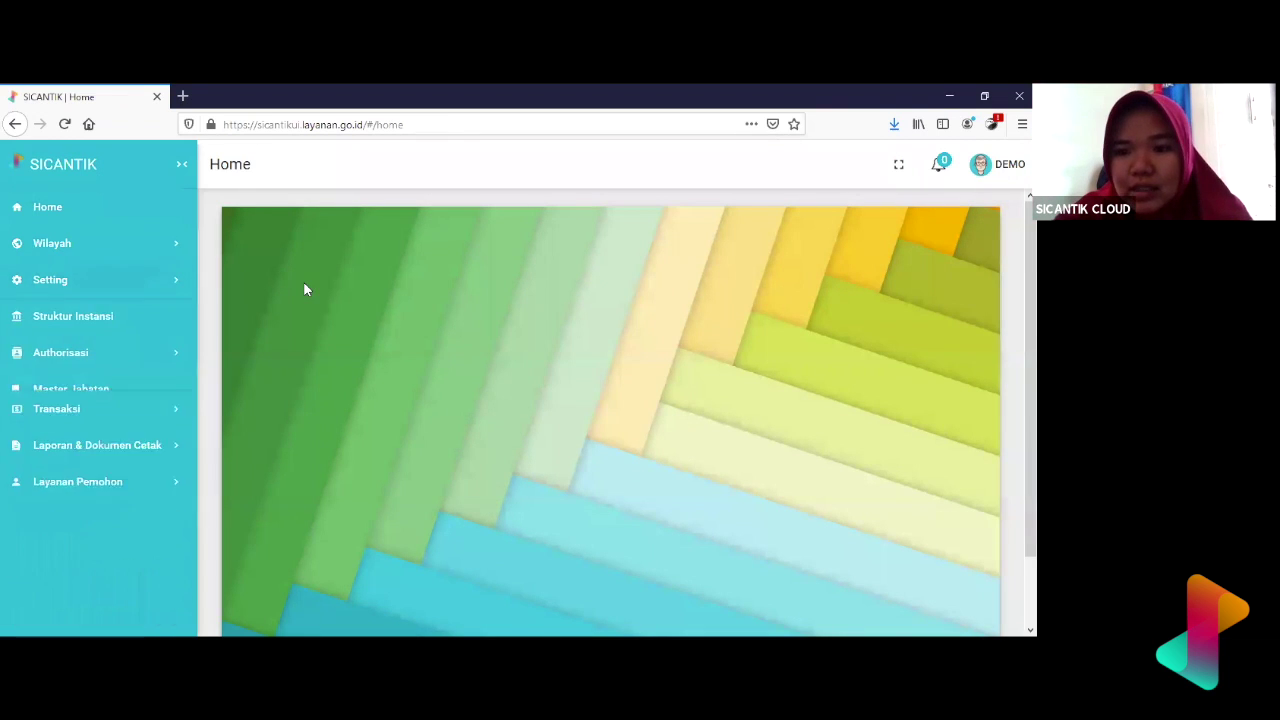
{"action": "left_click", "coordinate": [148, 284]}
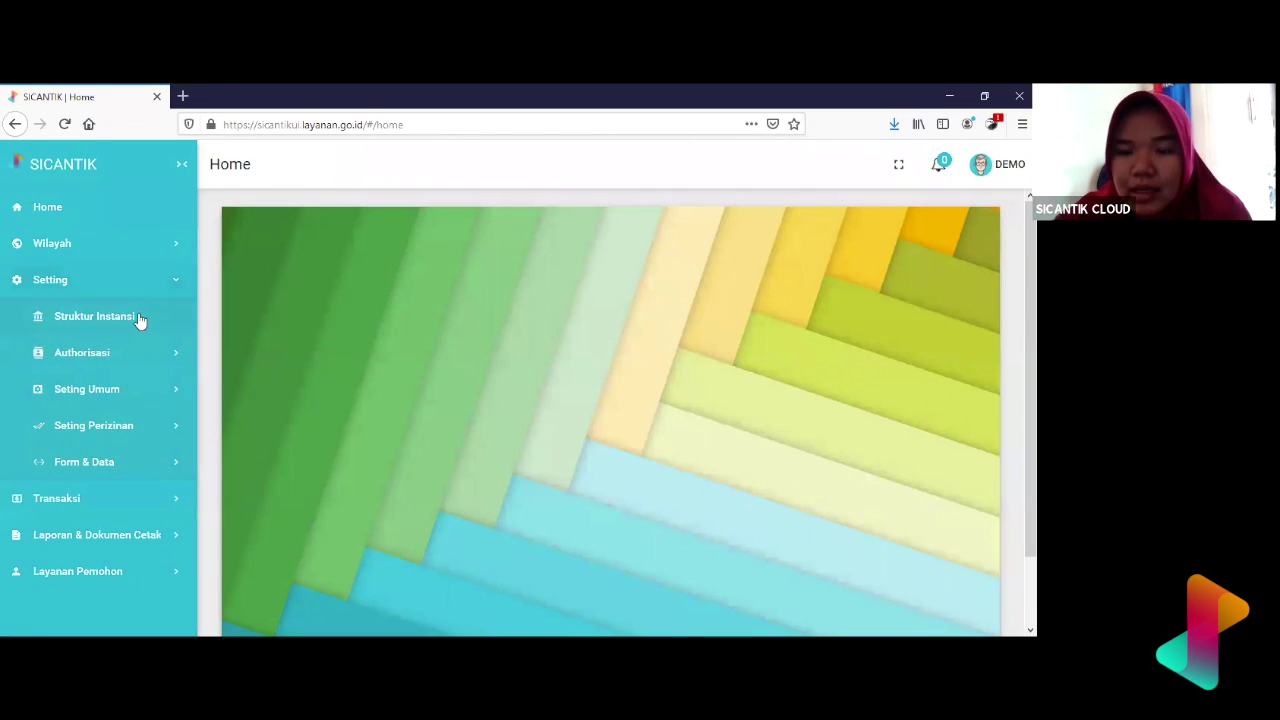
{"action": "left_click", "coordinate": [135, 326]}
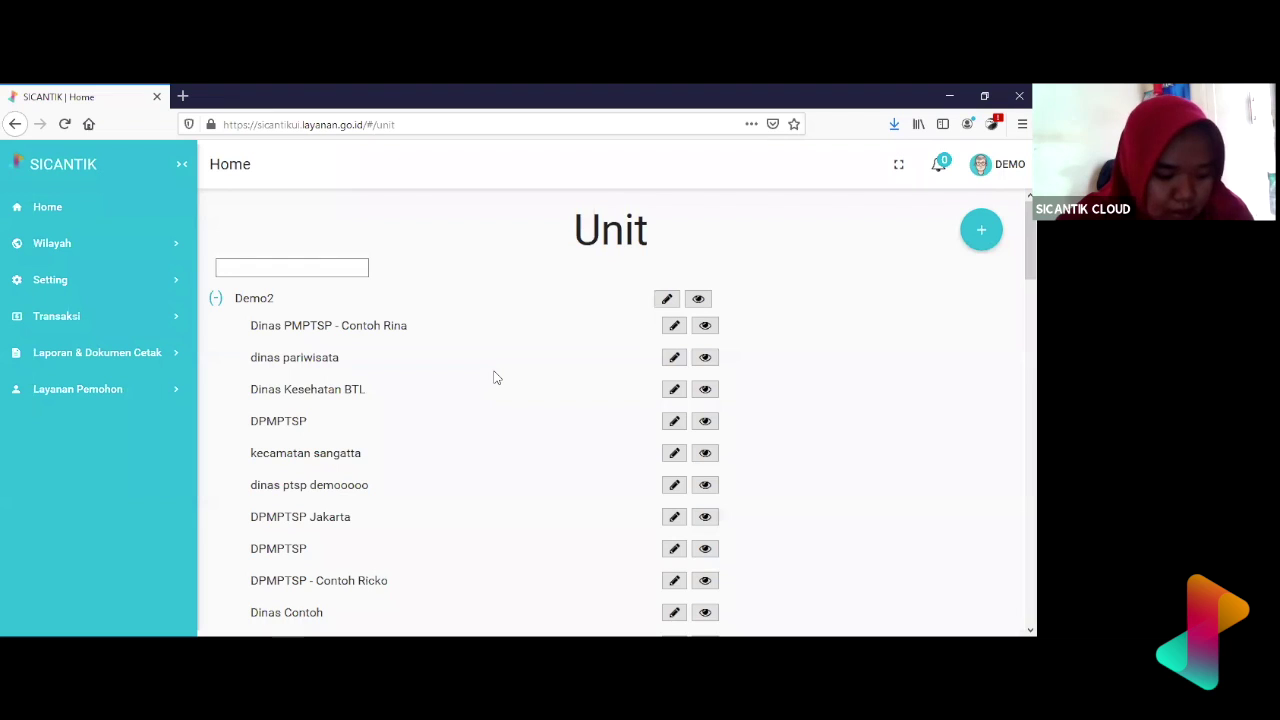
- Look through the Unit list, then bring up an empty Tambah Unit form
{"action": "scroll", "coordinate": [494, 377], "scroll_direction": "down", "scroll_amount": 4}
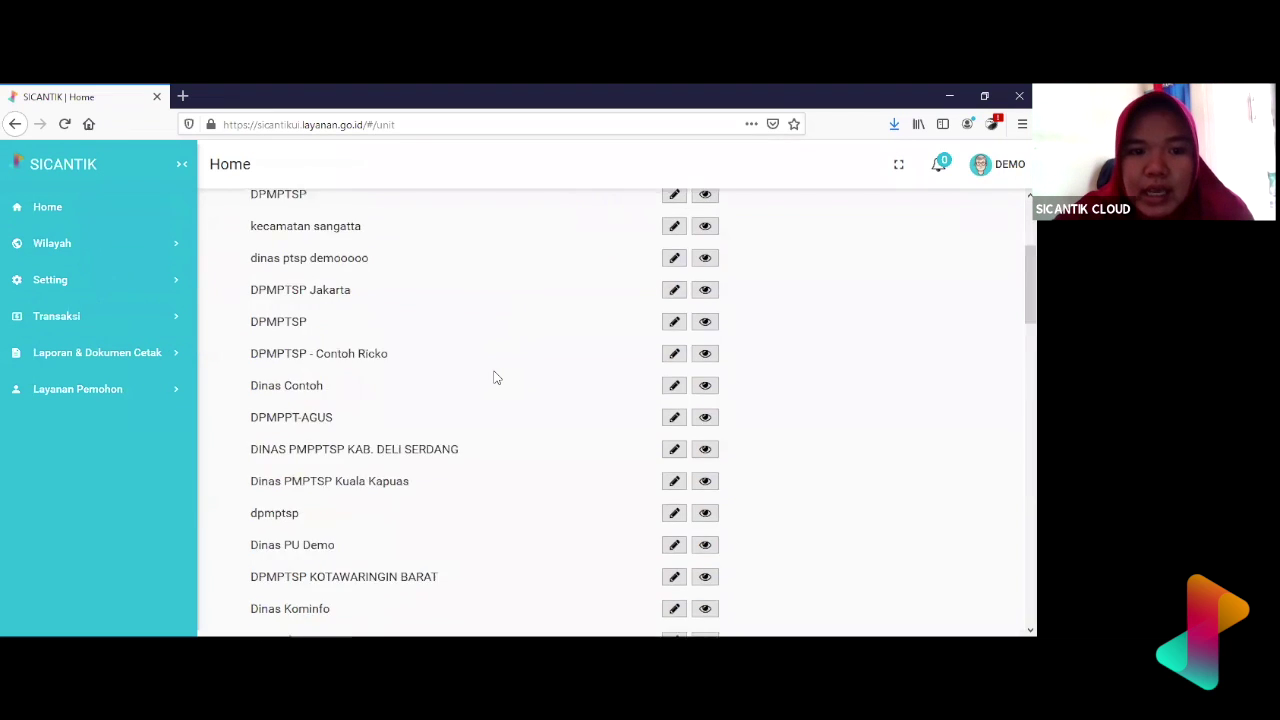
{"action": "scroll", "coordinate": [494, 377], "scroll_direction": "down", "scroll_amount": 5}
{"action": "scroll", "coordinate": [494, 377], "scroll_direction": "up", "scroll_amount": 10}
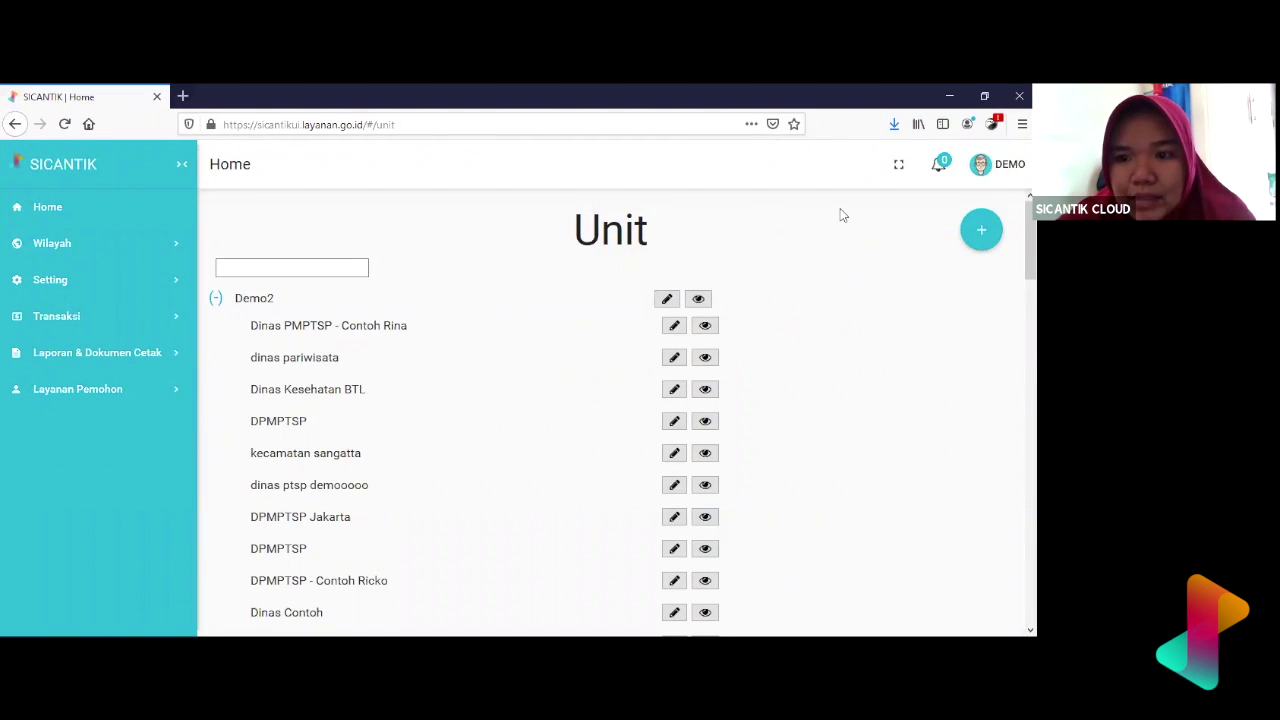
{"action": "scroll", "coordinate": [840, 215], "scroll_direction": "down", "scroll_amount": 3}
{"action": "scroll", "coordinate": [840, 215], "scroll_direction": "up", "scroll_amount": 3}
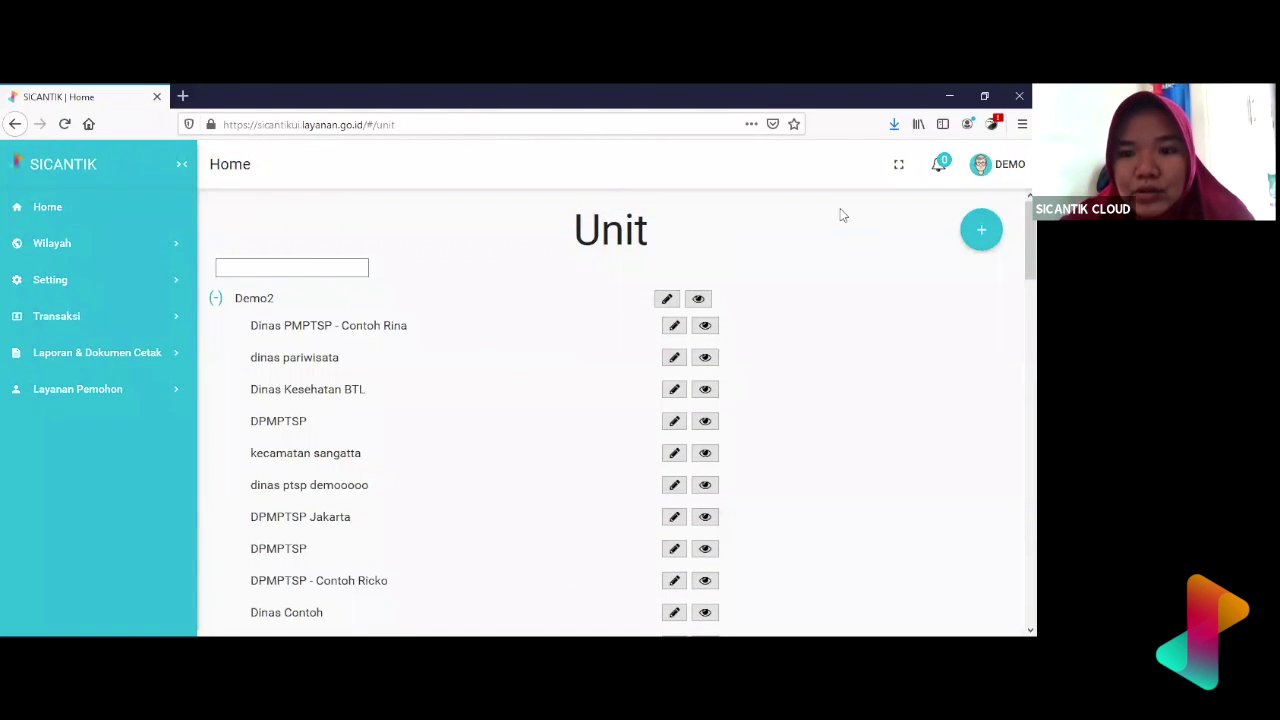
{"action": "scroll", "coordinate": [840, 215], "scroll_direction": "down", "scroll_amount": 1}
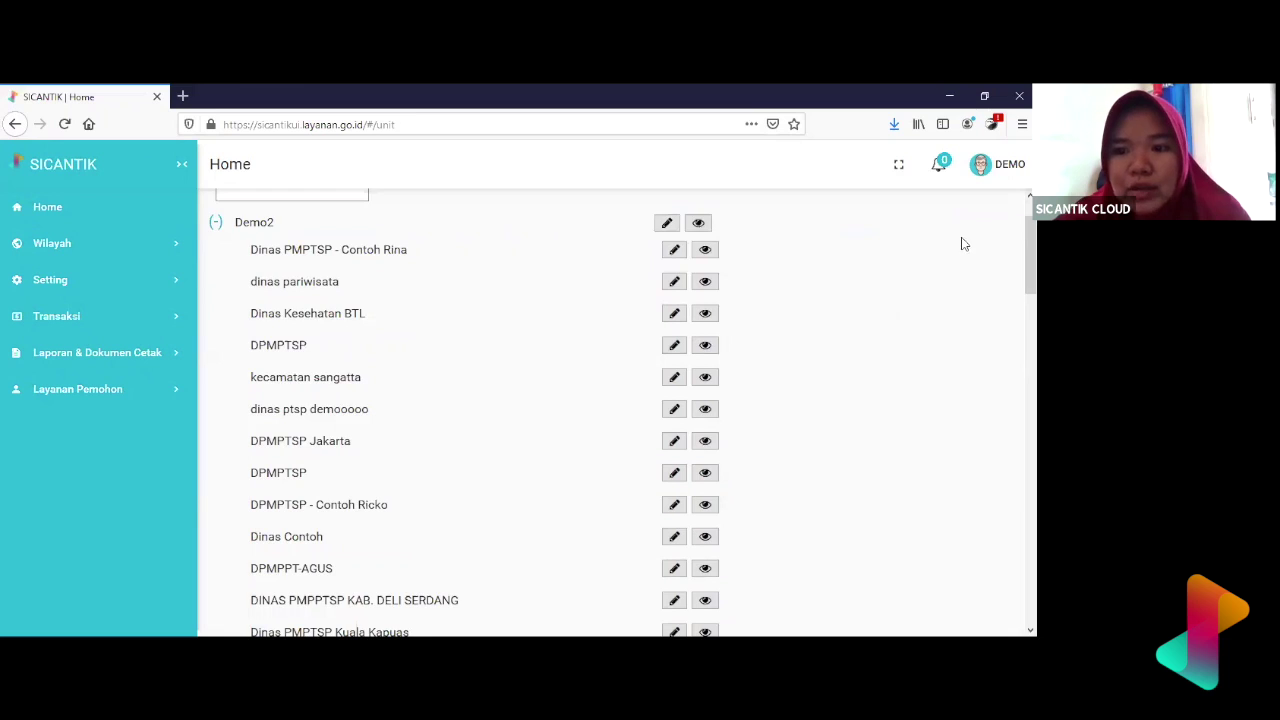
{"action": "scroll", "coordinate": [970, 240], "scroll_direction": "up", "scroll_amount": 1}
{"action": "left_click", "coordinate": [987, 232]}
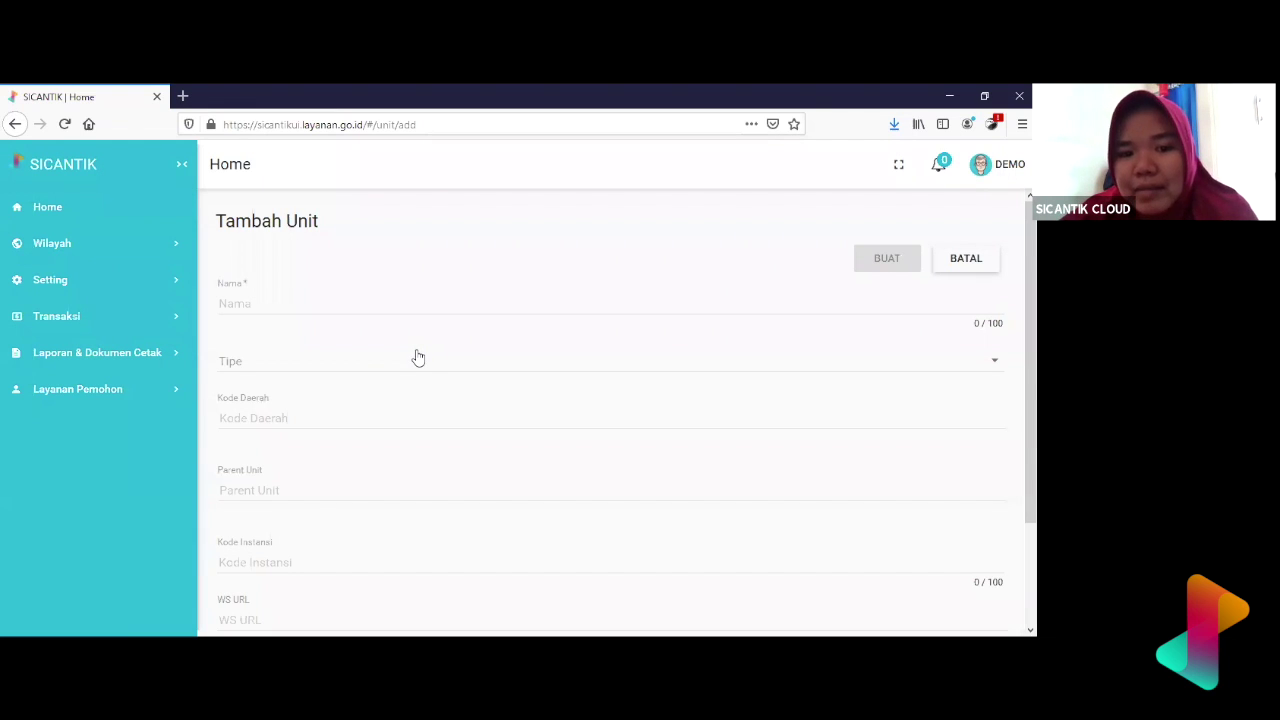
- Enter 'Dinas Kesehatan - Sesi 1' as the unit name, fixing the mistyped ending
{"action": "left_click", "coordinate": [430, 312]}
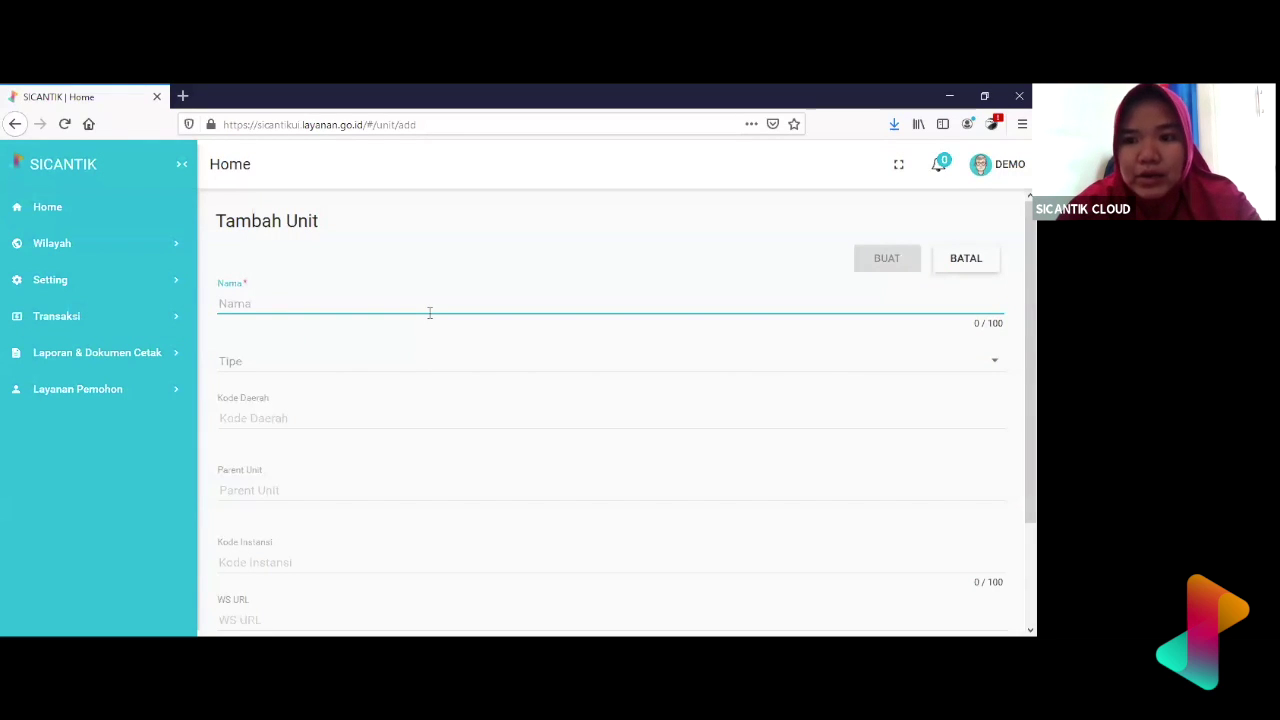
{"action": "type", "text": "Dinas Kesehatan - D"}
{"action": "type", "text": "e"}
{"action": "key", "text": "BackSpace"}
{"action": "key", "text": "BackSpace"}
{"action": "type", "text": "Se"}
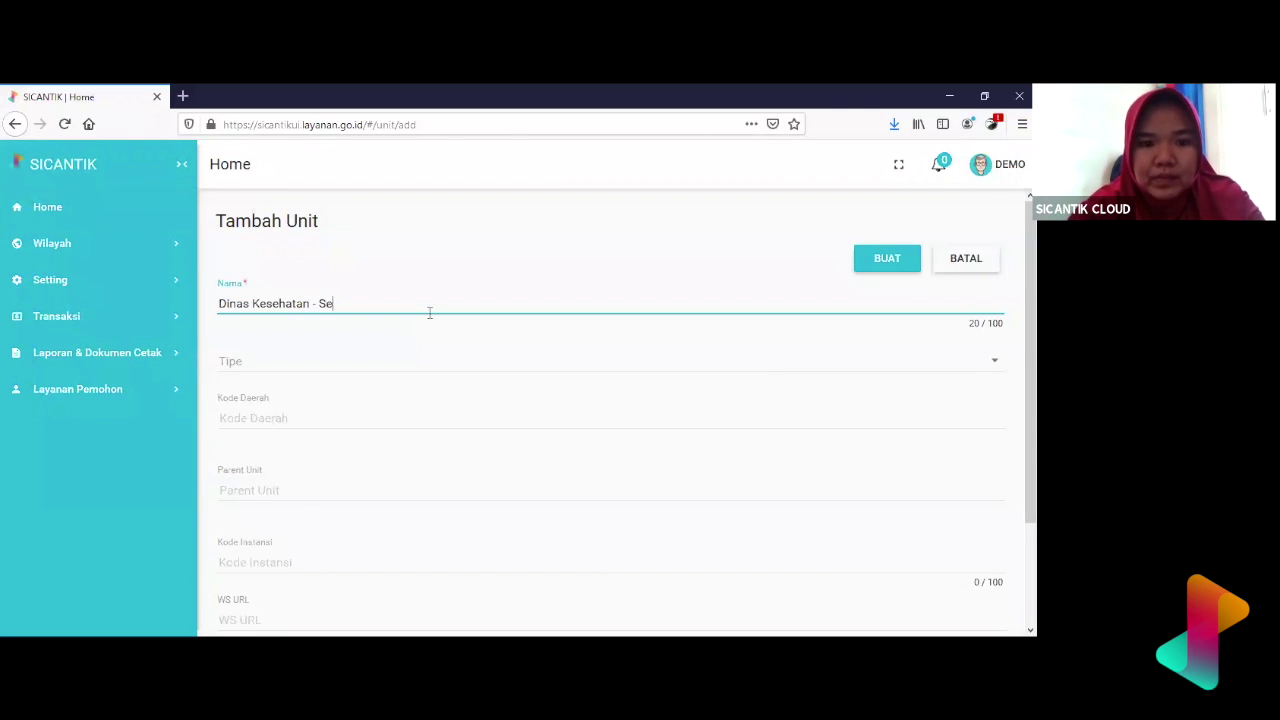
{"action": "type", "text": "si 1"}
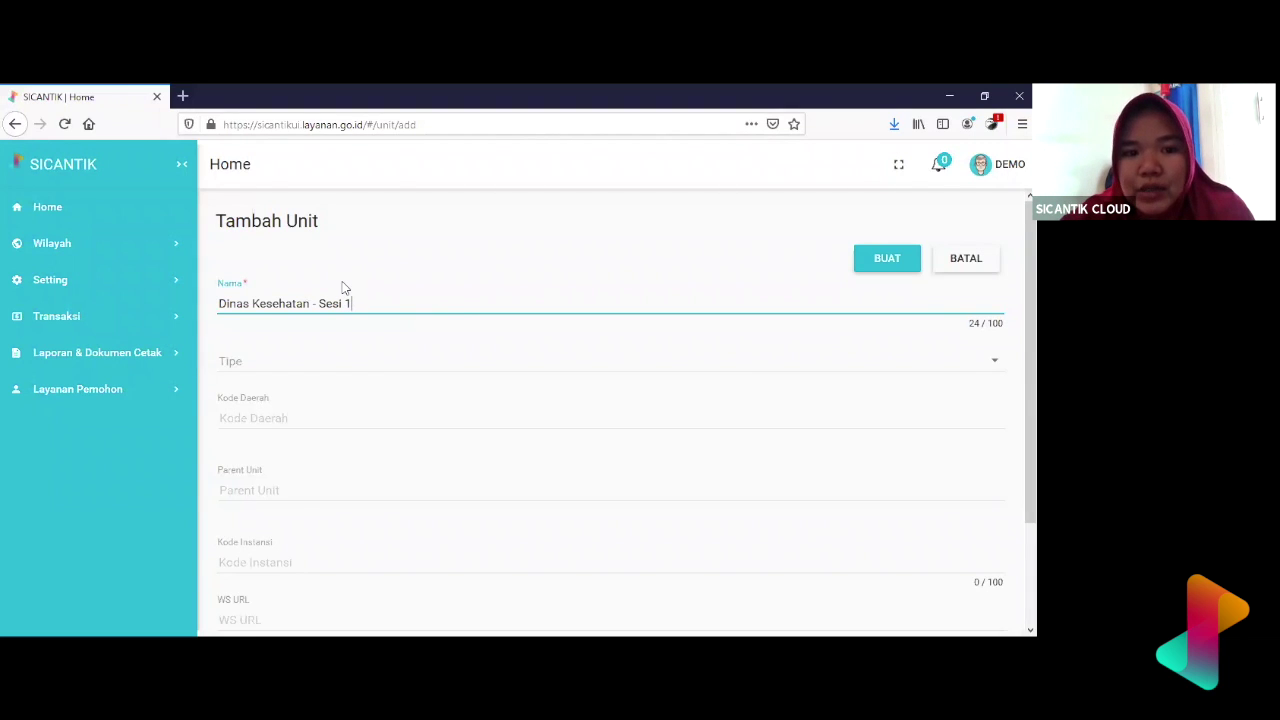
- Choose Unit Kerja as the new unit's Tipe
{"action": "left_click", "coordinate": [307, 373]}
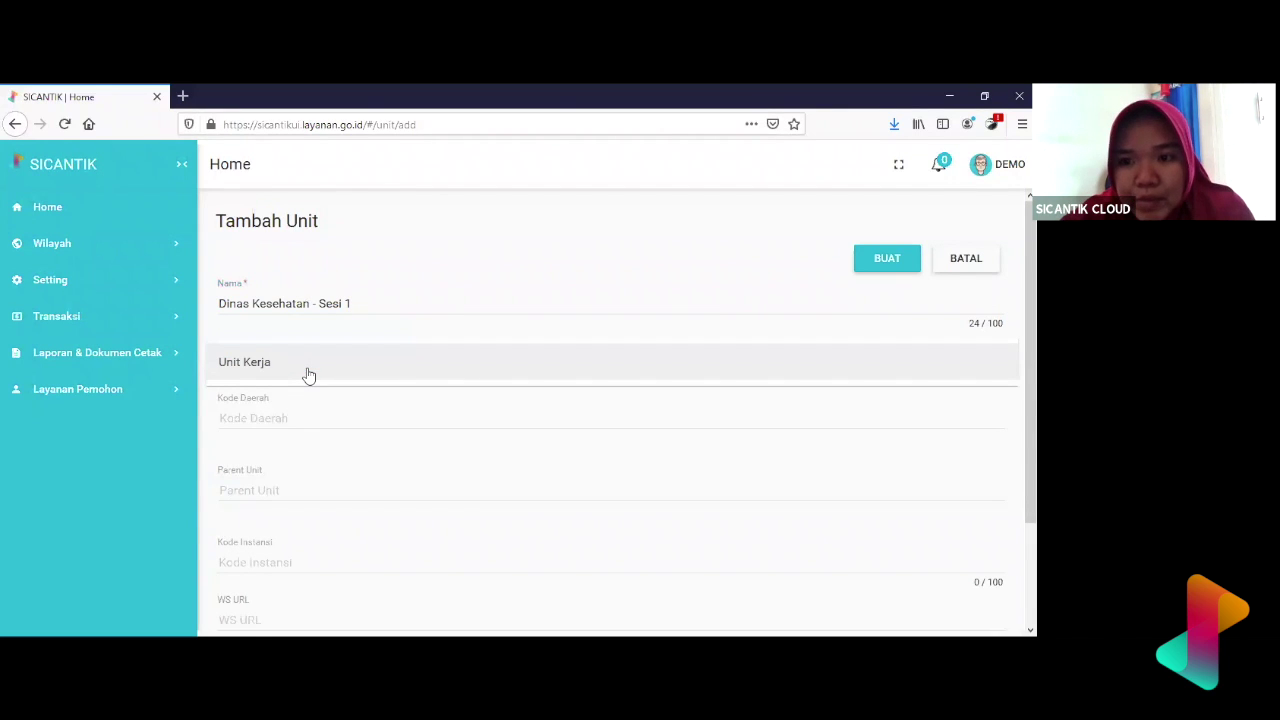
{"action": "left_click", "coordinate": [309, 374]}
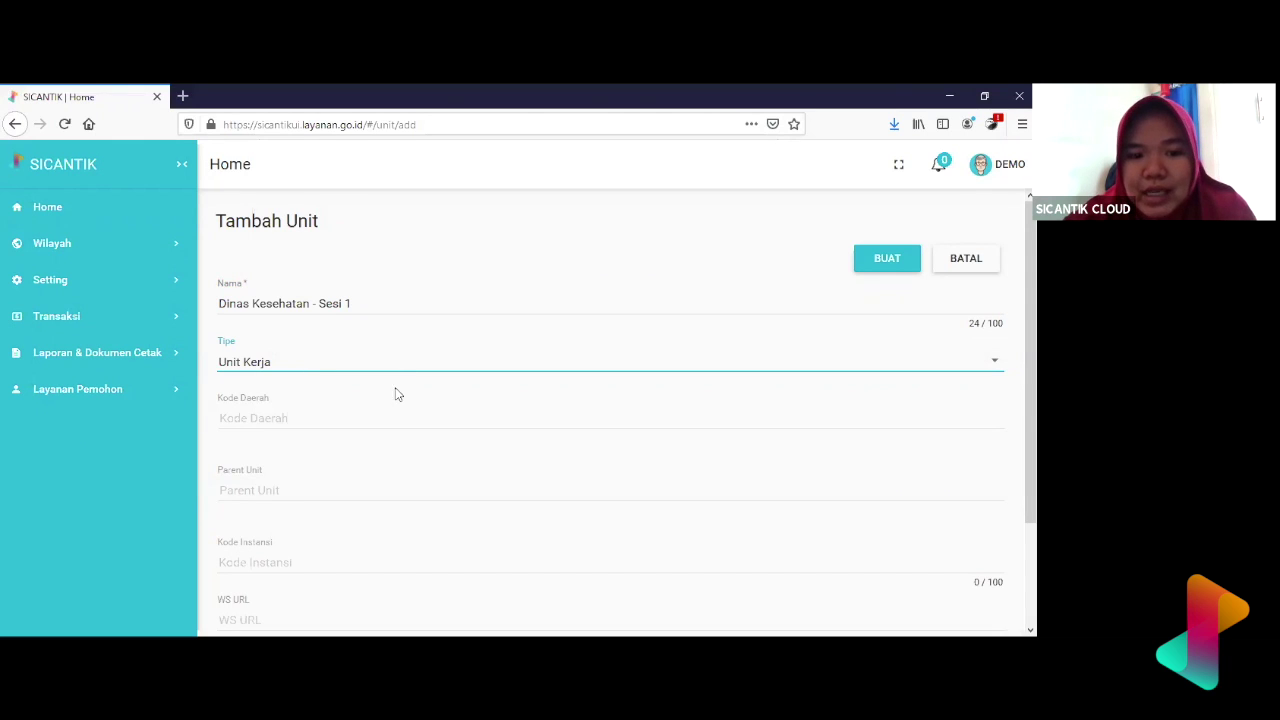
{"action": "left_click", "coordinate": [307, 413]}
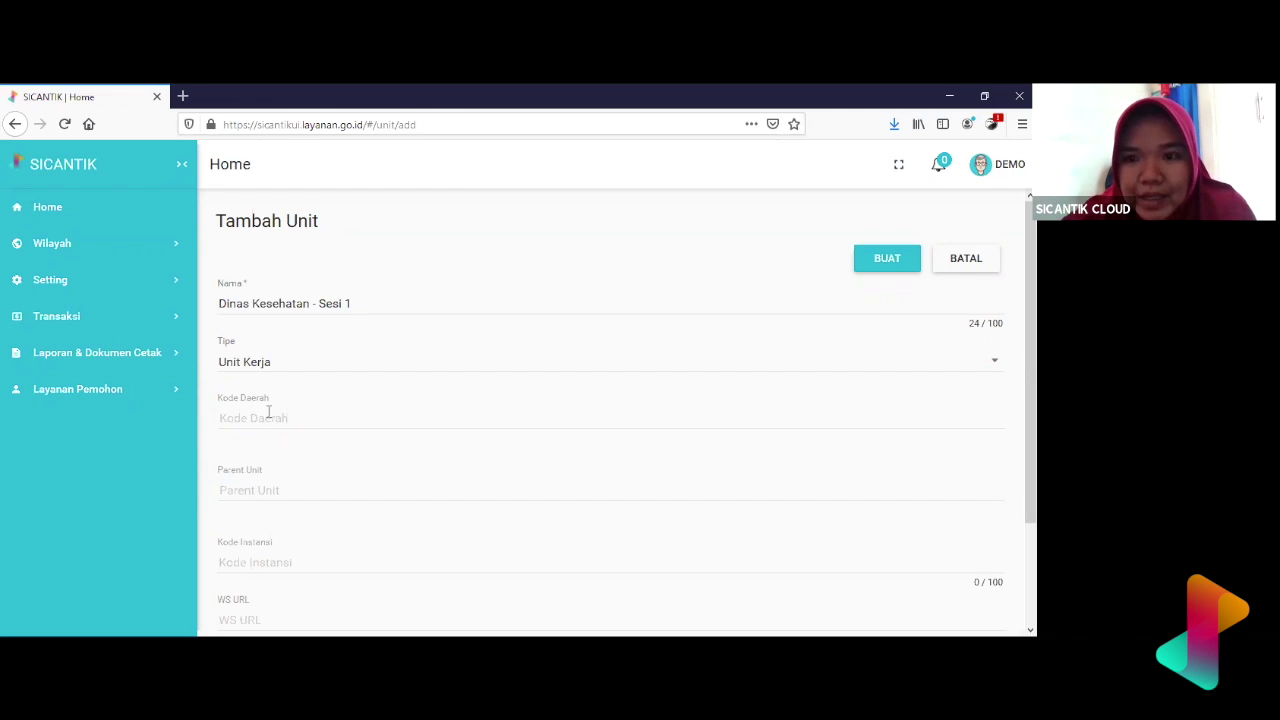
{"action": "scroll", "coordinate": [270, 415], "scroll_direction": "down", "scroll_amount": 1}
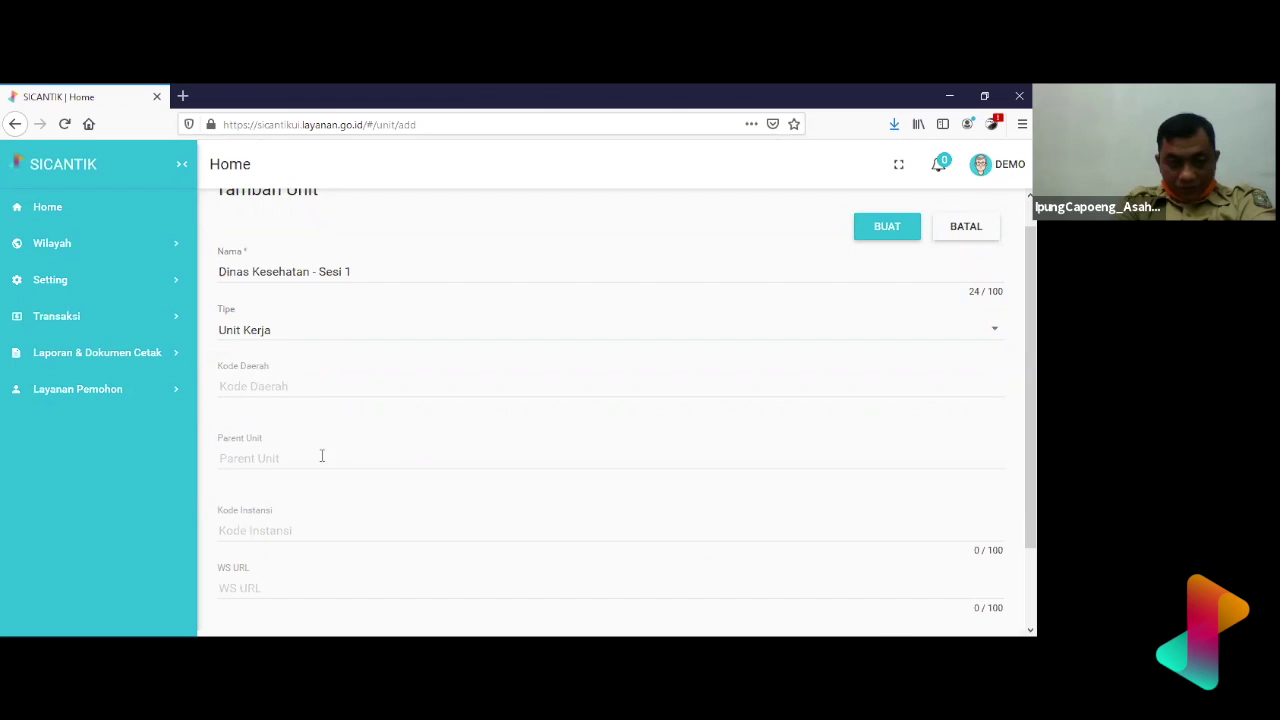
- Select Demo2 from the Parent Unit suggestions
{"action": "left_click", "coordinate": [258, 456]}
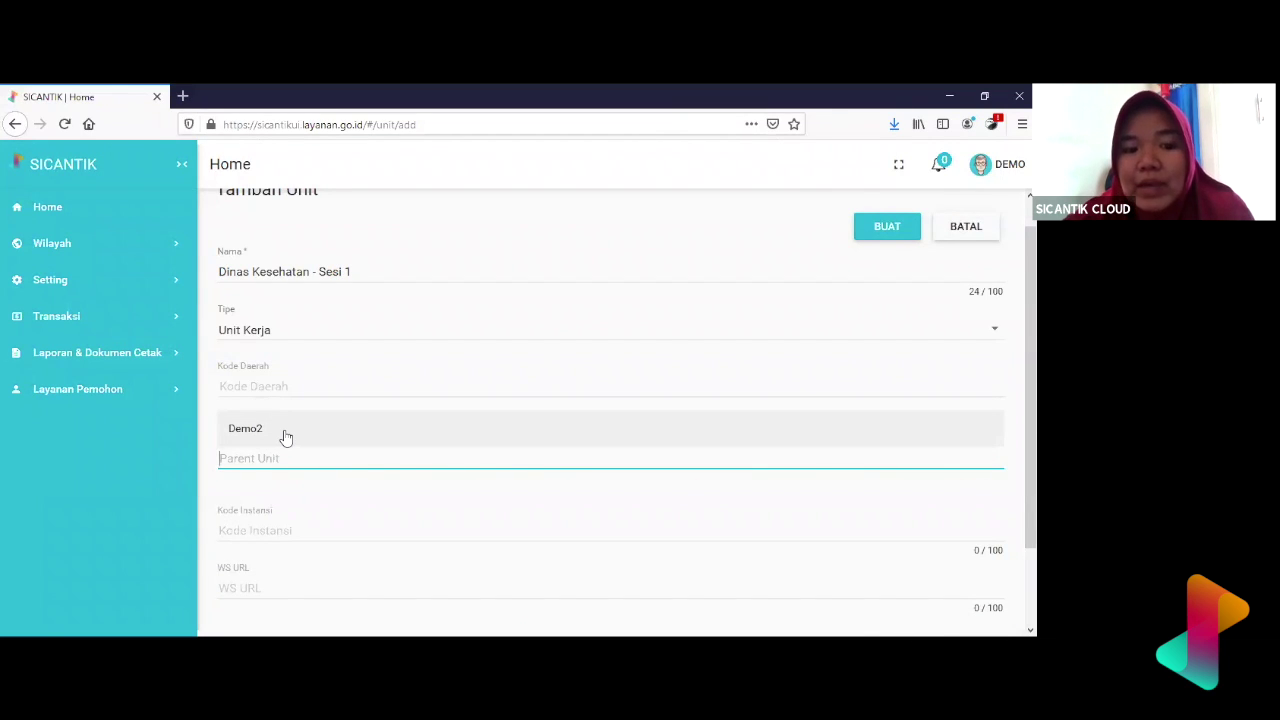
{"action": "left_click", "coordinate": [281, 479]}
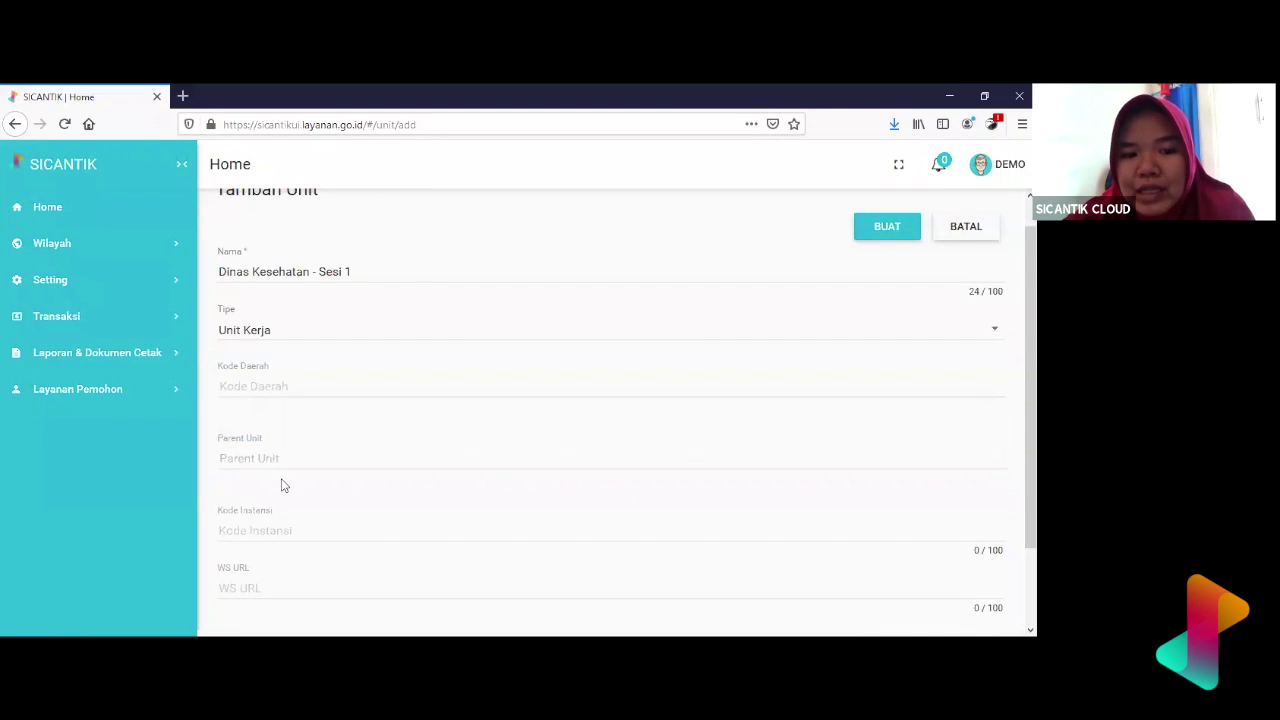
{"action": "left_click", "coordinate": [284, 455]}
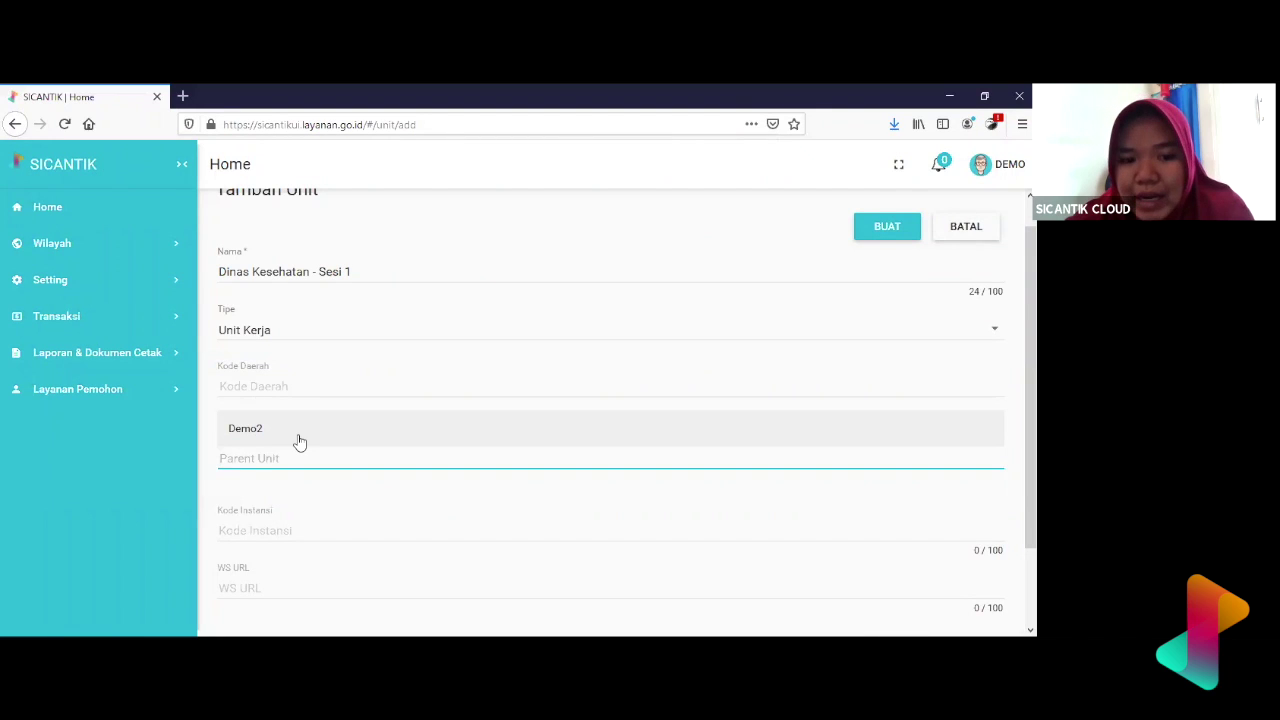
{"action": "left_click", "coordinate": [299, 442]}
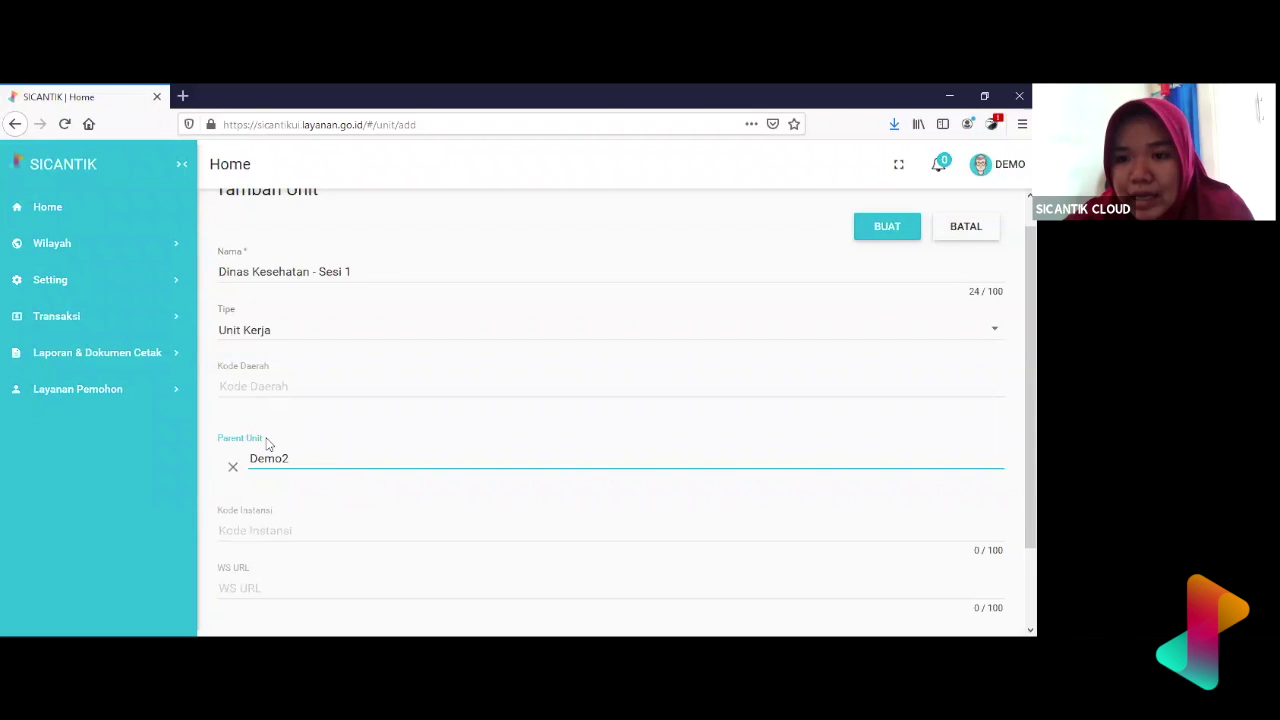
{"action": "scroll", "coordinate": [279, 502], "scroll_direction": "down", "scroll_amount": 2}
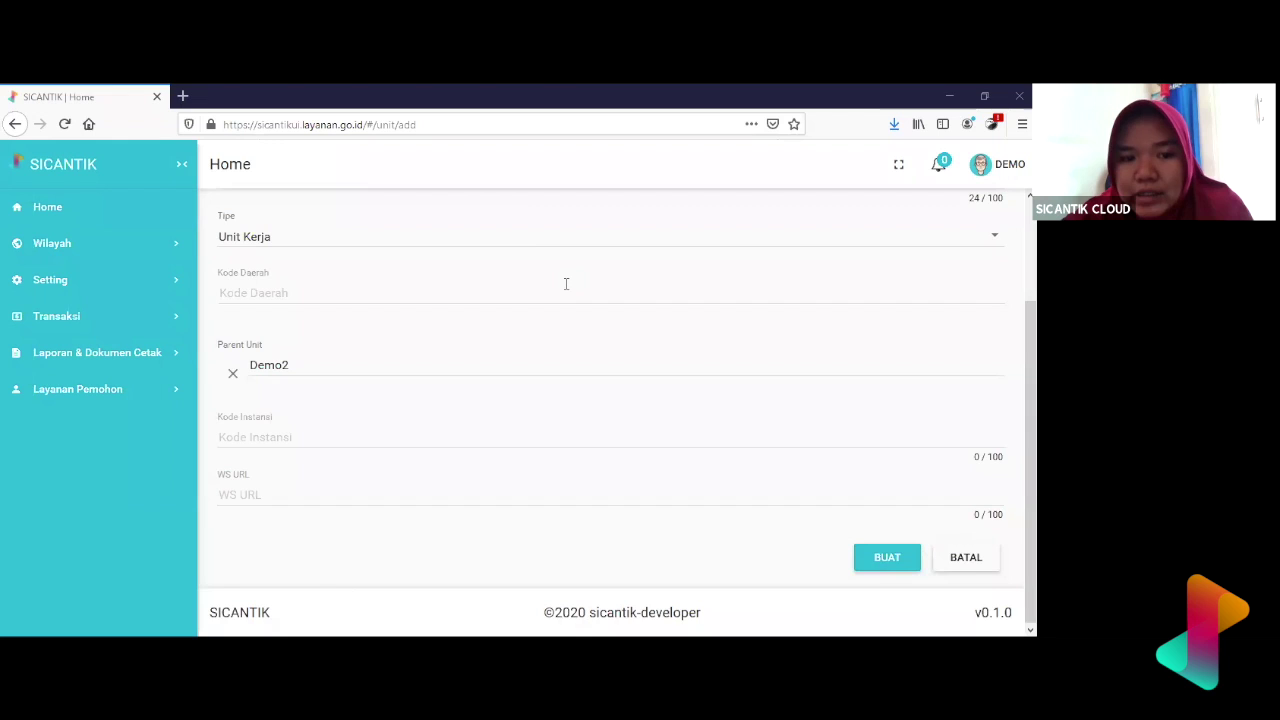
{"action": "scroll", "coordinate": [566, 284], "scroll_direction": "up", "scroll_amount": 1}
{"action": "scroll", "coordinate": [566, 284], "scroll_direction": "up", "scroll_amount": 1}
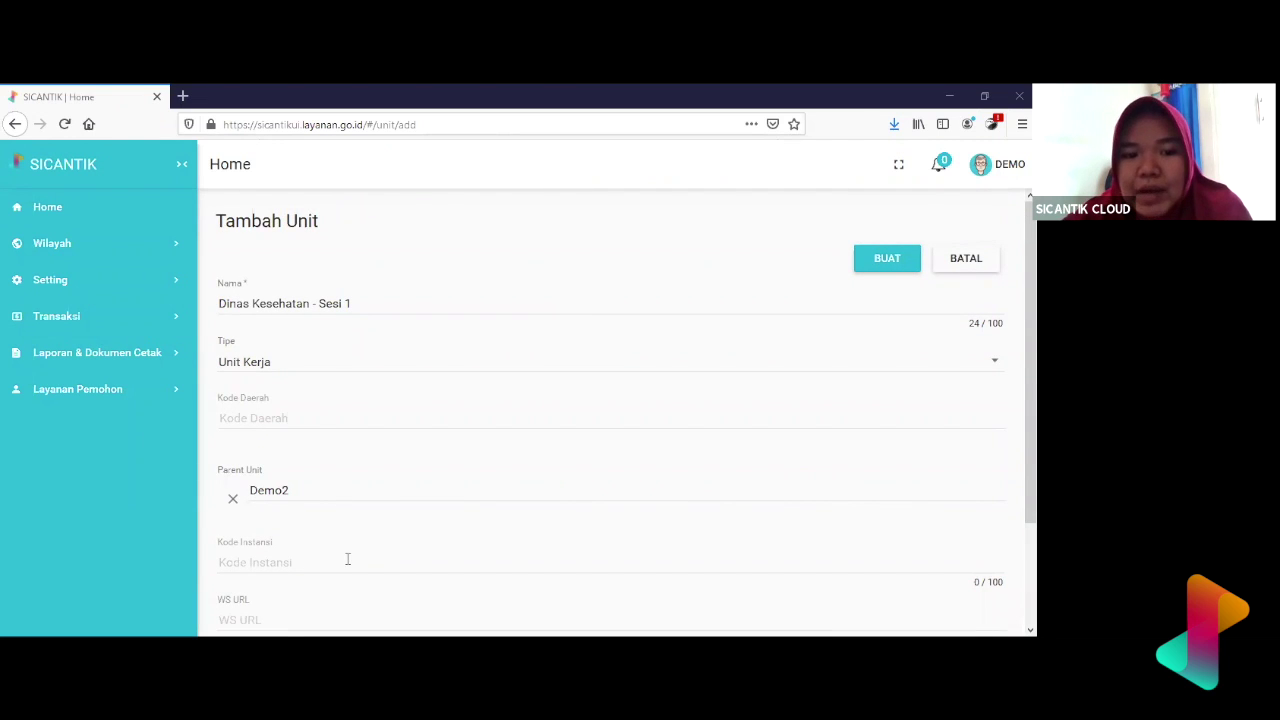
{"action": "scroll", "coordinate": [346, 555], "scroll_direction": "down", "scroll_amount": 2}
{"action": "scroll", "coordinate": [346, 555], "scroll_direction": "up", "scroll_amount": 2}
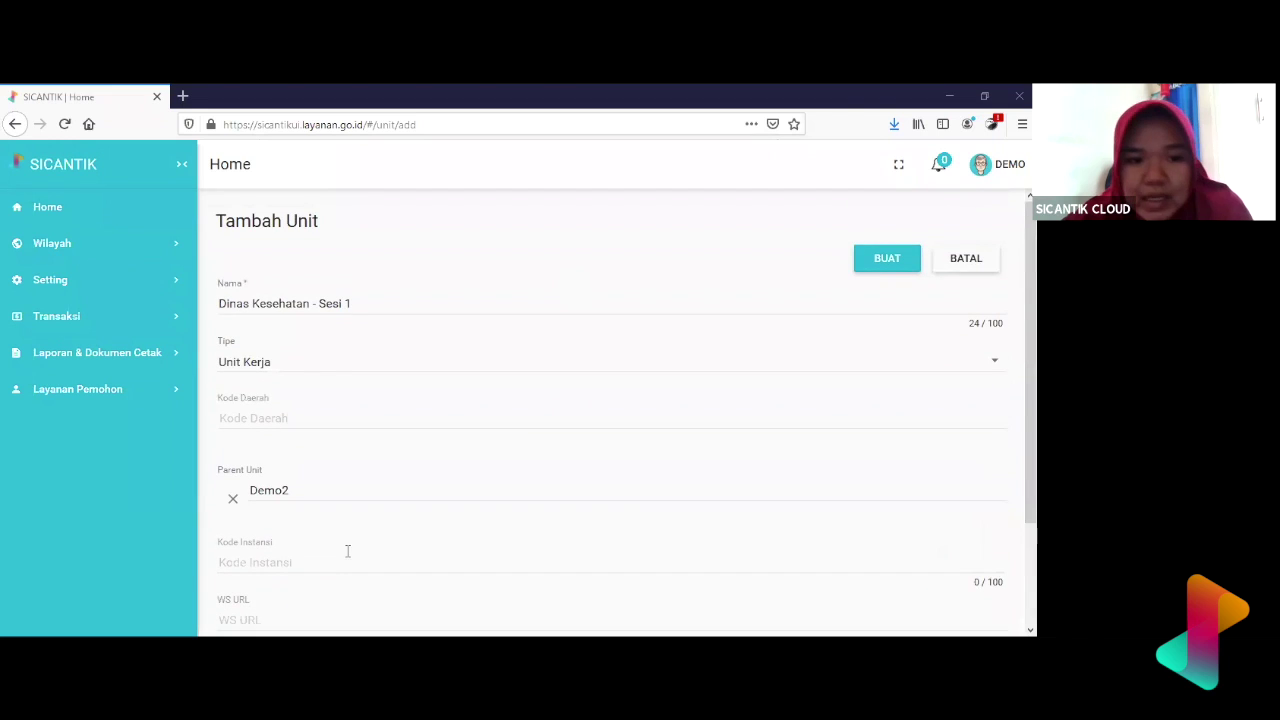
- Leave Kode Daerah unset and submit the new unit with BUAT
{"action": "left_click", "coordinate": [362, 303]}
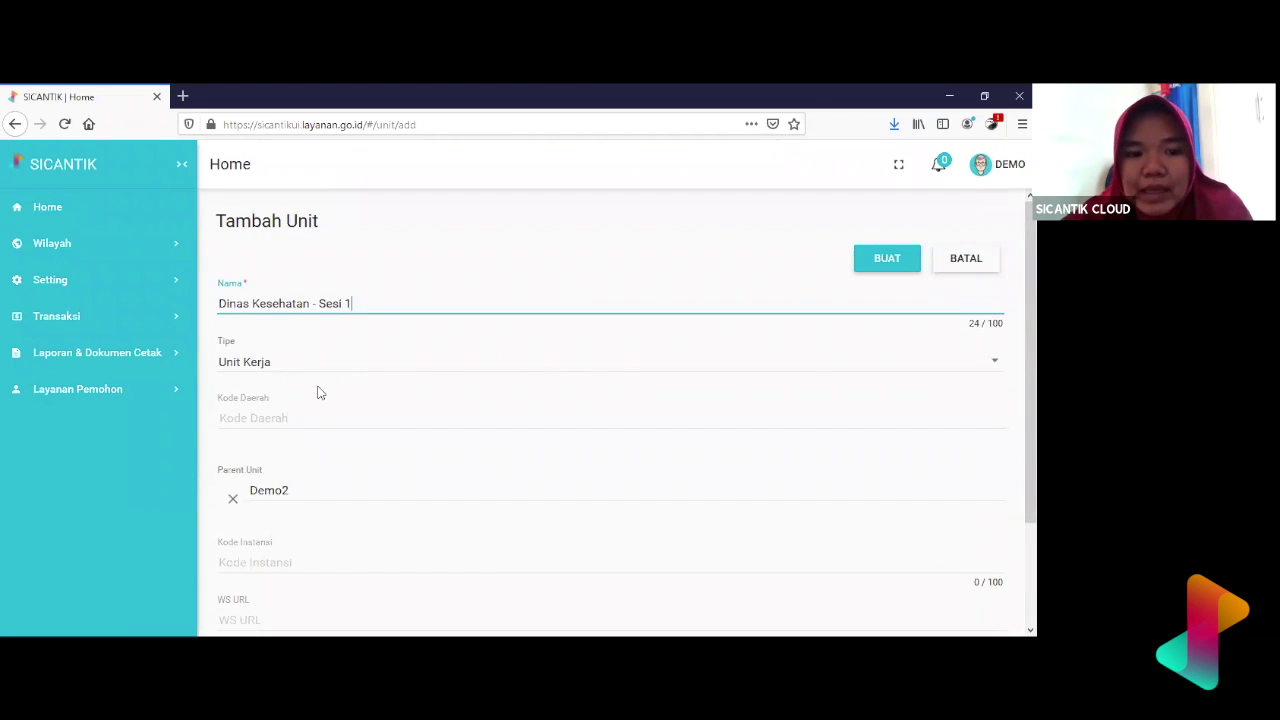
{"action": "left_click", "coordinate": [309, 421]}
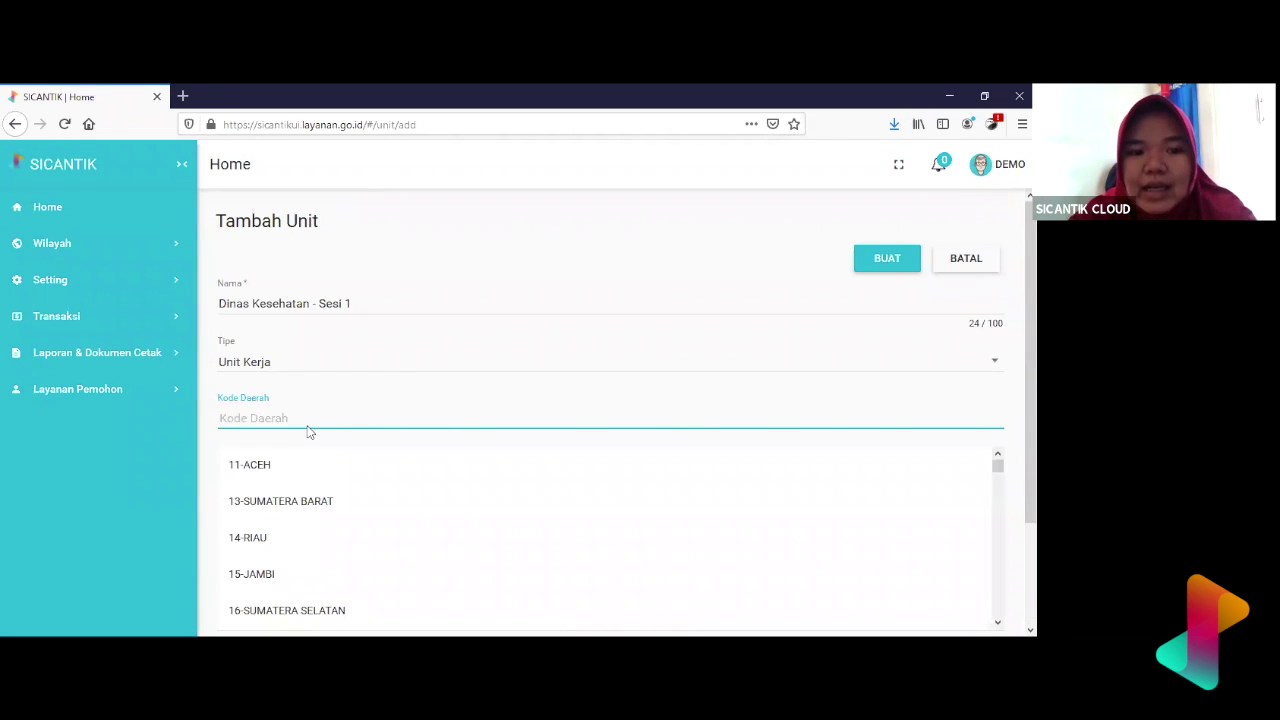
{"action": "left_click", "coordinate": [395, 282]}
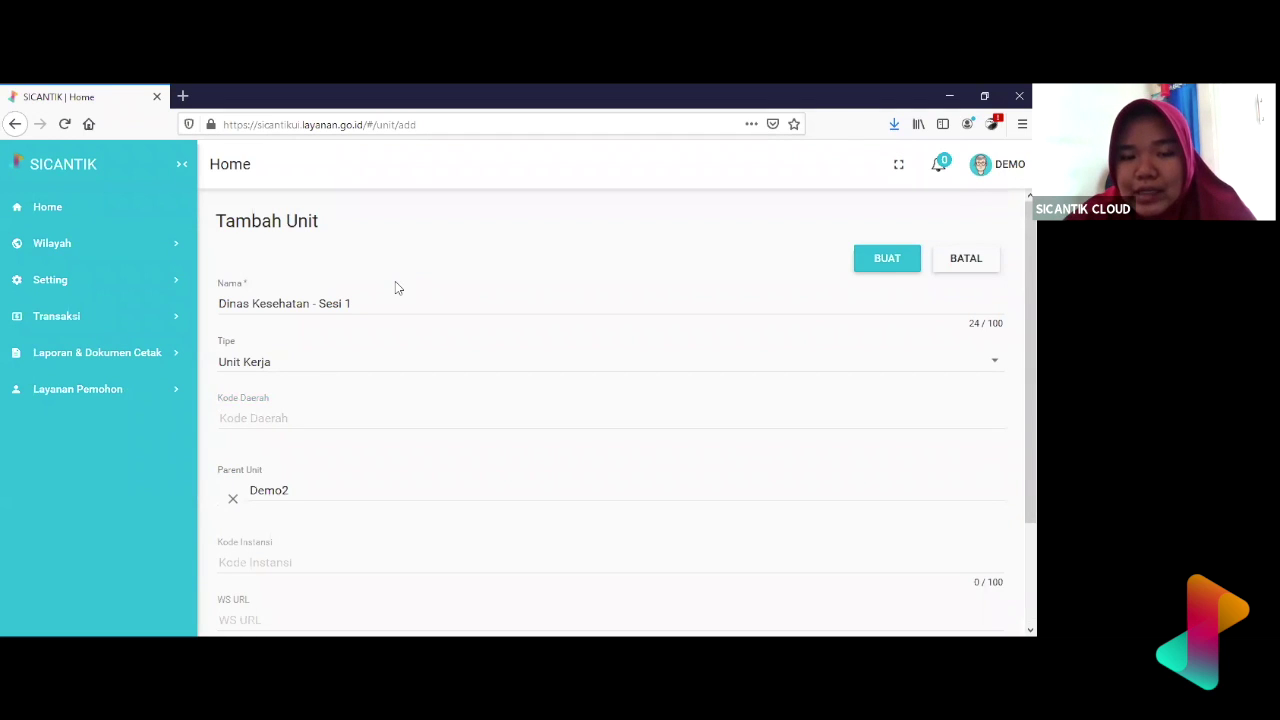
{"action": "scroll", "coordinate": [725, 338], "scroll_direction": "down", "scroll_amount": 3}
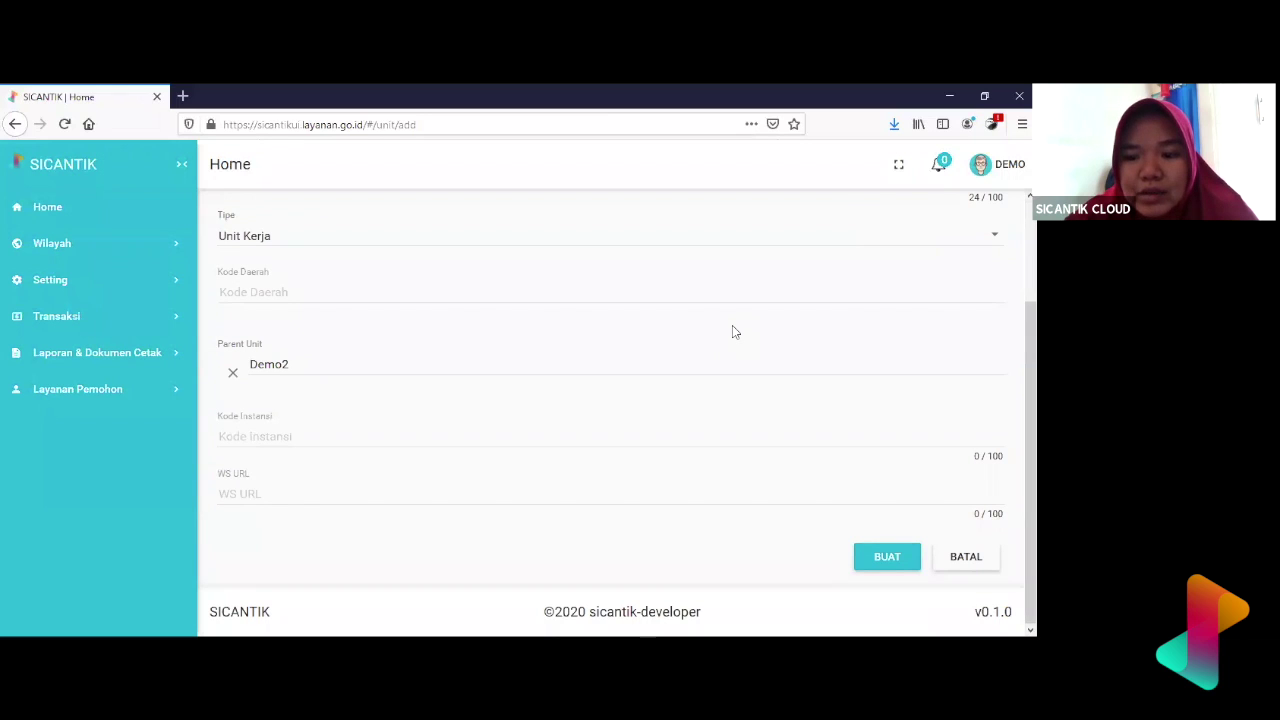
{"action": "left_click", "coordinate": [912, 557]}
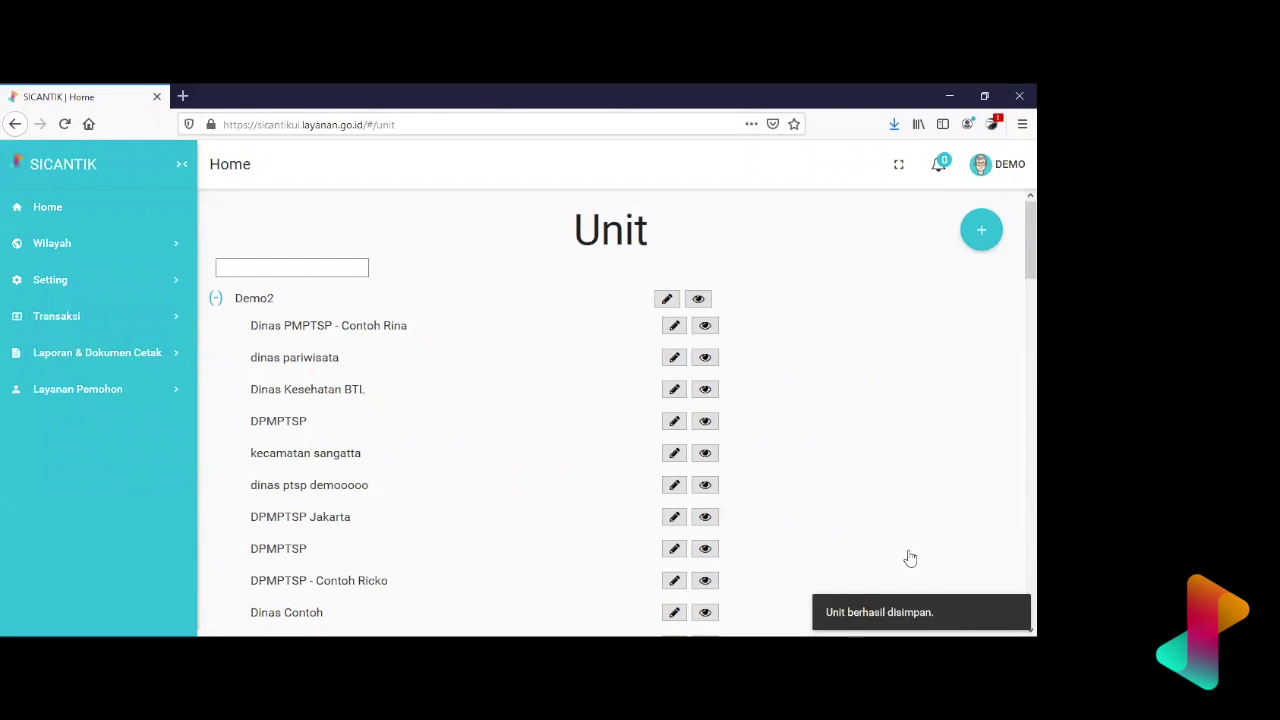
{"action": "scroll", "coordinate": [580, 494], "scroll_direction": "down", "scroll_amount": 3}
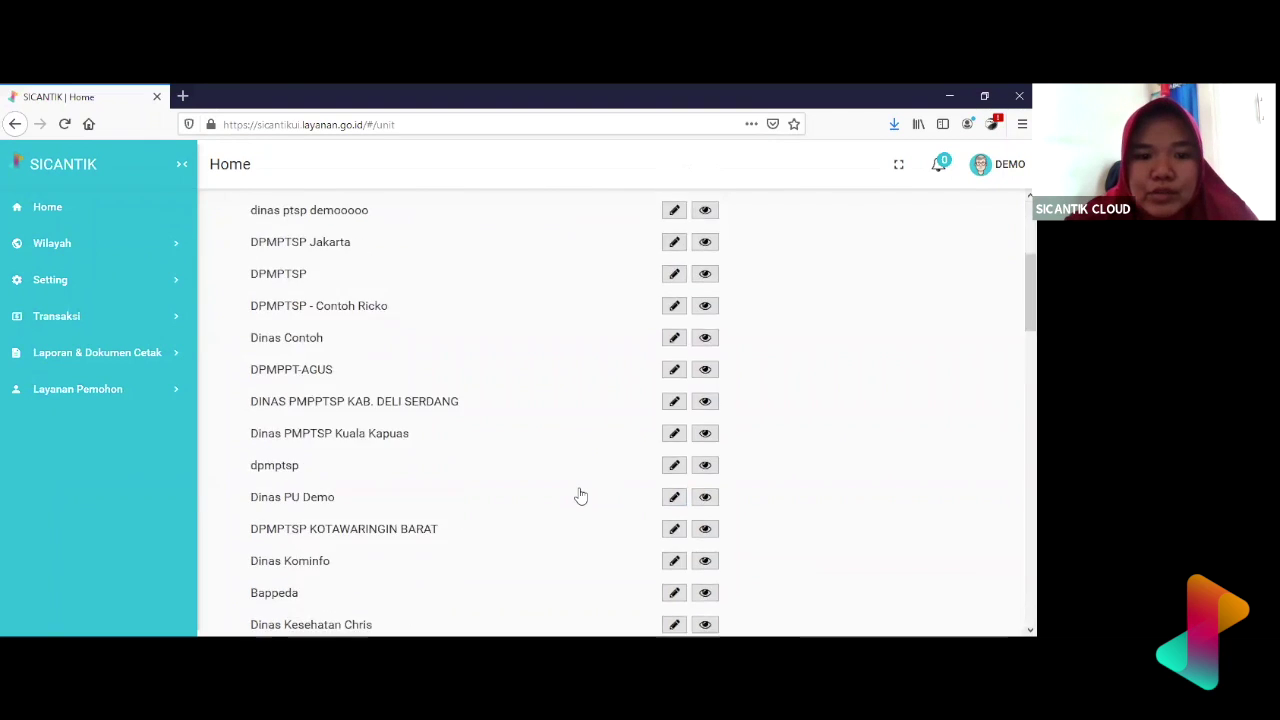
{"action": "scroll", "coordinate": [580, 496], "scroll_direction": "down", "scroll_amount": 5}
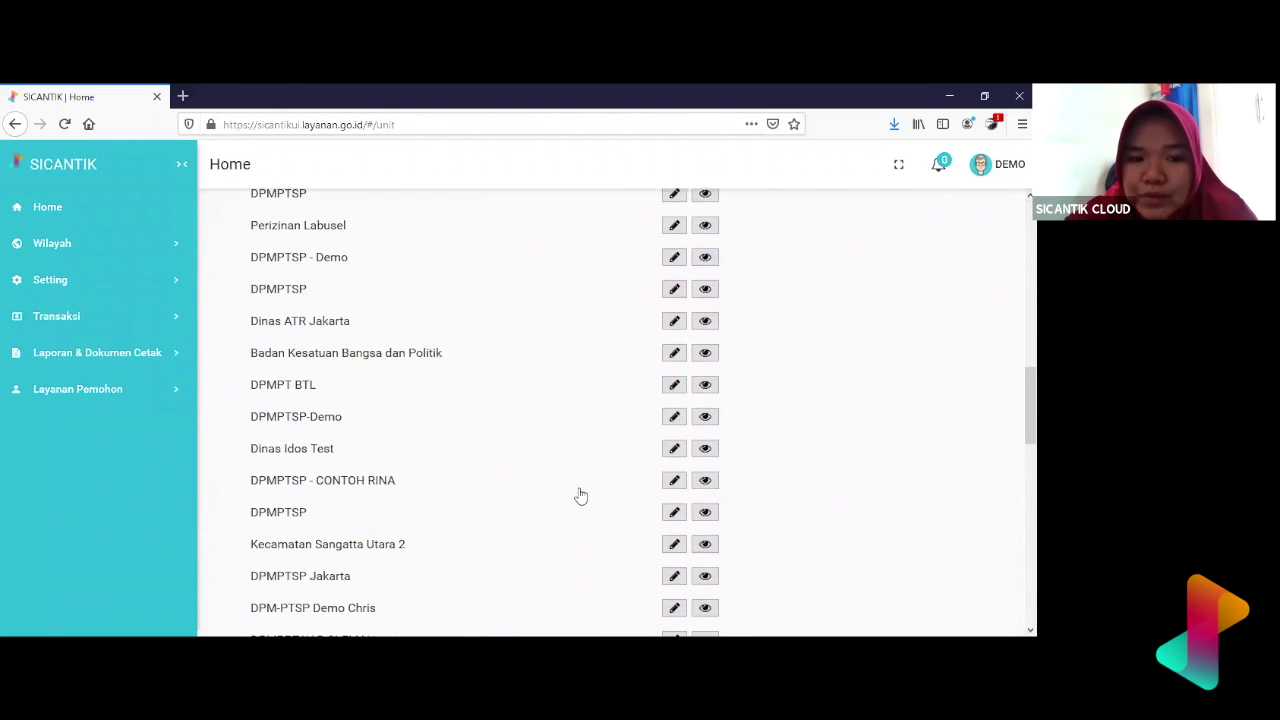
{"action": "scroll", "coordinate": [580, 496], "scroll_direction": "up", "scroll_amount": 9}
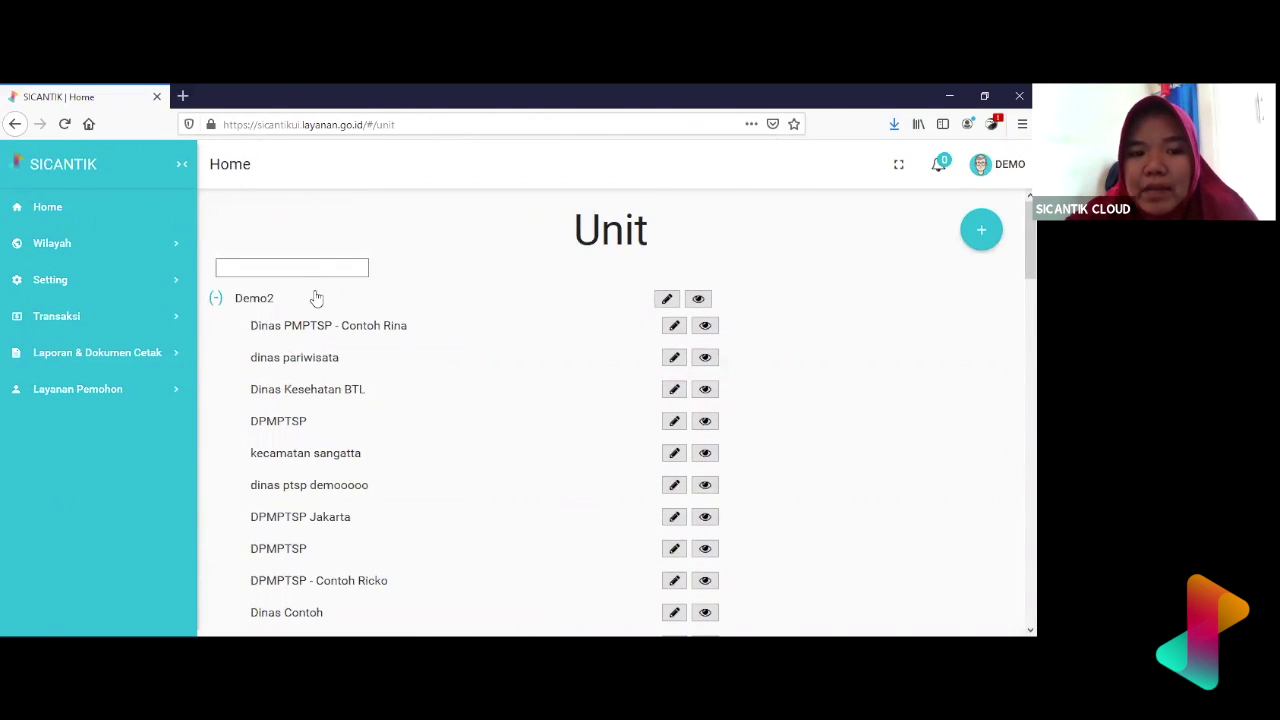
{"action": "scroll", "coordinate": [383, 422], "scroll_direction": "down", "scroll_amount": 4}
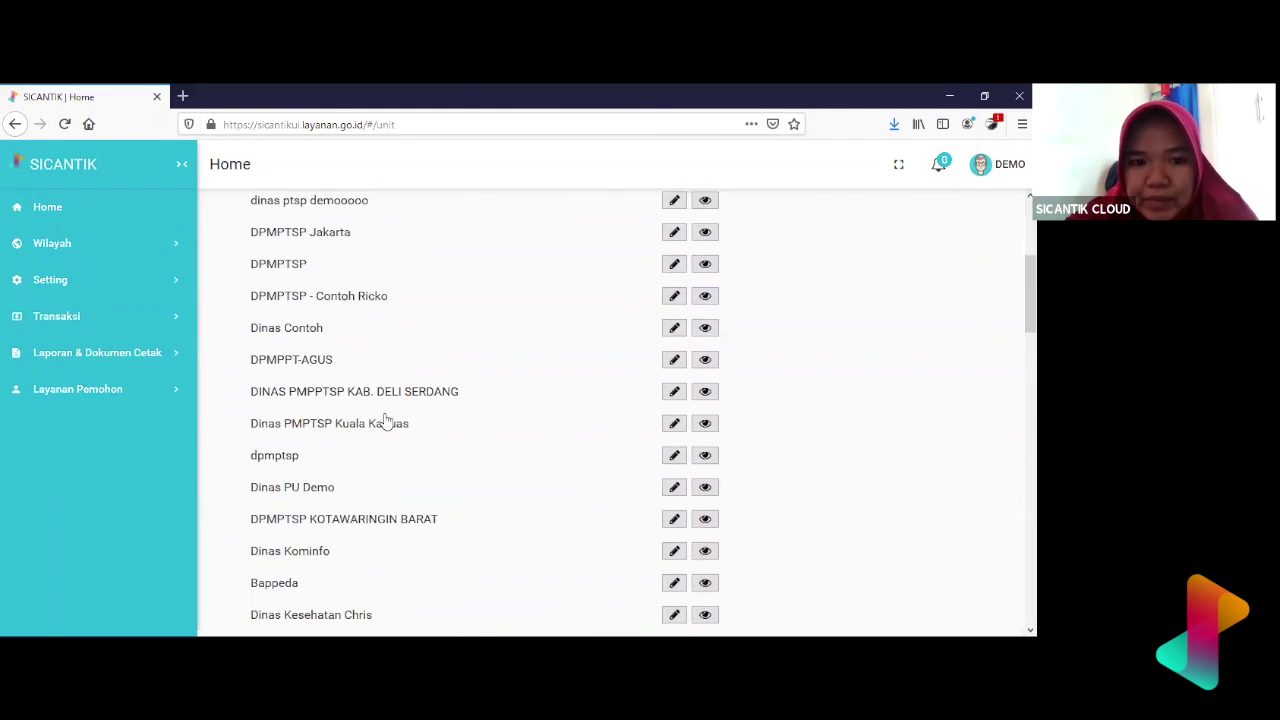
{"action": "scroll", "coordinate": [386, 420], "scroll_direction": "down", "scroll_amount": 5}
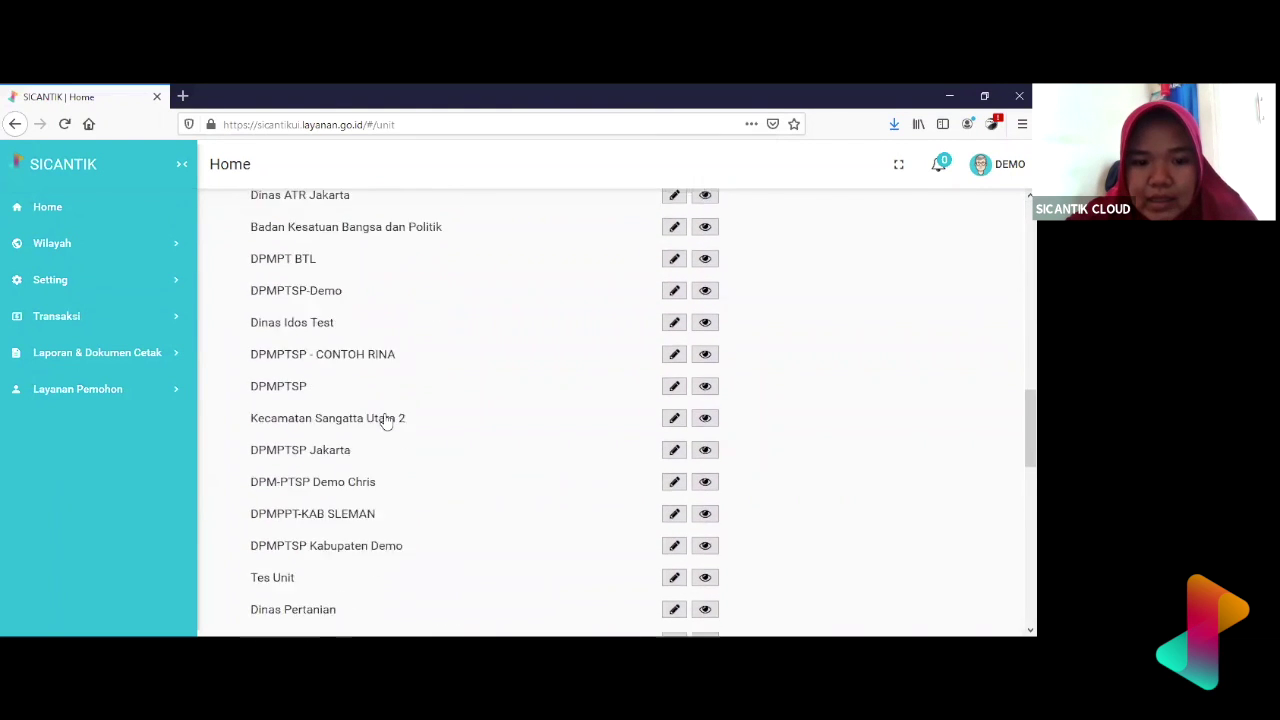
{"action": "scroll", "coordinate": [386, 420], "scroll_direction": "down", "scroll_amount": 6}
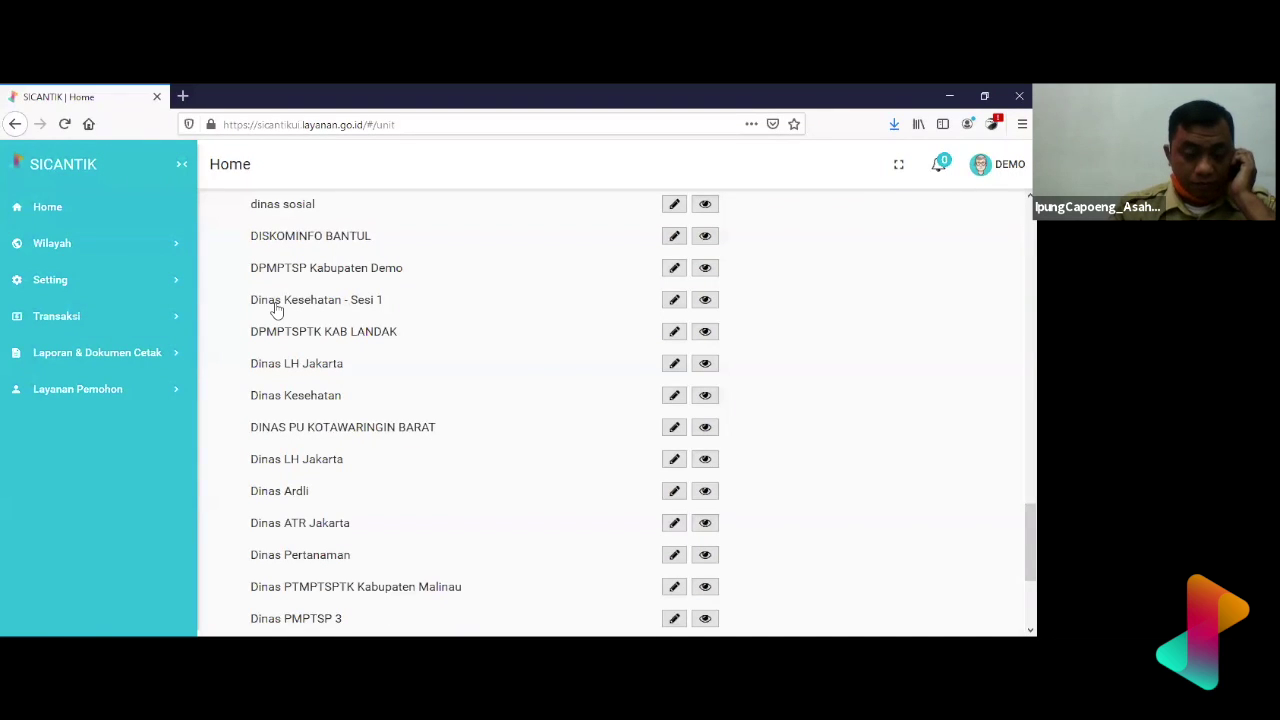
{"action": "scroll", "coordinate": [277, 310], "scroll_direction": "up", "scroll_amount": 15}
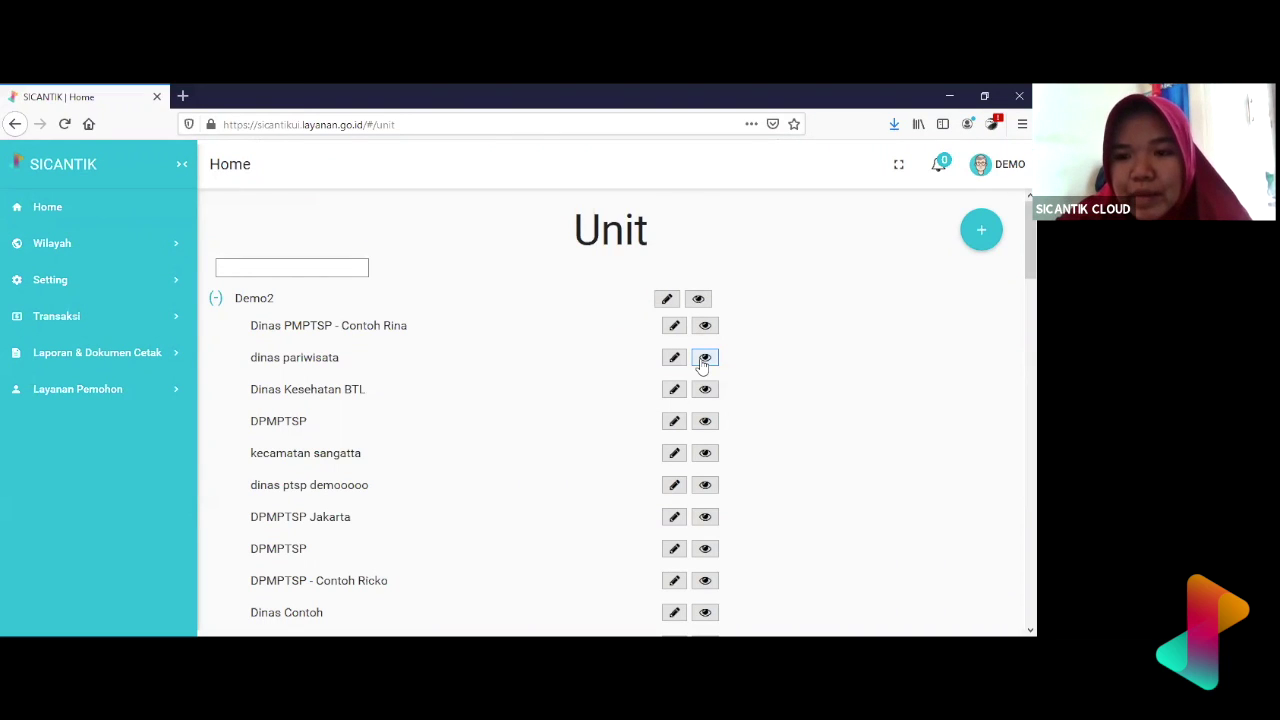
{"action": "left_click", "coordinate": [704, 360]}
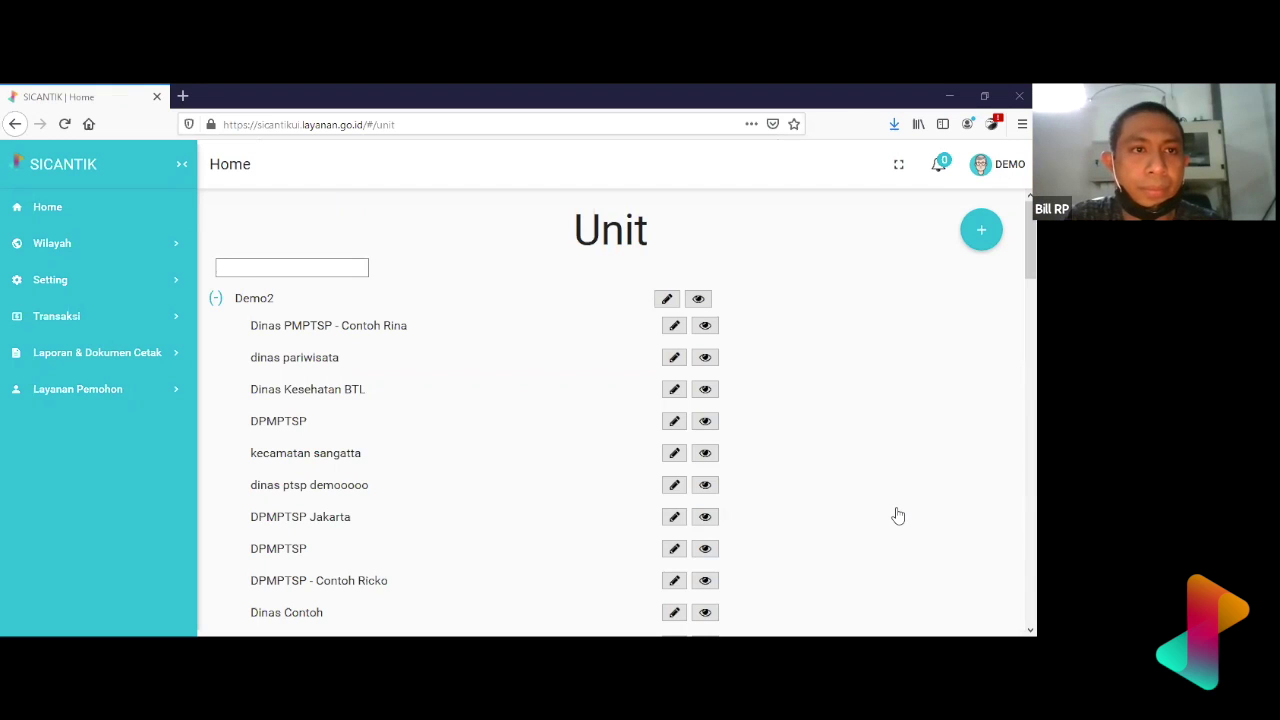
{"action": "scroll", "coordinate": [703, 269], "scroll_direction": "down", "scroll_amount": 6}
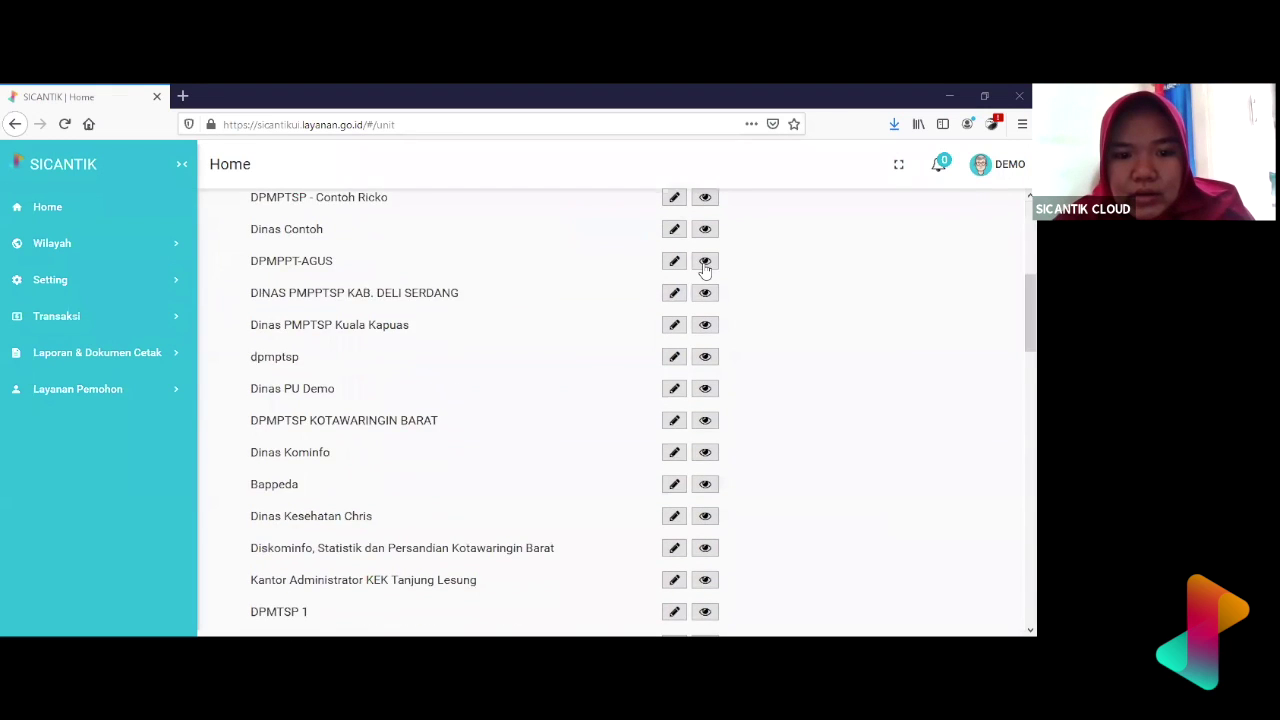
{"action": "scroll", "coordinate": [531, 300], "scroll_direction": "down", "scroll_amount": 8}
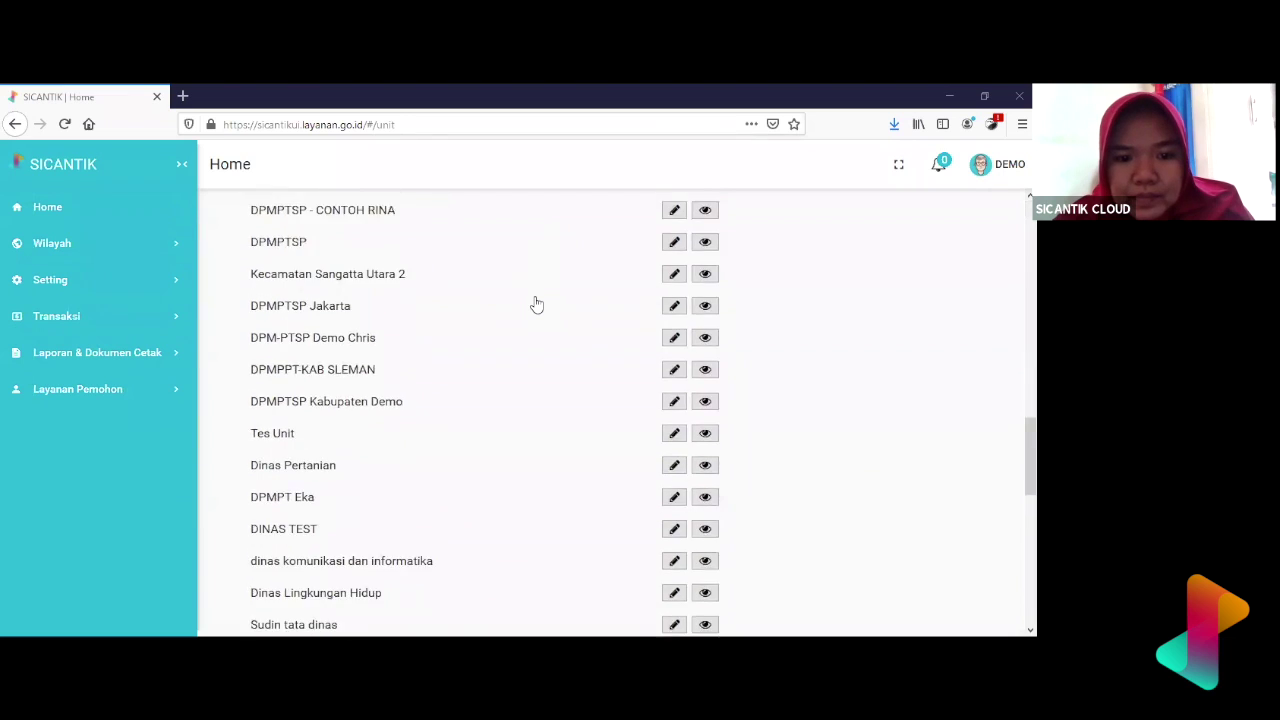
{"action": "scroll", "coordinate": [560, 315], "scroll_direction": "down", "scroll_amount": 2}
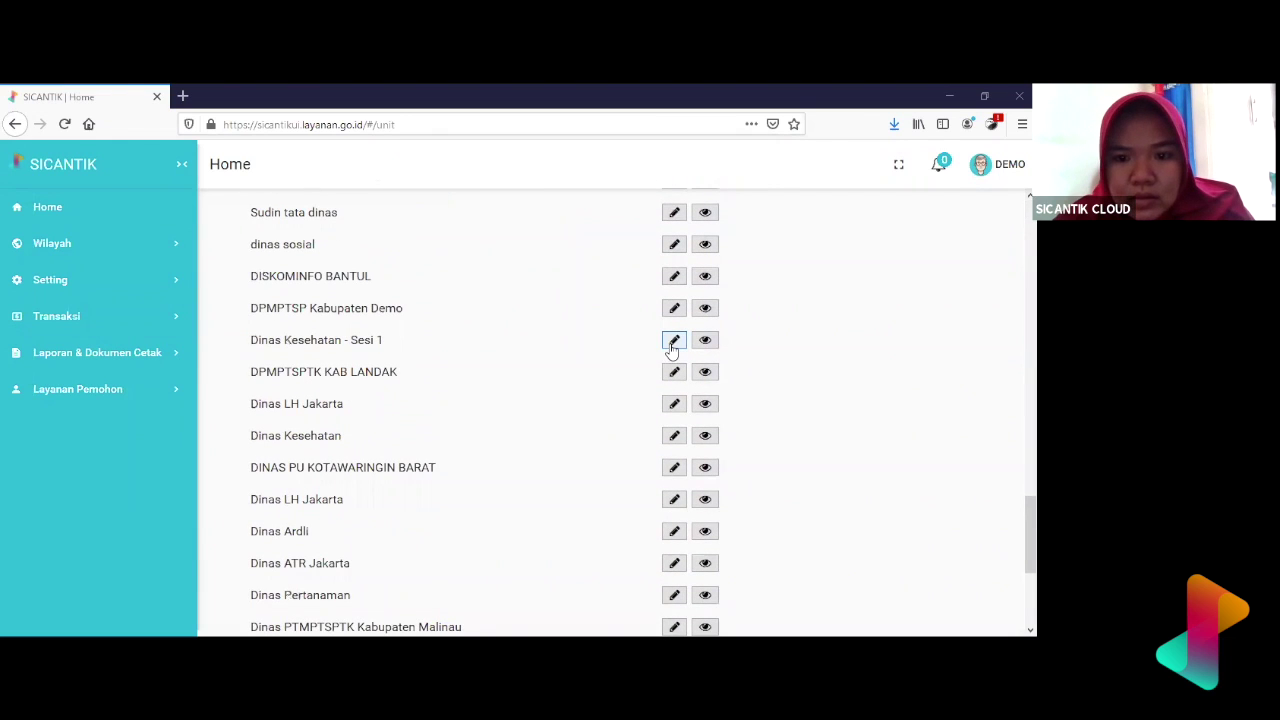
{"action": "left_click", "coordinate": [672, 341]}
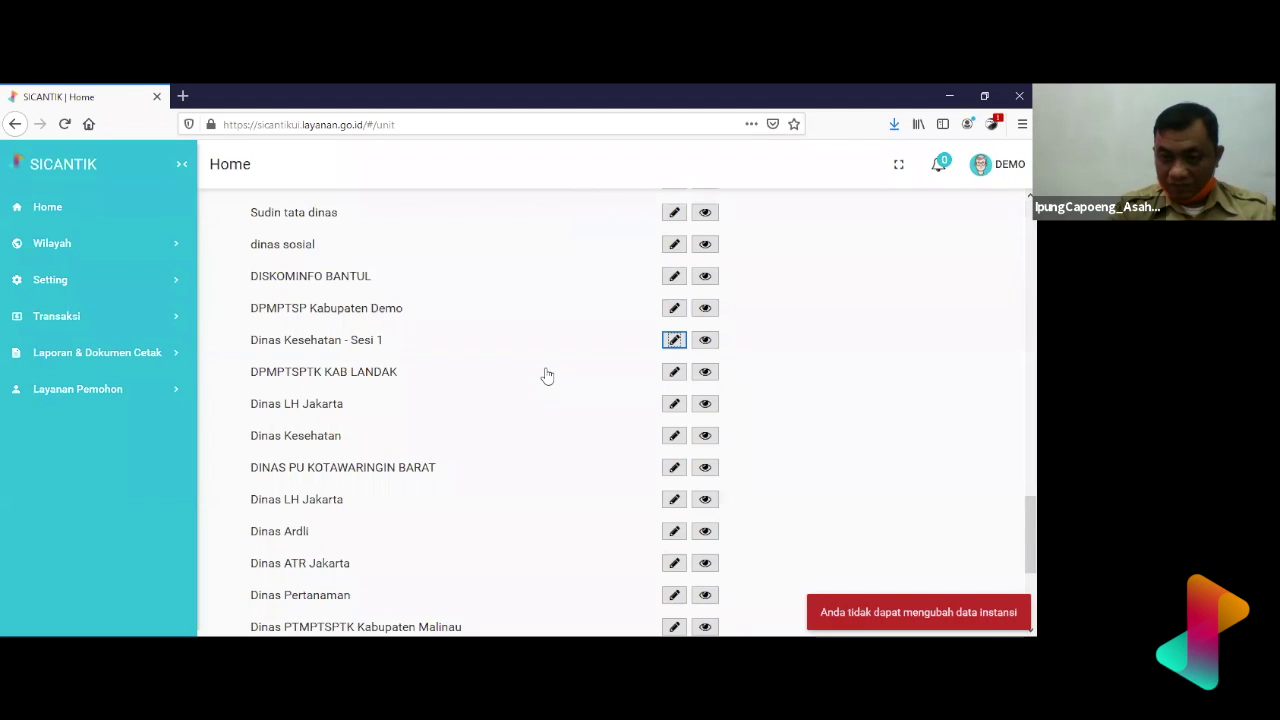
{"action": "scroll", "coordinate": [547, 375], "scroll_direction": "down", "scroll_amount": 5}
{"action": "scroll", "coordinate": [547, 375], "scroll_direction": "up", "scroll_amount": 6}
{"action": "scroll", "coordinate": [547, 375], "scroll_direction": "up", "scroll_amount": 3}
{"action": "scroll", "coordinate": [547, 375], "scroll_direction": "down", "scroll_amount": 3}
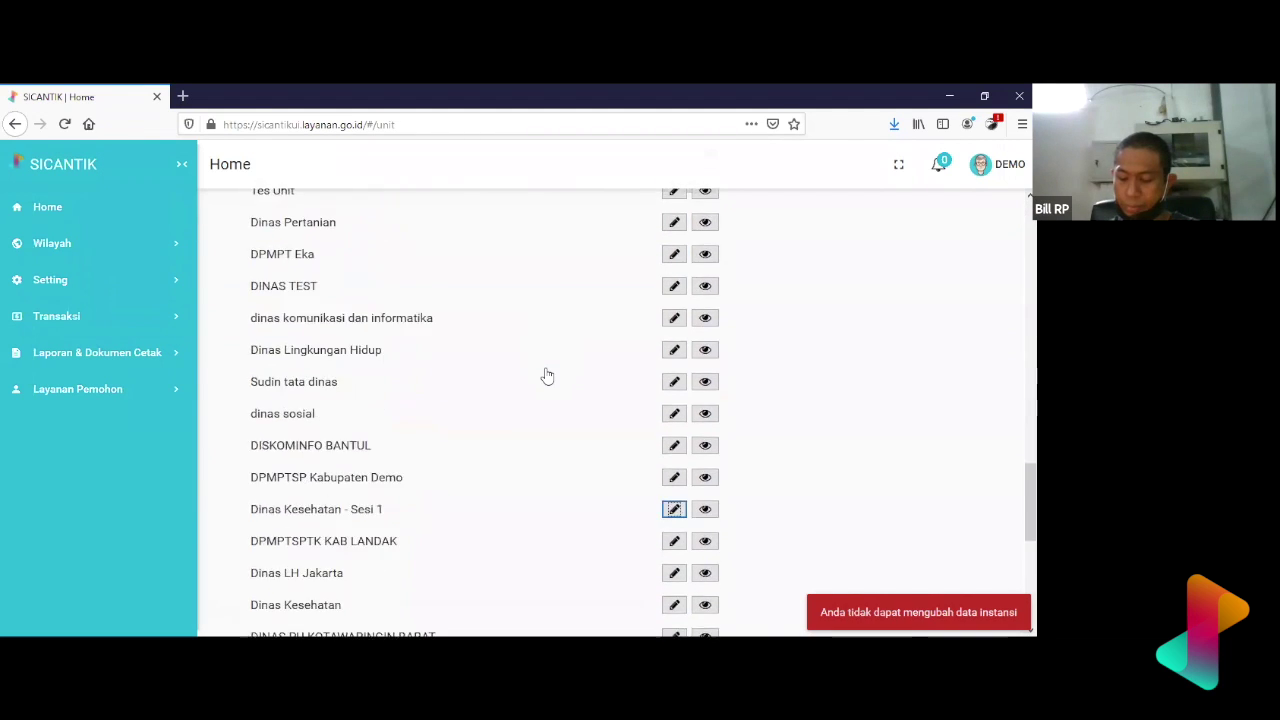
{"action": "scroll", "coordinate": [547, 375], "scroll_direction": "down", "scroll_amount": 1}
{"action": "left_click", "coordinate": [673, 503]}
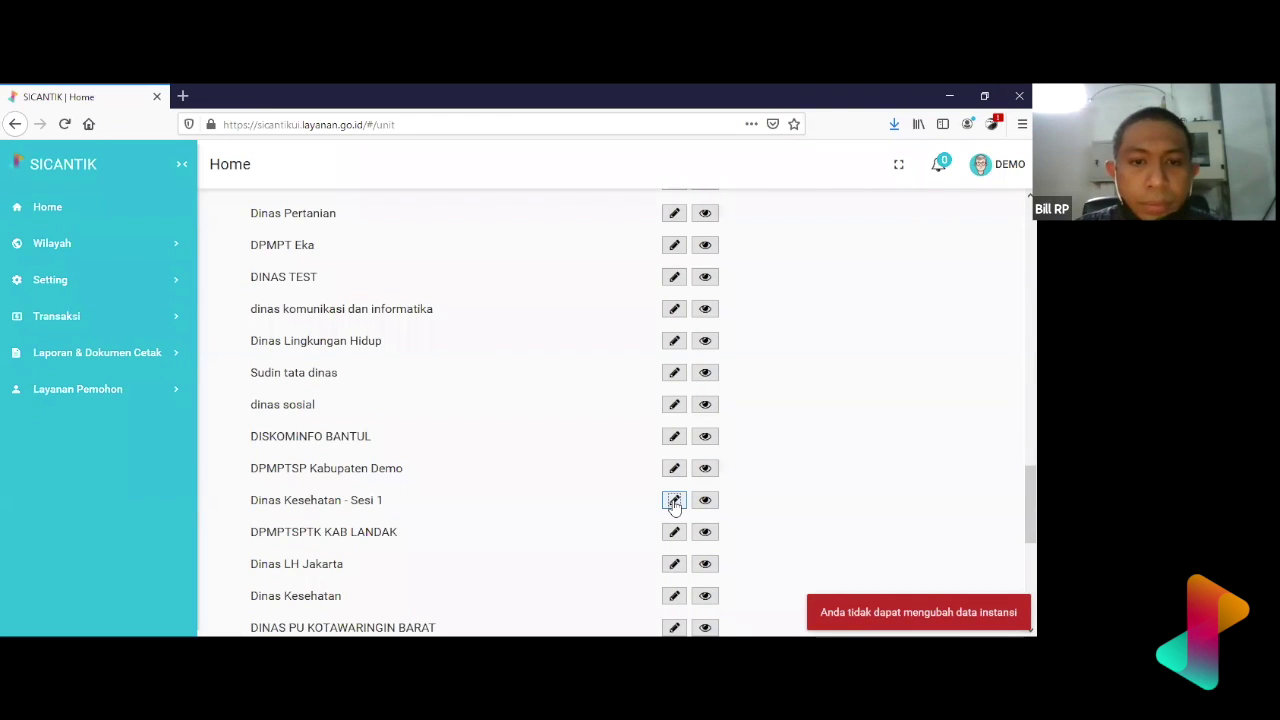
{"action": "scroll", "coordinate": [673, 503], "scroll_direction": "up", "scroll_amount": 10}
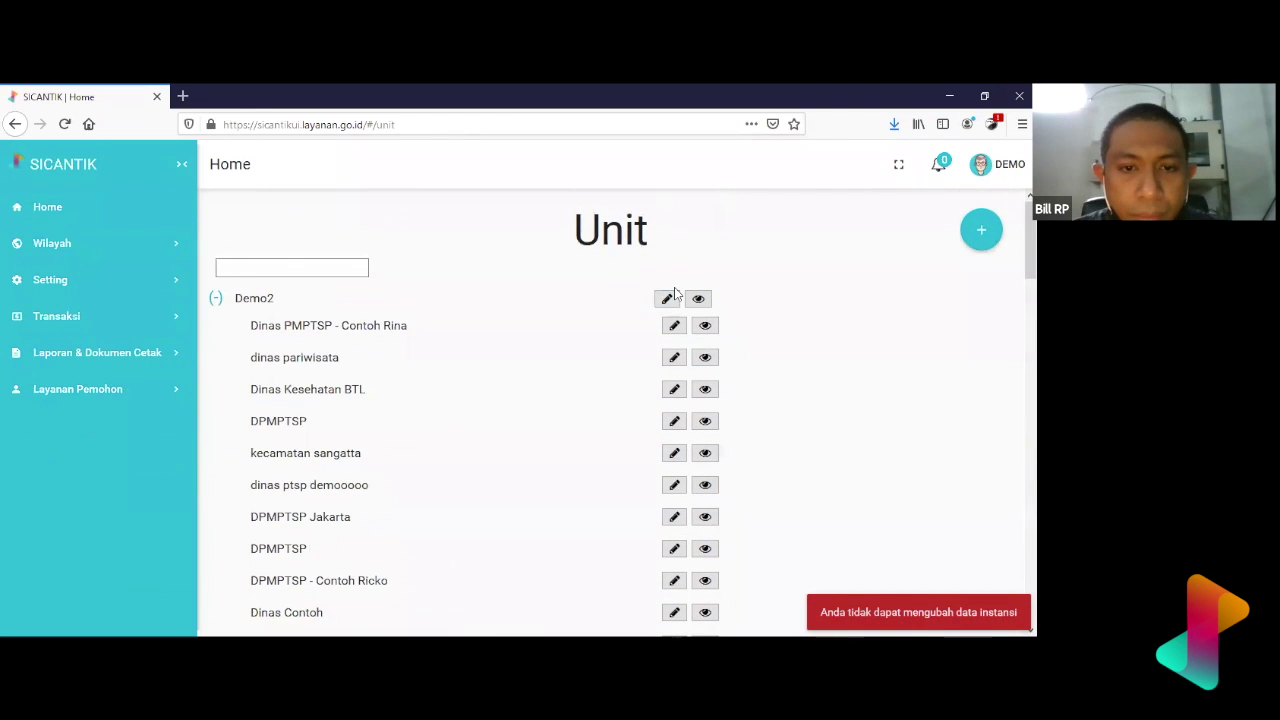
- Start a new unit named 'Dinas Kesehatan - Sesi 1' followed by the user's name
{"action": "left_click", "coordinate": [675, 293]}
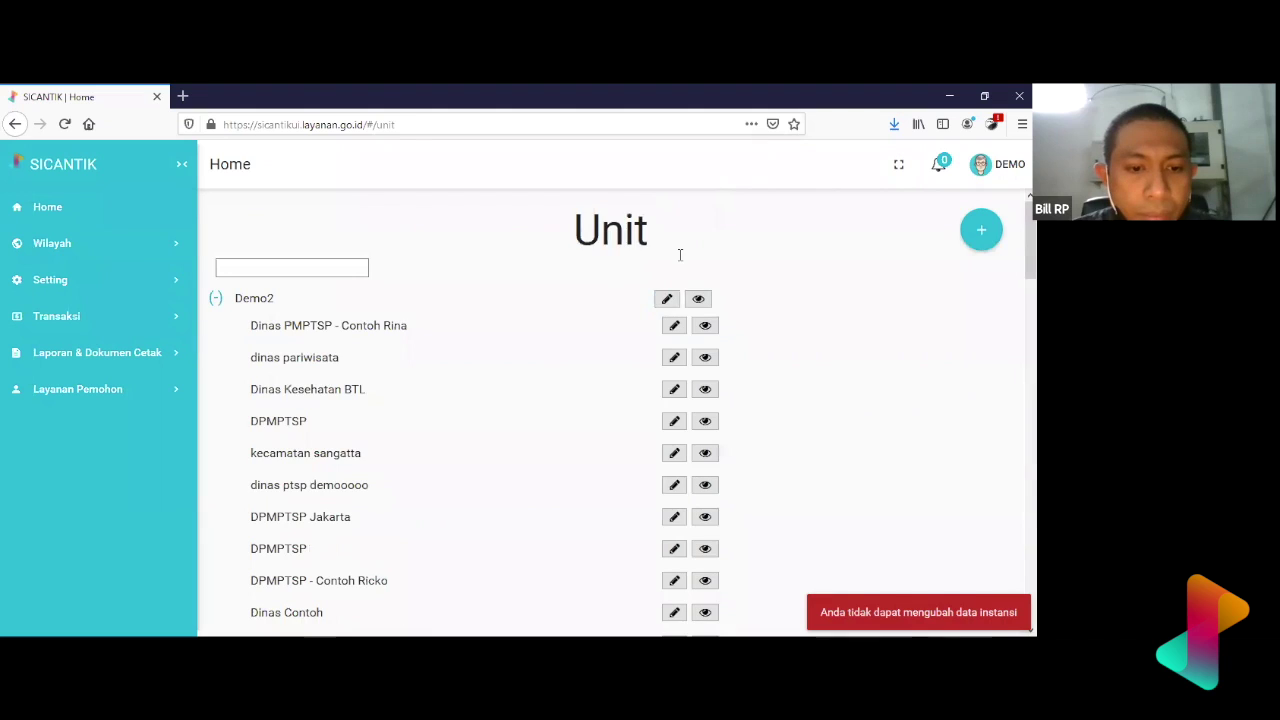
{"action": "type", "text": "Dinas K"}
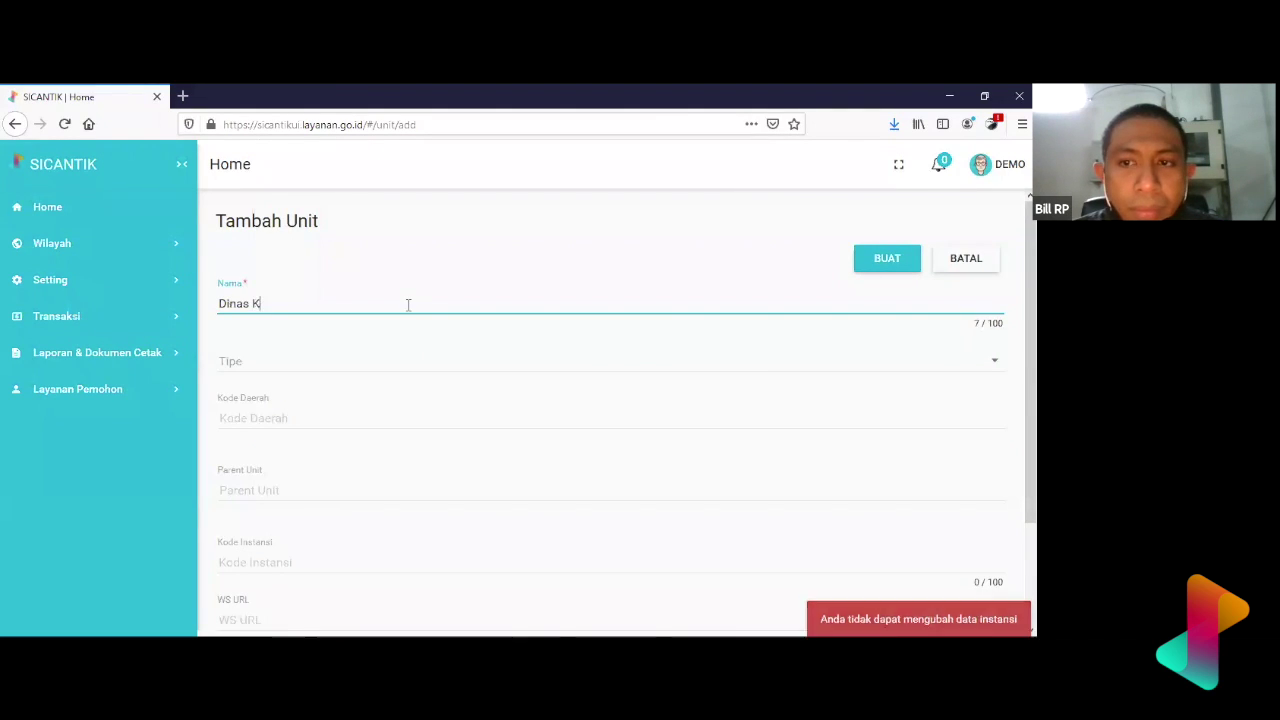
{"action": "type", "text": "esehatan - S"}
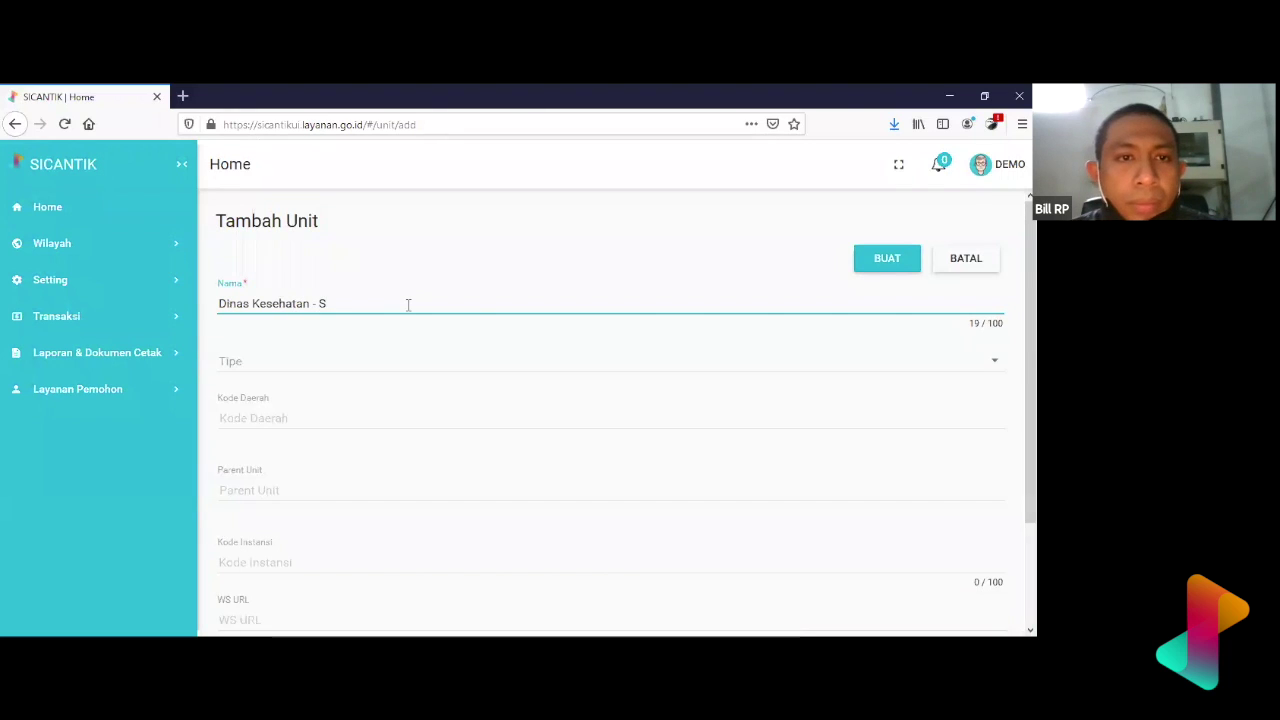
{"action": "type", "text": "esi 1 "}
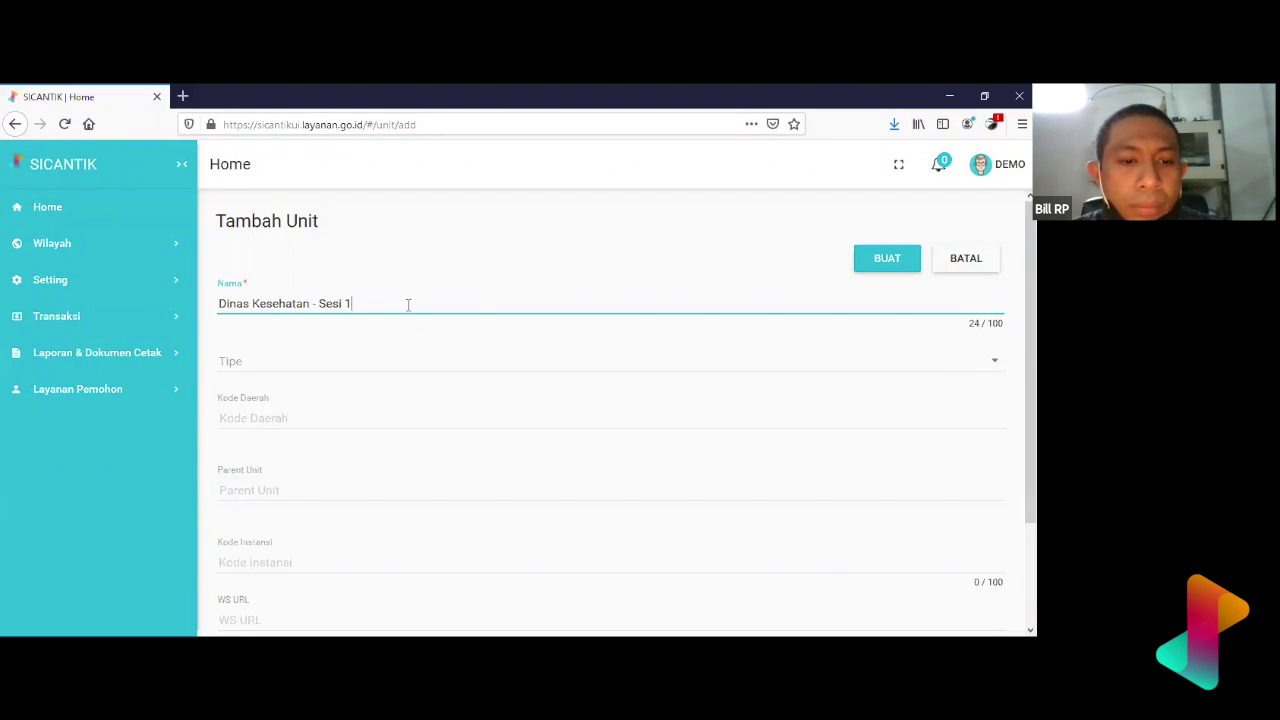
{"action": "type", "text": "Lia"}
- Set type Unit Kerja and parent Demo2, then save the unit
{"action": "left_click", "coordinate": [423, 372]}
{"action": "left_click", "coordinate": [423, 368]}
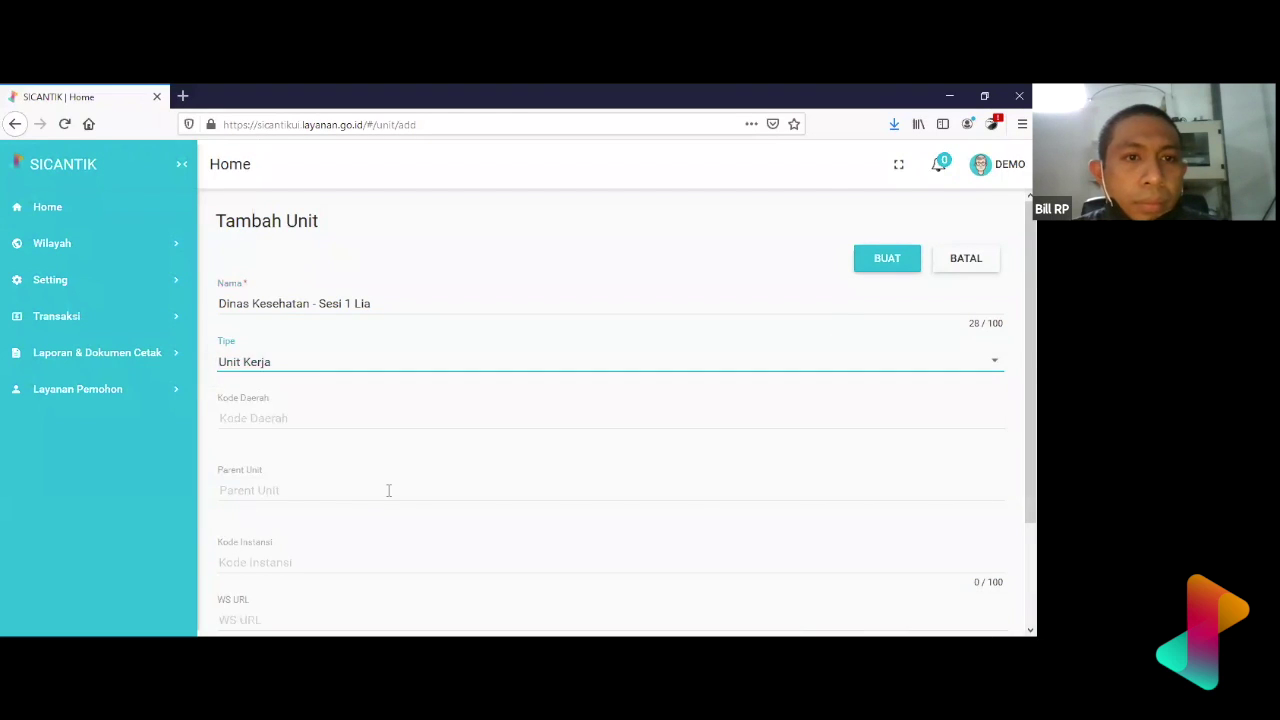
{"action": "left_click", "coordinate": [388, 490]}
{"action": "left_click", "coordinate": [391, 460]}
{"action": "scroll", "coordinate": [392, 460], "scroll_direction": "down", "scroll_amount": 2}
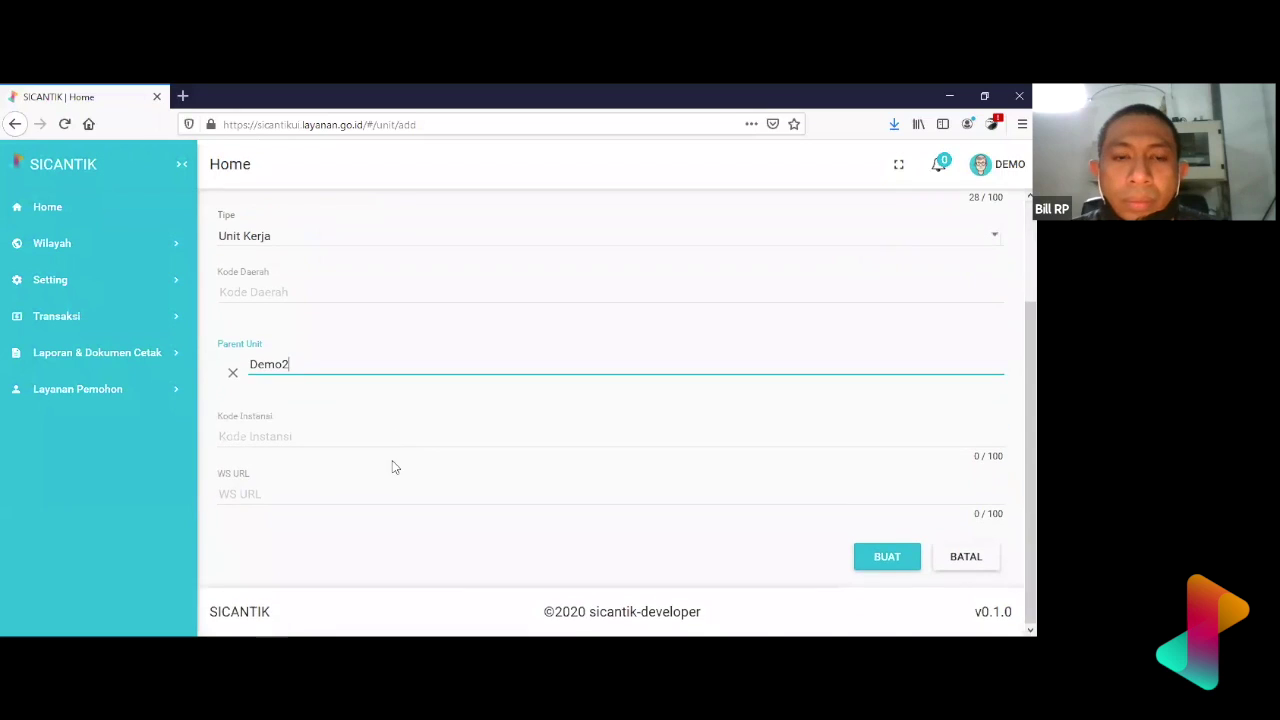
{"action": "left_click", "coordinate": [887, 556]}
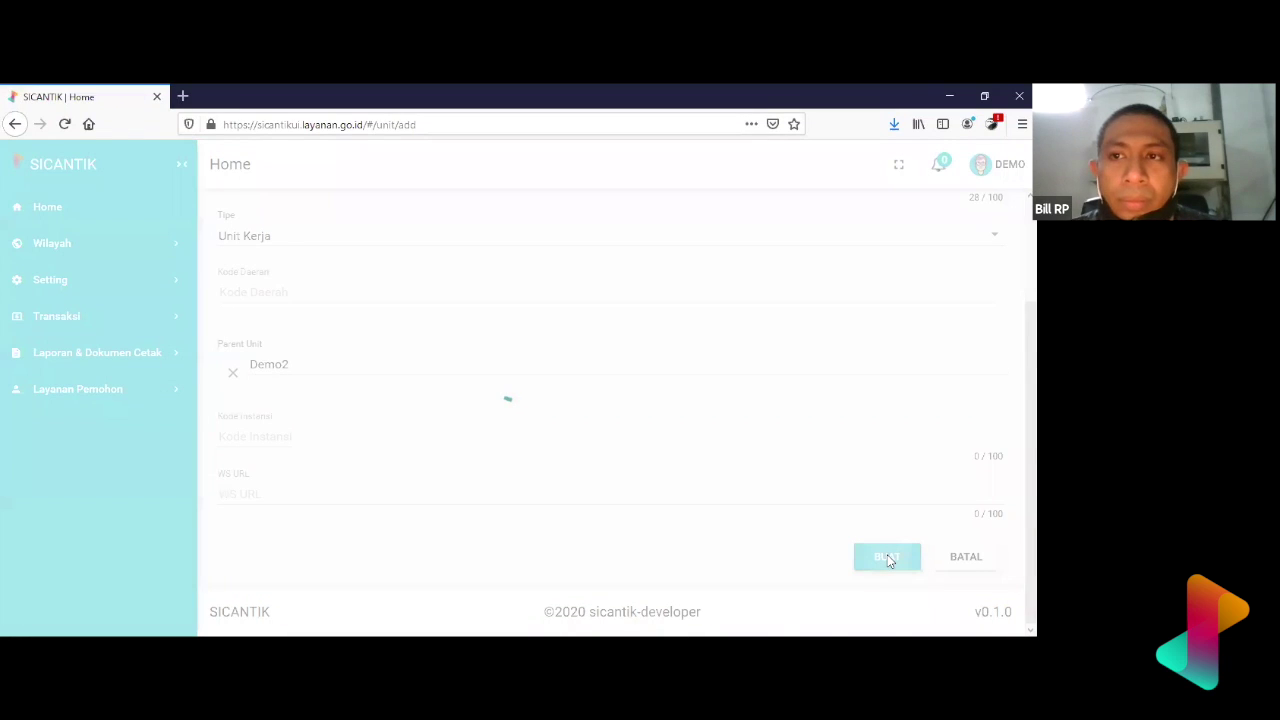
- Find the new Dinas Kesehatan - Sesi 1 unit in the list and view its details
{"action": "scroll", "coordinate": [518, 357], "scroll_direction": "down", "scroll_amount": 5}
{"action": "scroll", "coordinate": [520, 357], "scroll_direction": "down", "scroll_amount": 12}
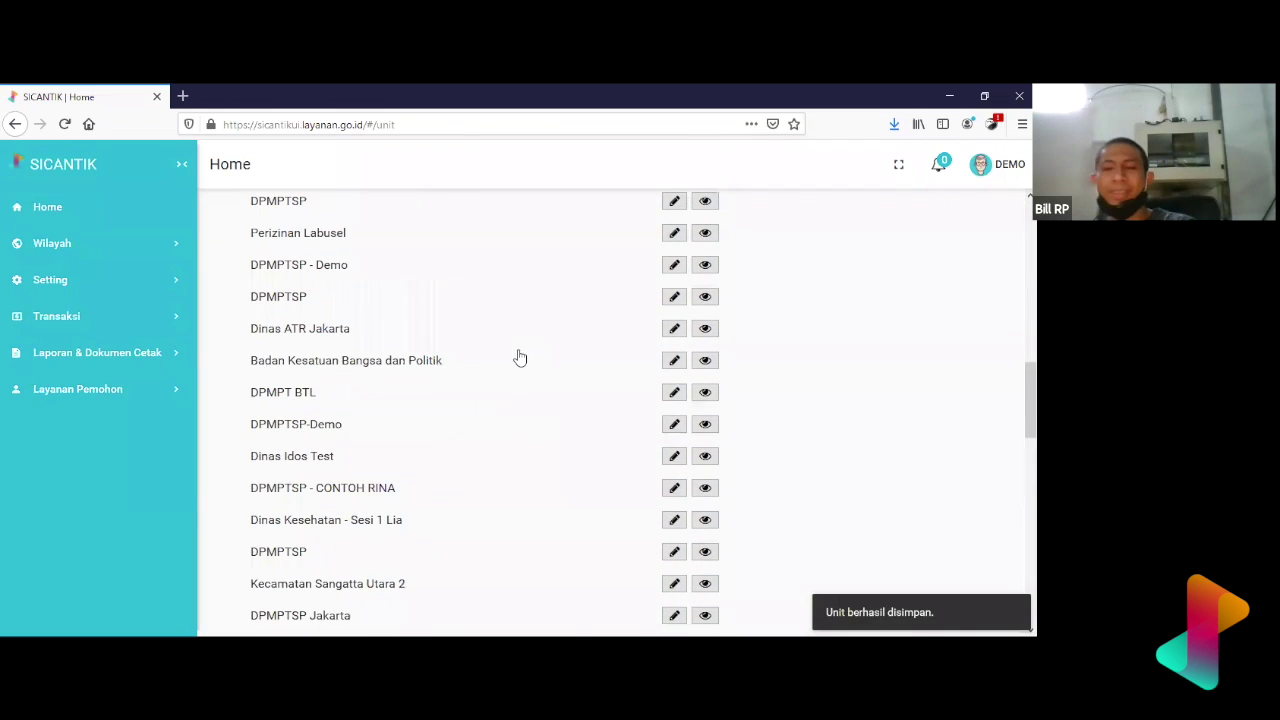
{"action": "scroll", "coordinate": [518, 357], "scroll_direction": "down", "scroll_amount": 2}
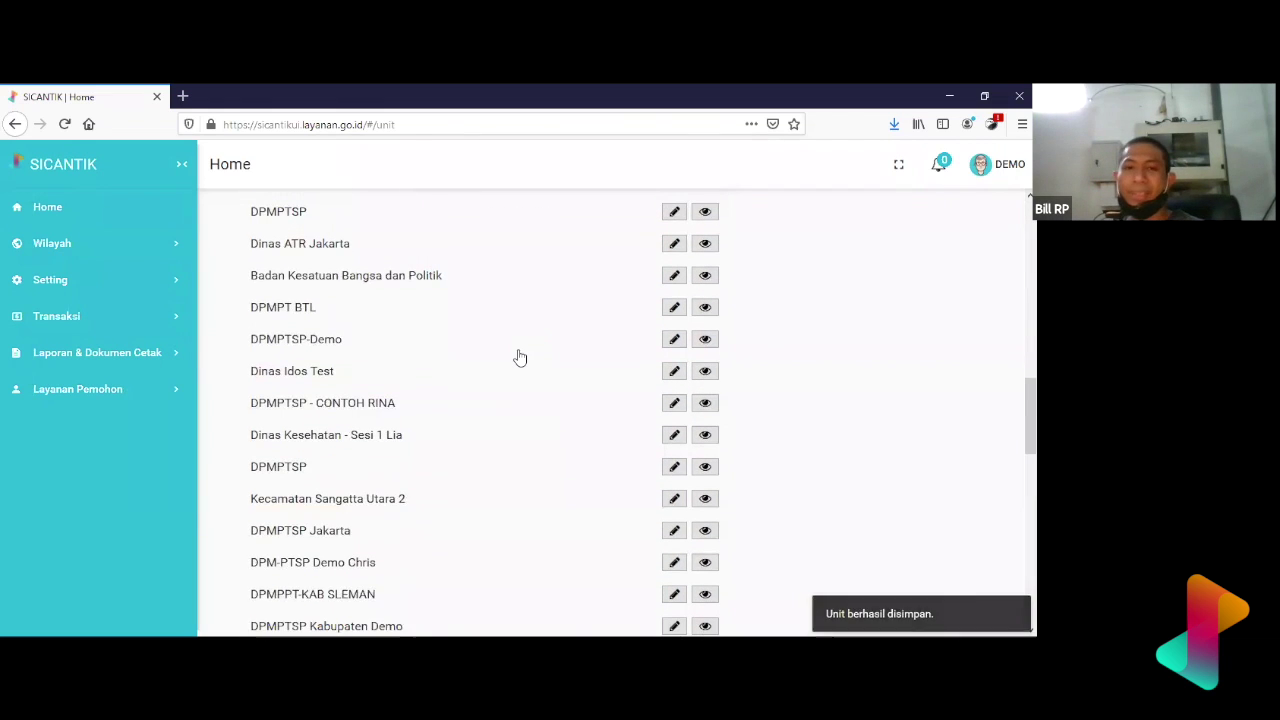
{"action": "left_click", "coordinate": [673, 428]}
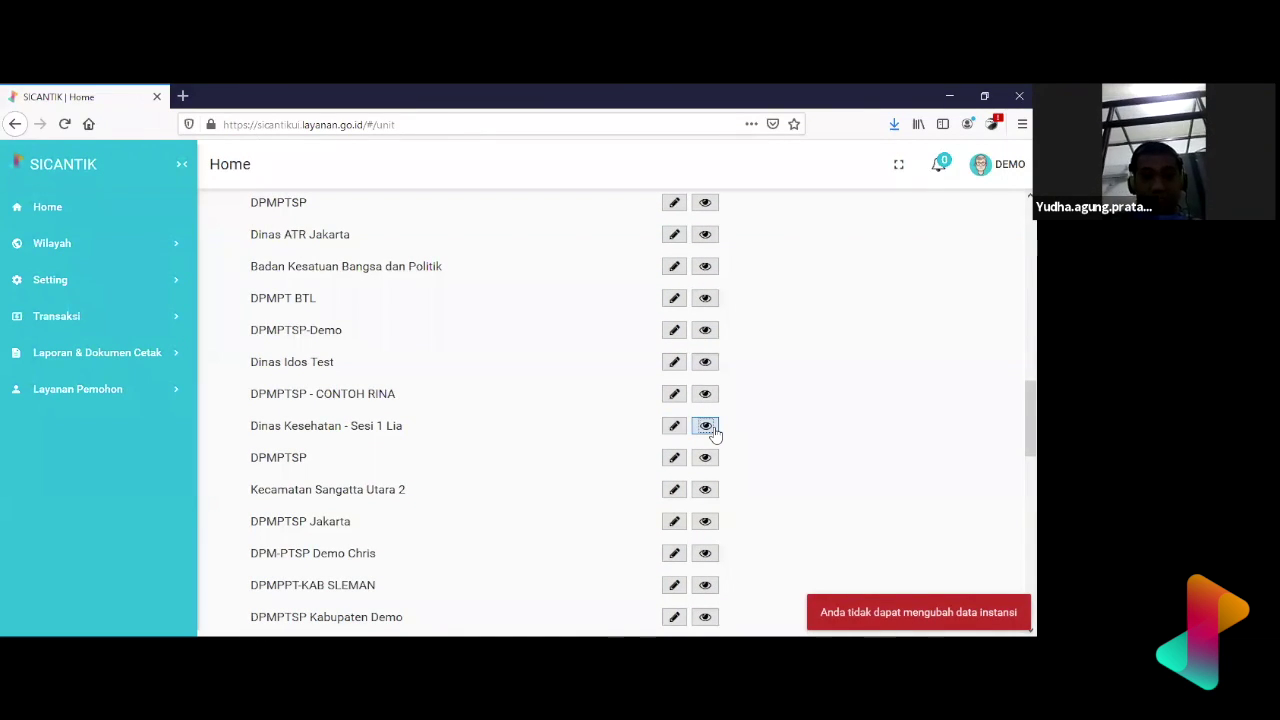
{"action": "left_click", "coordinate": [705, 426]}
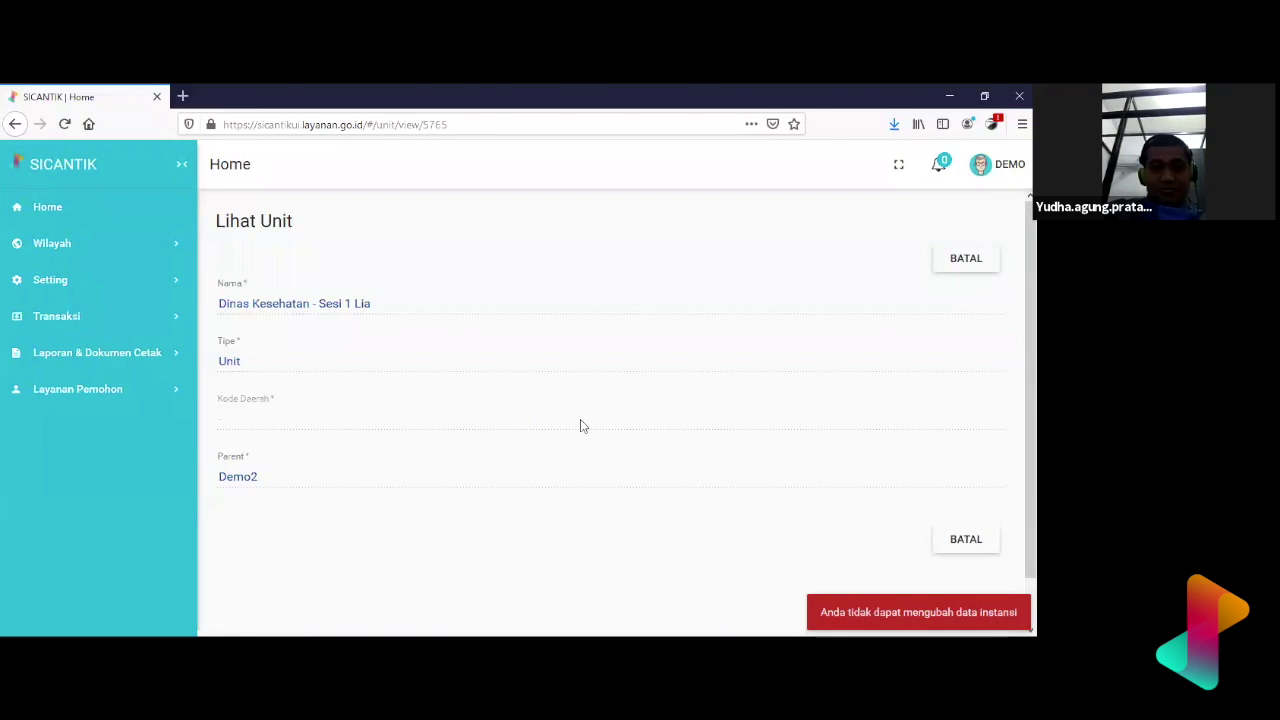
{"action": "scroll", "coordinate": [580, 420], "scroll_direction": "down", "scroll_amount": 1}
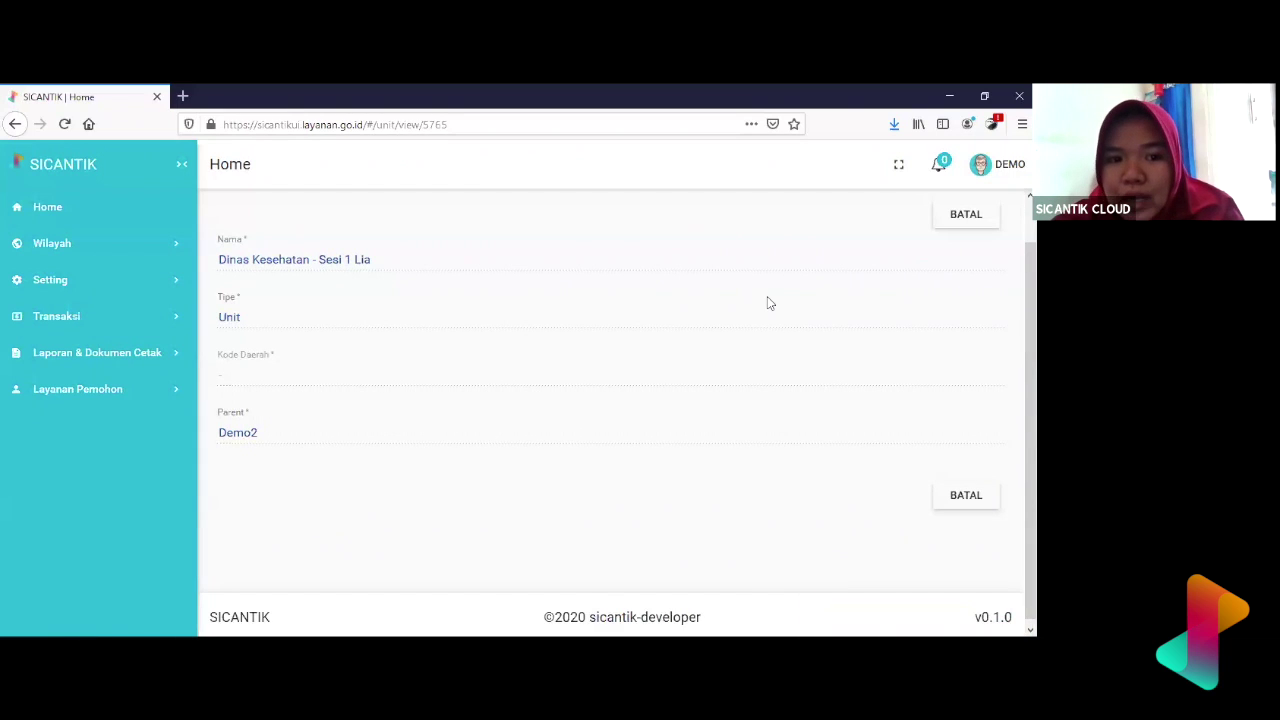
{"action": "scroll", "coordinate": [780, 329], "scroll_direction": "up", "scroll_amount": 1}
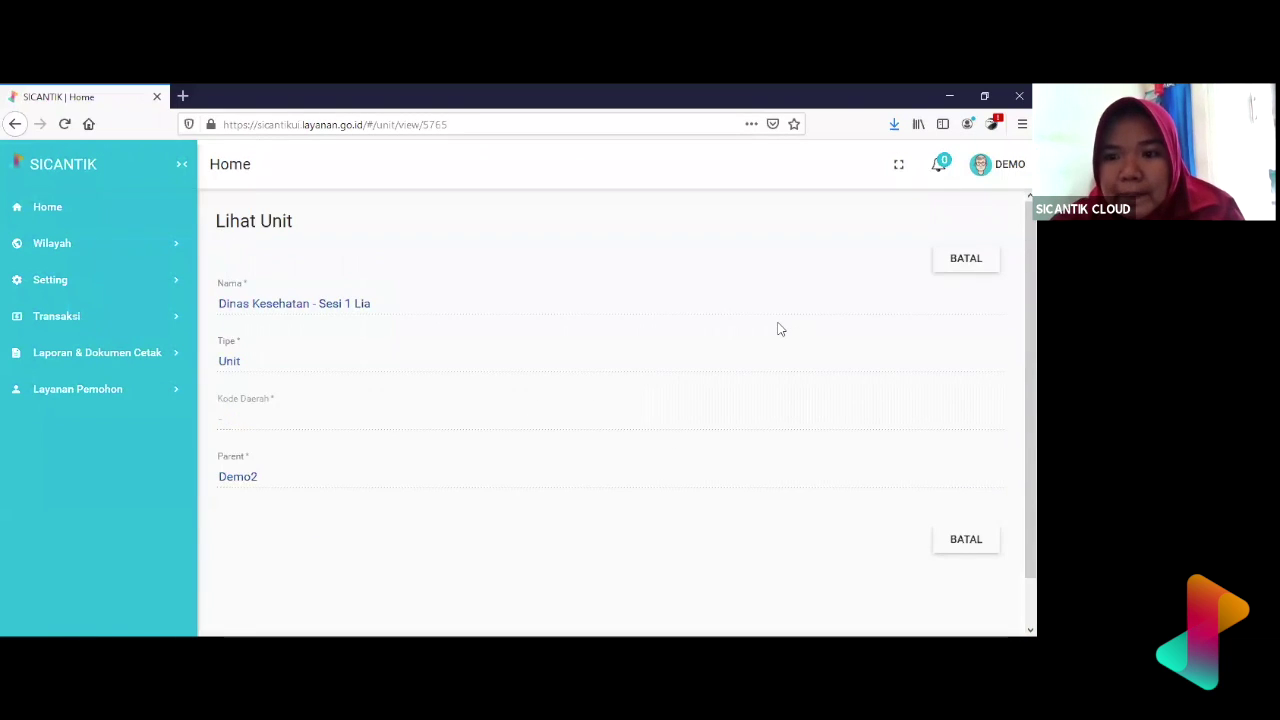
{"action": "left_click", "coordinate": [983, 265]}
{"action": "scroll", "coordinate": [985, 272], "scroll_direction": "down", "scroll_amount": 7}
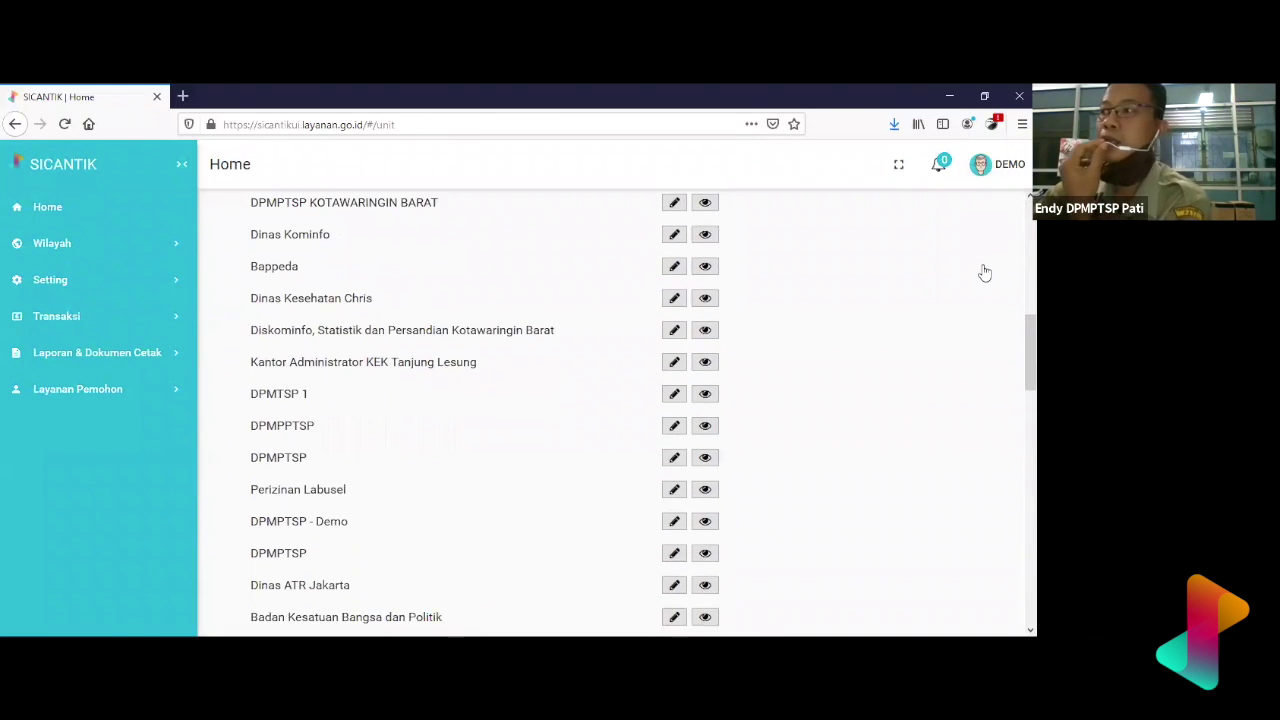
{"action": "scroll", "coordinate": [581, 372], "scroll_direction": "down", "scroll_amount": 4}
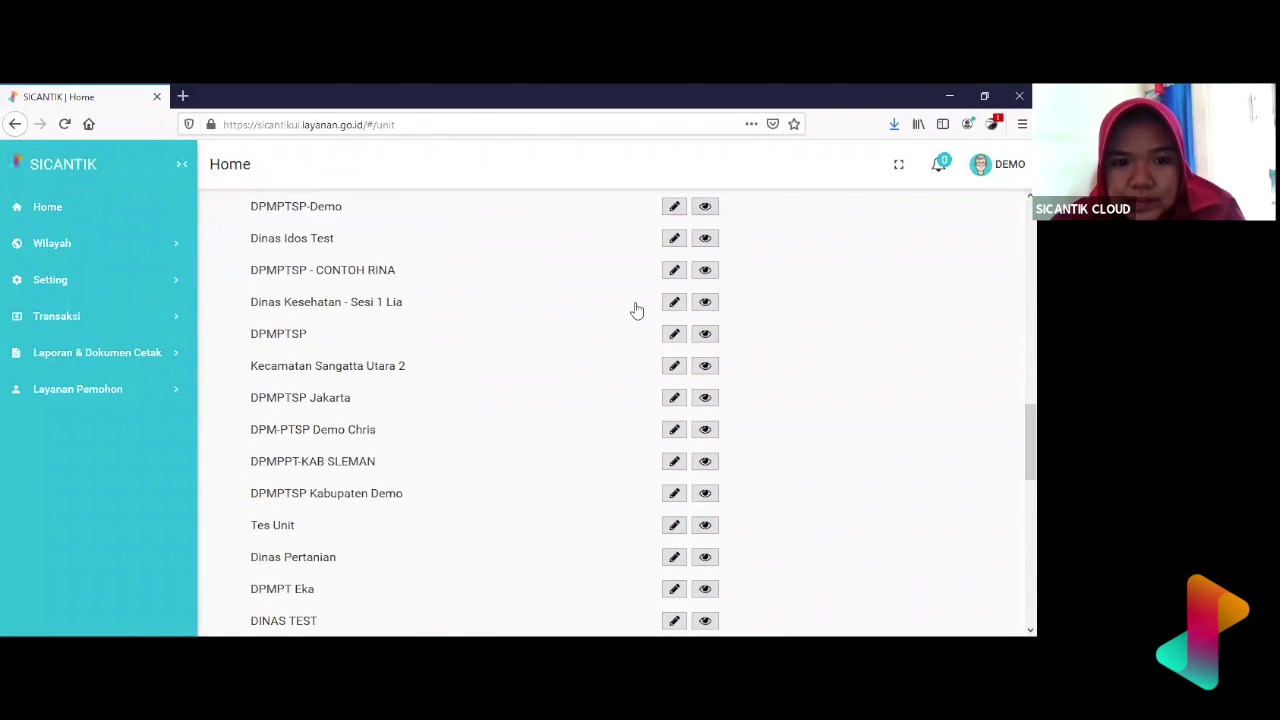
{"action": "left_click", "coordinate": [681, 305]}
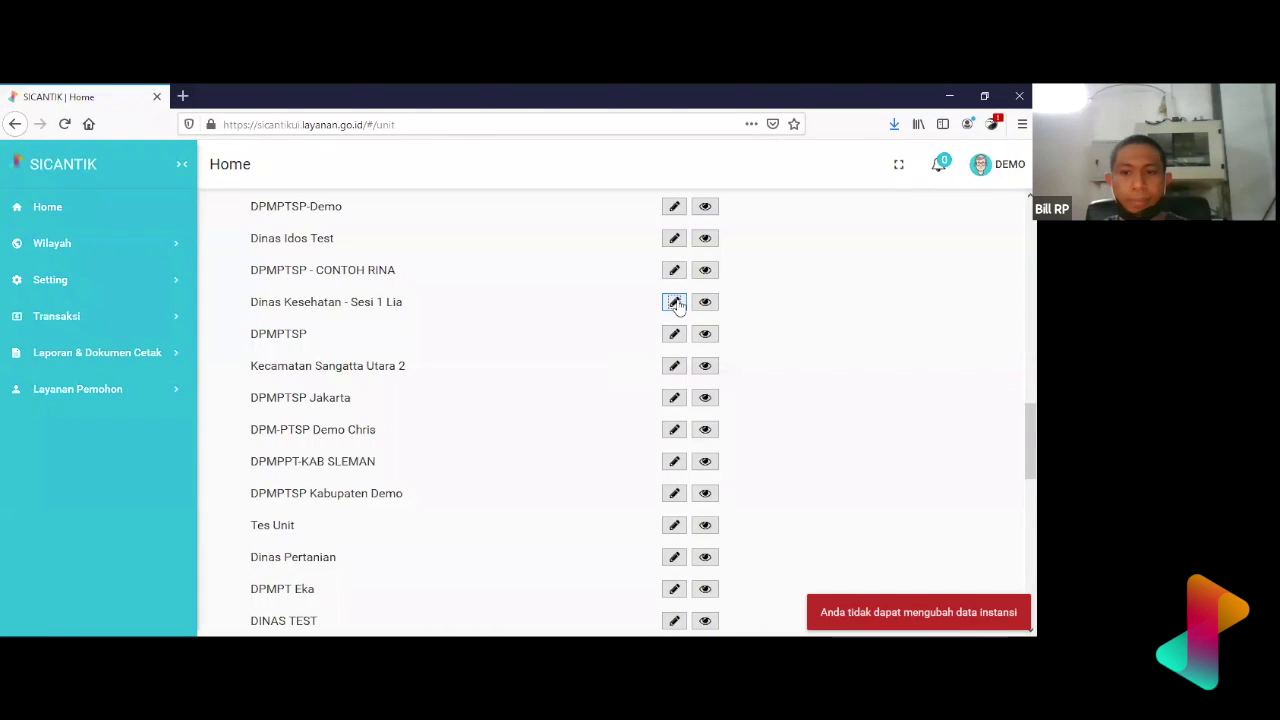
{"action": "left_click", "coordinate": [676, 304]}
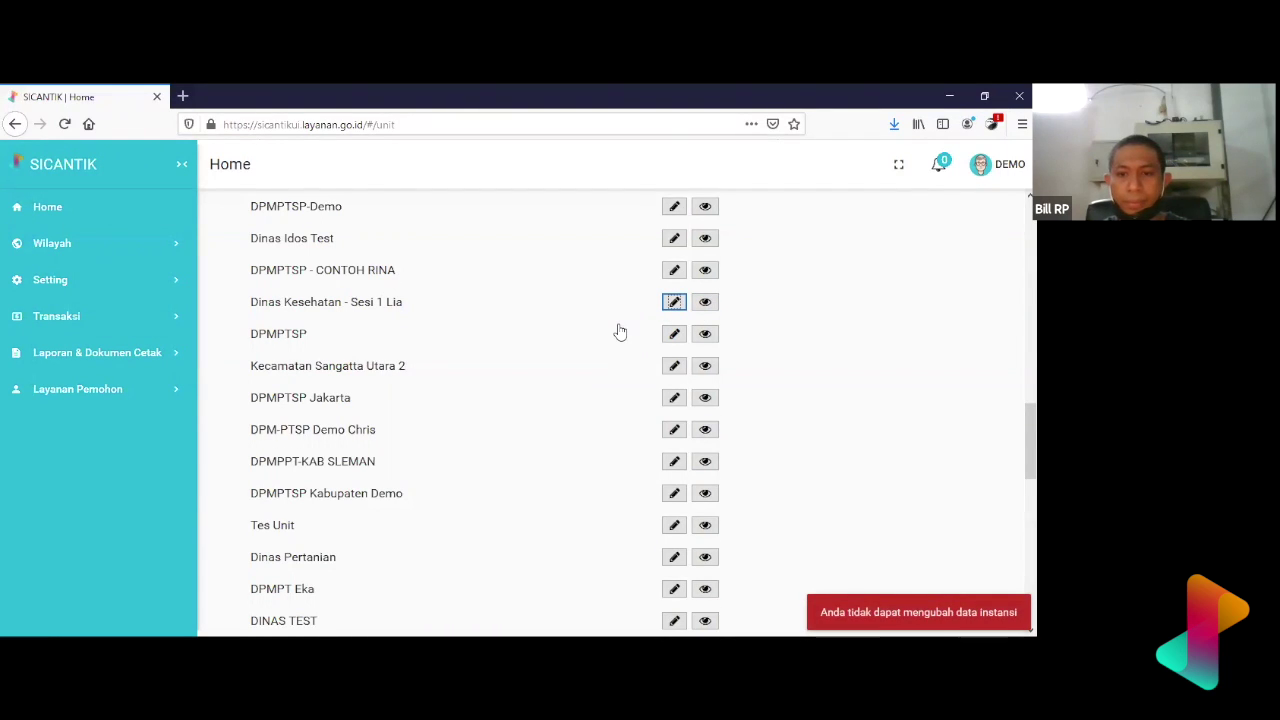
{"action": "scroll", "coordinate": [620, 331], "scroll_direction": "up", "scroll_amount": 1}
{"action": "scroll", "coordinate": [620, 331], "scroll_direction": "down", "scroll_amount": 2}
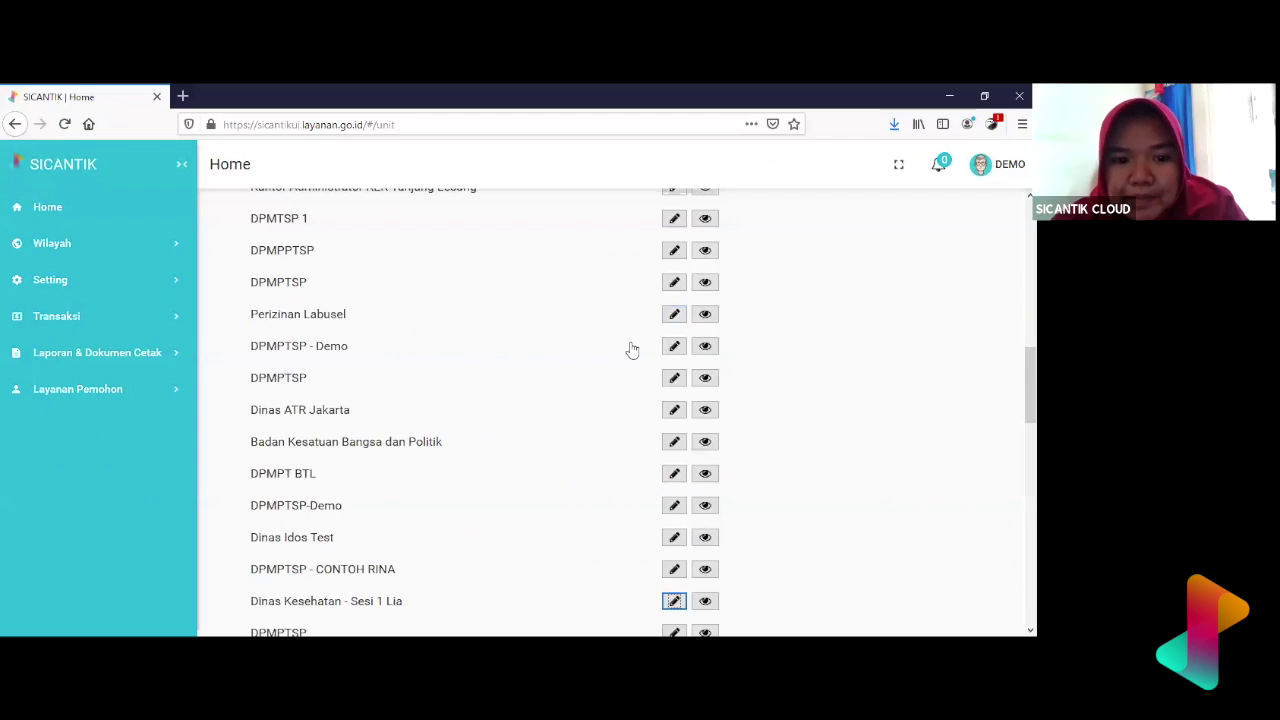
{"action": "scroll", "coordinate": [631, 349], "scroll_direction": "down", "scroll_amount": 6}
{"action": "scroll", "coordinate": [631, 349], "scroll_direction": "down", "scroll_amount": 3}
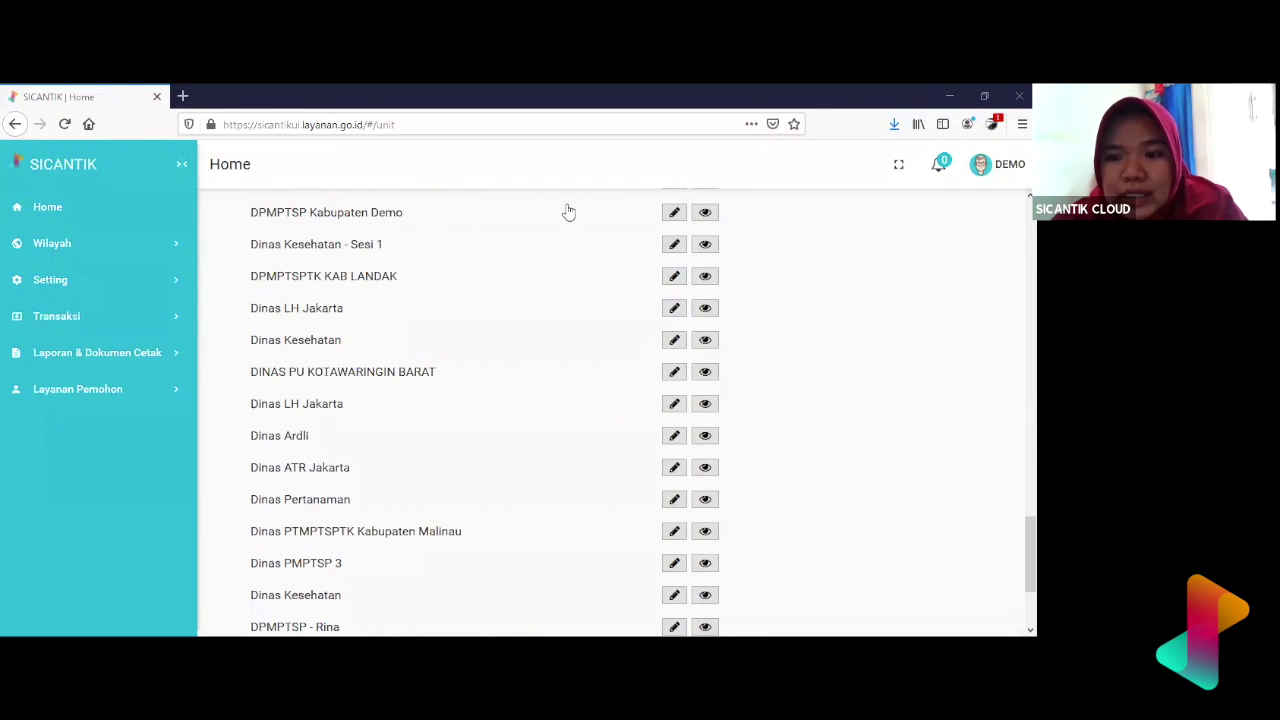
{"action": "scroll", "coordinate": [493, 348], "scroll_direction": "up", "scroll_amount": 15}
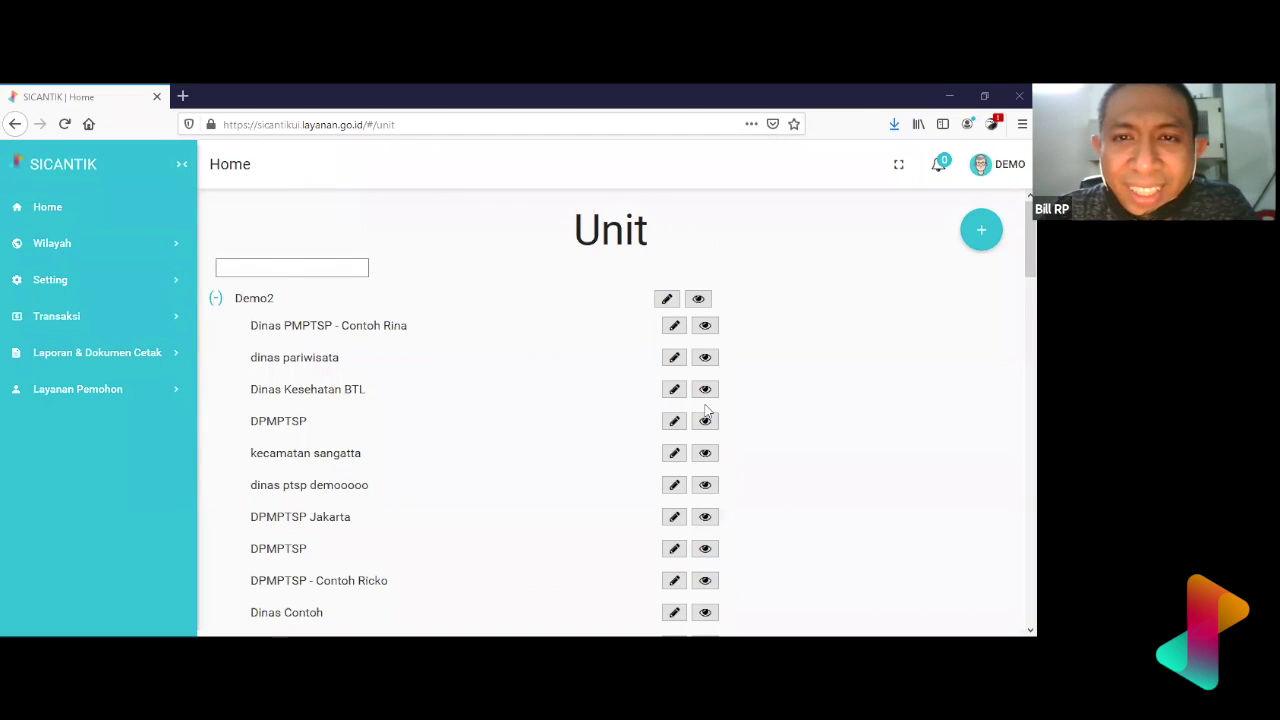
{"action": "left_click", "coordinate": [704, 423]}
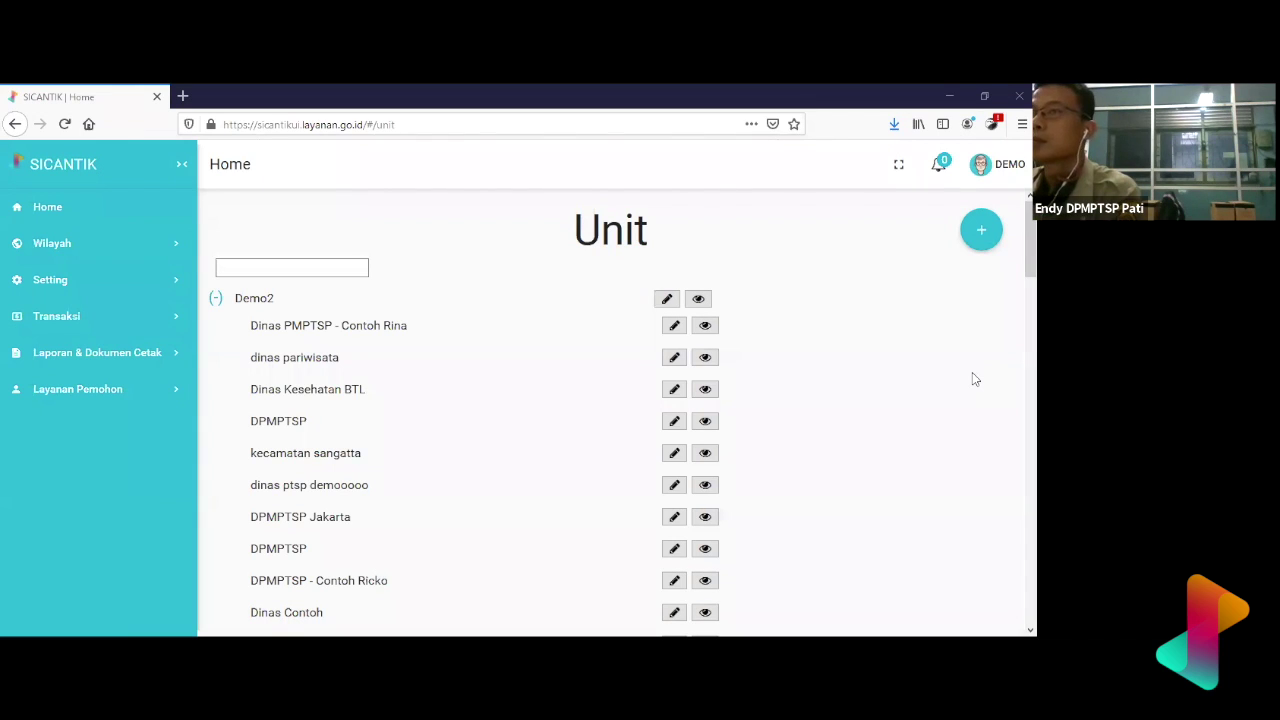
{"action": "scroll", "coordinate": [545, 506], "scroll_direction": "down", "scroll_amount": 10}
{"action": "scroll", "coordinate": [545, 506], "scroll_direction": "down", "scroll_amount": 5}
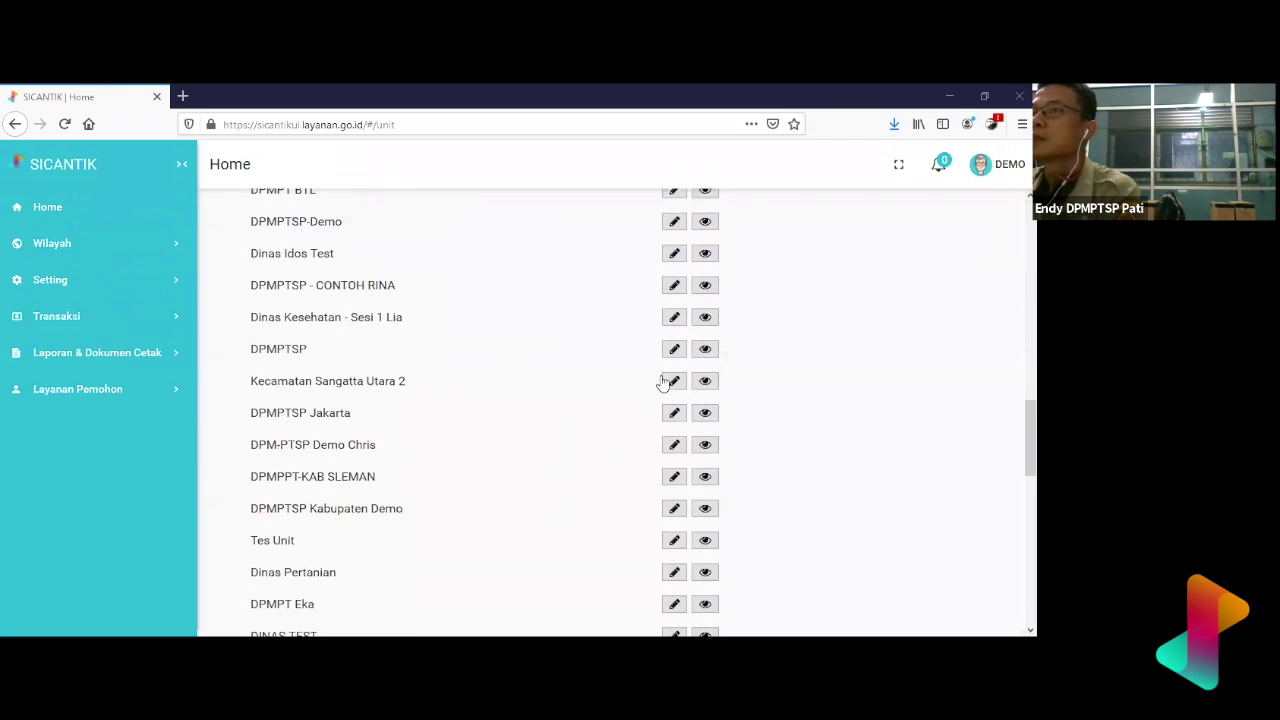
{"action": "left_click", "coordinate": [675, 318]}
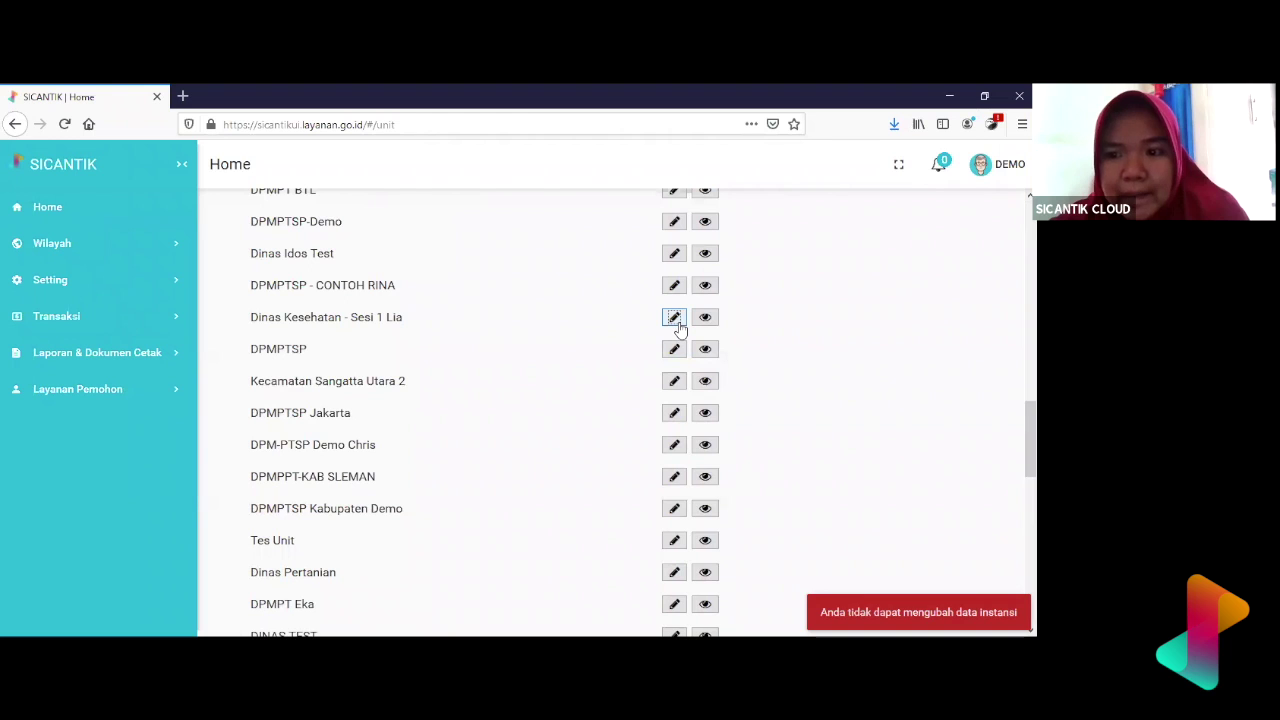
{"action": "scroll", "coordinate": [678, 328], "scroll_direction": "up", "scroll_amount": 10}
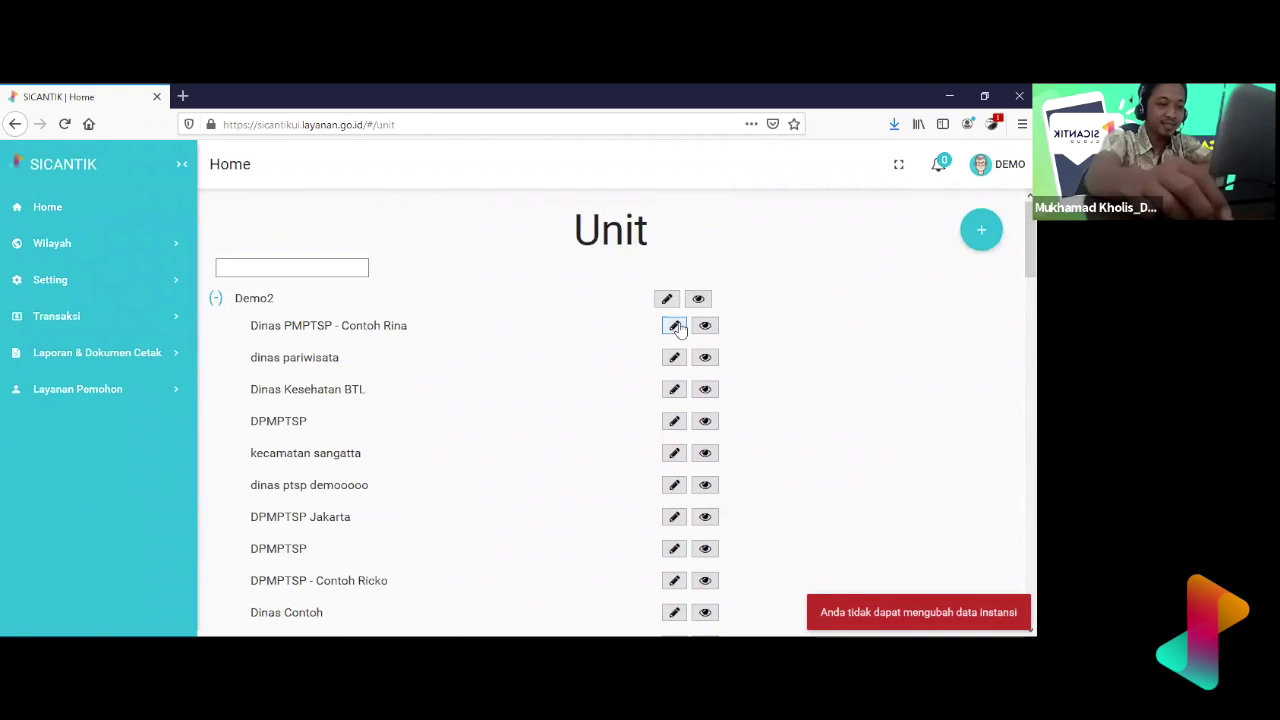
{"action": "scroll", "coordinate": [572, 331], "scroll_direction": "down", "scroll_amount": 5}
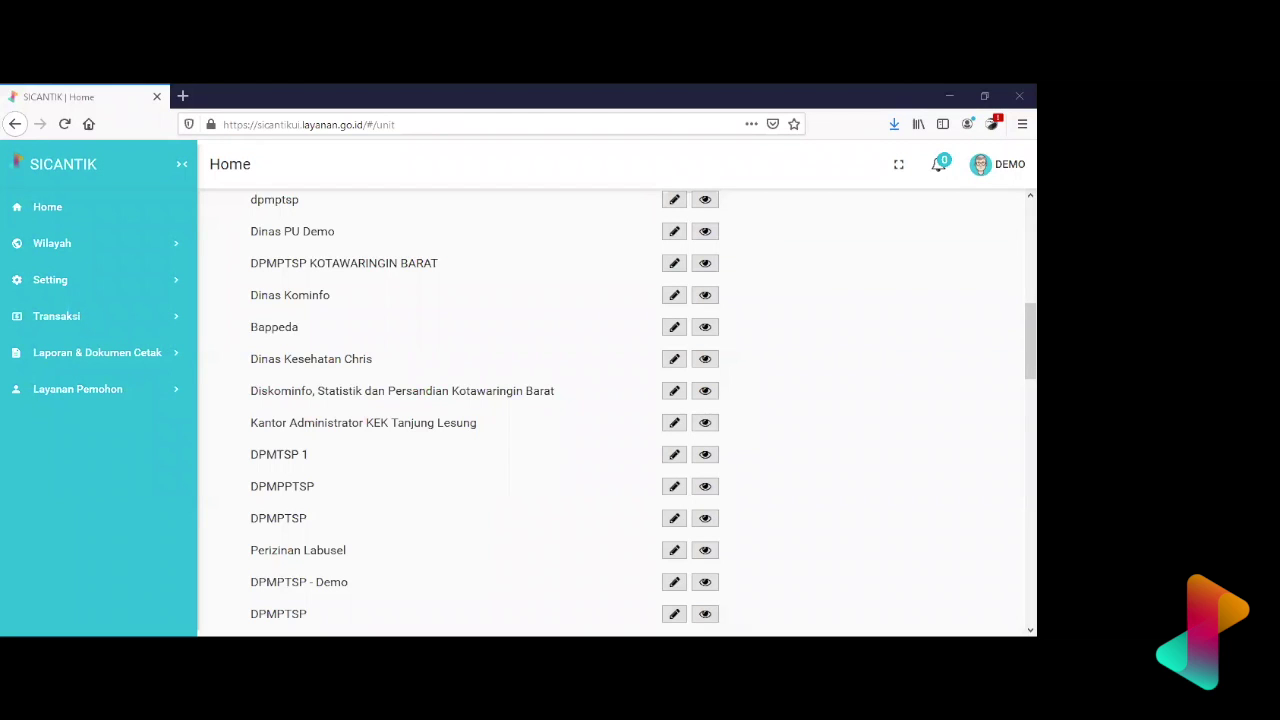
{"action": "scroll", "coordinate": [680, 328], "scroll_direction": "up", "scroll_amount": 10}
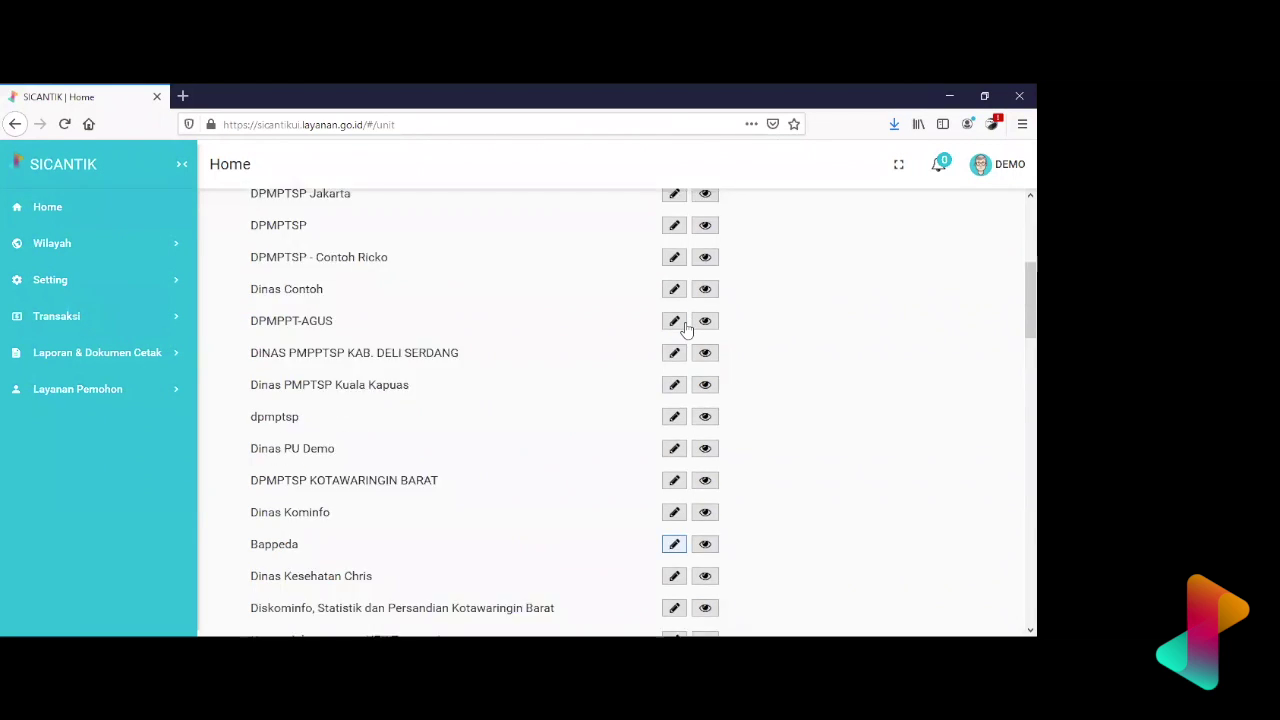
- Start a new unit named 'Dinas PU - <user's name> Sesi 1' with type Unit Kerja
{"action": "left_click", "coordinate": [980, 240]}
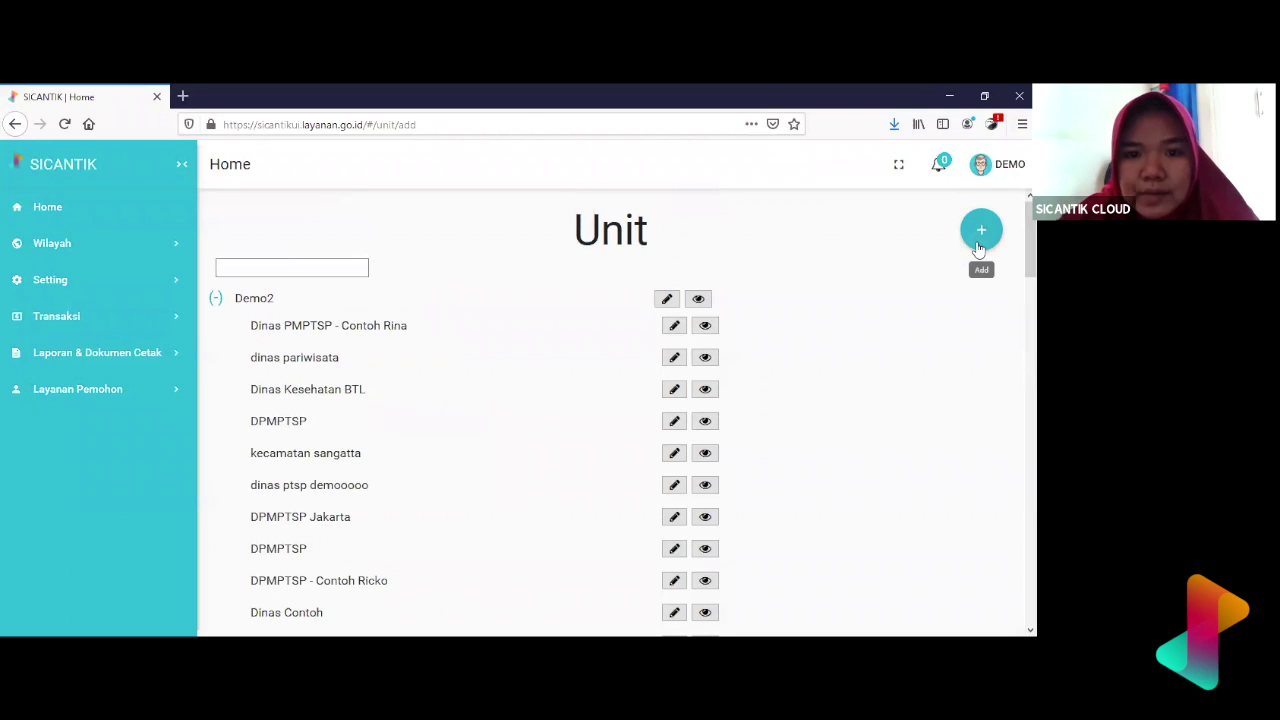
{"action": "left_click", "coordinate": [436, 304]}
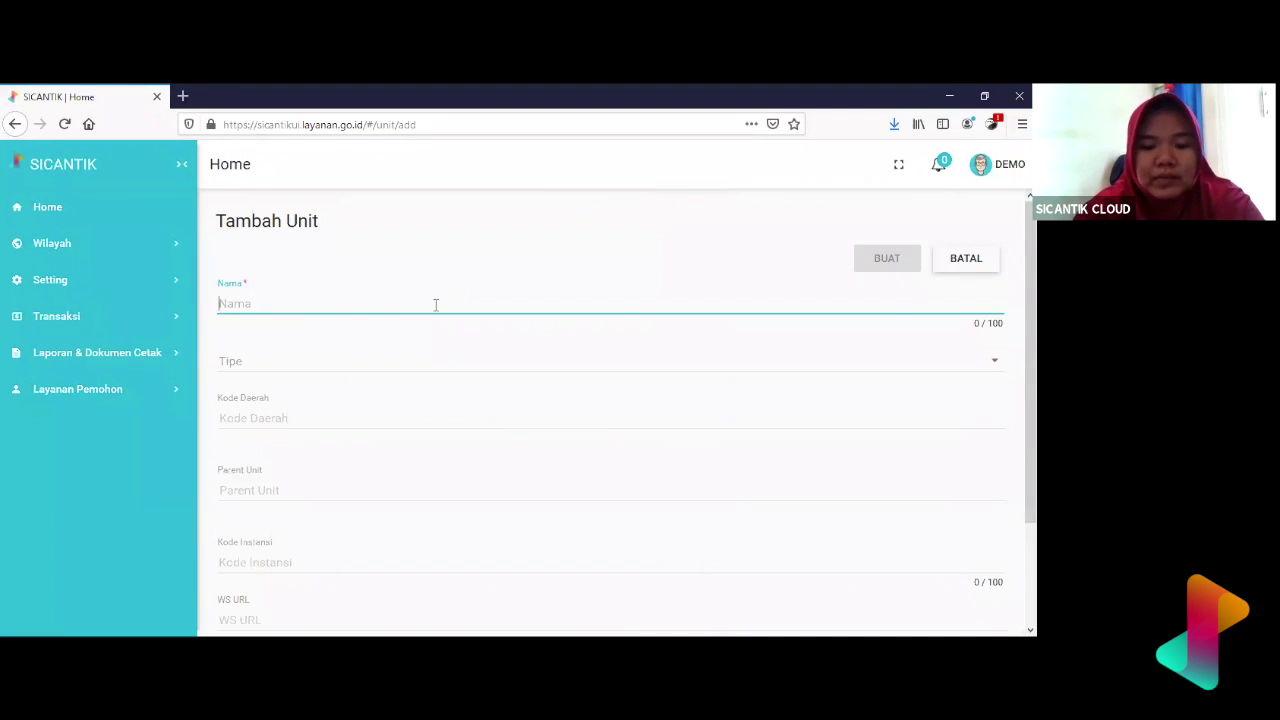
{"action": "type", "text": "Dinas"}
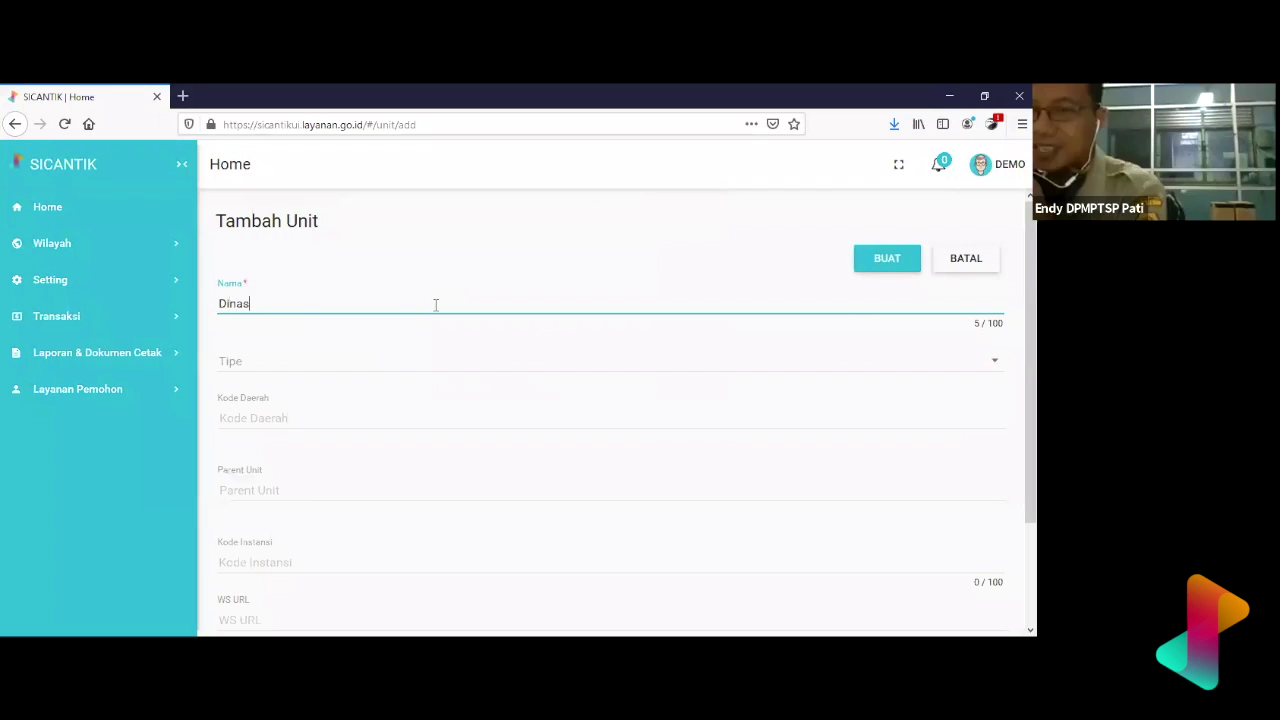
{"action": "type", "text": " P"}
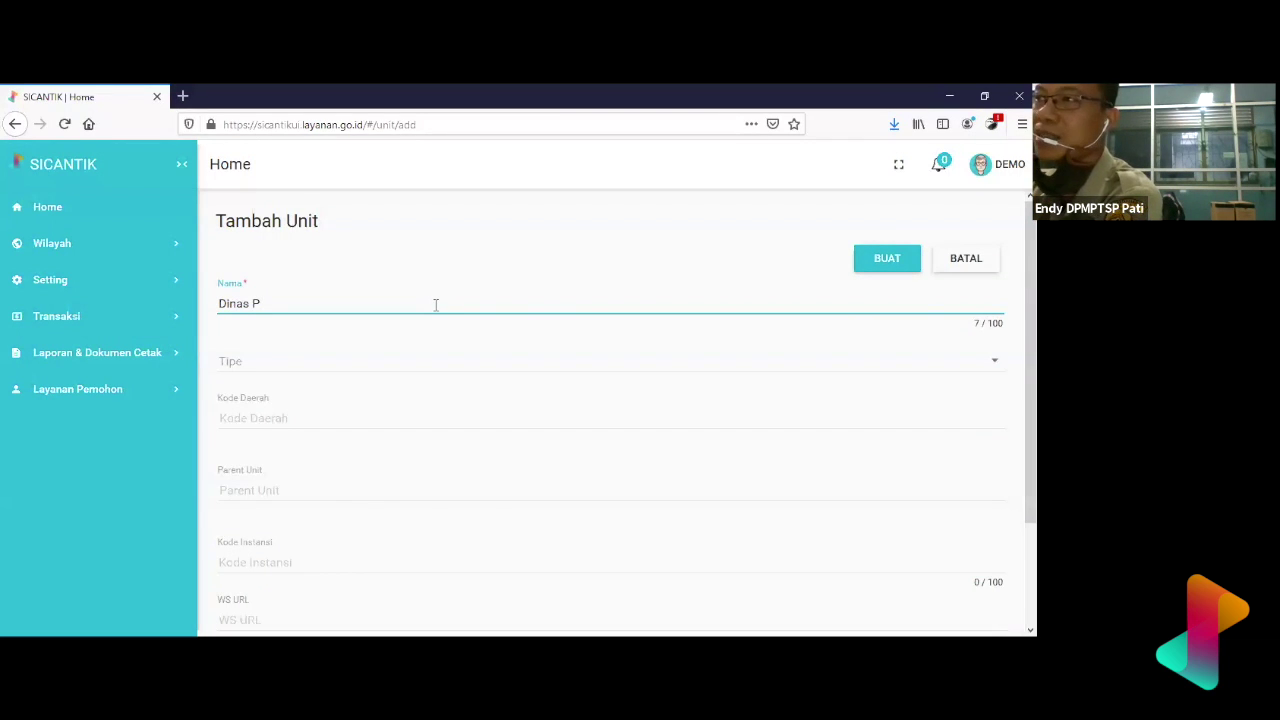
{"action": "type", "text": "U"}
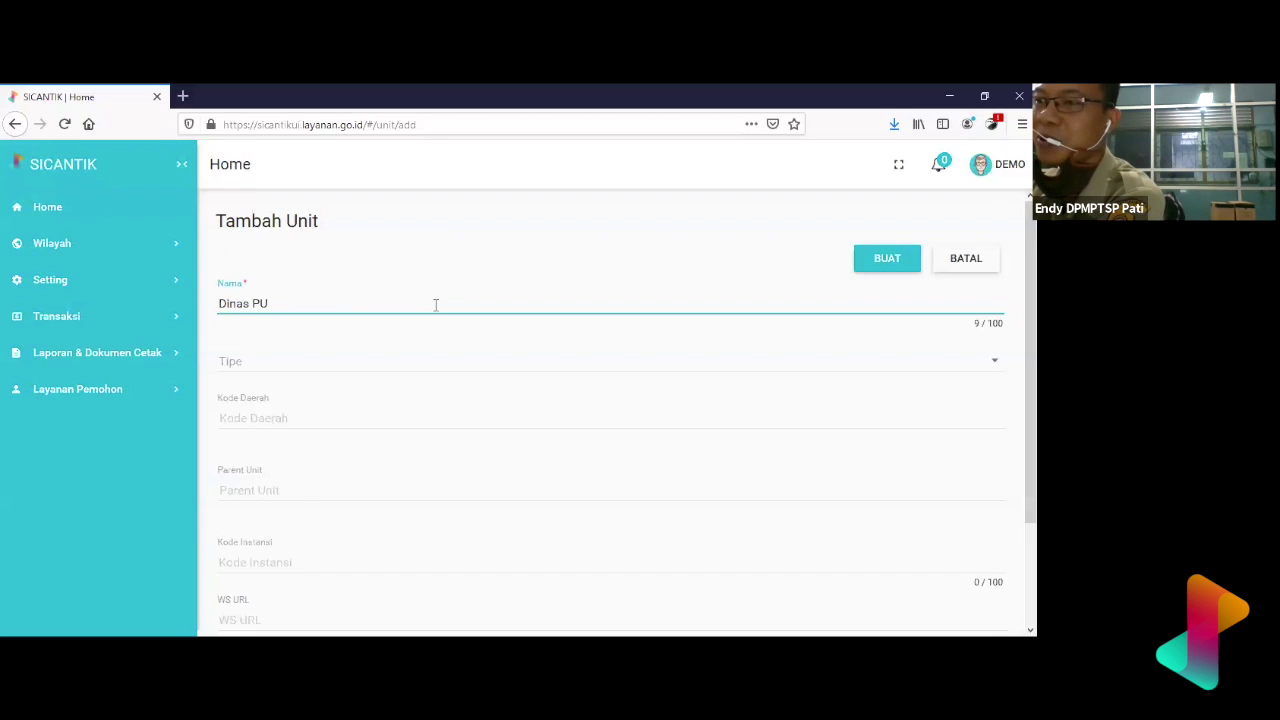
{"action": "type", "text": " - Li"}
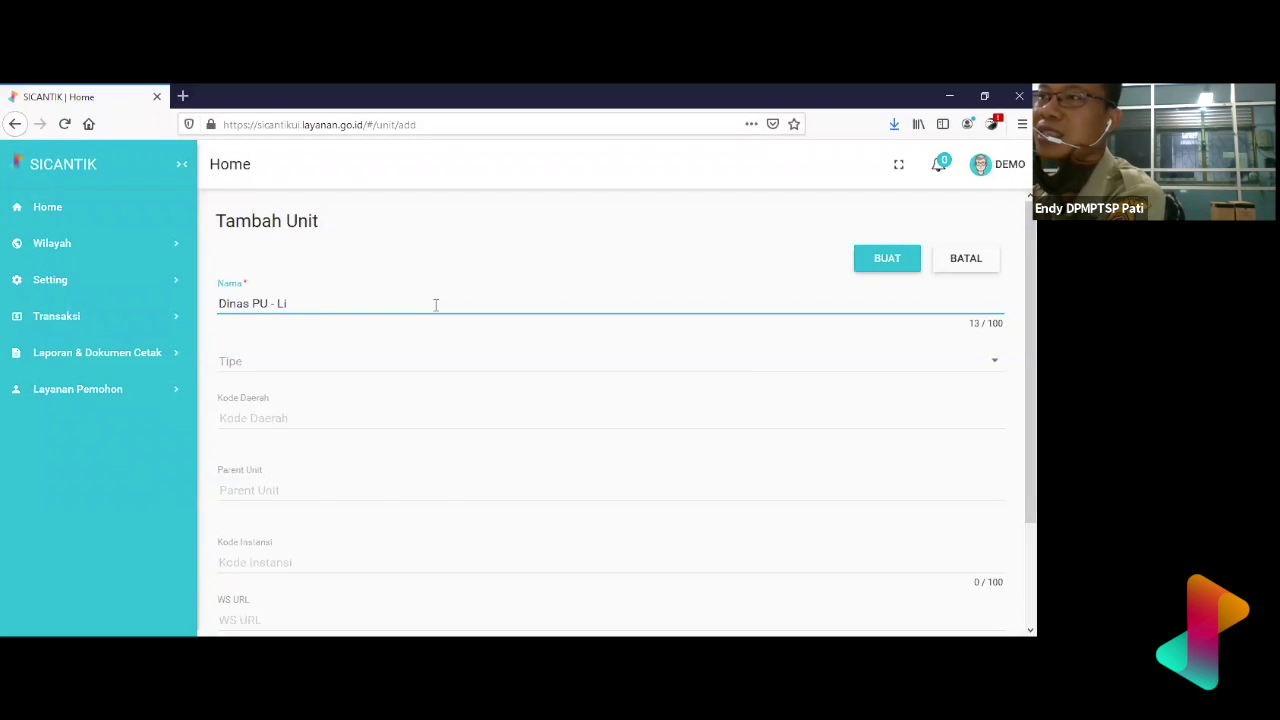
{"action": "type", "text": "a Sesi "}
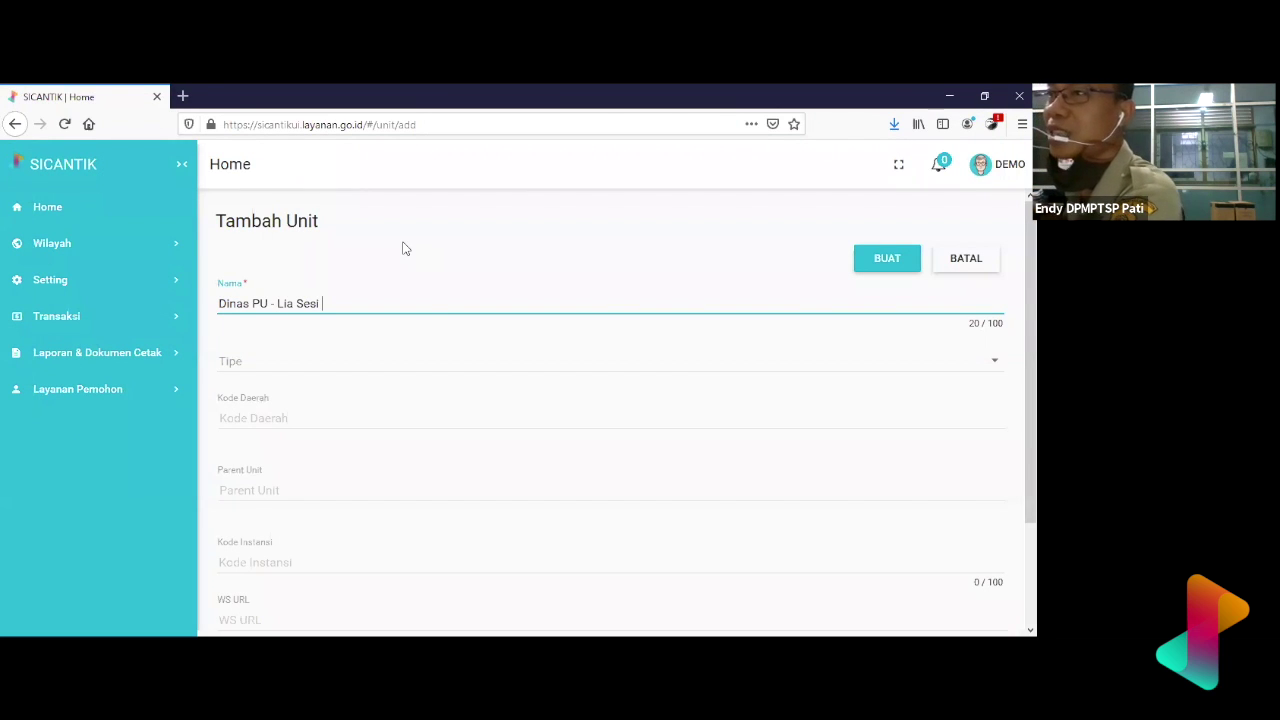
{"action": "type", "text": "1"}
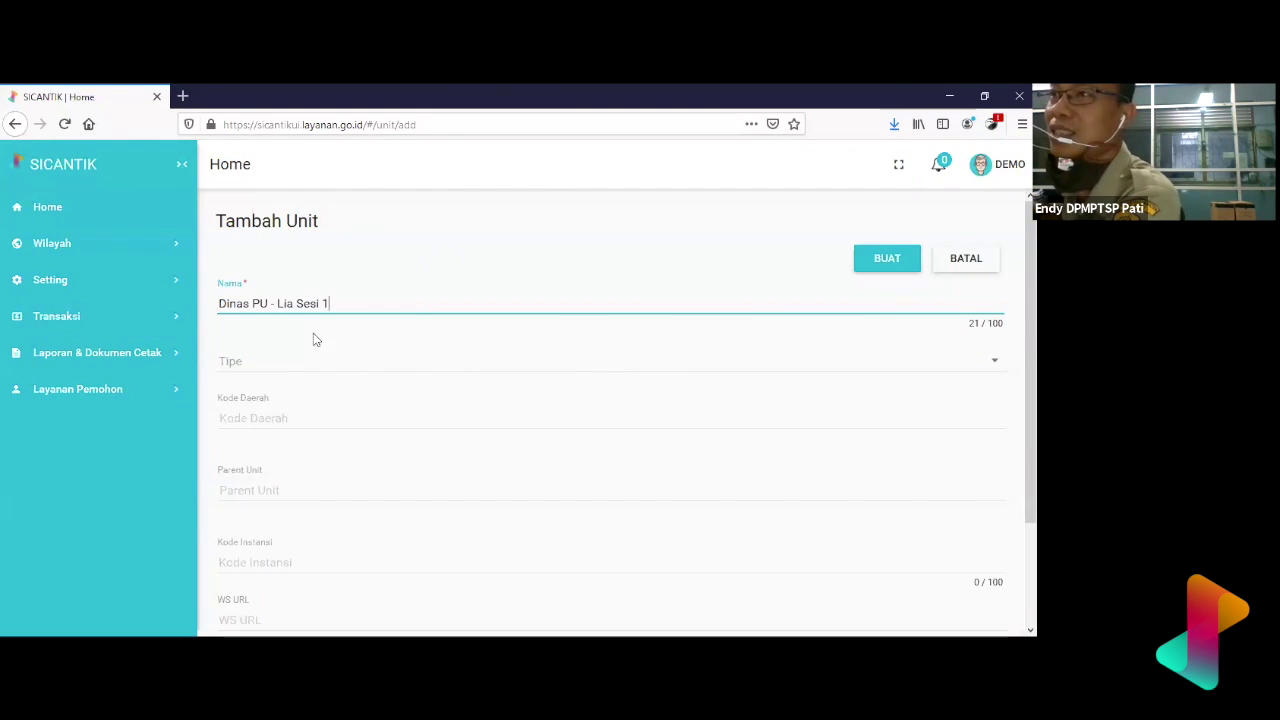
{"action": "left_click", "coordinate": [317, 368]}
{"action": "left_click", "coordinate": [337, 371]}
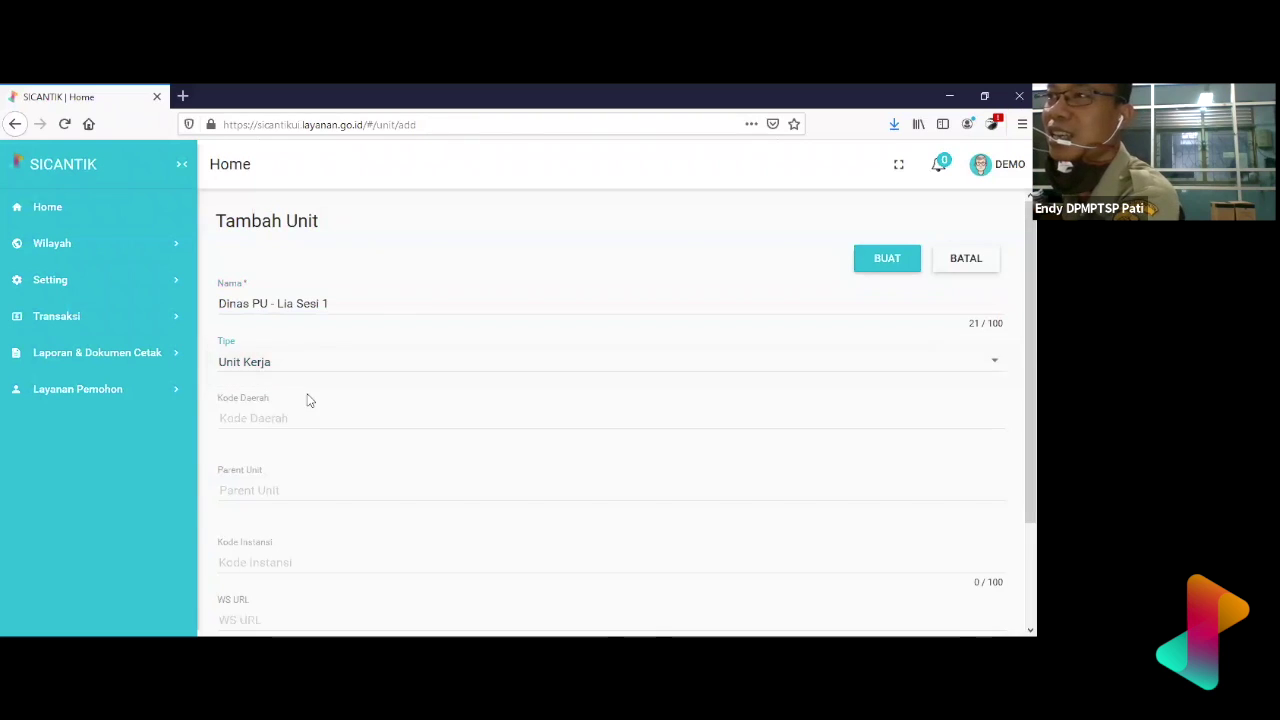
- Set region code 72-SULAWESI TENGAH and parent Demo2, then save with BUAT
{"action": "left_click", "coordinate": [306, 418]}
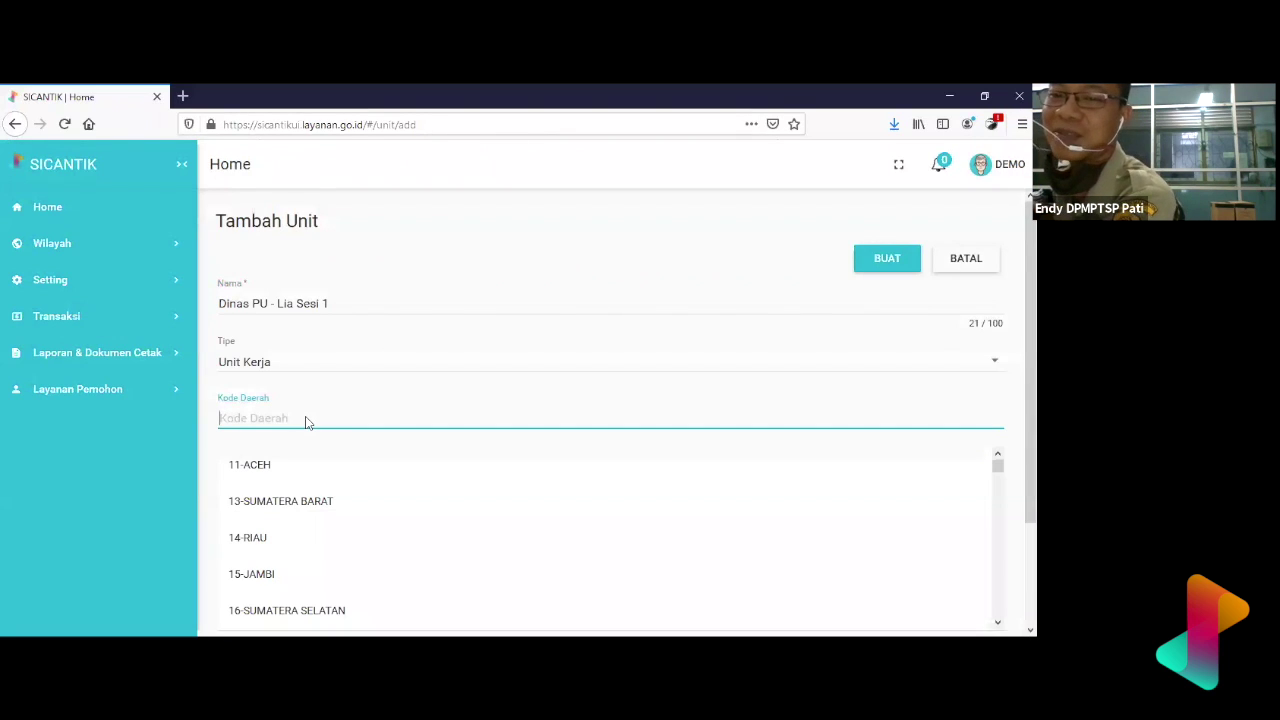
{"action": "scroll", "coordinate": [372, 503], "scroll_direction": "down", "scroll_amount": 5}
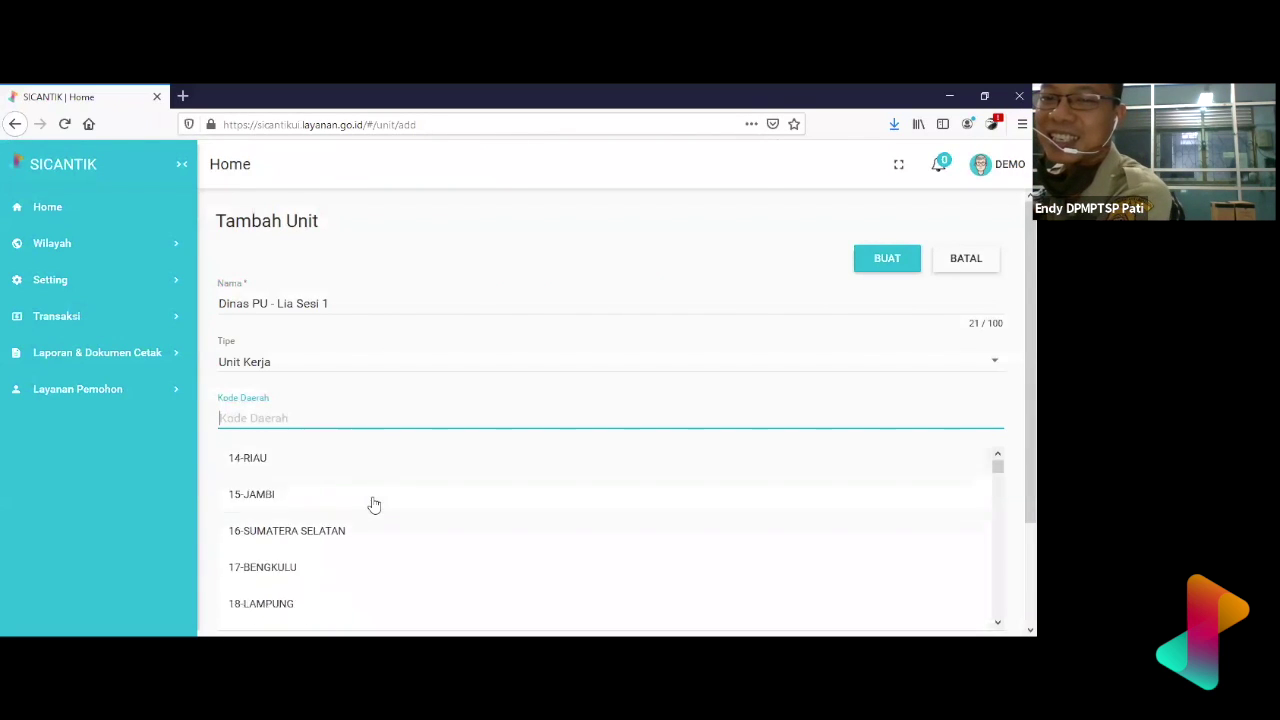
{"action": "scroll", "coordinate": [373, 504], "scroll_direction": "down", "scroll_amount": 5}
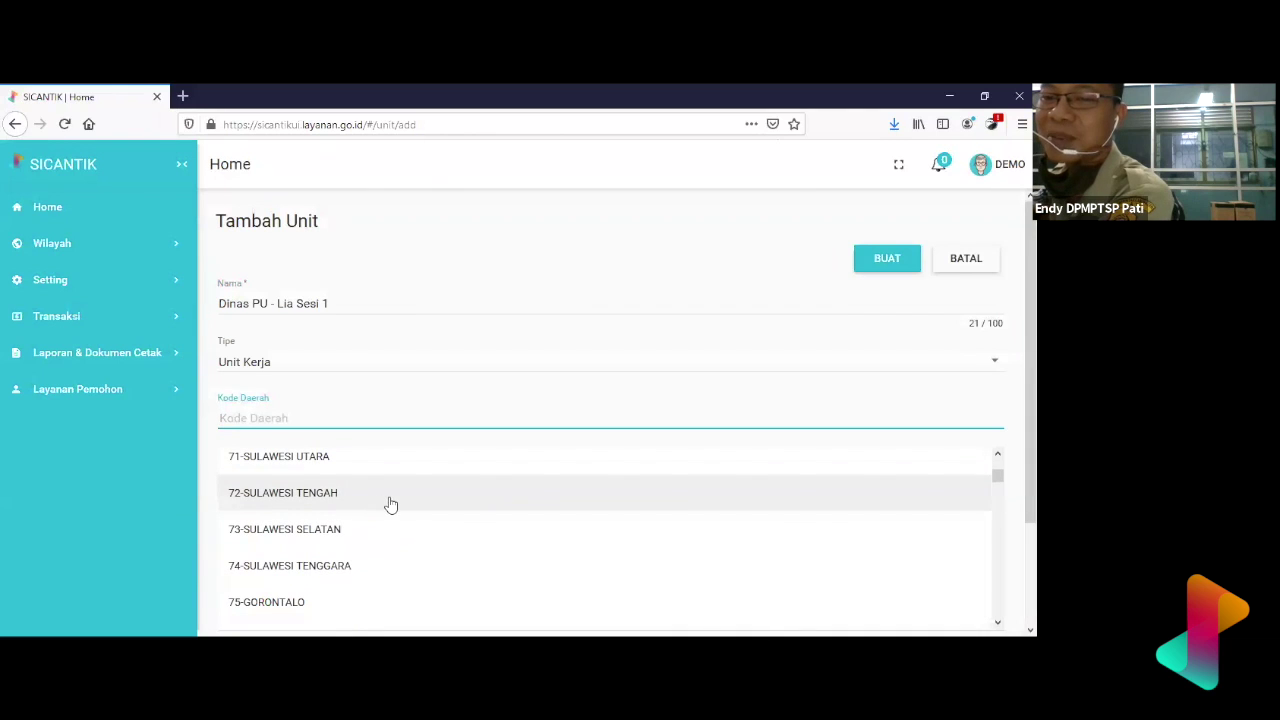
{"action": "left_click", "coordinate": [391, 504]}
{"action": "scroll", "coordinate": [391, 504], "scroll_direction": "down", "scroll_amount": 2}
{"action": "left_click", "coordinate": [419, 370]}
{"action": "left_click", "coordinate": [413, 417]}
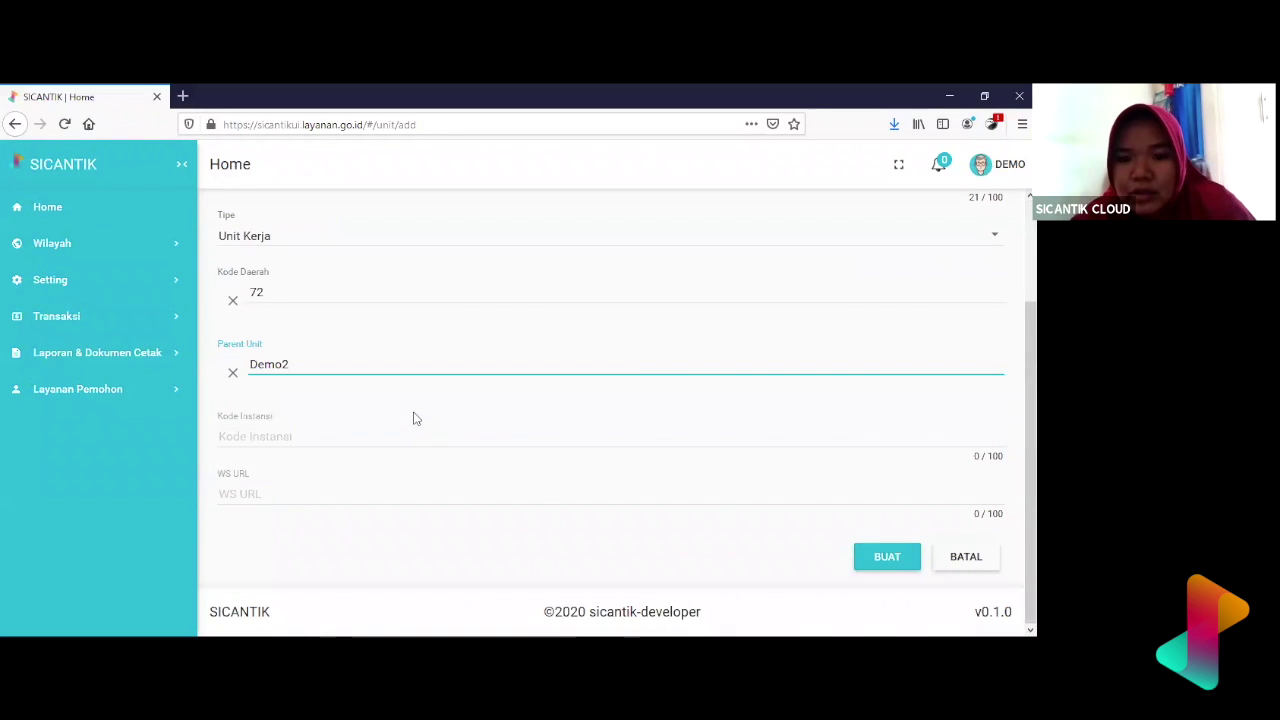
{"action": "left_click", "coordinate": [886, 556]}
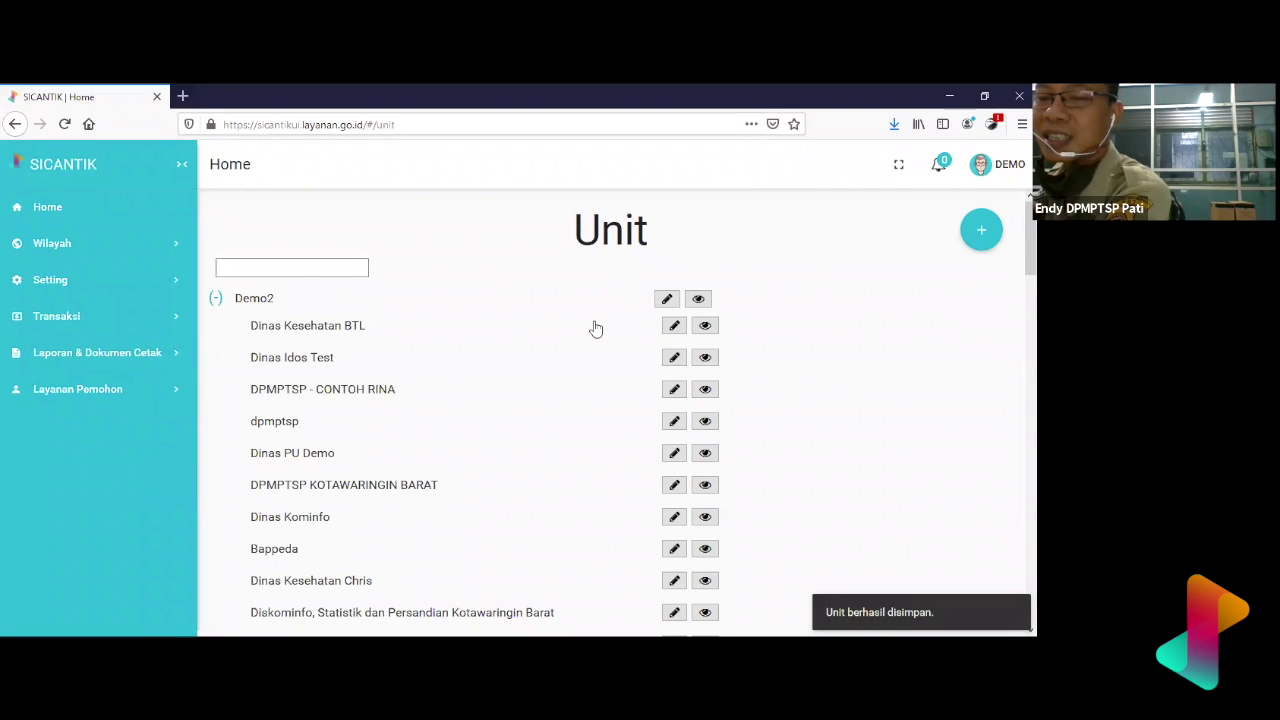
{"action": "scroll", "coordinate": [591, 329], "scroll_direction": "down", "scroll_amount": 3}
{"action": "scroll", "coordinate": [601, 281], "scroll_direction": "up", "scroll_amount": 3}
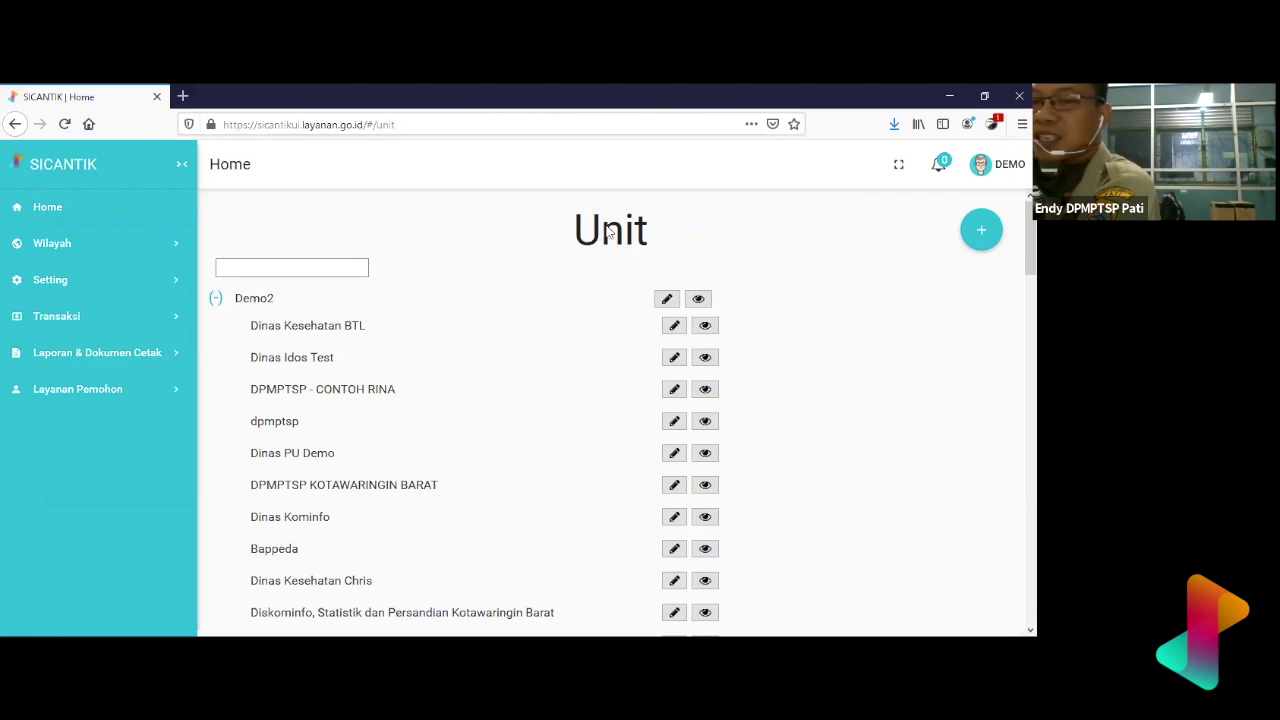
{"action": "scroll", "coordinate": [563, 297], "scroll_direction": "down", "scroll_amount": 10}
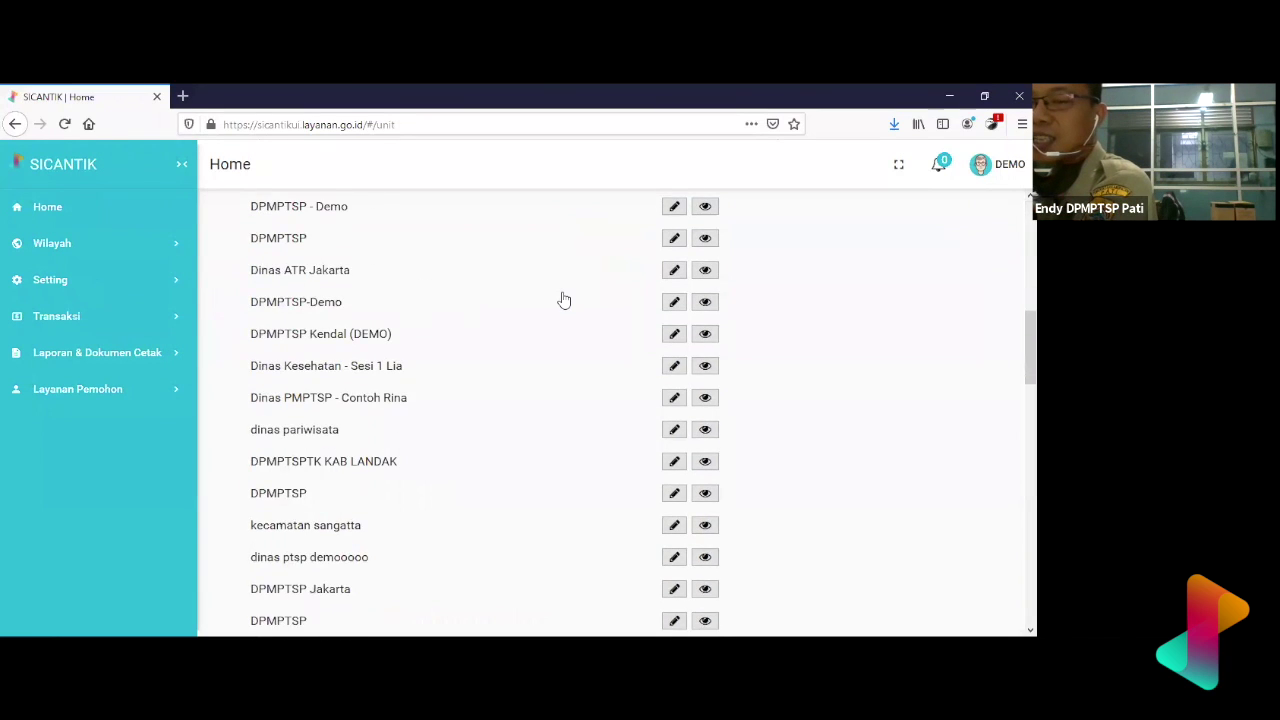
{"action": "scroll", "coordinate": [563, 300], "scroll_direction": "down", "scroll_amount": 7}
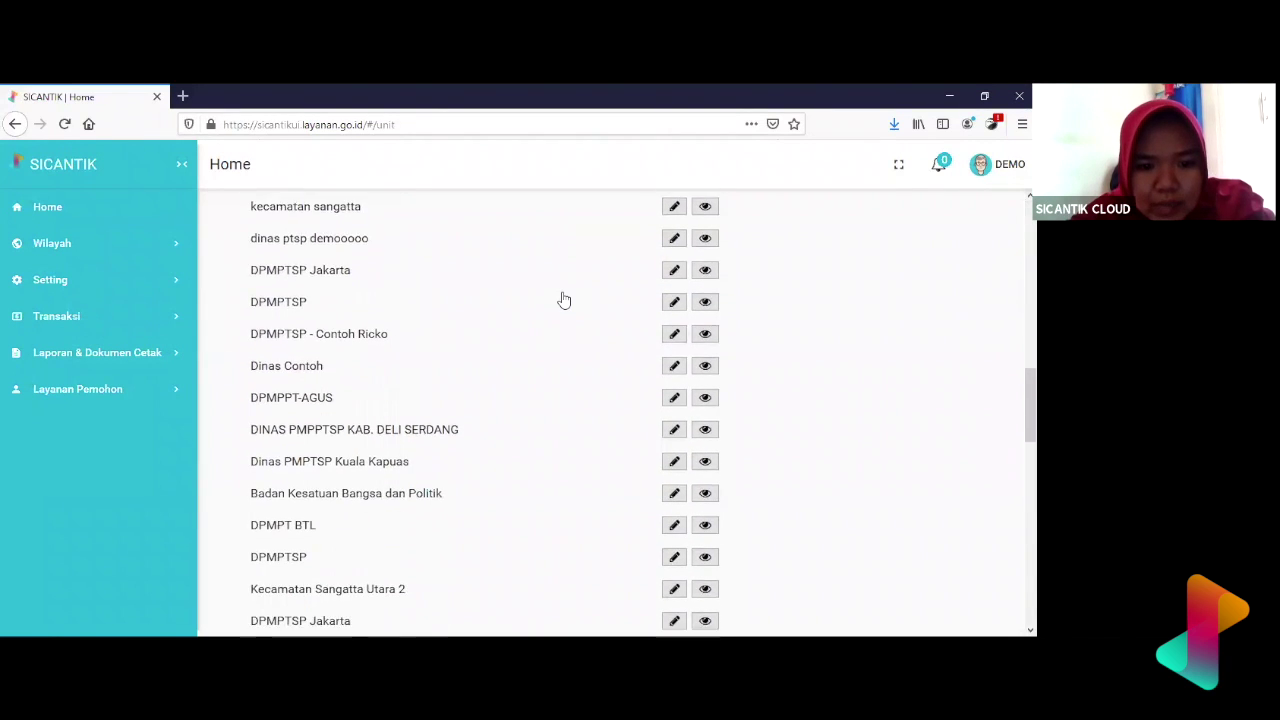
{"action": "scroll", "coordinate": [563, 300], "scroll_direction": "down", "scroll_amount": 5}
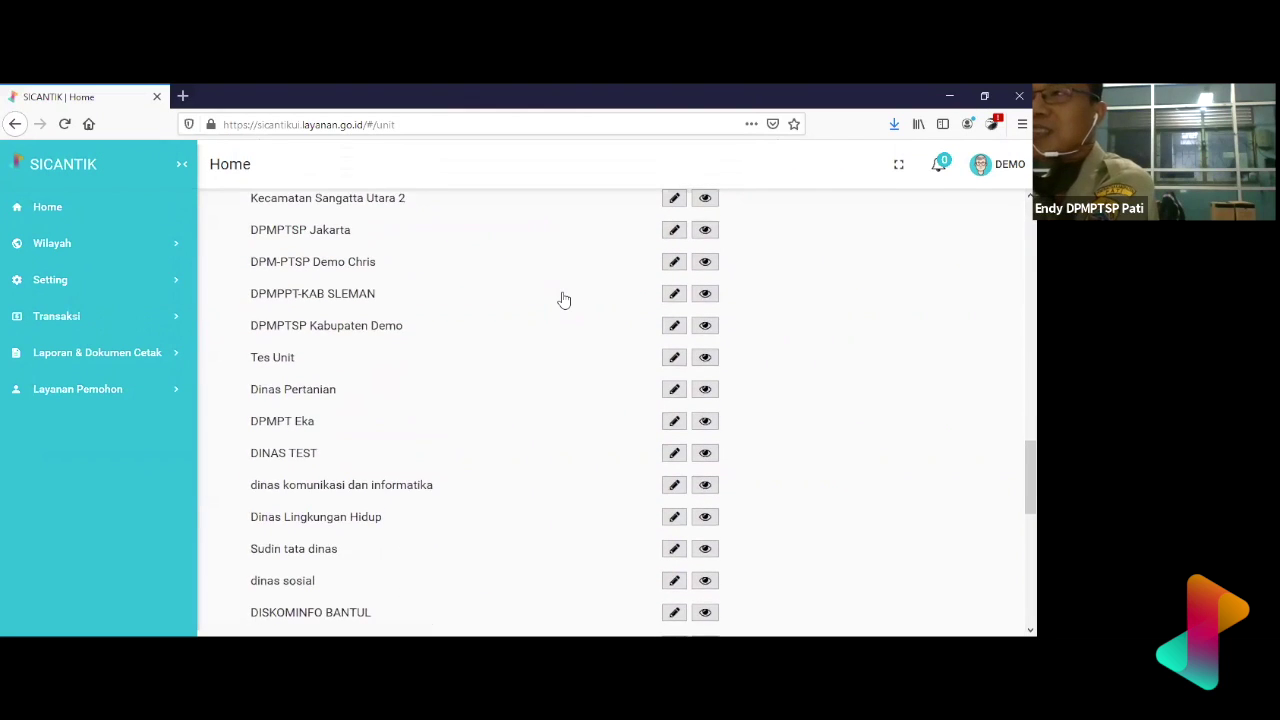
{"action": "scroll", "coordinate": [563, 300], "scroll_direction": "down", "scroll_amount": 6}
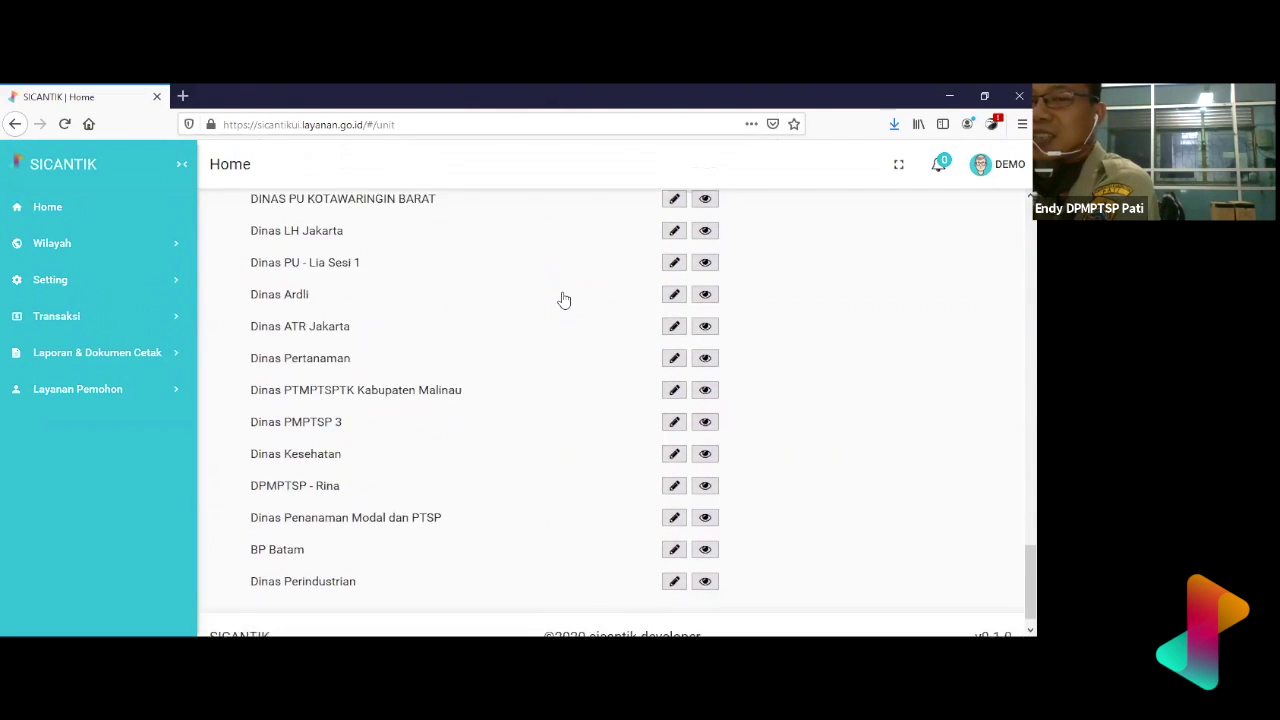
{"action": "scroll", "coordinate": [563, 300], "scroll_direction": "up", "scroll_amount": 20}
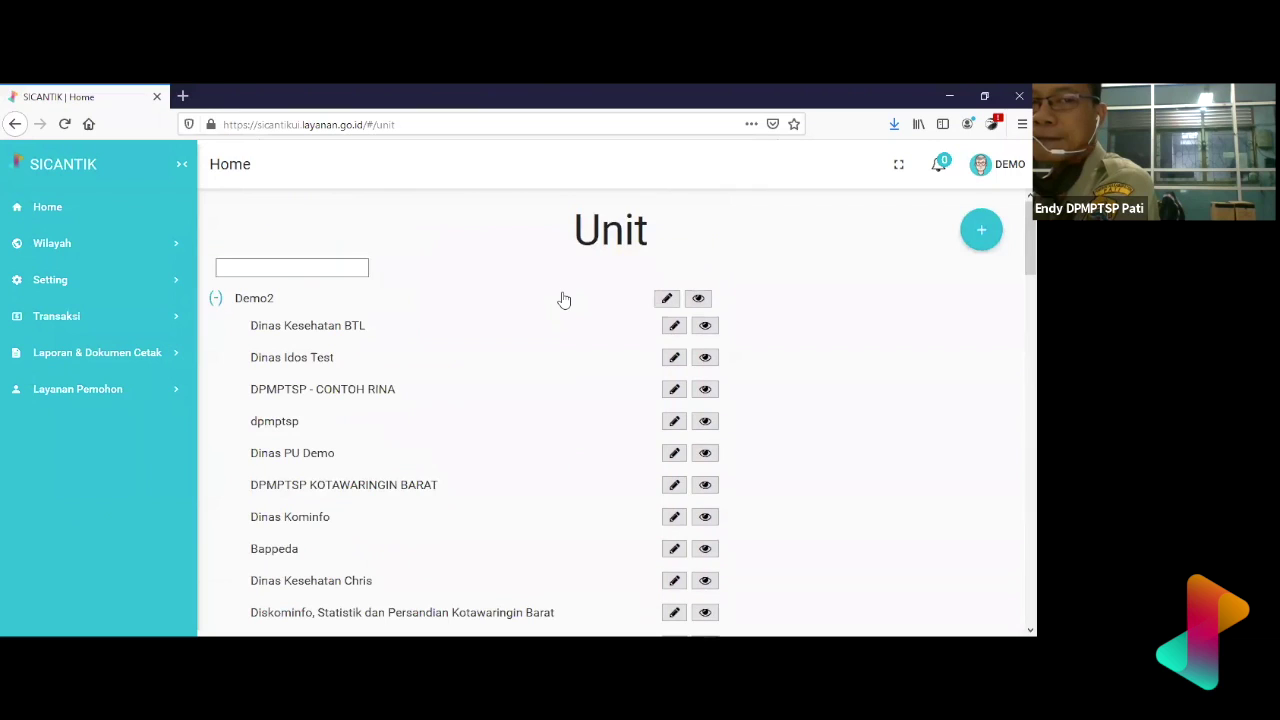
- Search the page for 'PU' and attempt to edit the Dinas PU Sesi 1 unit
{"action": "key", "text": "ctrl+f"}
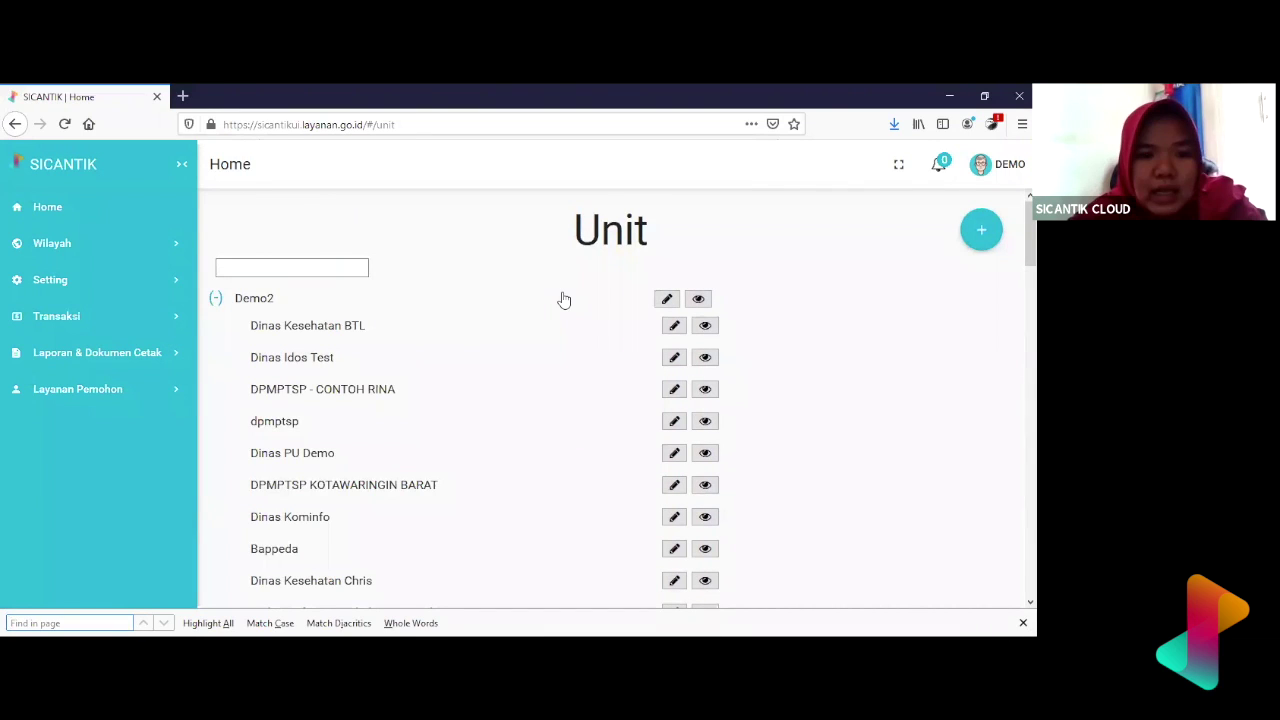
{"action": "type", "text": "PU"}
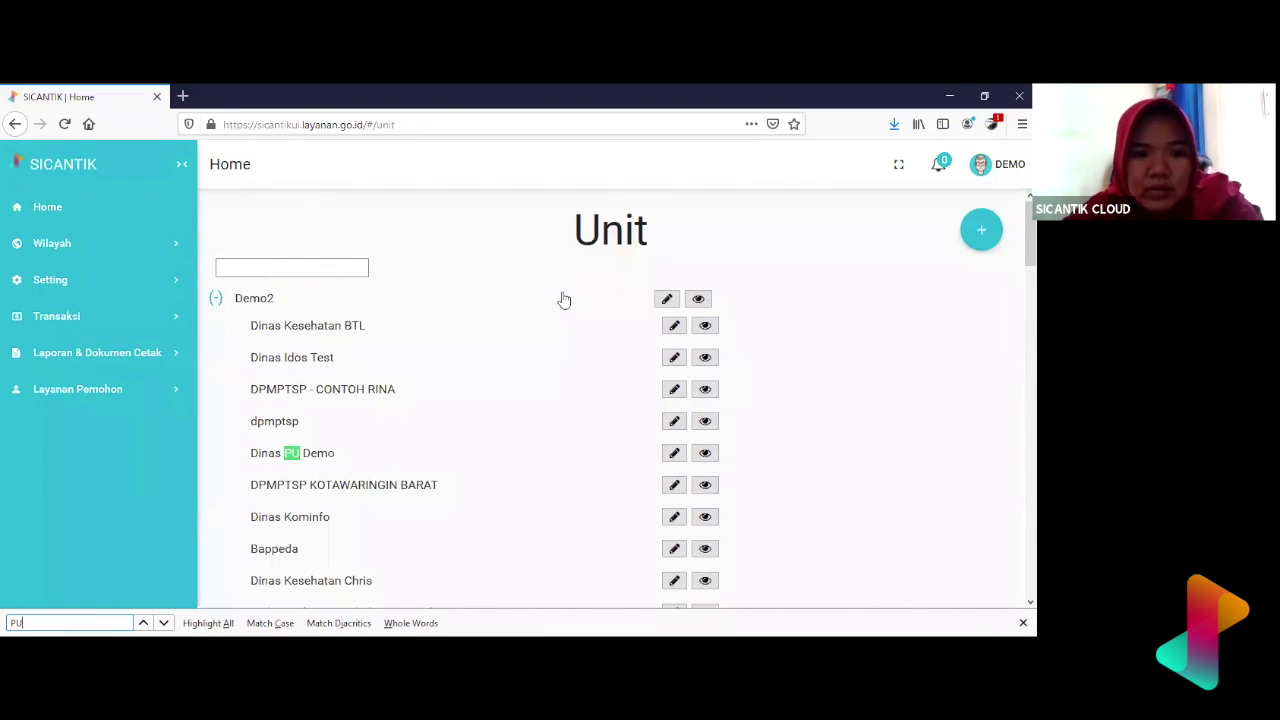
{"action": "key", "text": "Return"}
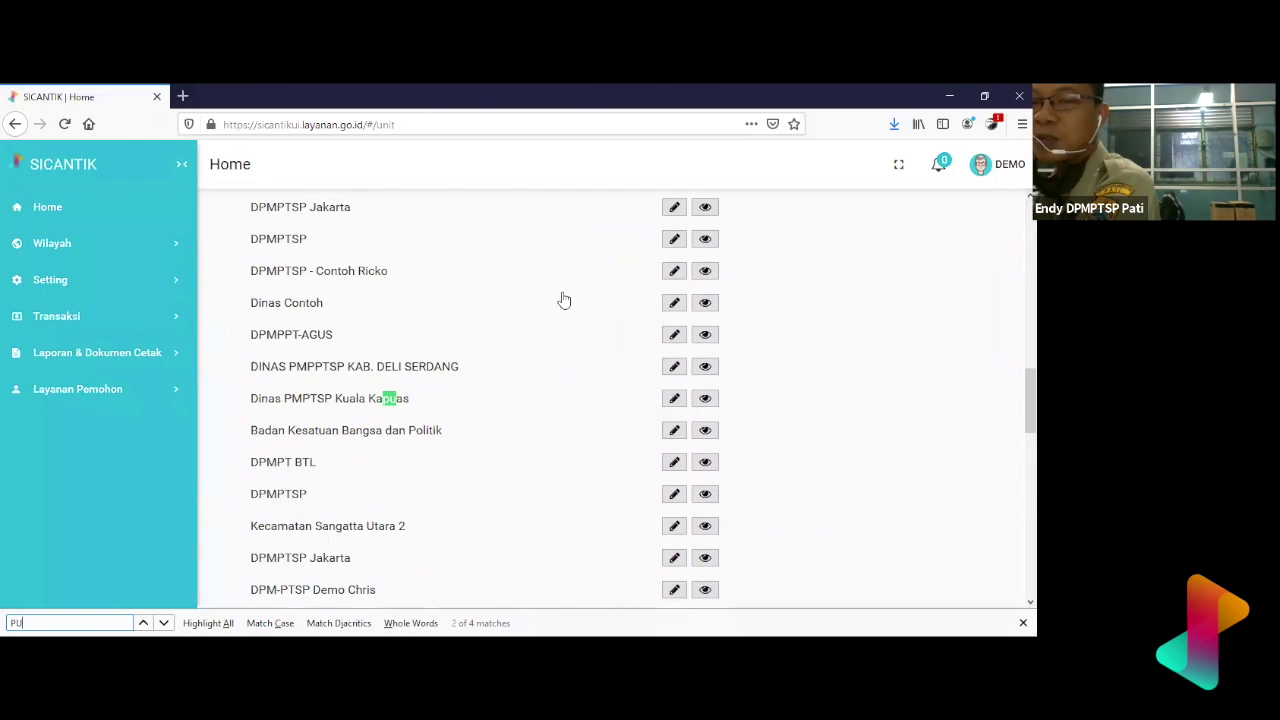
{"action": "key", "text": "Return"}
{"action": "key", "text": "Return"}
{"action": "key", "text": "Return"}
{"action": "key", "text": "Return"}
{"action": "key", "text": "Return"}
{"action": "key", "text": "Return"}
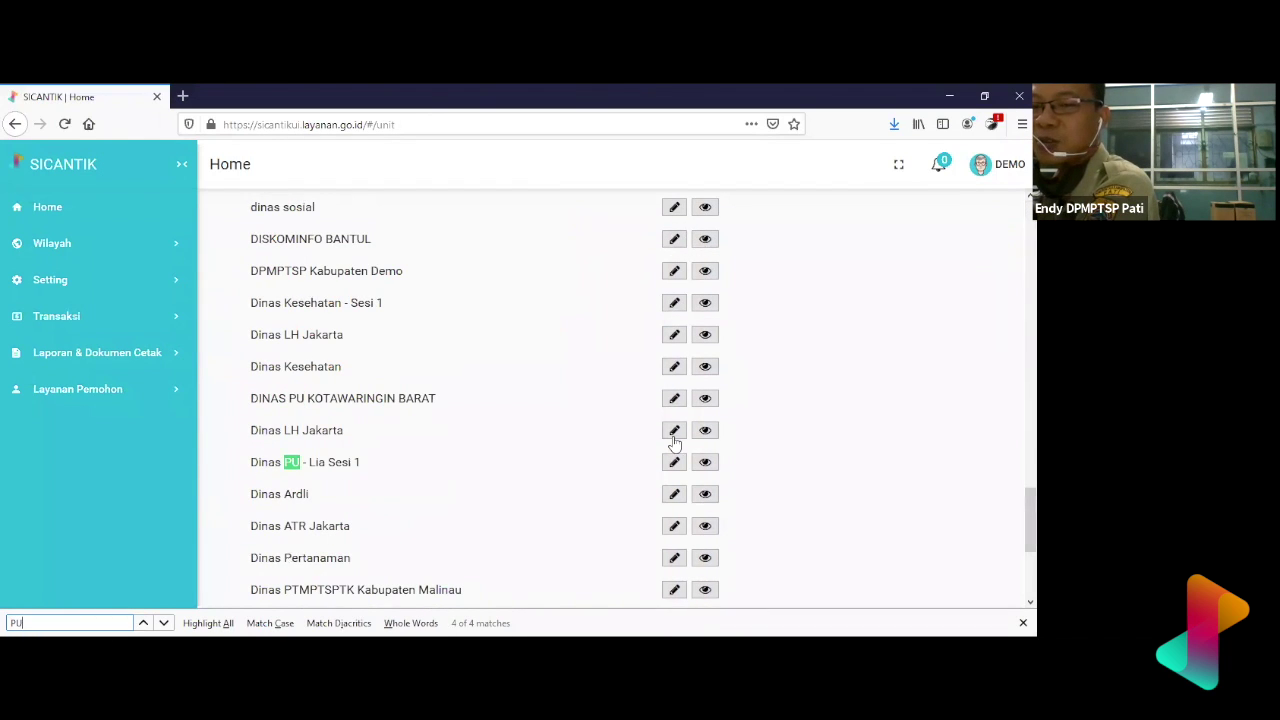
{"action": "left_click", "coordinate": [675, 465]}
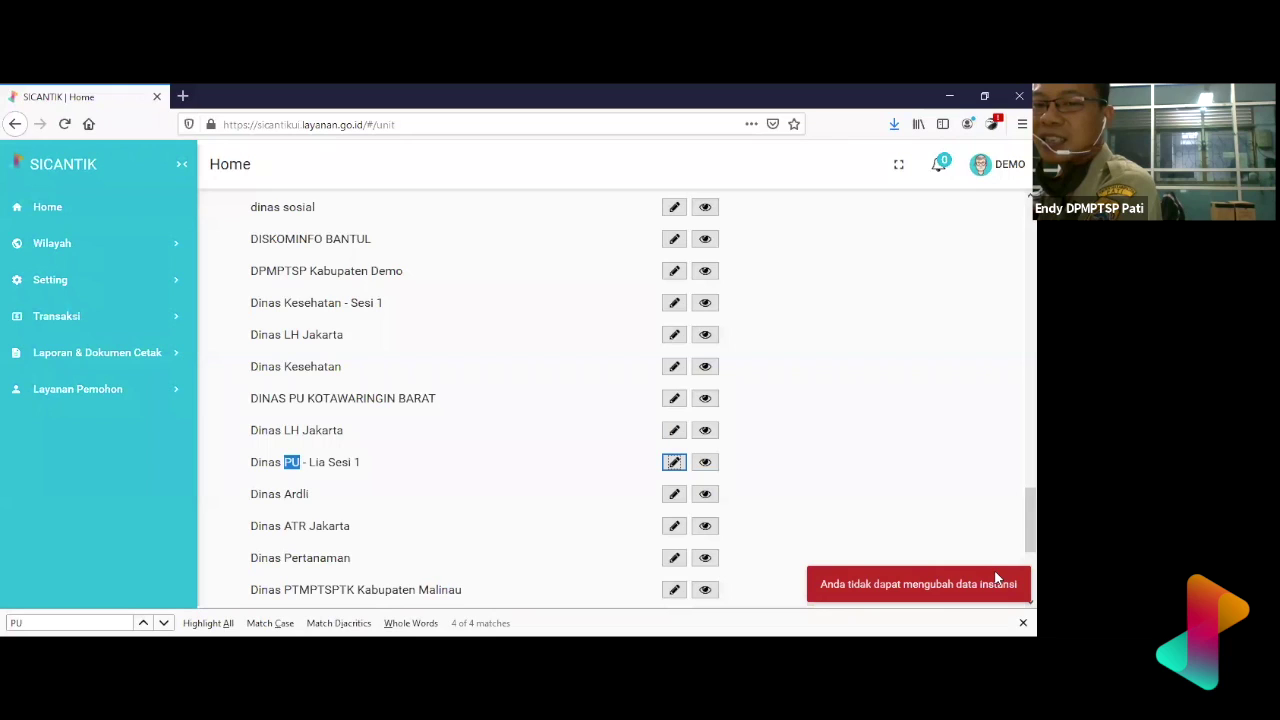
- Close Firefox's Find bar and return focus to the SICANTIK Unit list
{"action": "left_click", "coordinate": [1023, 622]}
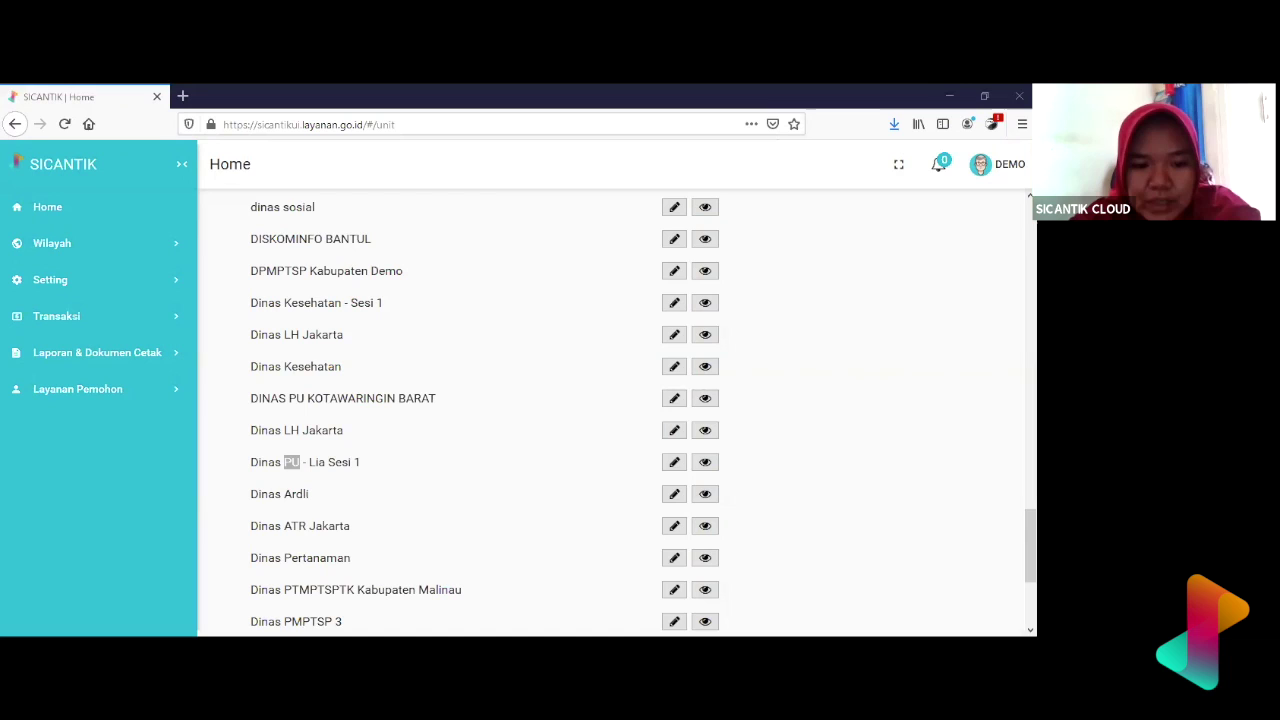
{"action": "left_click", "coordinate": [674, 462]}
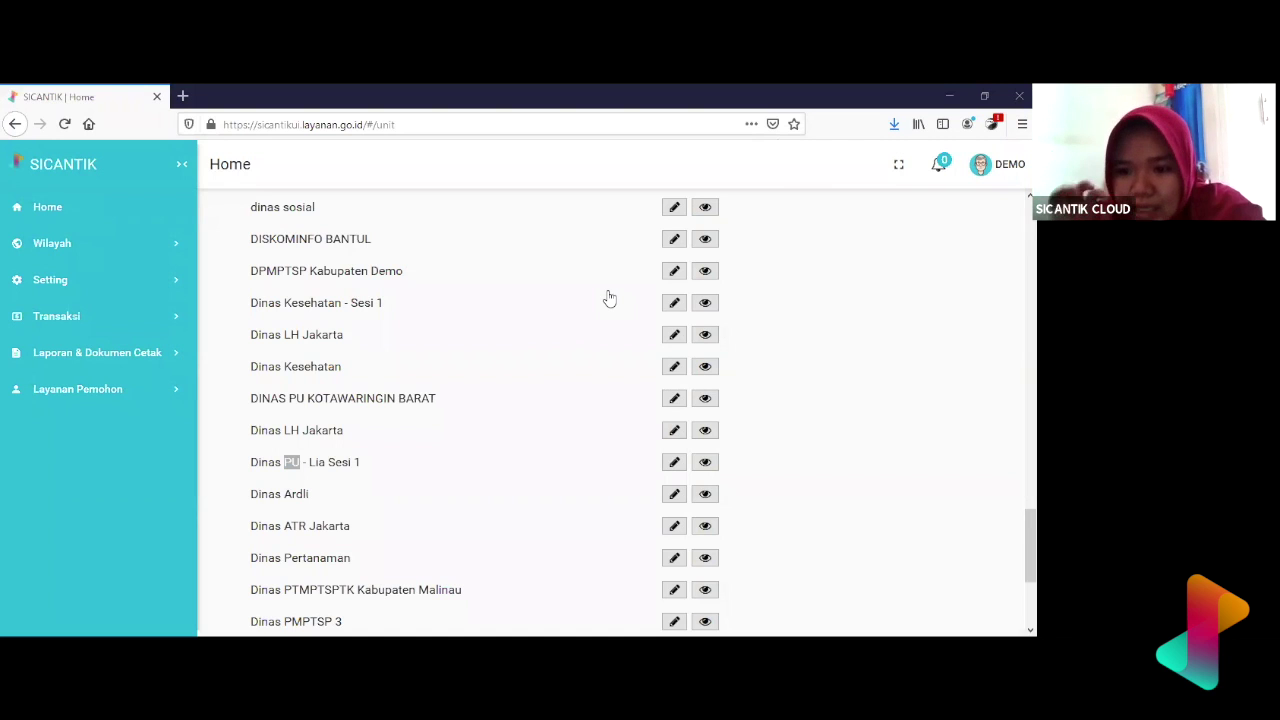
{"action": "scroll", "coordinate": [559, 288], "scroll_direction": "up", "scroll_amount": 2}
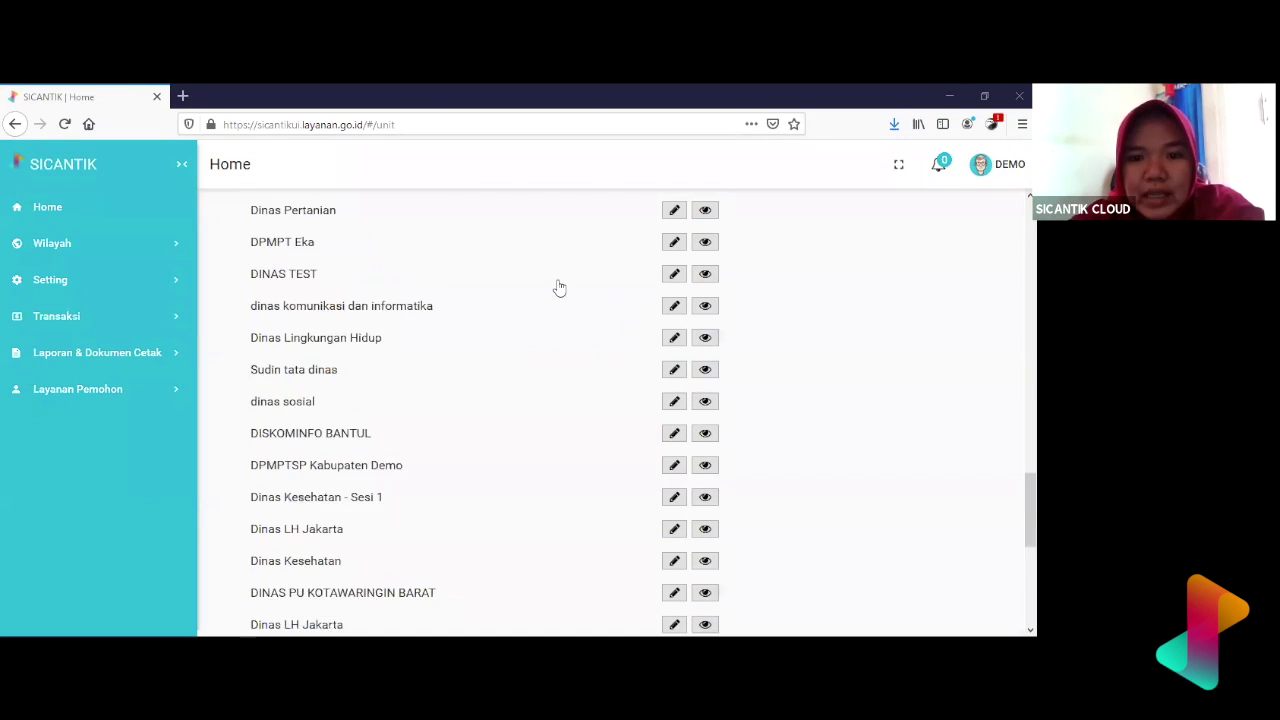
{"action": "scroll", "coordinate": [559, 288], "scroll_direction": "up", "scroll_amount": 15}
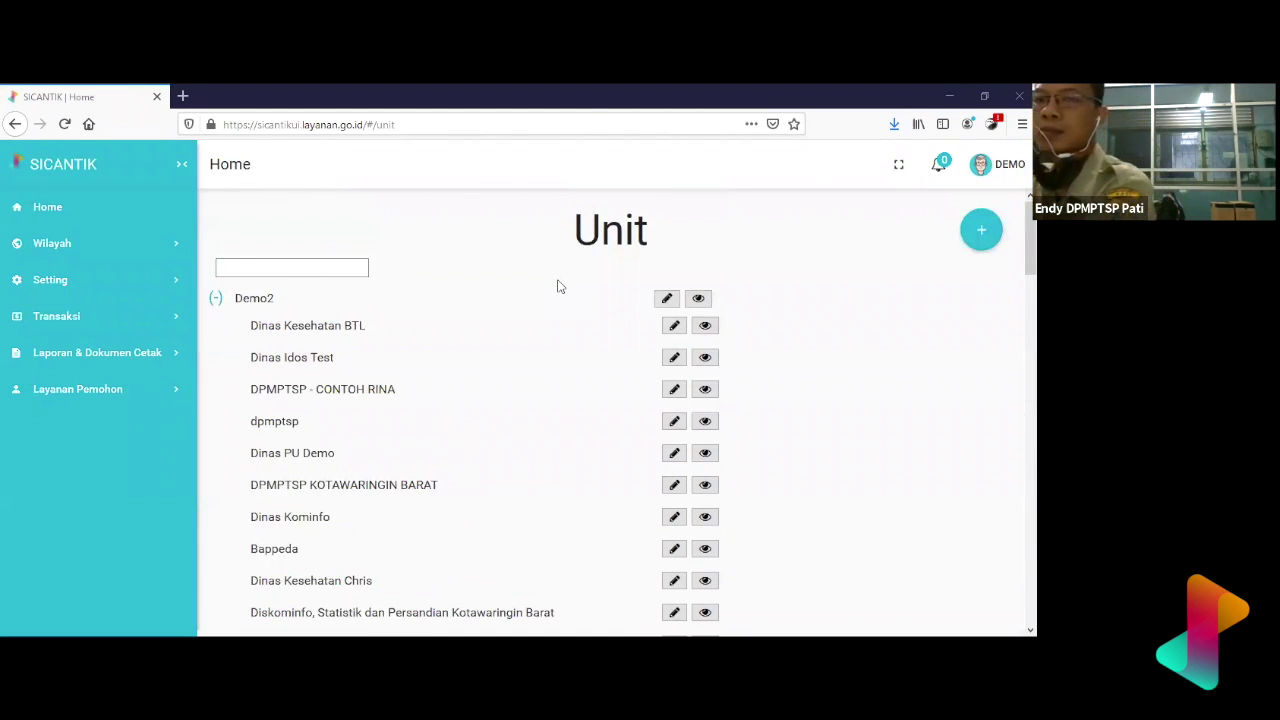
{"action": "scroll", "coordinate": [559, 288], "scroll_direction": "down", "scroll_amount": 4}
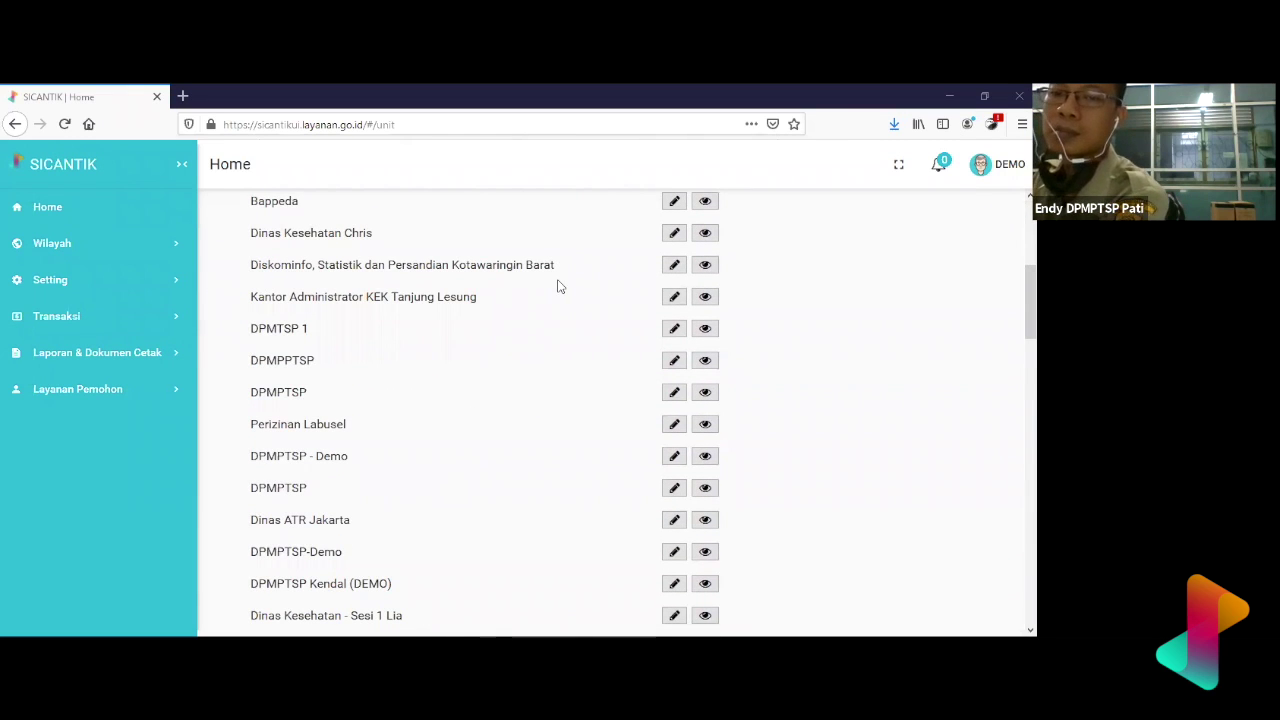
{"action": "scroll", "coordinate": [559, 287], "scroll_direction": "up", "scroll_amount": 4}
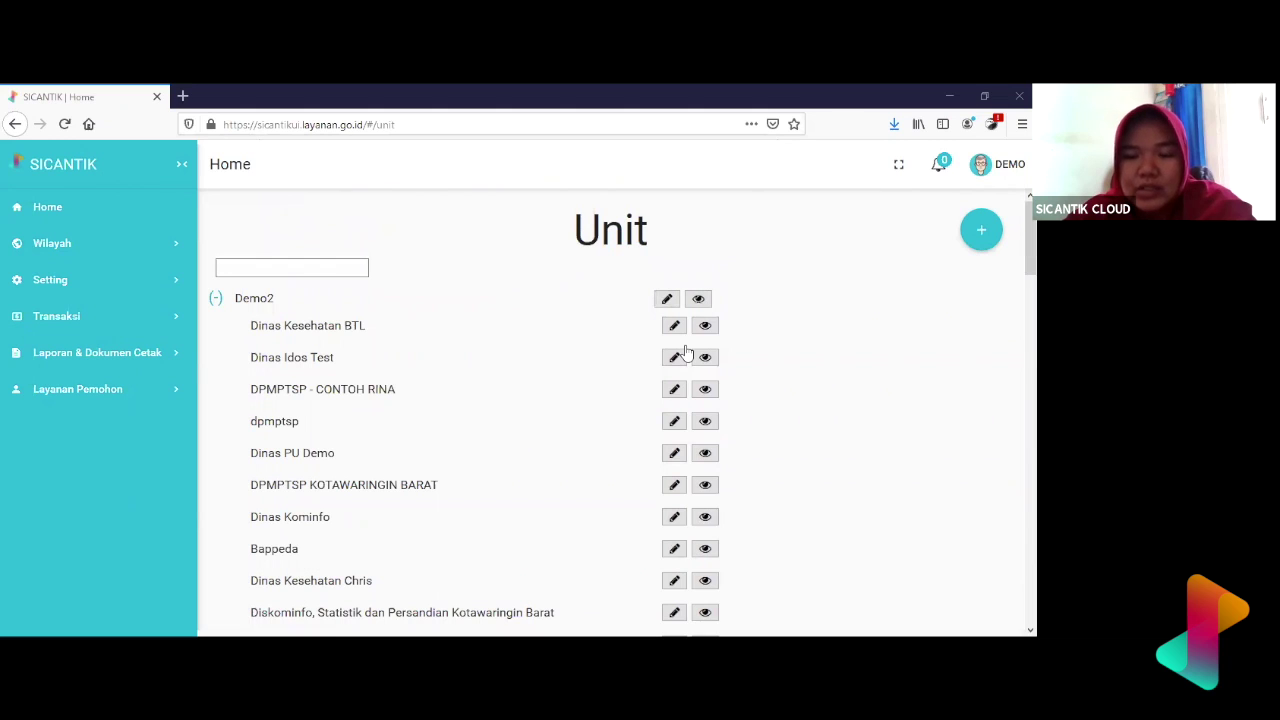
{"action": "left_click", "coordinate": [636, 309]}
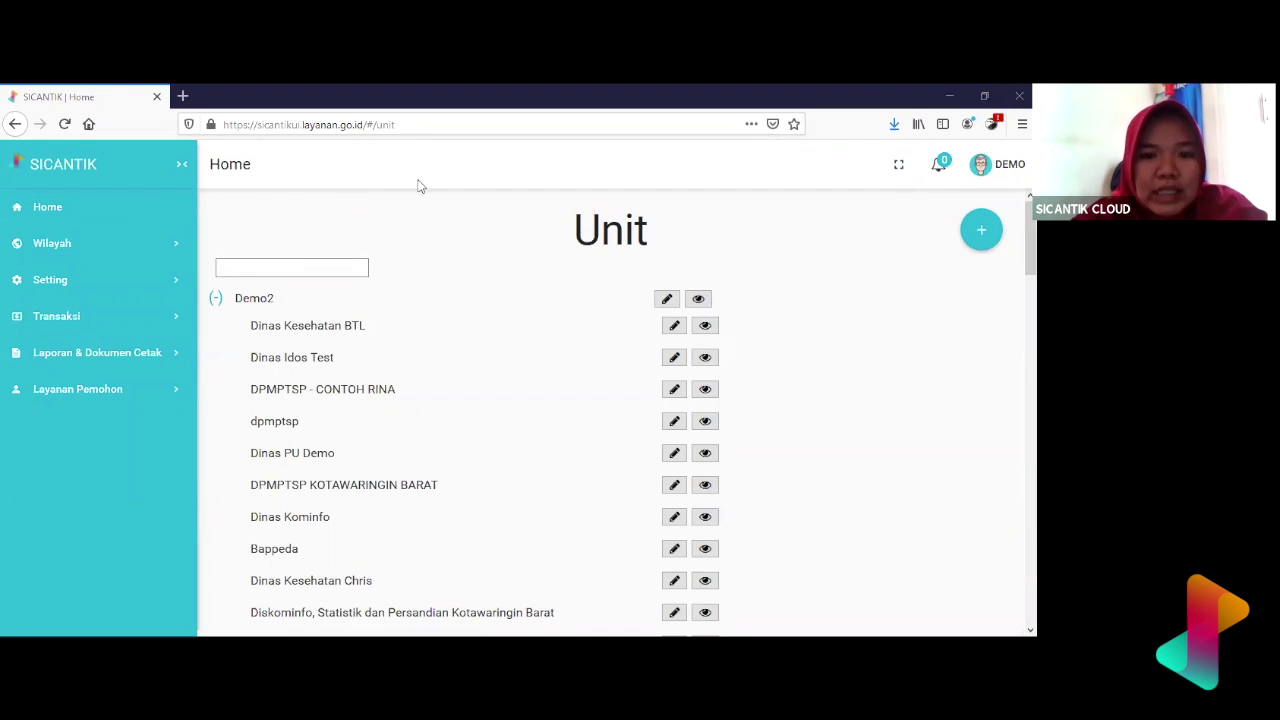
- Expand Setting and then Authorisasi in the sidebar so Master Jabatan, Peran, Pengguna and Pegawai Instansi appear
{"action": "left_click", "coordinate": [132, 279]}
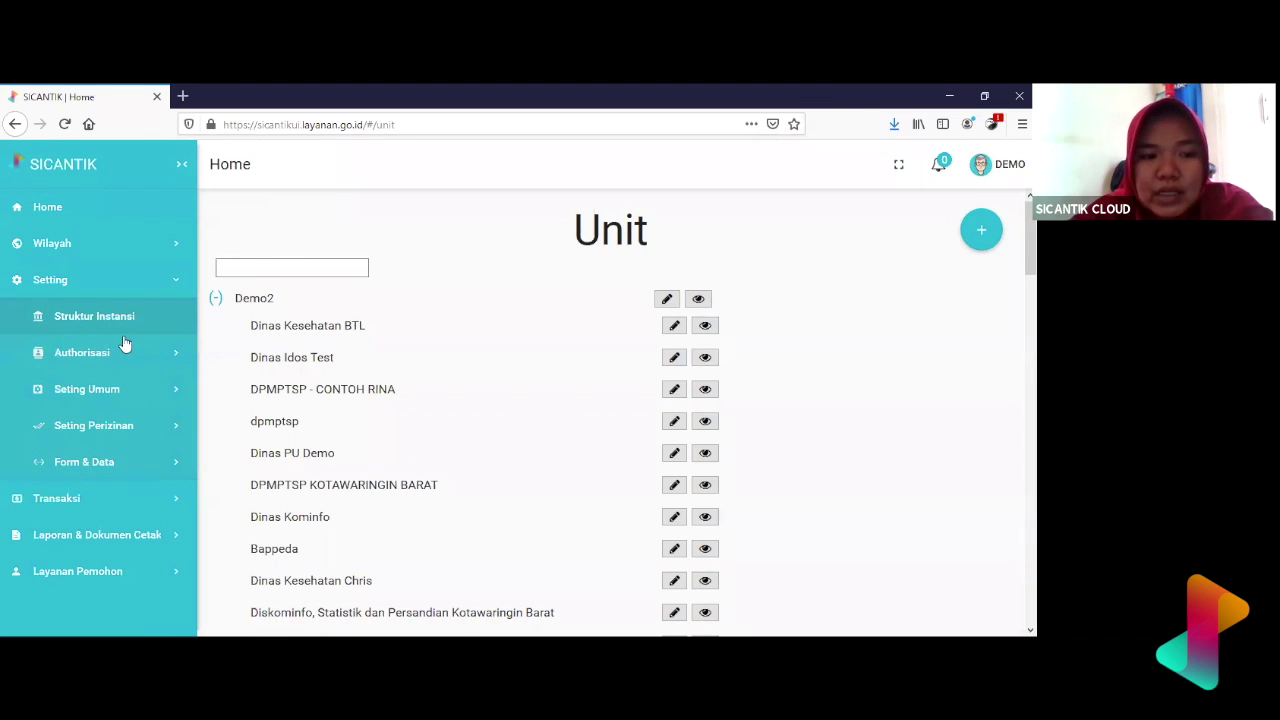
{"action": "left_click", "coordinate": [124, 356]}
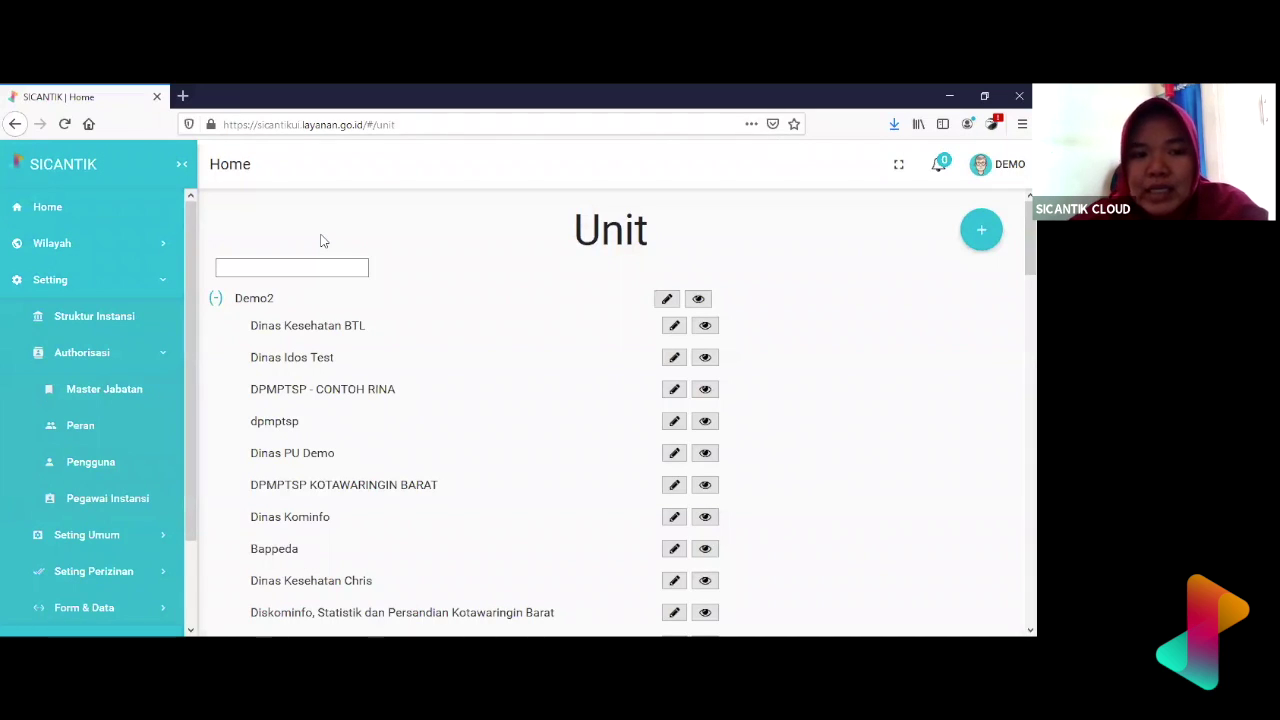
{"action": "left_click", "coordinate": [158, 279]}
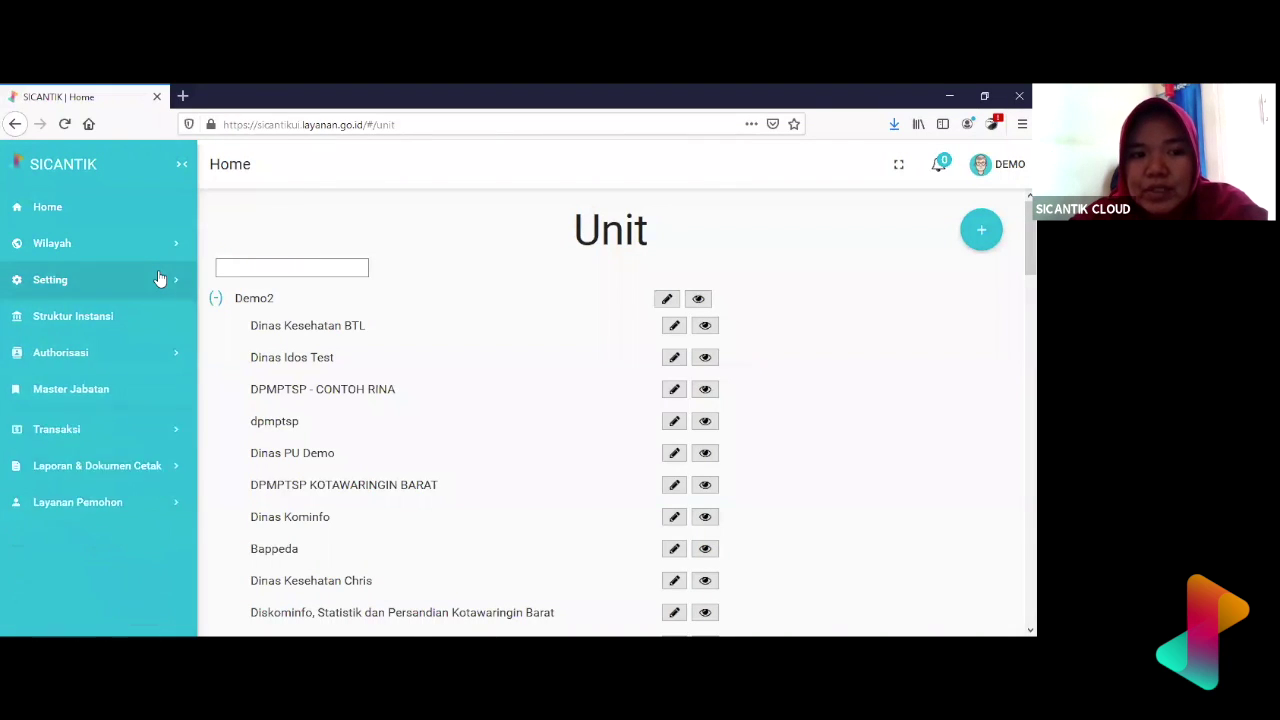
{"action": "left_click", "coordinate": [158, 279]}
{"action": "left_click", "coordinate": [147, 364]}
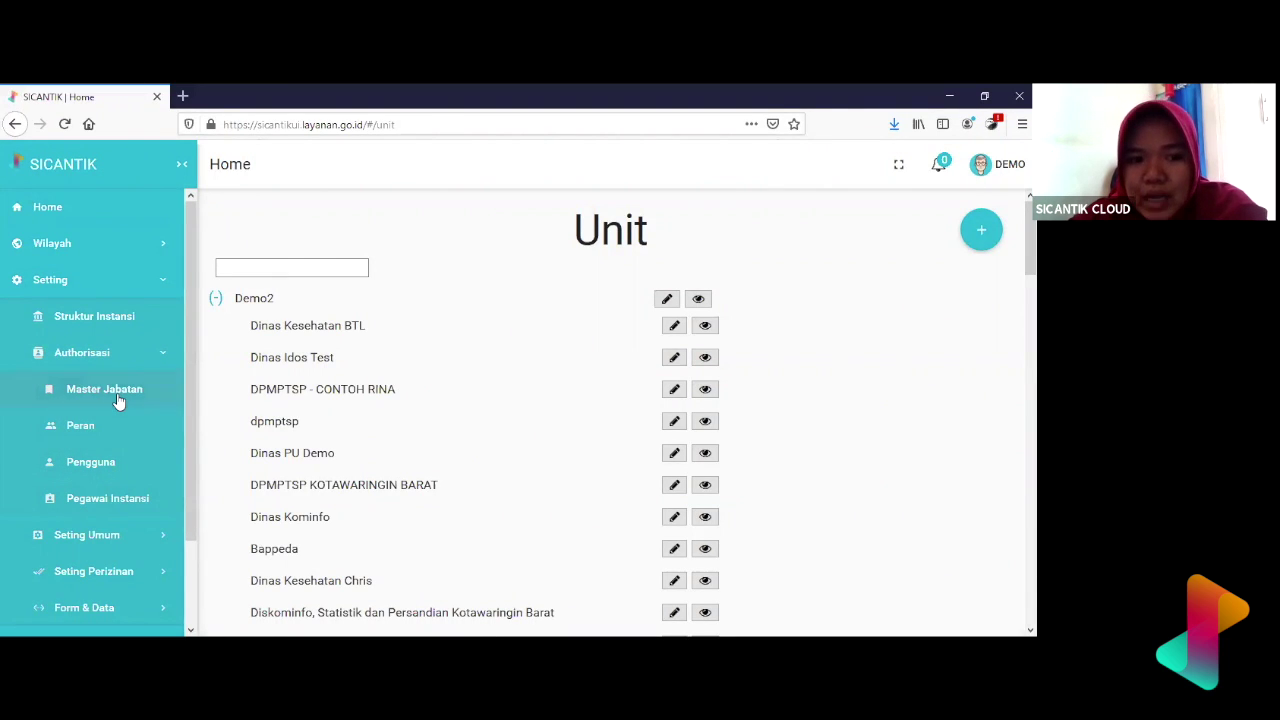
- Open Master Jabatan to view the Daftar Jabatan positions, such as Tim Teknis and CAMAT Sangatta
{"action": "left_click", "coordinate": [117, 394]}
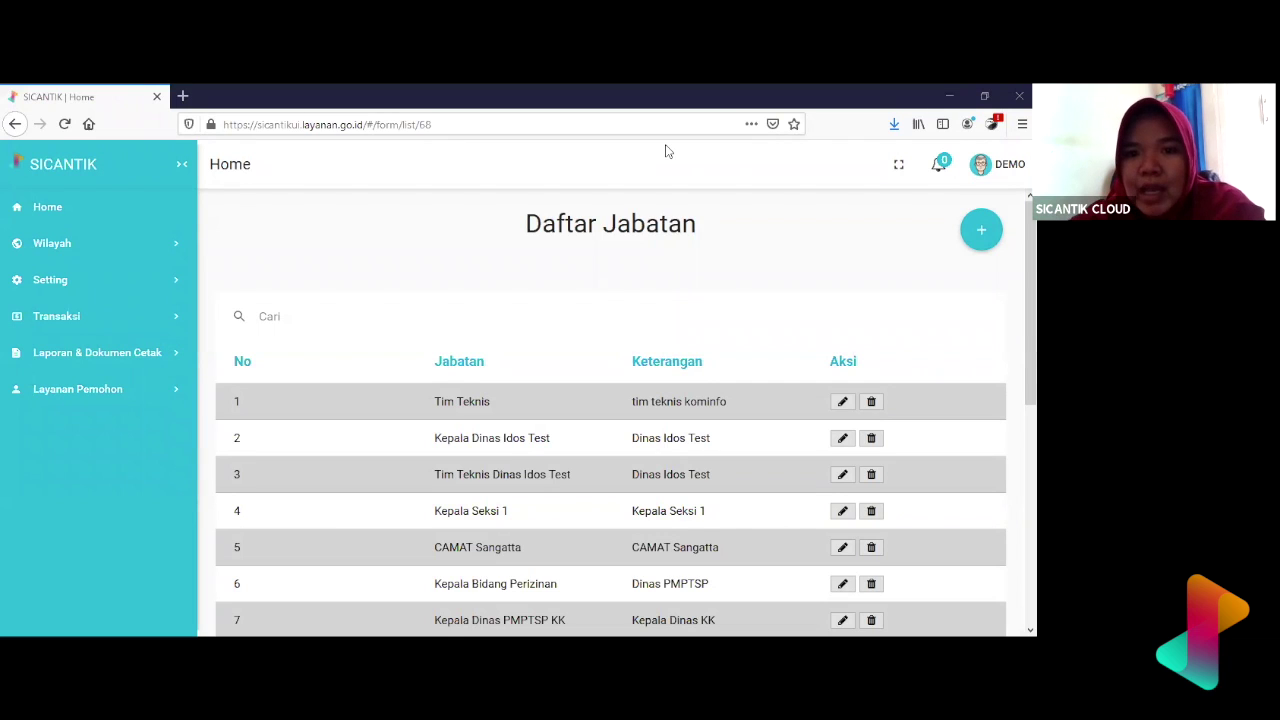
{"action": "double_click", "coordinate": [633, 220]}
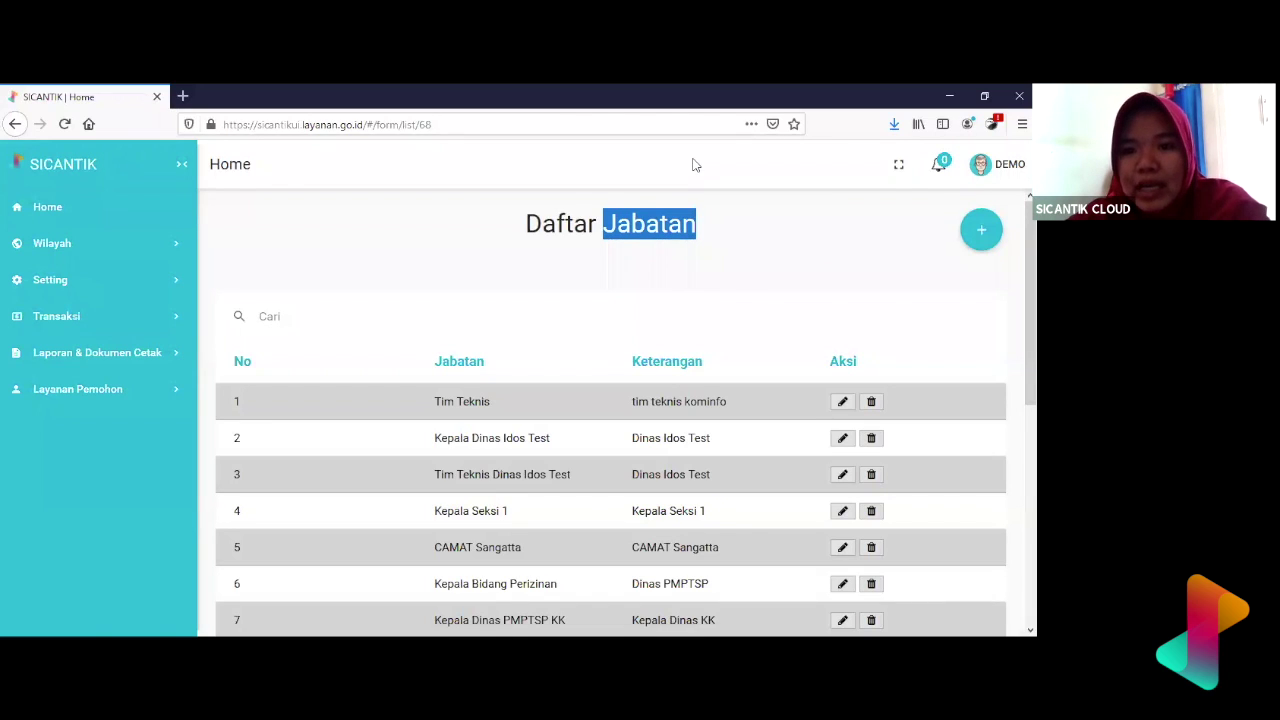
{"action": "left_click", "coordinate": [700, 293]}
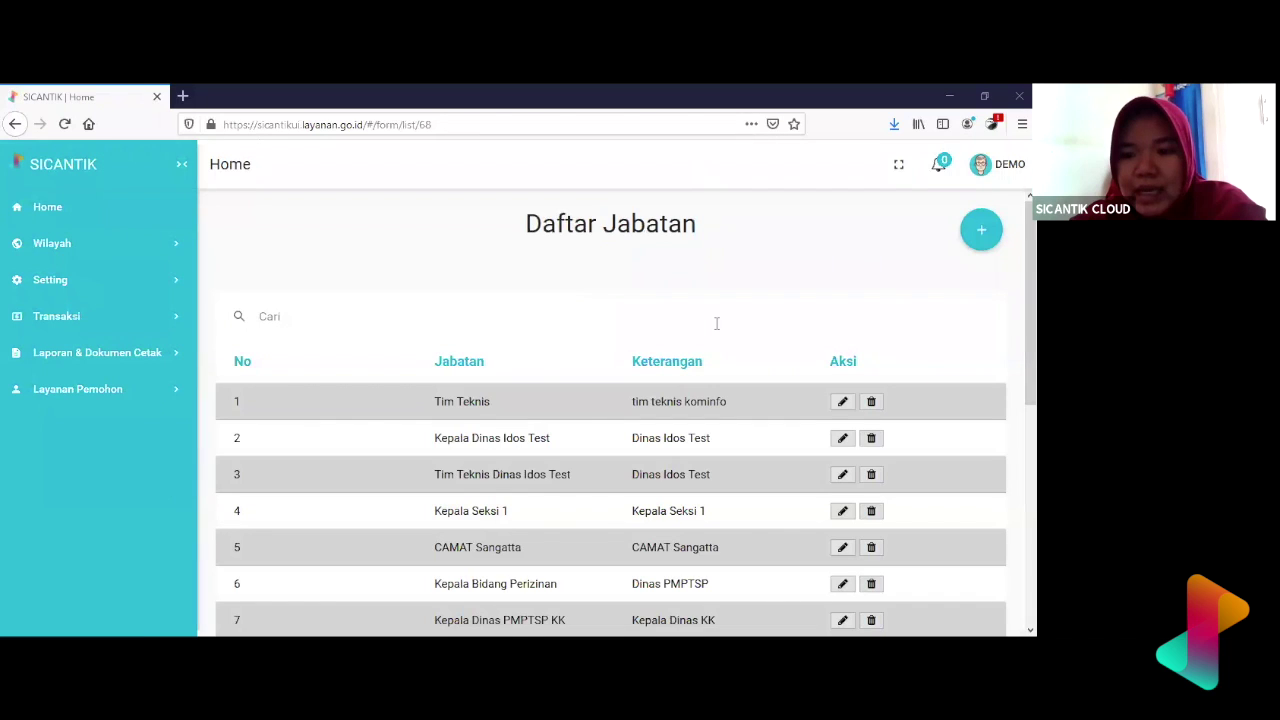
- Start a new position from Daftar Jabatan and place the cursor in the blank Jabatan field
{"action": "left_click", "coordinate": [988, 232]}
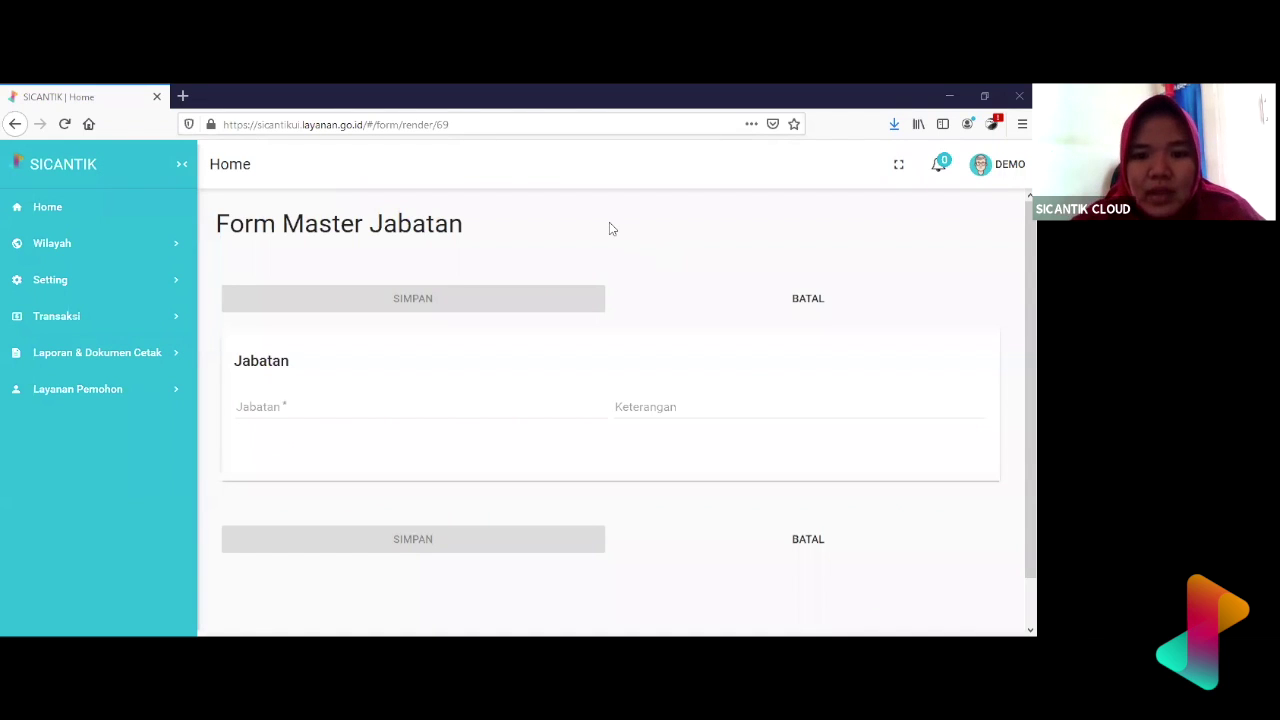
{"action": "scroll", "coordinate": [711, 318], "scroll_direction": "down", "scroll_amount": 2}
{"action": "scroll", "coordinate": [711, 318], "scroll_direction": "up", "scroll_amount": 2}
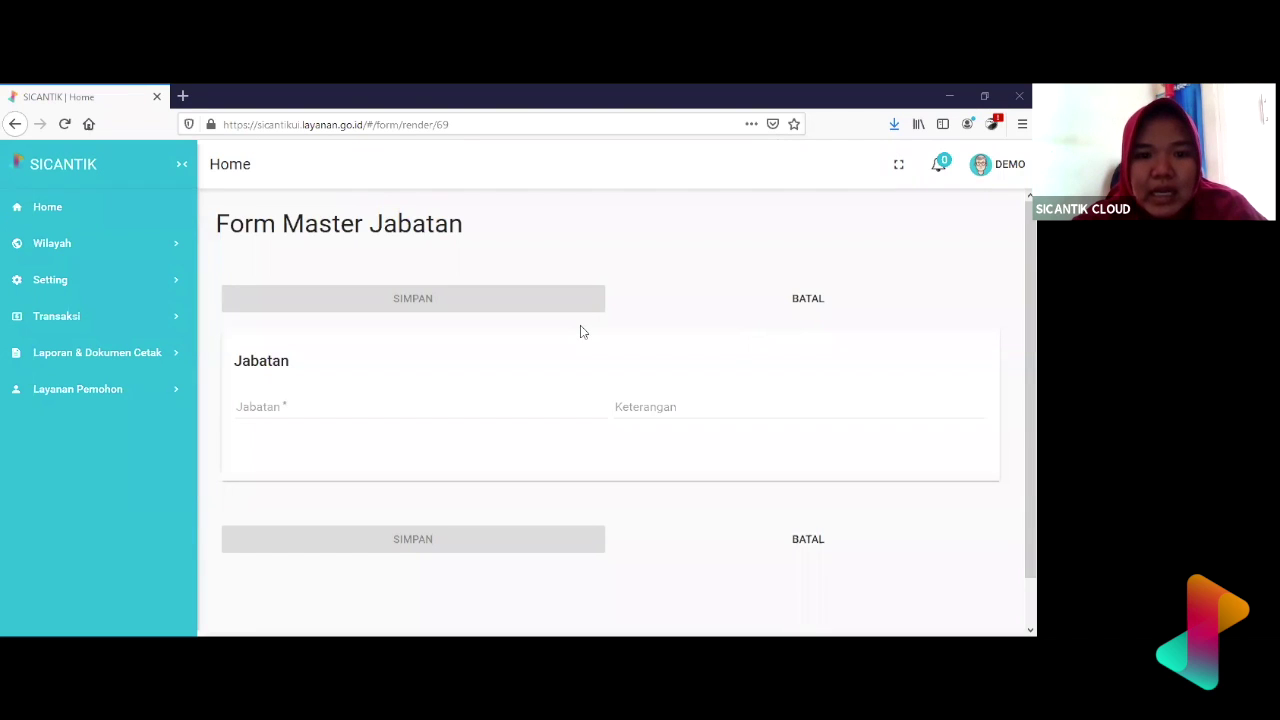
{"action": "scroll", "coordinate": [580, 330], "scroll_direction": "down", "scroll_amount": 1}
{"action": "scroll", "coordinate": [580, 332], "scroll_direction": "up", "scroll_amount": 1}
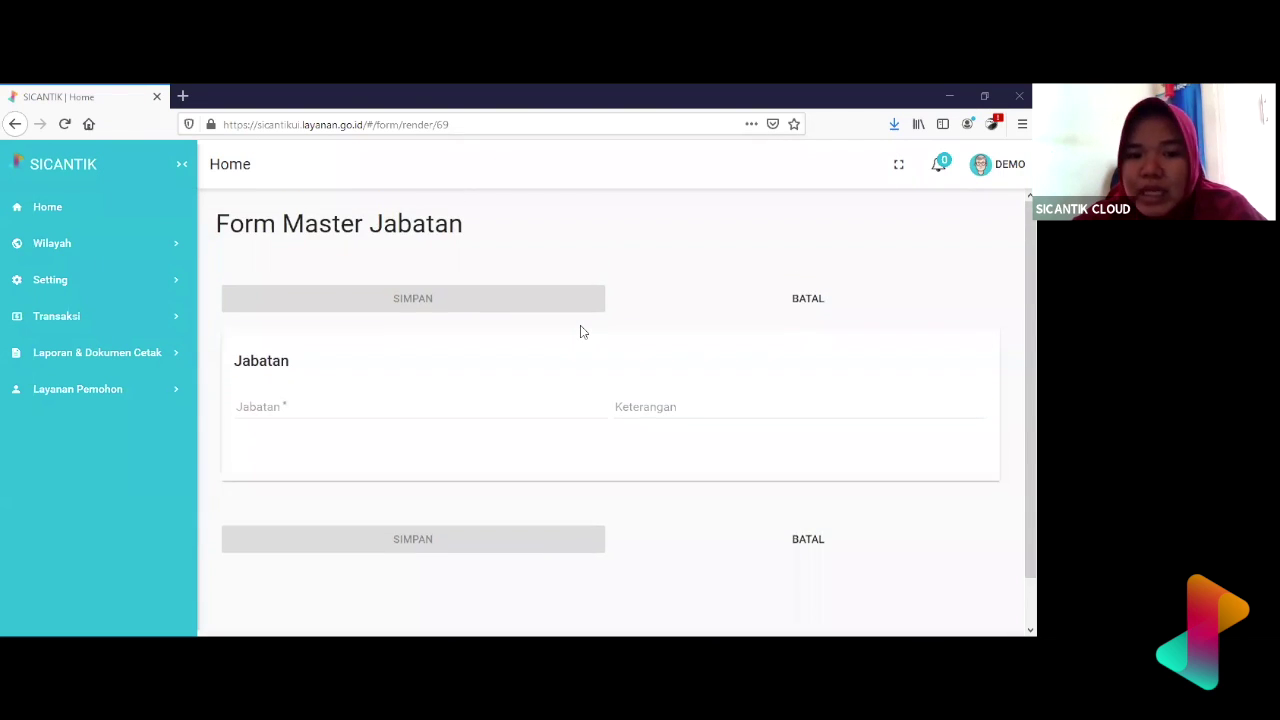
{"action": "left_click", "coordinate": [548, 401]}
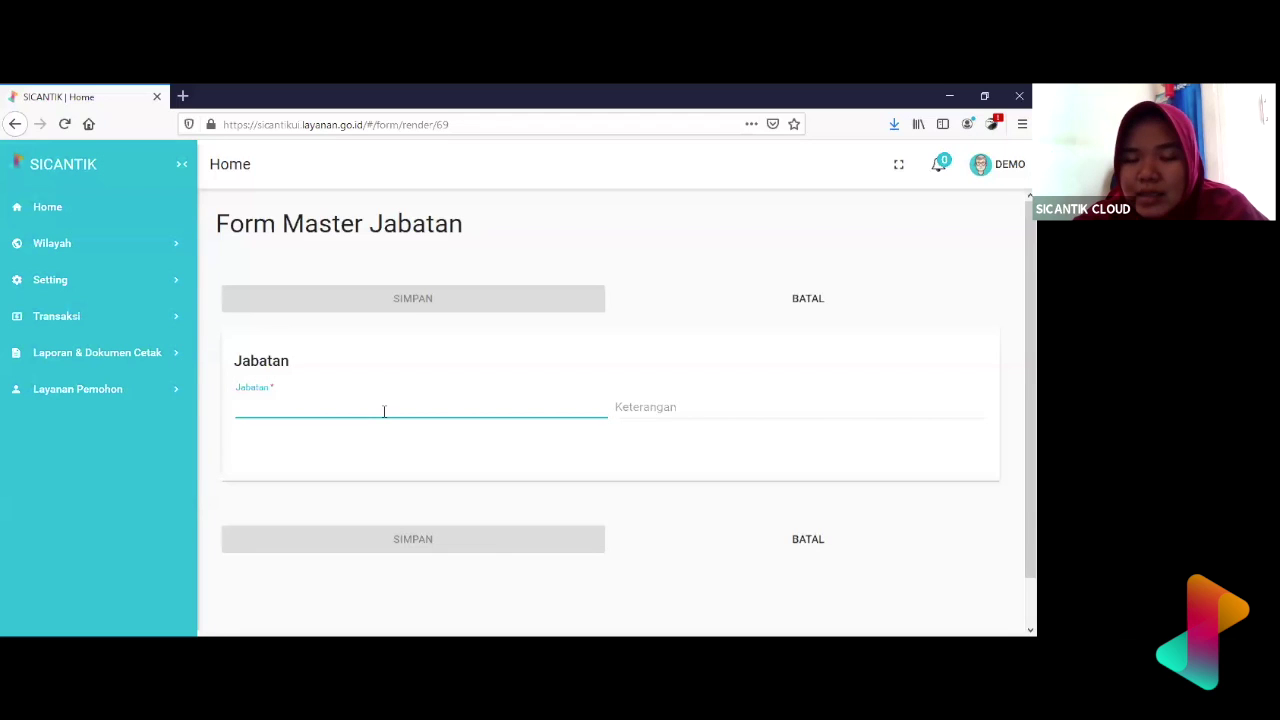
- Fill in Jabatan 'Kepala Seksi' and Keterangan 'Kepala Seksi Data Aplikasi Perizinan'
{"action": "left_click", "coordinate": [674, 402]}
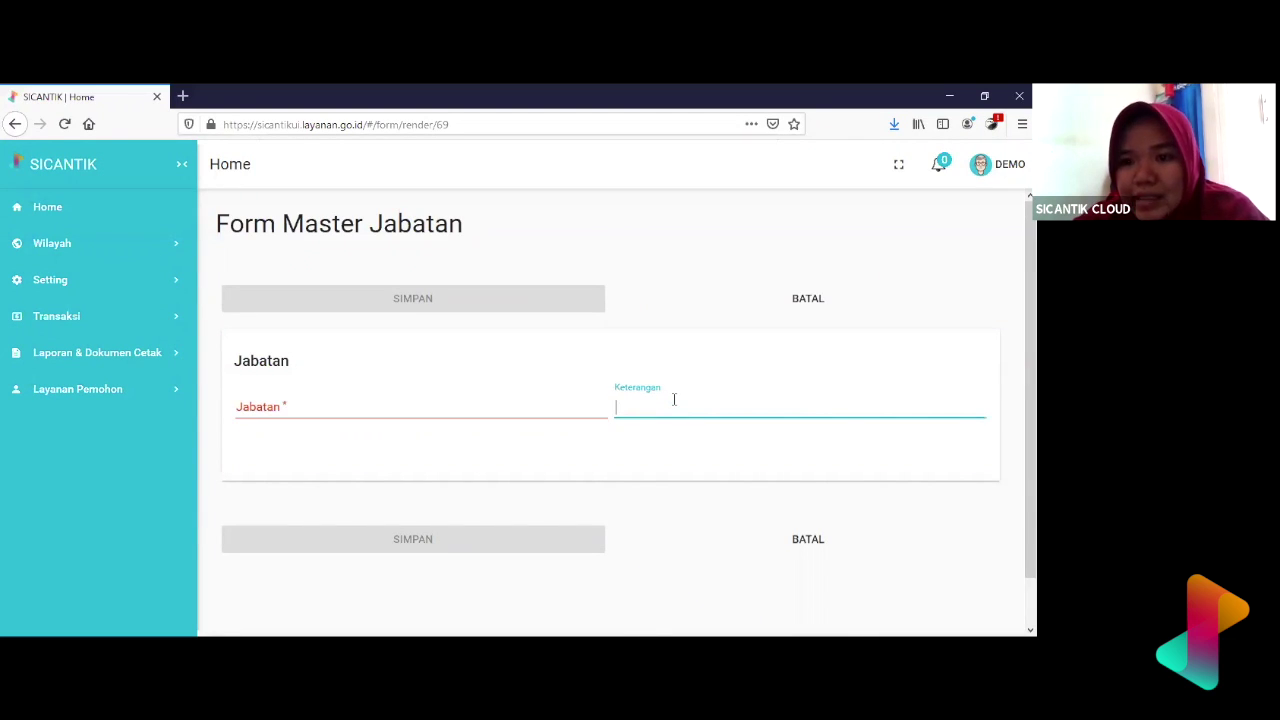
{"action": "left_click", "coordinate": [528, 414]}
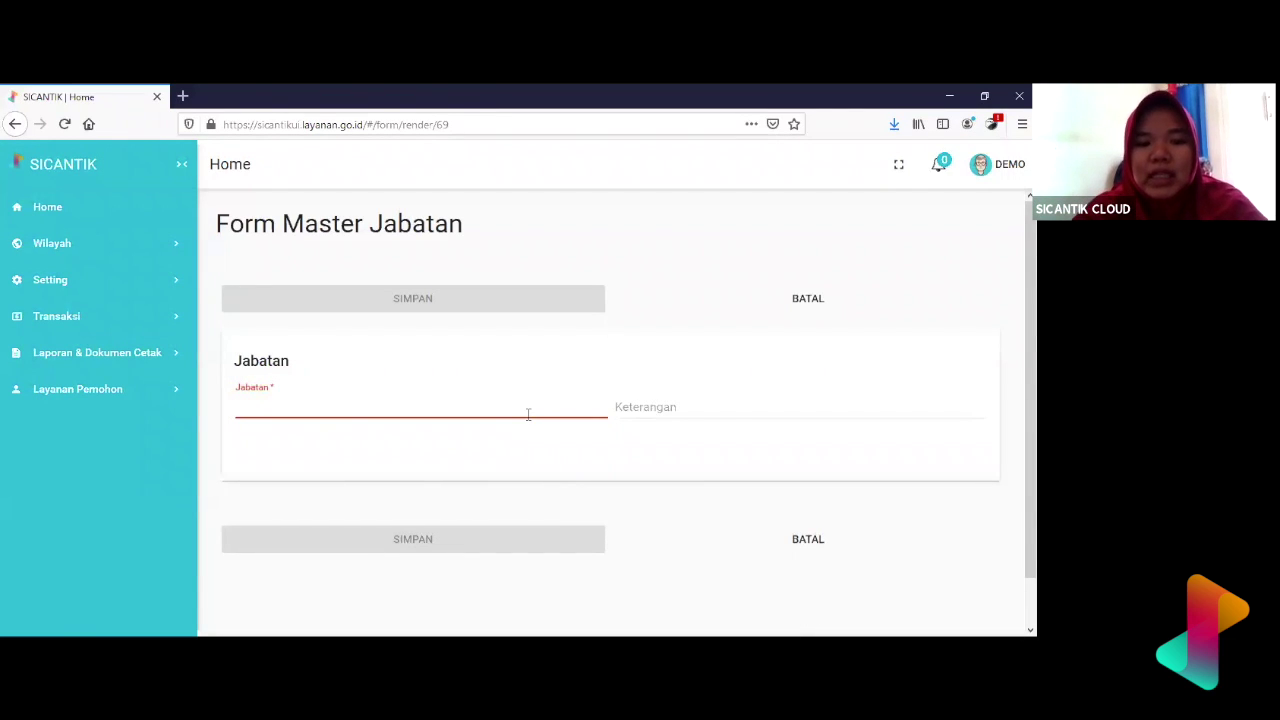
{"action": "type", "text": "Kepala"}
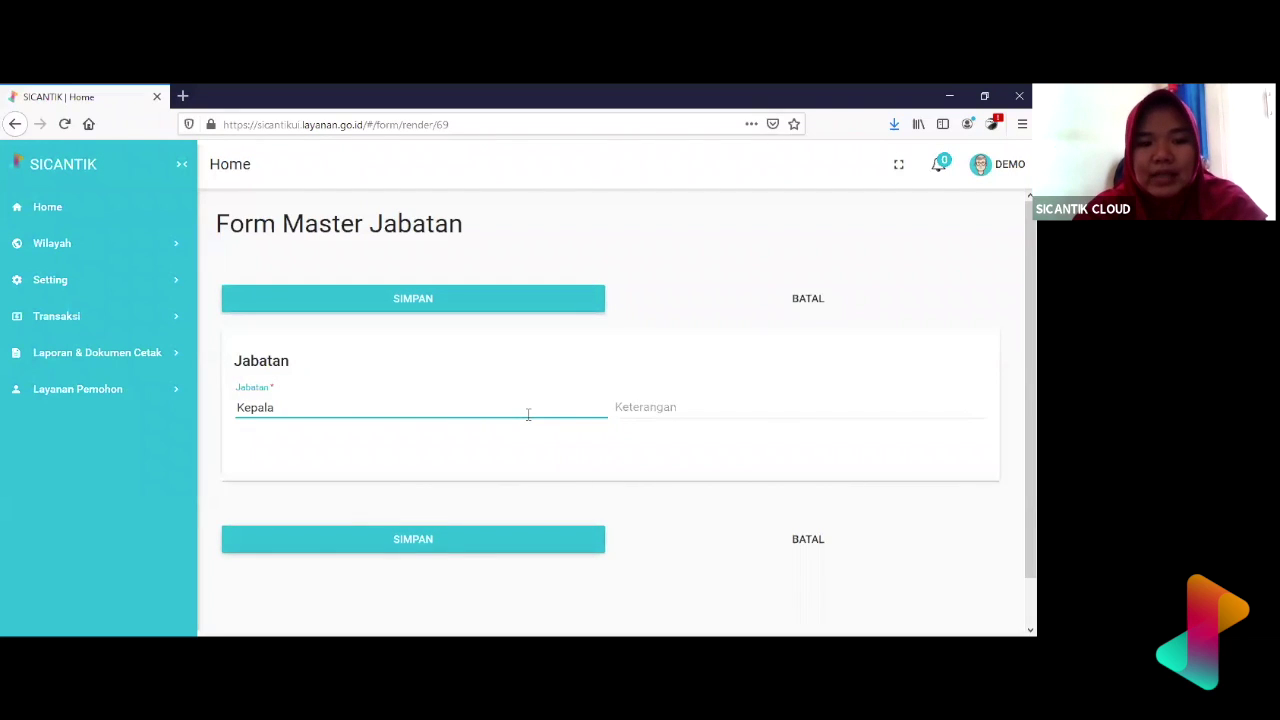
{"action": "type", "text": " Seksi"}
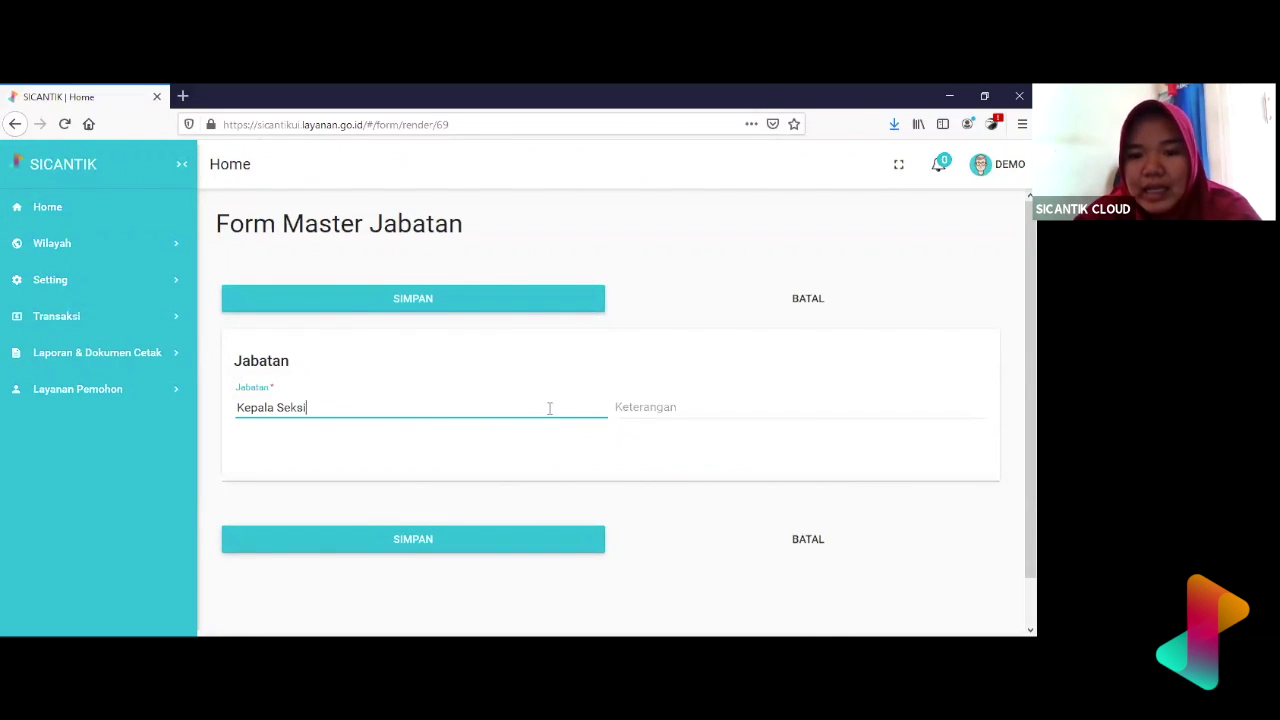
{"action": "left_click", "coordinate": [631, 406]}
{"action": "type", "text": "Kepal"}
{"action": "key", "text": "BackSpace"}
{"action": "key", "text": "BackSpace"}
{"action": "key", "text": "BackSpace"}
{"action": "key", "text": "BackSpace"}
{"action": "type", "text": "epala Seksi "}
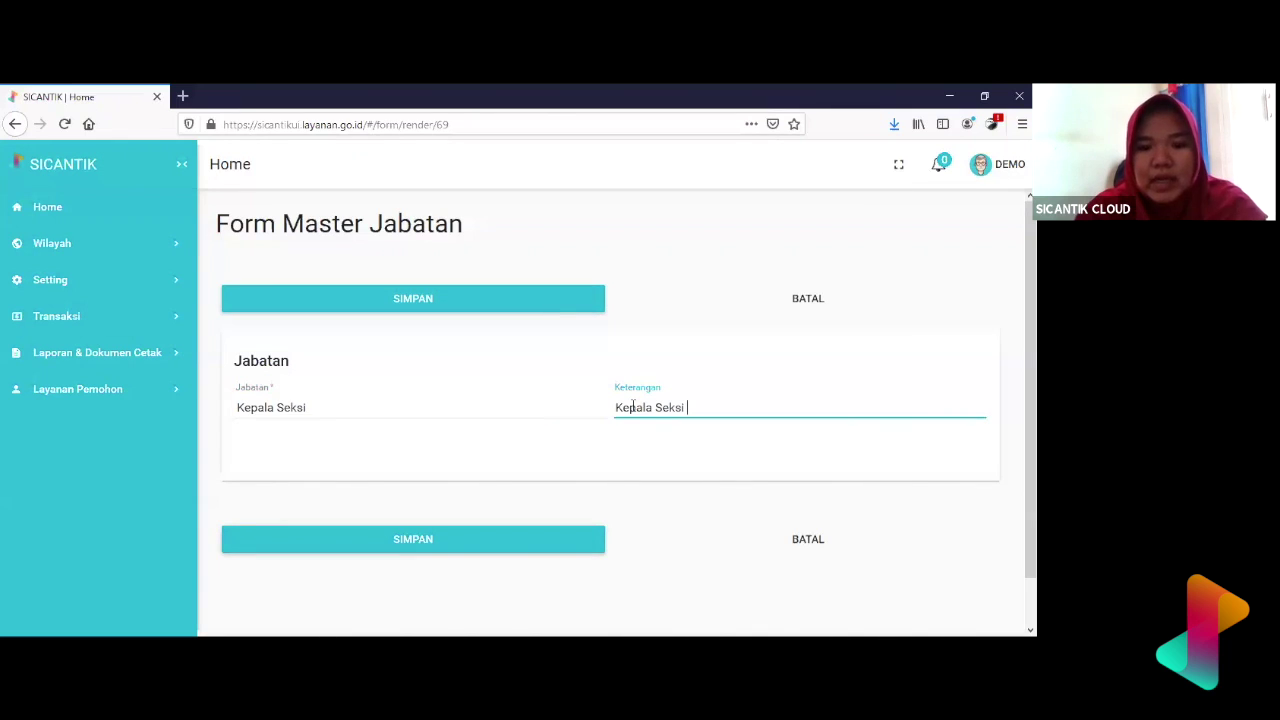
{"action": "type", "text": "Data "}
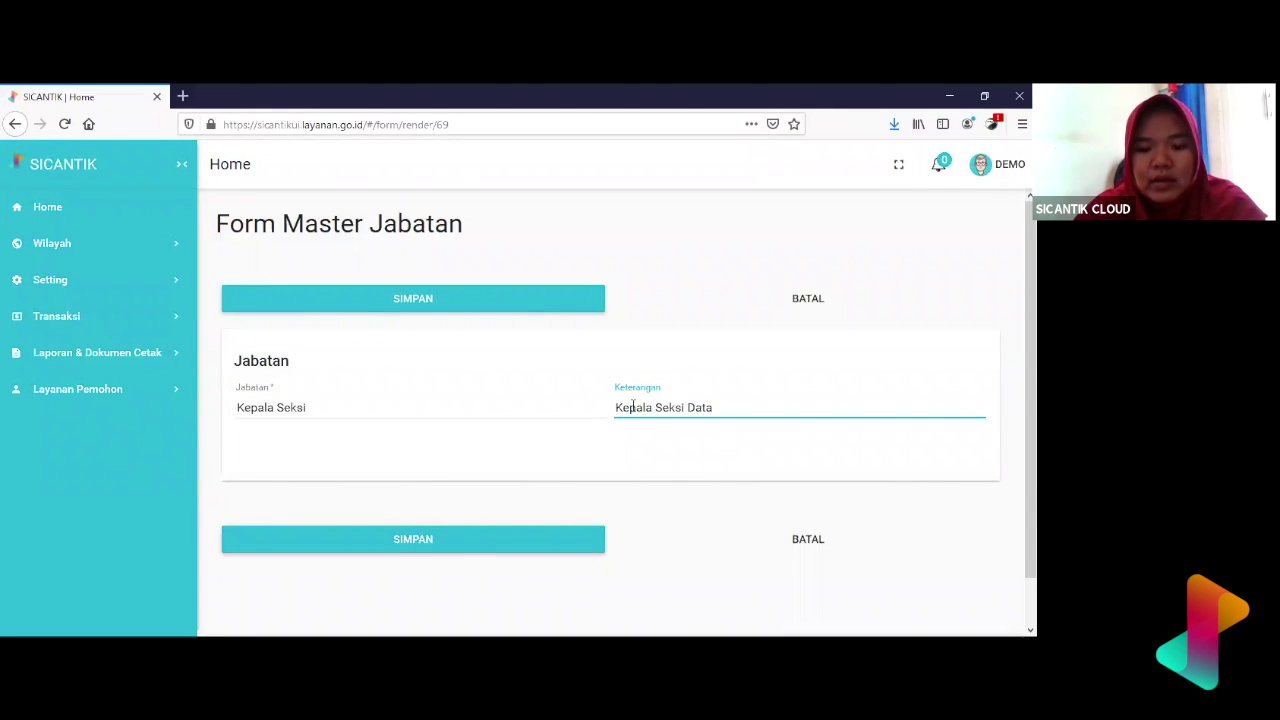
{"action": "type", "text": "Aplika"}
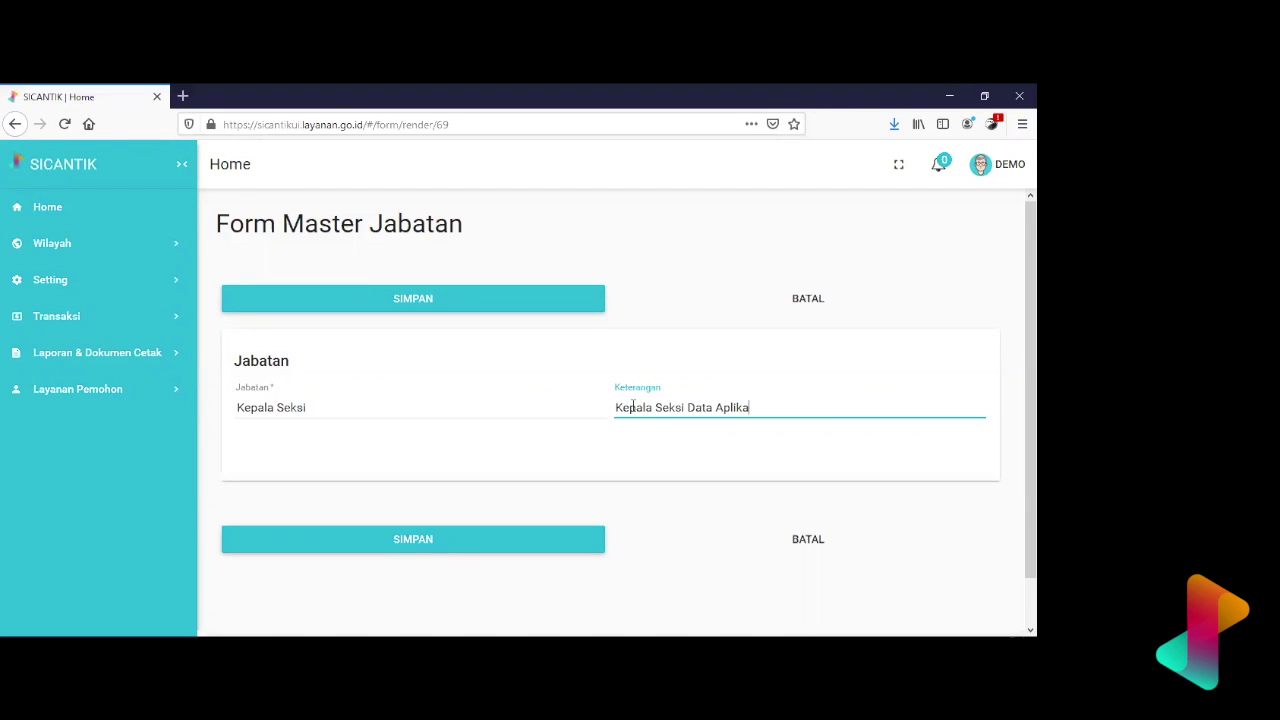
{"action": "type", "text": "si Perizinan"}
{"action": "key", "text": "alt+Tab"}
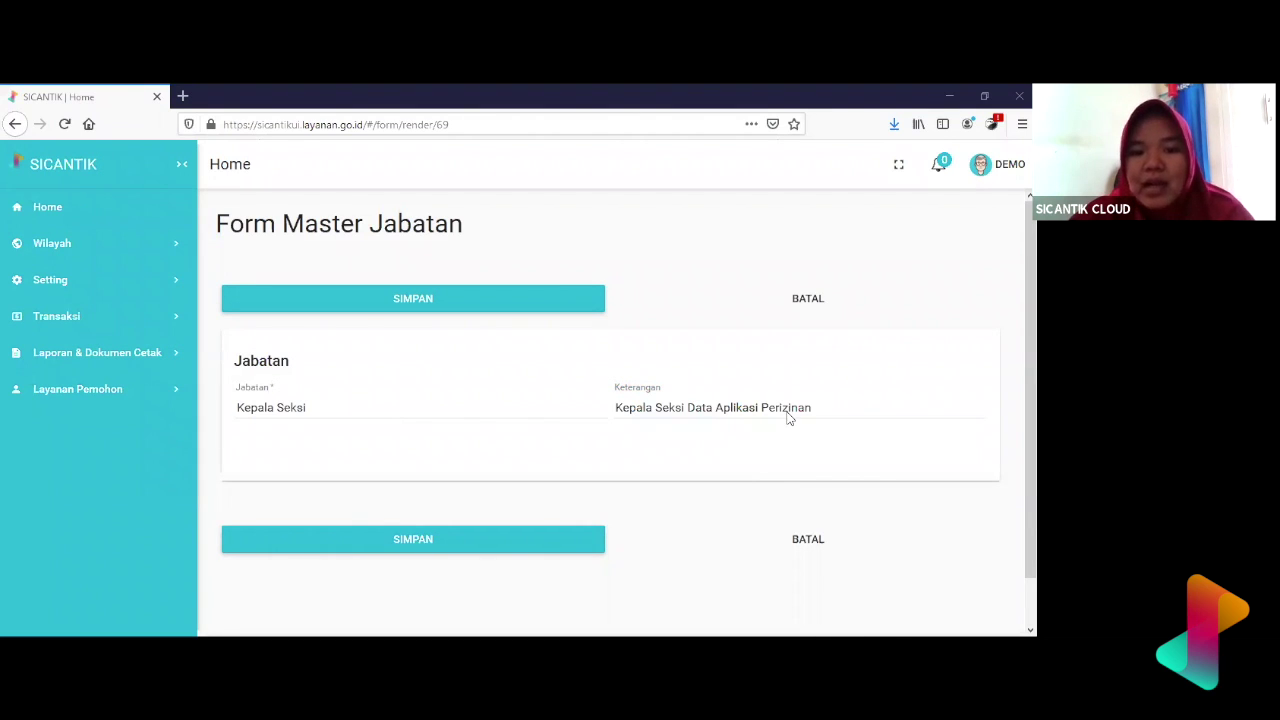
{"action": "left_click_drag", "start_coordinate": [318, 407], "coordinate": [201, 407]}
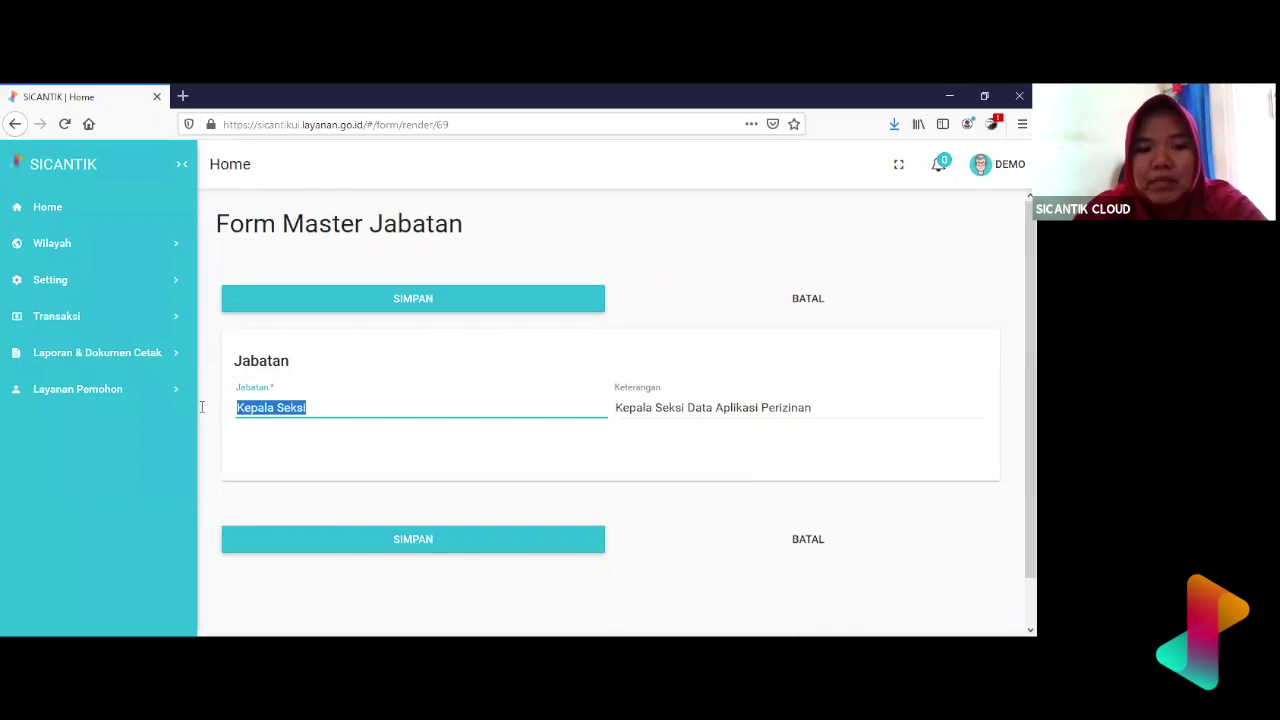
- Replace the entries with Jabatan 'Tim Teknis' and Keterangan 'Tim Teknis Dinas Kesehatan'
{"action": "type", "text": "Tim Teknis"}
{"action": "key", "text": "Tab"}
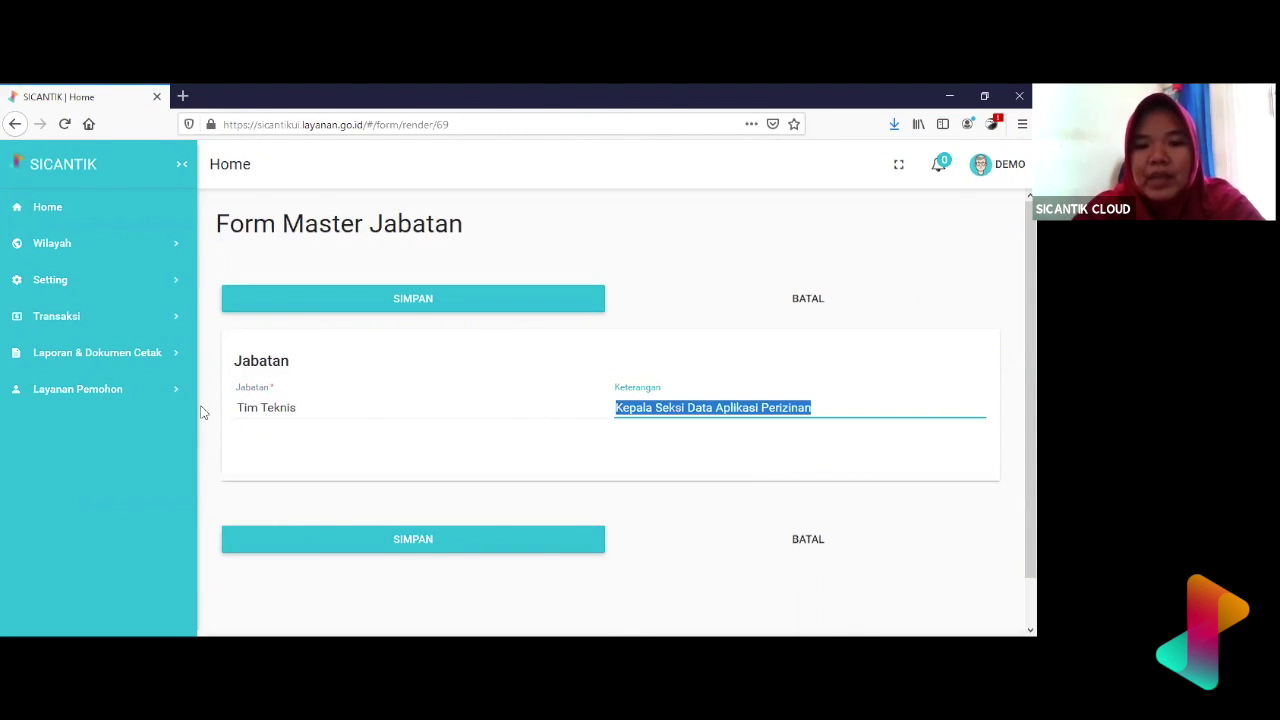
{"action": "type", "text": "Ti"}
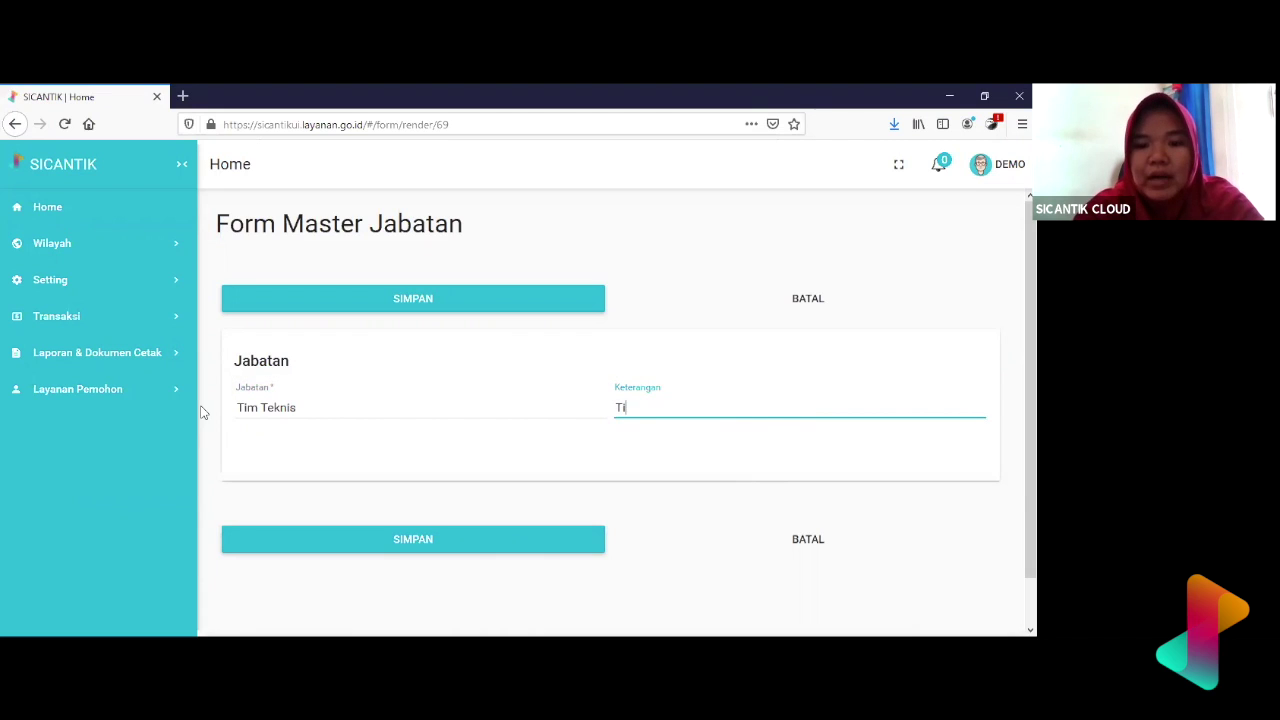
{"action": "type", "text": "m Teknis Dinas"}
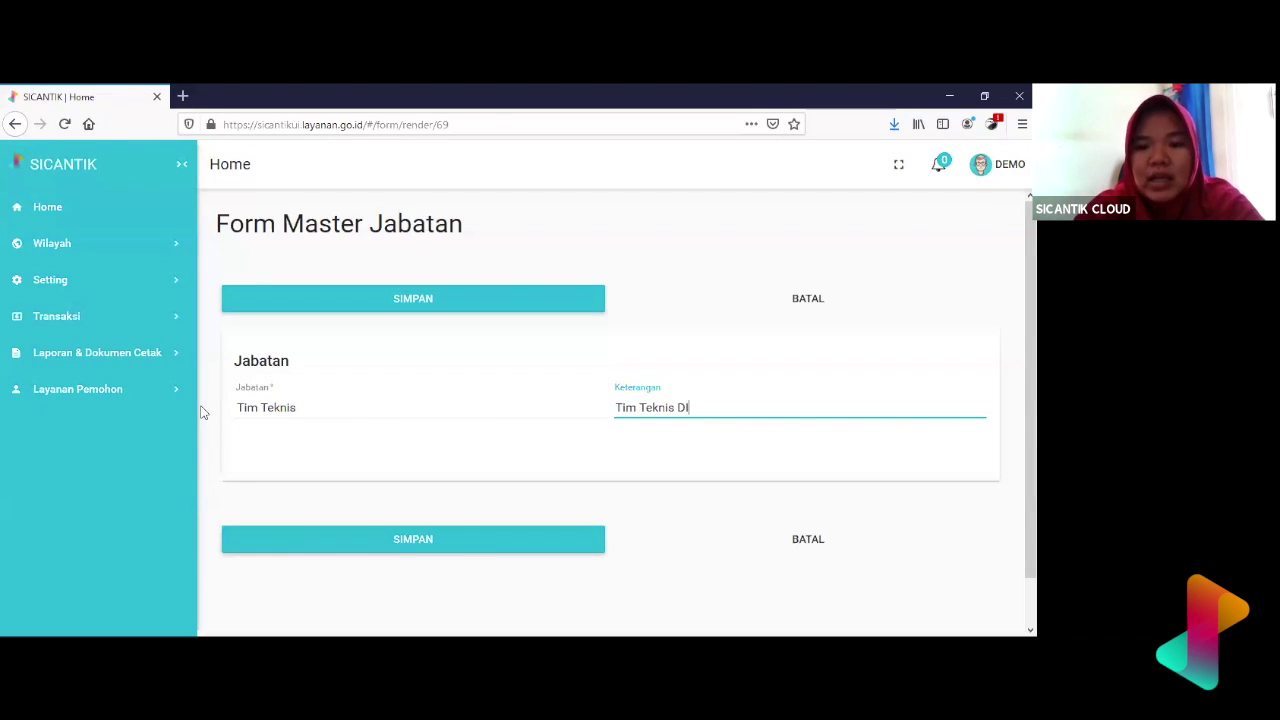
{"action": "key", "text": "BackSpace"}
{"action": "key", "text": "BackSpace"}
{"action": "key", "text": "BackSpace"}
{"action": "type", "text": "nas Kesehatan"}
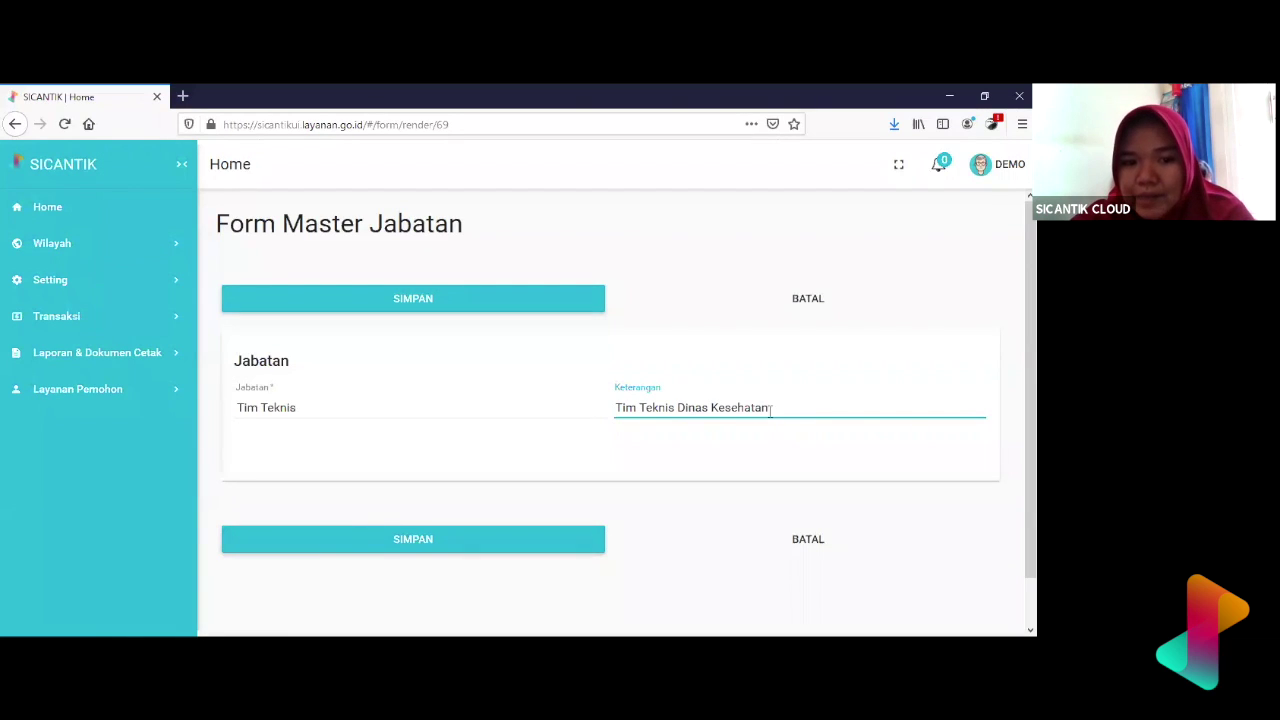
{"action": "double_click", "coordinate": [274, 408]}
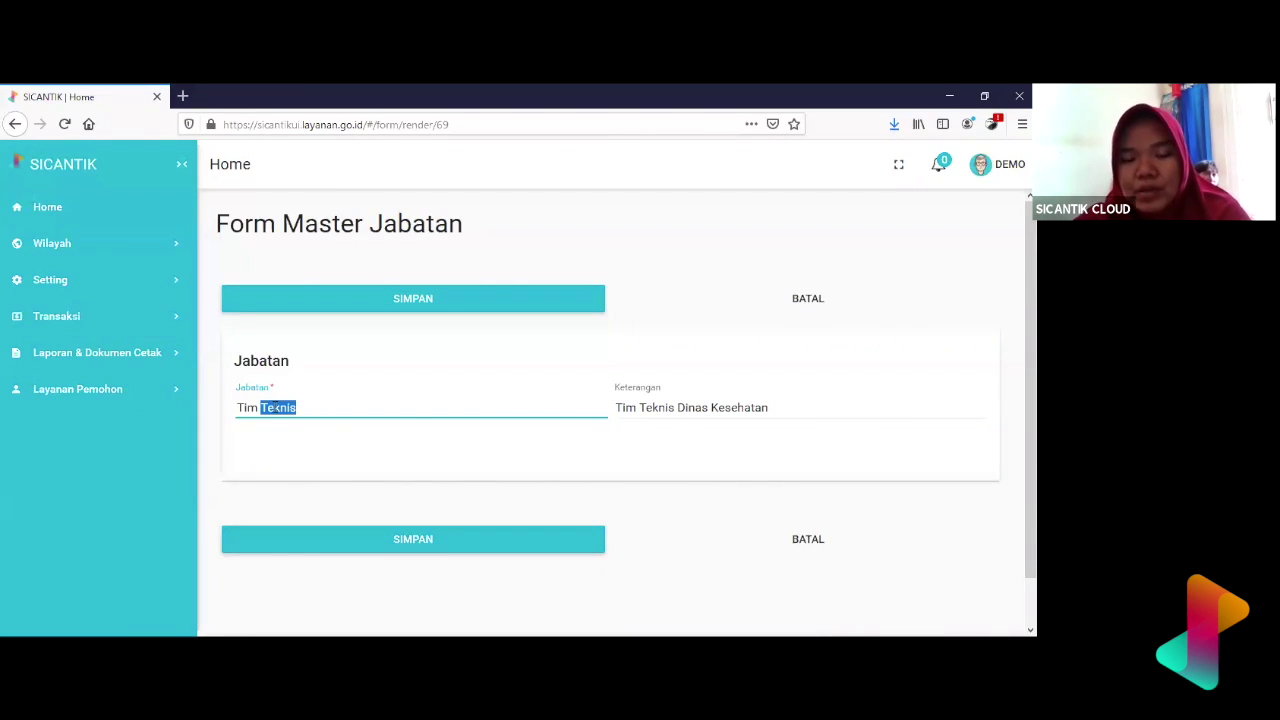
{"action": "scroll", "coordinate": [697, 507], "scroll_direction": "down", "scroll_amount": 1}
{"action": "scroll", "coordinate": [697, 507], "scroll_direction": "up", "scroll_amount": 1}
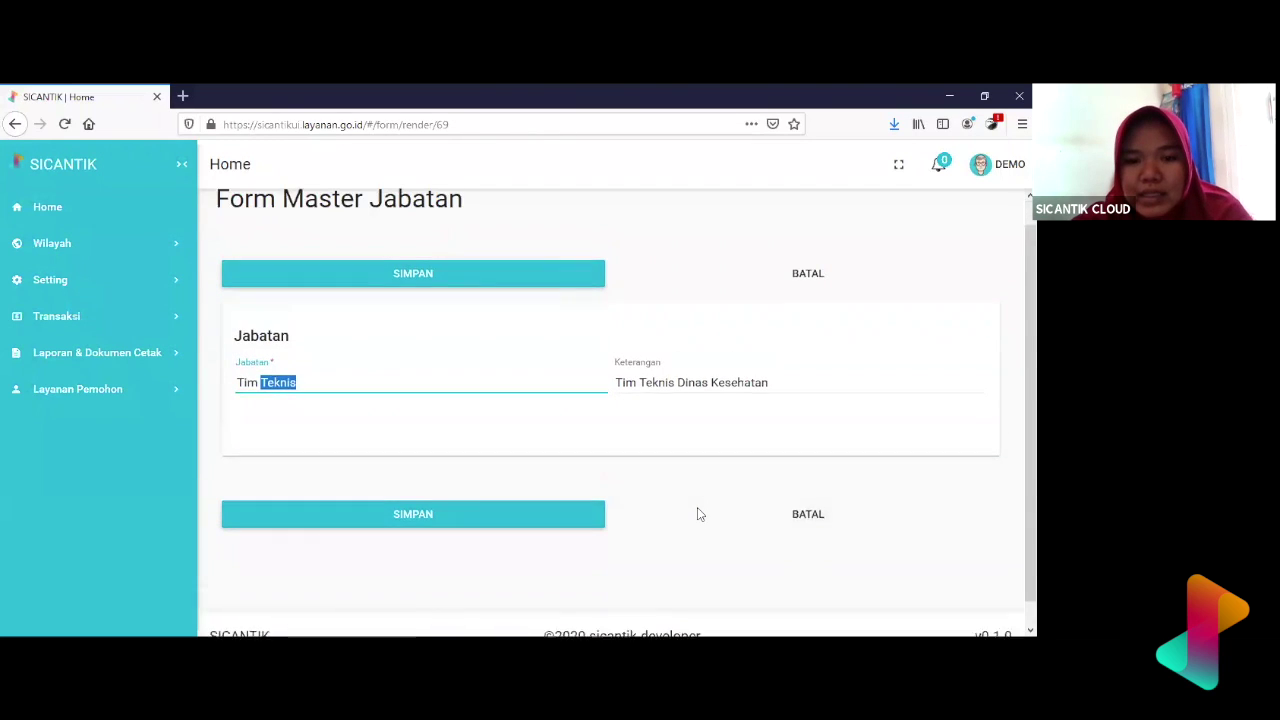
- Replace the Jabatan name with 'Kepala Dinas'
{"action": "left_click_drag", "start_coordinate": [305, 407], "coordinate": [229, 410]}
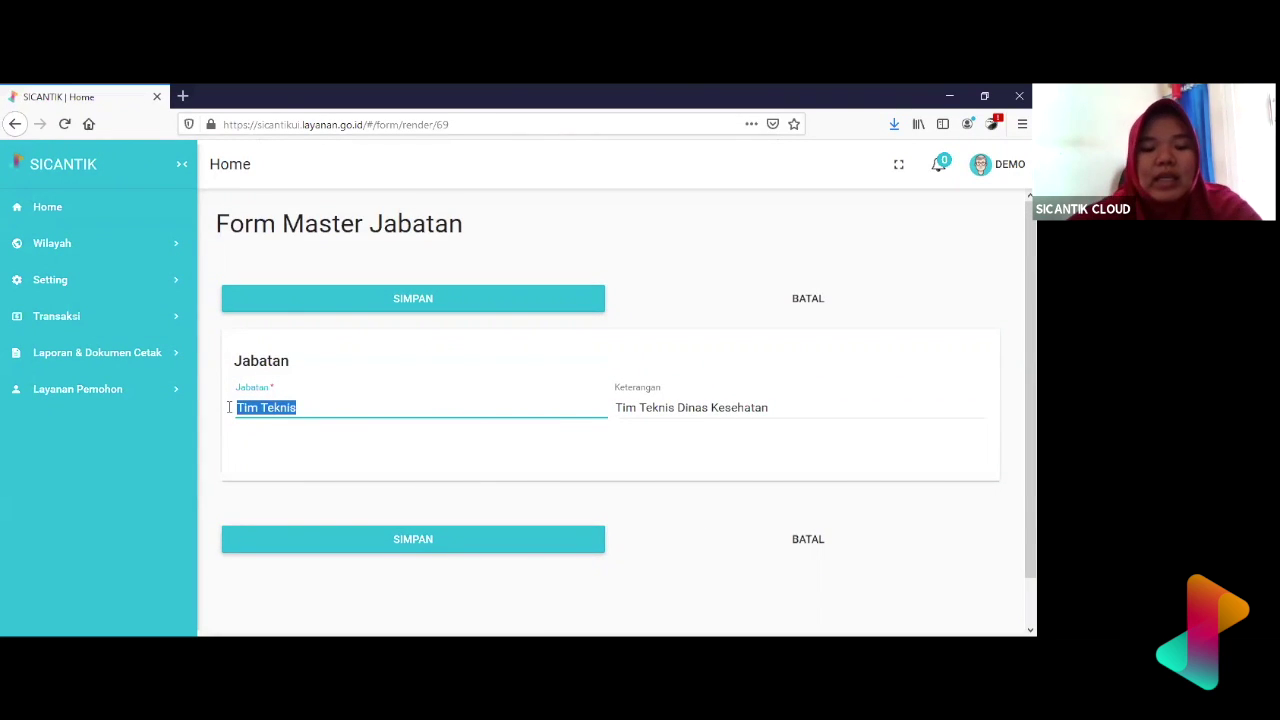
{"action": "type", "text": "Keaala Dinas"}
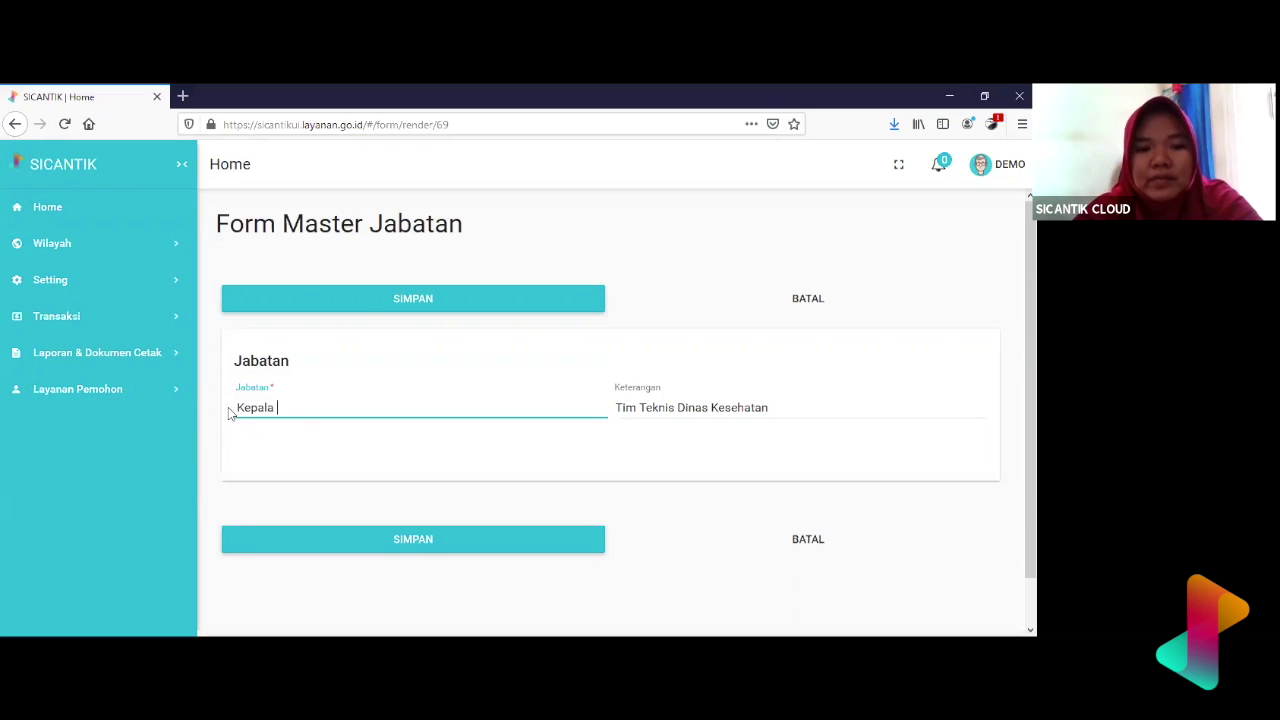
{"action": "key", "text": "Tab"}
- Enter Keterangan 'Kepala Dinas Kesehatan' and save the new position
{"action": "type", "text": "Kepala DInas"}
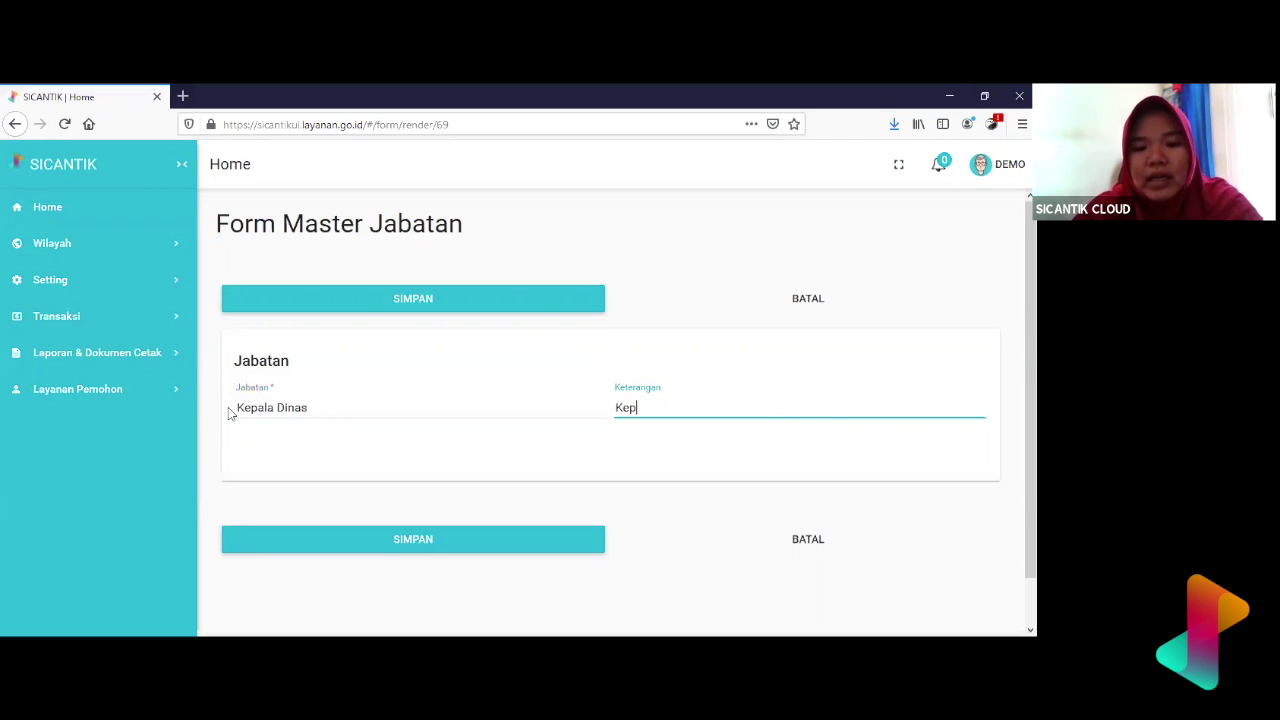
{"action": "key", "text": "BackSpace"}
{"action": "key", "text": "BackSpace"}
{"action": "key", "text": "BackSpace"}
{"action": "key", "text": "BackSpace"}
{"action": "key", "text": "BackSpace"}
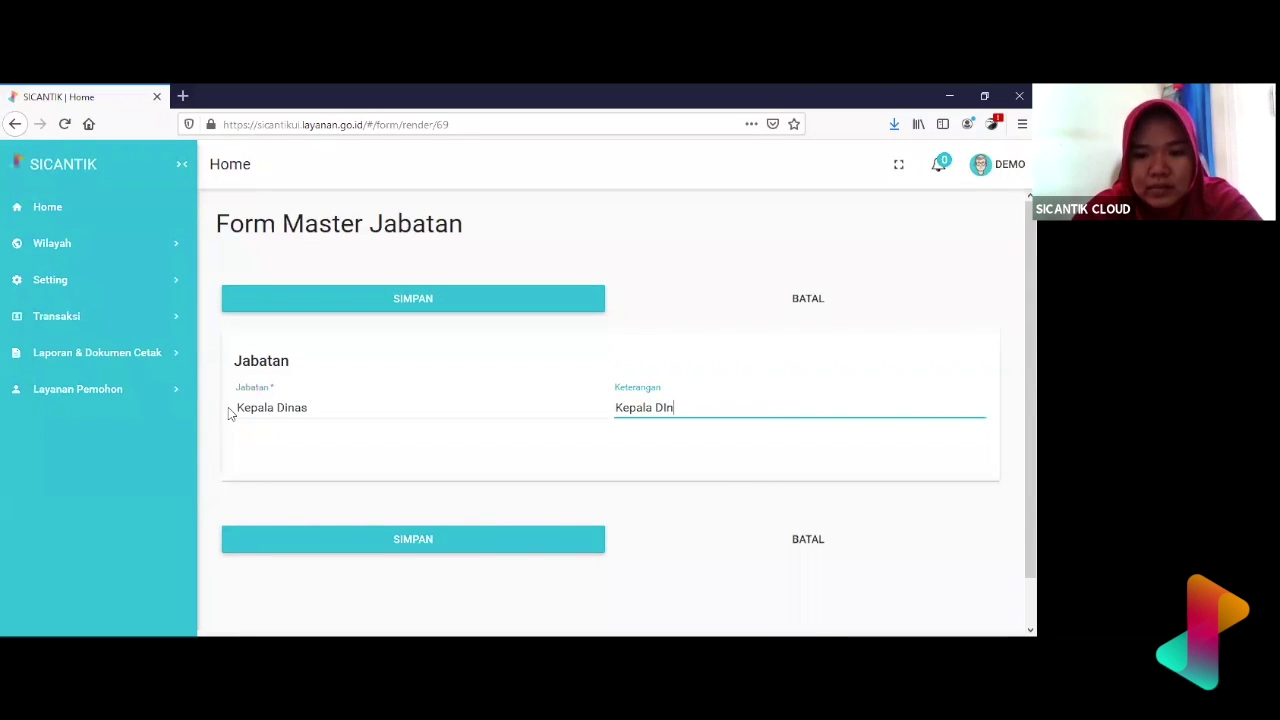
{"action": "type", "text": "inas "}
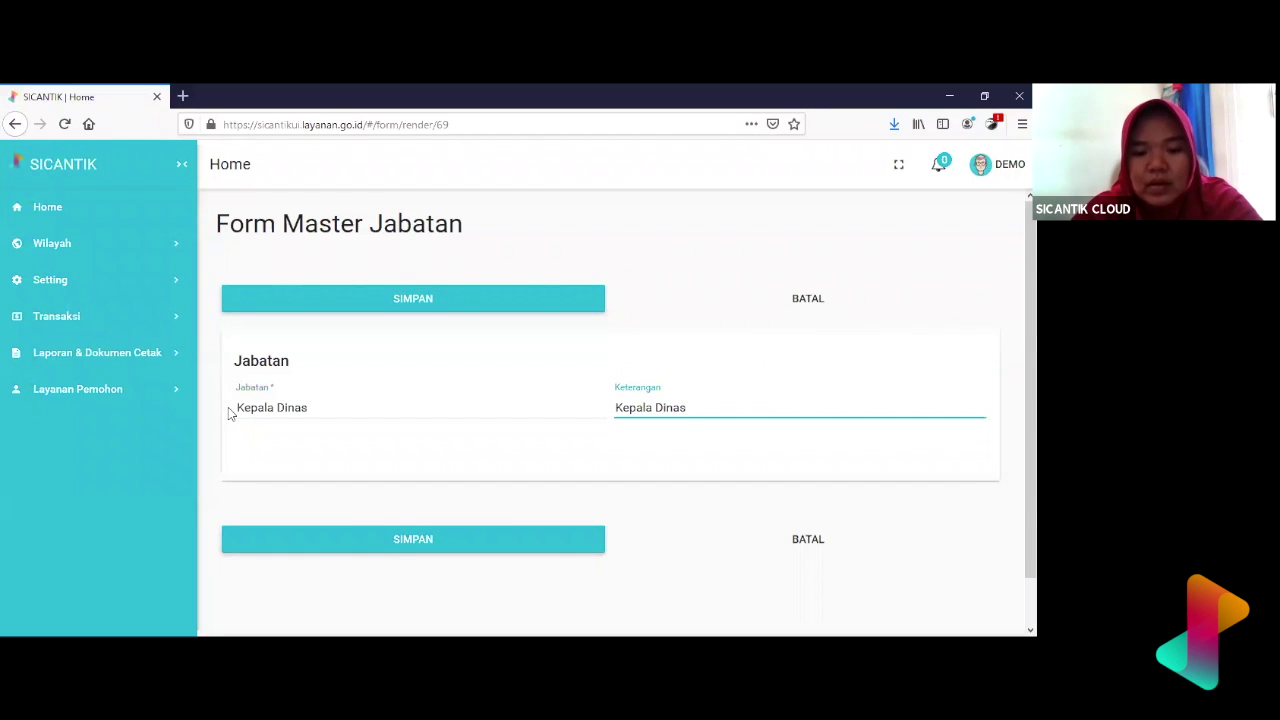
{"action": "type", "text": "DPMPTS"}
{"action": "type", "text": "P"}
{"action": "key", "text": "BackSpace"}
{"action": "type", "text": "SP"}
{"action": "key", "text": "BackSpace"}
{"action": "key", "text": "BackSpace"}
{"action": "key", "text": "BackSpace"}
{"action": "key", "text": "BackSpace"}
{"action": "key", "text": "BackSpace"}
{"action": "key", "text": "BackSpace"}
{"action": "key", "text": "BackSpace"}
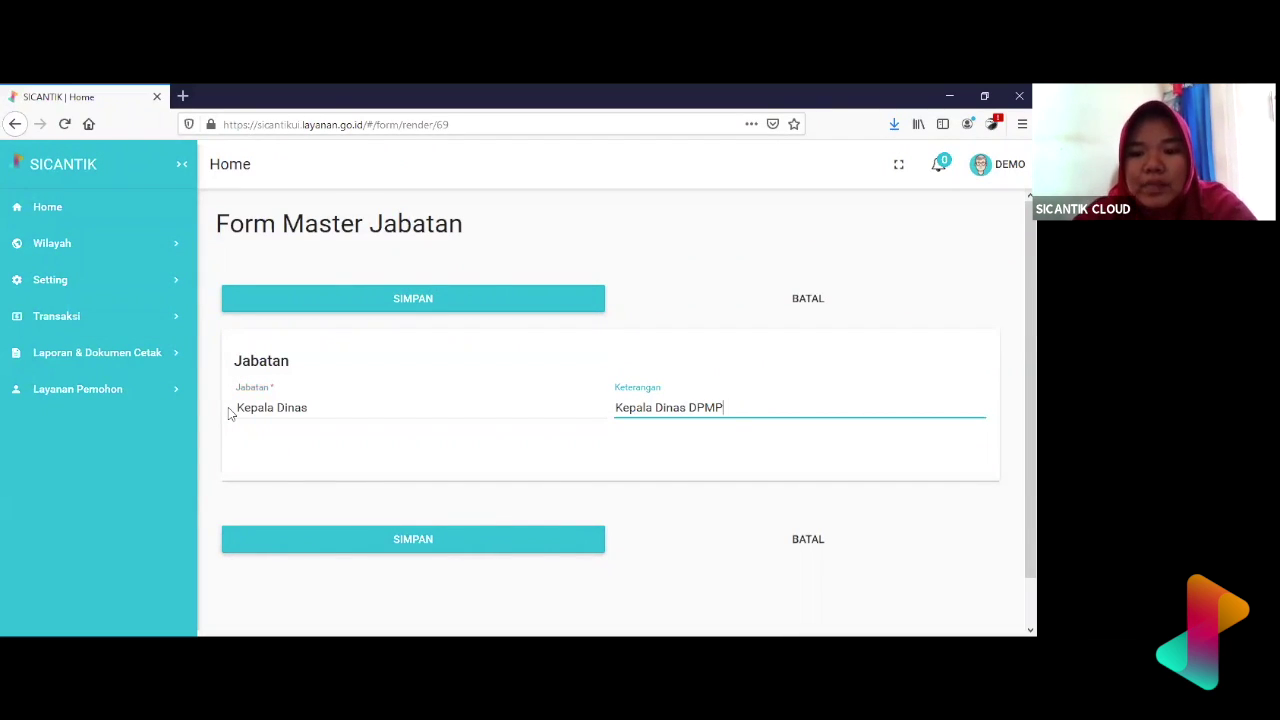
{"action": "type", "text": "PU"}
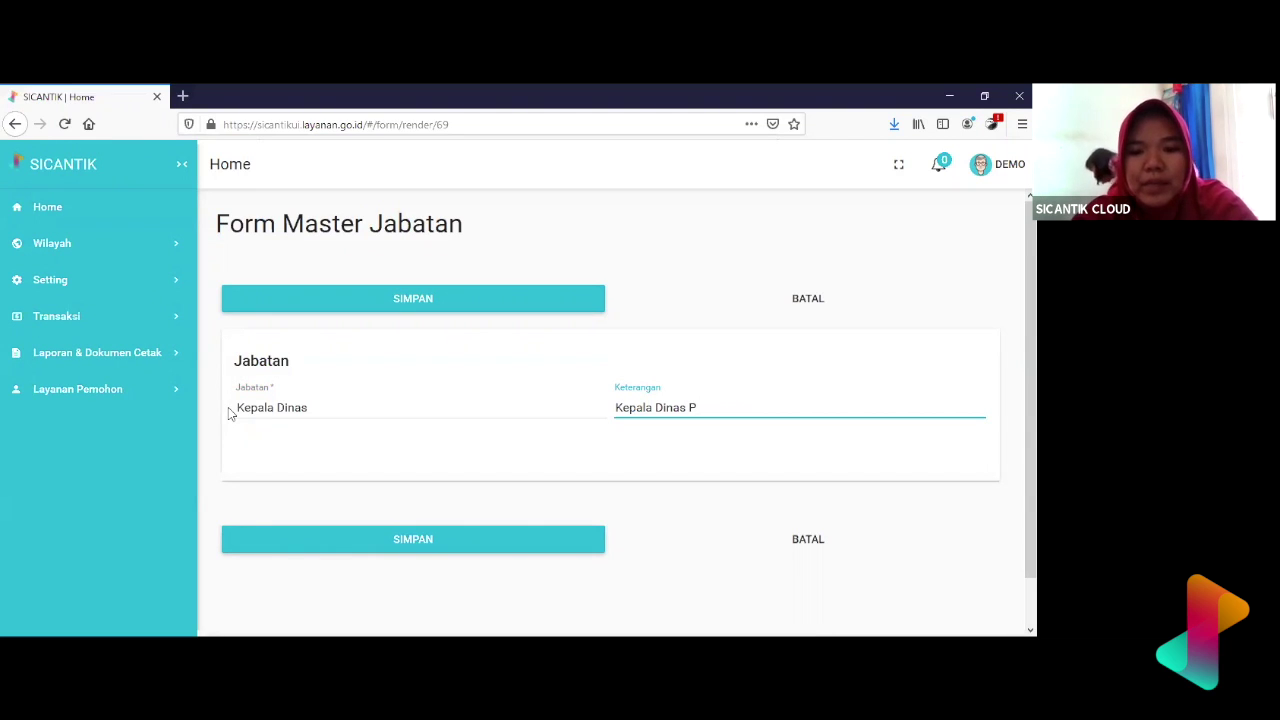
{"action": "key", "text": "BackSpace"}
{"action": "key", "text": "BackSpace"}
{"action": "type", "text": "Kesehata"}
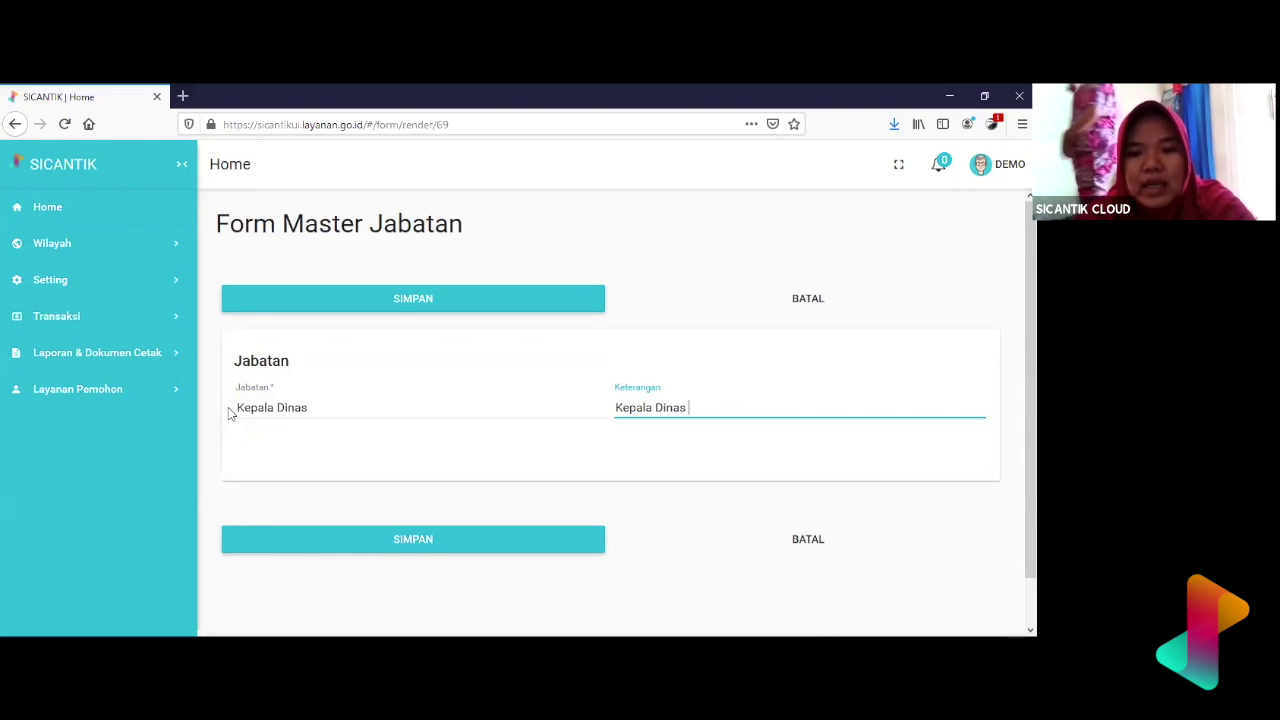
{"action": "type", "text": "n"}
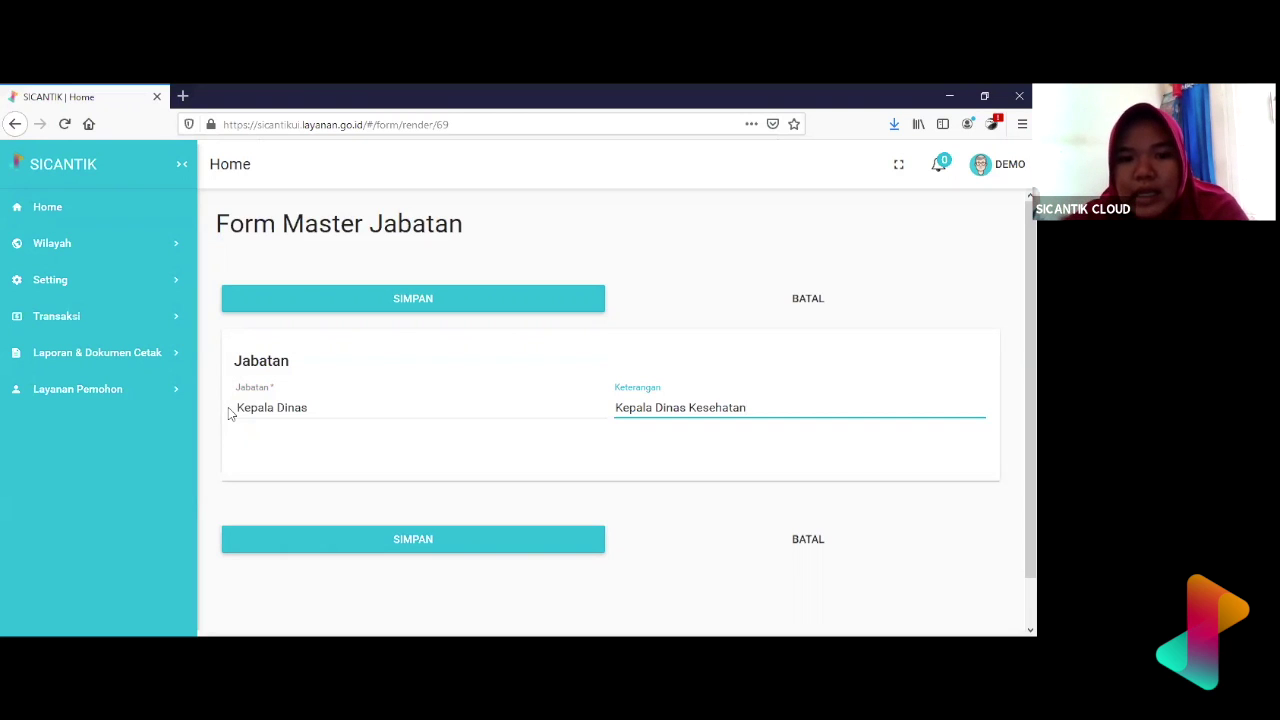
{"action": "left_click", "coordinate": [340, 298]}
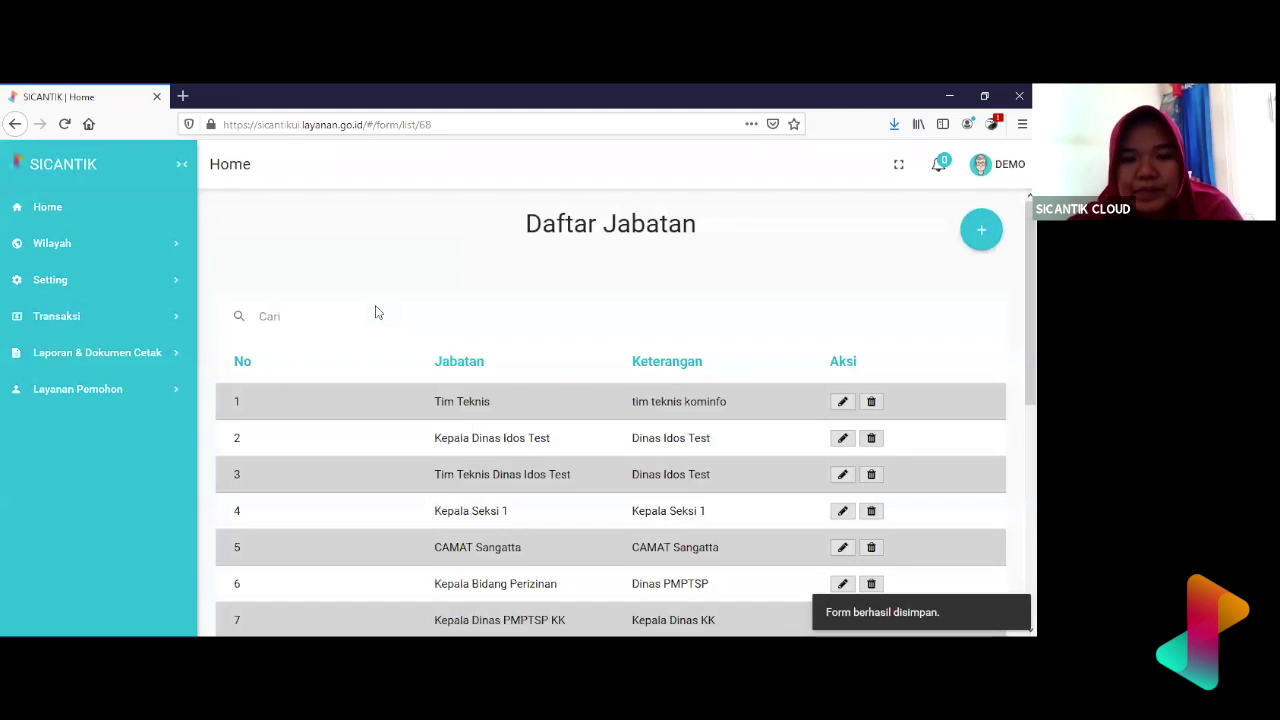
- Search Daftar Jabatan for 'Kepala Dinas Kese' and confirm the single Kepala Dinas row
{"action": "type", "text": "Kepala Dinas"}
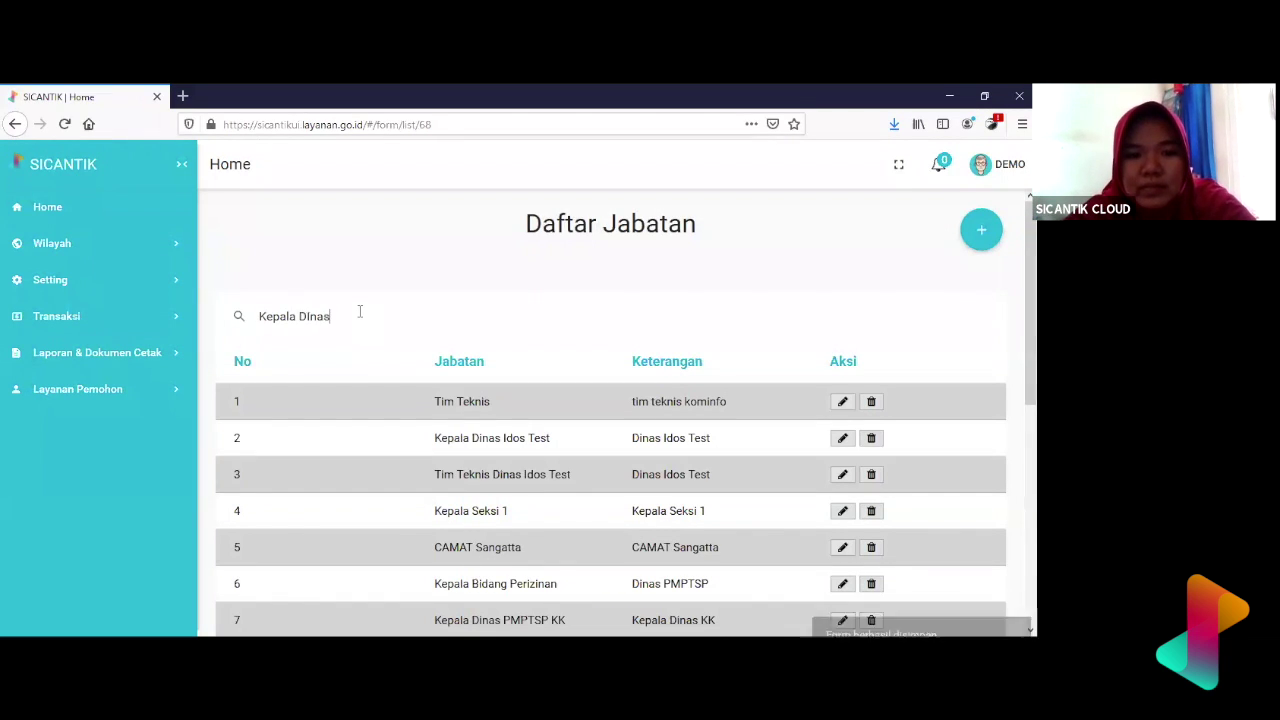
{"action": "key", "text": "BackSpace"}
{"action": "key", "text": "BackSpace"}
{"action": "key", "text": "BackSpace"}
{"action": "key", "text": "BackSpace"}
{"action": "type", "text": "inas Kese"}
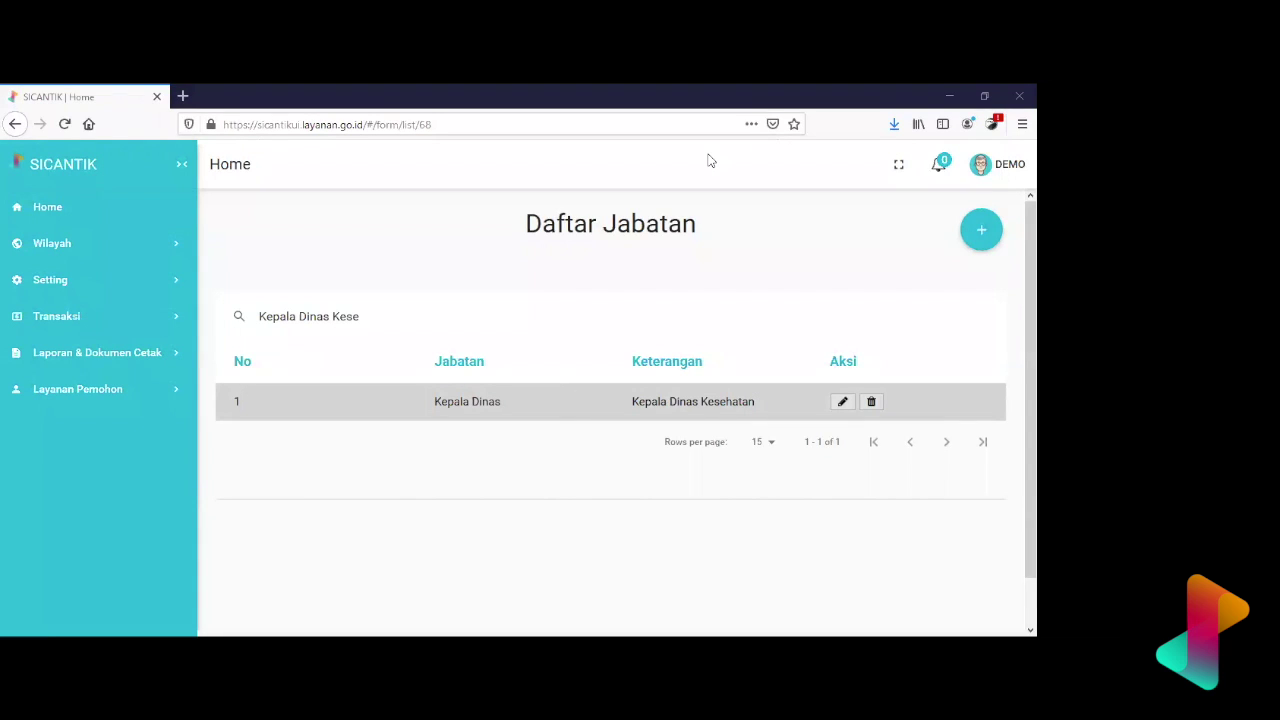
{"action": "left_click", "coordinate": [686, 406]}
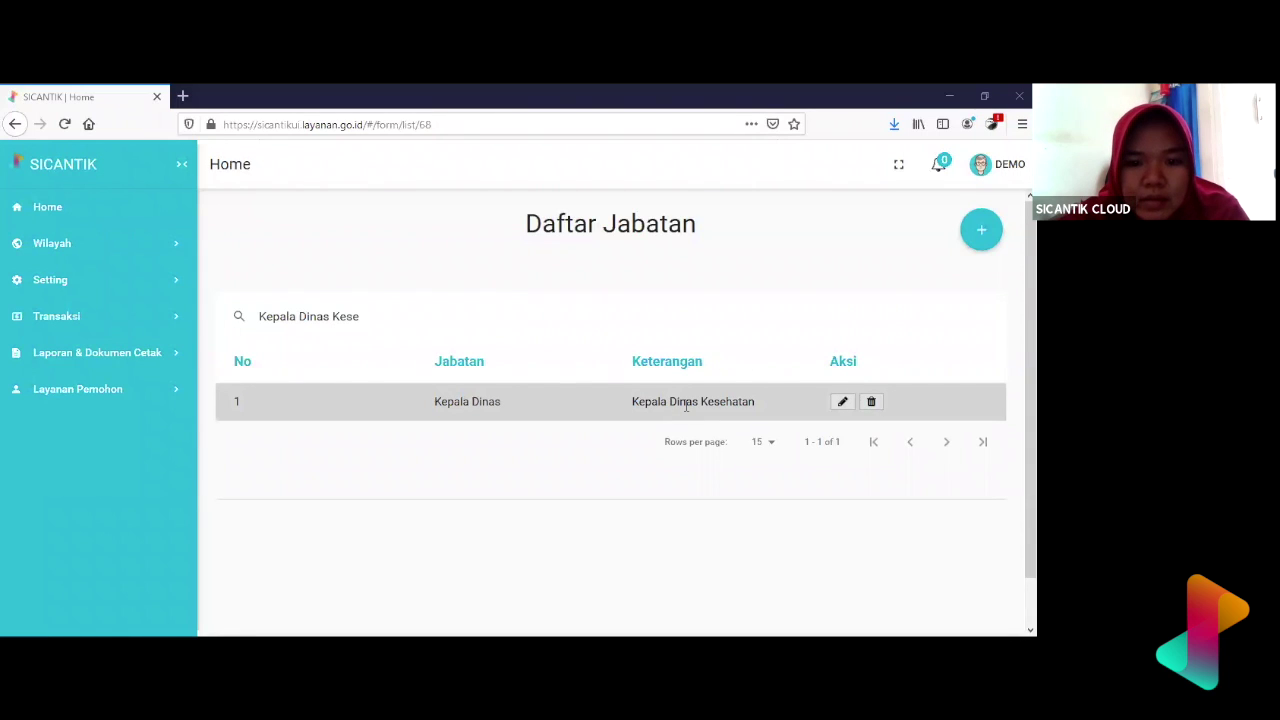
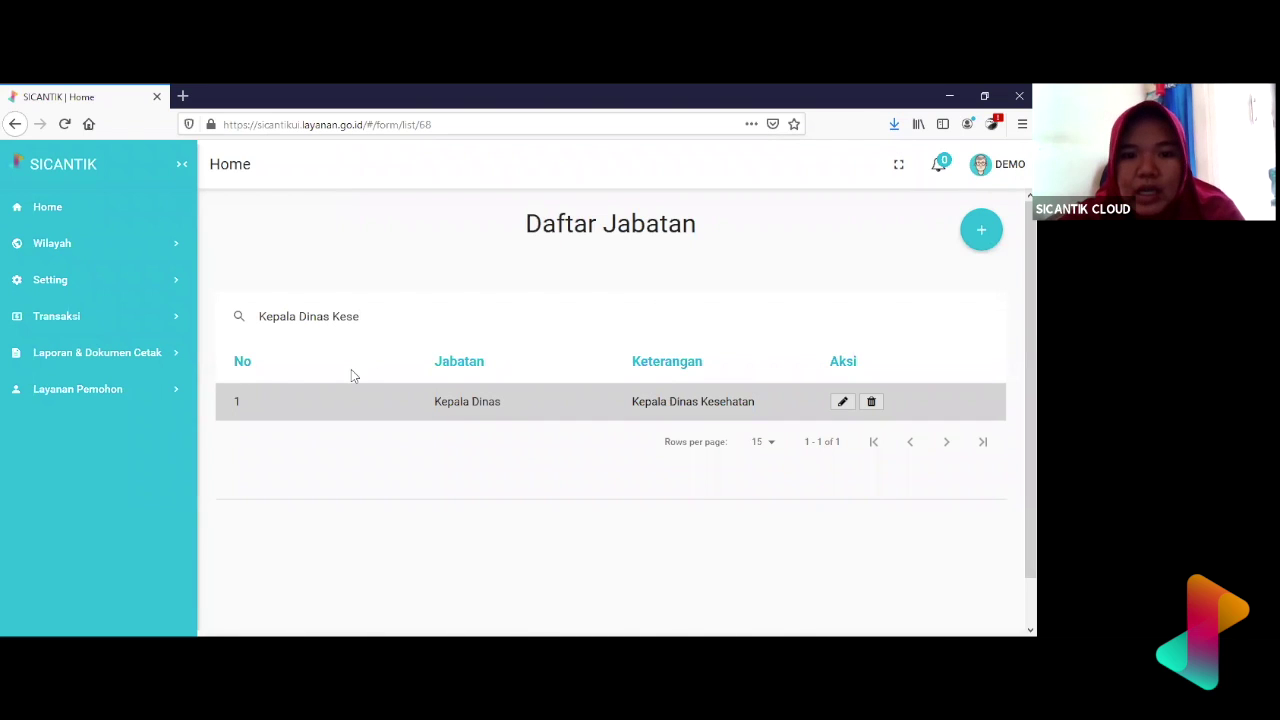
- Open the Peran roles list under Setting > Authorisasi in the sidebar
{"action": "left_click", "coordinate": [150, 294]}
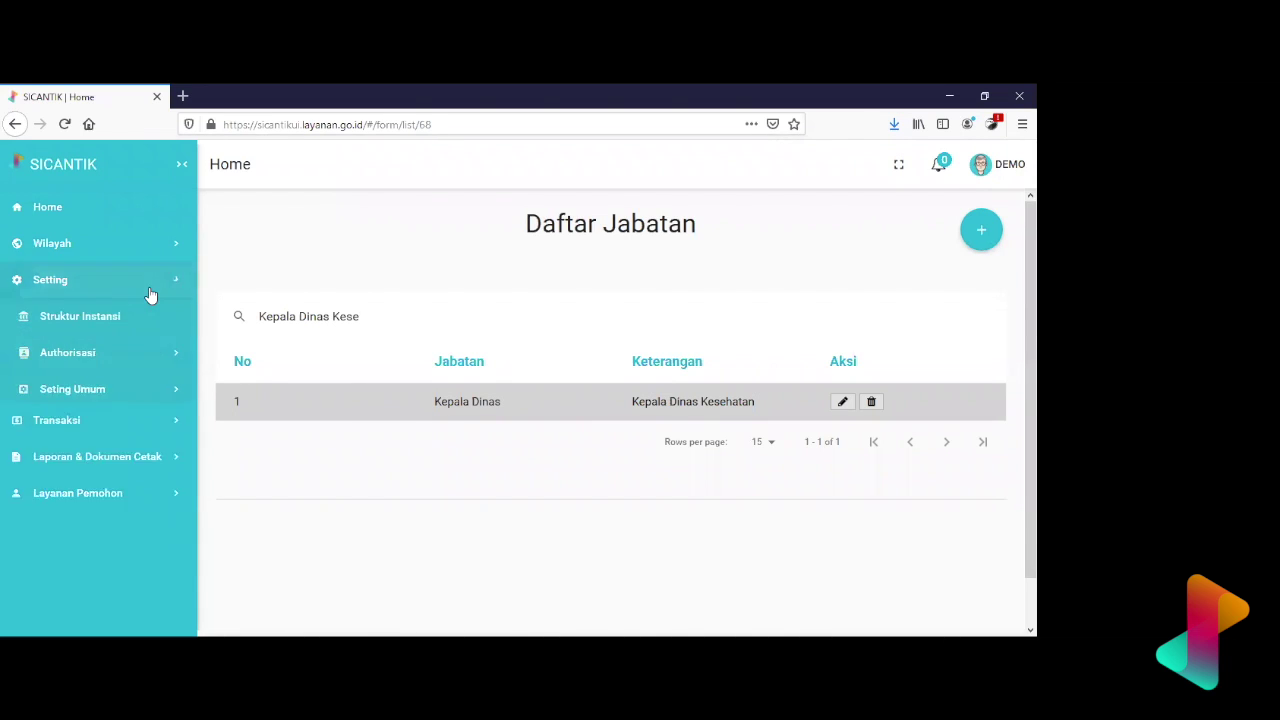
{"action": "left_click", "coordinate": [145, 364]}
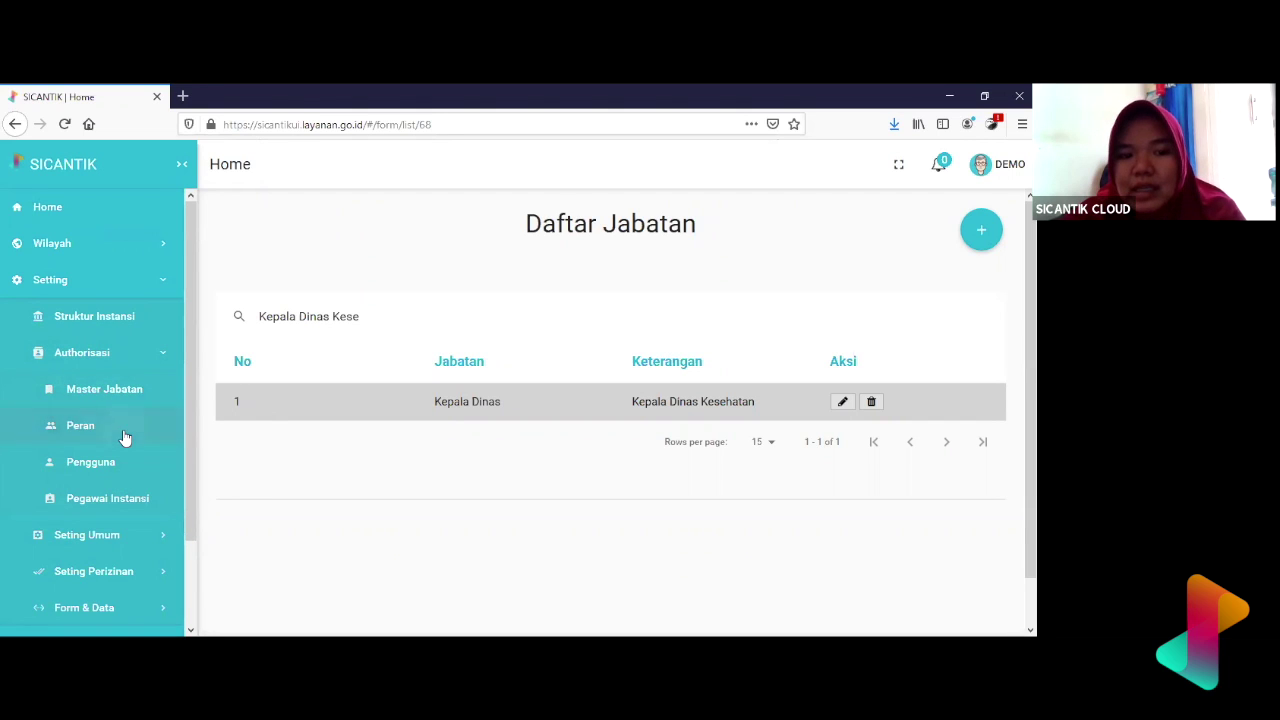
{"action": "left_click", "coordinate": [124, 437]}
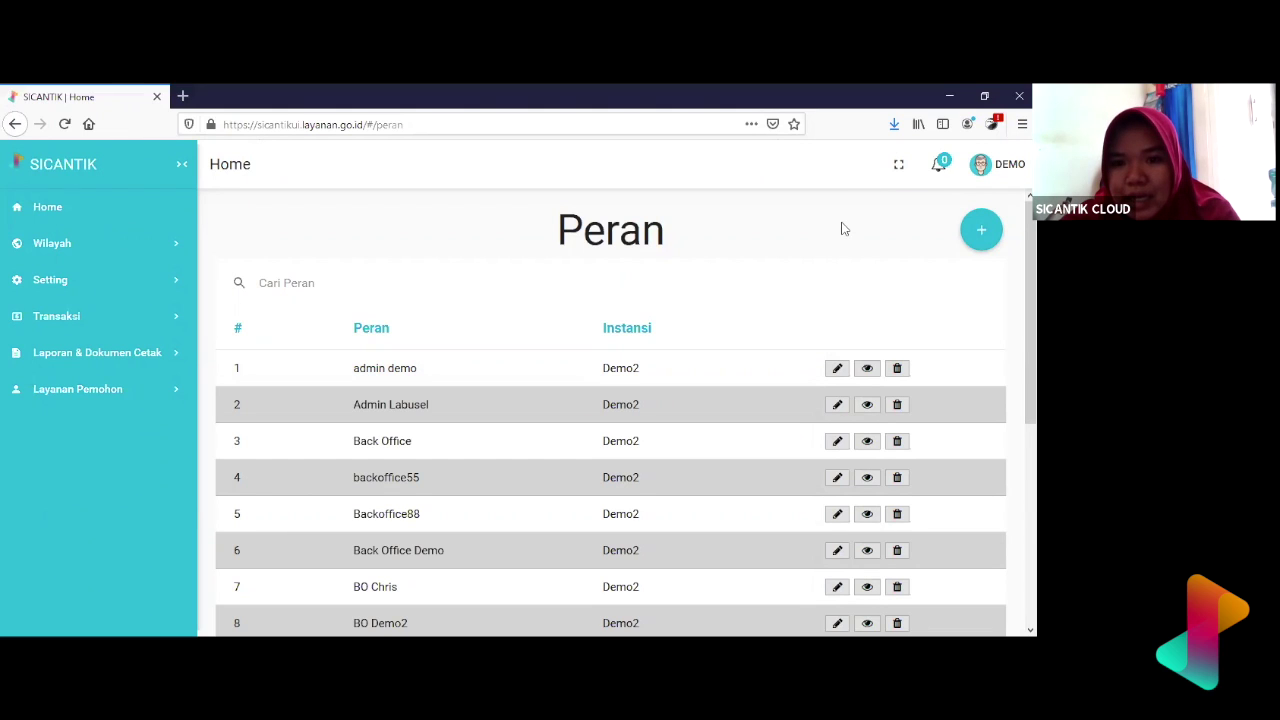
- Add a new role named Kepala Dinas plus the person's nickname, with Path Home 'home'
{"action": "left_click", "coordinate": [981, 233]}
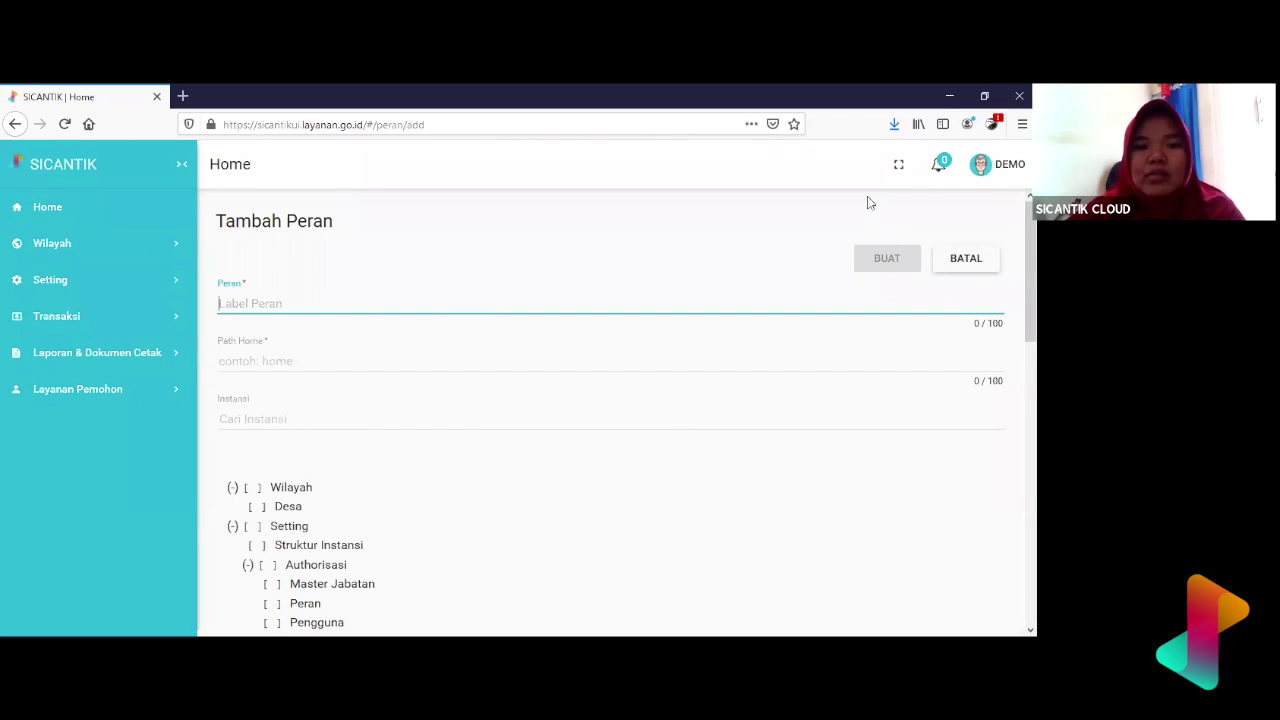
{"action": "type", "text": "Kepala Dinas "}
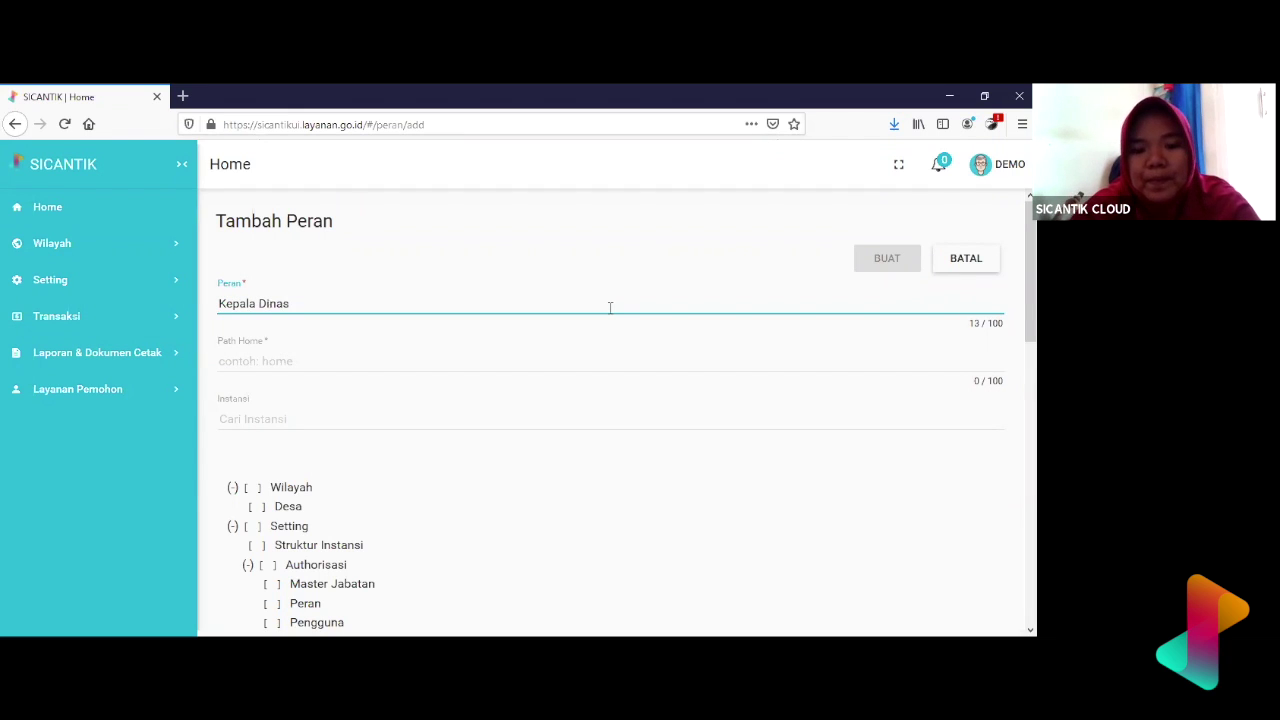
{"action": "type", "text": "(Lia)"}
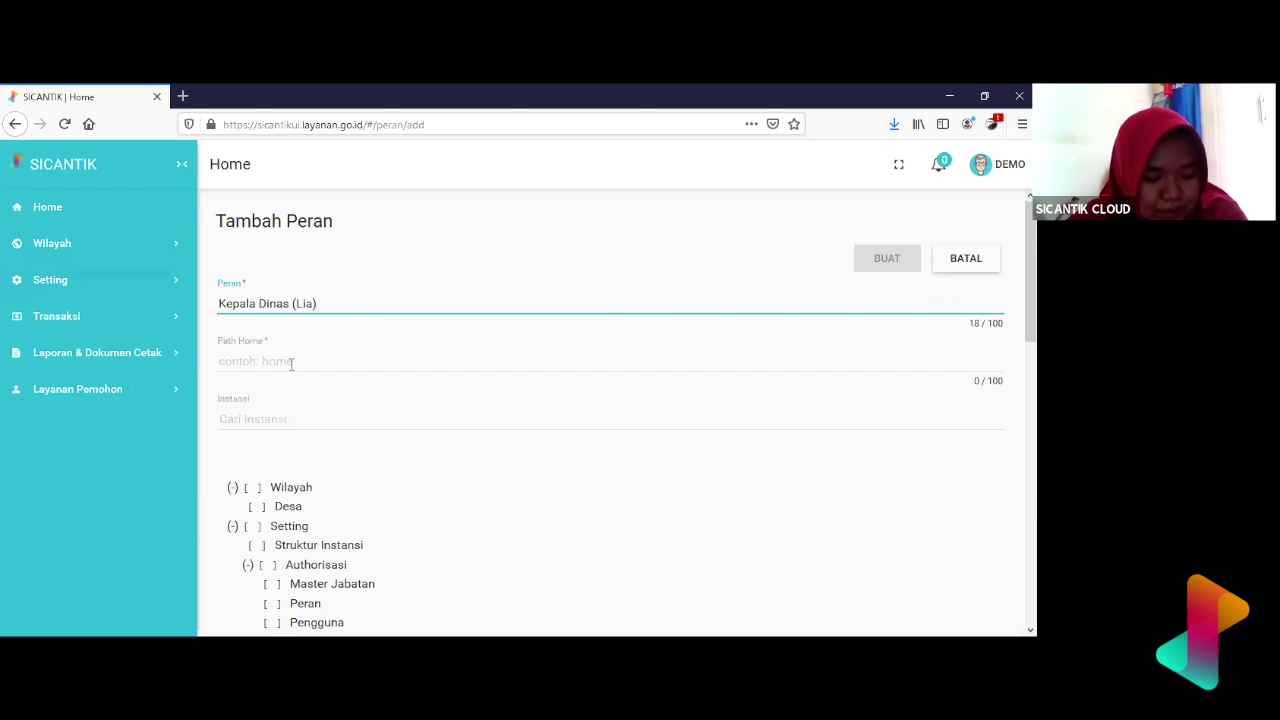
{"action": "left_click", "coordinate": [252, 361]}
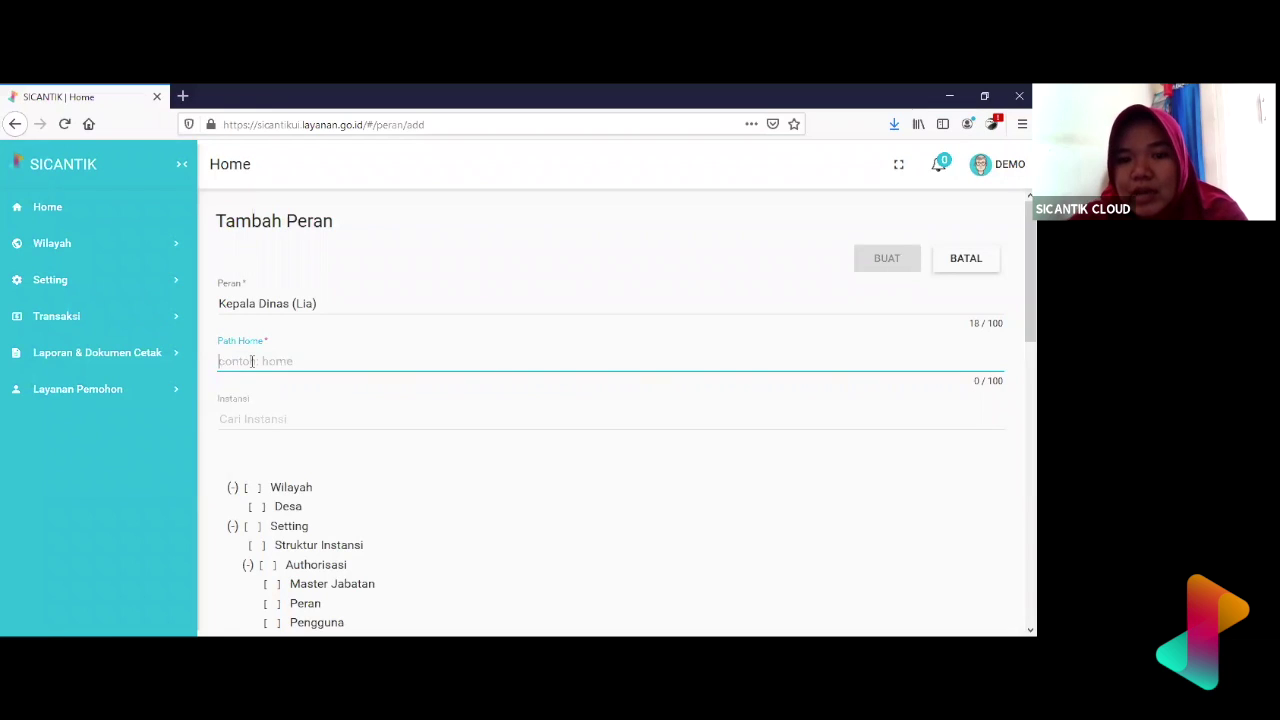
{"action": "left_click", "coordinate": [280, 345]}
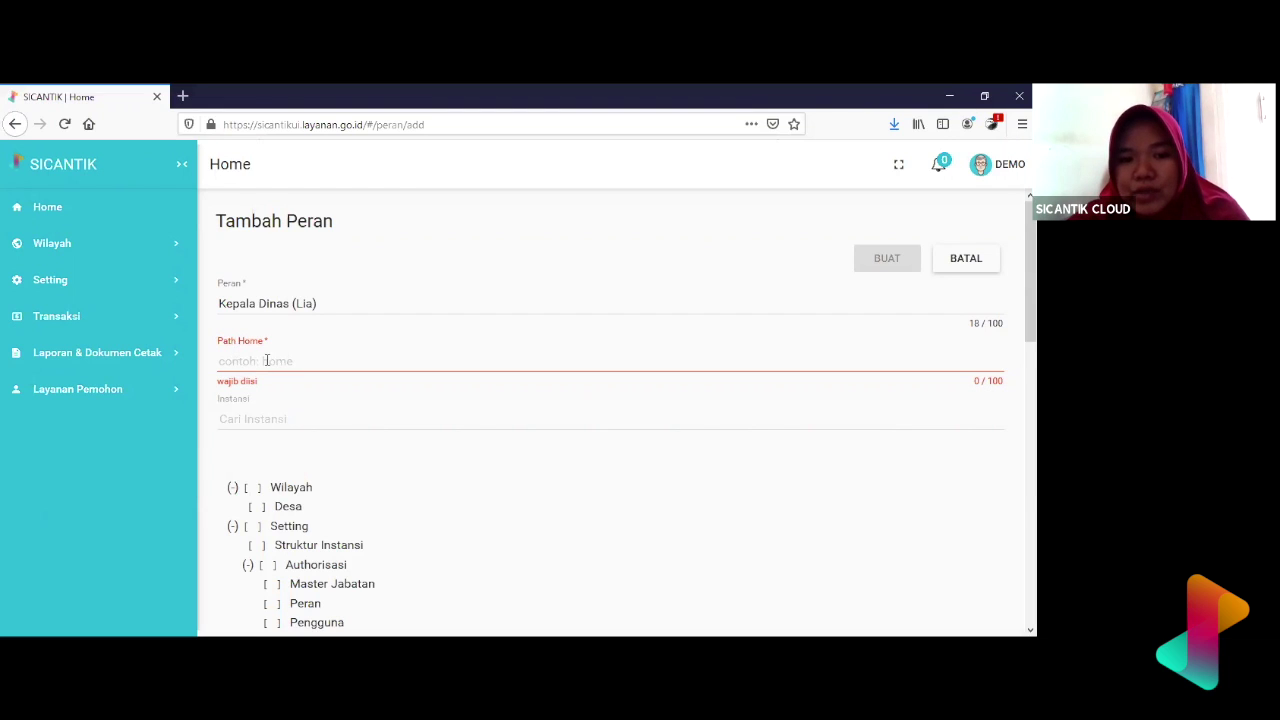
{"action": "left_click", "coordinate": [266, 360]}
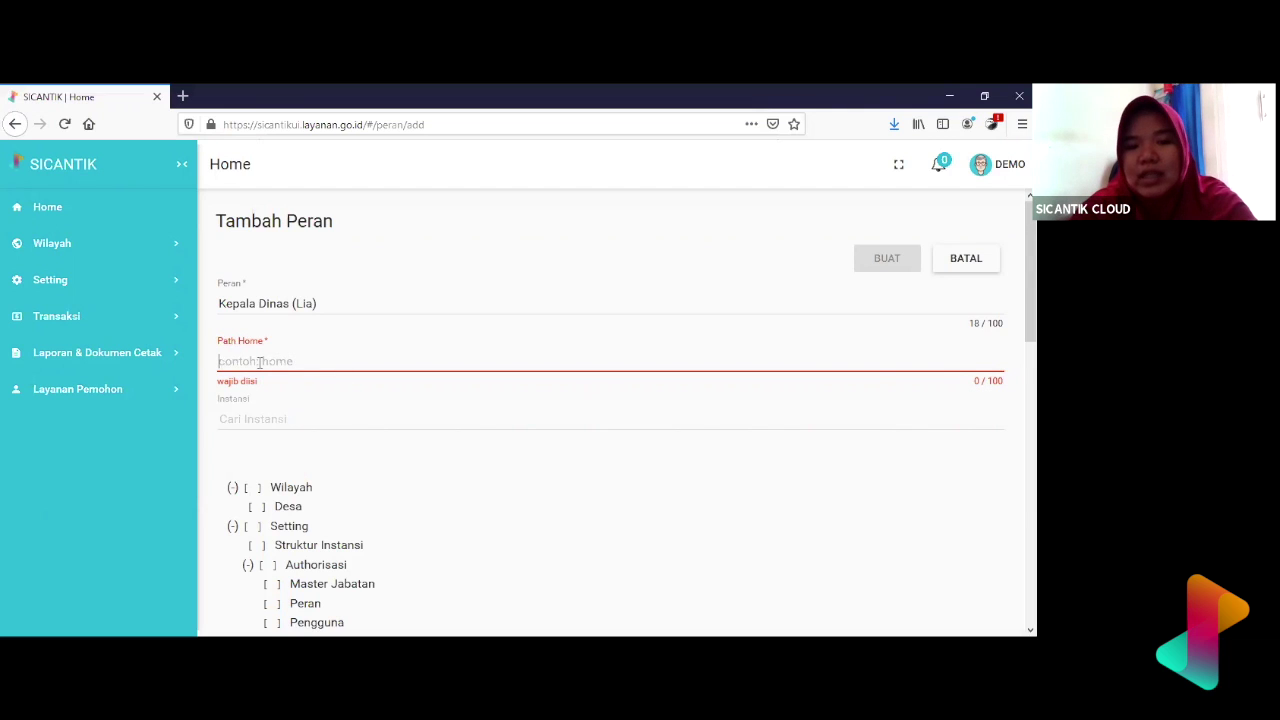
{"action": "type", "text": "home"}
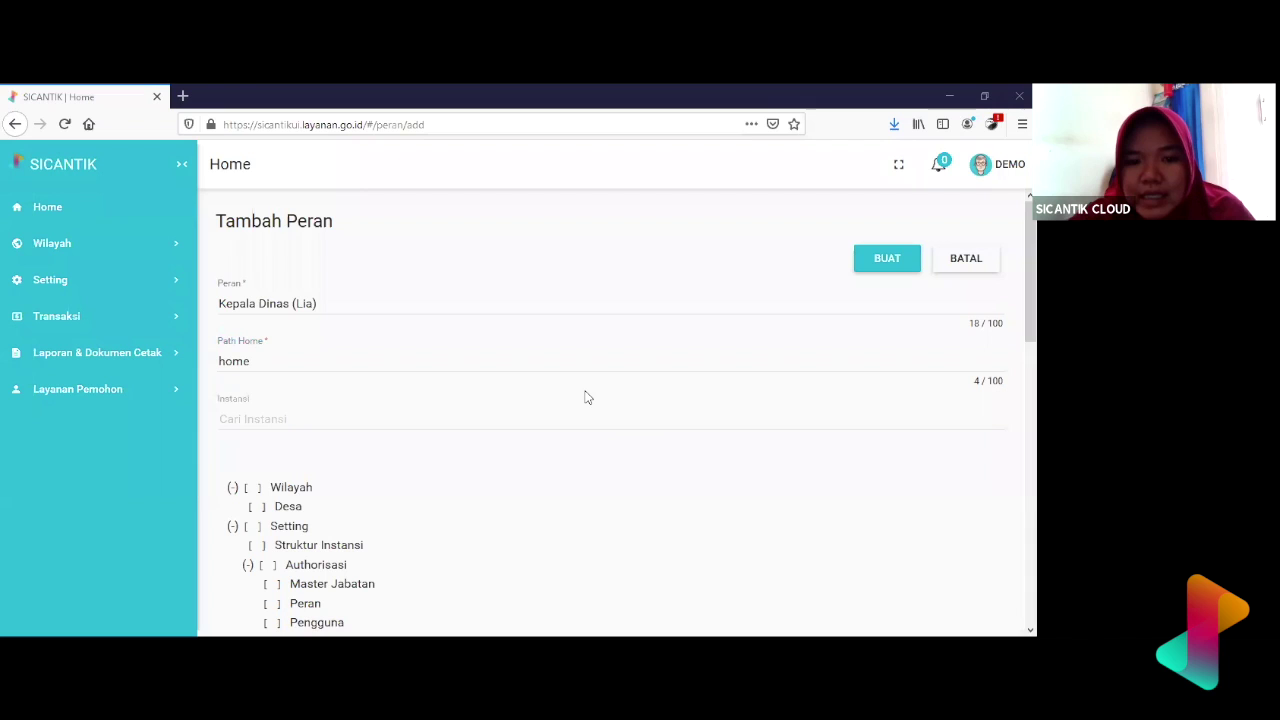
{"action": "left_click", "coordinate": [443, 418]}
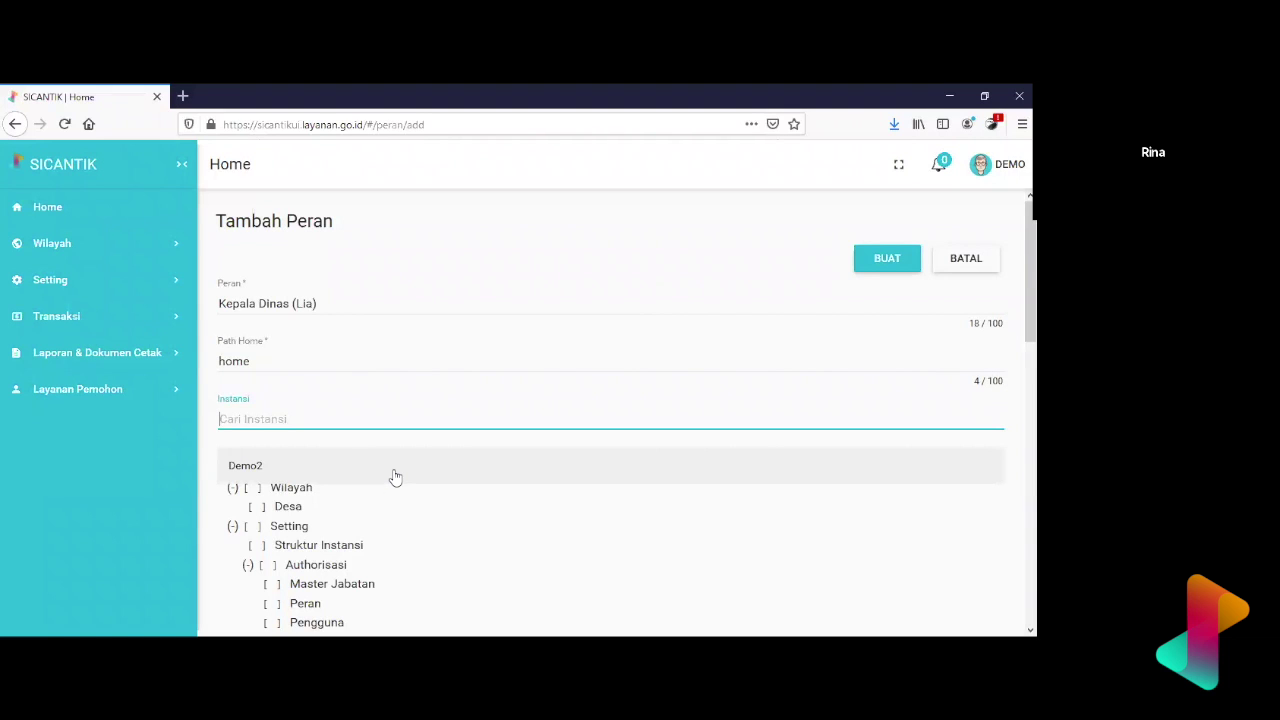
- Choose Demo2 as the new role's Instansi
{"action": "left_click", "coordinate": [364, 421]}
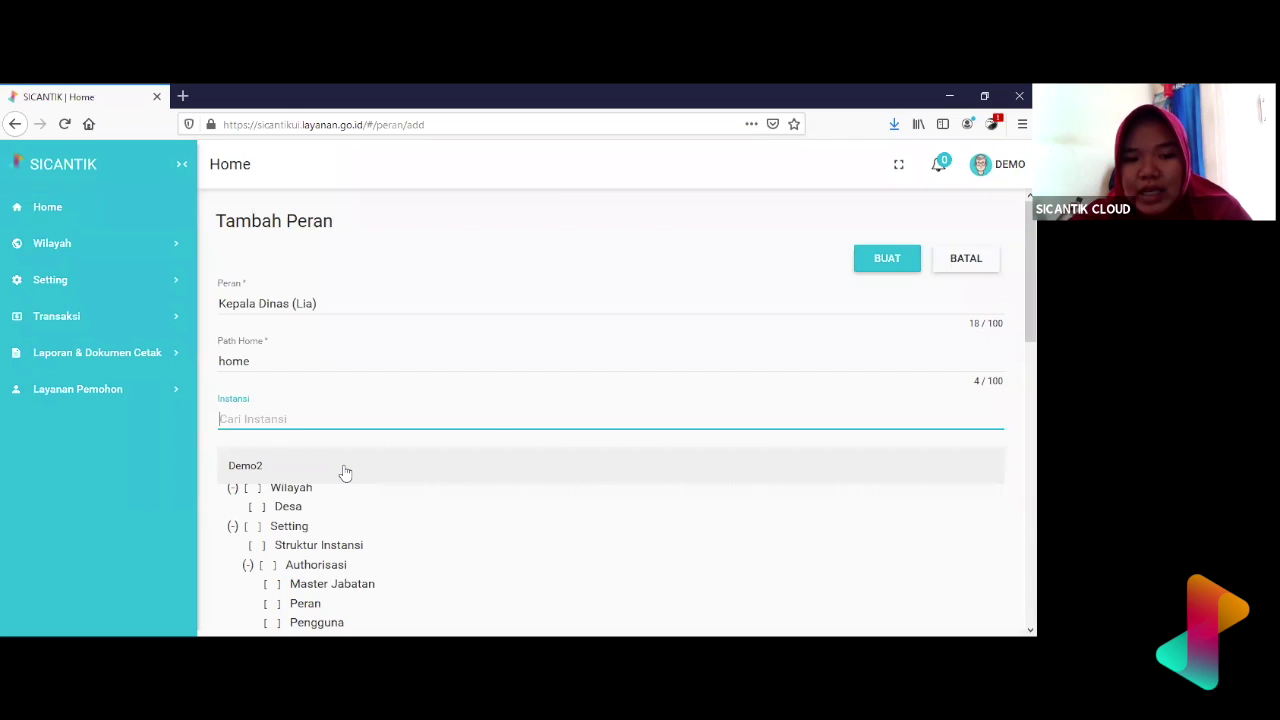
{"action": "left_click", "coordinate": [345, 472]}
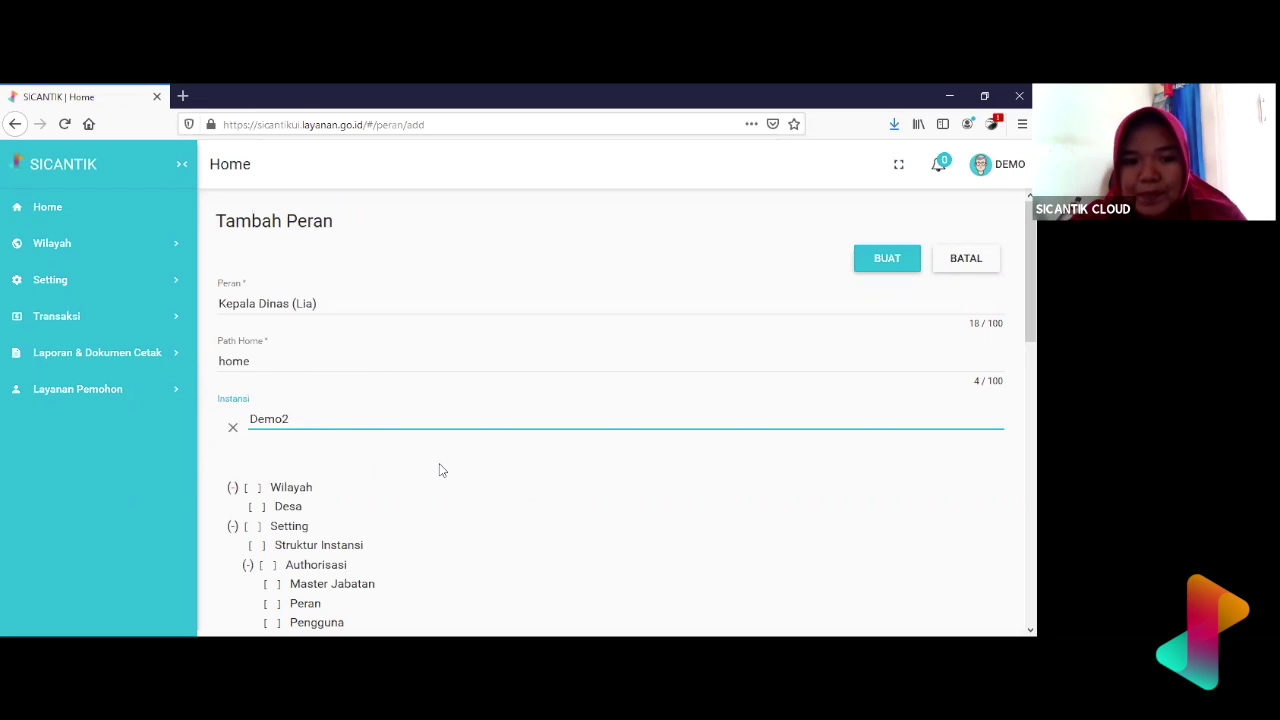
{"action": "scroll", "coordinate": [440, 469], "scroll_direction": "down", "scroll_amount": 1}
{"action": "scroll", "coordinate": [440, 469], "scroll_direction": "up", "scroll_amount": 1}
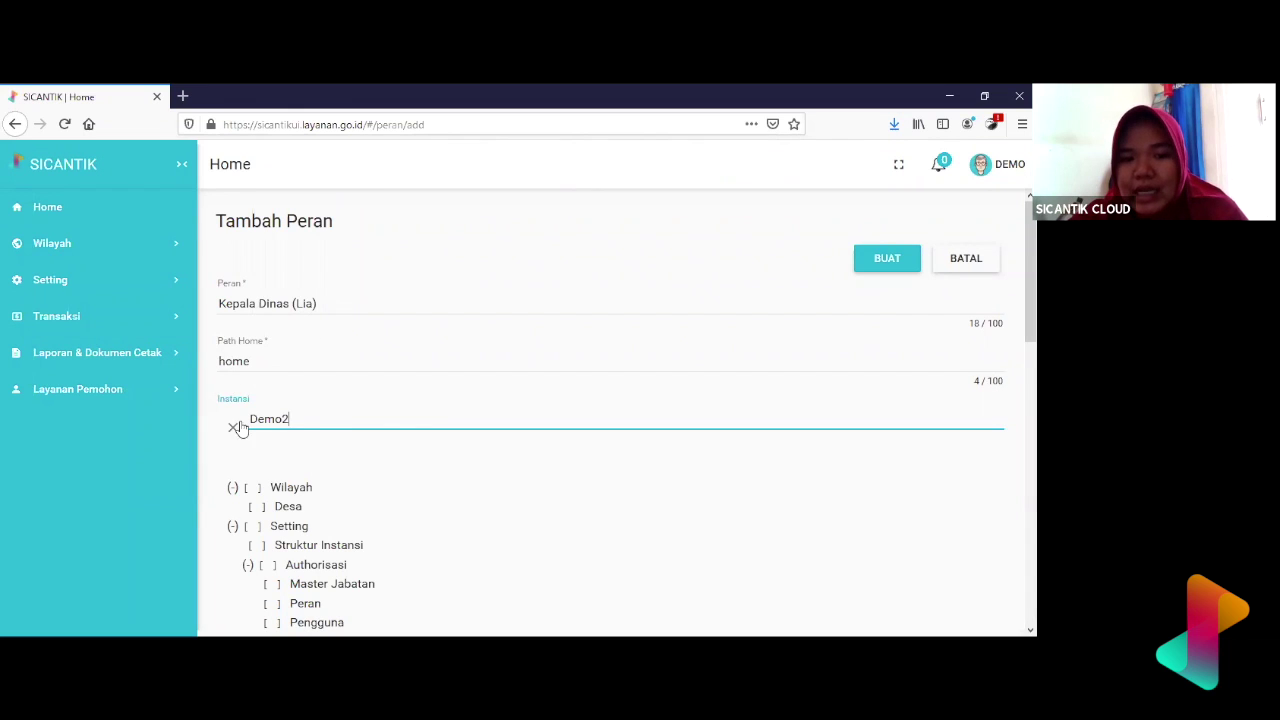
{"action": "scroll", "coordinate": [386, 450], "scroll_direction": "down", "scroll_amount": 1}
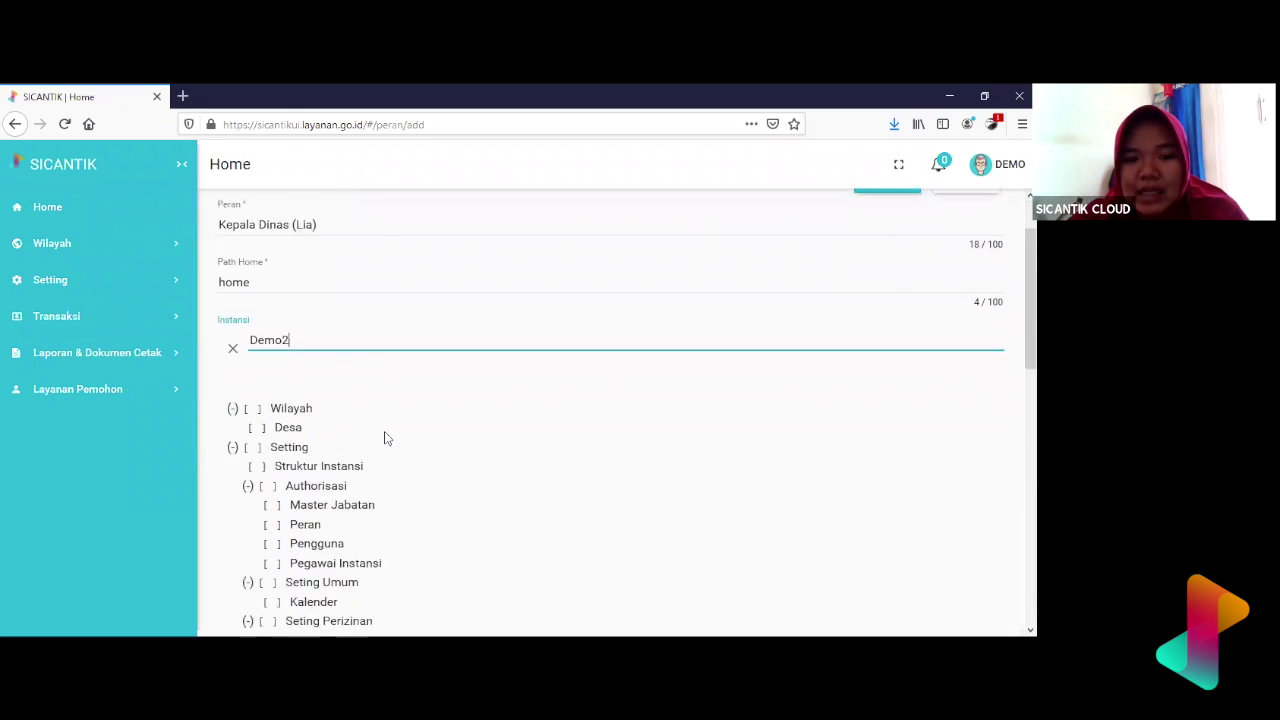
{"action": "scroll", "coordinate": [386, 438], "scroll_direction": "down", "scroll_amount": 3}
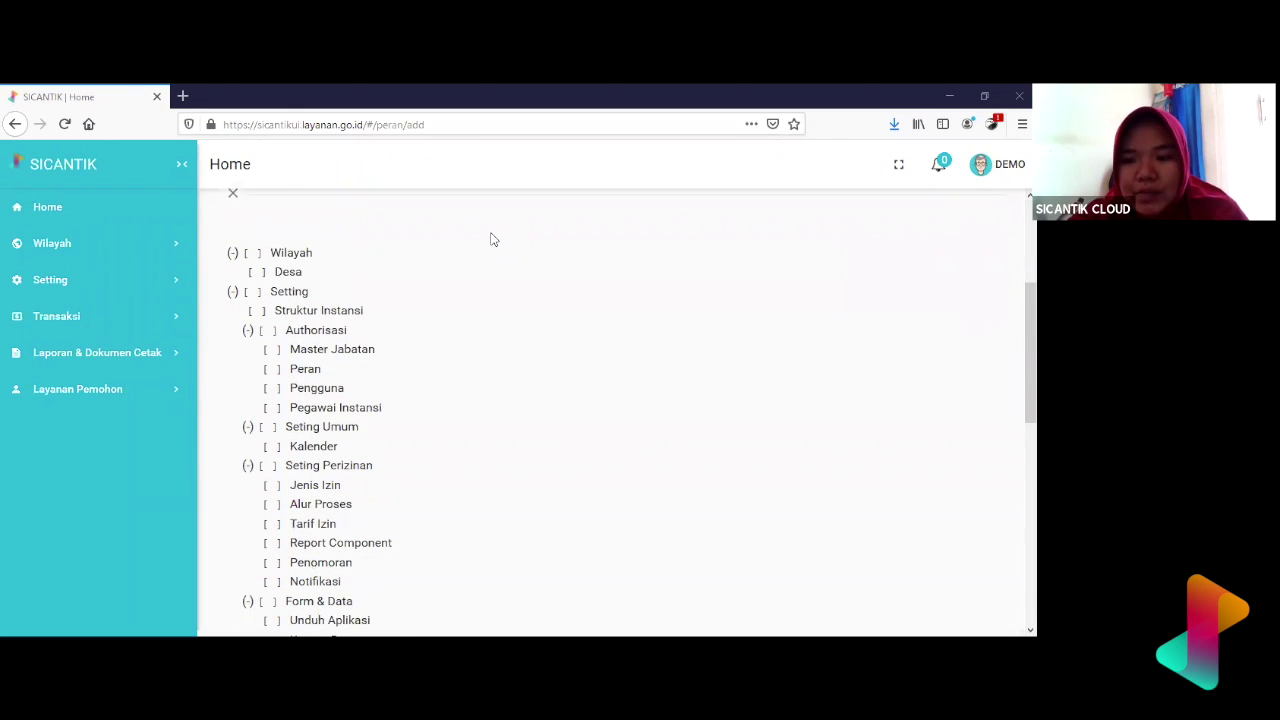
{"action": "scroll", "coordinate": [437, 309], "scroll_direction": "down", "scroll_amount": 1}
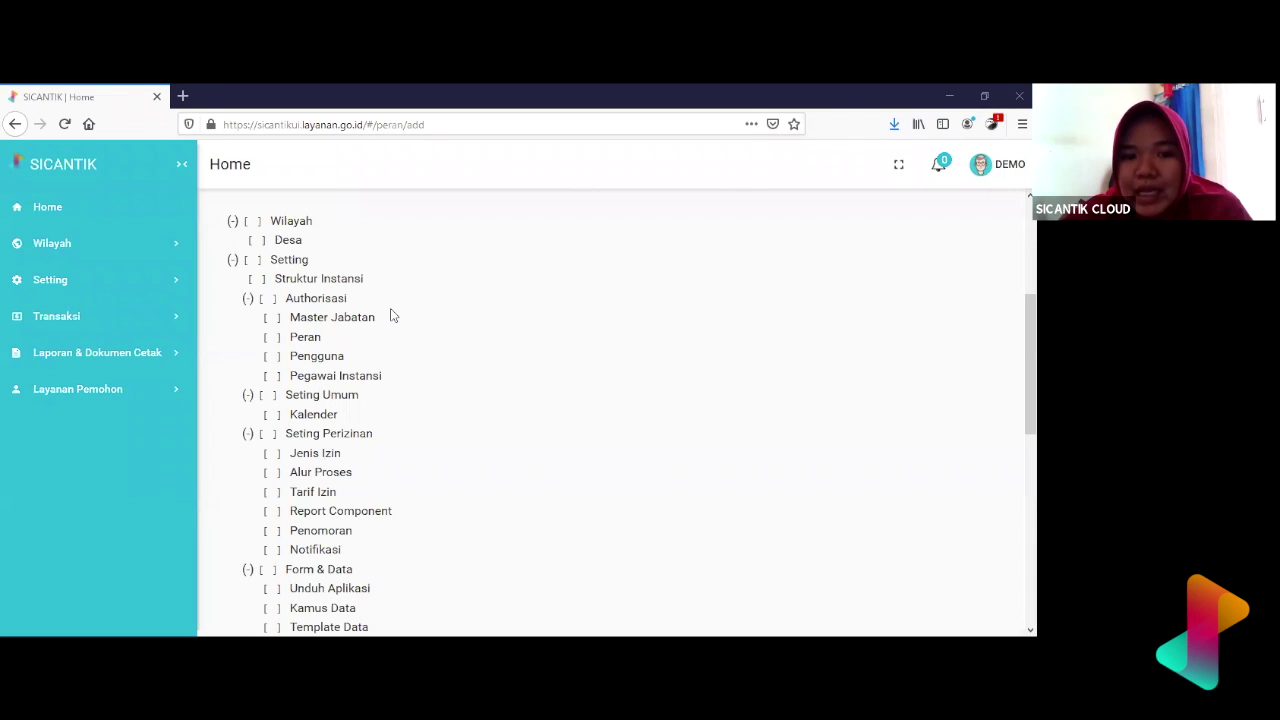
{"action": "scroll", "coordinate": [392, 316], "scroll_direction": "up", "scroll_amount": 2}
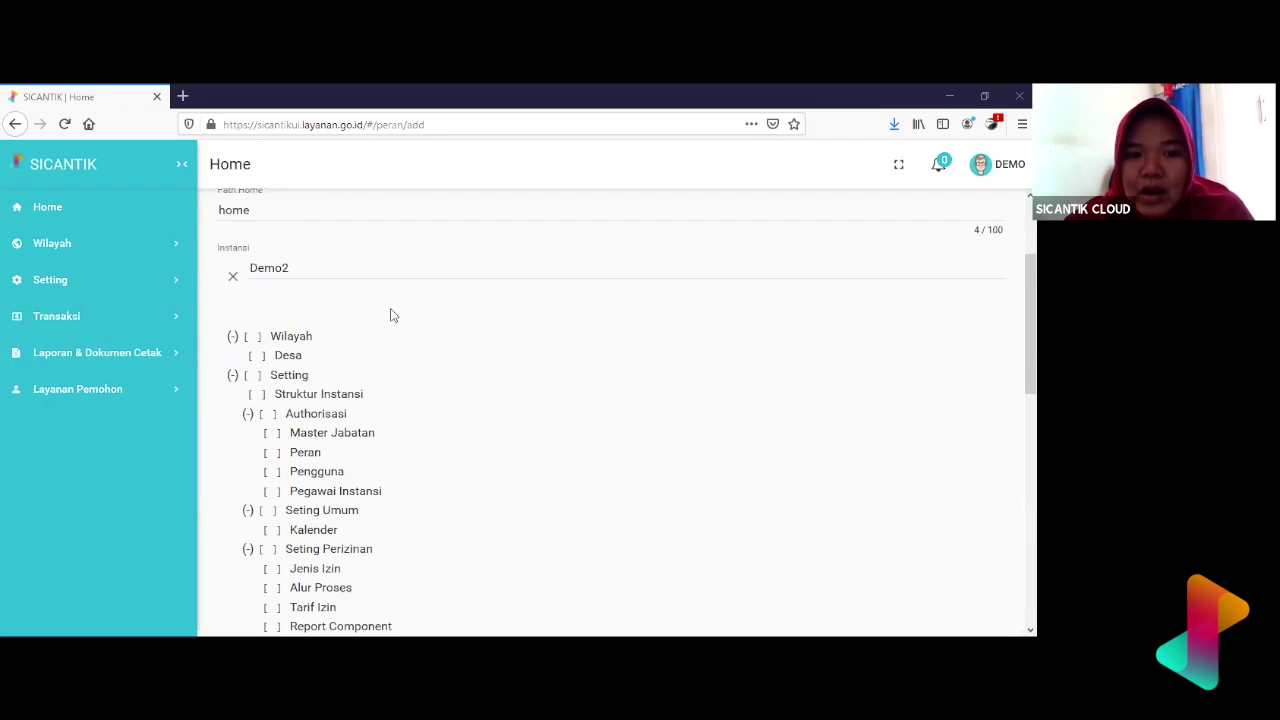
{"action": "scroll", "coordinate": [391, 314], "scroll_direction": "up", "scroll_amount": 3}
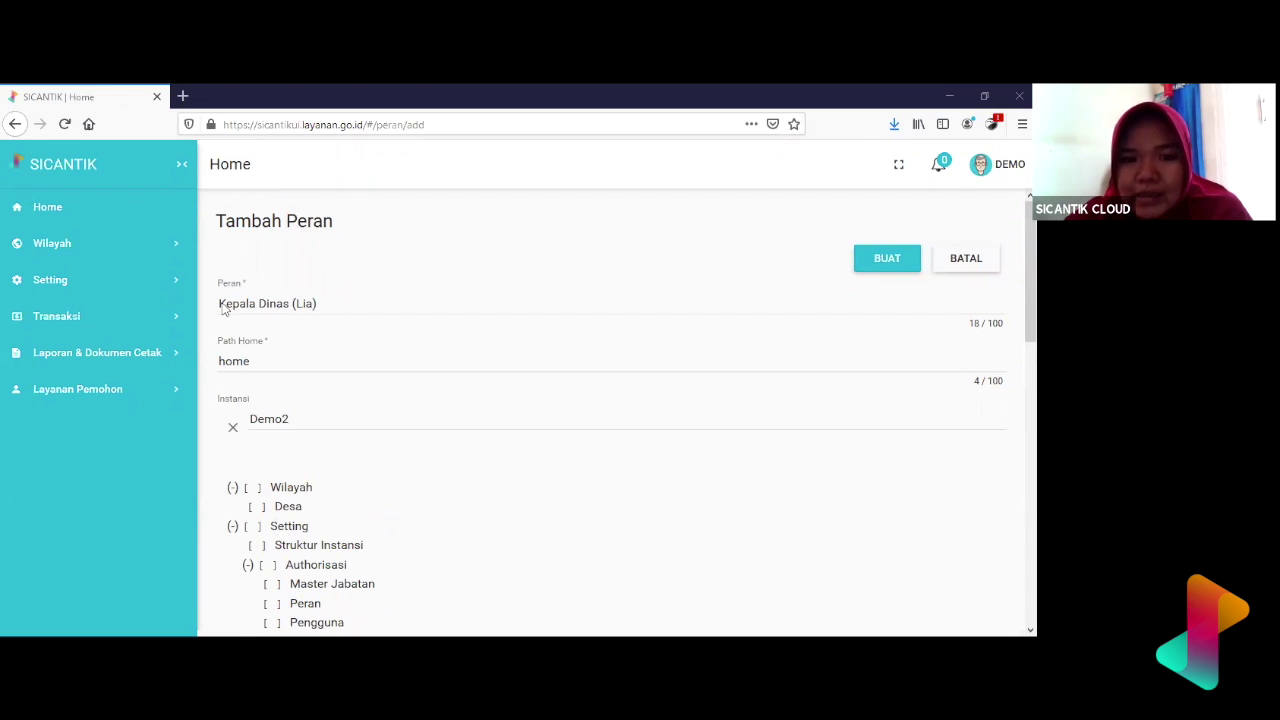
{"action": "scroll", "coordinate": [420, 403], "scroll_direction": "down", "scroll_amount": 5}
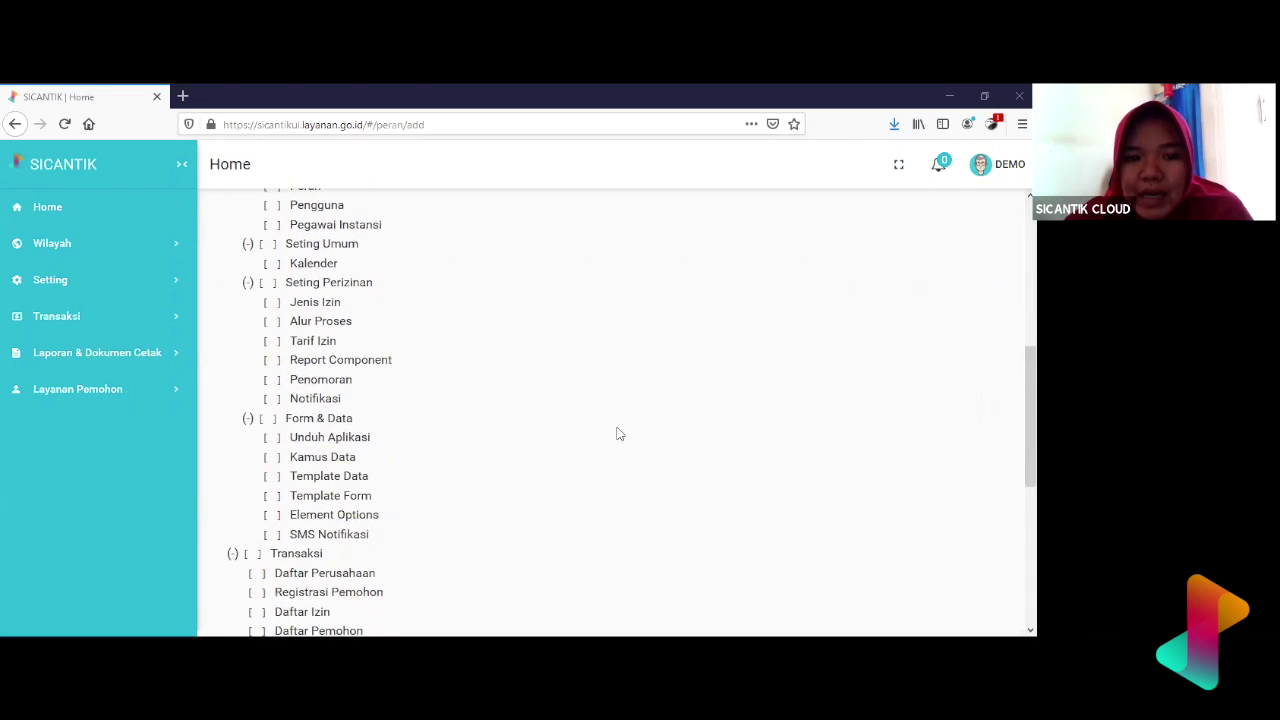
{"action": "scroll", "coordinate": [617, 433], "scroll_direction": "up", "scroll_amount": 2}
{"action": "scroll", "coordinate": [617, 433], "scroll_direction": "down", "scroll_amount": 3}
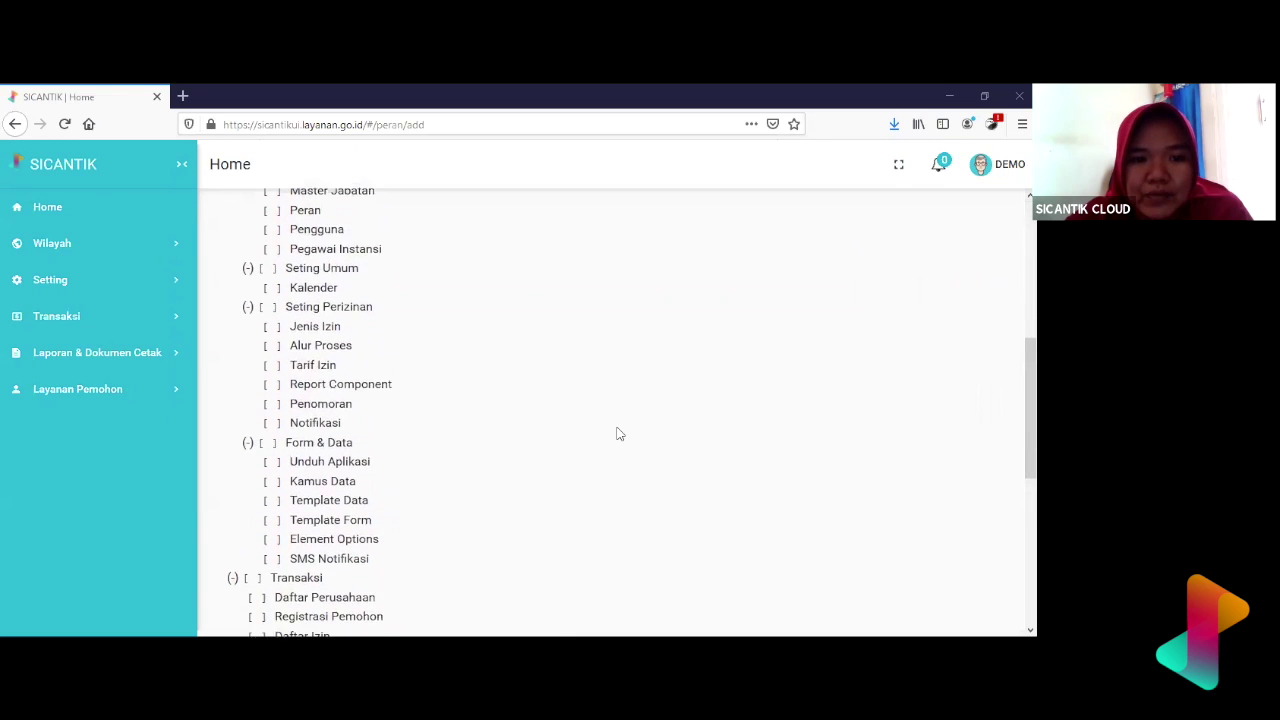
{"action": "scroll", "coordinate": [617, 433], "scroll_direction": "down", "scroll_amount": 2}
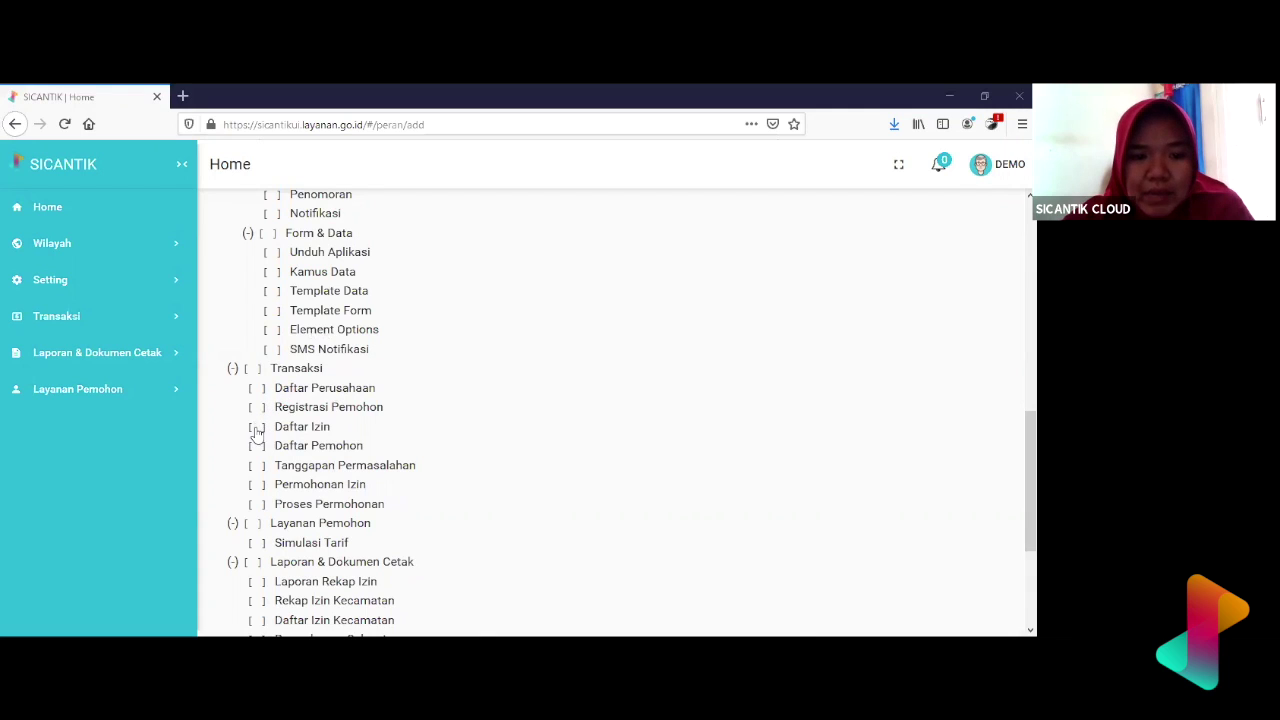
- Grant the role the Proses Permohonan permission under Transaksi
{"action": "left_click", "coordinate": [258, 505]}
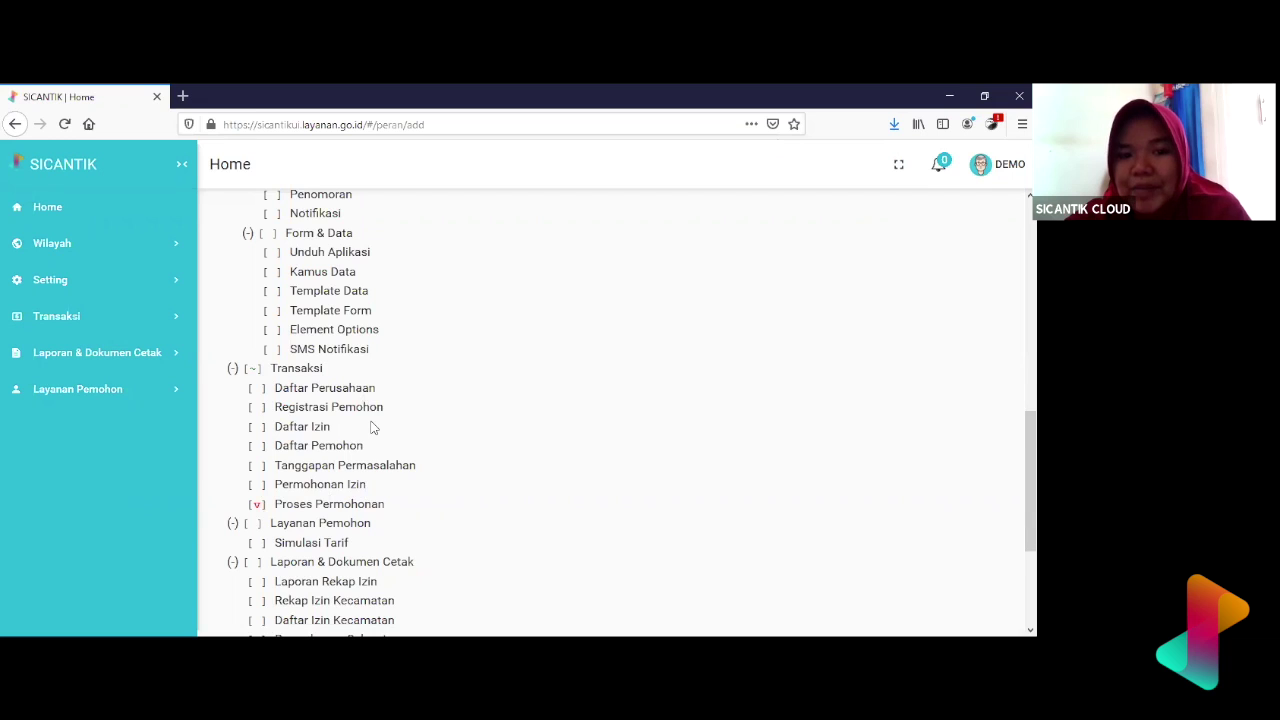
{"action": "scroll", "coordinate": [371, 427], "scroll_direction": "down", "scroll_amount": 2}
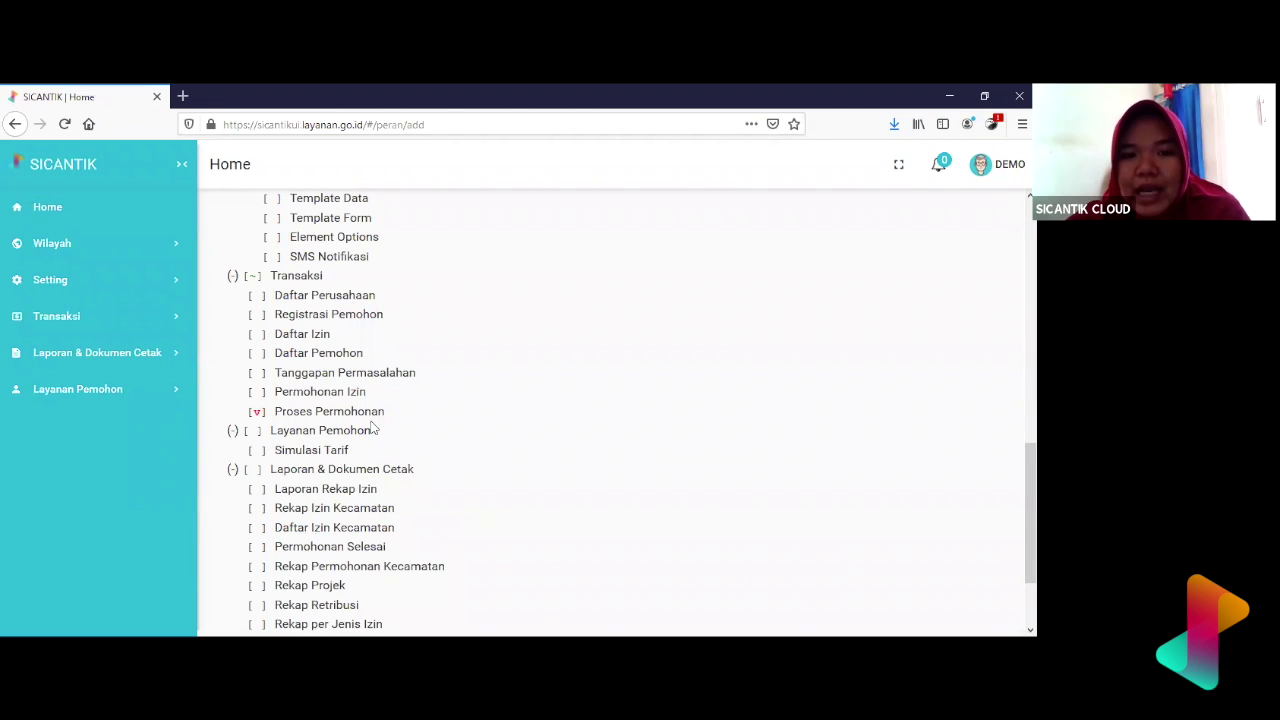
{"action": "scroll", "coordinate": [371, 428], "scroll_direction": "up", "scroll_amount": 5}
{"action": "scroll", "coordinate": [371, 428], "scroll_direction": "down", "scroll_amount": 5}
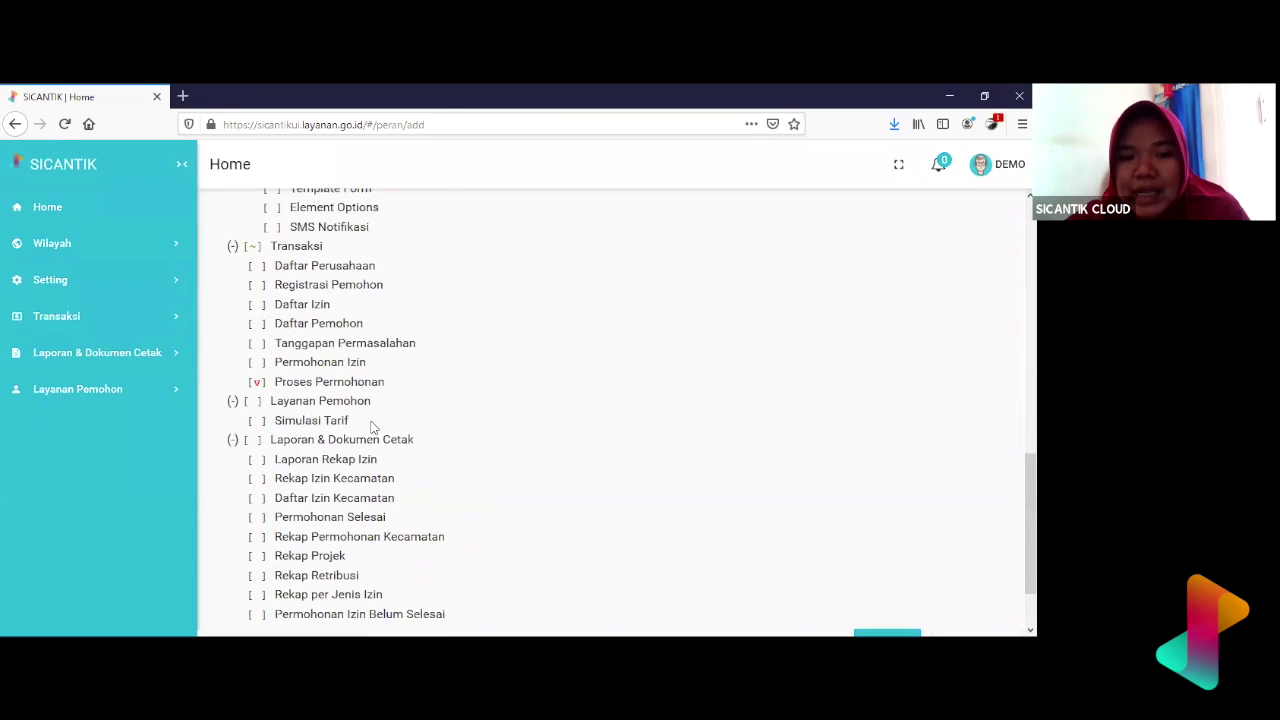
{"action": "scroll", "coordinate": [371, 428], "scroll_direction": "down", "scroll_amount": 1}
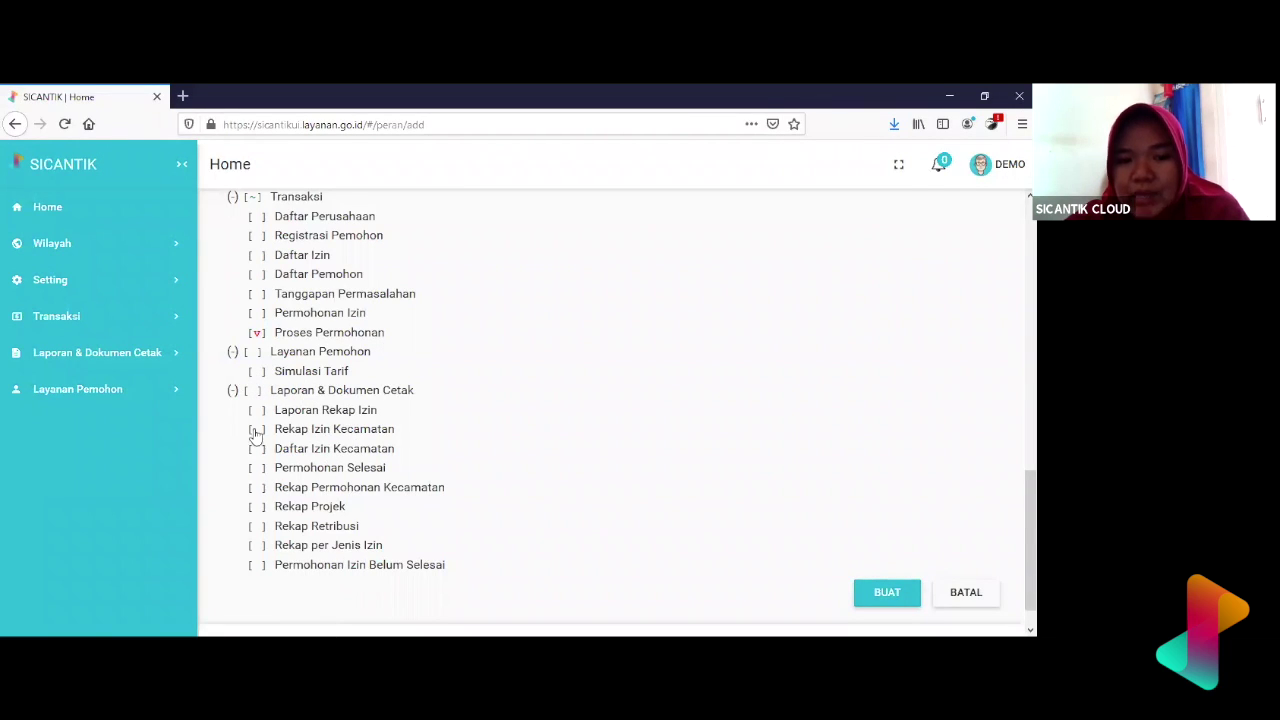
- Tick the whole Laporan & Dokumen Cetak permission group and review the permission tree
{"action": "left_click", "coordinate": [255, 392]}
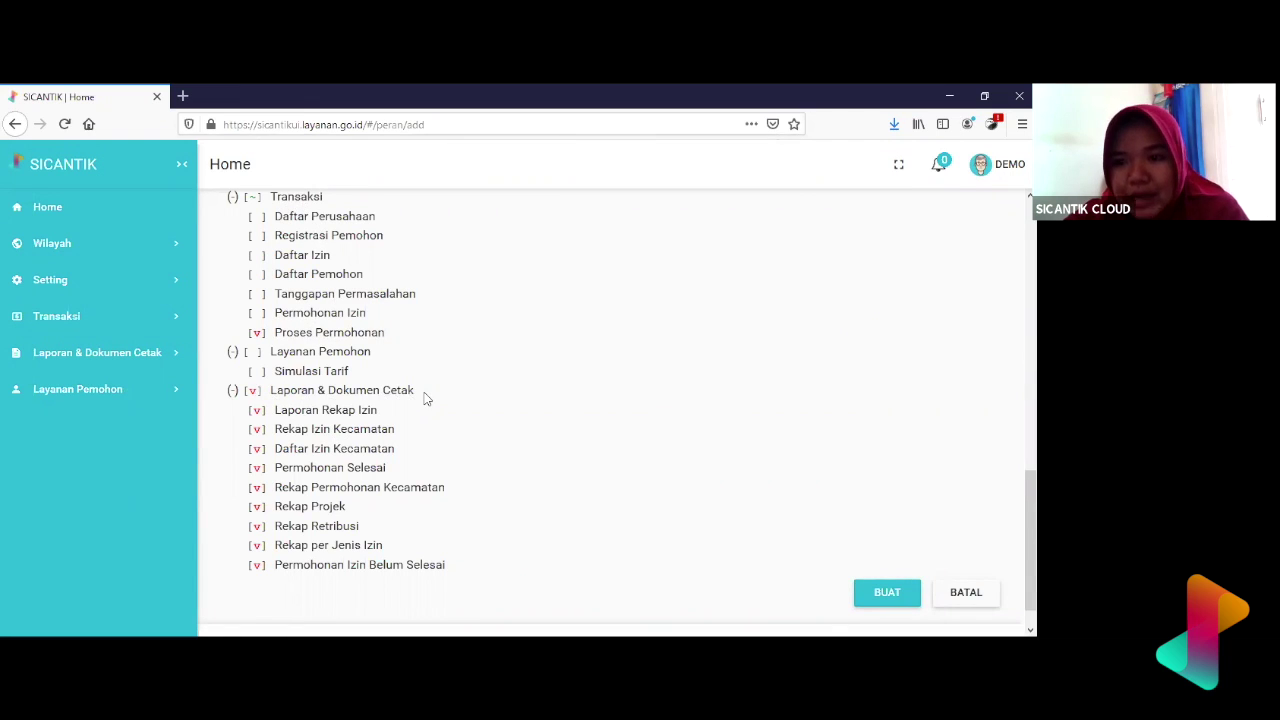
{"action": "scroll", "coordinate": [424, 398], "scroll_direction": "up", "scroll_amount": 2}
{"action": "scroll", "coordinate": [424, 398], "scroll_direction": "down", "scroll_amount": 1}
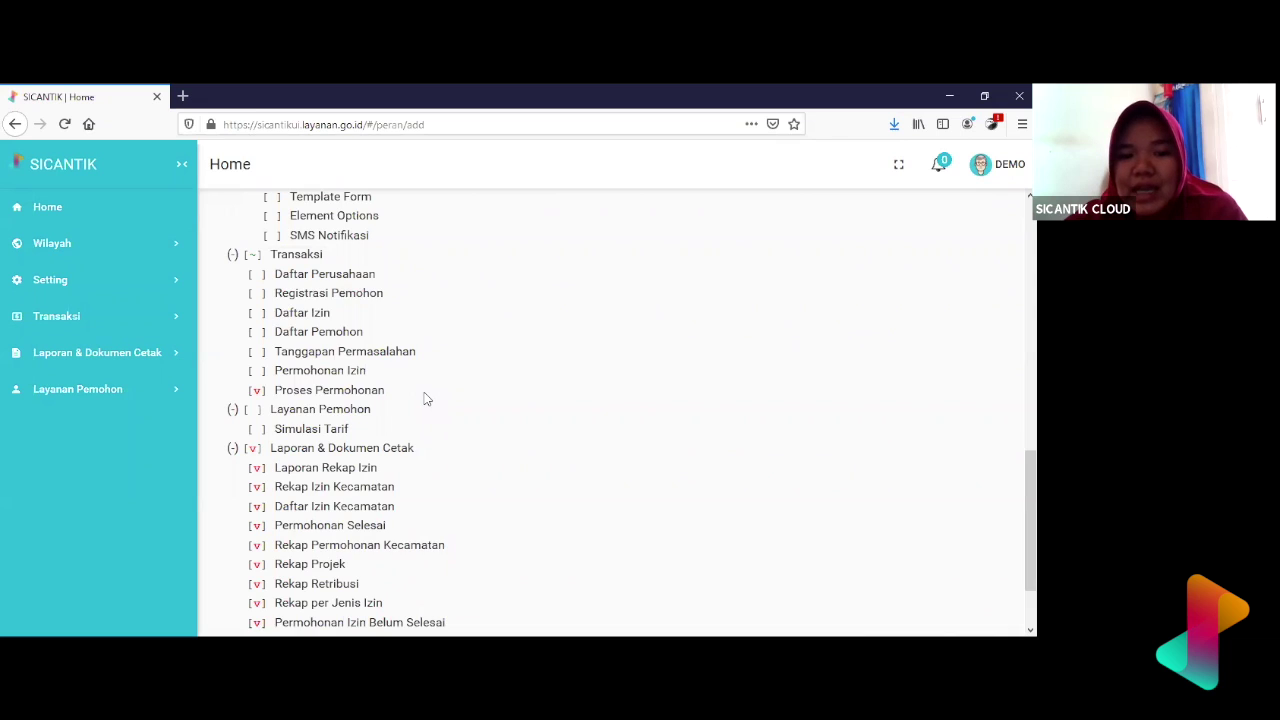
{"action": "scroll", "coordinate": [424, 398], "scroll_direction": "down", "scroll_amount": 2}
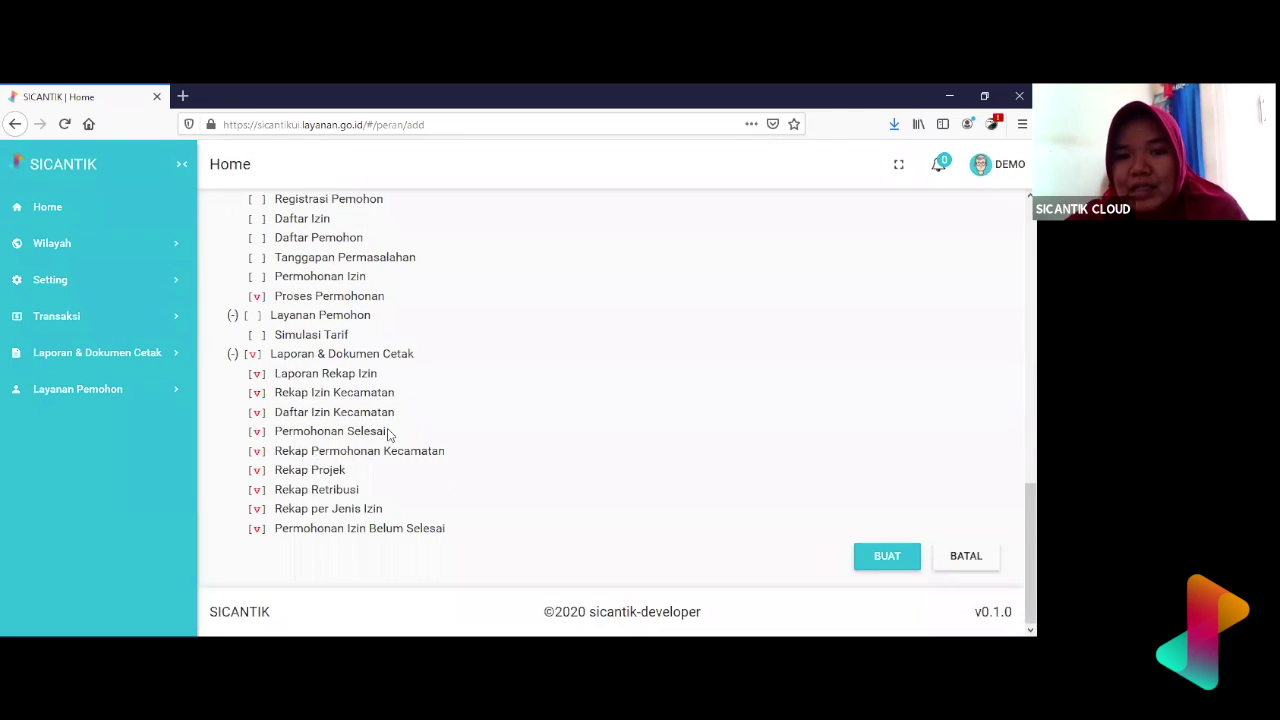
{"action": "scroll", "coordinate": [389, 434], "scroll_direction": "up", "scroll_amount": 5}
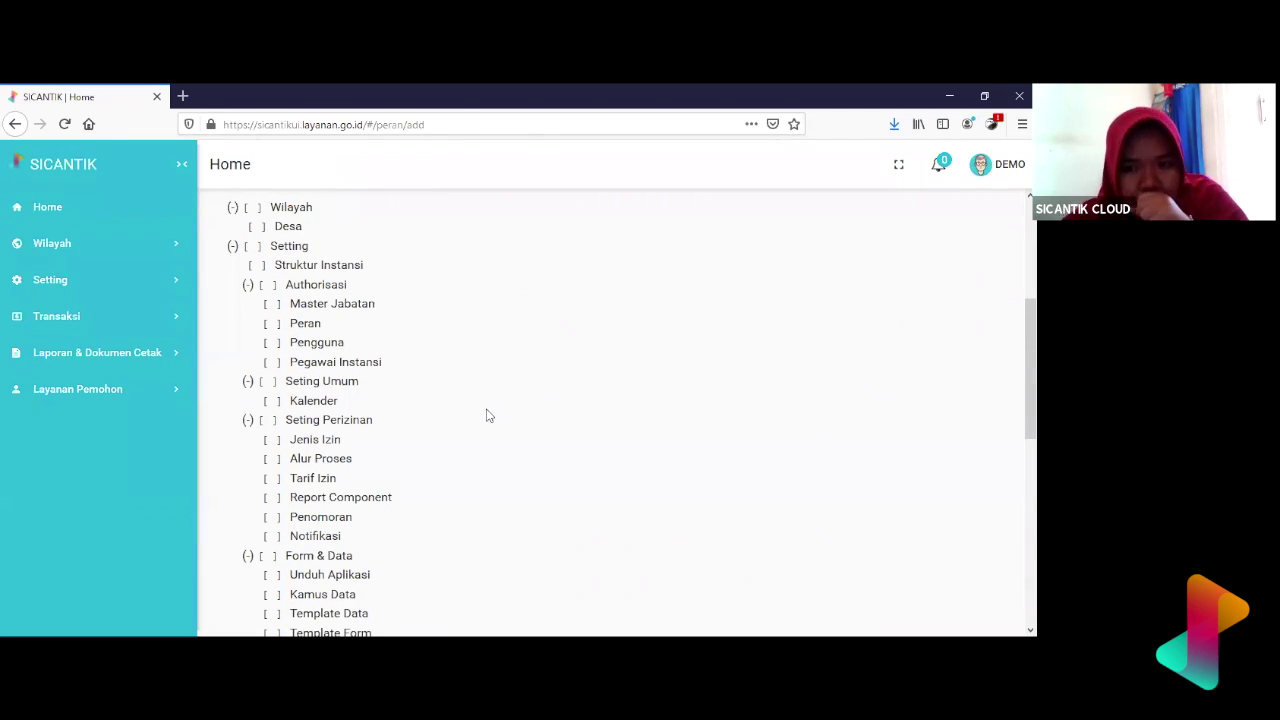
{"action": "scroll", "coordinate": [487, 415], "scroll_direction": "down", "scroll_amount": 10}
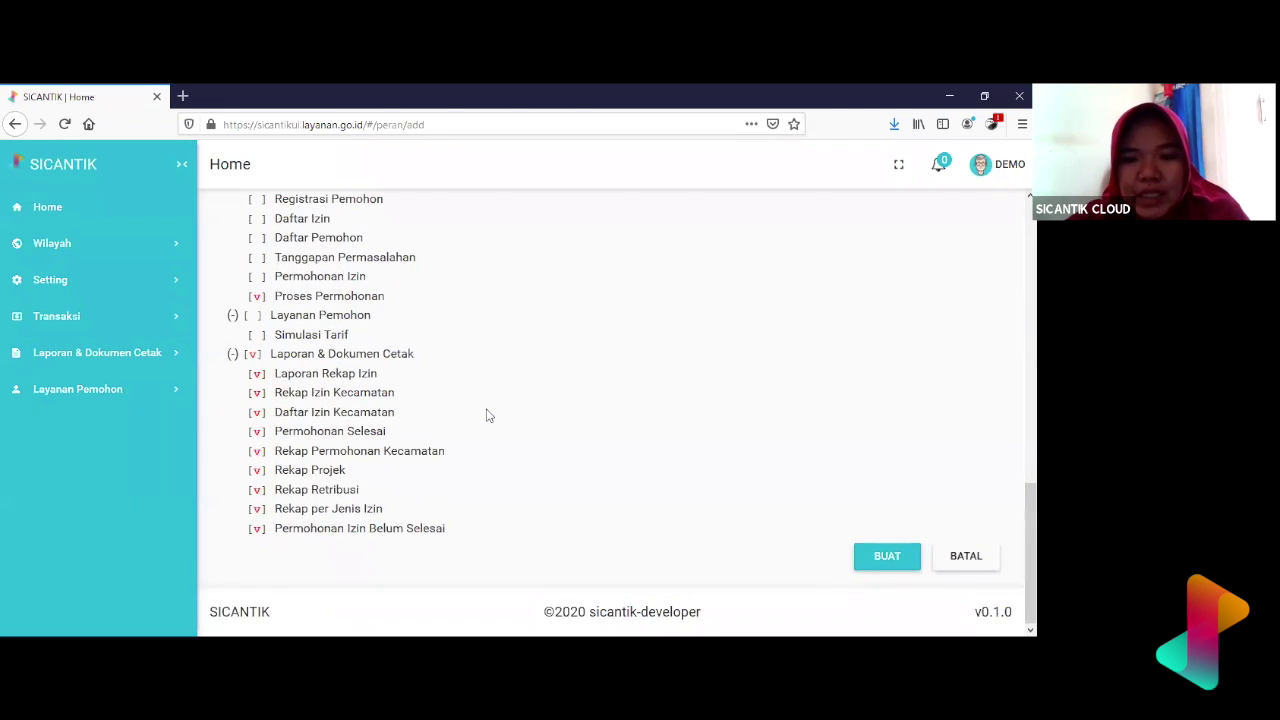
{"action": "scroll", "coordinate": [487, 413], "scroll_direction": "up", "scroll_amount": 15}
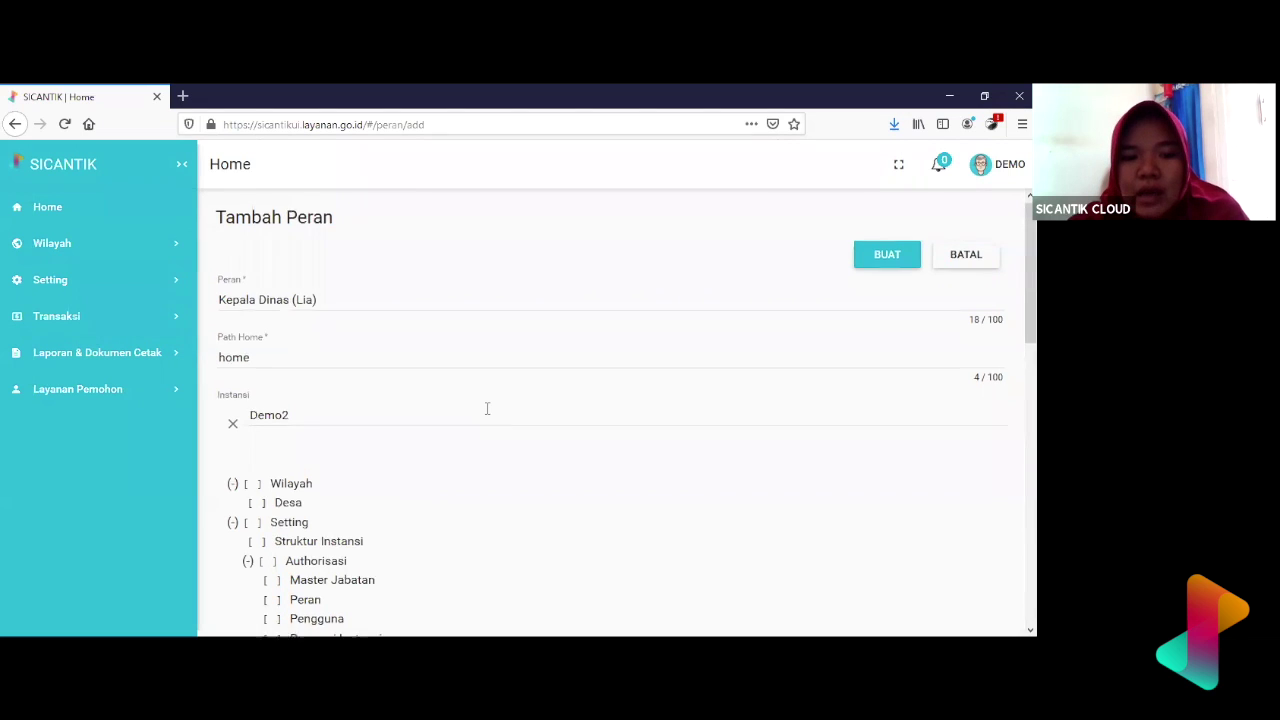
{"action": "scroll", "coordinate": [487, 410], "scroll_direction": "down", "scroll_amount": 15}
{"action": "scroll", "coordinate": [487, 415], "scroll_direction": "up", "scroll_amount": 15}
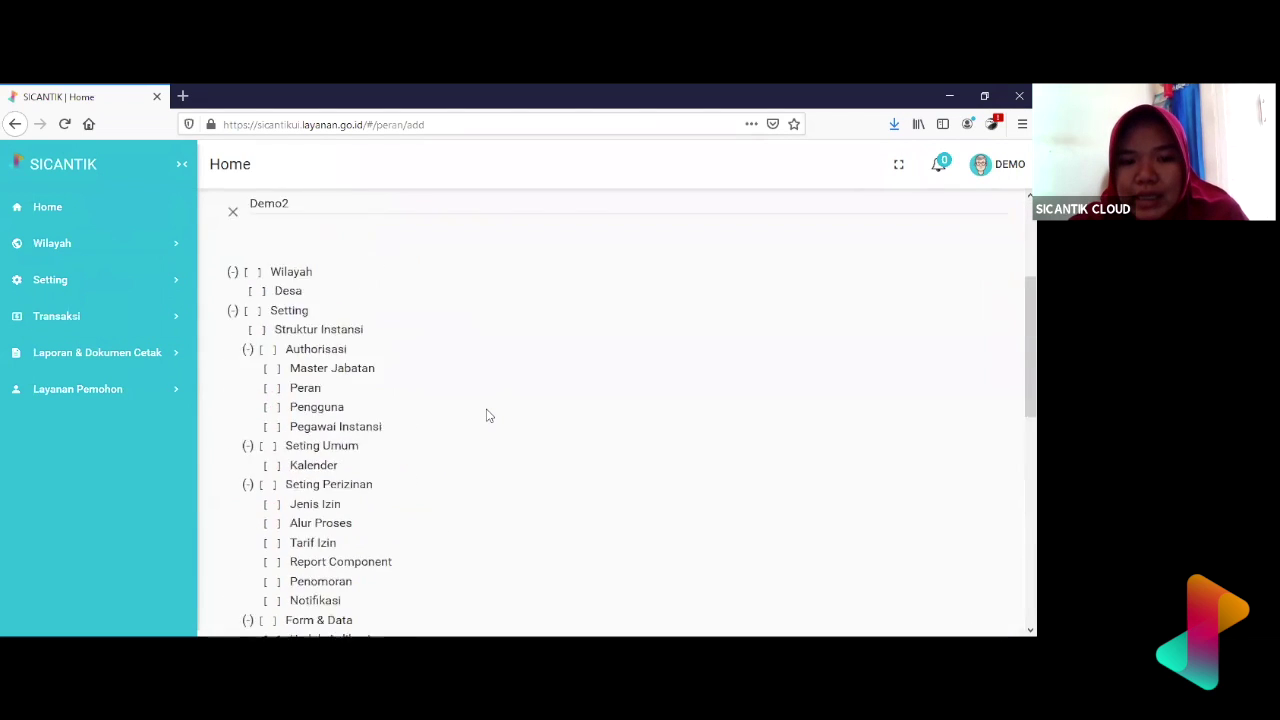
{"action": "scroll", "coordinate": [487, 415], "scroll_direction": "down", "scroll_amount": 3}
{"action": "scroll", "coordinate": [487, 415], "scroll_direction": "down", "scroll_amount": 6}
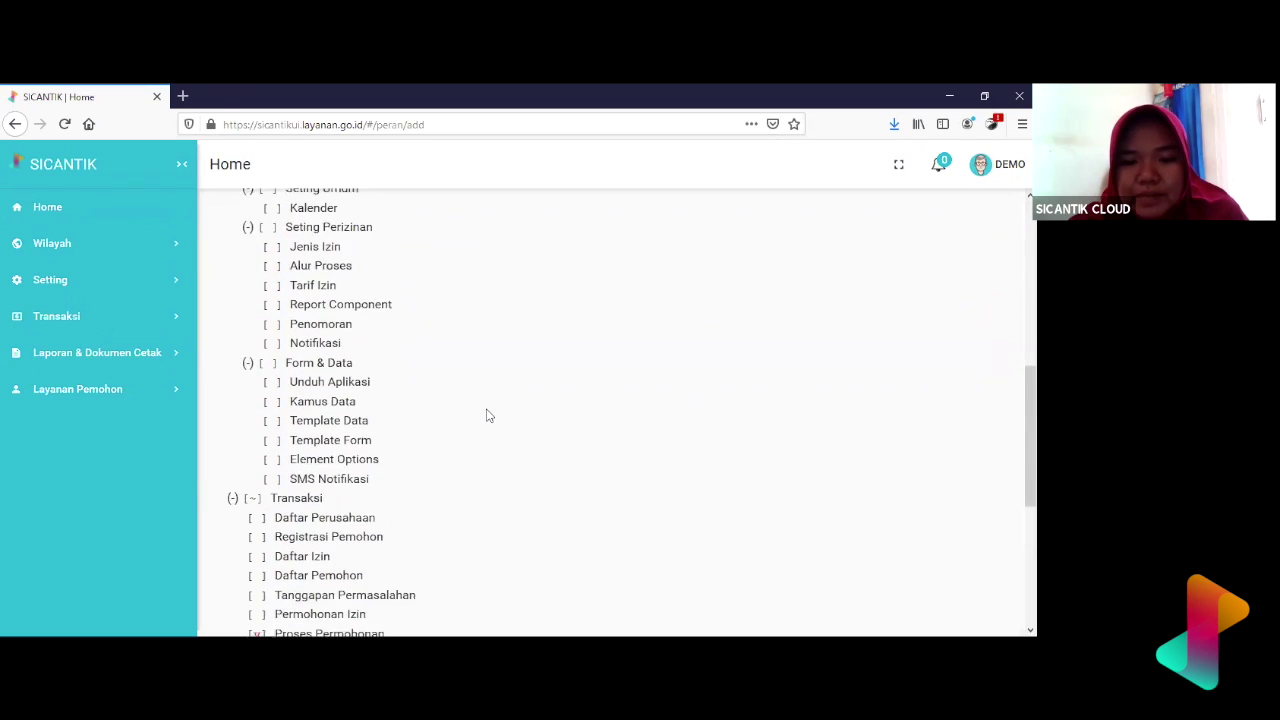
{"action": "scroll", "coordinate": [488, 415], "scroll_direction": "up", "scroll_amount": 1}
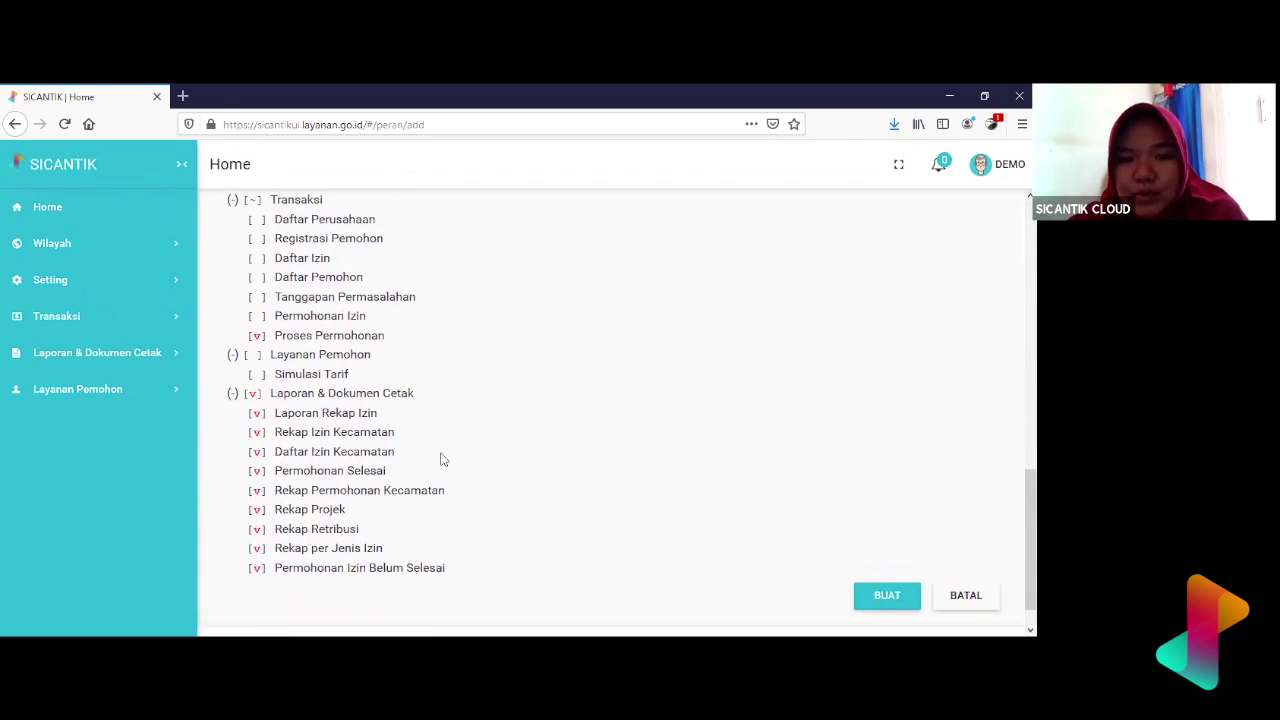
- Save the Kepala Dinas role with BUAT and return to Setting > Authorisasi
{"action": "left_click", "coordinate": [885, 597]}
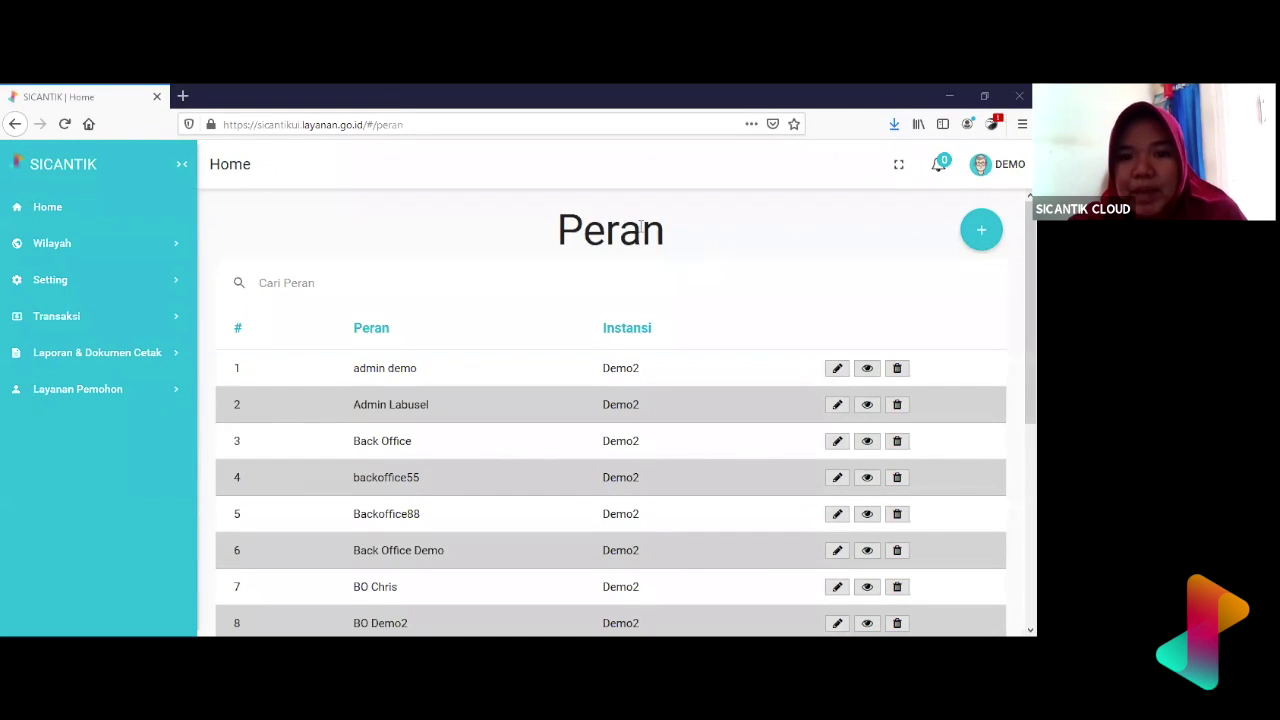
{"action": "double_click", "coordinate": [610, 230]}
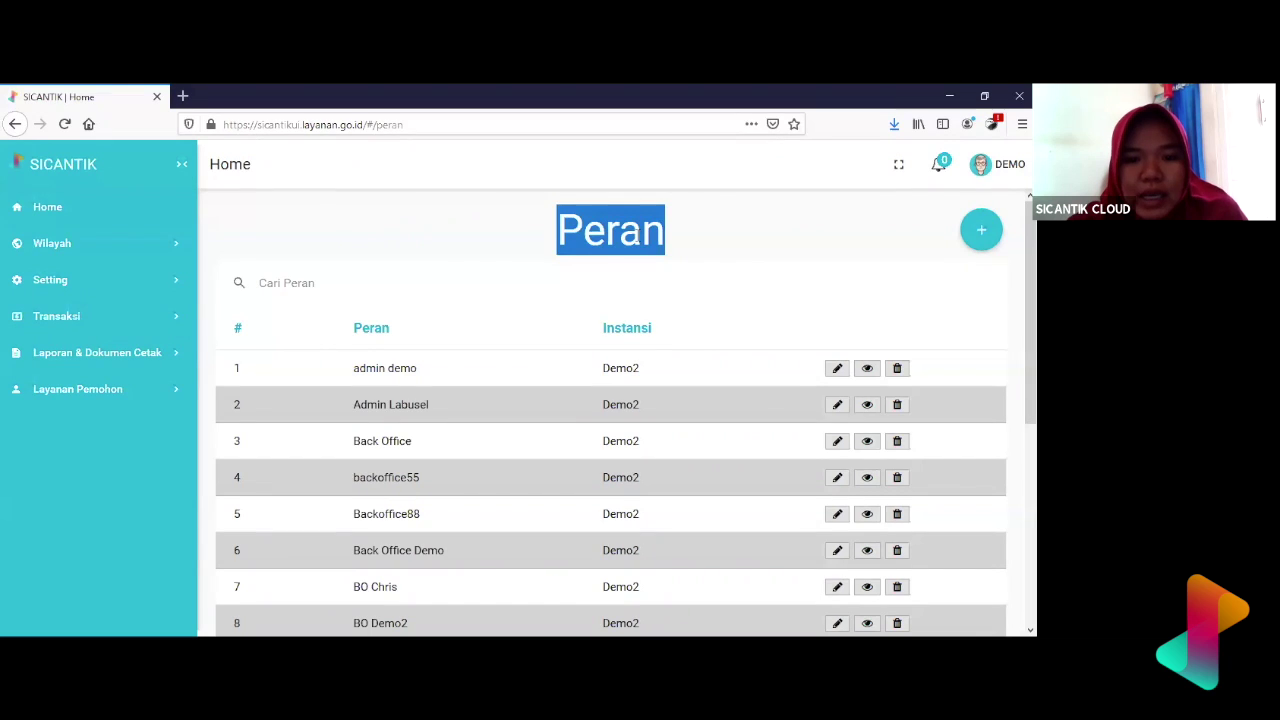
{"action": "left_click", "coordinate": [126, 281]}
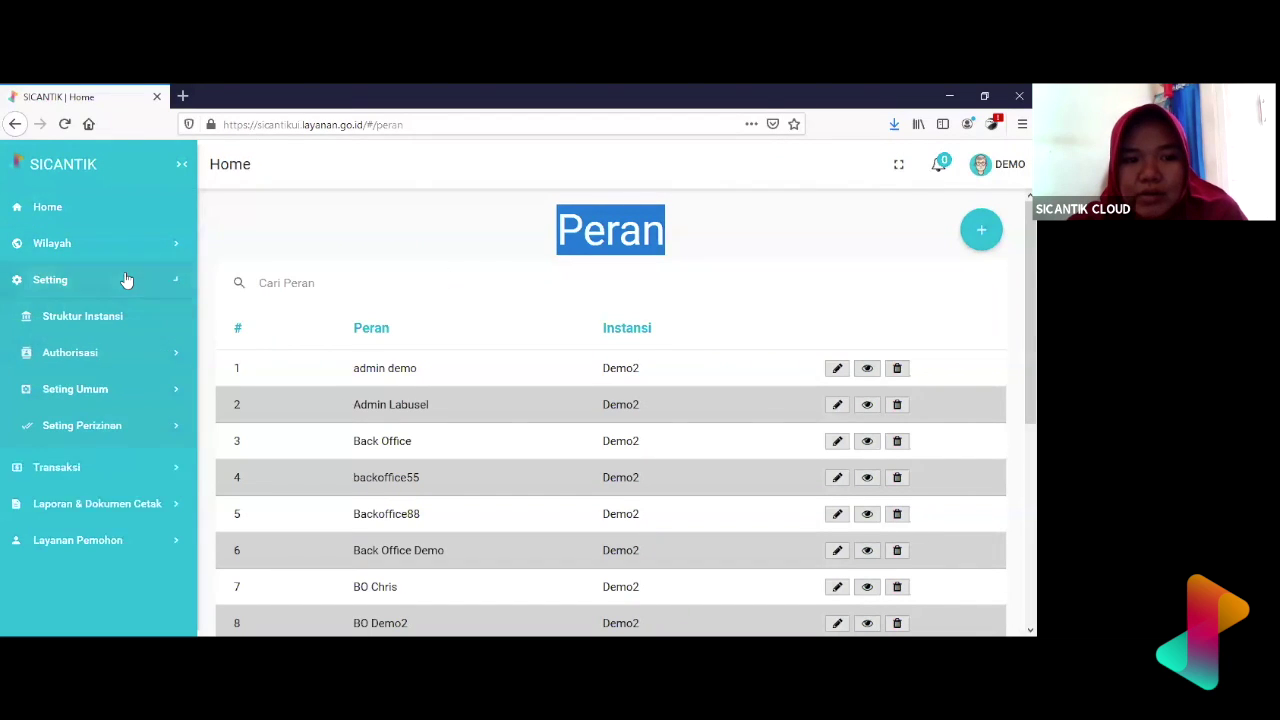
{"action": "left_click", "coordinate": [121, 363]}
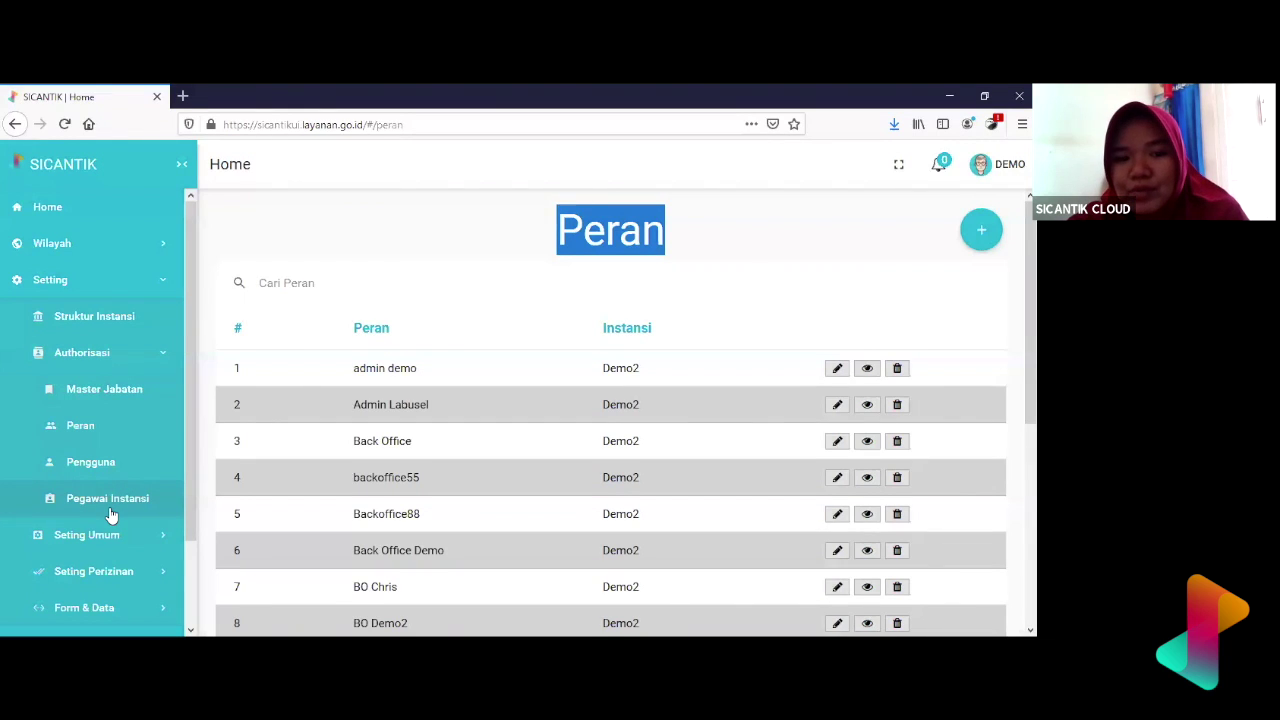
{"action": "left_click", "coordinate": [249, 283]}
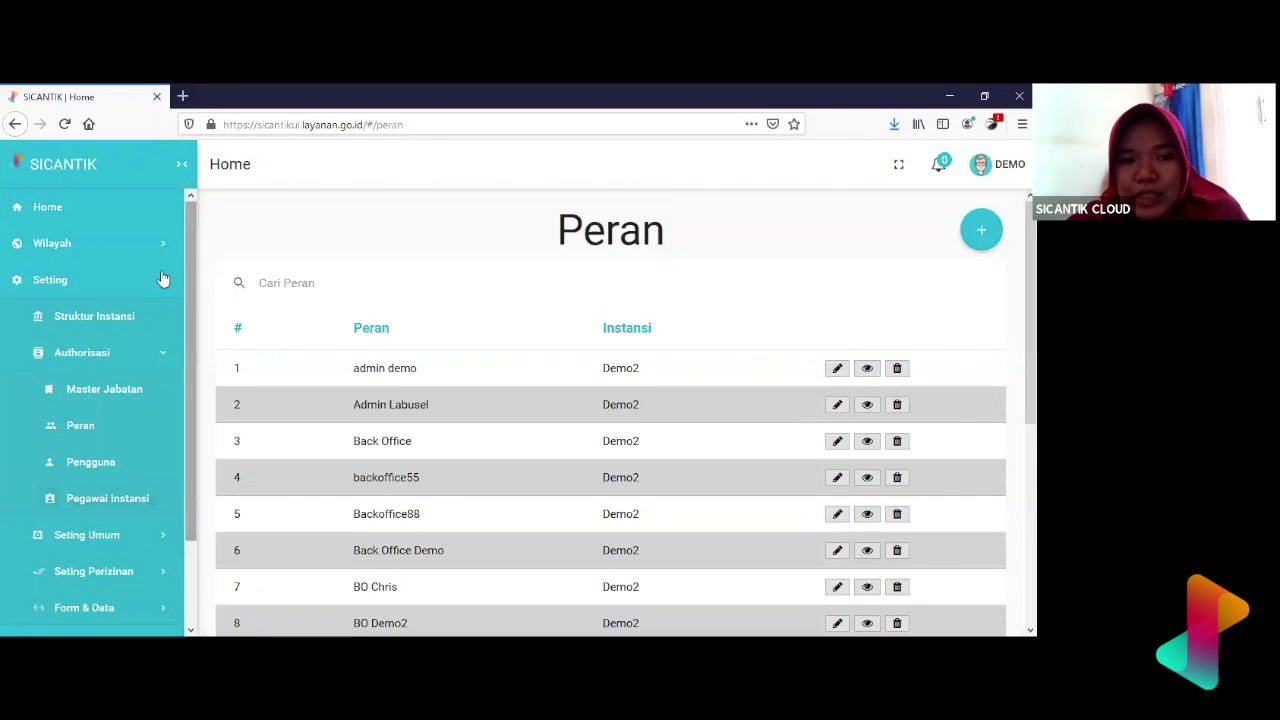
- Open Pegawai Instansi and browse the agency employee table
{"action": "left_click", "coordinate": [108, 502]}
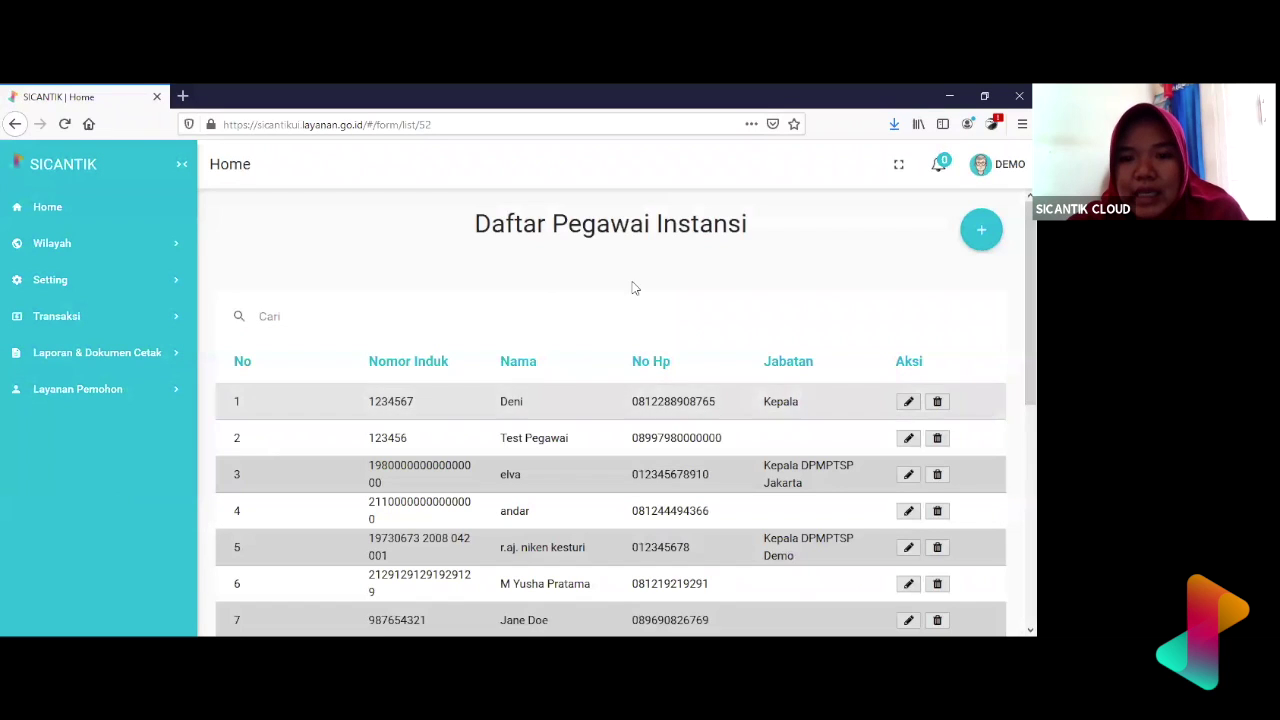
{"action": "scroll", "coordinate": [637, 281], "scroll_direction": "down", "scroll_amount": 4}
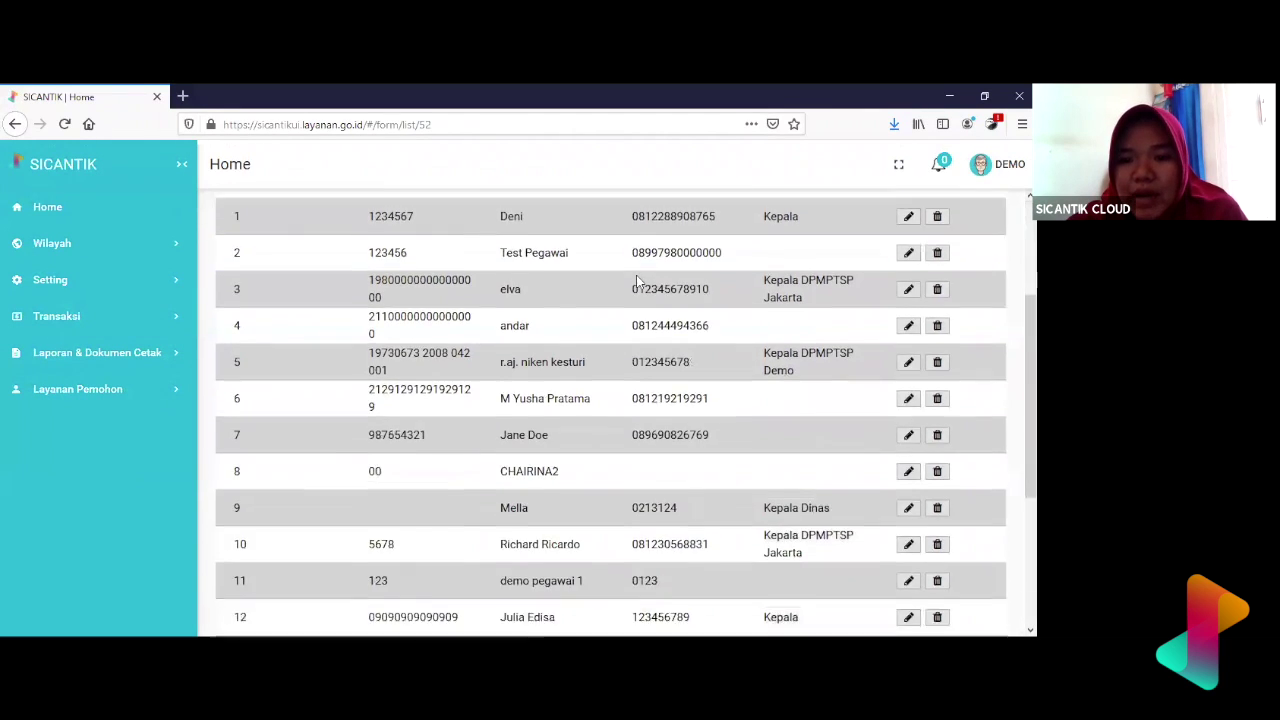
{"action": "scroll", "coordinate": [637, 281], "scroll_direction": "up", "scroll_amount": 2}
{"action": "scroll", "coordinate": [637, 281], "scroll_direction": "up", "scroll_amount": 3}
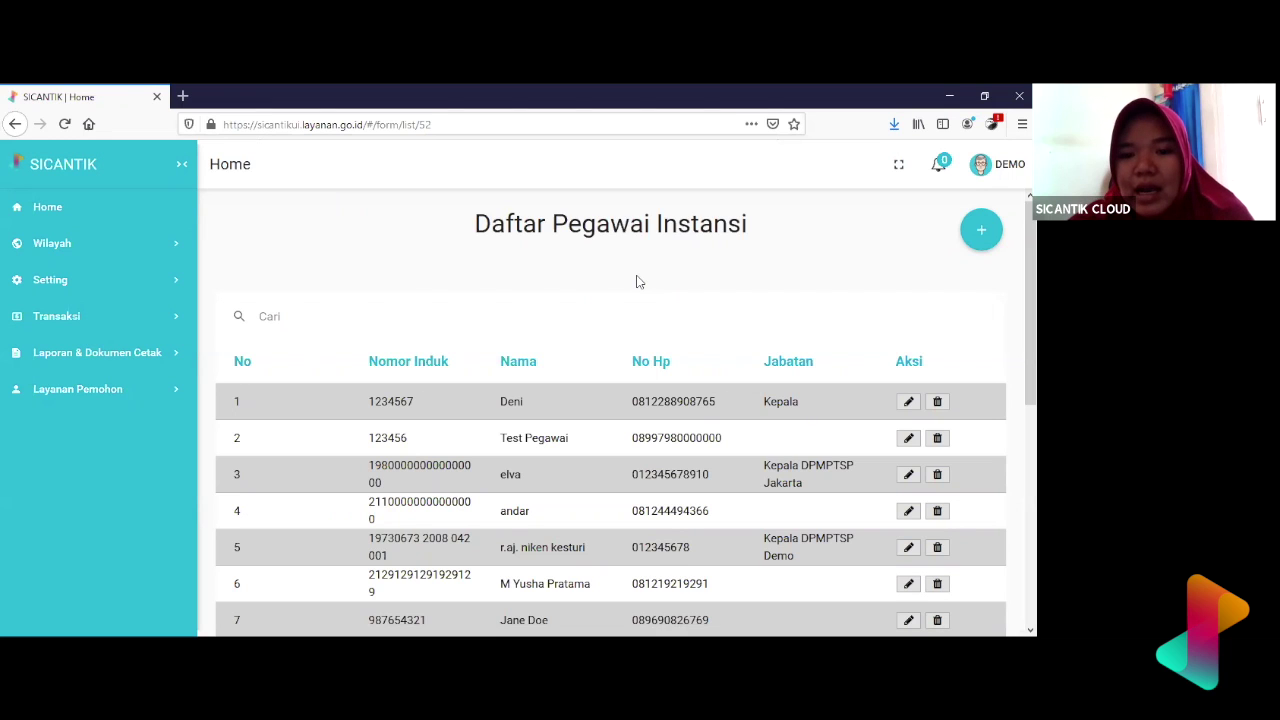
{"action": "scroll", "coordinate": [637, 281], "scroll_direction": "down", "scroll_amount": 3}
{"action": "scroll", "coordinate": [637, 281], "scroll_direction": "up", "scroll_amount": 3}
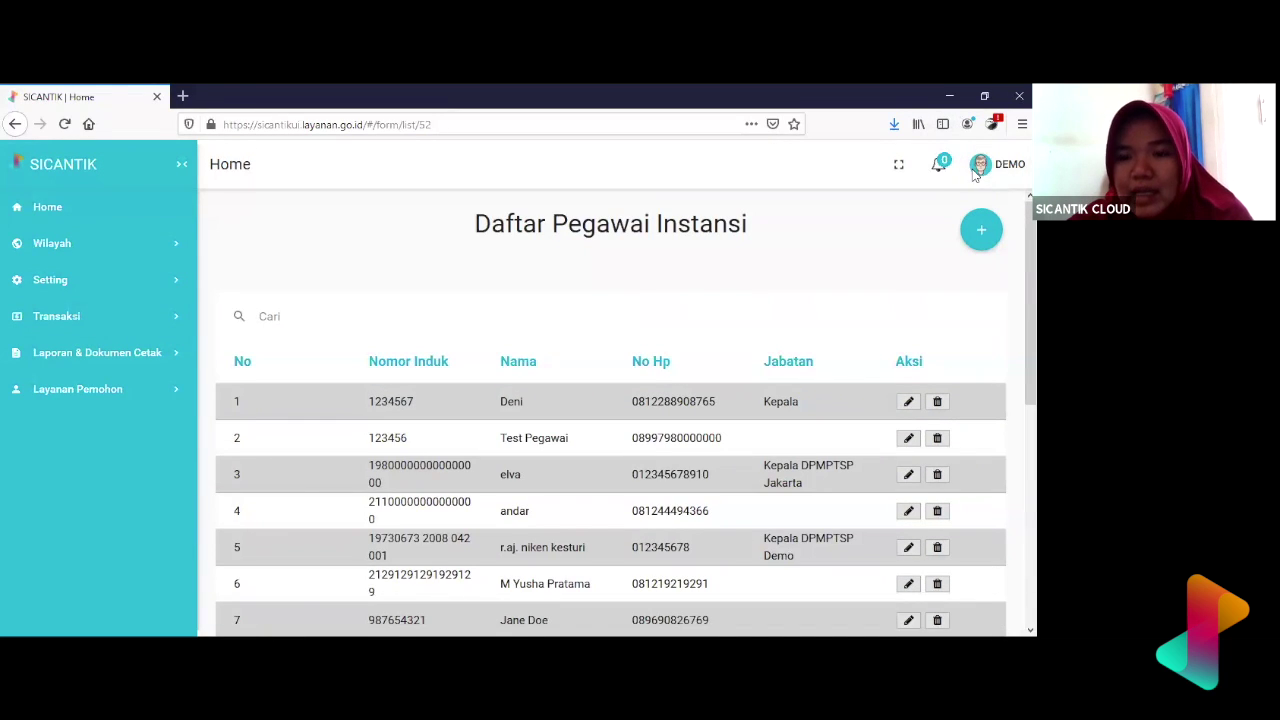
- Start a new agency employee, review both form tabs, and return to DATA PRIBADI
{"action": "left_click", "coordinate": [995, 236]}
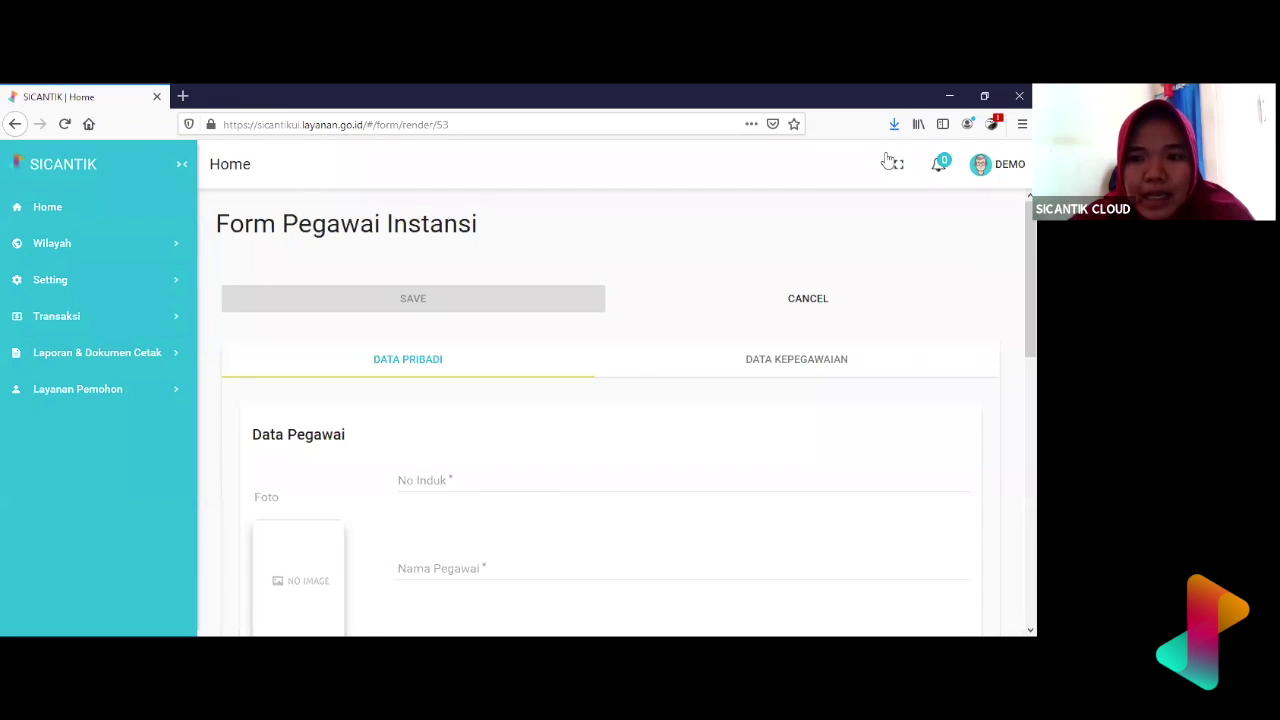
{"action": "scroll", "coordinate": [617, 317], "scroll_direction": "down", "scroll_amount": 3}
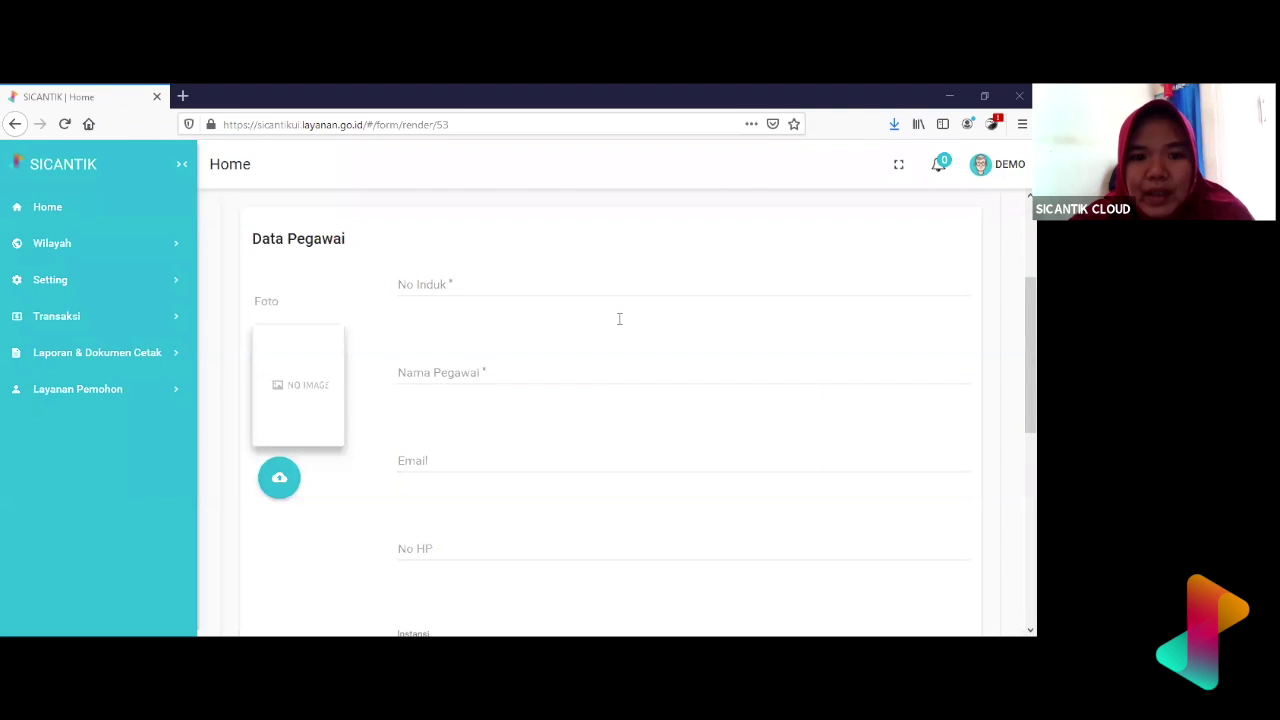
{"action": "scroll", "coordinate": [649, 263], "scroll_direction": "up", "scroll_amount": 3}
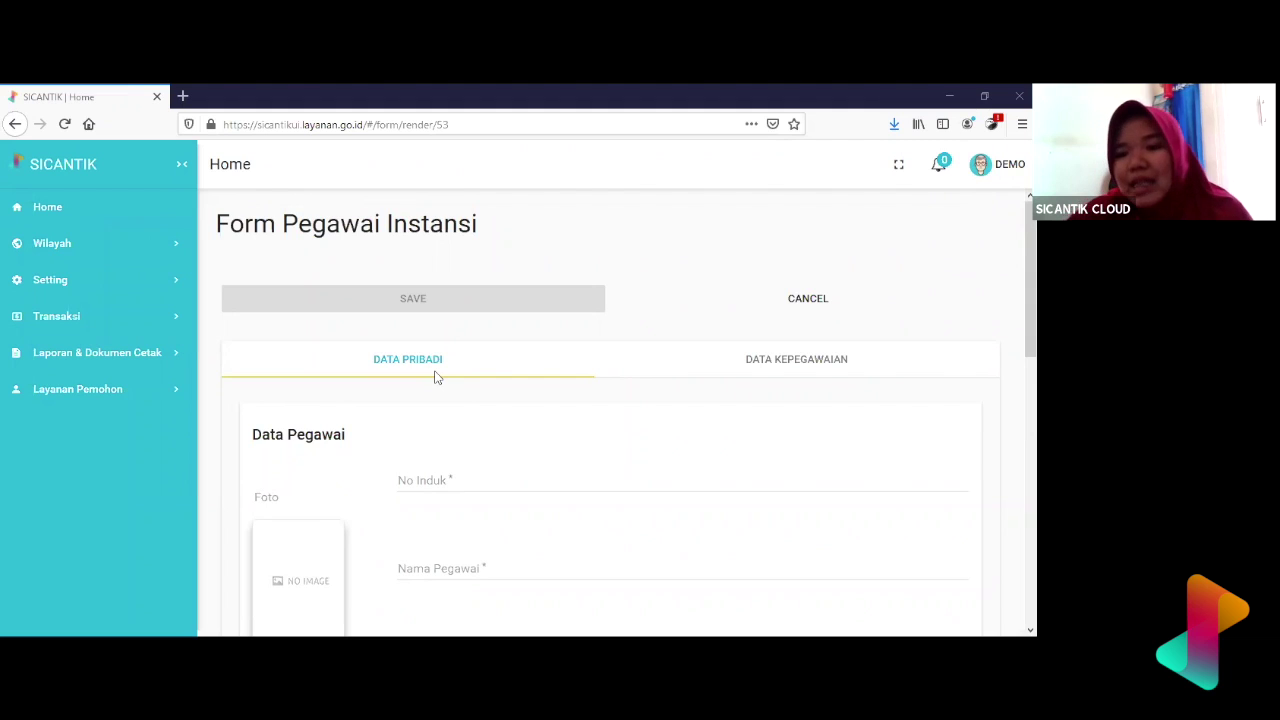
{"action": "scroll", "coordinate": [451, 537], "scroll_direction": "down", "scroll_amount": 4}
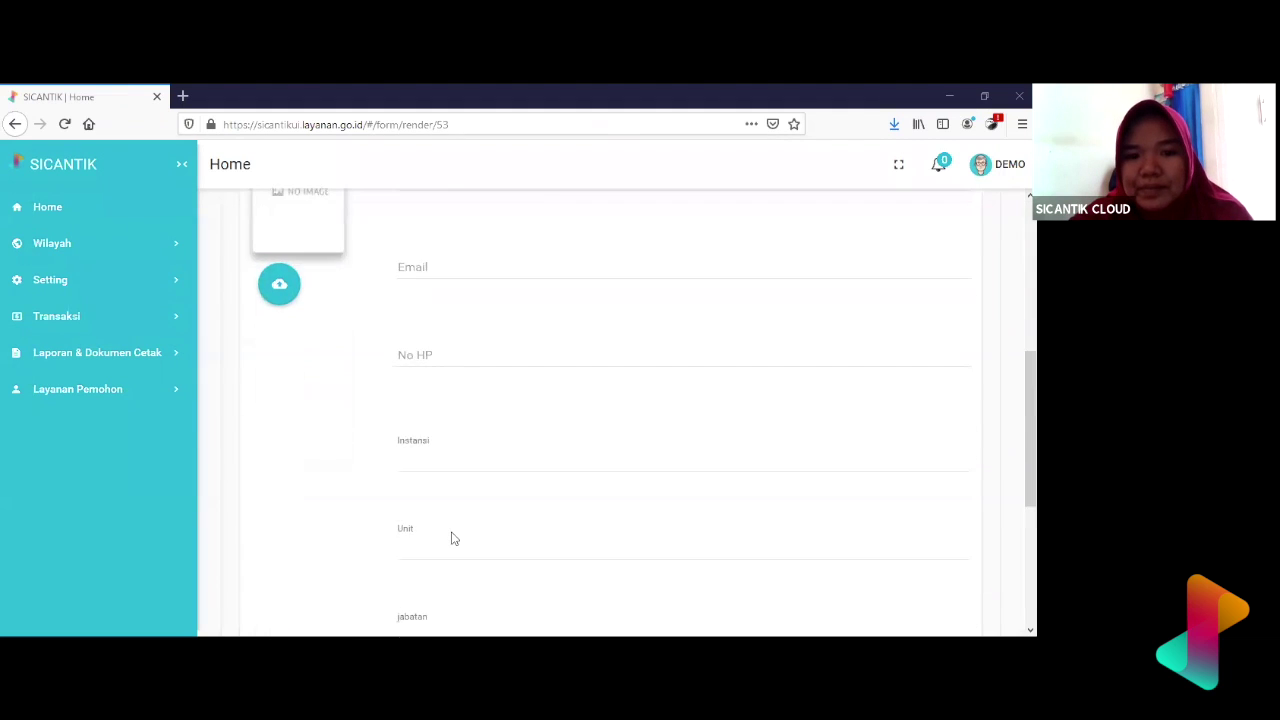
{"action": "scroll", "coordinate": [451, 537], "scroll_direction": "up", "scroll_amount": 4}
{"action": "scroll", "coordinate": [451, 538], "scroll_direction": "down", "scroll_amount": 1}
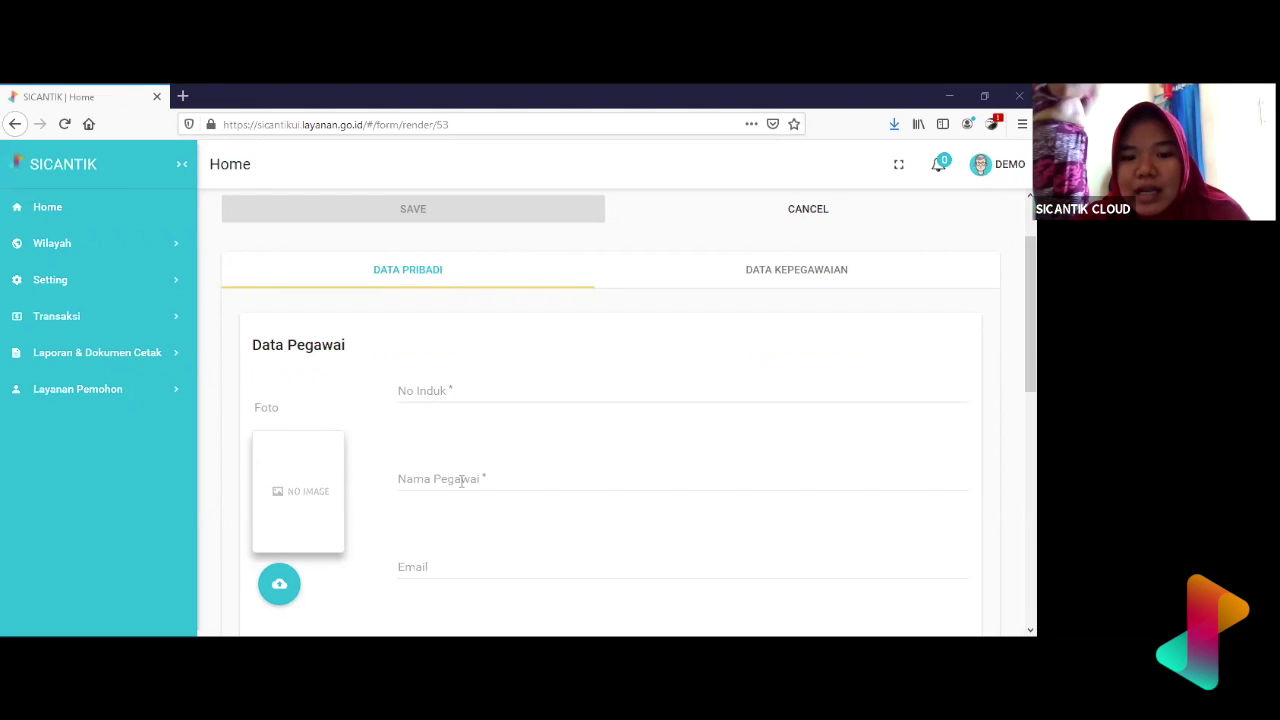
{"action": "scroll", "coordinate": [462, 481], "scroll_direction": "down", "scroll_amount": 3}
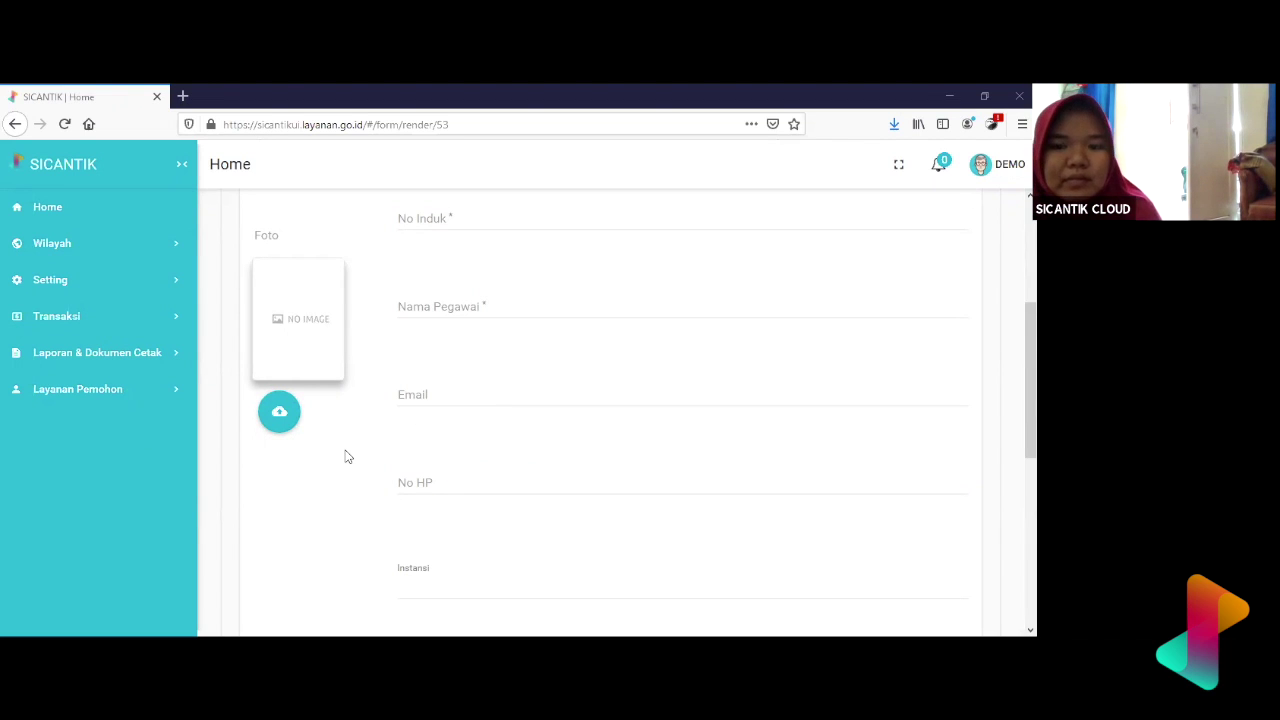
{"action": "scroll", "coordinate": [347, 457], "scroll_direction": "down", "scroll_amount": 5}
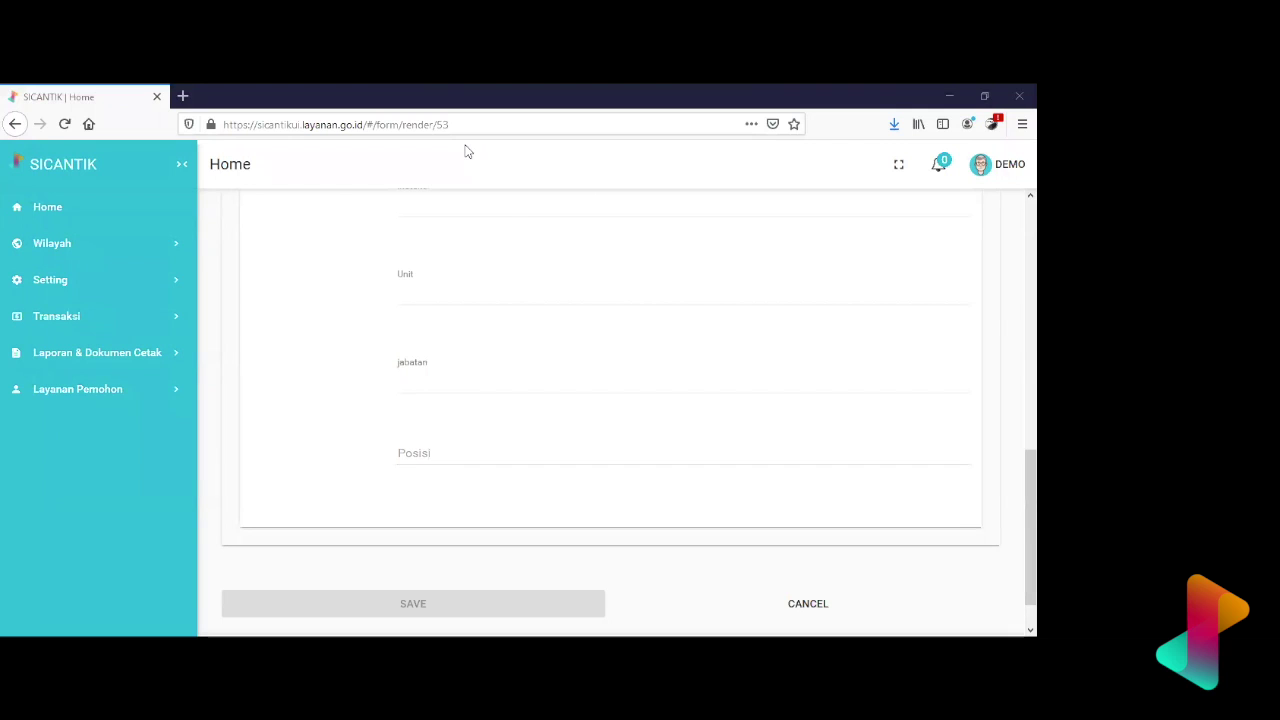
{"action": "scroll", "coordinate": [590, 361], "scroll_direction": "up", "scroll_amount": 10}
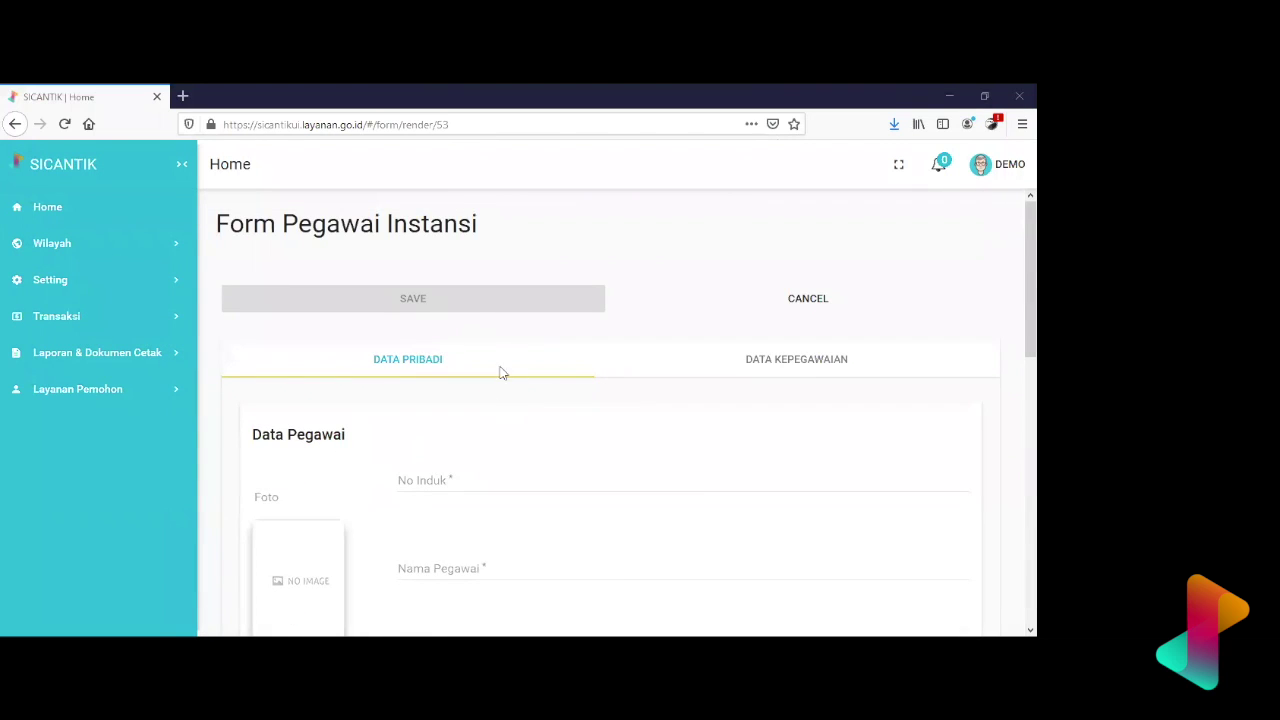
{"action": "scroll", "coordinate": [517, 461], "scroll_direction": "down", "scroll_amount": 1}
{"action": "scroll", "coordinate": [517, 461], "scroll_direction": "down", "scroll_amount": 2}
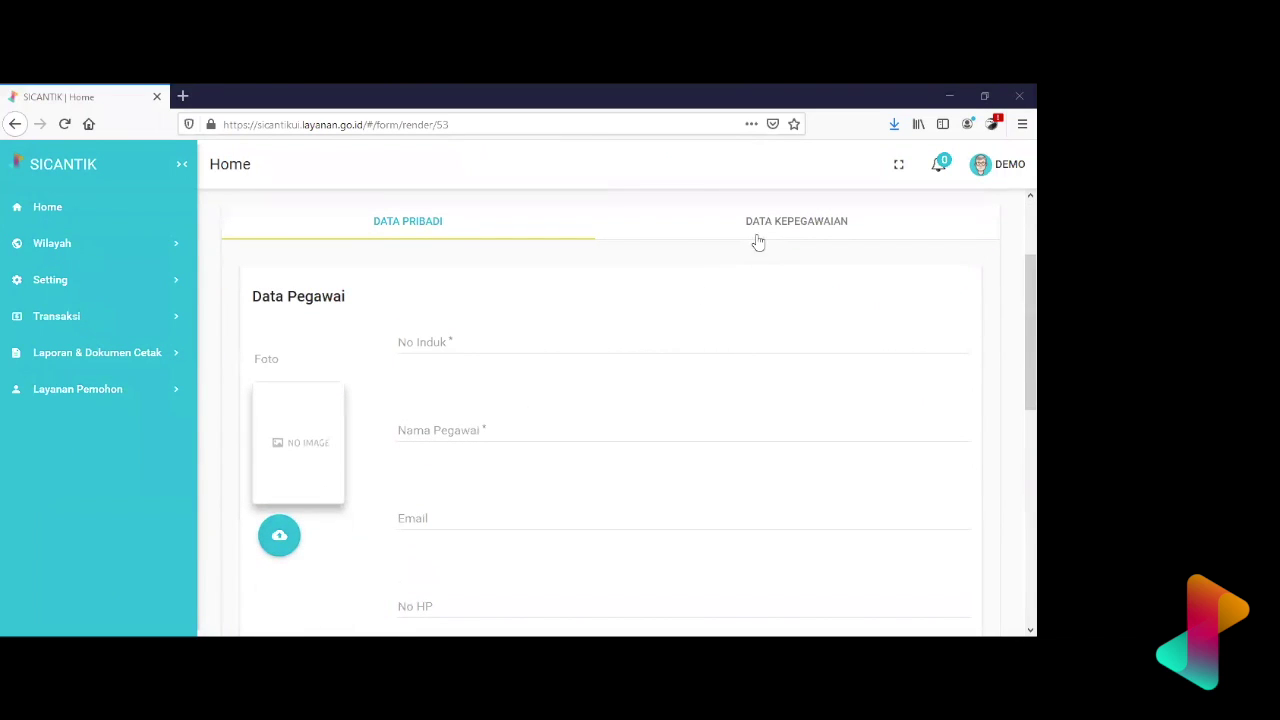
{"action": "scroll", "coordinate": [563, 382], "scroll_direction": "down", "scroll_amount": 5}
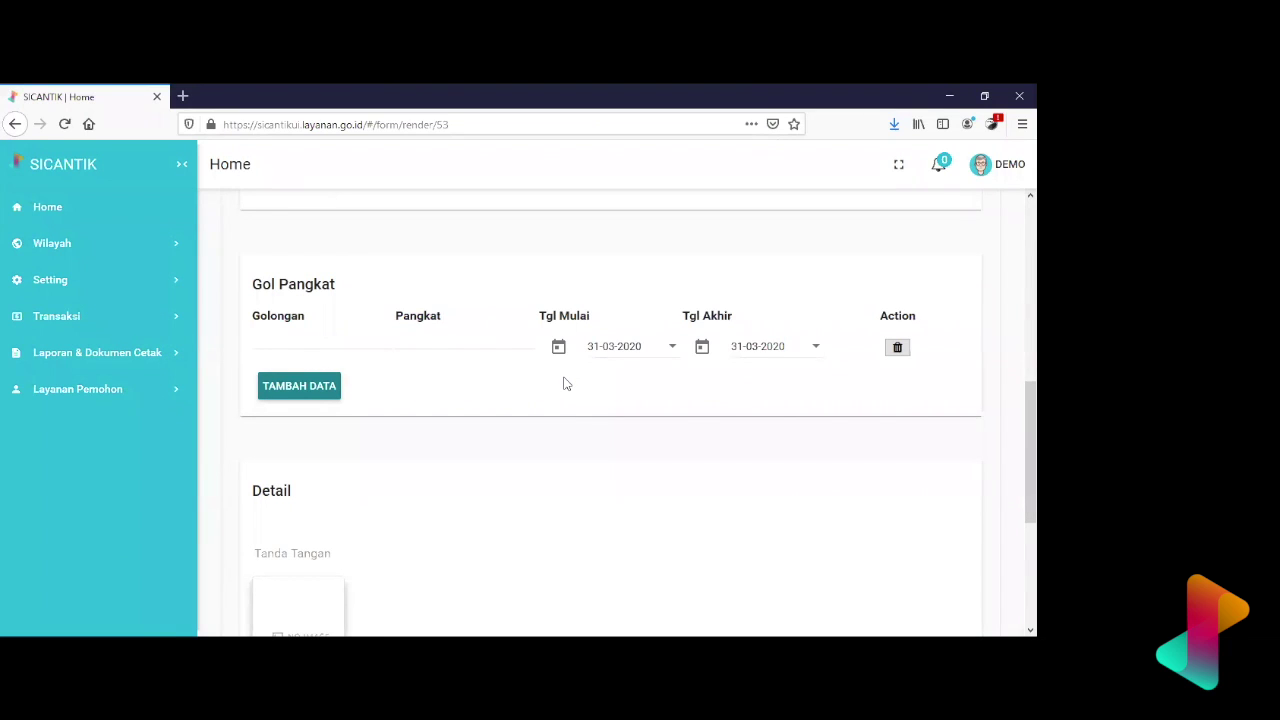
{"action": "scroll", "coordinate": [563, 383], "scroll_direction": "up", "scroll_amount": 6}
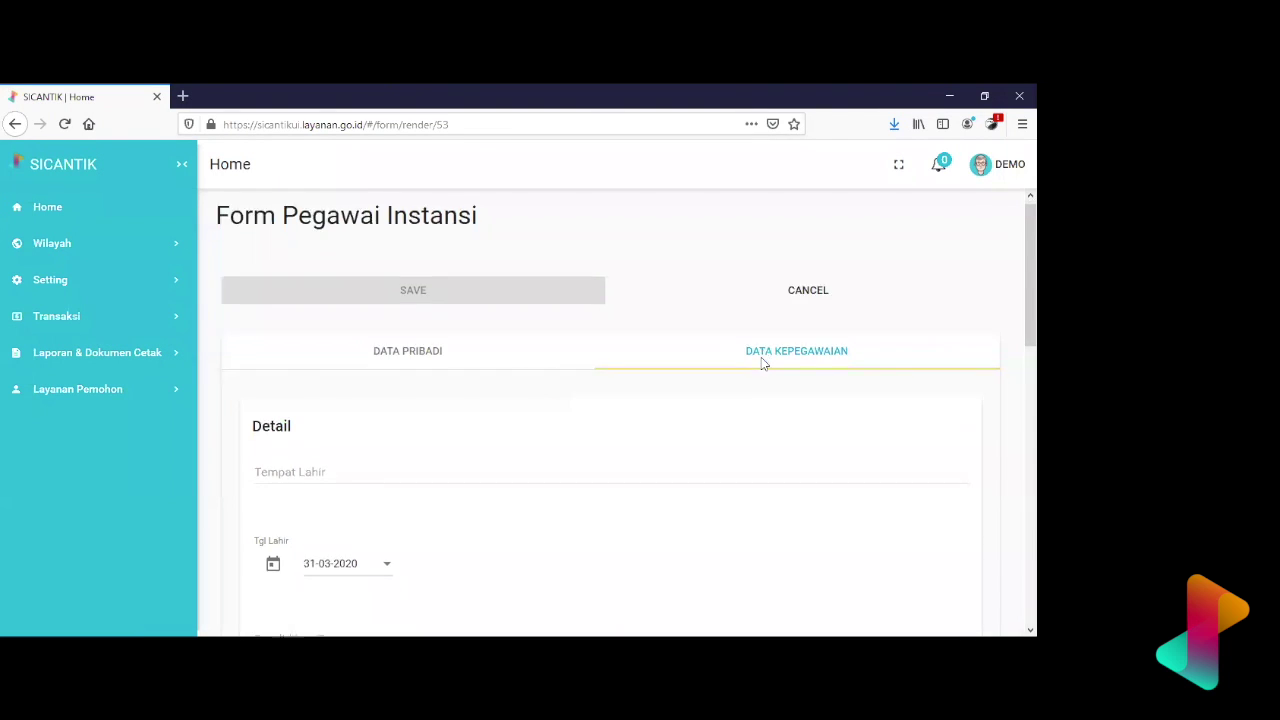
{"action": "scroll", "coordinate": [700, 340], "scroll_direction": "down", "scroll_amount": 2}
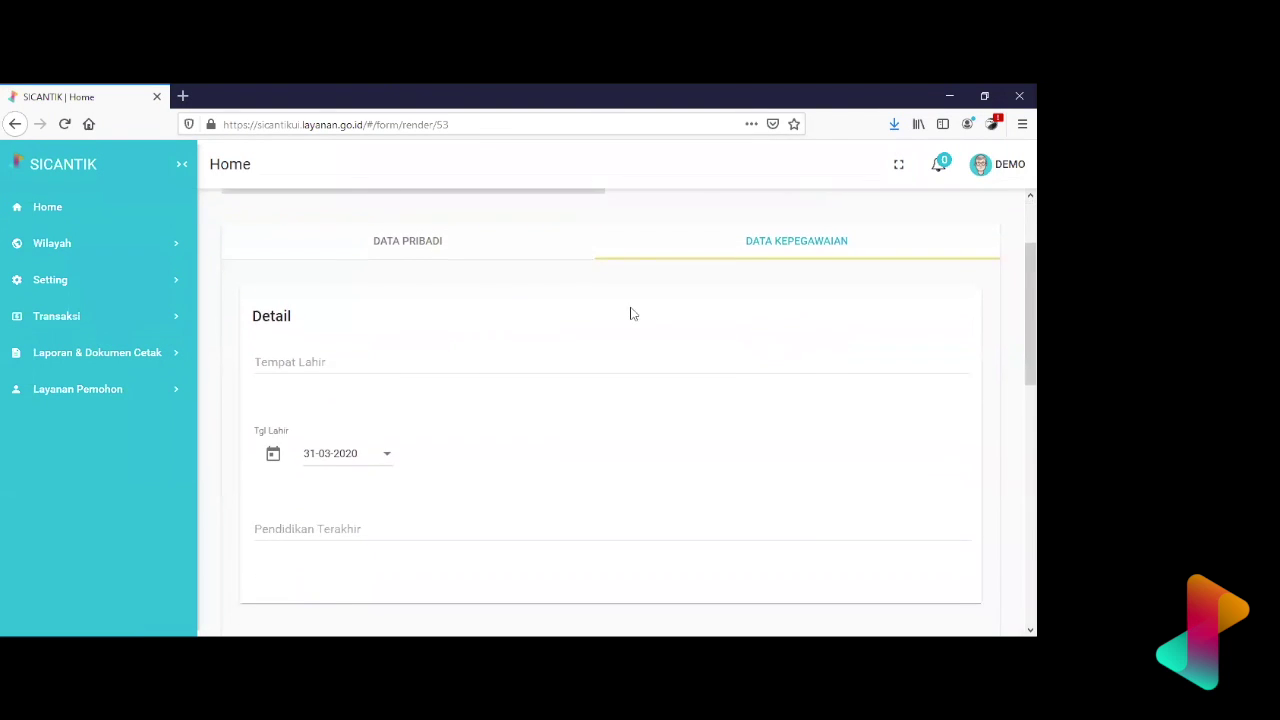
{"action": "left_click", "coordinate": [508, 250]}
{"action": "scroll", "coordinate": [539, 378], "scroll_direction": "down", "scroll_amount": 3}
{"action": "scroll", "coordinate": [539, 378], "scroll_direction": "up", "scroll_amount": 3}
- Enter the employee's identification number in No Induk
{"action": "left_click", "coordinate": [511, 383]}
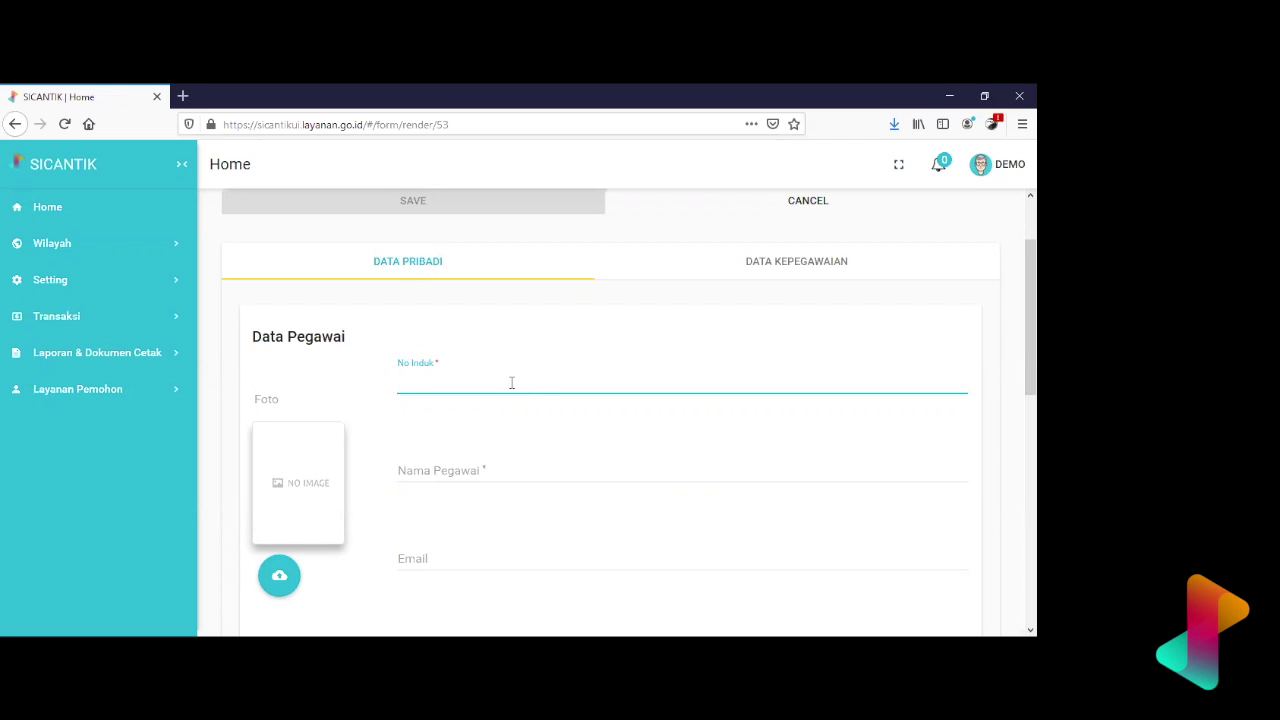
{"action": "key", "text": "alt+Tab"}
{"action": "scroll", "coordinate": [515, 375], "scroll_direction": "down", "scroll_amount": 2}
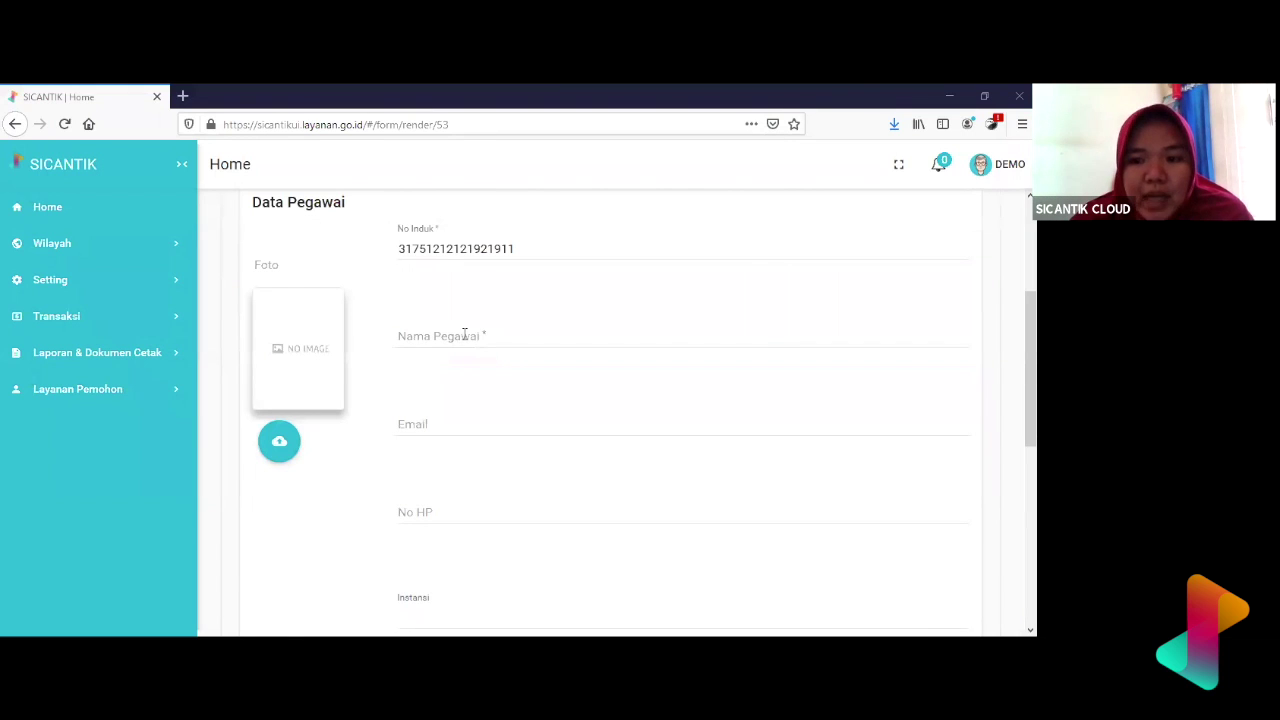
- Enter the employee's full name with nickname in parentheses in Nama Pegawai
{"action": "left_click", "coordinate": [464, 334]}
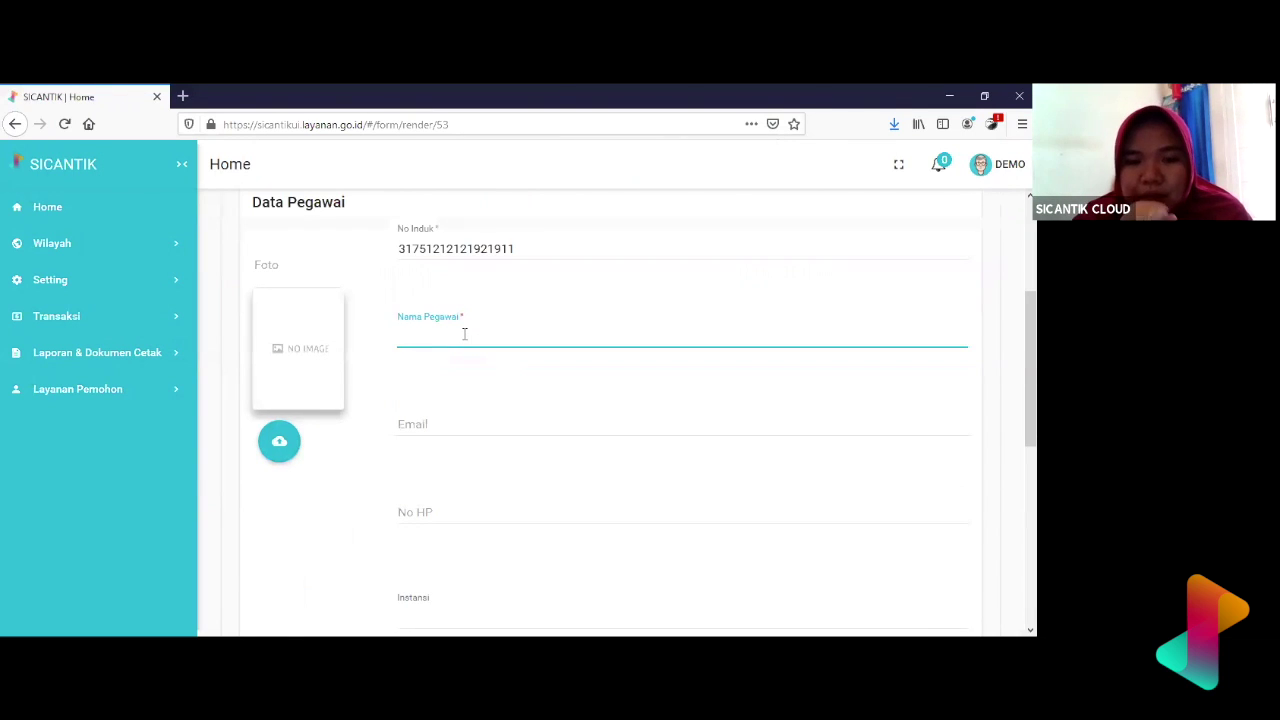
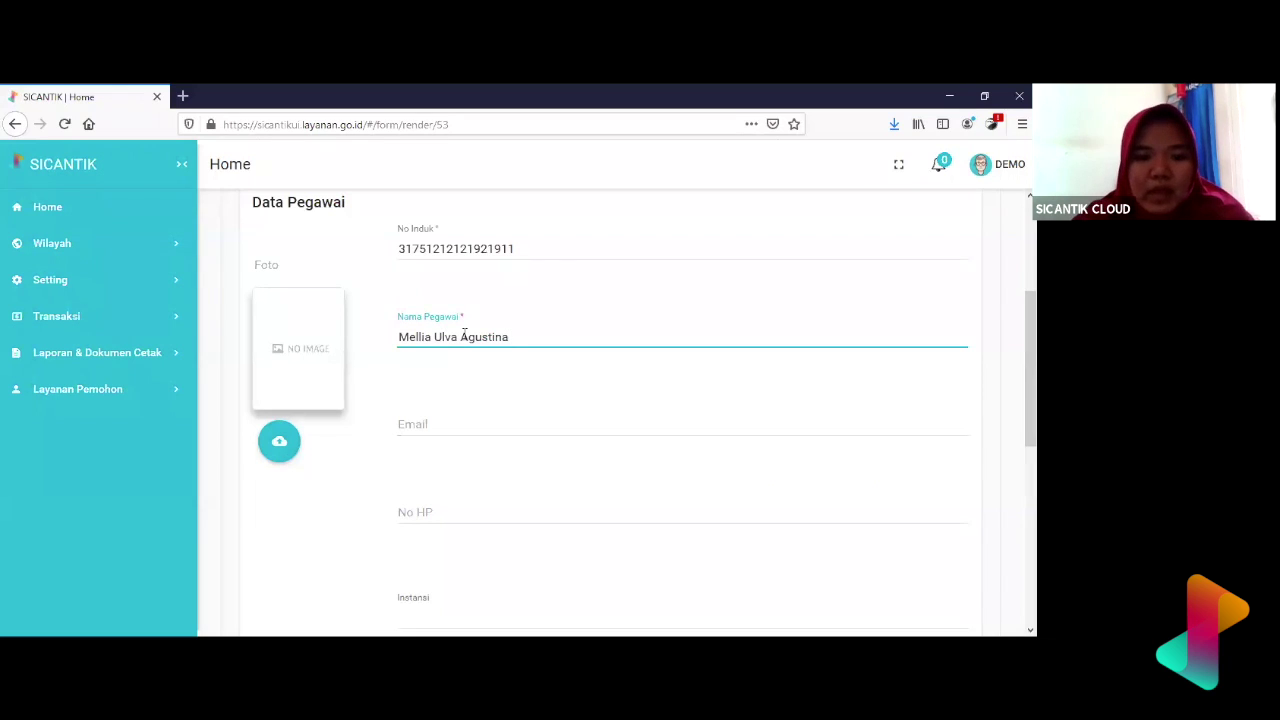
{"action": "scroll", "coordinate": [464, 338], "scroll_direction": "down", "scroll_amount": 1}
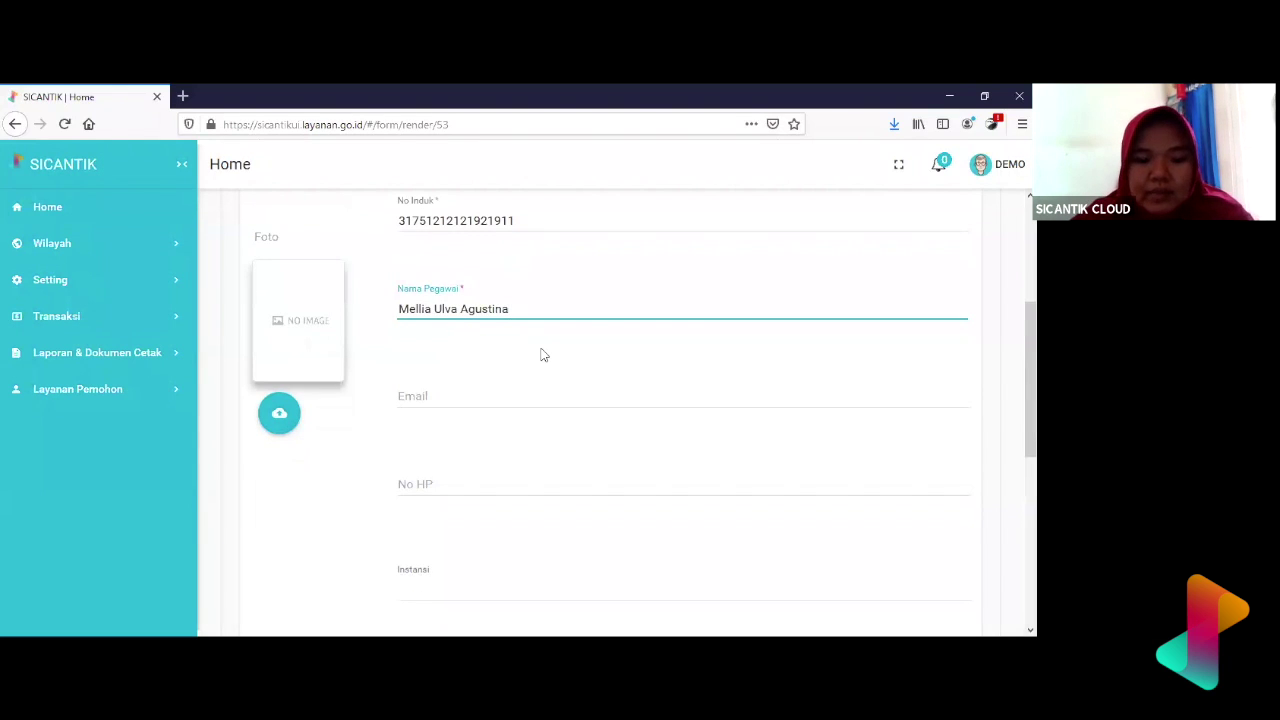
{"action": "type", "text": "(Da"}
{"action": "key", "text": "BackSpace"}
{"action": "key", "text": "BackSpace"}
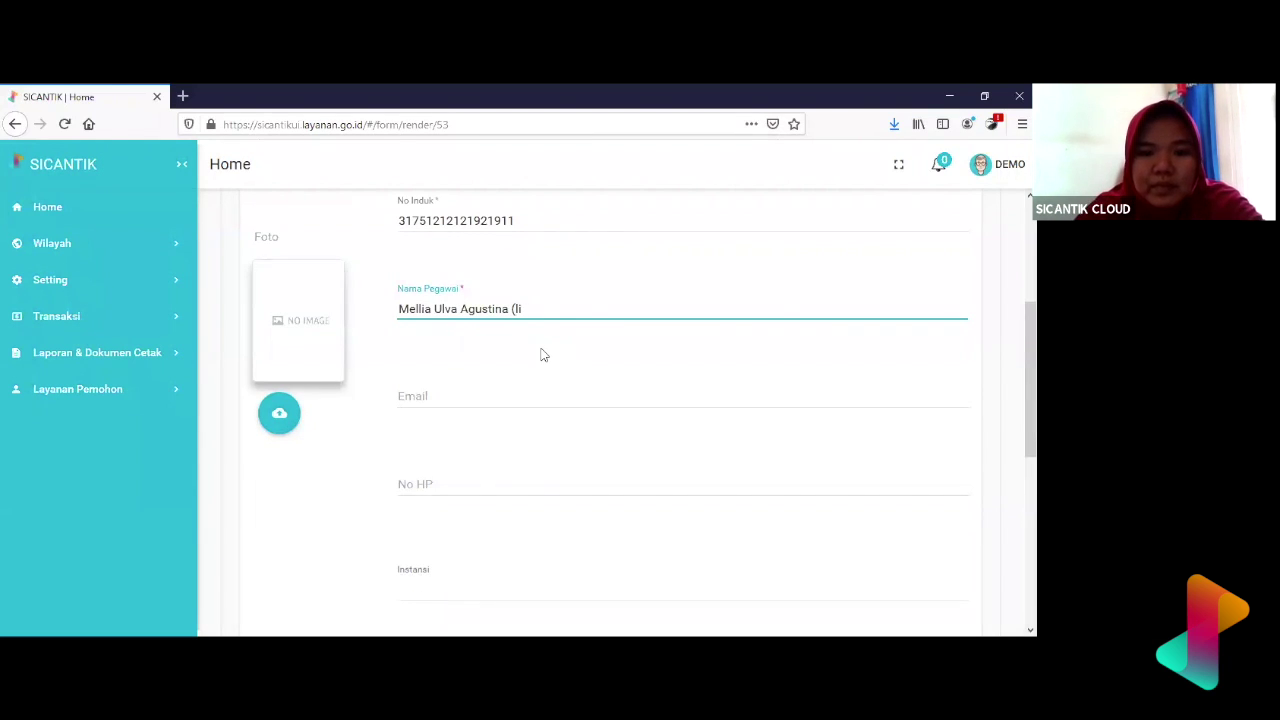
{"action": "type", "text": "Lia)"}
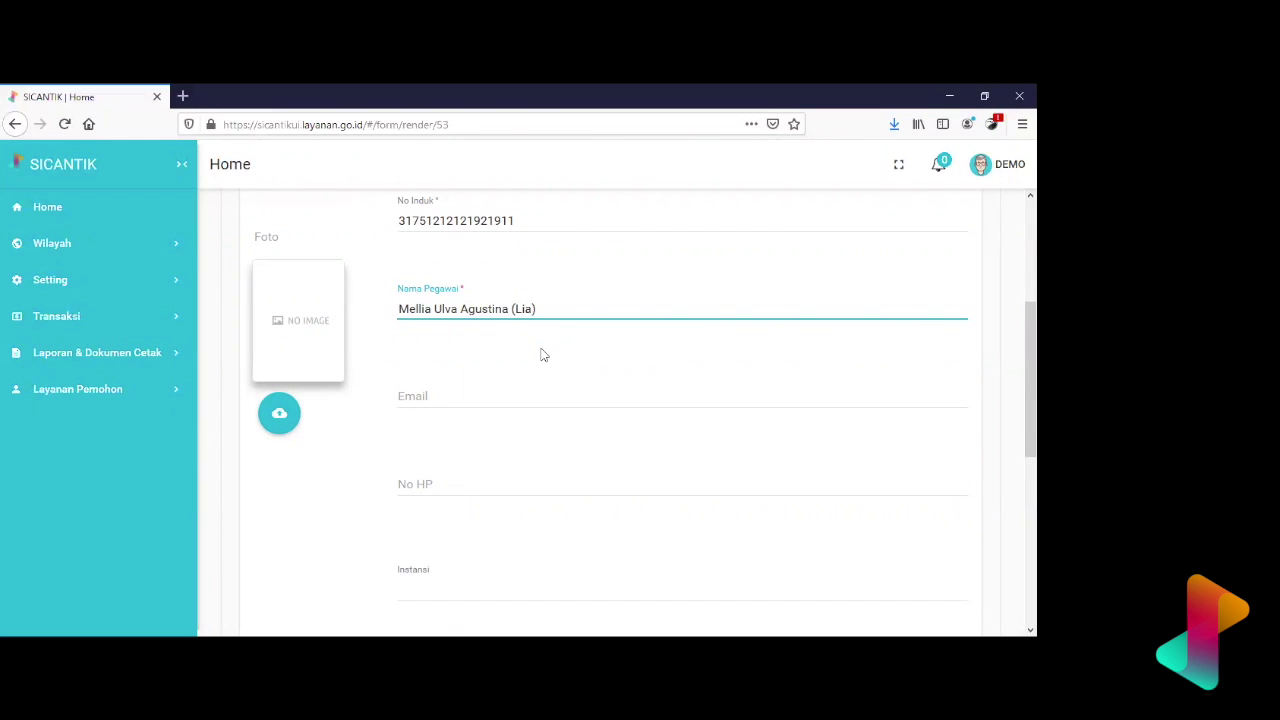
- Fill in the employee's e-mail address in Email and mobile number in No HP
{"action": "left_click", "coordinate": [446, 400]}
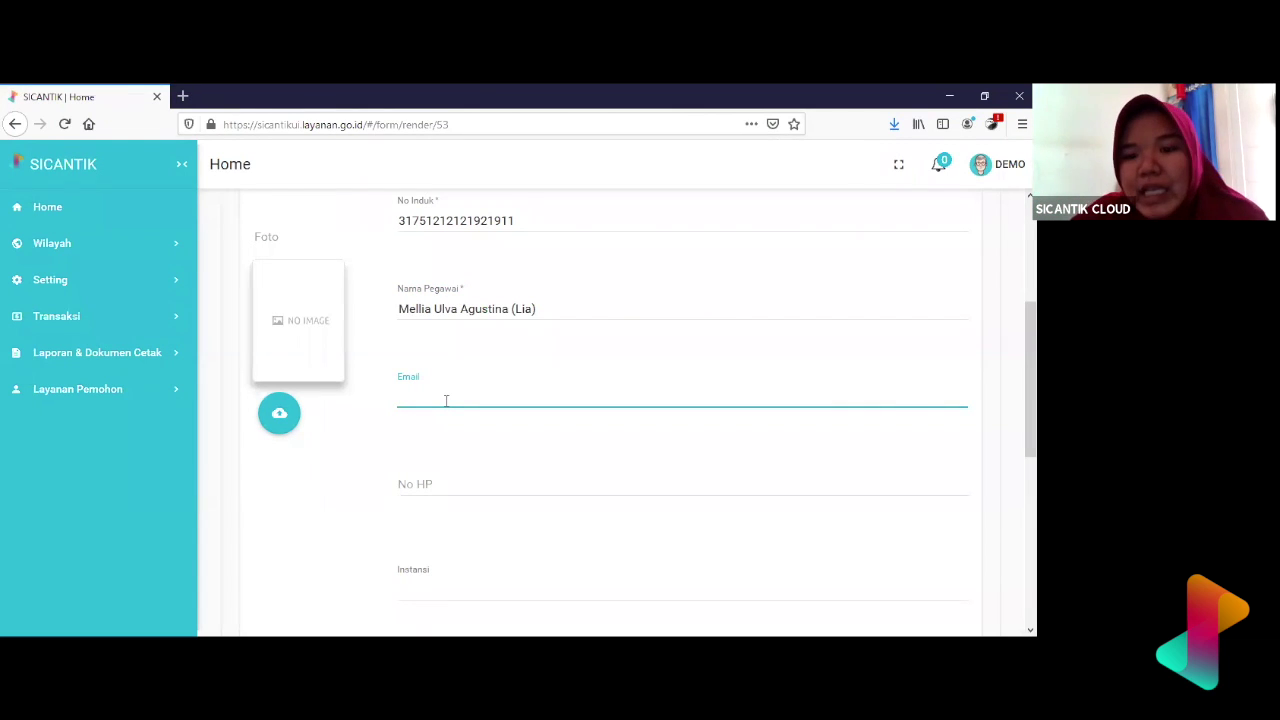
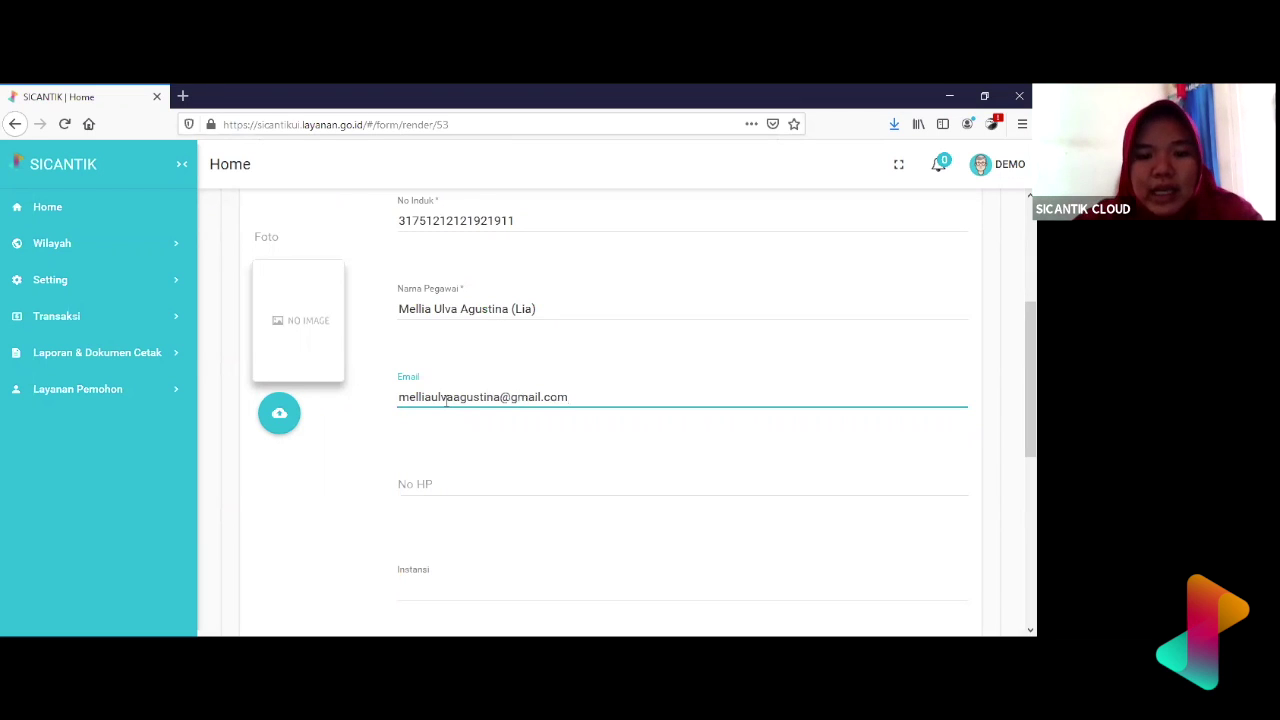
{"action": "scroll", "coordinate": [446, 400], "scroll_direction": "down", "scroll_amount": 2}
{"action": "left_click", "coordinate": [480, 321]}
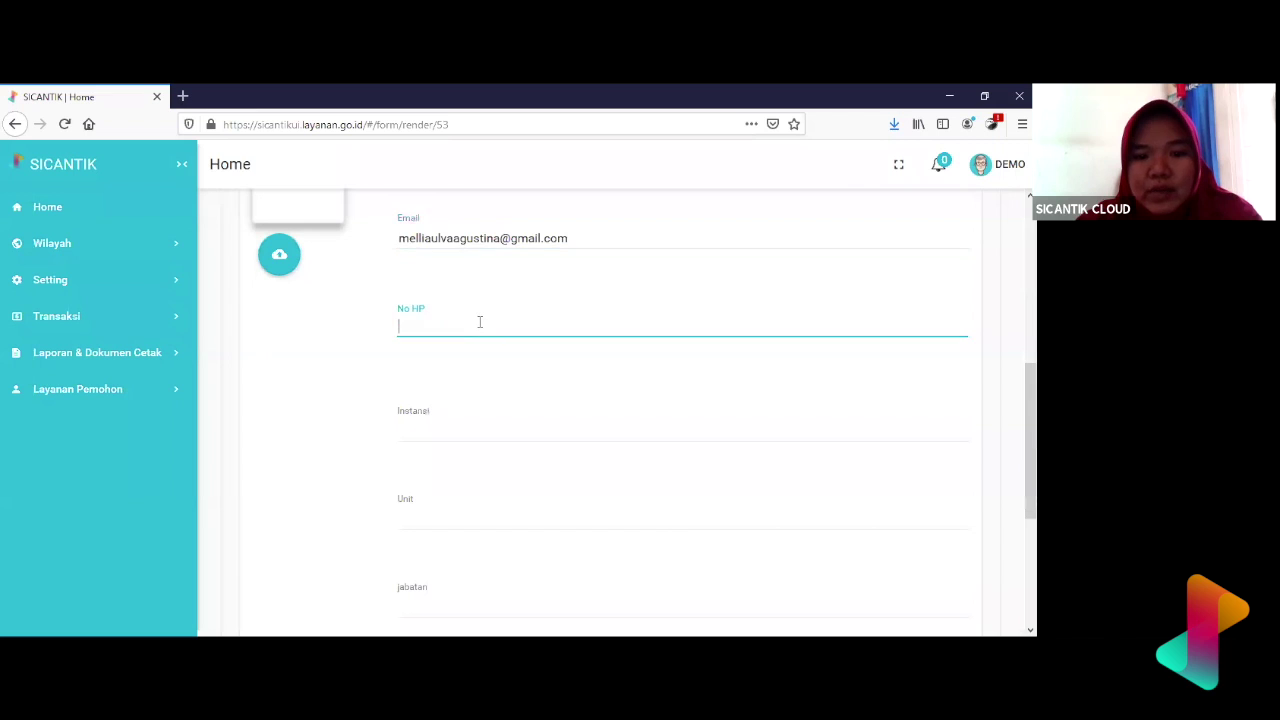
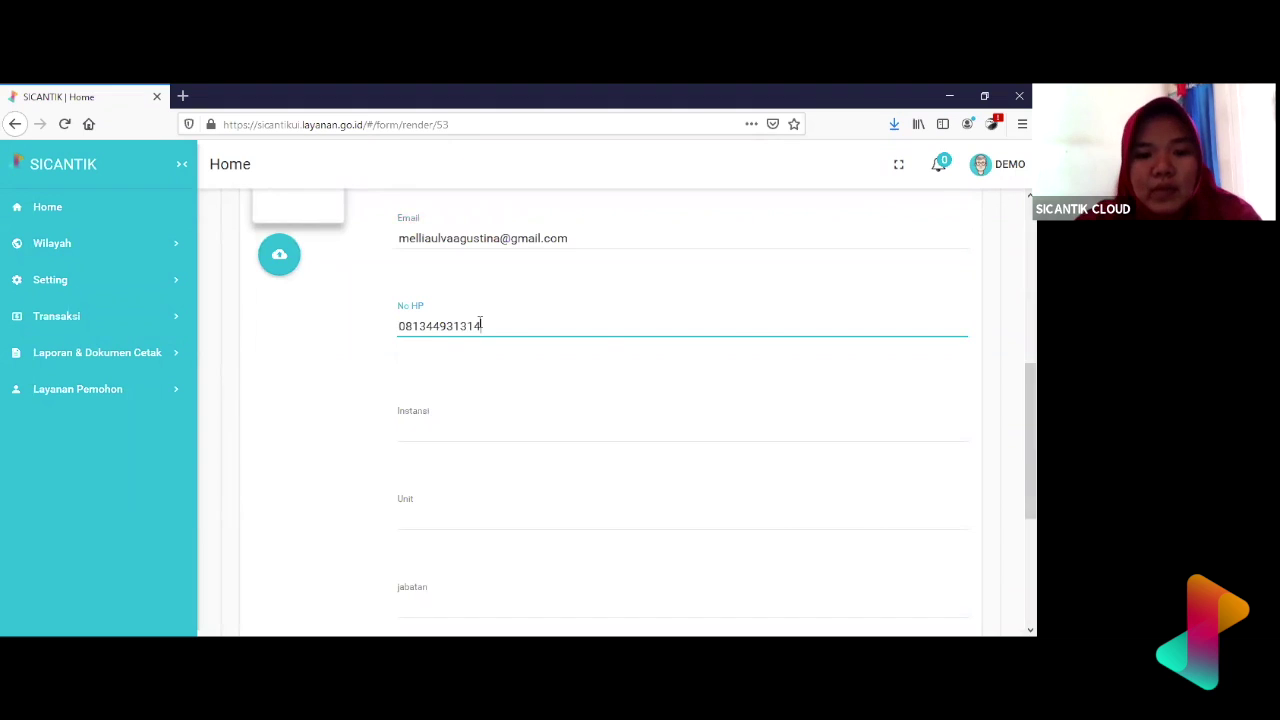
{"action": "scroll", "coordinate": [480, 321], "scroll_direction": "down", "scroll_amount": 2}
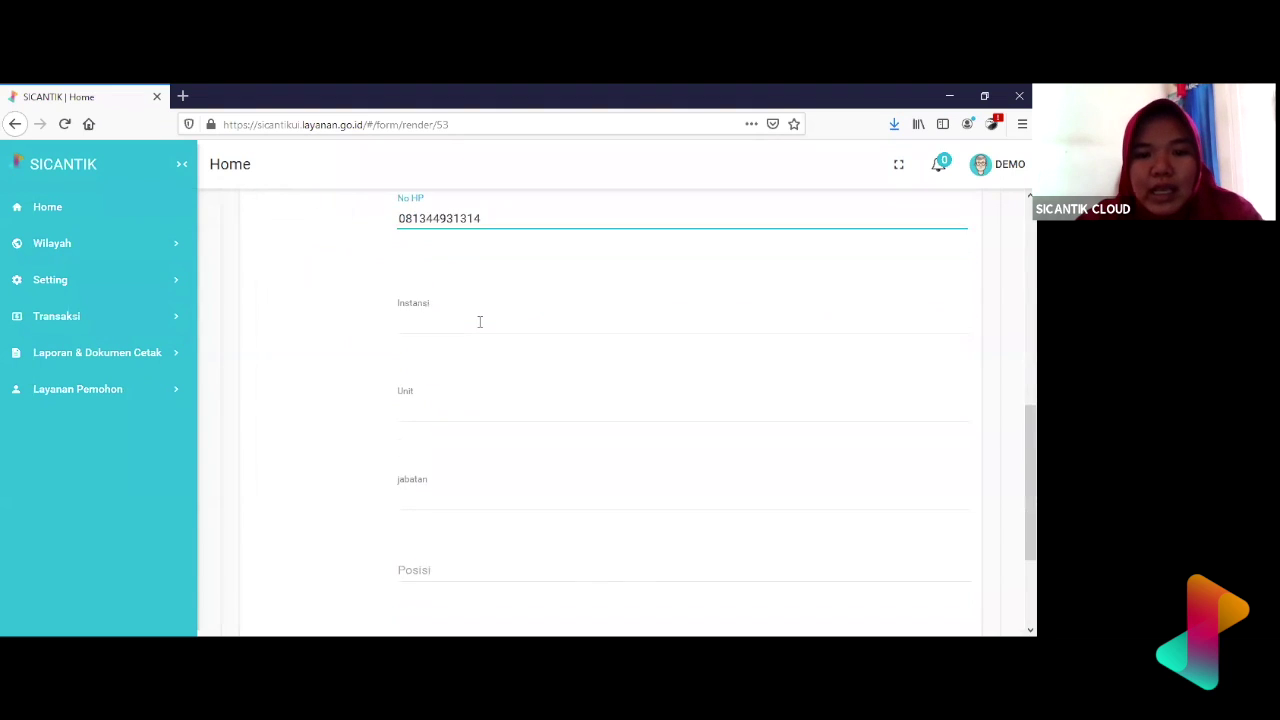
{"action": "scroll", "coordinate": [480, 321], "scroll_direction": "up", "scroll_amount": 10}
{"action": "scroll", "coordinate": [480, 329], "scroll_direction": "down", "scroll_amount": 8}
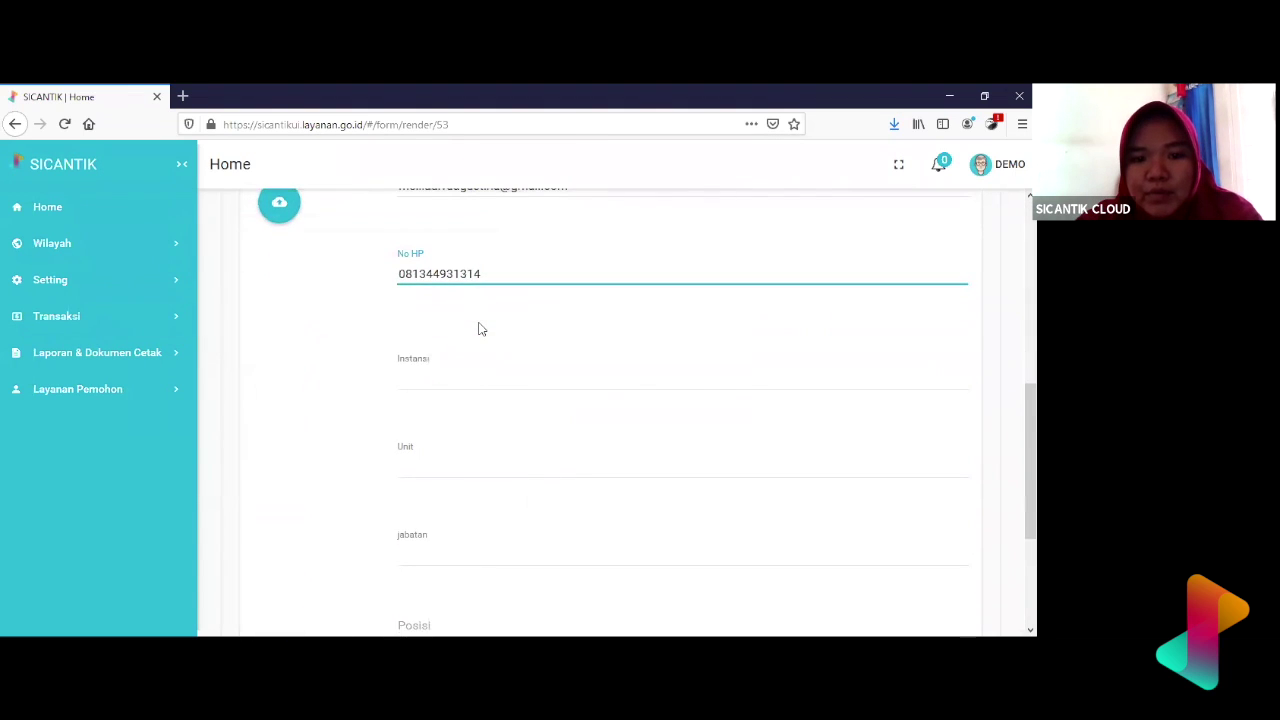
{"action": "scroll", "coordinate": [480, 329], "scroll_direction": "down", "scroll_amount": 2}
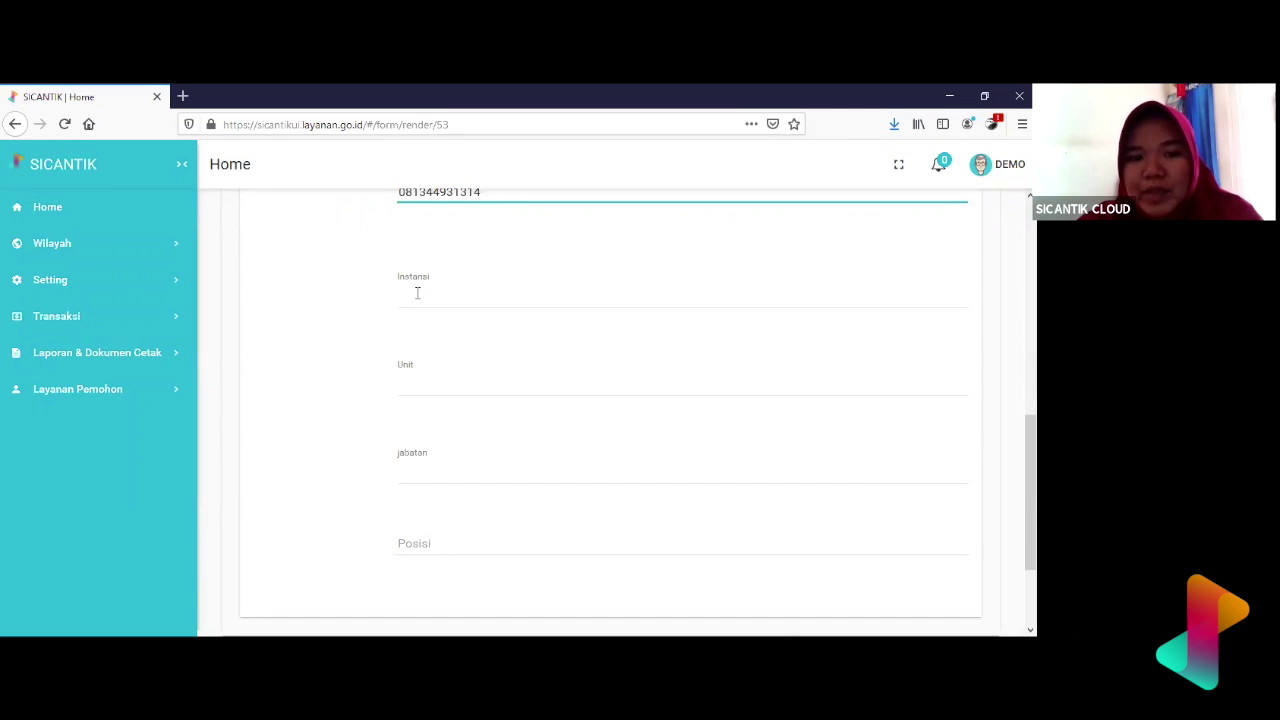
- Filter the agency lookup by 'demo' and set Instansi to Demo2
{"action": "left_click", "coordinate": [428, 297]}
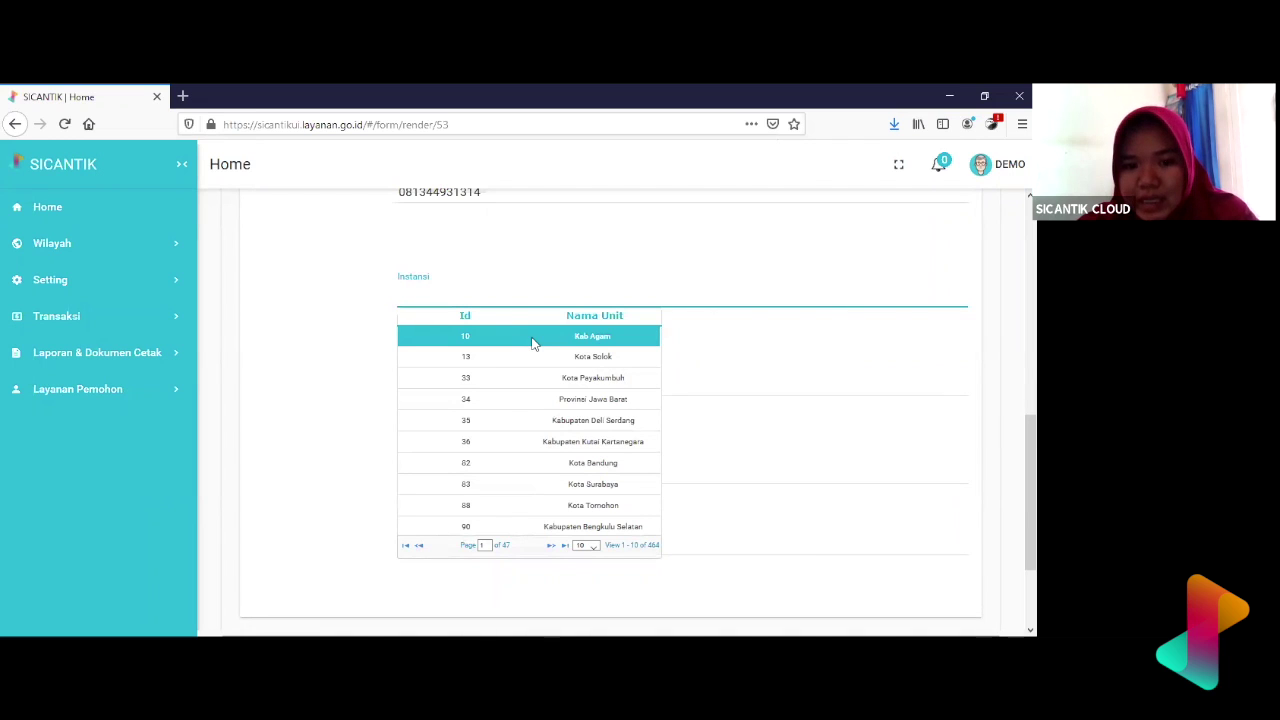
{"action": "type", "text": "demo"}
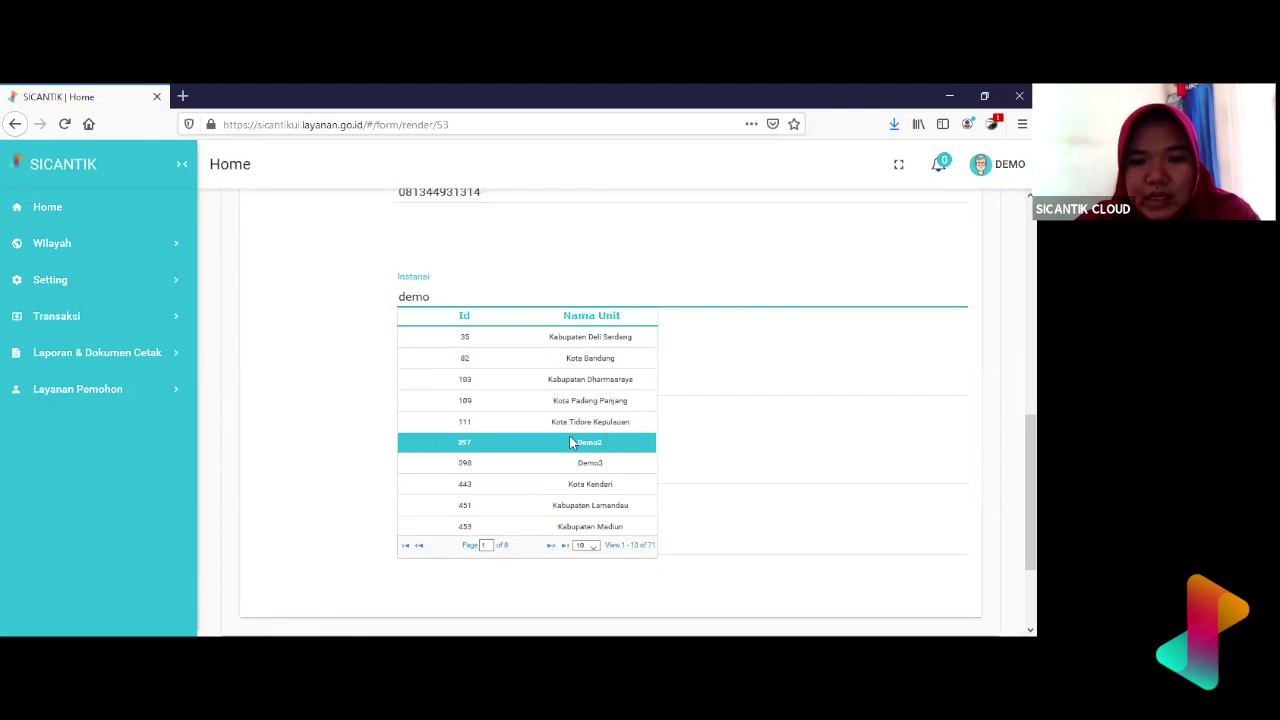
{"action": "left_click", "coordinate": [603, 449]}
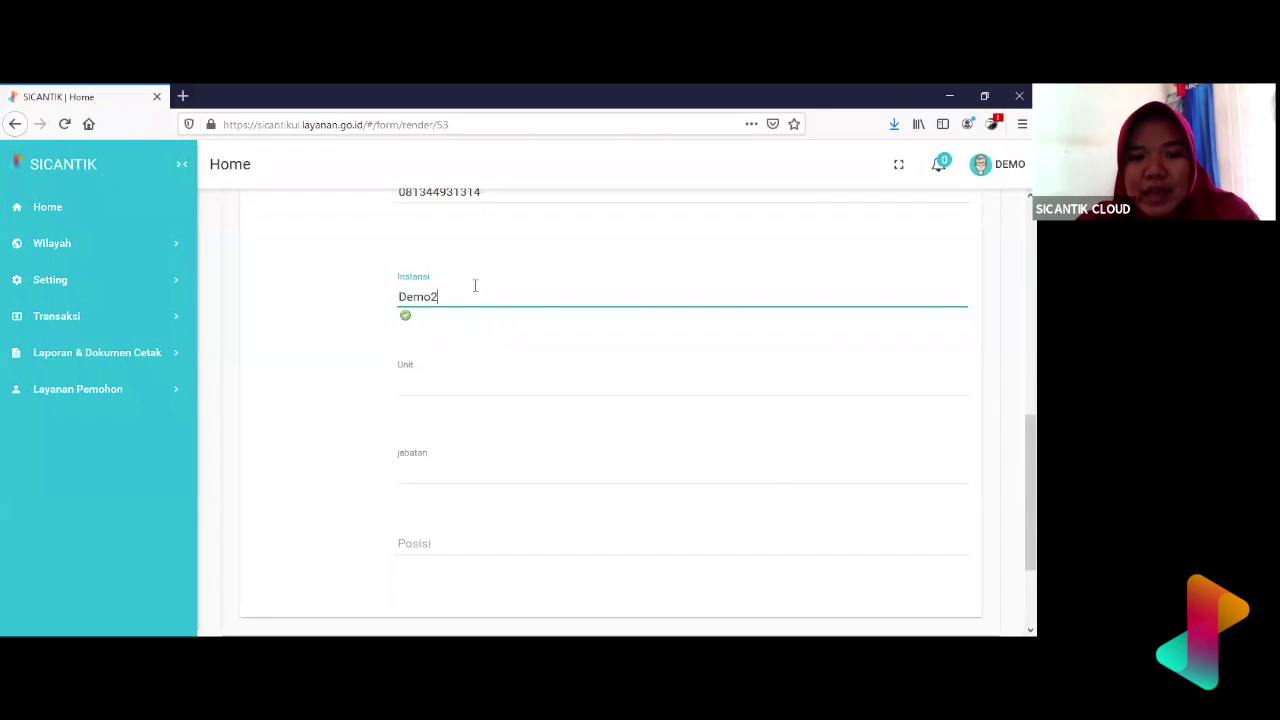
{"action": "left_click", "coordinate": [439, 386]}
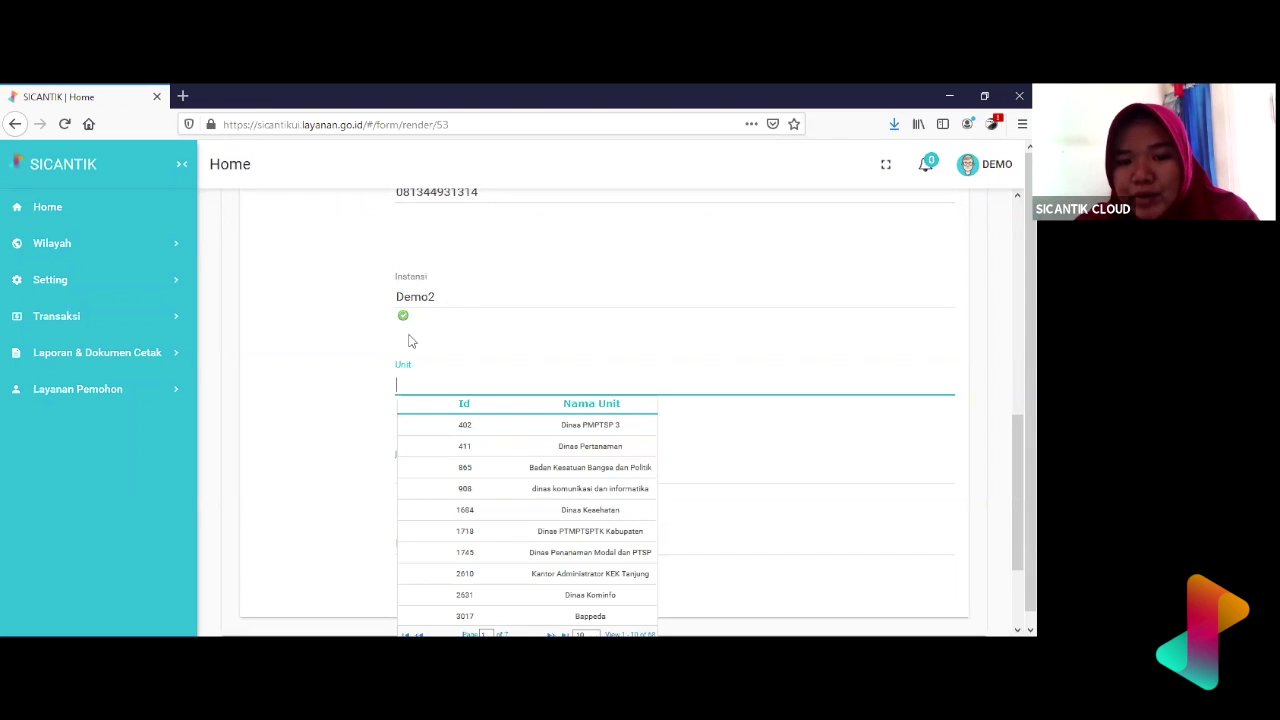
- Page to the last page of the unit lookup and select Dinas Kesehatan - Sesi 1 as Unit
{"action": "scroll", "coordinate": [543, 484], "scroll_direction": "down", "scroll_amount": 1}
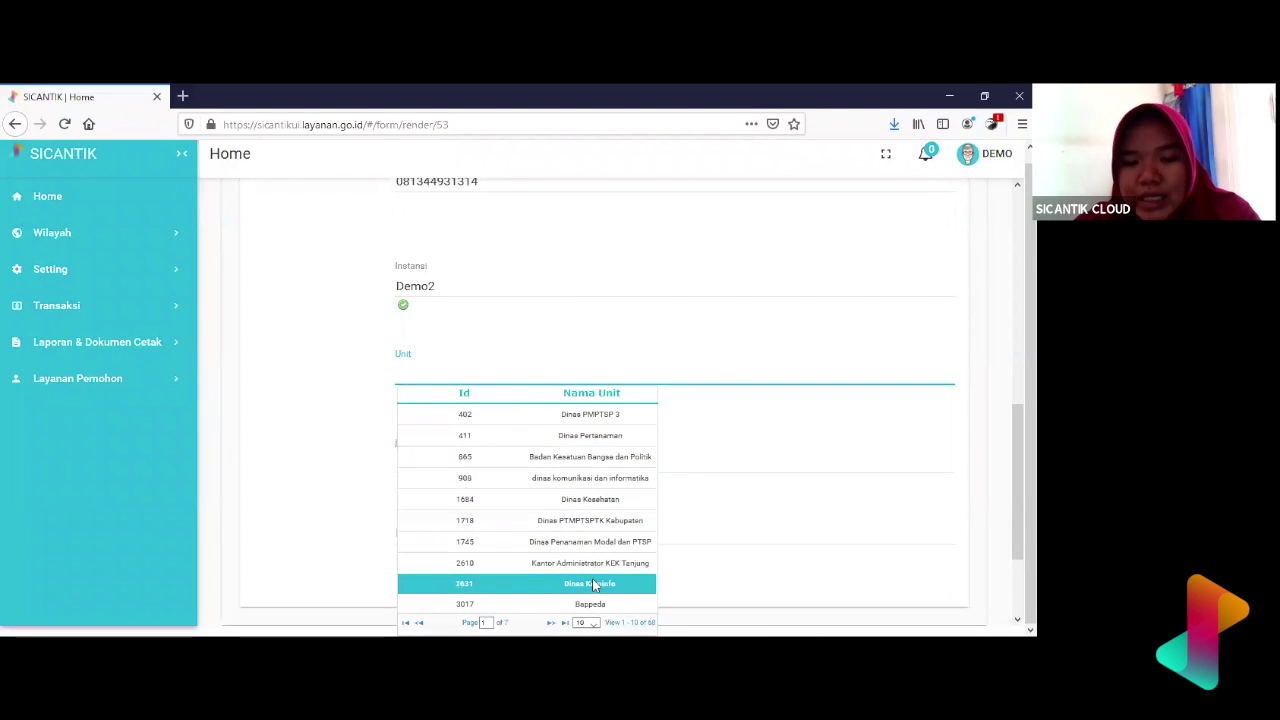
{"action": "left_click", "coordinate": [549, 623]}
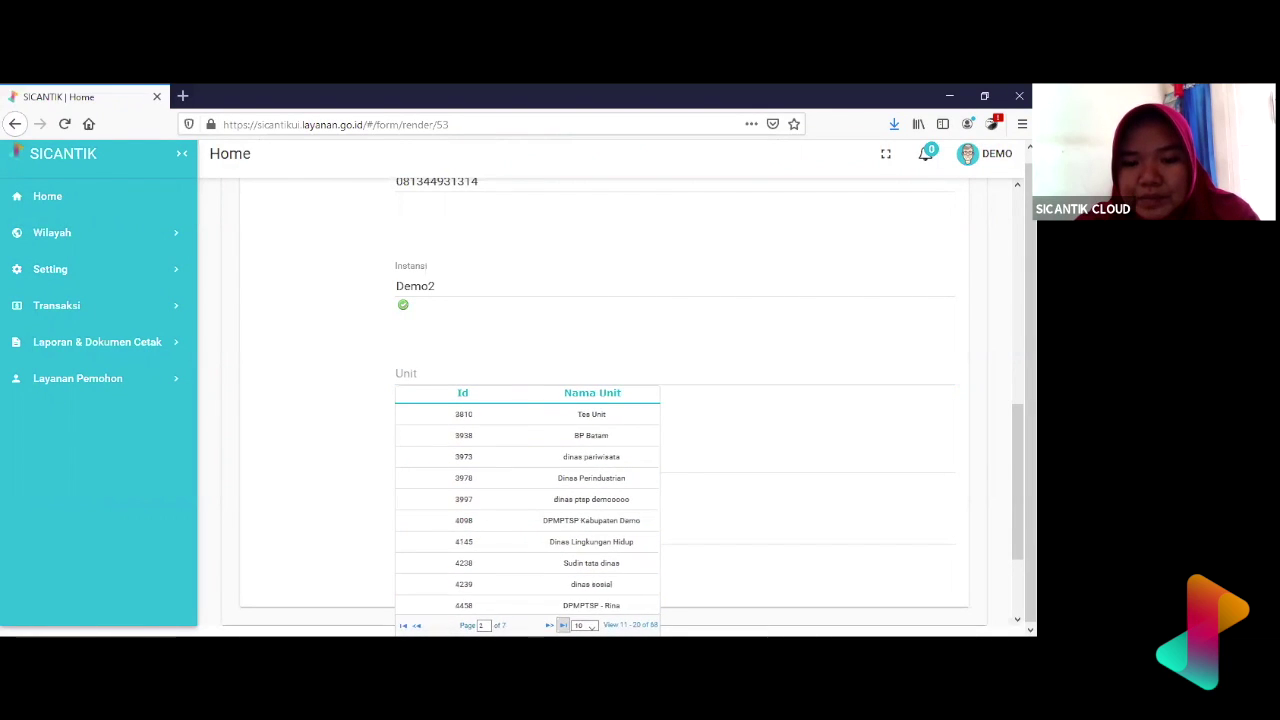
{"action": "left_click", "coordinate": [549, 624]}
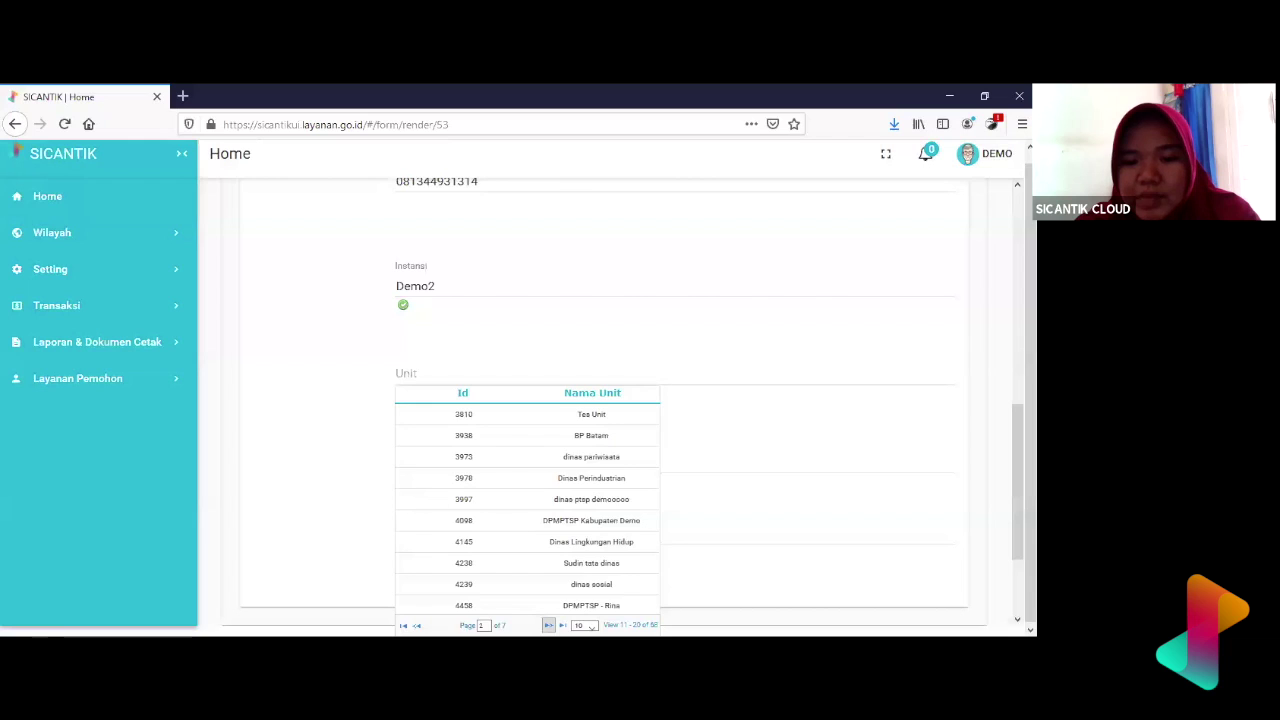
{"action": "left_click", "coordinate": [549, 624]}
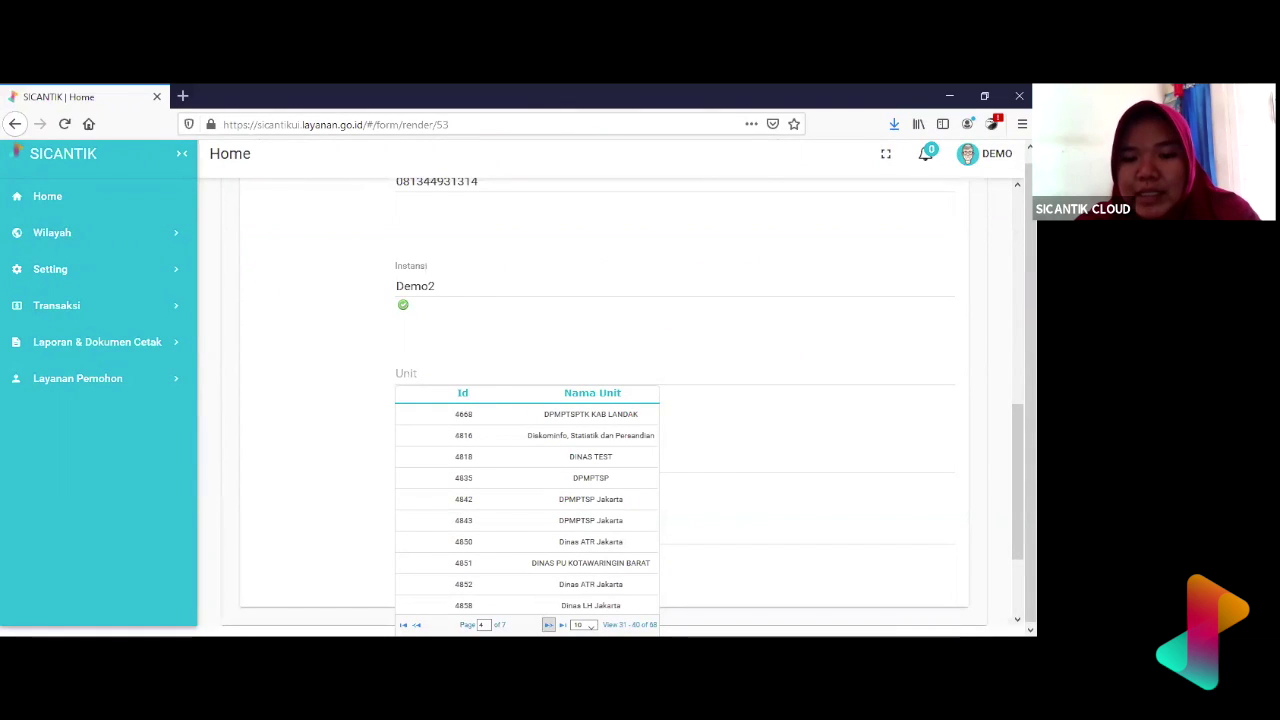
{"action": "left_click", "coordinate": [549, 624]}
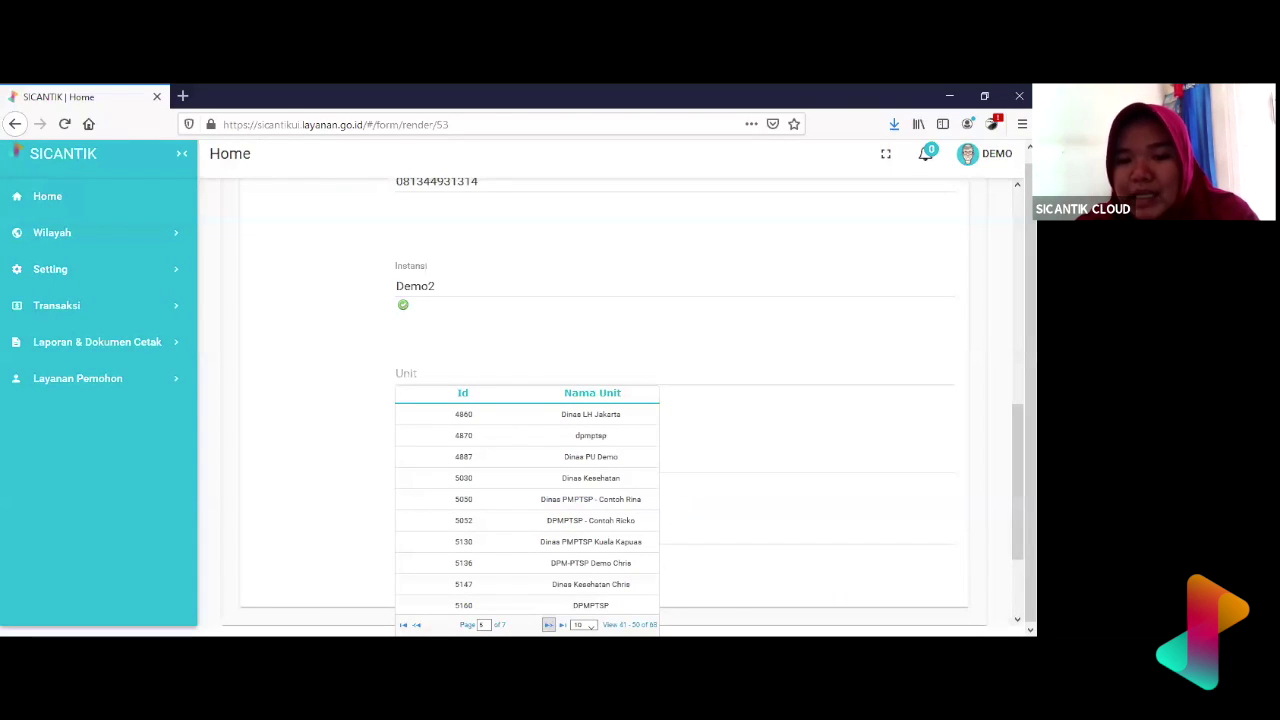
{"action": "left_click", "coordinate": [549, 624]}
{"action": "left_click", "coordinate": [549, 624]}
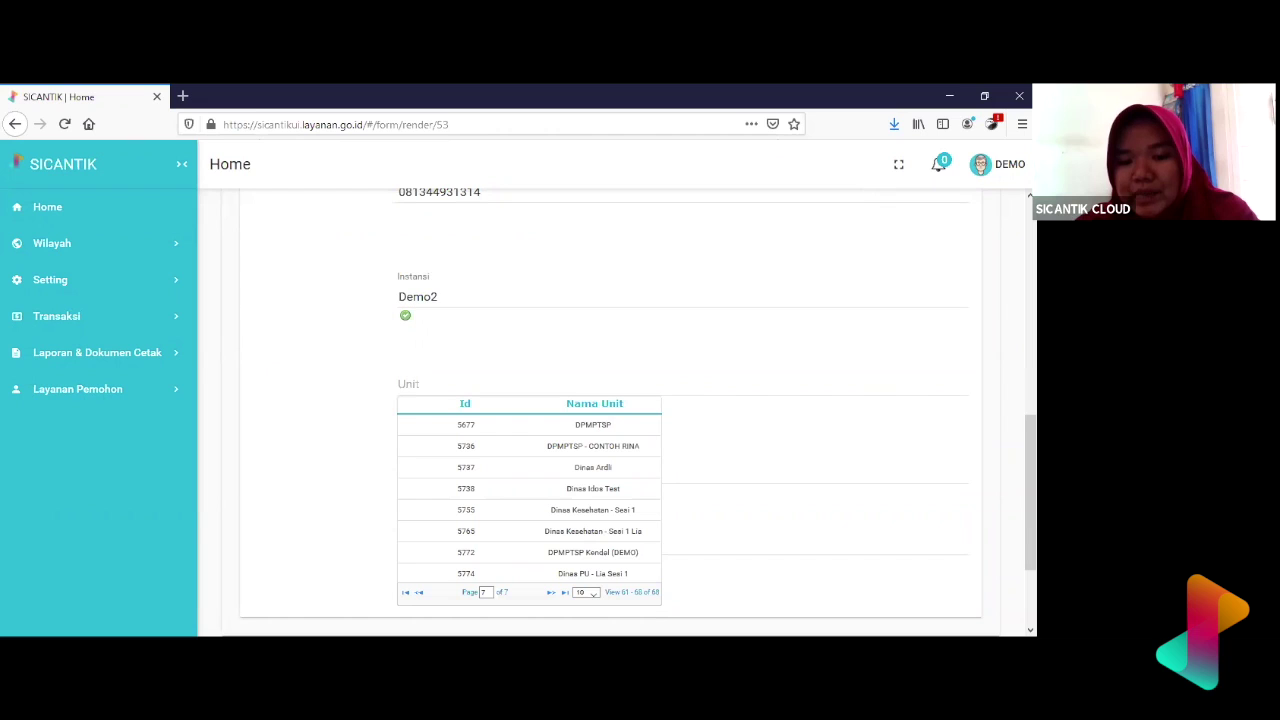
{"action": "left_click", "coordinate": [584, 532]}
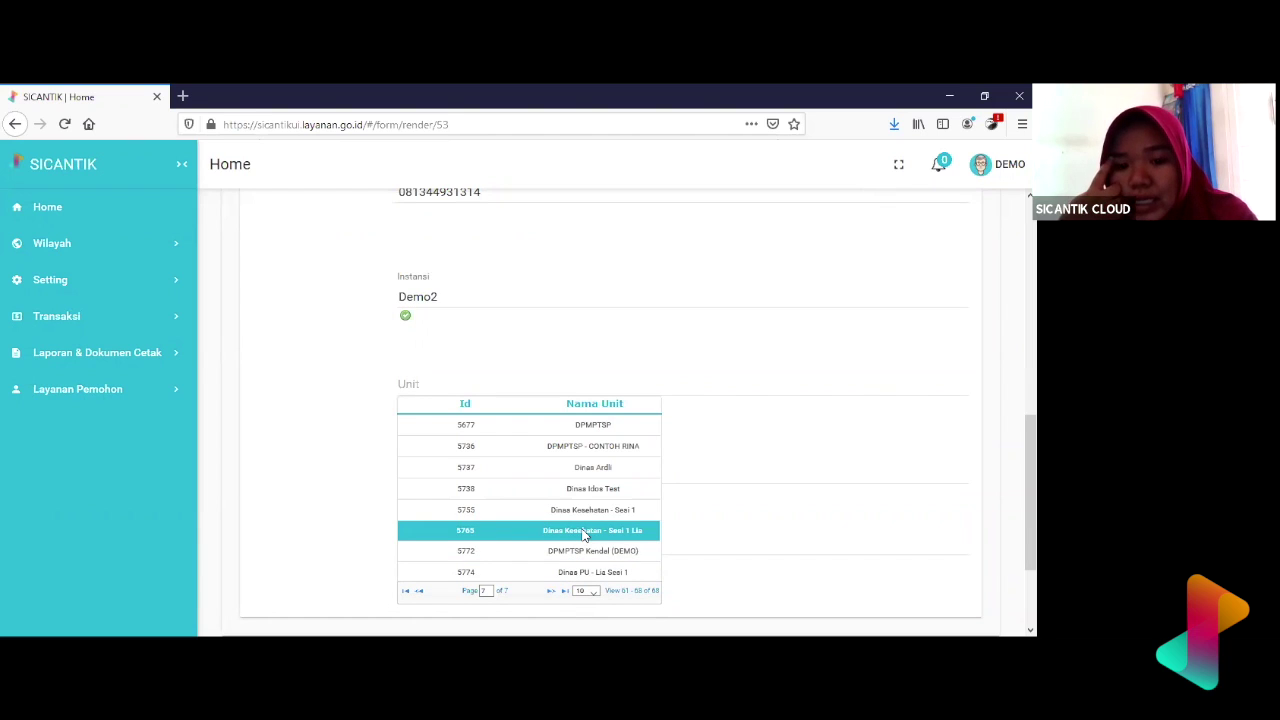
{"action": "left_click", "coordinate": [584, 532]}
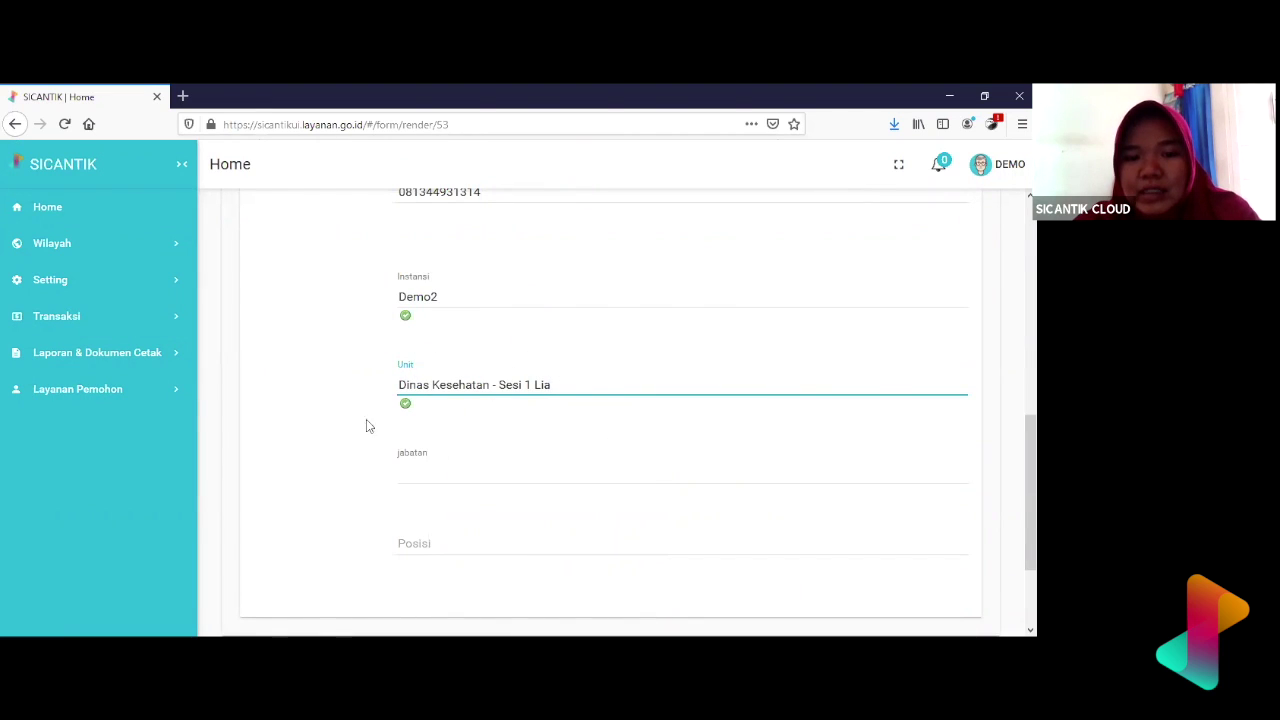
- Page through the position lookup to page 8 and choose Kepala Dinas Kesehatan as Jabatan
{"action": "left_click", "coordinate": [412, 470]}
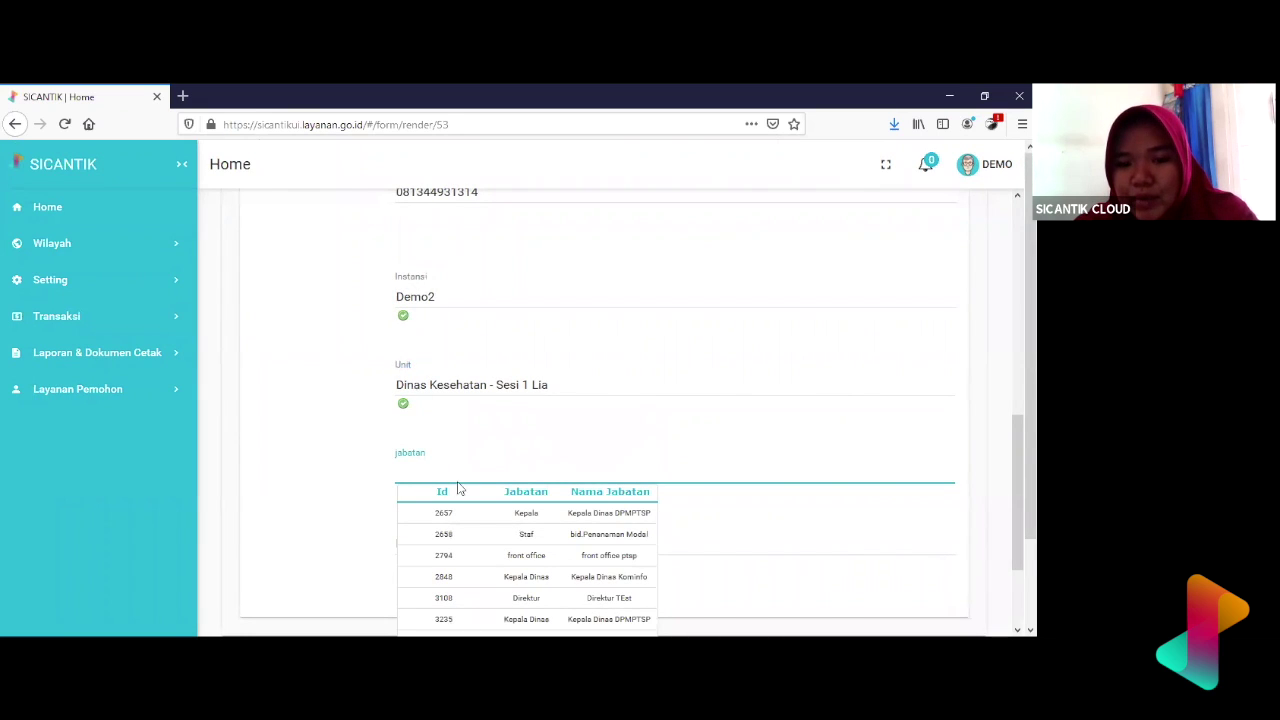
{"action": "scroll", "coordinate": [543, 565], "scroll_direction": "down", "scroll_amount": 2}
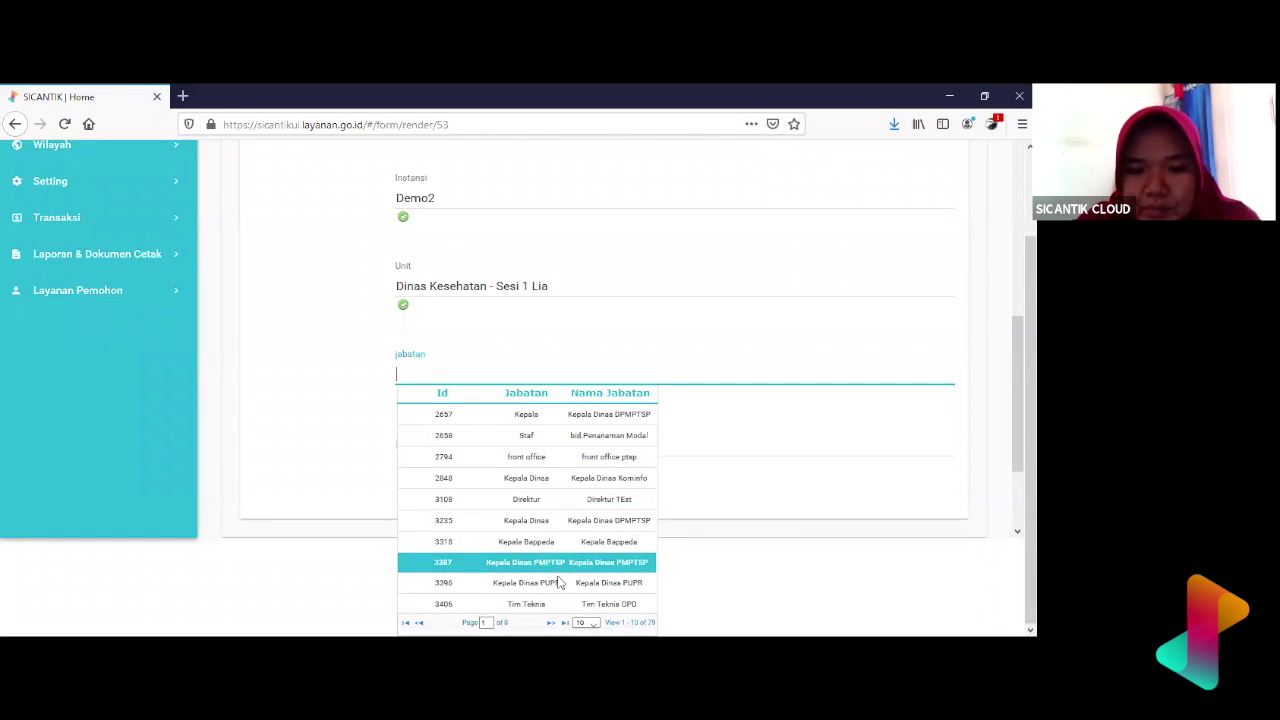
{"action": "left_click", "coordinate": [550, 623]}
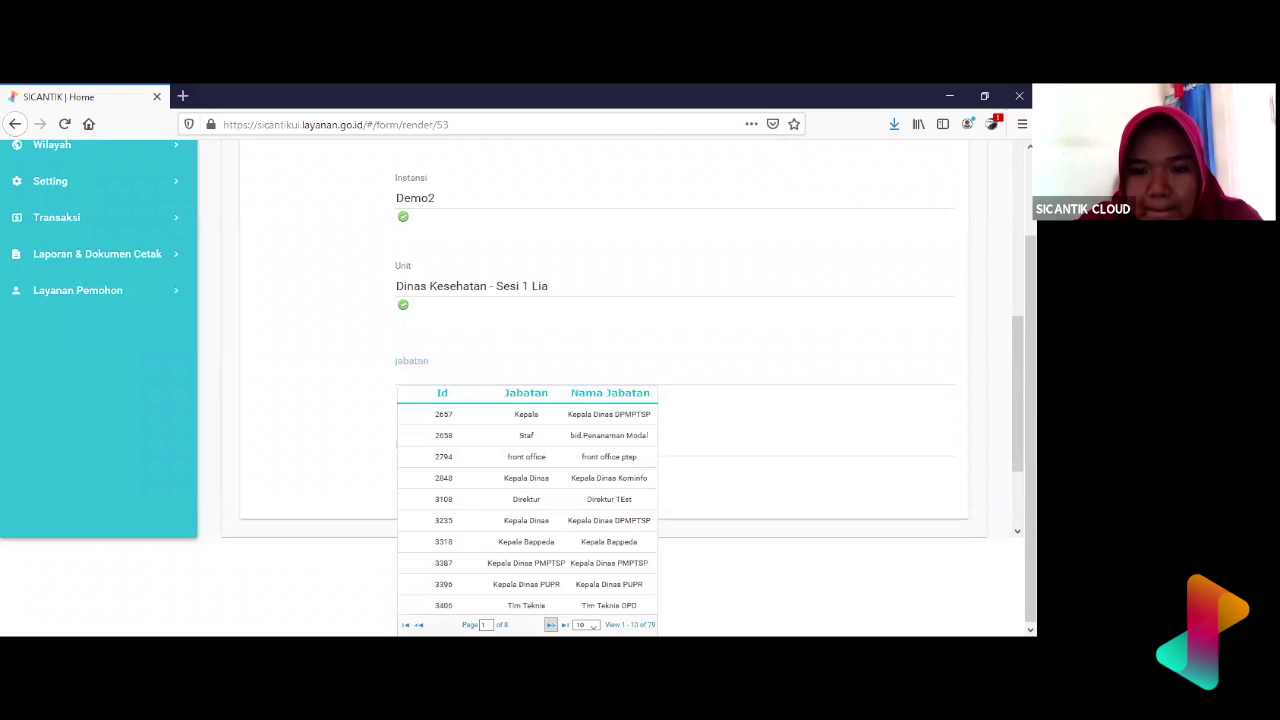
{"action": "left_click", "coordinate": [549, 624]}
{"action": "left_click", "coordinate": [548, 624]}
{"action": "left_click", "coordinate": [548, 624]}
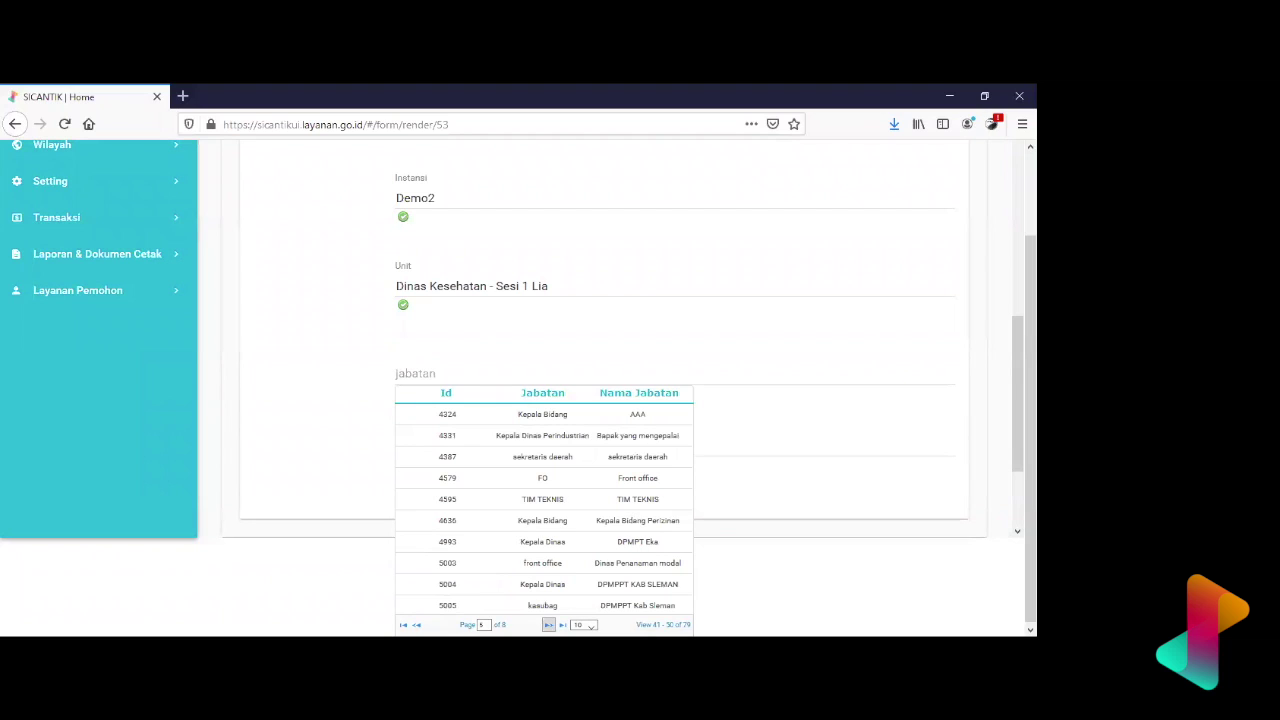
{"action": "left_click", "coordinate": [548, 624]}
{"action": "left_click", "coordinate": [548, 624]}
{"action": "left_click", "coordinate": [548, 624]}
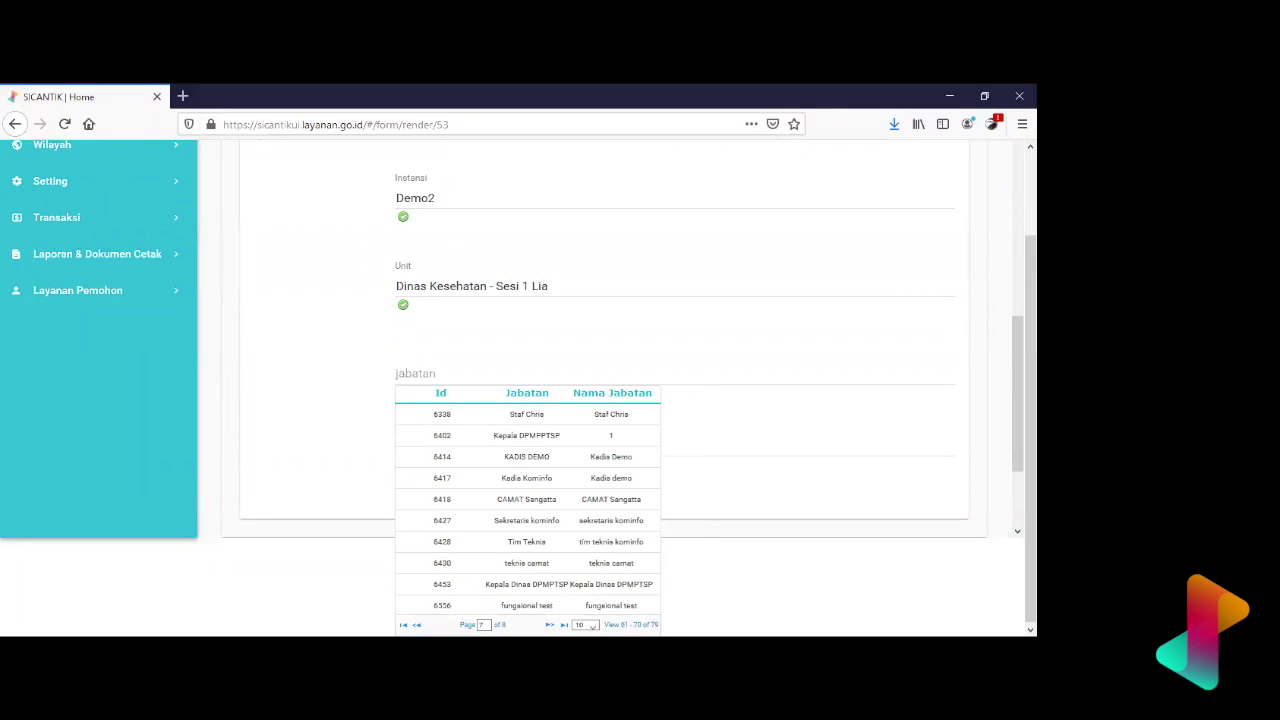
{"action": "left_click", "coordinate": [417, 624]}
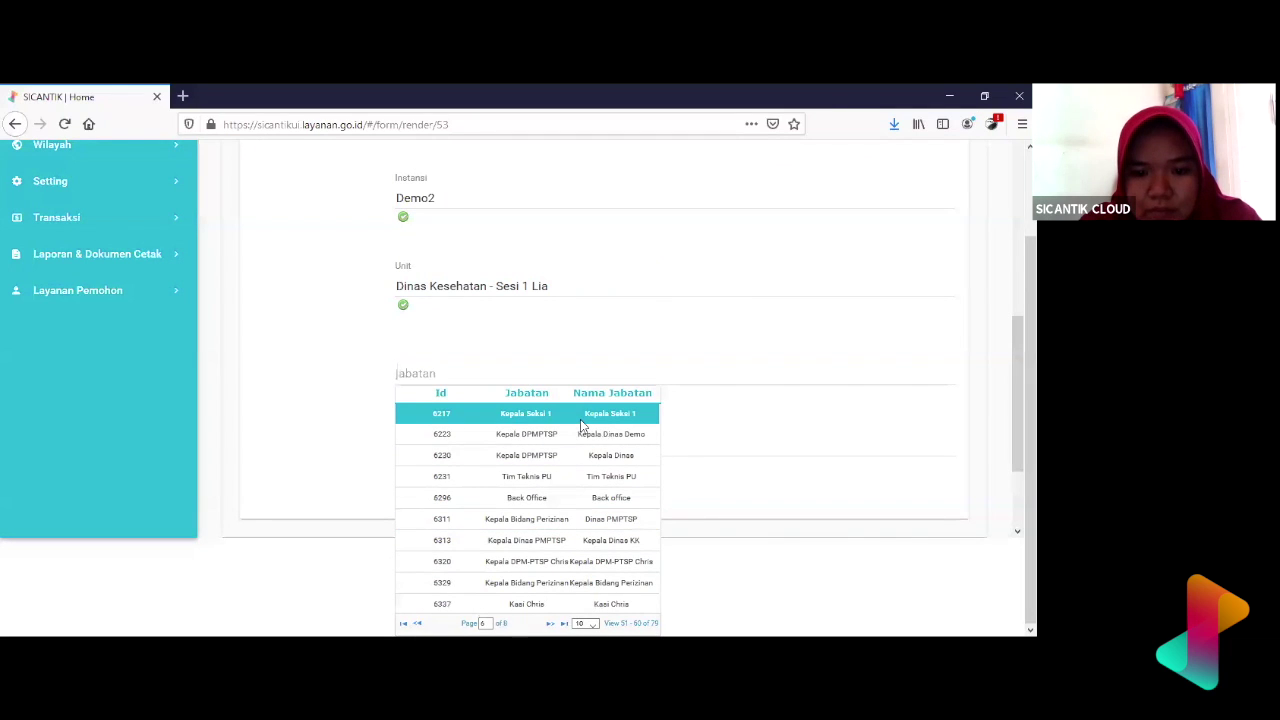
{"action": "left_click", "coordinate": [549, 623]}
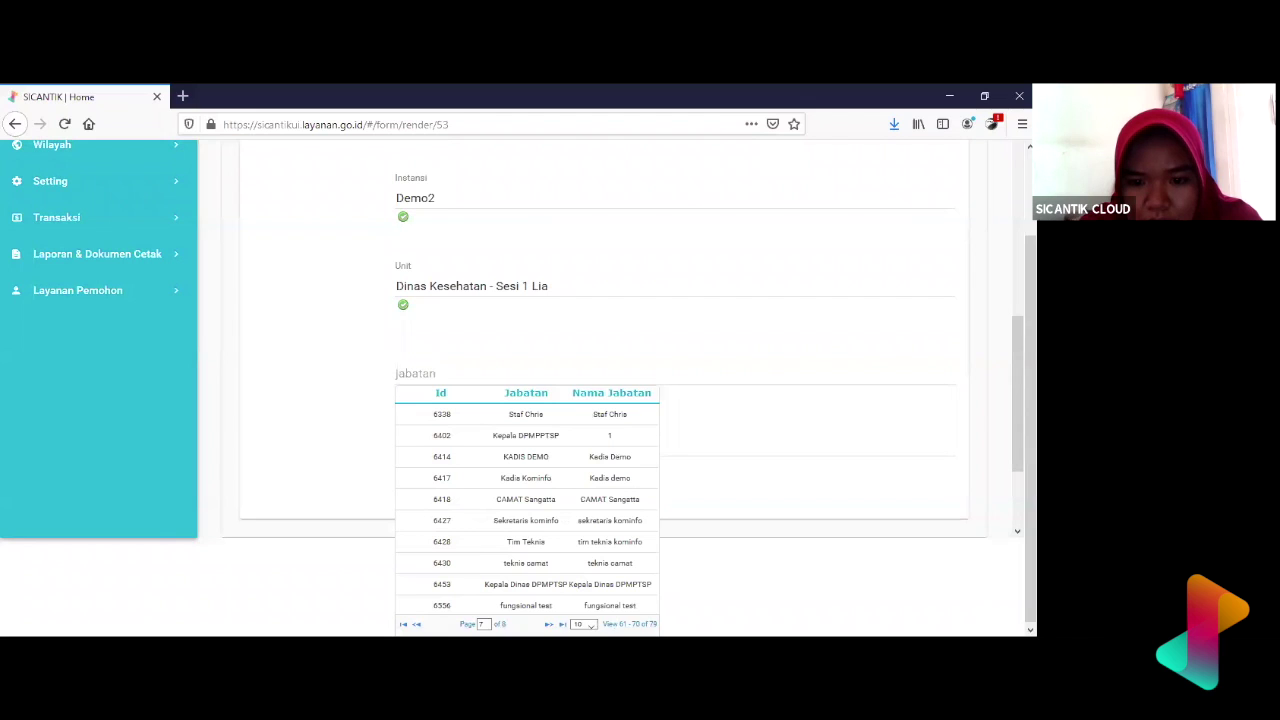
{"action": "left_click", "coordinate": [549, 624]}
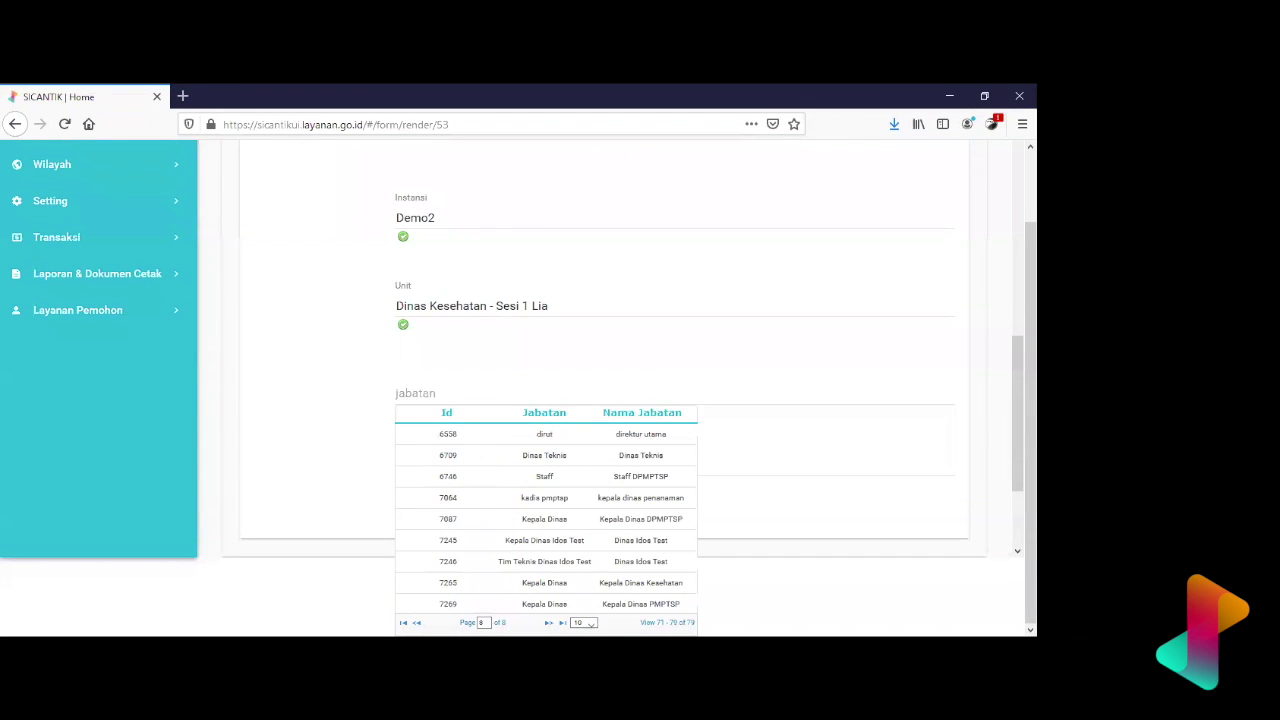
{"action": "left_click", "coordinate": [590, 585]}
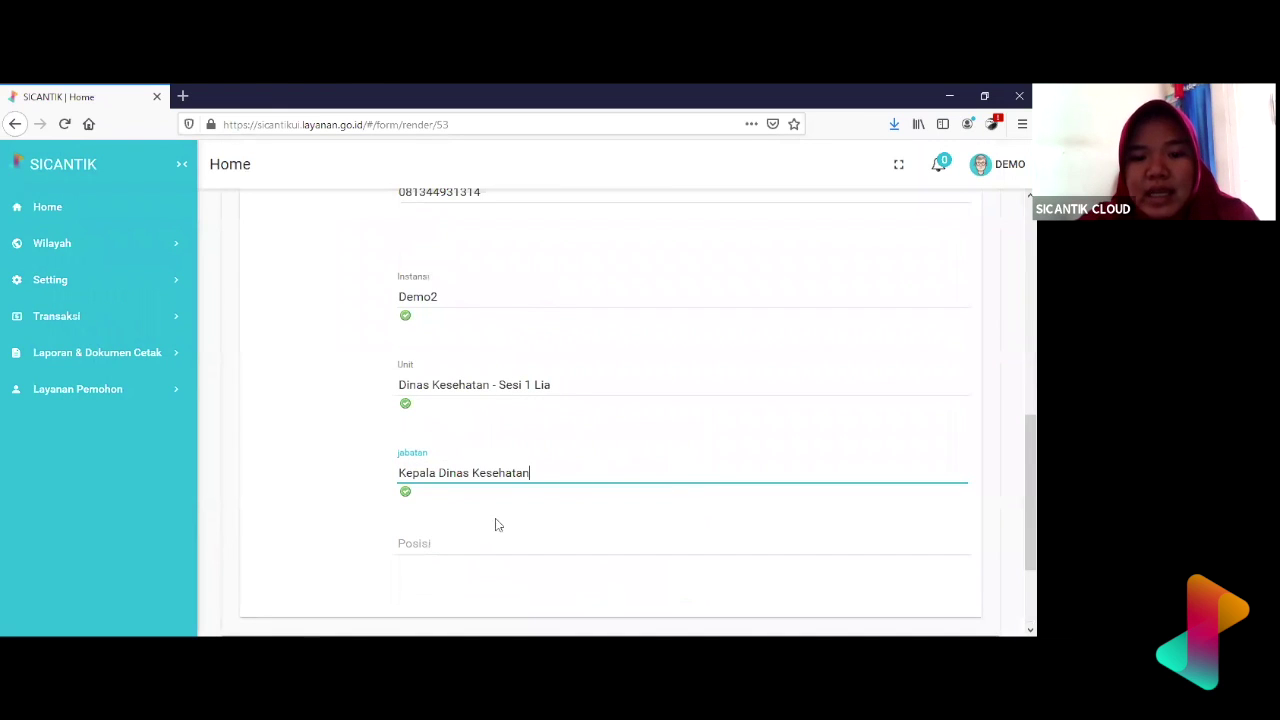
- Type 'Kepala Dinas Kesehatan' into the Posisi field, correcting a typo along the way
{"action": "scroll", "coordinate": [505, 484], "scroll_direction": "down", "scroll_amount": 2}
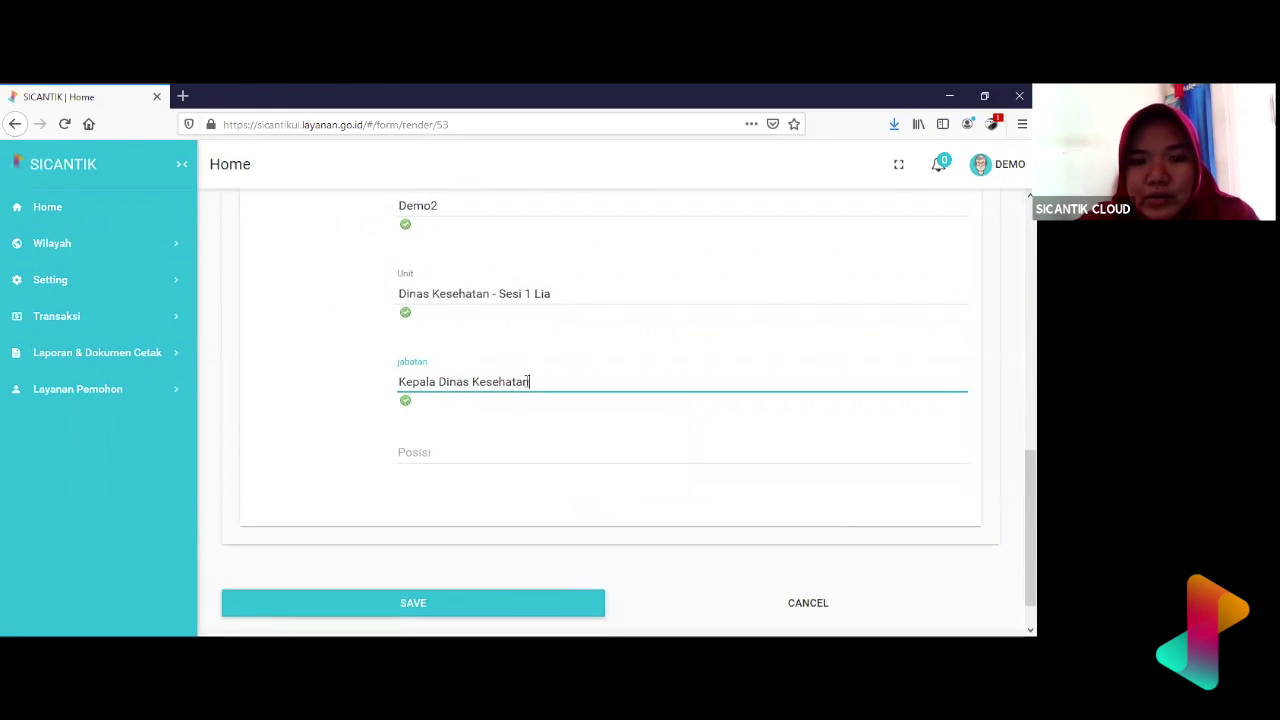
{"action": "scroll", "coordinate": [505, 480], "scroll_direction": "up", "scroll_amount": 3}
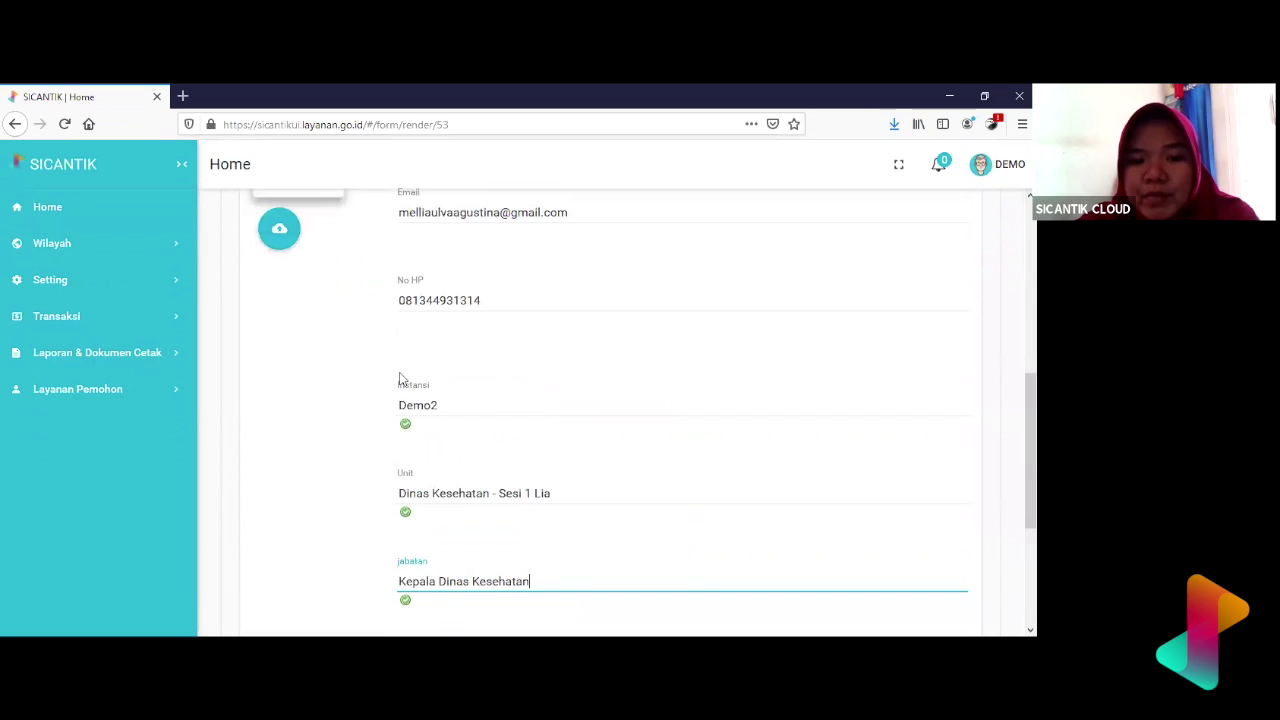
{"action": "scroll", "coordinate": [400, 378], "scroll_direction": "down", "scroll_amount": 1}
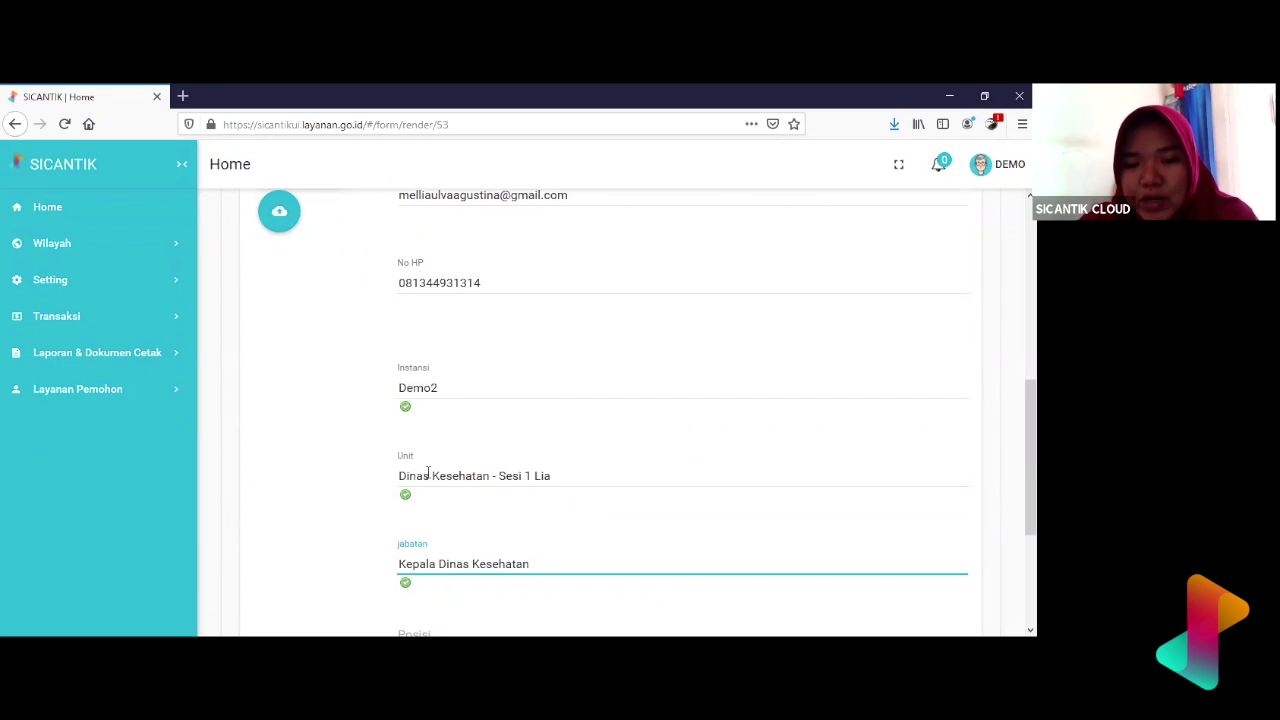
{"action": "scroll", "coordinate": [428, 472], "scroll_direction": "down", "scroll_amount": 2}
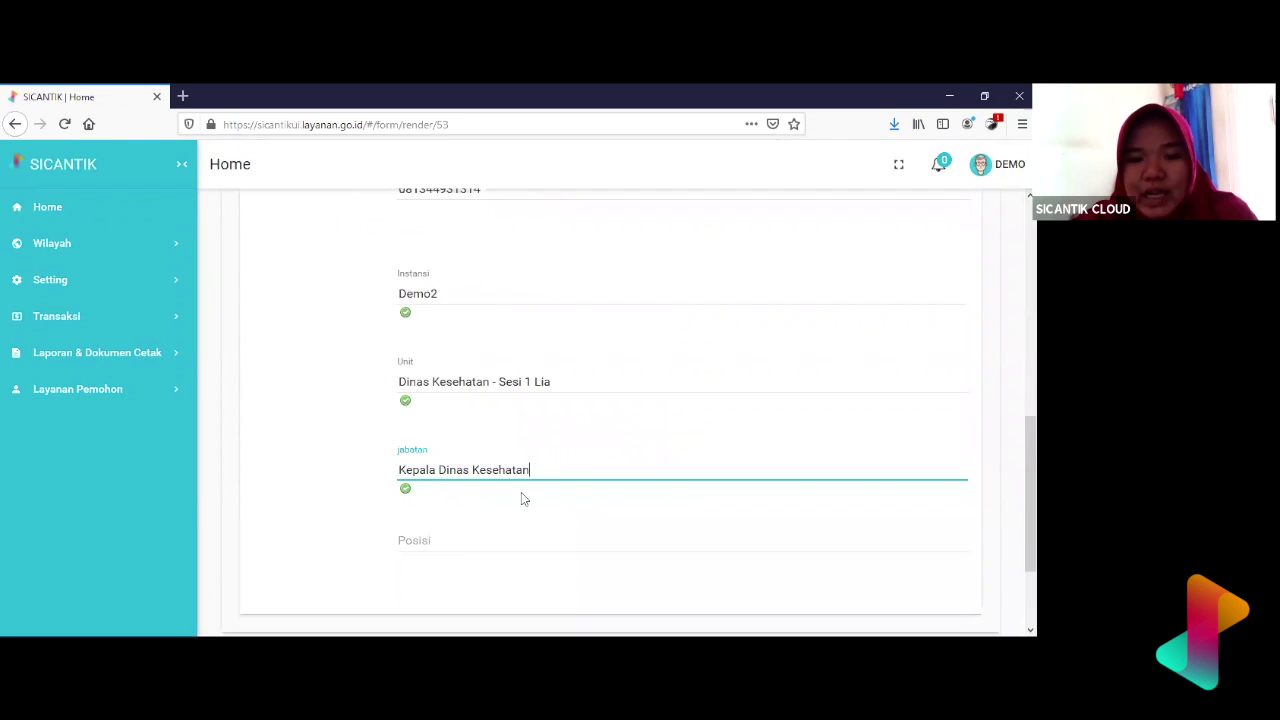
{"action": "scroll", "coordinate": [521, 492], "scroll_direction": "down", "scroll_amount": 2}
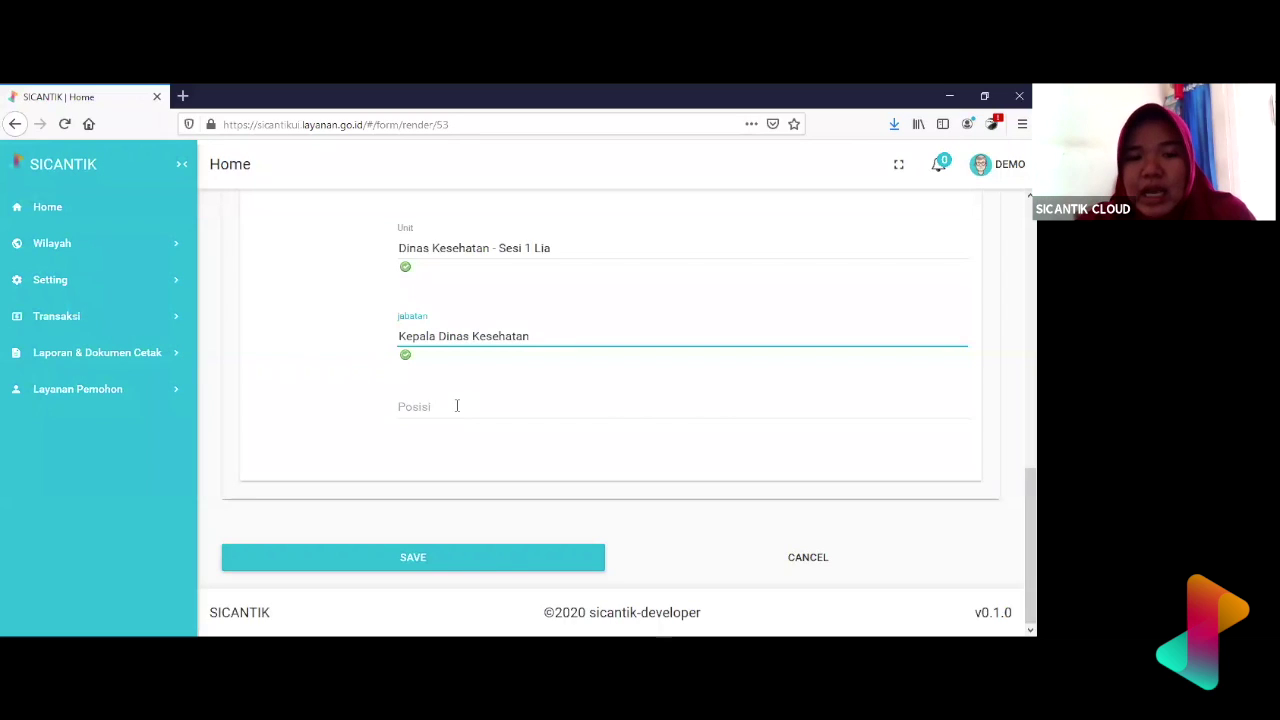
{"action": "scroll", "coordinate": [457, 403], "scroll_direction": "up", "scroll_amount": 2}
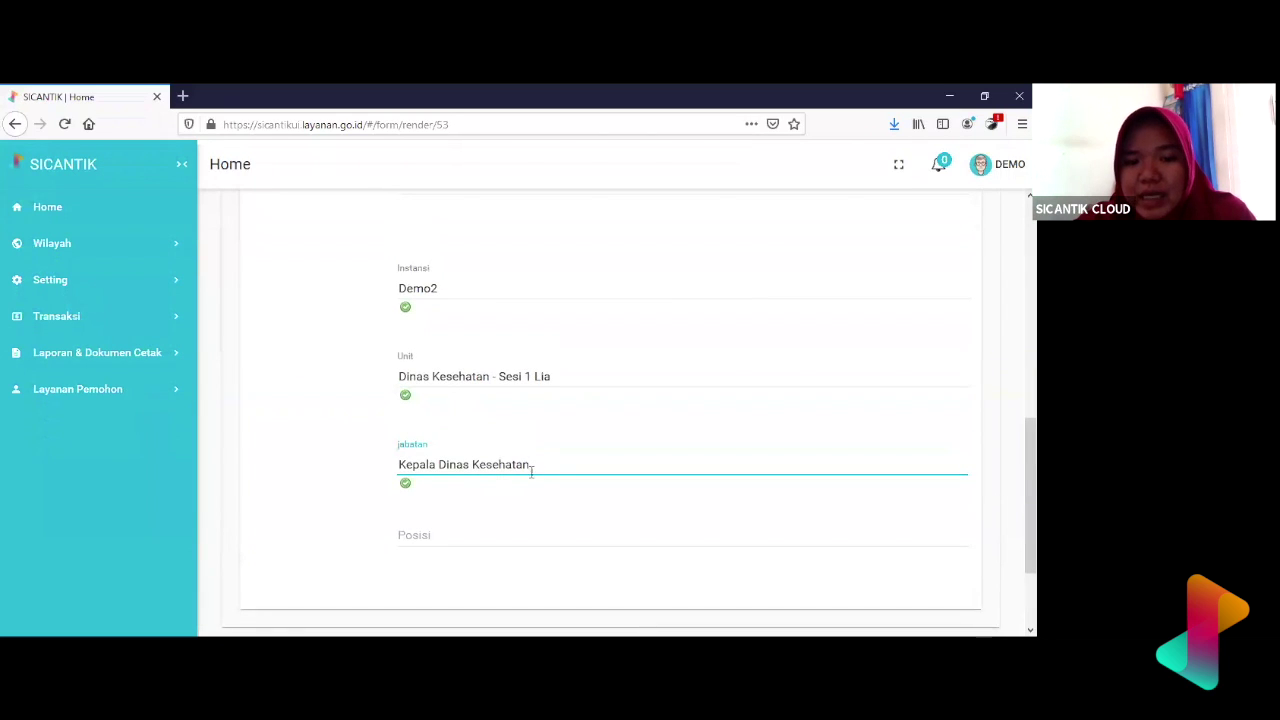
{"action": "left_click", "coordinate": [470, 532]}
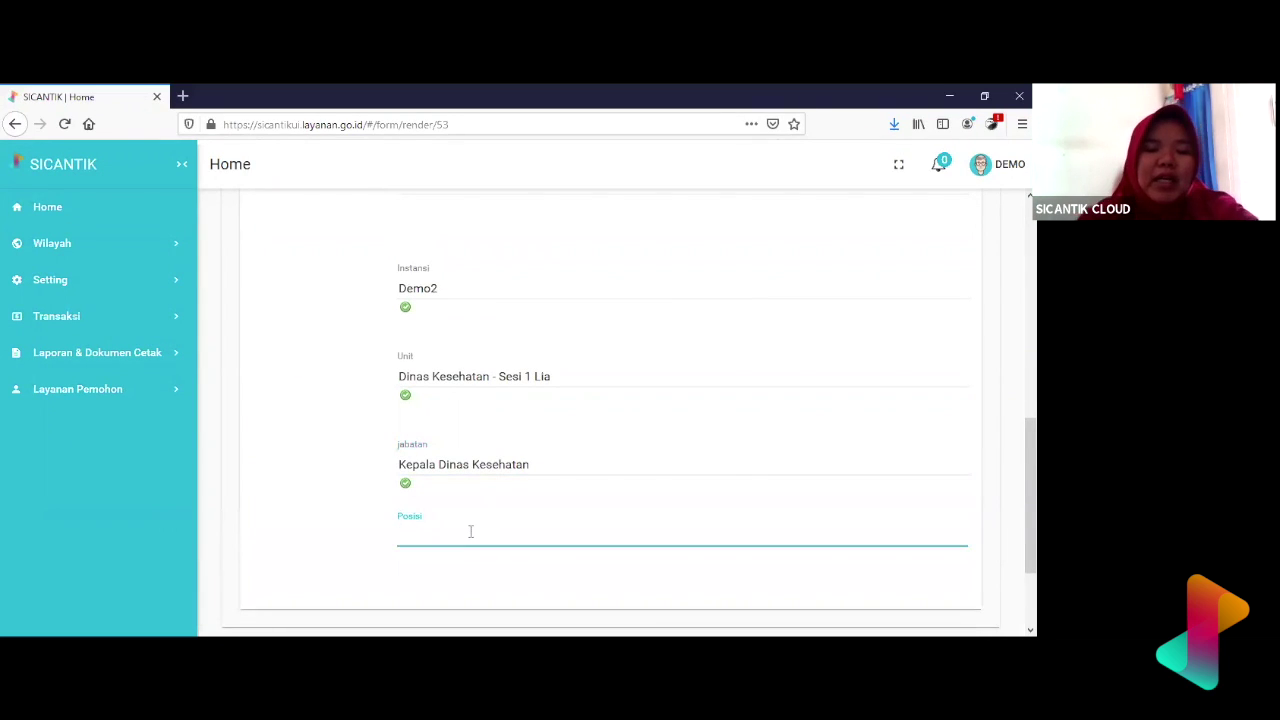
{"action": "type", "text": "Kepa"}
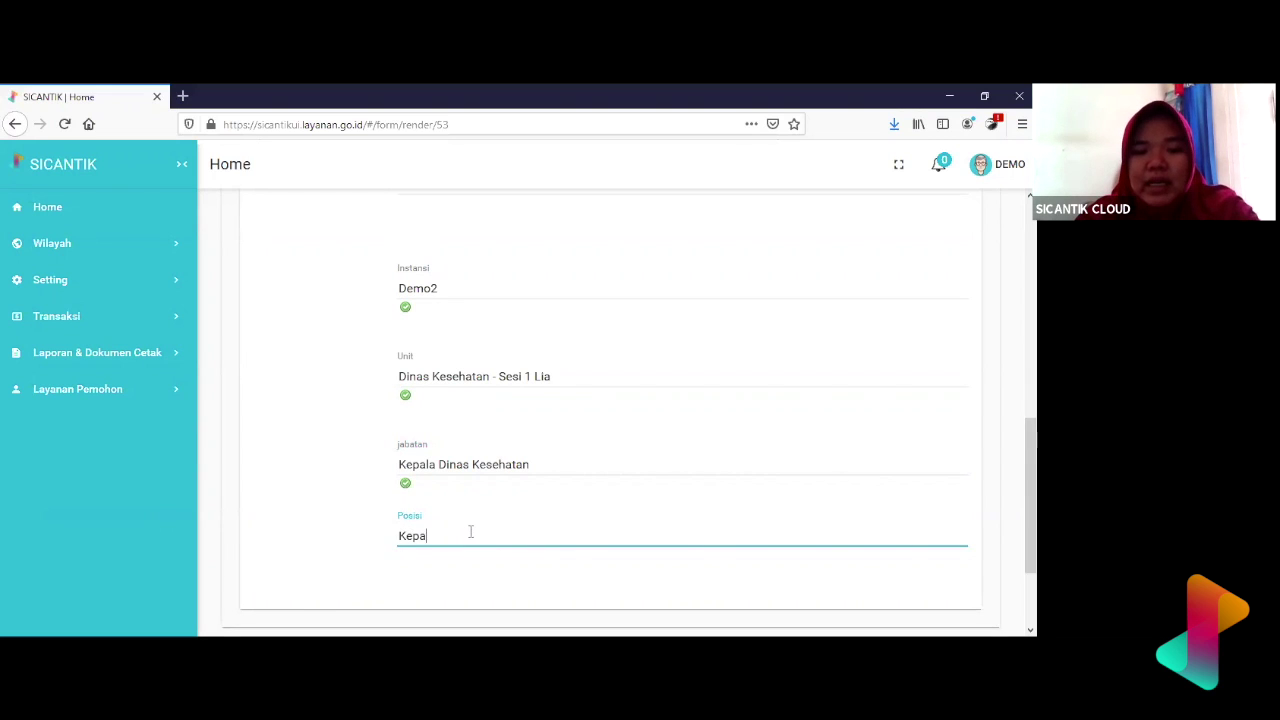
{"action": "type", "text": "la DIn"}
{"action": "key", "text": "BackSpace"}
{"action": "key", "text": "BackSpace"}
{"action": "type", "text": "inas"}
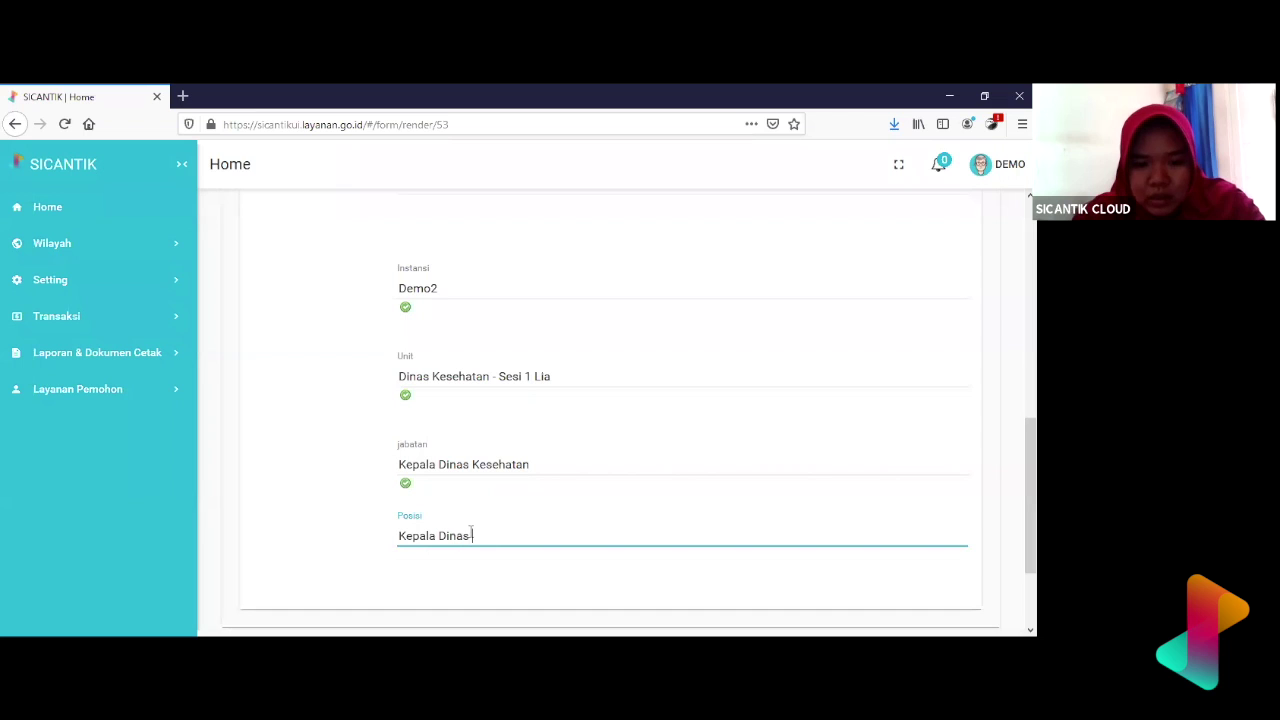
{"action": "type", "text": " Kesehatan"}
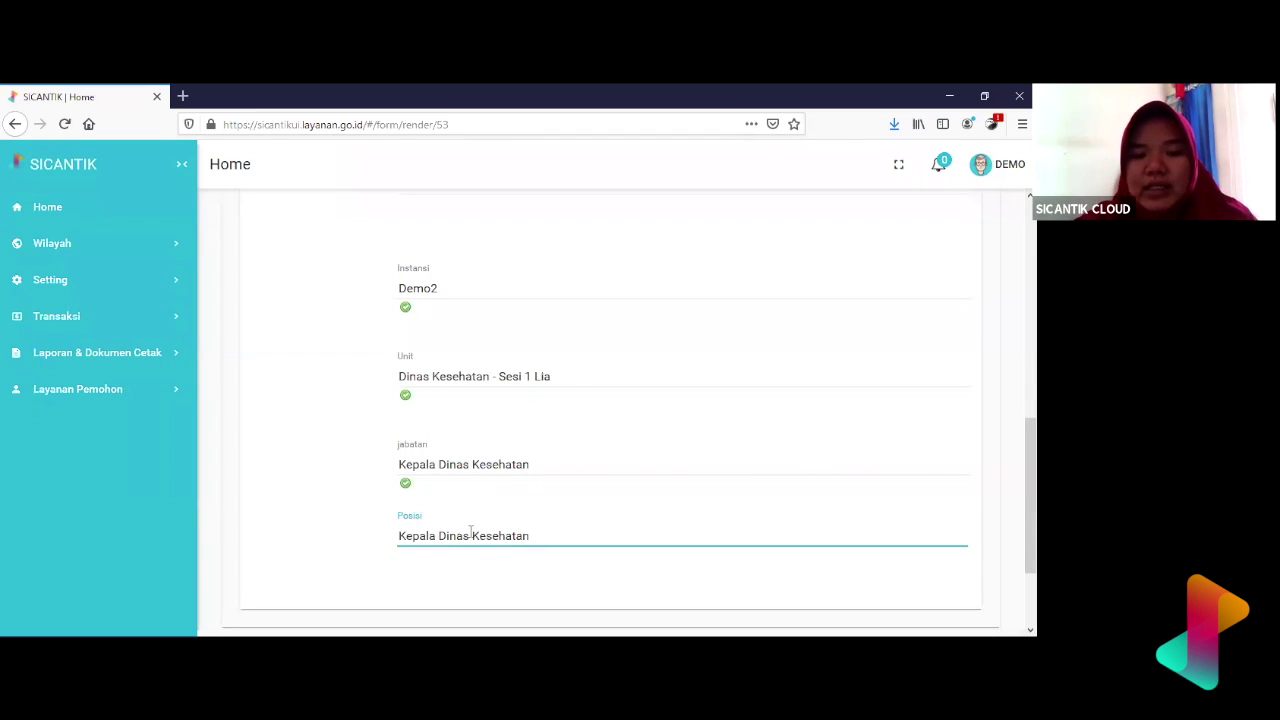
{"action": "scroll", "coordinate": [470, 531], "scroll_direction": "down", "scroll_amount": 3}
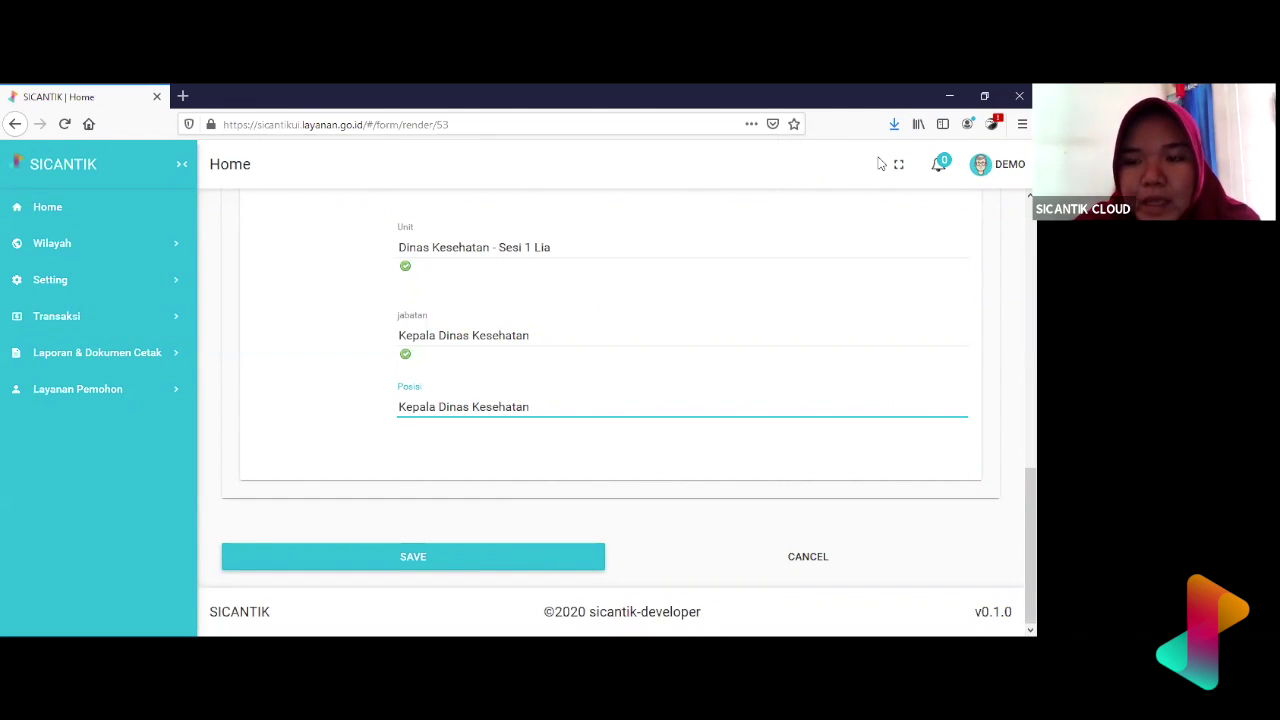
{"action": "scroll", "coordinate": [658, 290], "scroll_direction": "up", "scroll_amount": 10}
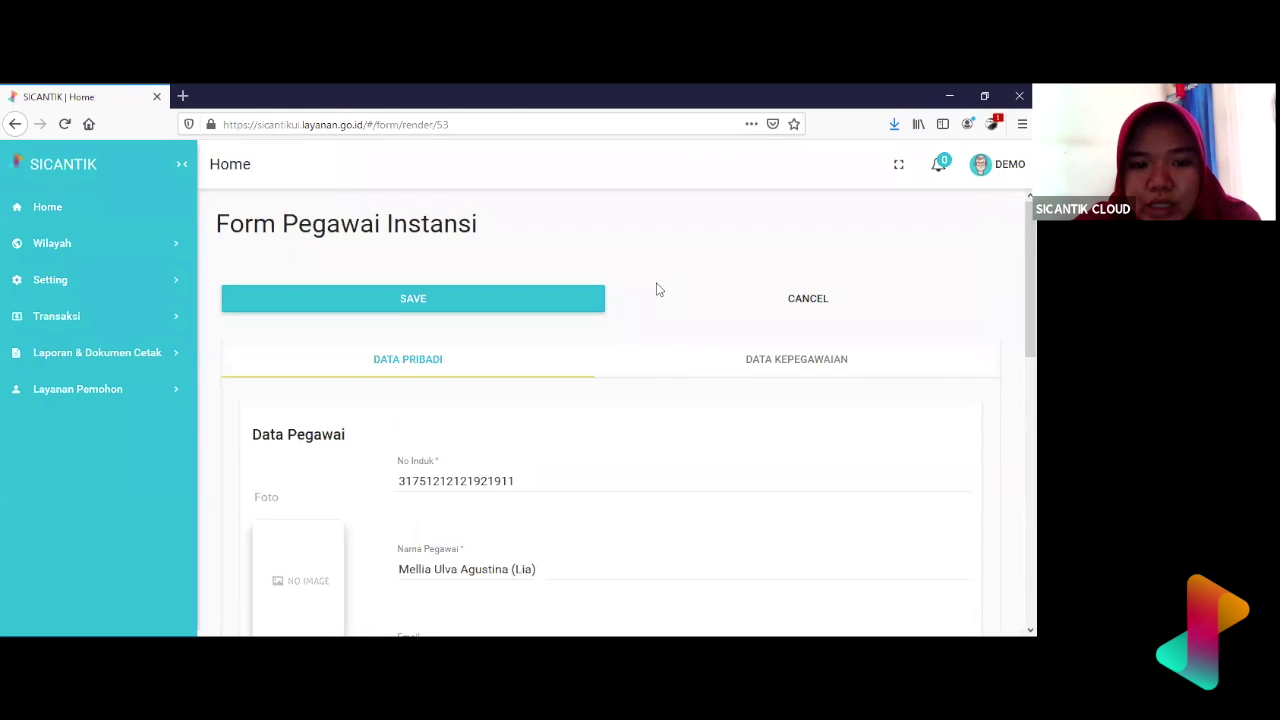
{"action": "scroll", "coordinate": [656, 289], "scroll_direction": "down", "scroll_amount": 3}
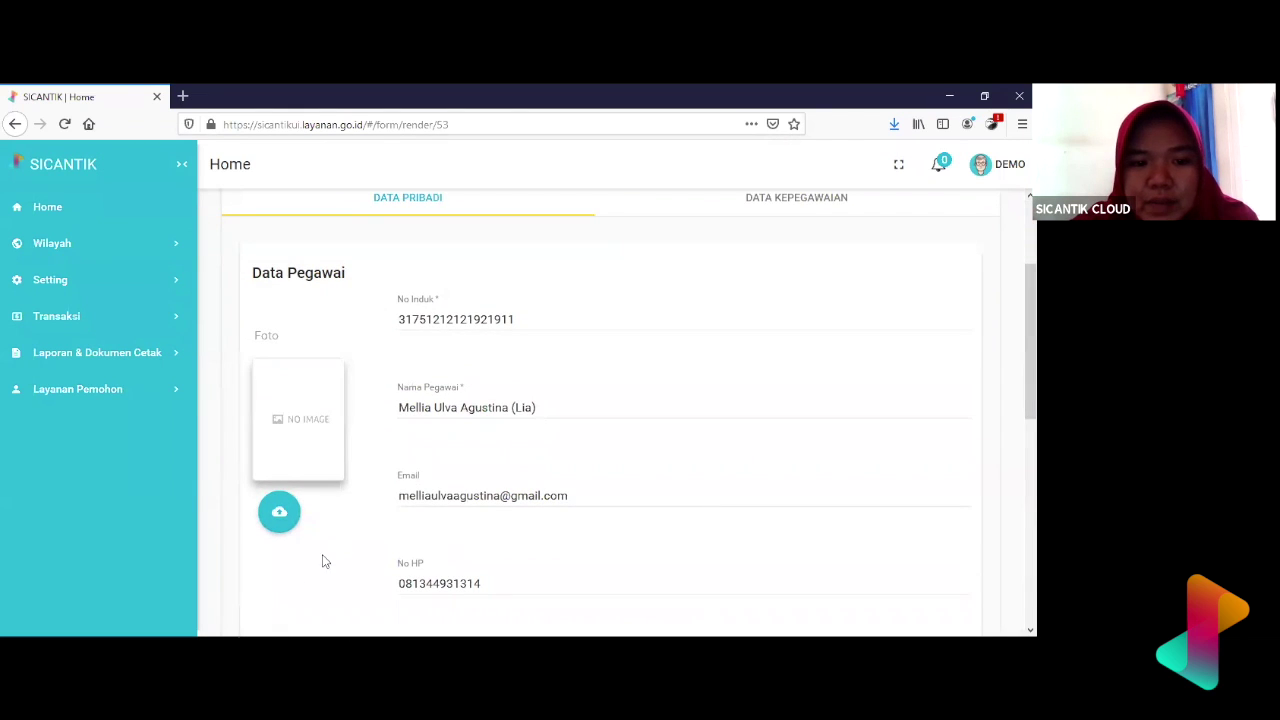
- Upload images.jpg from the Pictures folder as the employee's Foto
{"action": "left_click", "coordinate": [279, 513]}
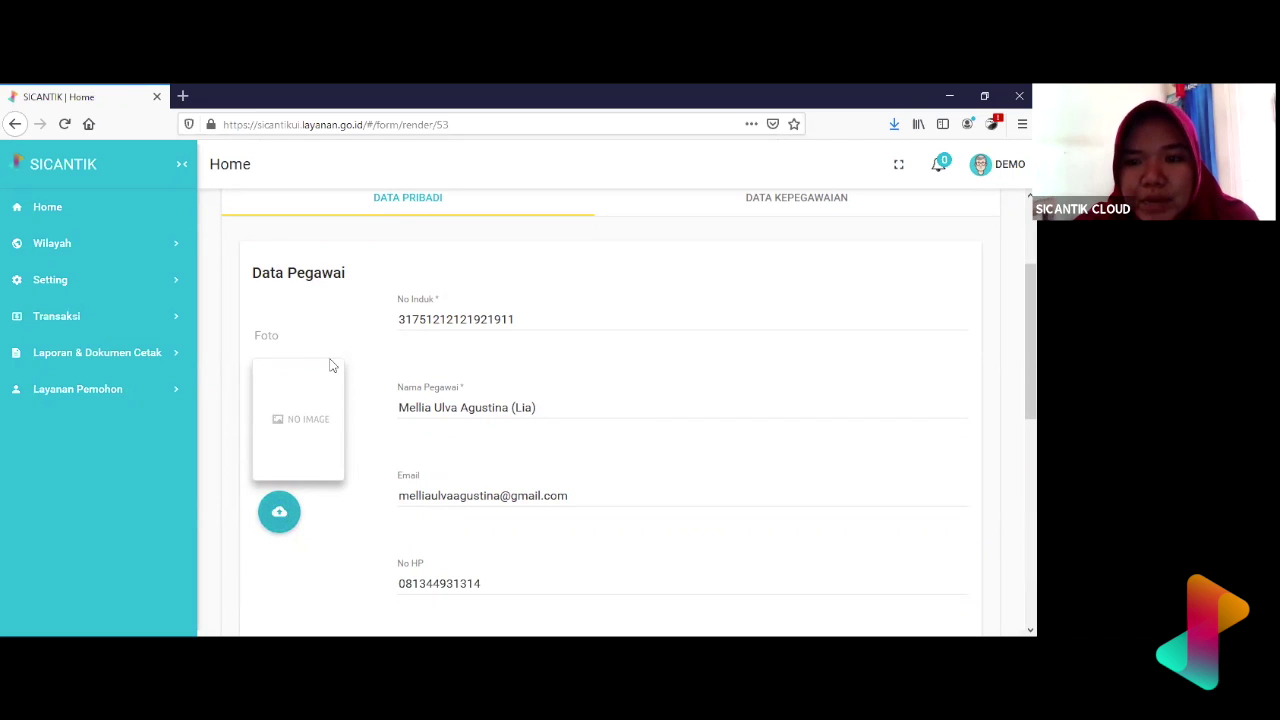
{"action": "scroll", "coordinate": [60, 330], "scroll_direction": "down", "scroll_amount": 3}
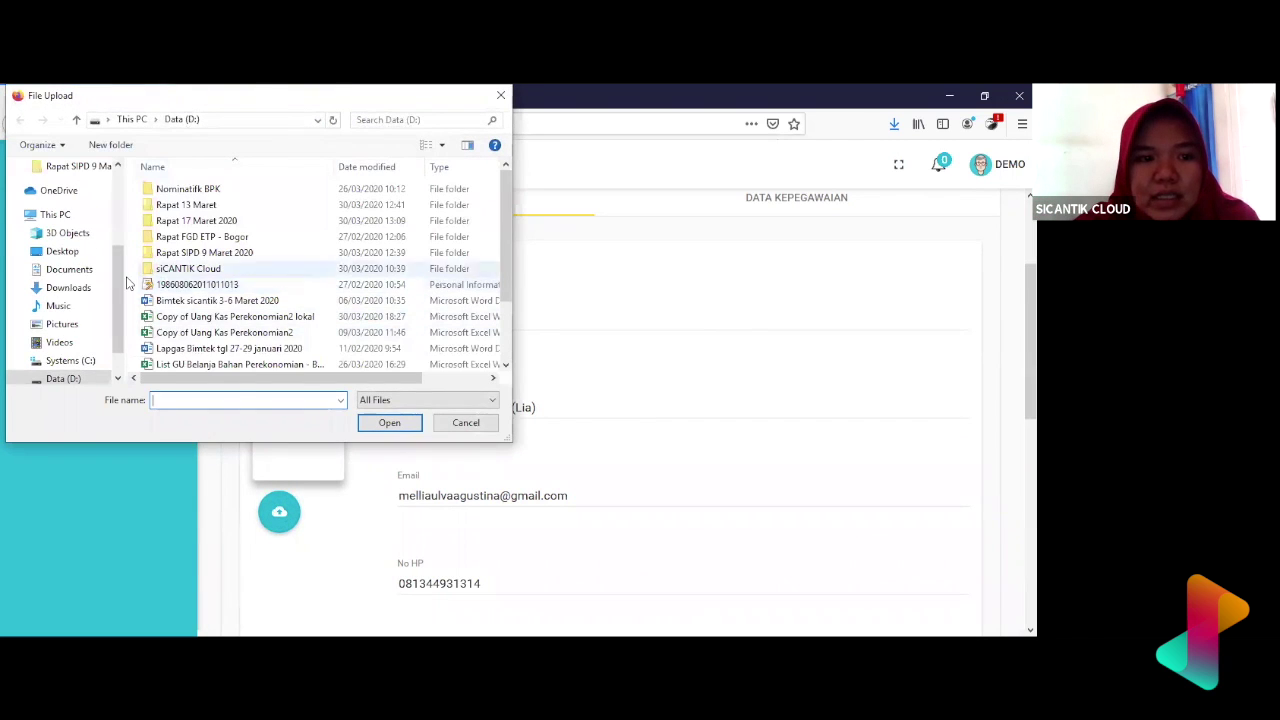
{"action": "left_click", "coordinate": [62, 324]}
{"action": "left_click", "coordinate": [285, 315]}
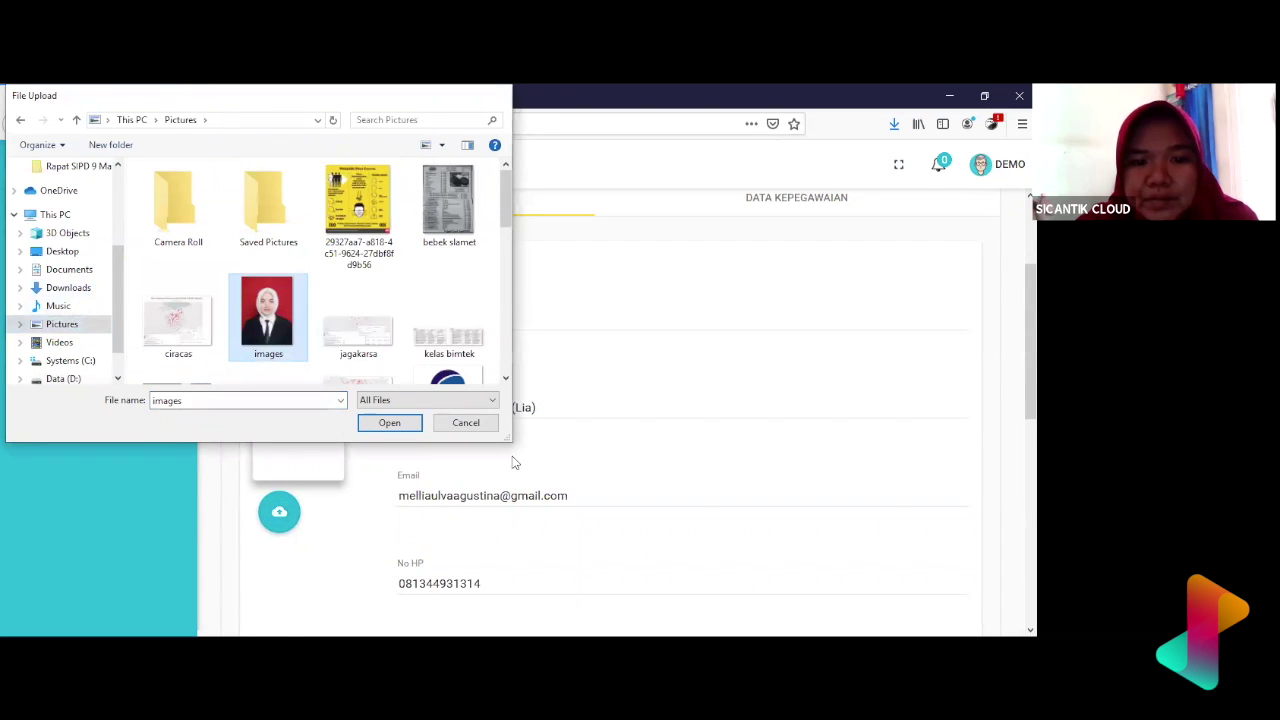
{"action": "key", "text": "Return"}
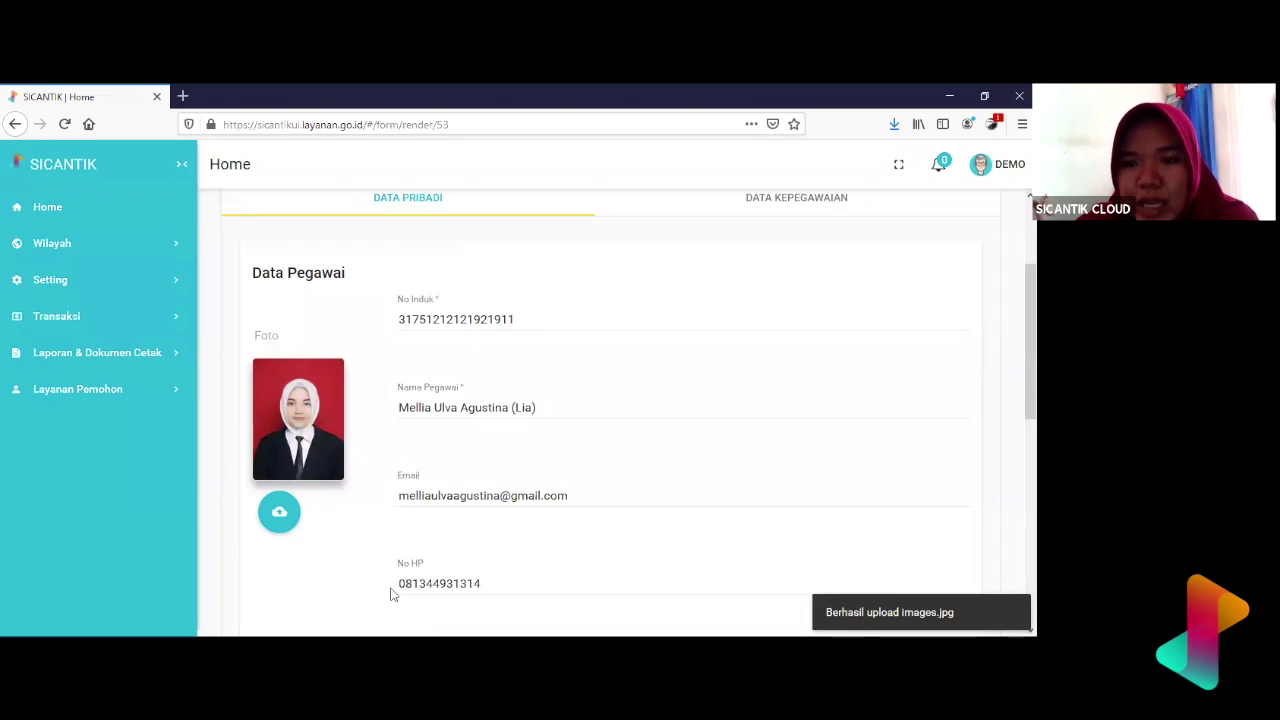
{"action": "scroll", "coordinate": [390, 594], "scroll_direction": "down", "scroll_amount": 5}
{"action": "scroll", "coordinate": [380, 391], "scroll_direction": "up", "scroll_amount": 10}
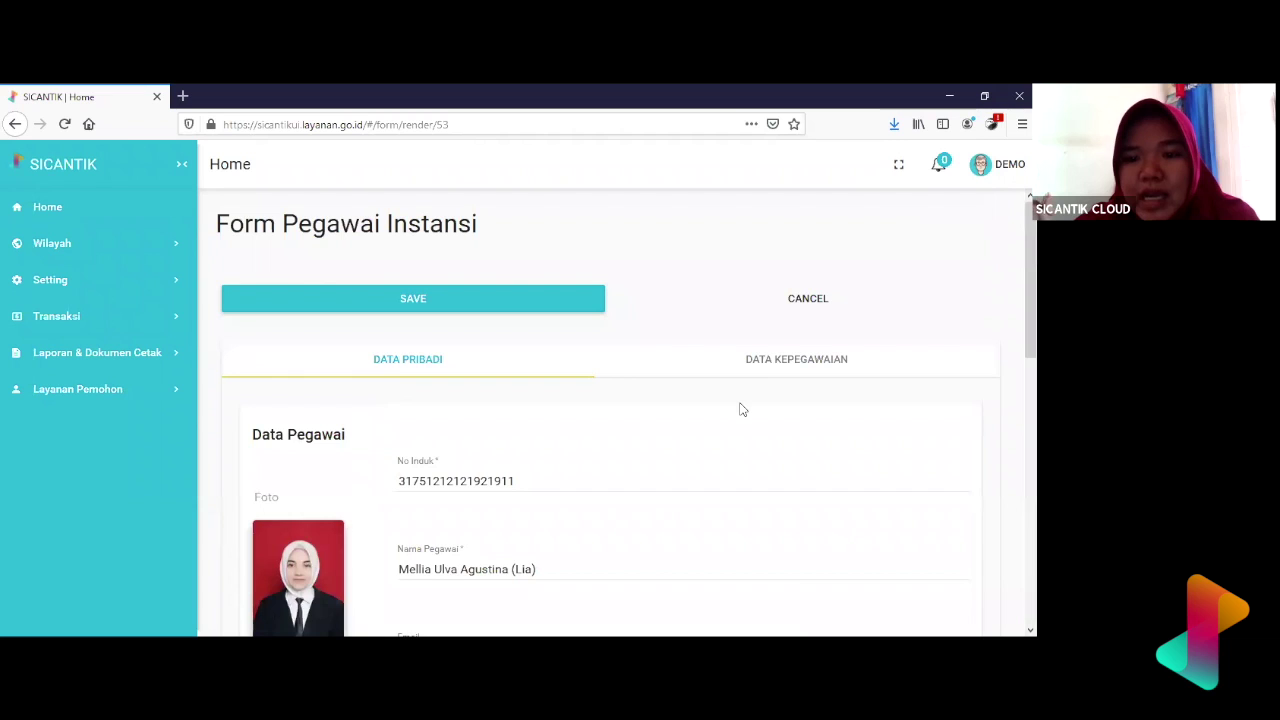
{"action": "left_click", "coordinate": [784, 370]}
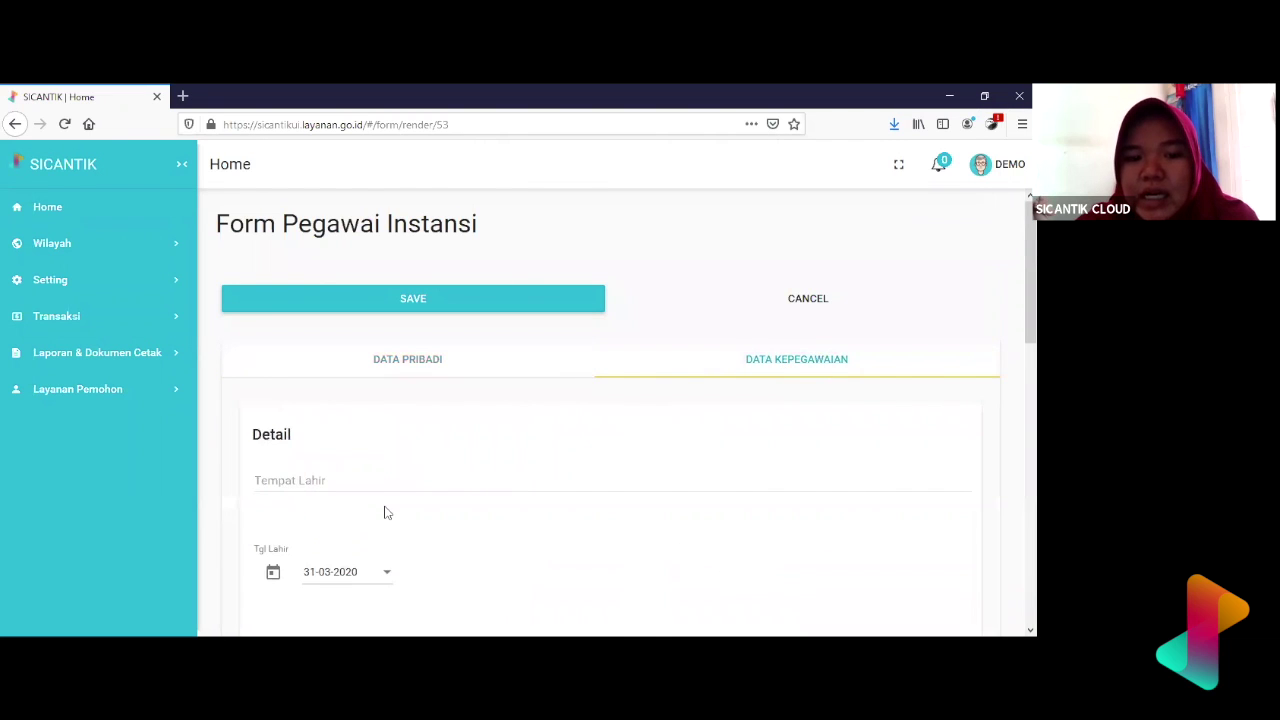
{"action": "scroll", "coordinate": [387, 512], "scroll_direction": "down", "scroll_amount": 3}
{"action": "scroll", "coordinate": [385, 512], "scroll_direction": "down", "scroll_amount": 5}
{"action": "scroll", "coordinate": [385, 512], "scroll_direction": "up", "scroll_amount": 10}
{"action": "scroll", "coordinate": [387, 512], "scroll_direction": "down", "scroll_amount": 5}
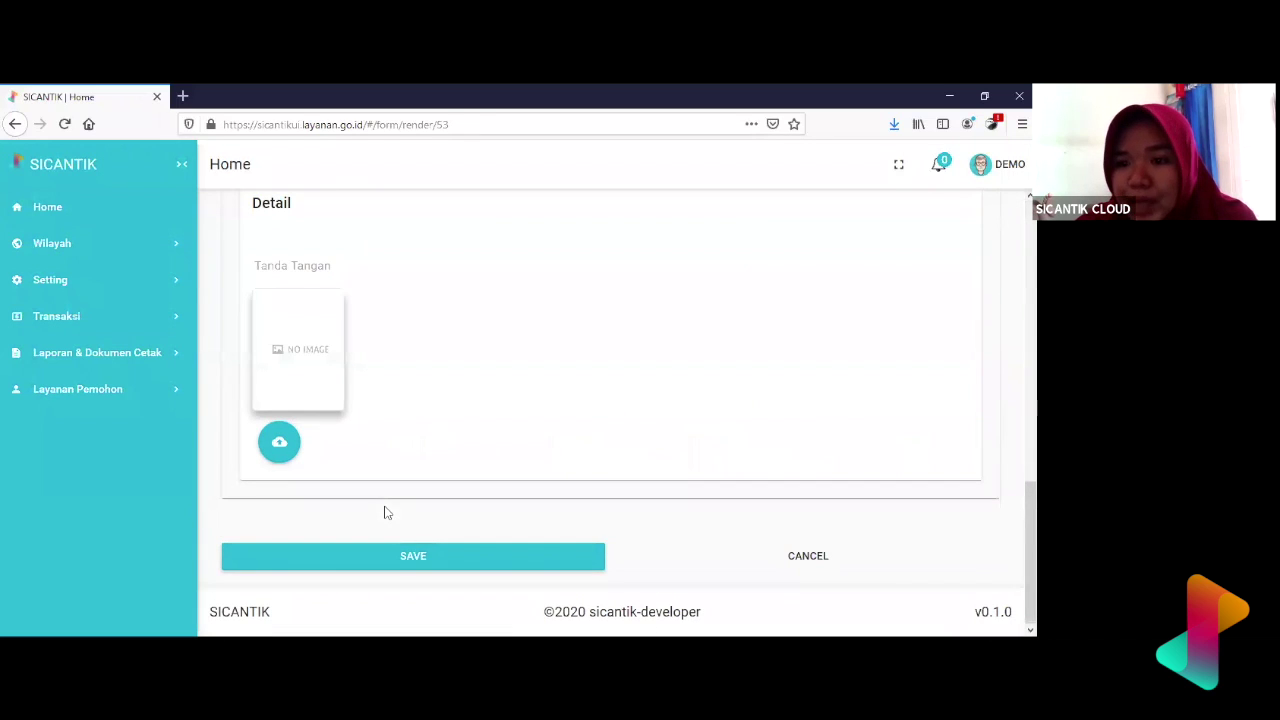
{"action": "scroll", "coordinate": [387, 512], "scroll_direction": "up", "scroll_amount": 10}
{"action": "left_click", "coordinate": [436, 371]}
{"action": "scroll", "coordinate": [625, 470], "scroll_direction": "down", "scroll_amount": 5}
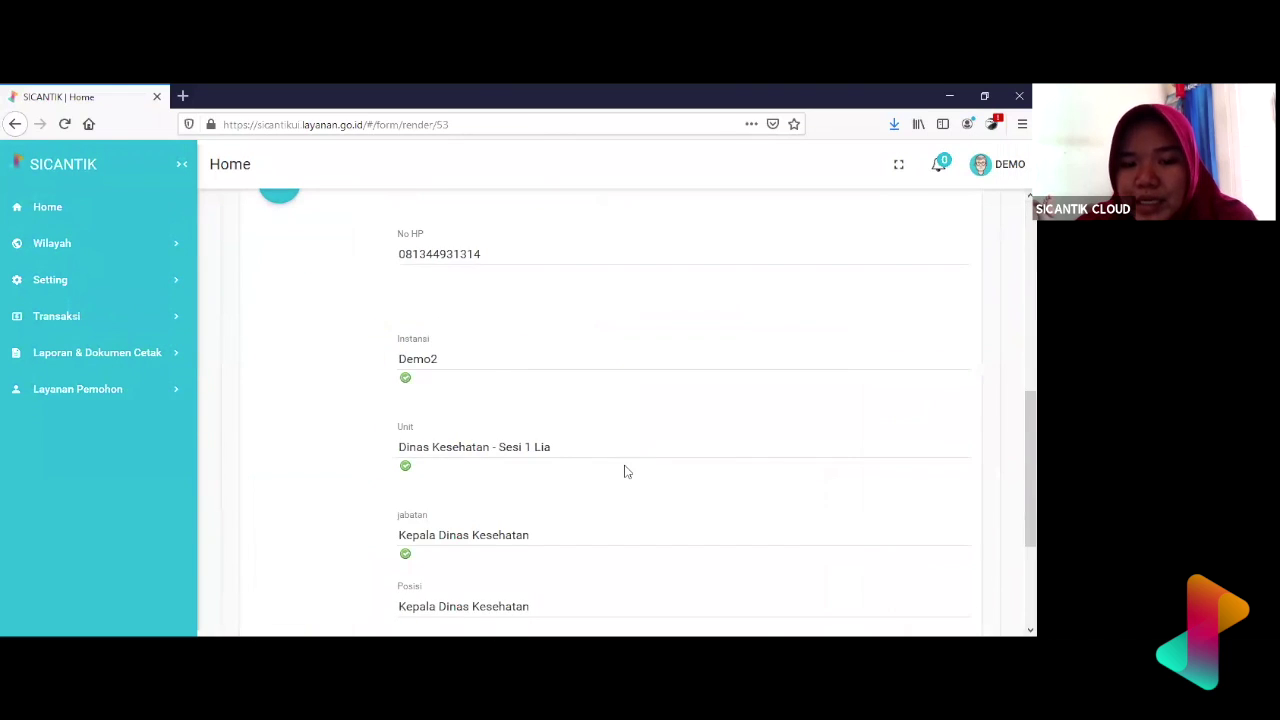
{"action": "scroll", "coordinate": [624, 470], "scroll_direction": "down", "scroll_amount": 3}
{"action": "scroll", "coordinate": [645, 452], "scroll_direction": "up", "scroll_amount": 10}
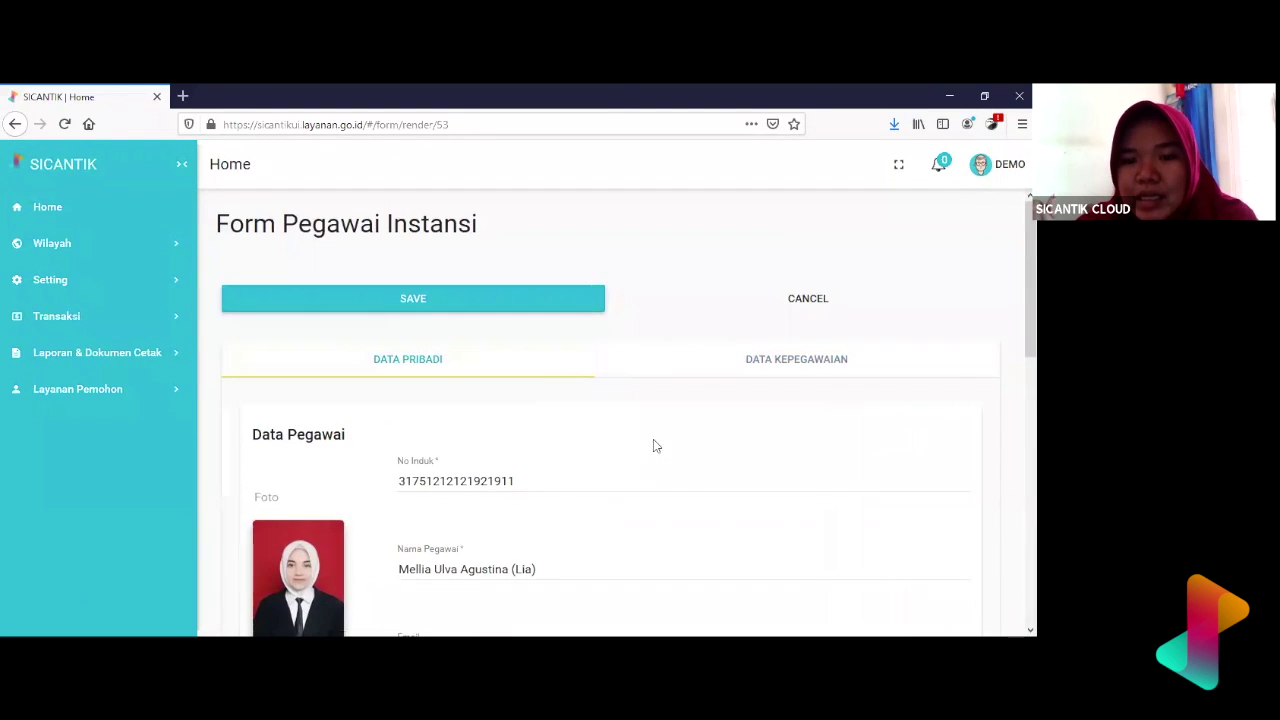
{"action": "left_click", "coordinate": [751, 365]}
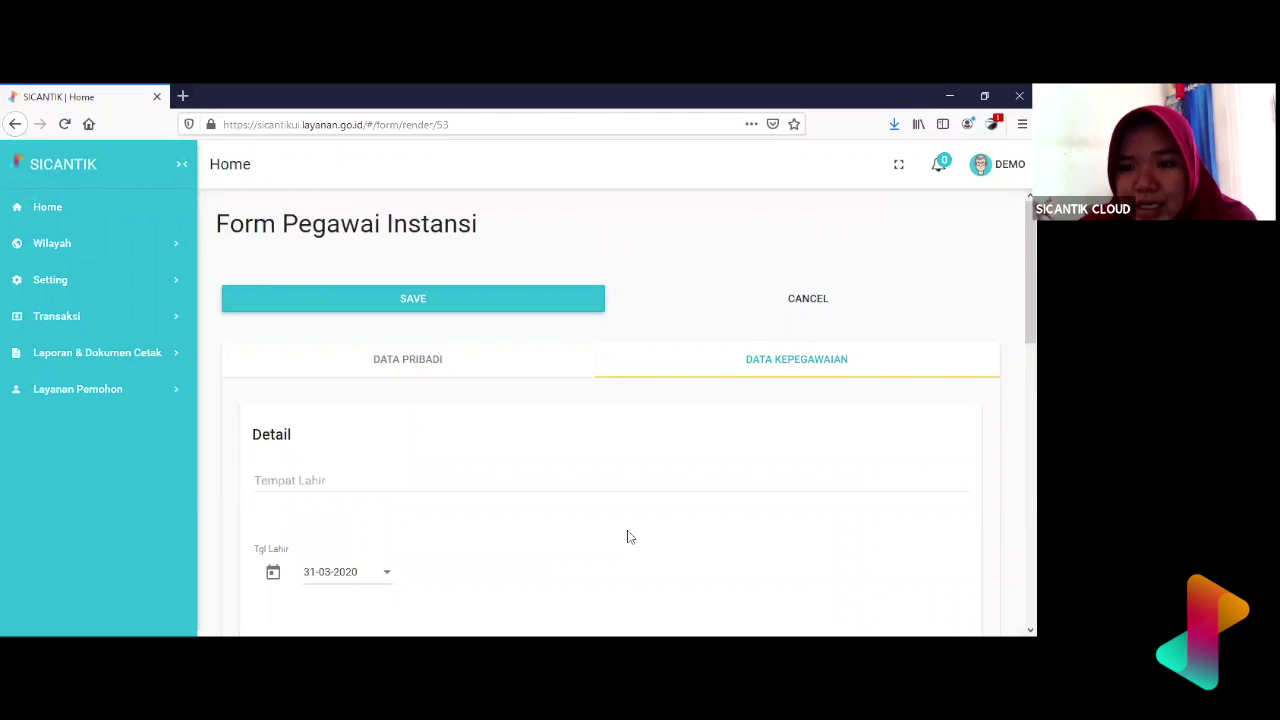
{"action": "left_click", "coordinate": [429, 357]}
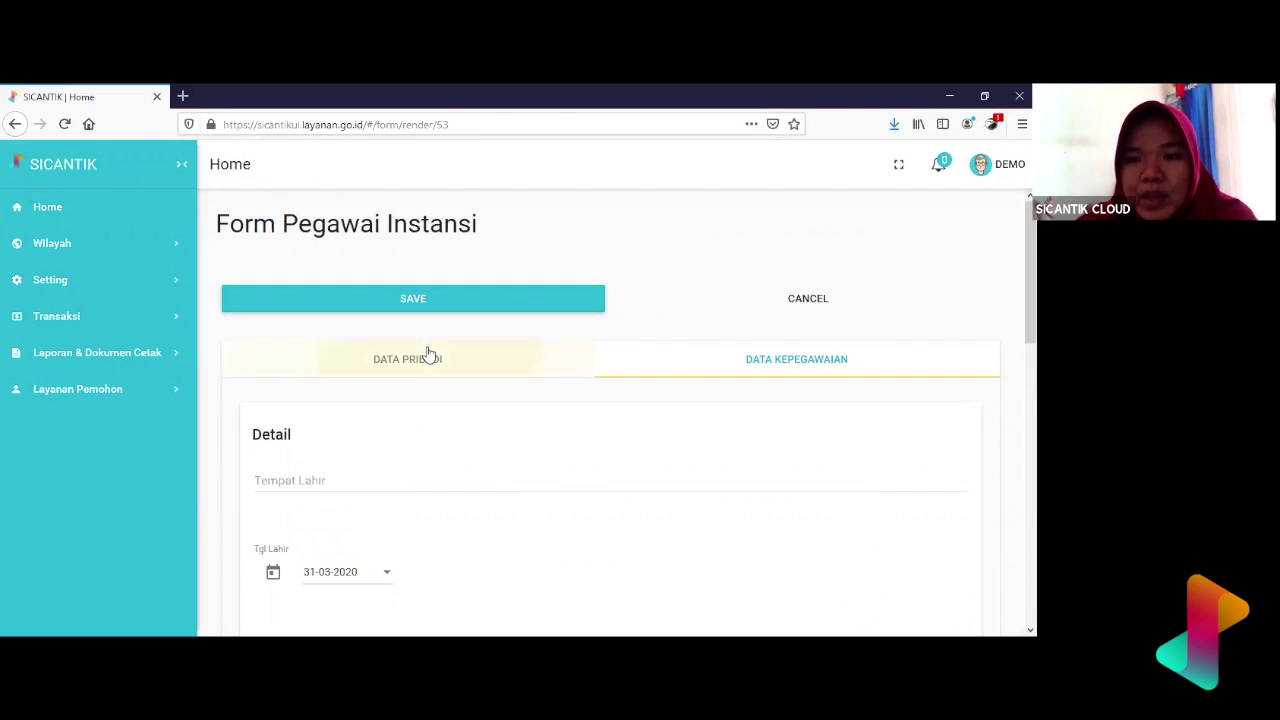
{"action": "scroll", "coordinate": [590, 498], "scroll_direction": "down", "scroll_amount": 3}
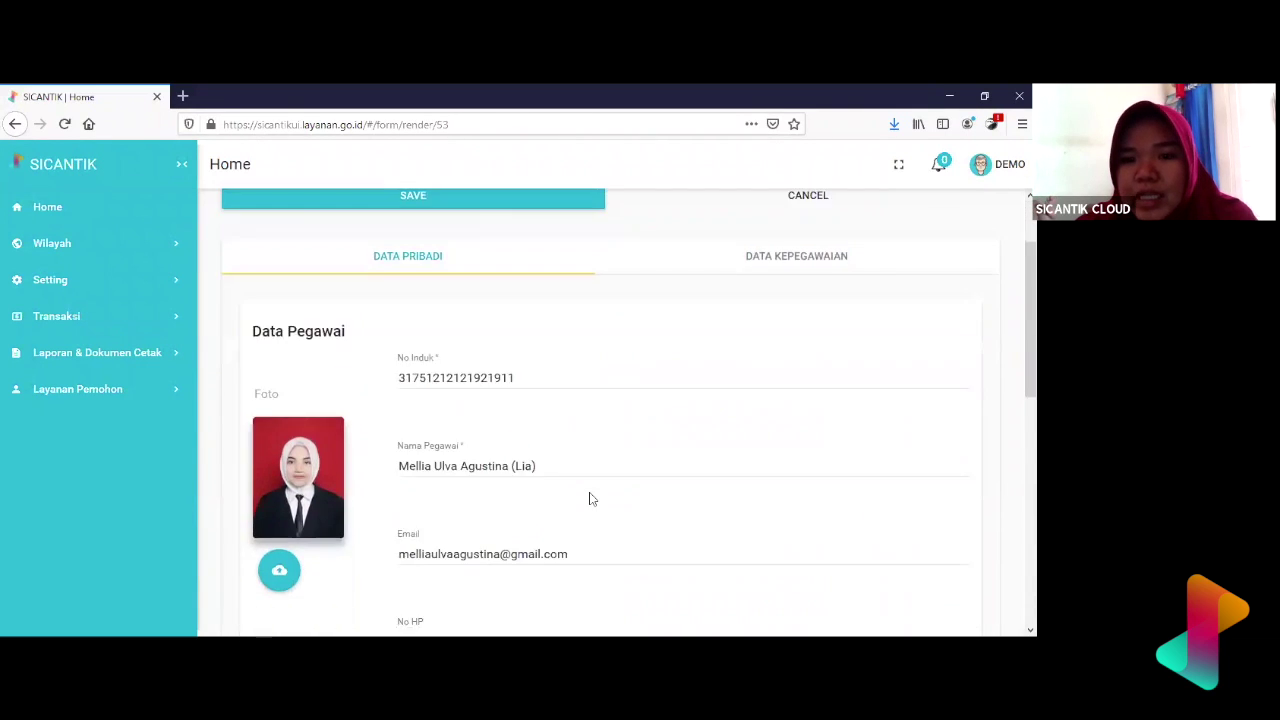
{"action": "scroll", "coordinate": [590, 498], "scroll_direction": "up", "scroll_amount": 3}
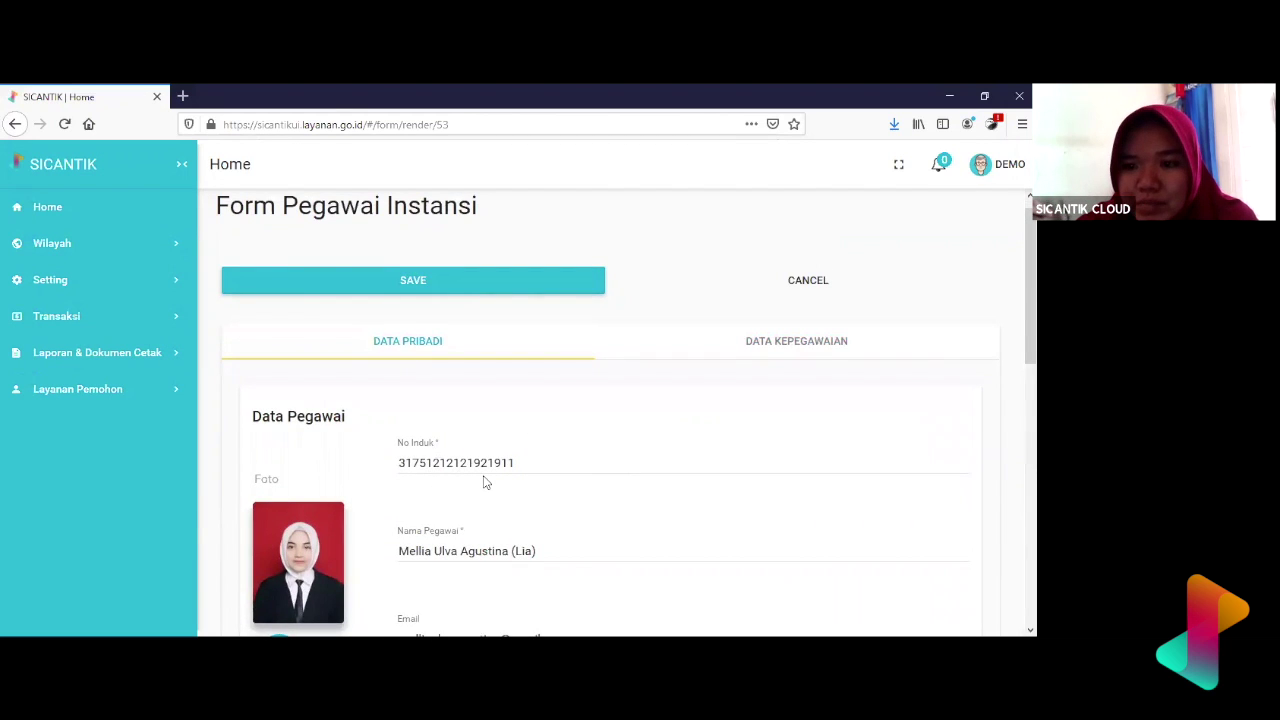
{"action": "scroll", "coordinate": [484, 482], "scroll_direction": "down", "scroll_amount": 5}
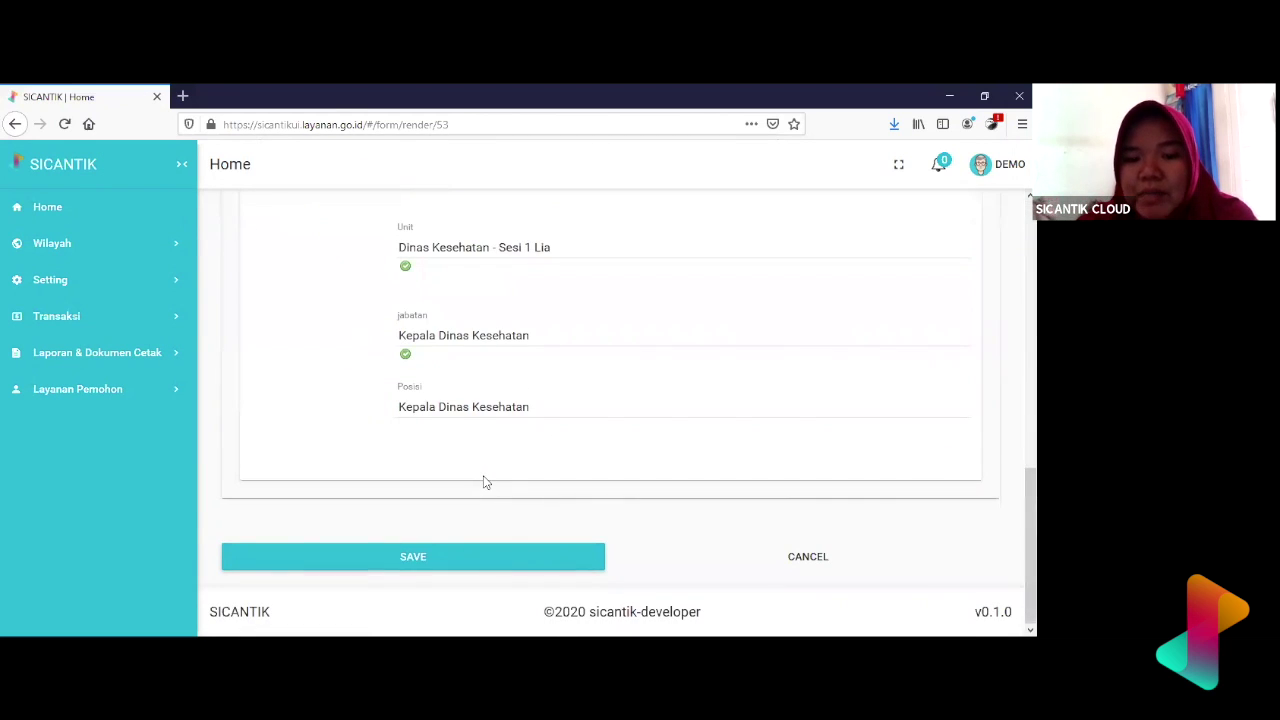
- Try saving the employee twice; both attempts fail with 'This value is already in use'
{"action": "left_click", "coordinate": [424, 559]}
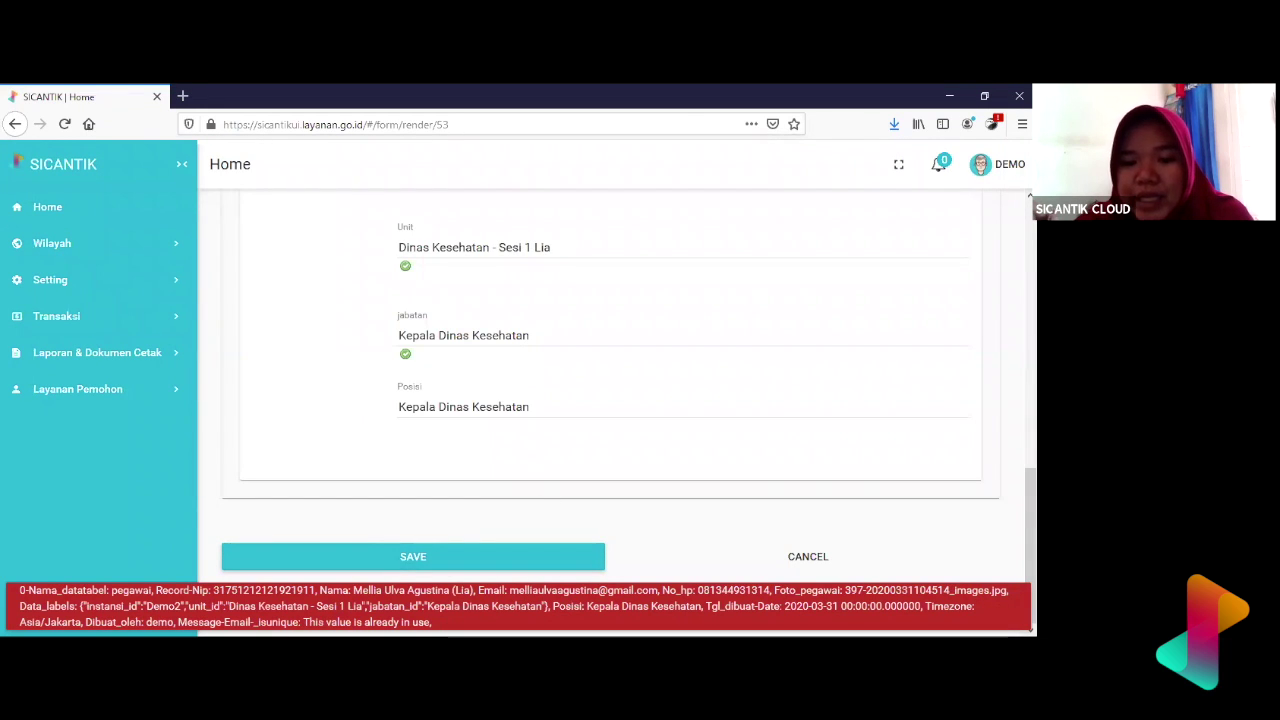
{"action": "left_click_drag", "start_coordinate": [432, 622], "coordinate": [303, 622]}
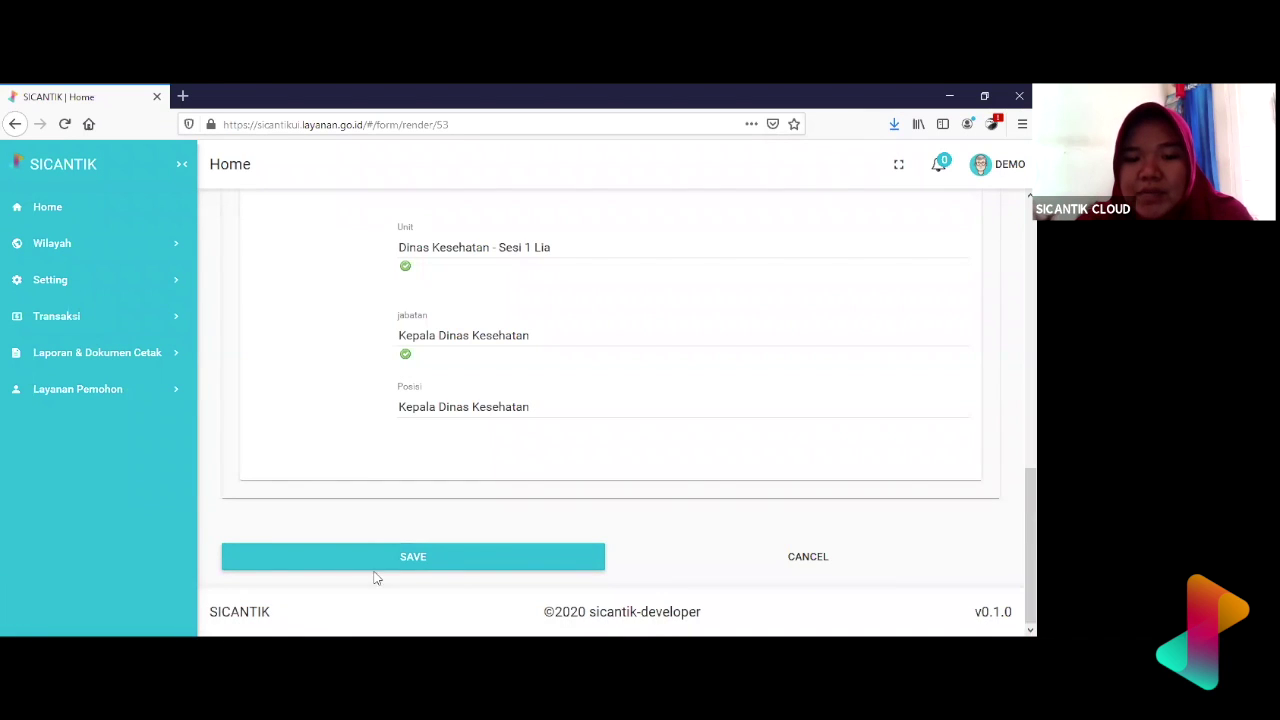
{"action": "left_click", "coordinate": [410, 558]}
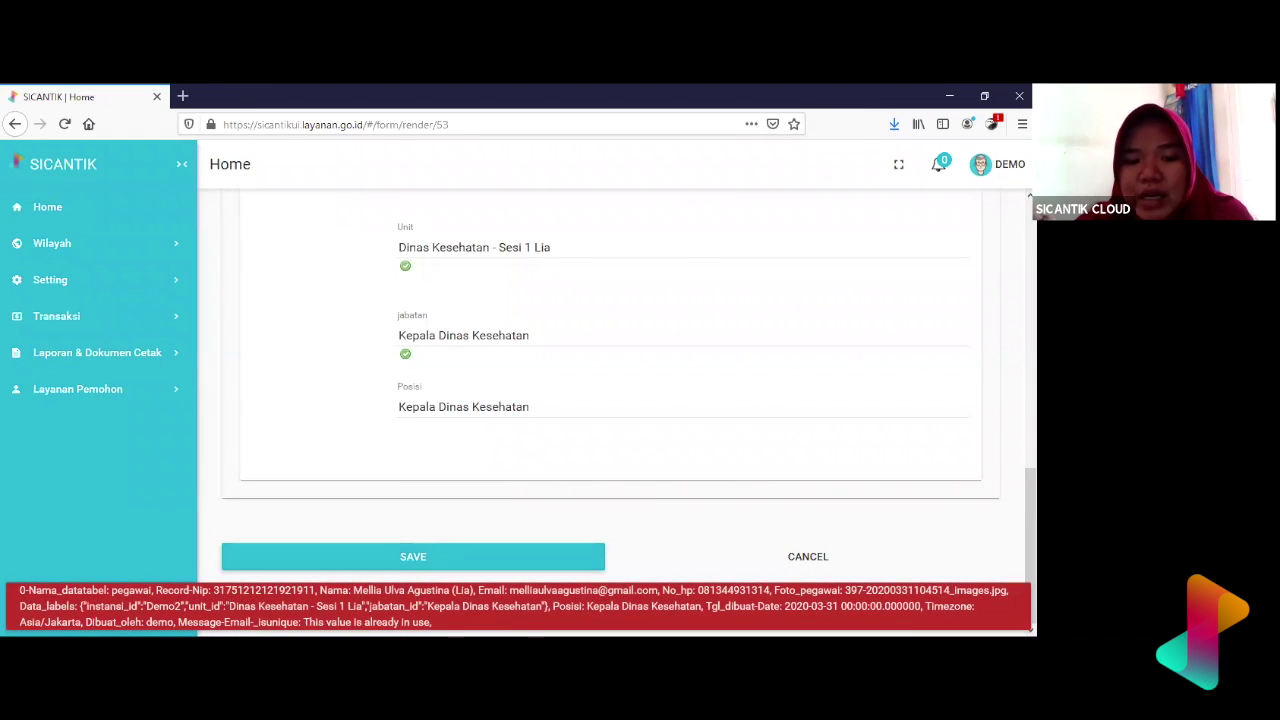
{"action": "left_click_drag", "start_coordinate": [432, 622], "coordinate": [352, 622]}
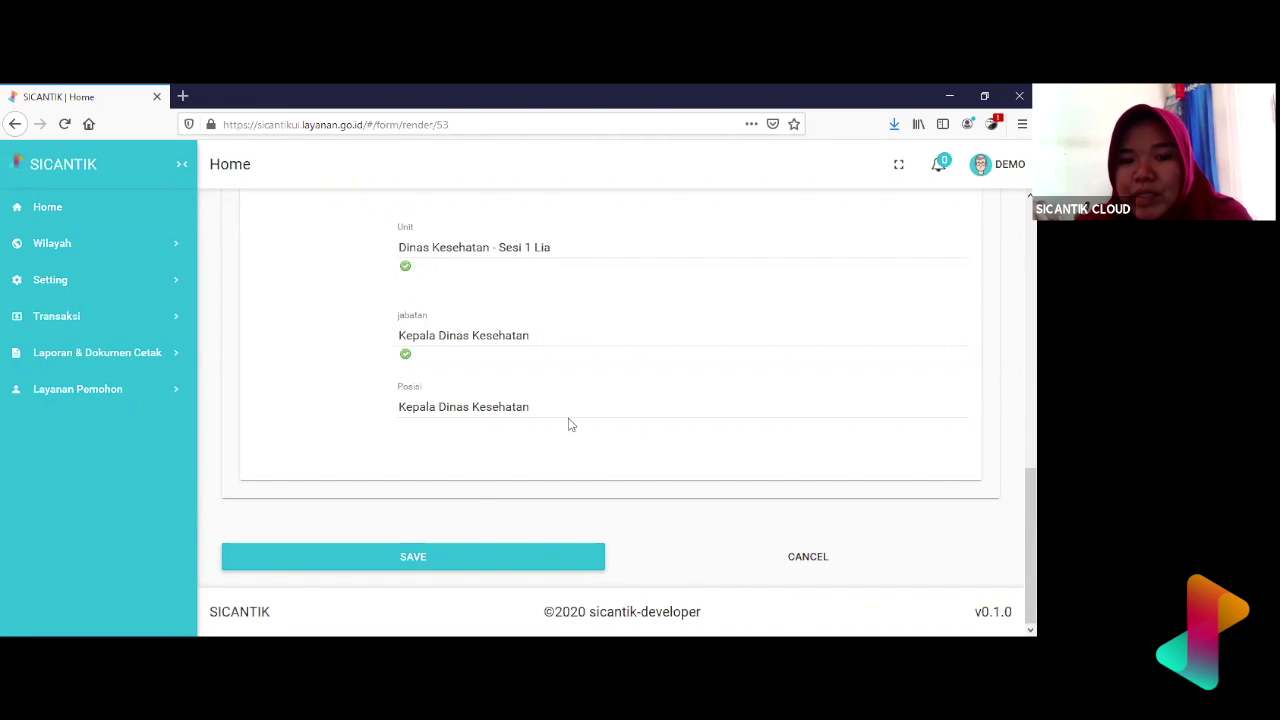
- Scroll up and inspect the e-mail address causing the conflict
{"action": "scroll", "coordinate": [570, 425], "scroll_direction": "up", "scroll_amount": 5}
{"action": "left_click_drag", "start_coordinate": [584, 505], "coordinate": [430, 506]}
{"action": "left_click", "coordinate": [566, 323]}
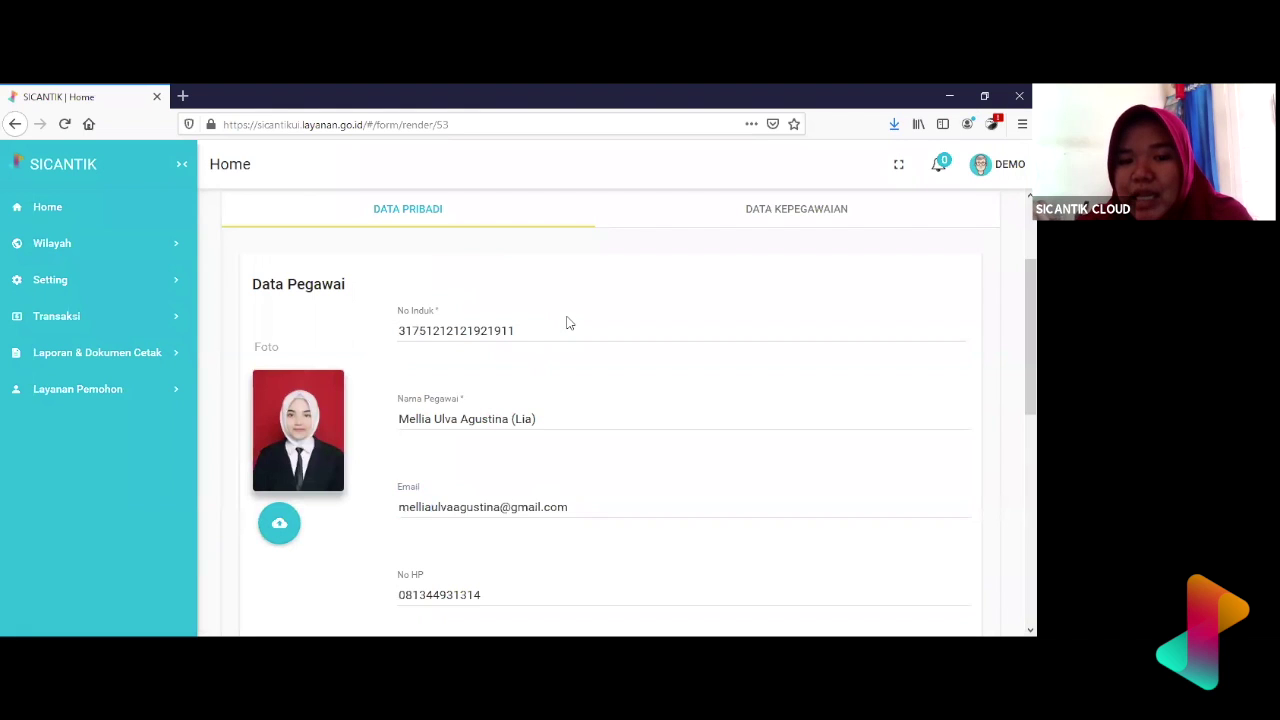
{"action": "scroll", "coordinate": [566, 323], "scroll_direction": "down", "scroll_amount": 4}
- Replace the e-mail with a different address and save the employee record
{"action": "scroll", "coordinate": [492, 391], "scroll_direction": "up", "scroll_amount": 4}
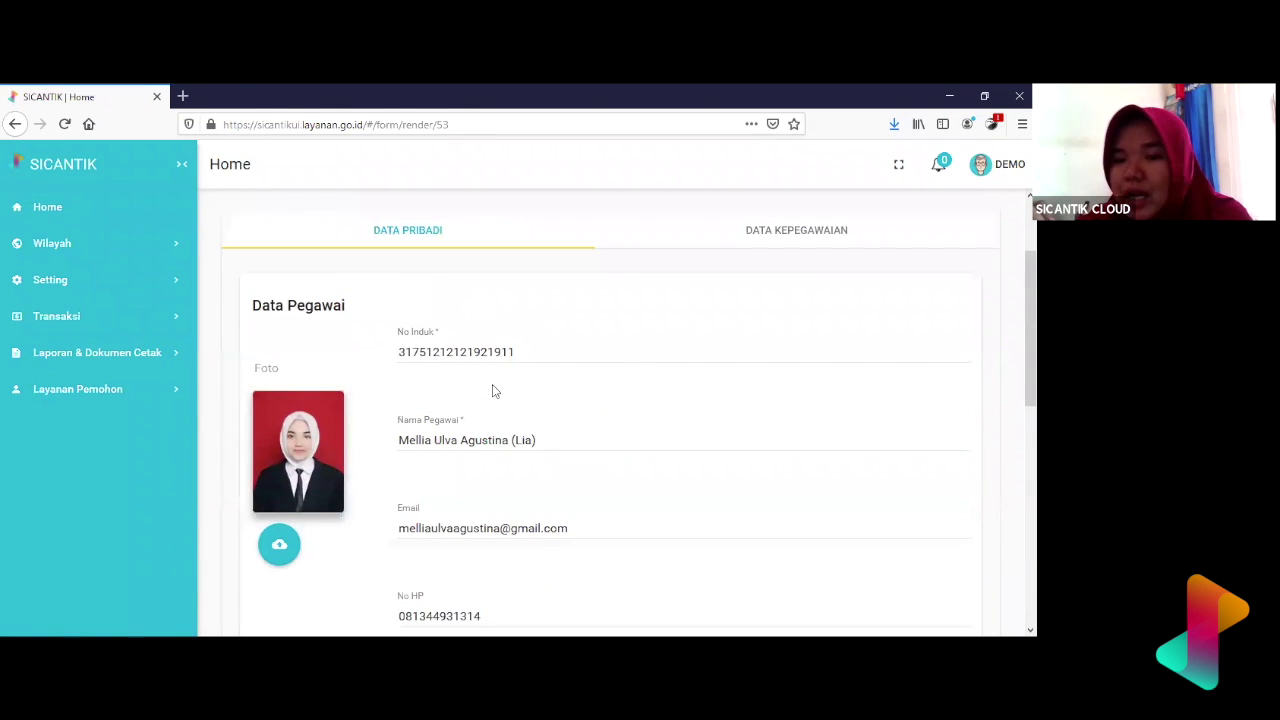
{"action": "left_click_drag", "start_coordinate": [576, 528], "coordinate": [361, 514]}
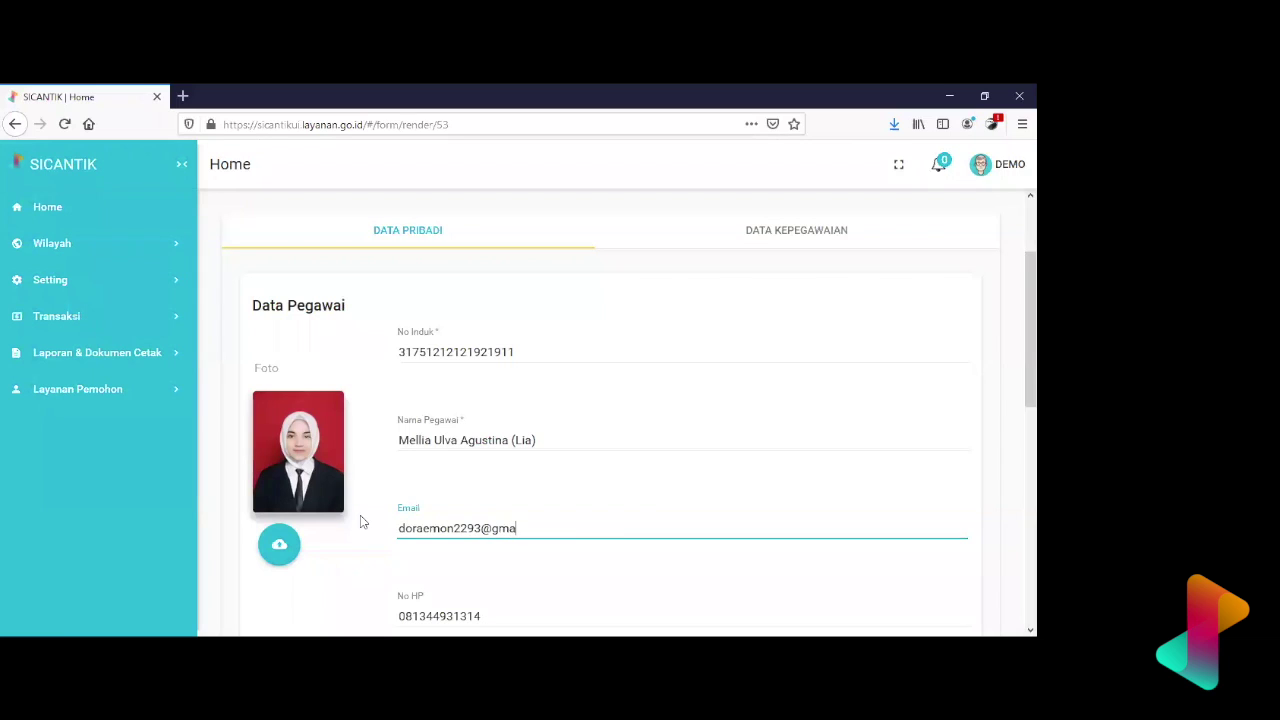
{"action": "scroll", "coordinate": [362, 520], "scroll_direction": "down", "scroll_amount": 10}
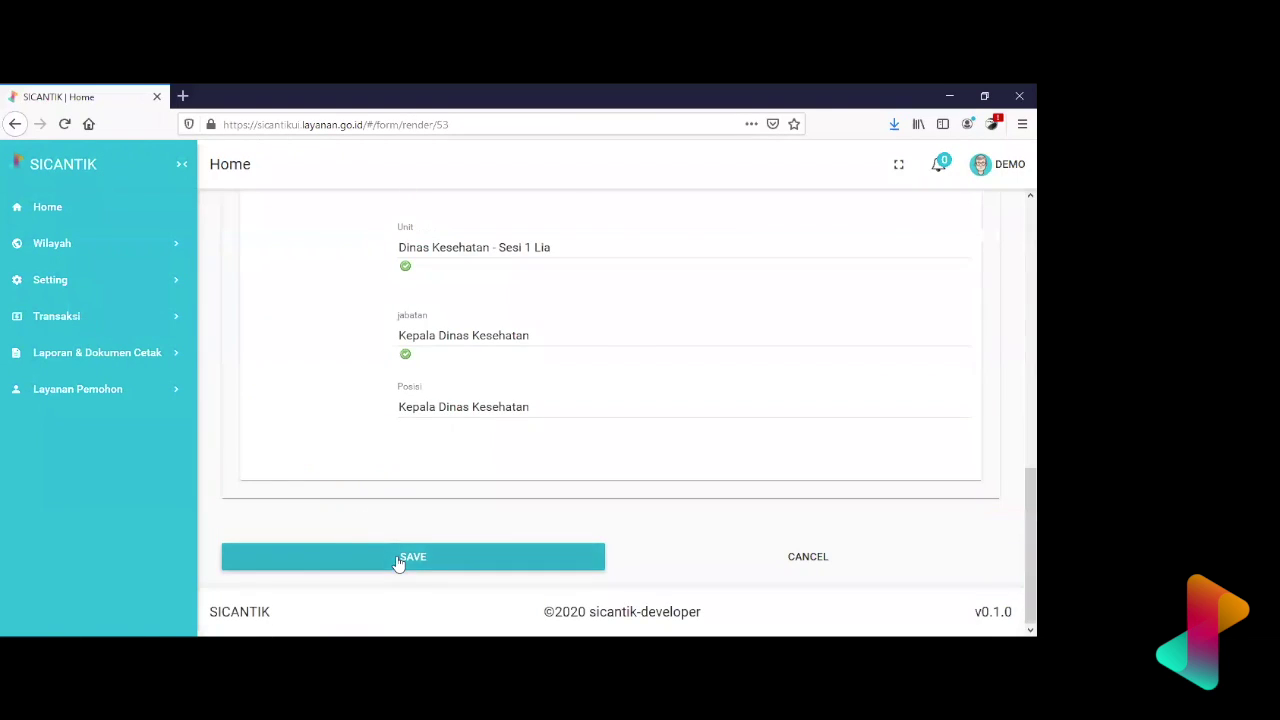
{"action": "left_click", "coordinate": [397, 562]}
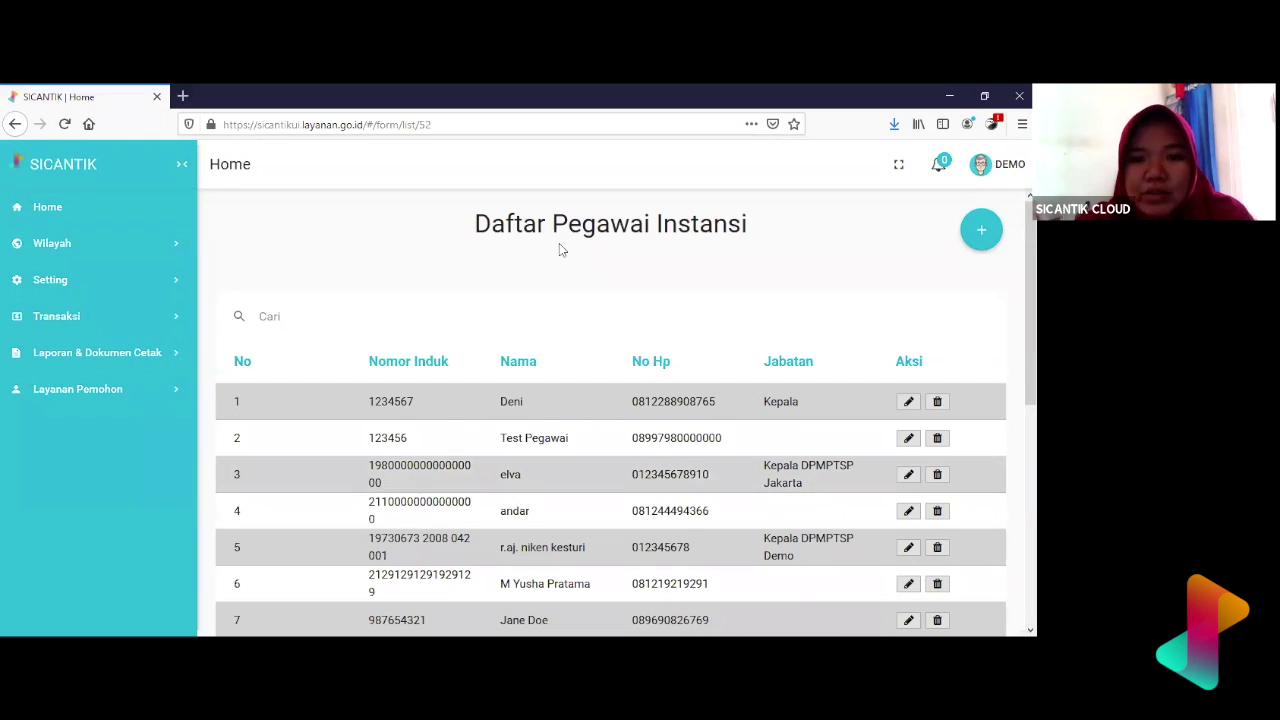
- Review the employee list, then expand Setting > Authorisasi in the sidebar
{"action": "scroll", "coordinate": [631, 408], "scroll_direction": "down", "scroll_amount": 5}
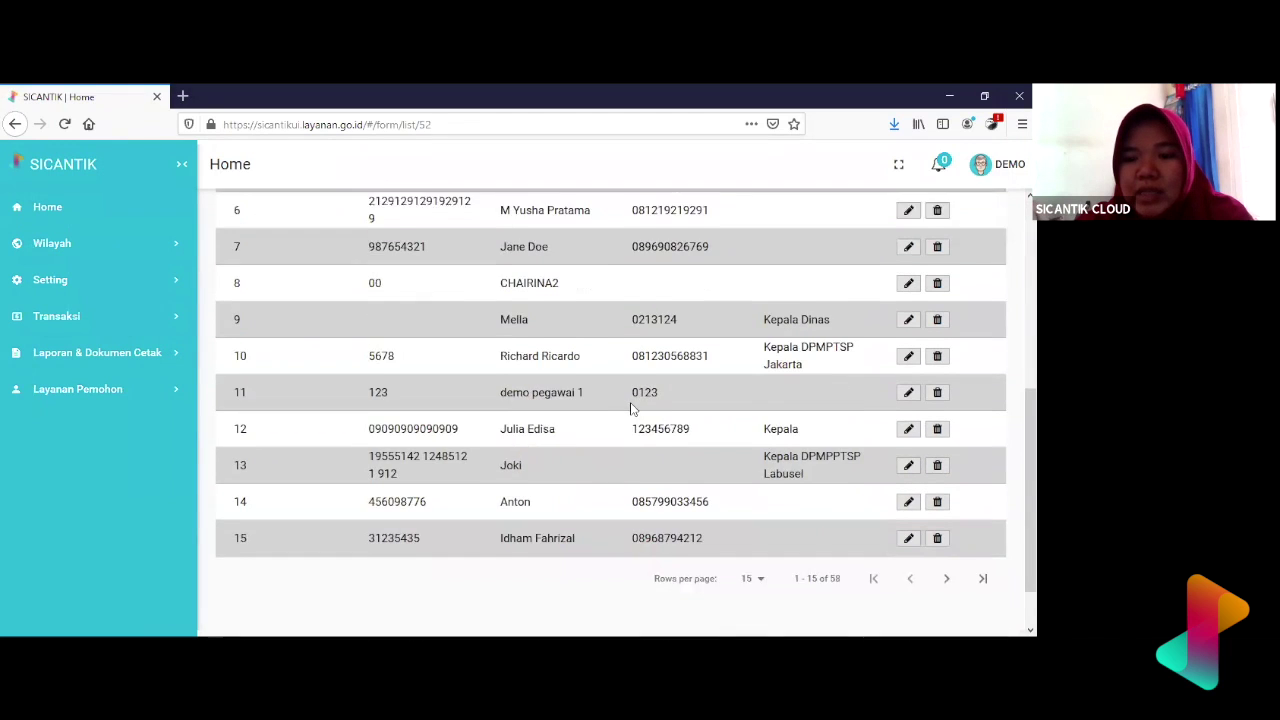
{"action": "scroll", "coordinate": [633, 407], "scroll_direction": "up", "scroll_amount": 5}
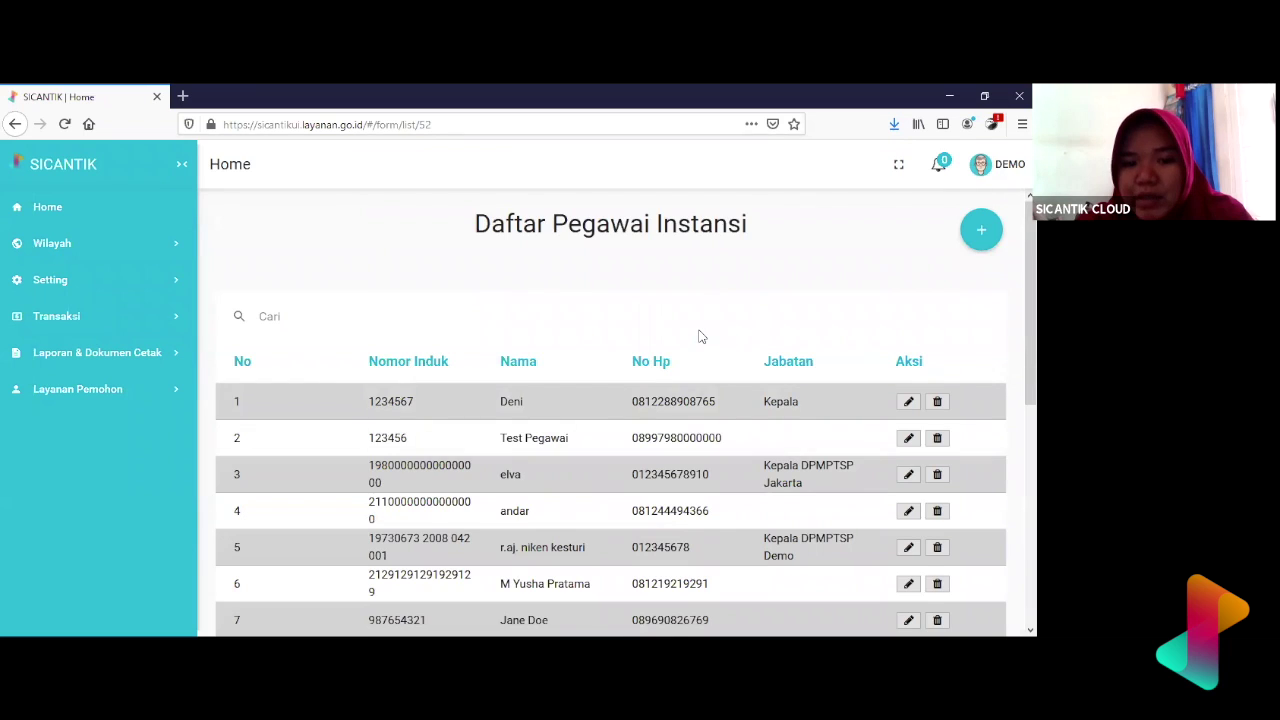
{"action": "scroll", "coordinate": [700, 338], "scroll_direction": "down", "scroll_amount": 5}
{"action": "scroll", "coordinate": [700, 338], "scroll_direction": "down", "scroll_amount": 2}
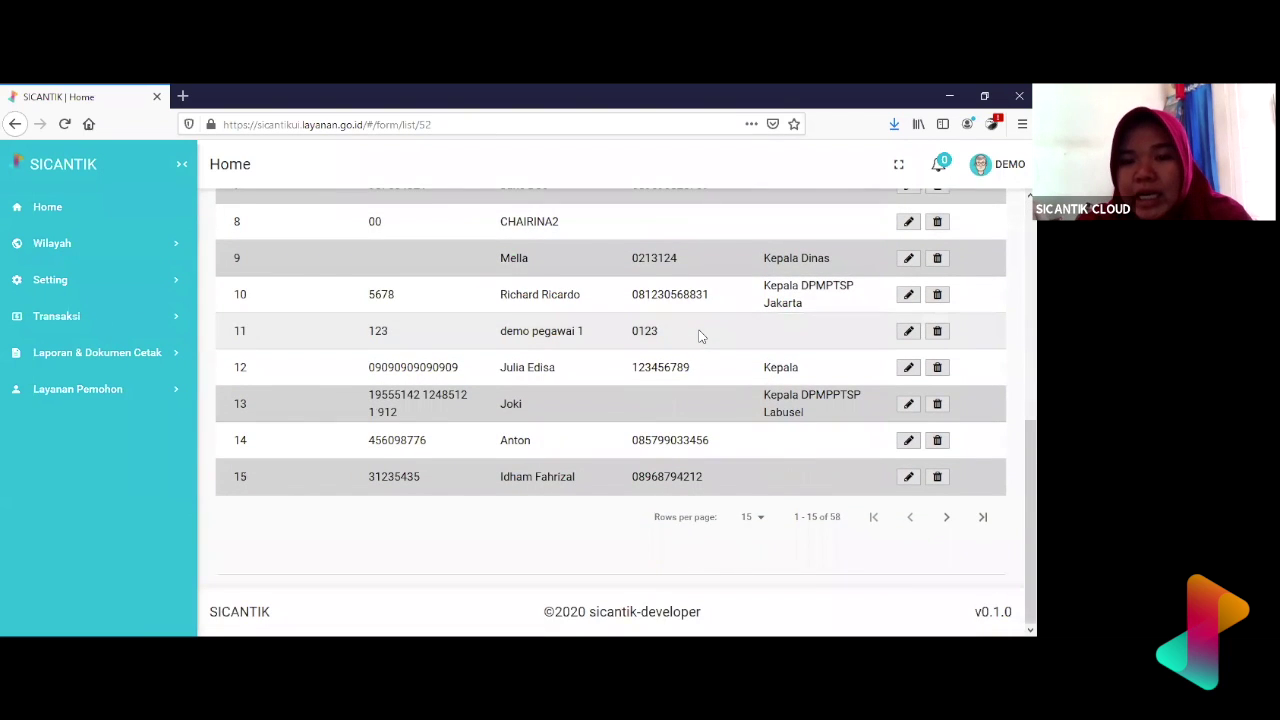
{"action": "scroll", "coordinate": [700, 338], "scroll_direction": "up", "scroll_amount": 6}
{"action": "scroll", "coordinate": [700, 336], "scroll_direction": "down", "scroll_amount": 6}
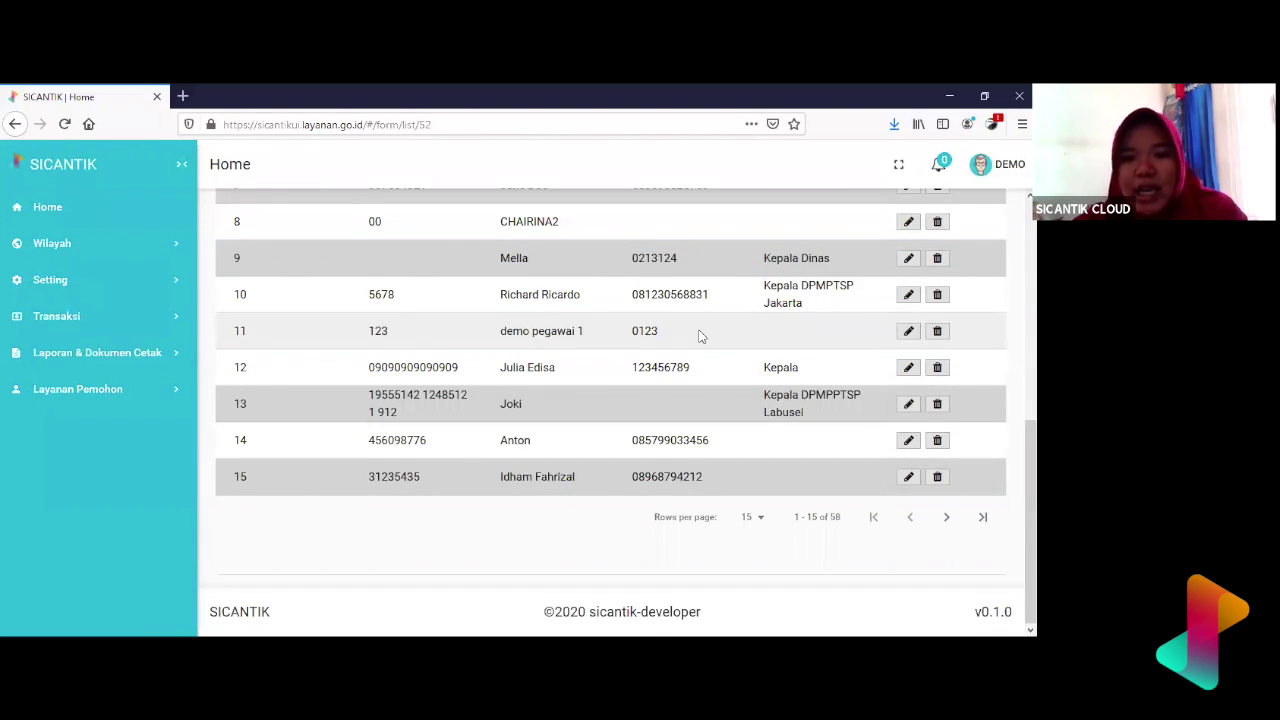
{"action": "scroll", "coordinate": [700, 336], "scroll_direction": "up", "scroll_amount": 6}
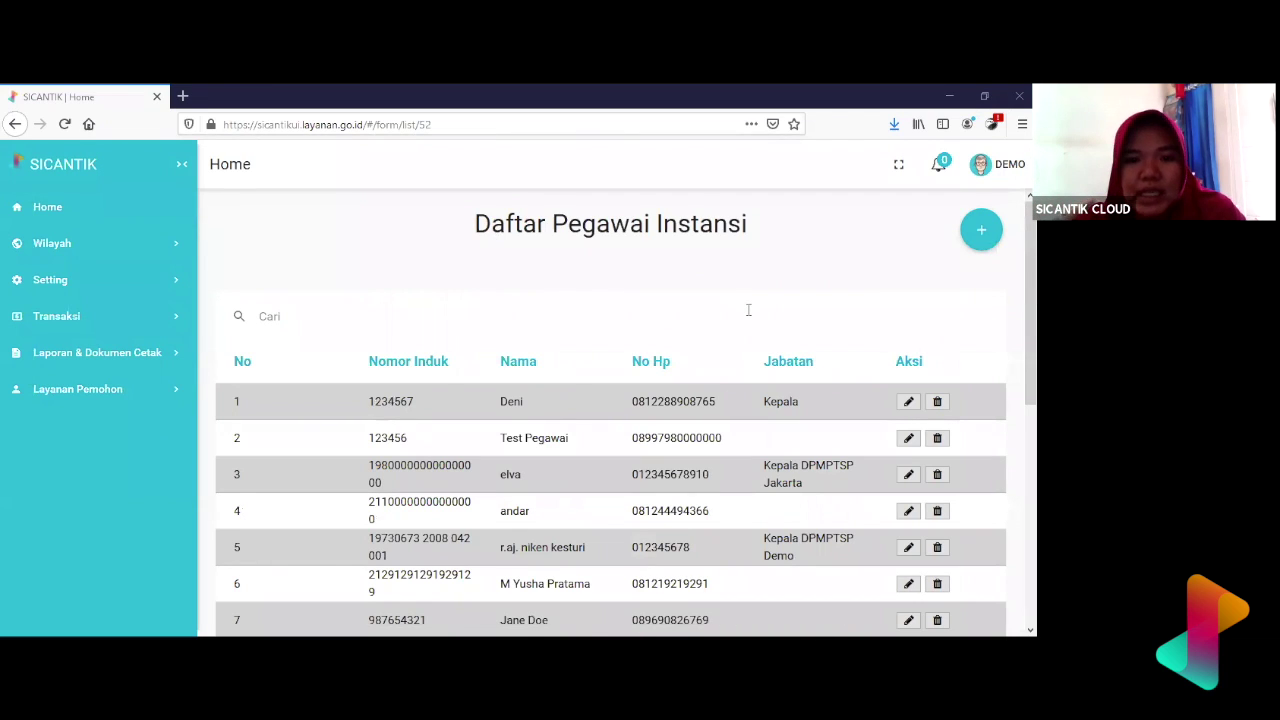
{"action": "left_click", "coordinate": [155, 288]}
{"action": "left_click", "coordinate": [84, 352]}
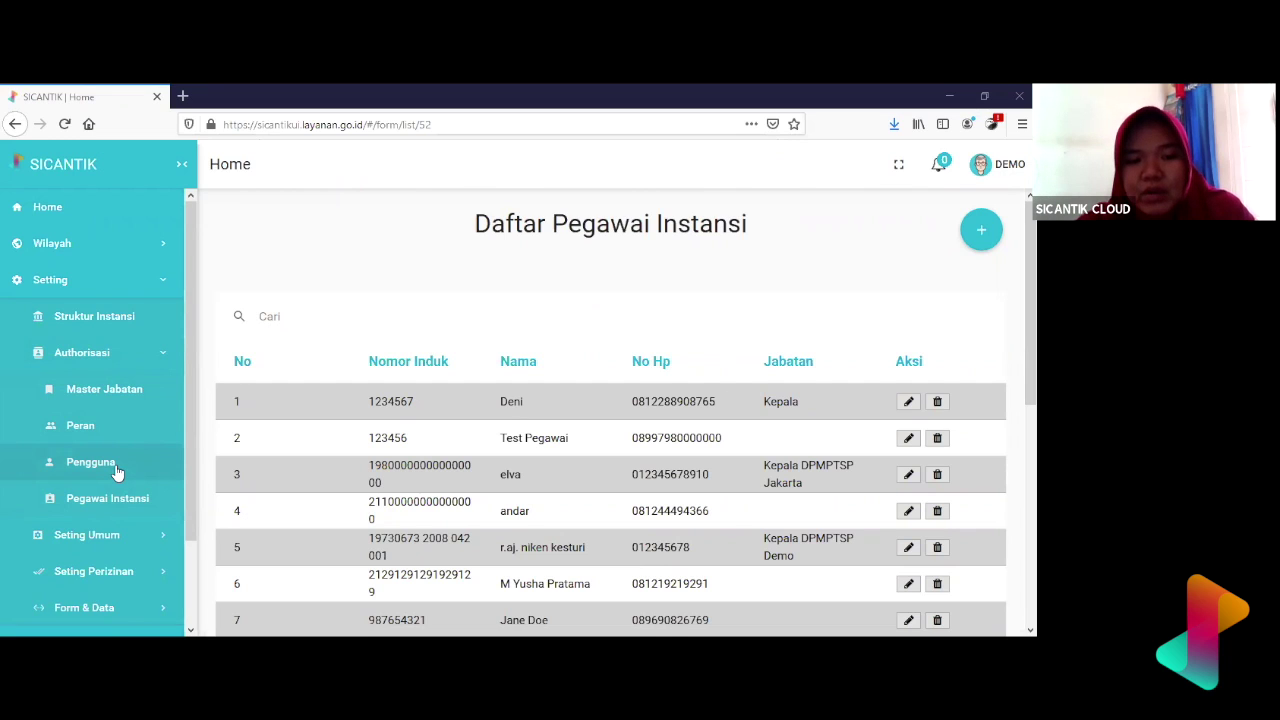
- Open the Pengguna user list from Setting > Authorisasi and look over its accounts
{"action": "left_click", "coordinate": [116, 468]}
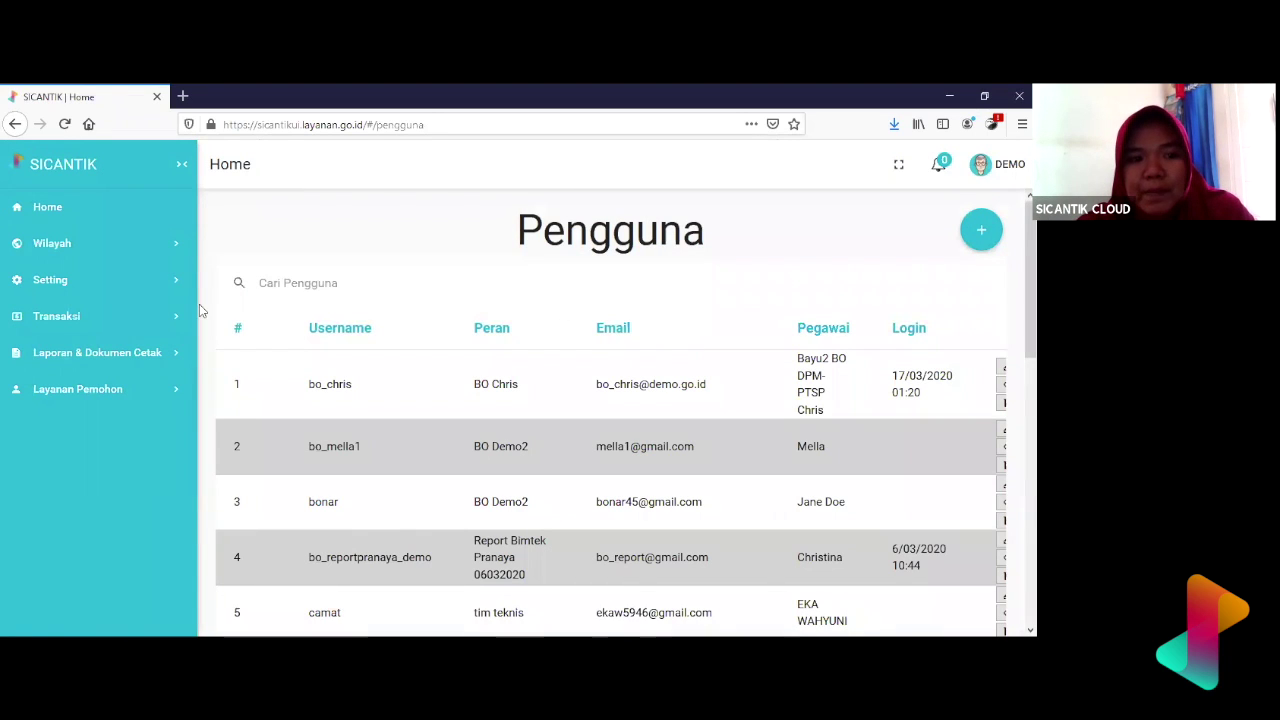
{"action": "left_click", "coordinate": [137, 284]}
{"action": "left_click", "coordinate": [134, 355]}
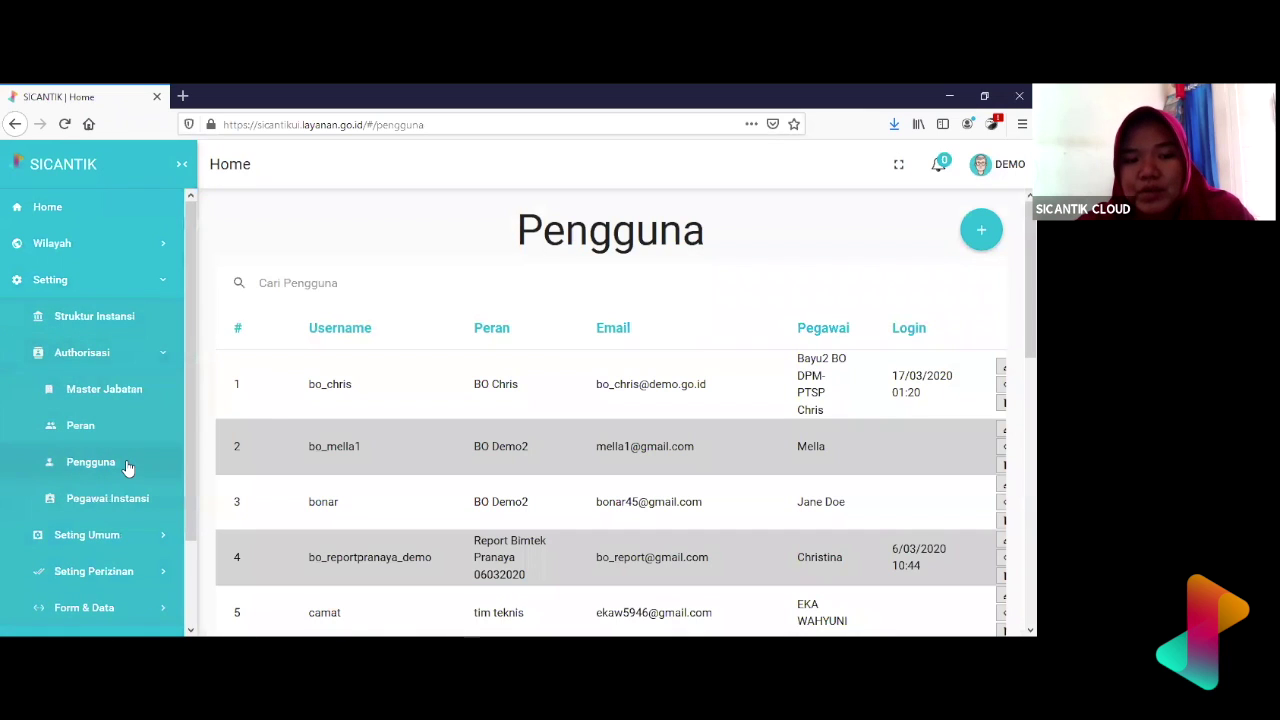
{"action": "left_click", "coordinate": [128, 468]}
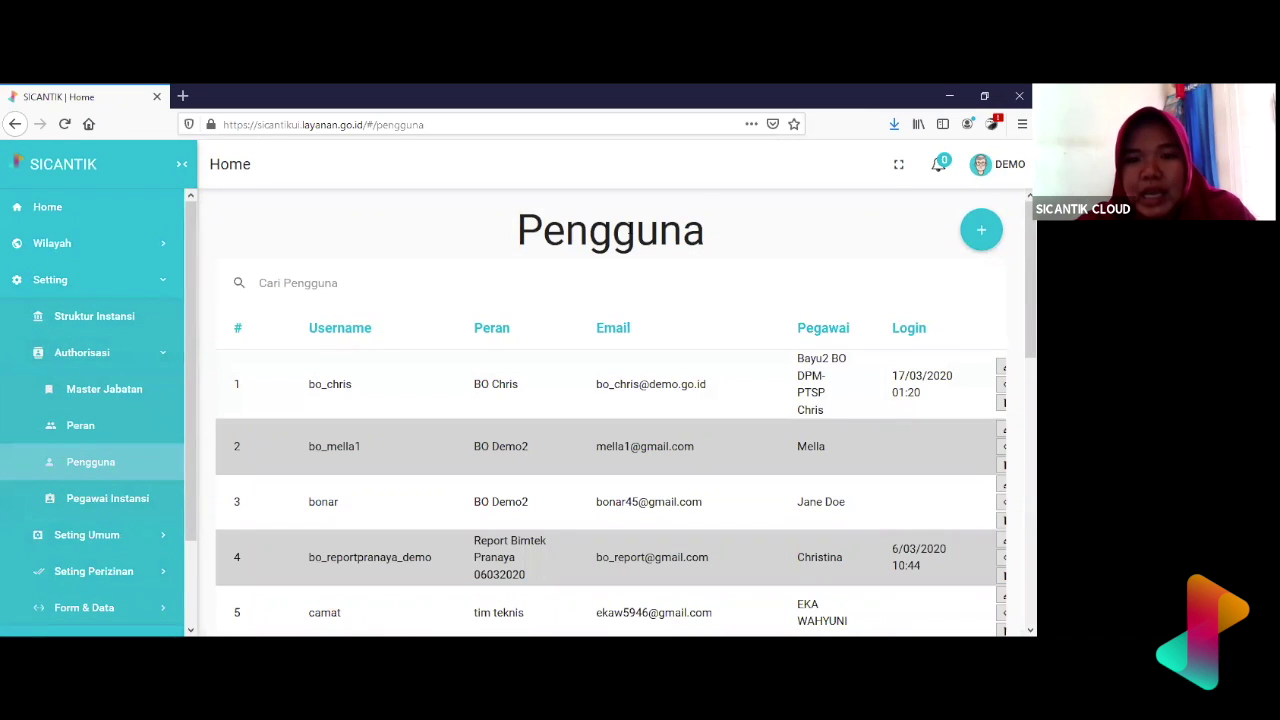
{"action": "double_click", "coordinate": [631, 229]}
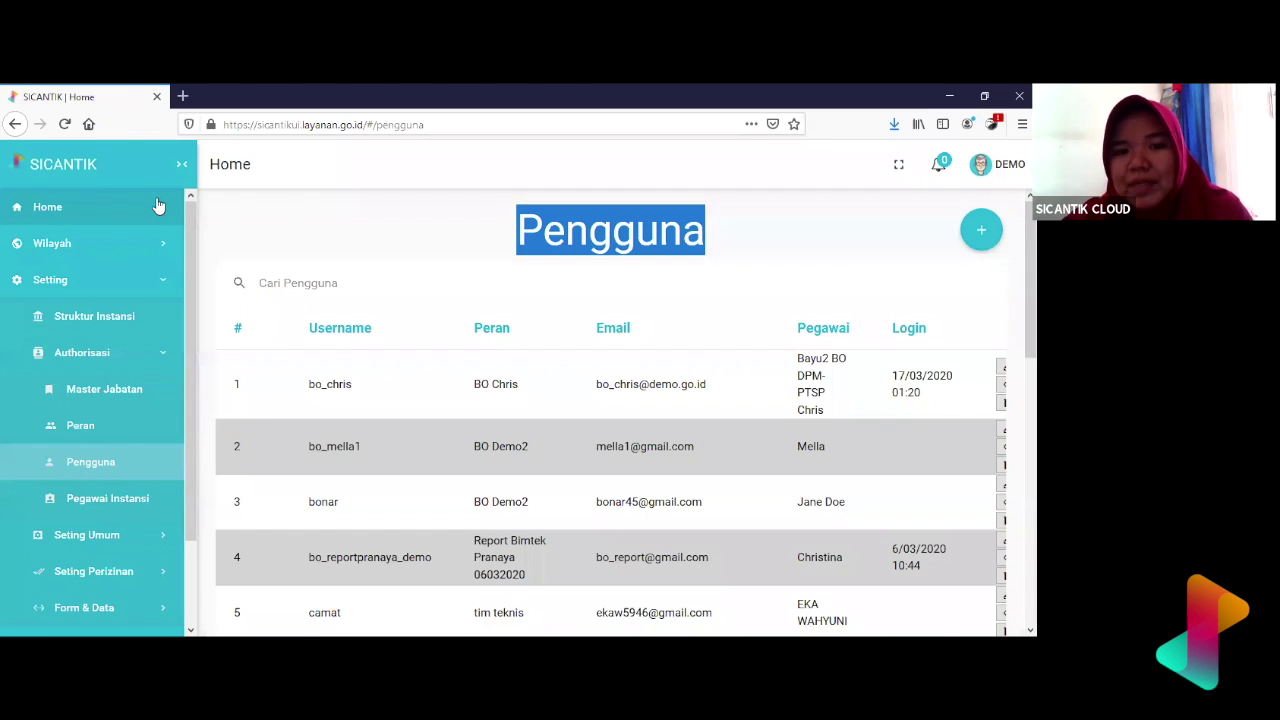
{"action": "left_click", "coordinate": [505, 236]}
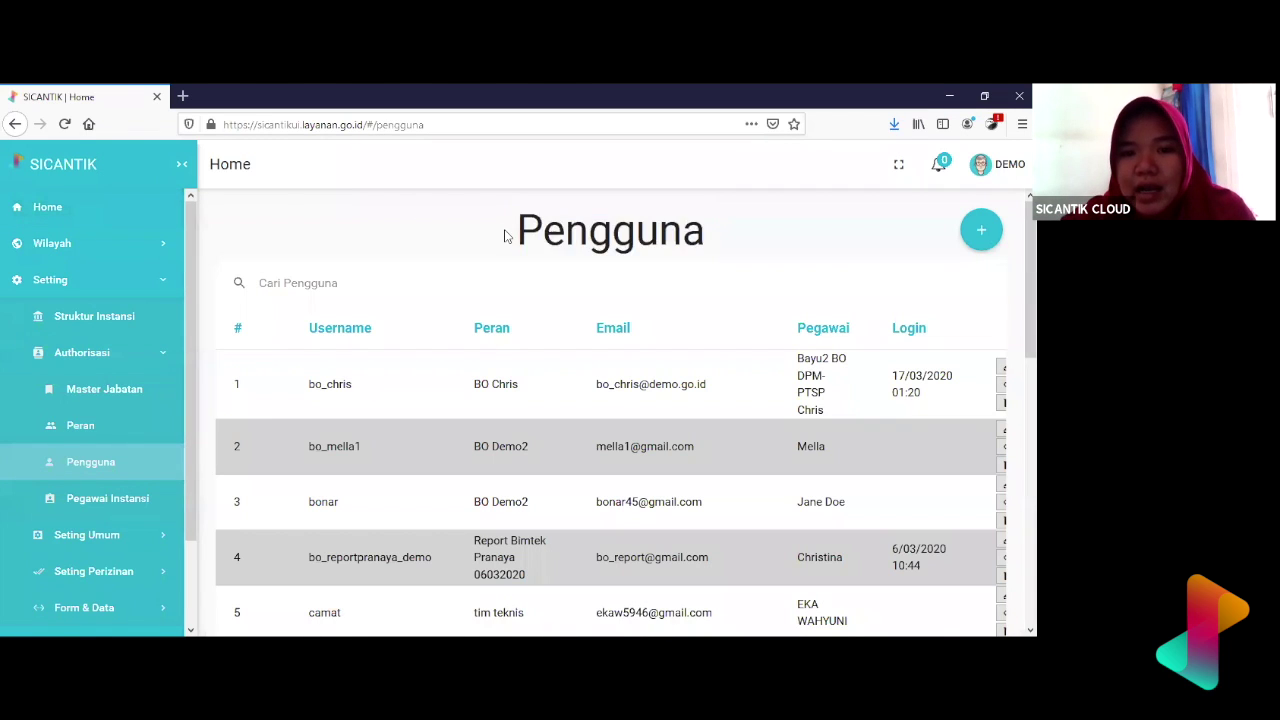
{"action": "double_click", "coordinate": [573, 238]}
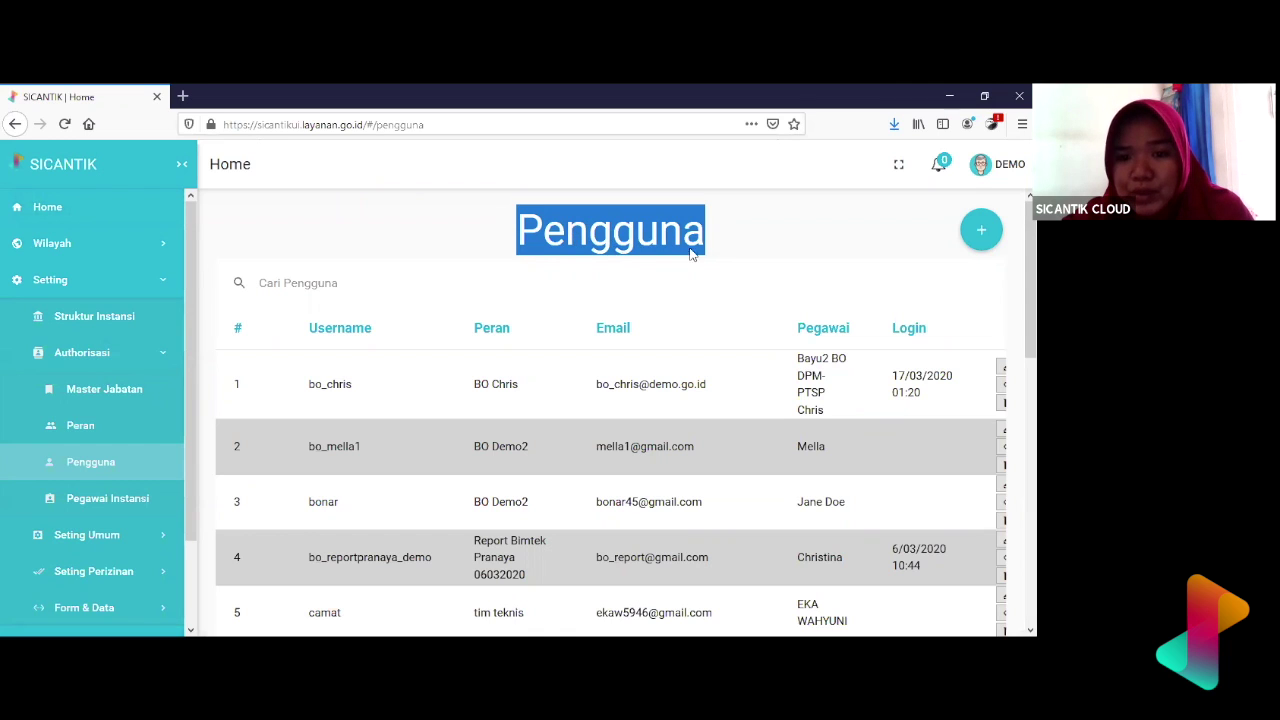
{"action": "scroll", "coordinate": [715, 262], "scroll_direction": "down", "scroll_amount": 3}
{"action": "scroll", "coordinate": [717, 263], "scroll_direction": "up", "scroll_amount": 3}
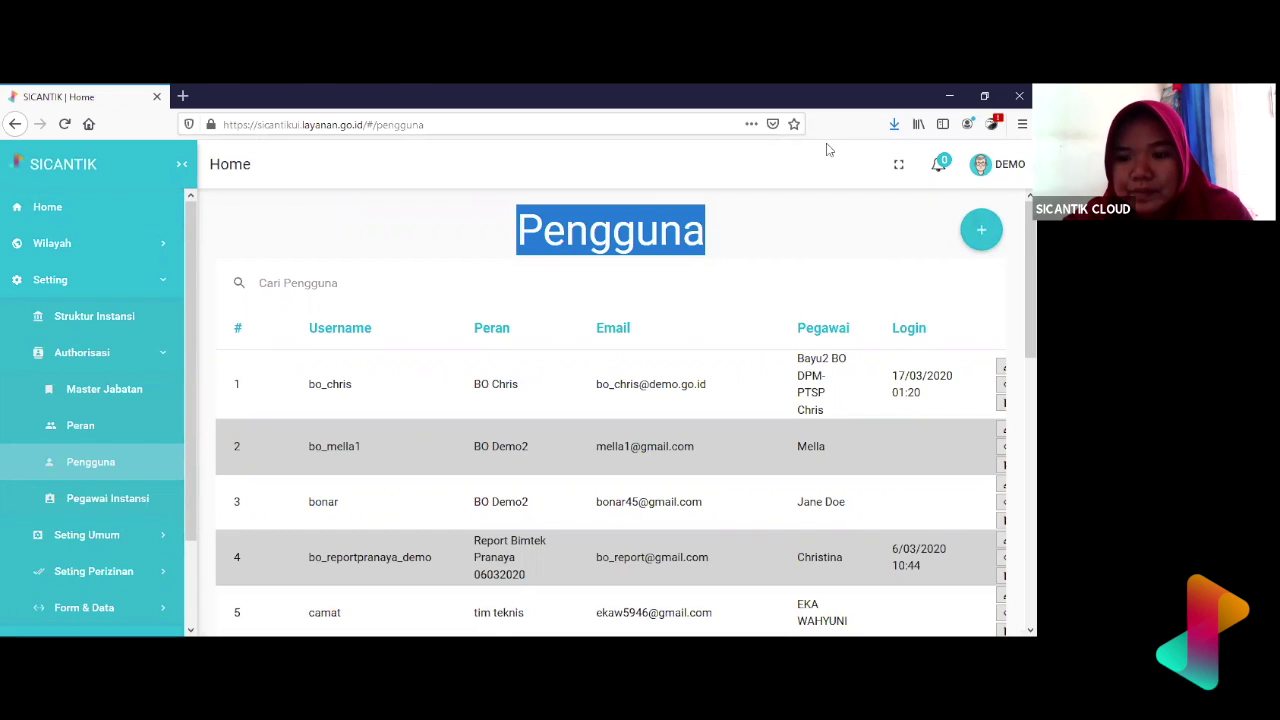
- Open the Tambah Pengguna form and enter the new user's username in Nama User
{"action": "left_click", "coordinate": [979, 240]}
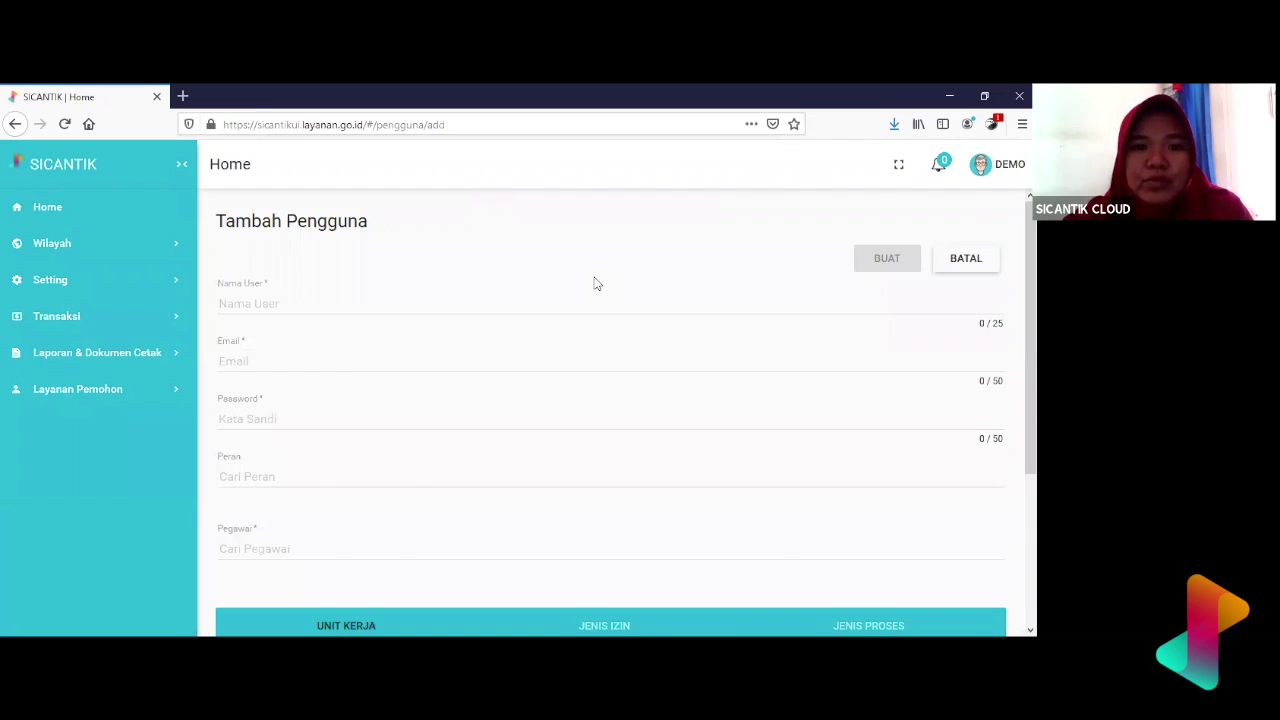
{"action": "left_click", "coordinate": [461, 298]}
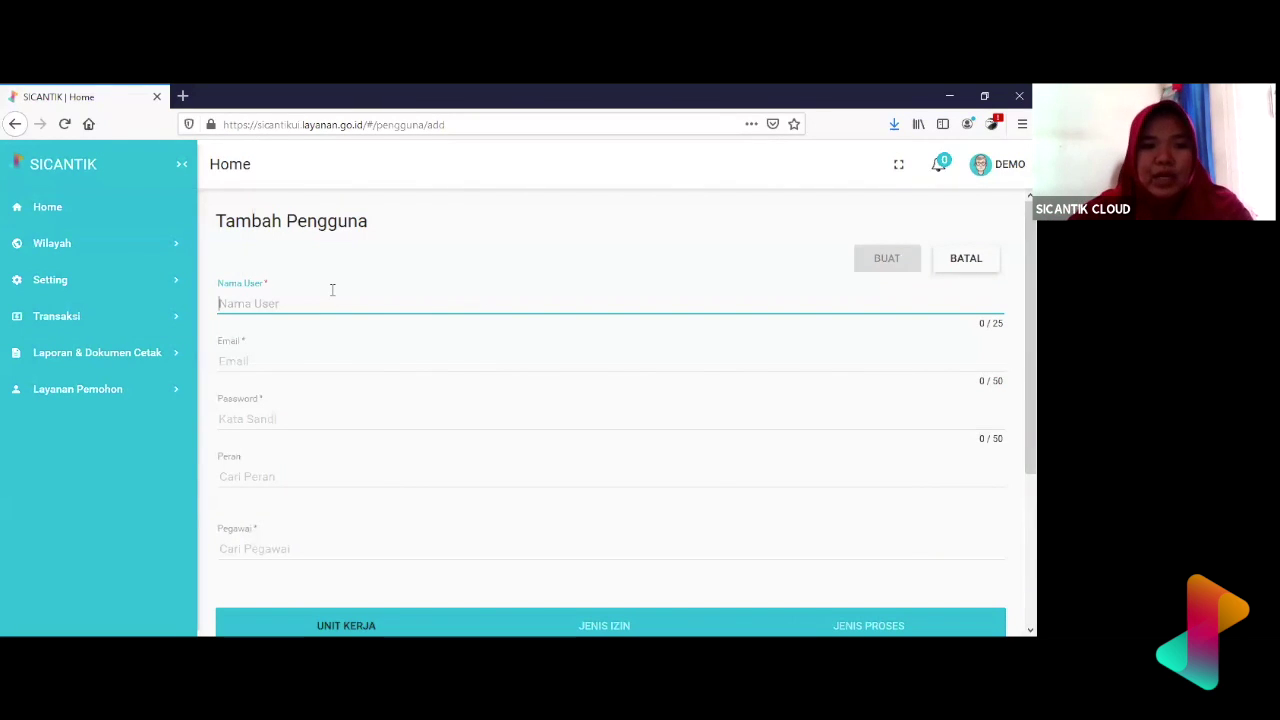
{"action": "type", "text": "mell"}
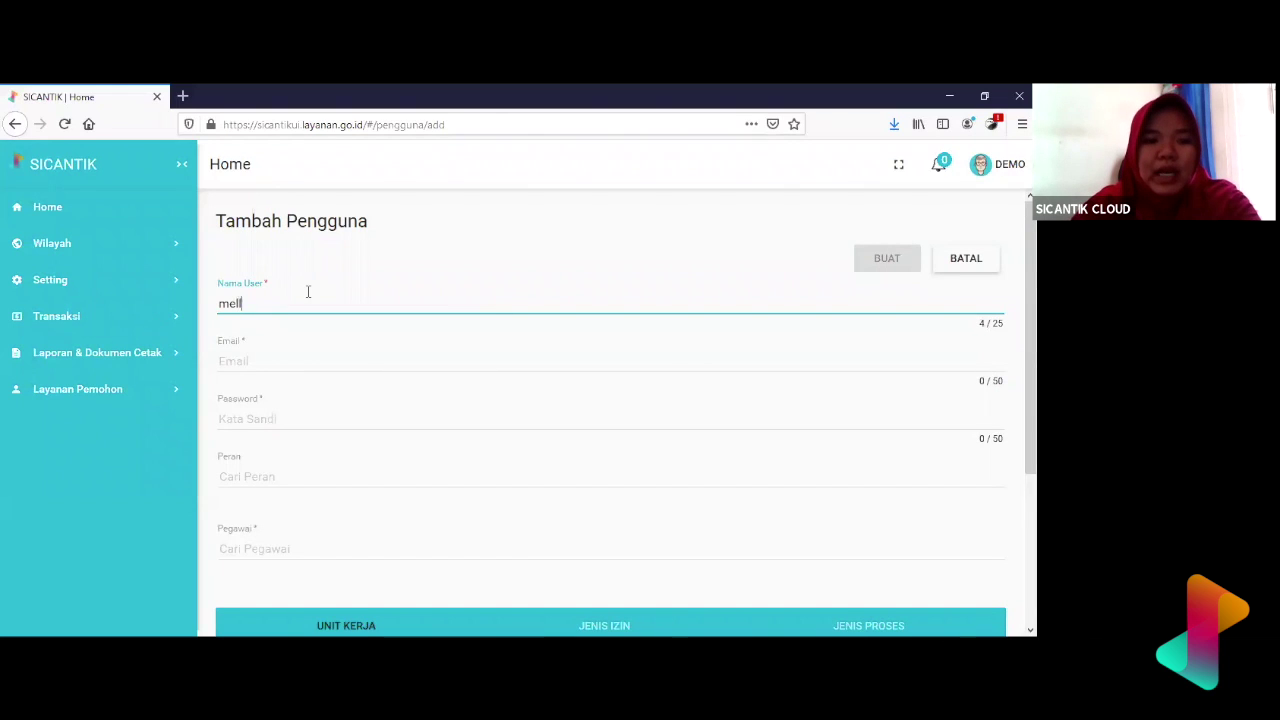
{"action": "type", "text": "ia_lia"}
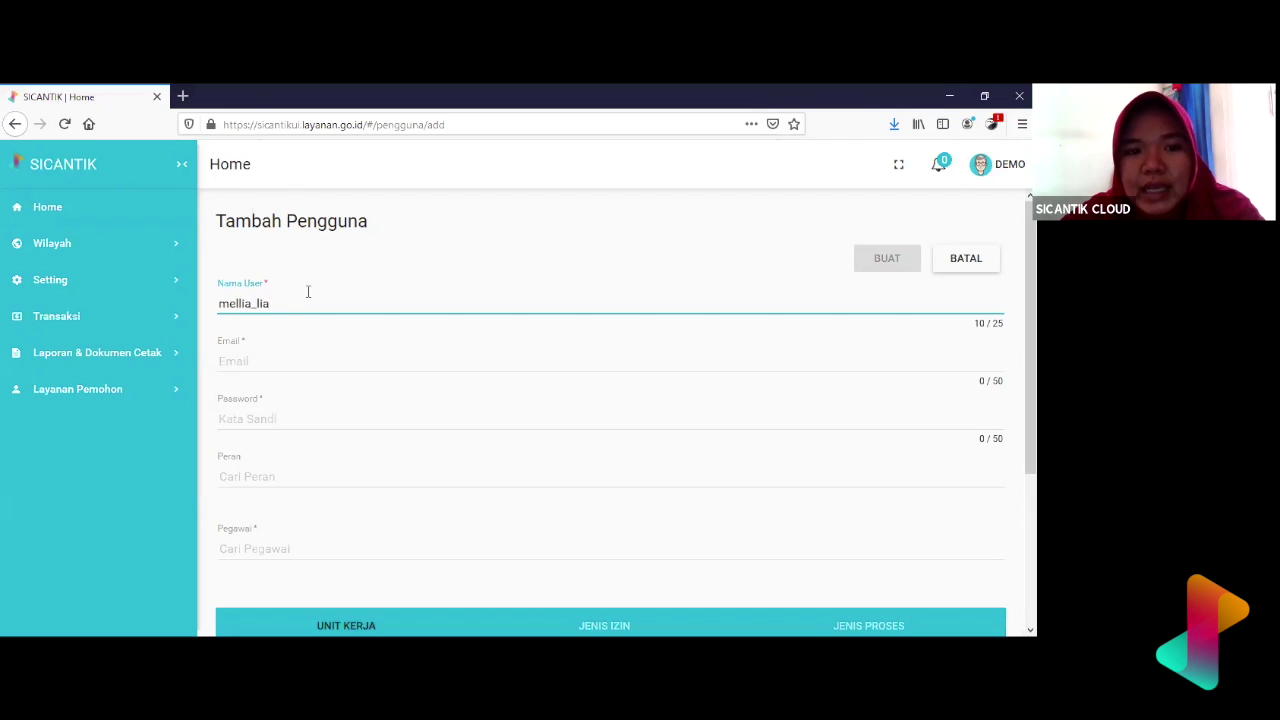
{"action": "type", "text": "_"}
{"action": "key", "text": "BackSpace"}
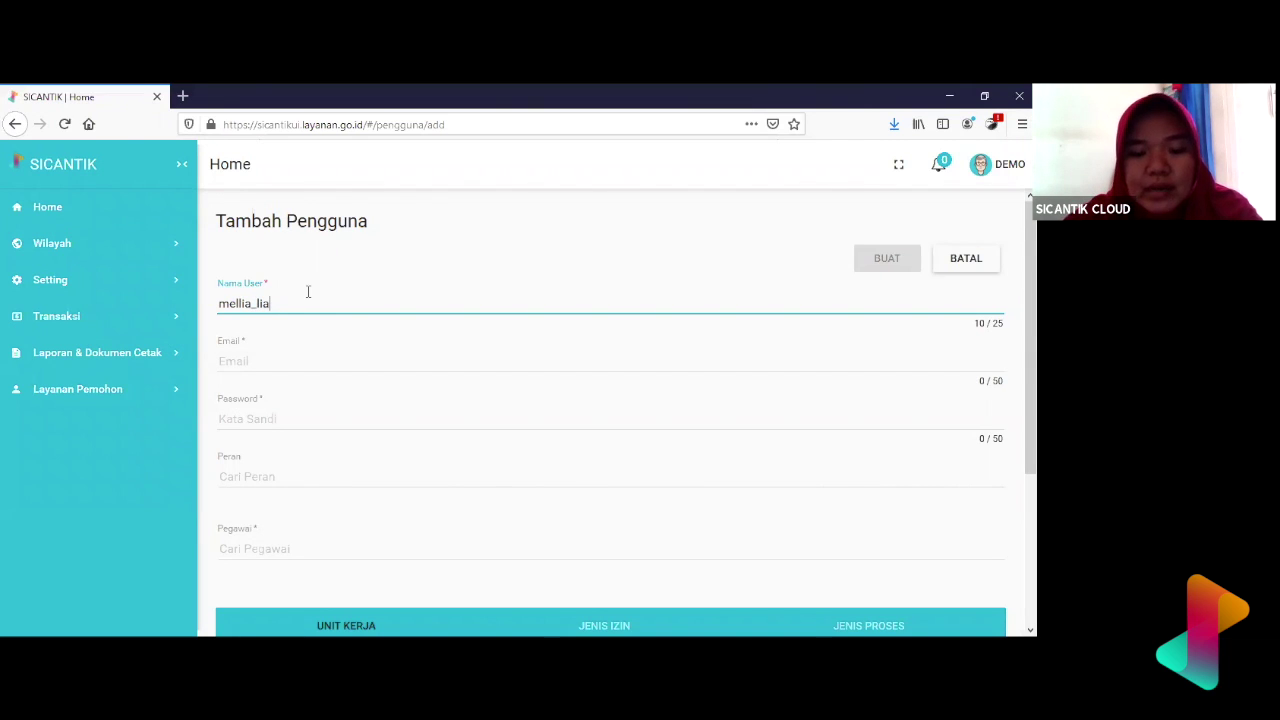
{"action": "type", "text": "k"}
{"action": "key", "text": "BackSpace"}
{"action": "type", "text": "as"}
{"action": "key", "text": "BackSpace"}
{"action": "key", "text": "BackSpace"}
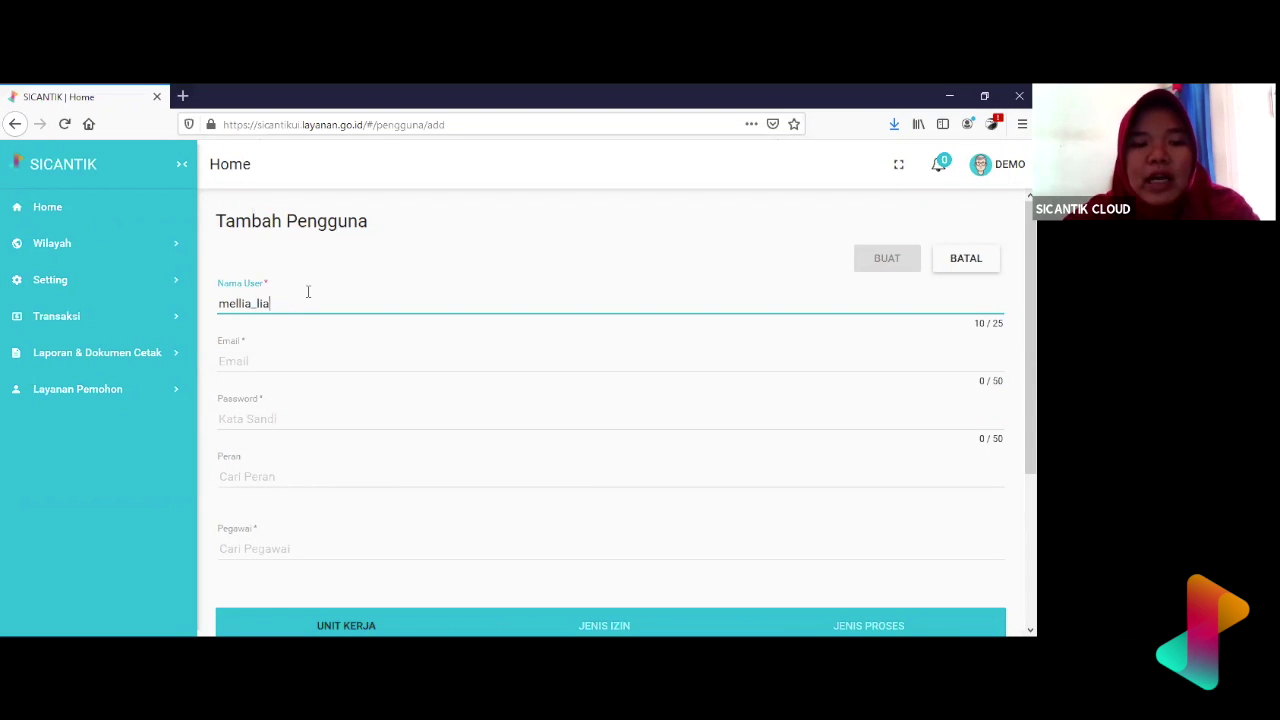
{"action": "scroll", "coordinate": [308, 291], "scroll_direction": "down", "scroll_amount": 1}
- Fill in the user's e-mail address in the Email field, fixing a typo
{"action": "left_click", "coordinate": [308, 300]}
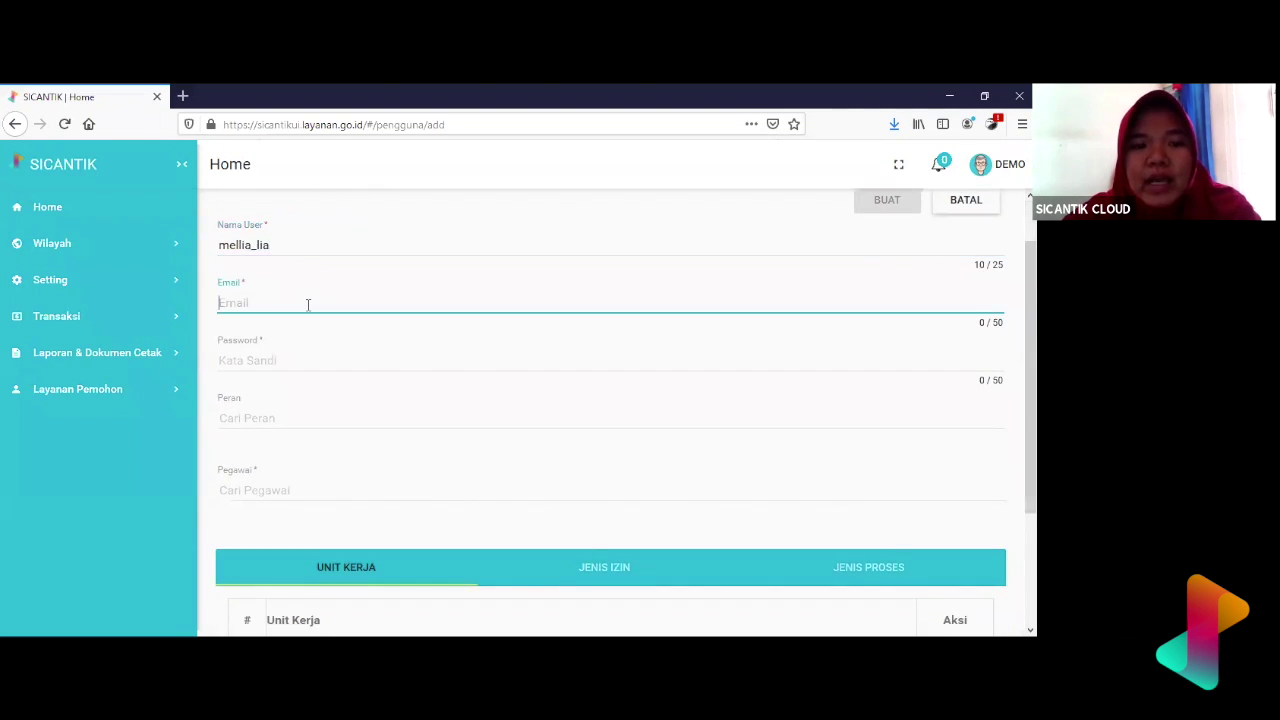
{"action": "scroll", "coordinate": [309, 305], "scroll_direction": "up", "scroll_amount": 1}
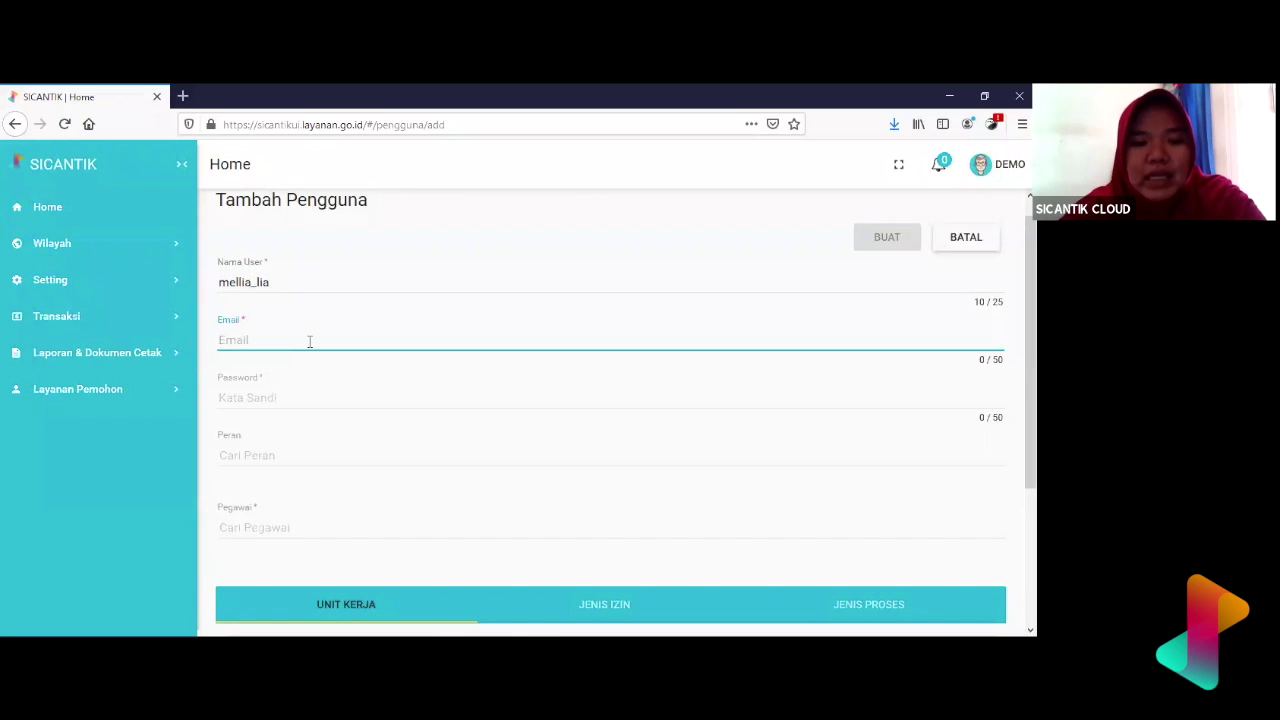
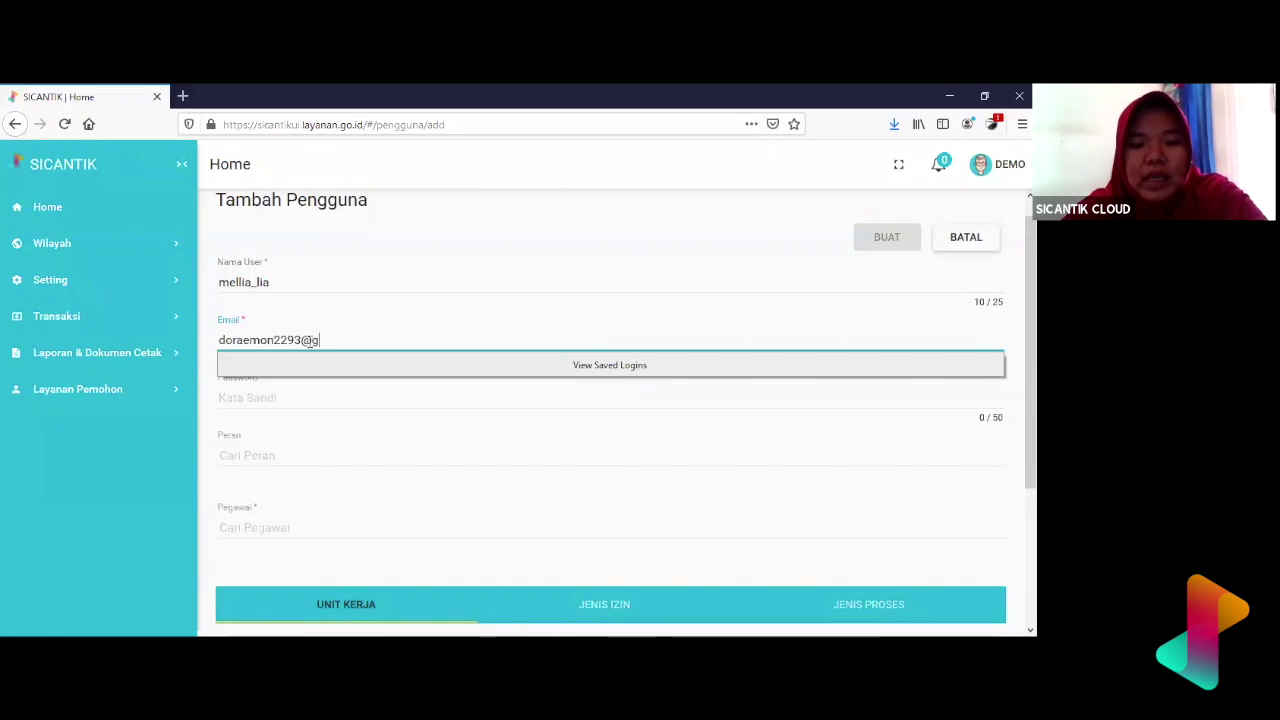
{"action": "left_click", "coordinate": [440, 313]}
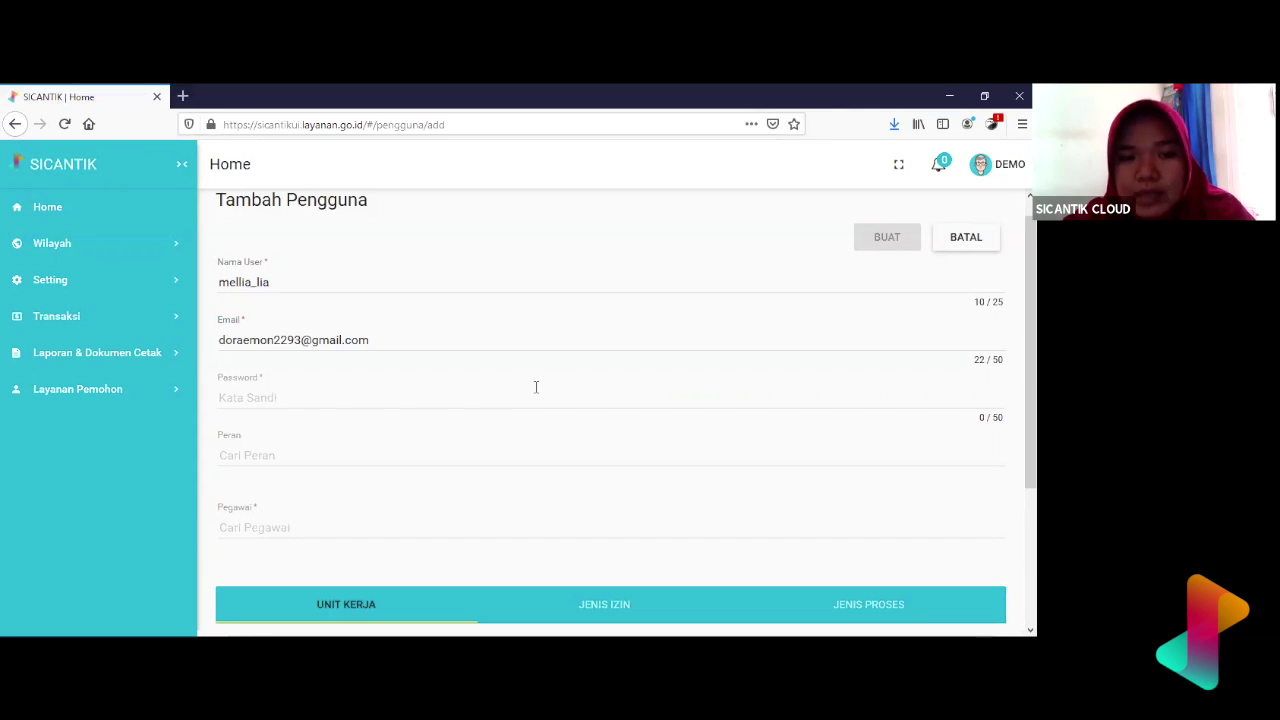
- Enter the account password and browse the Peran role list
{"action": "left_click", "coordinate": [307, 397]}
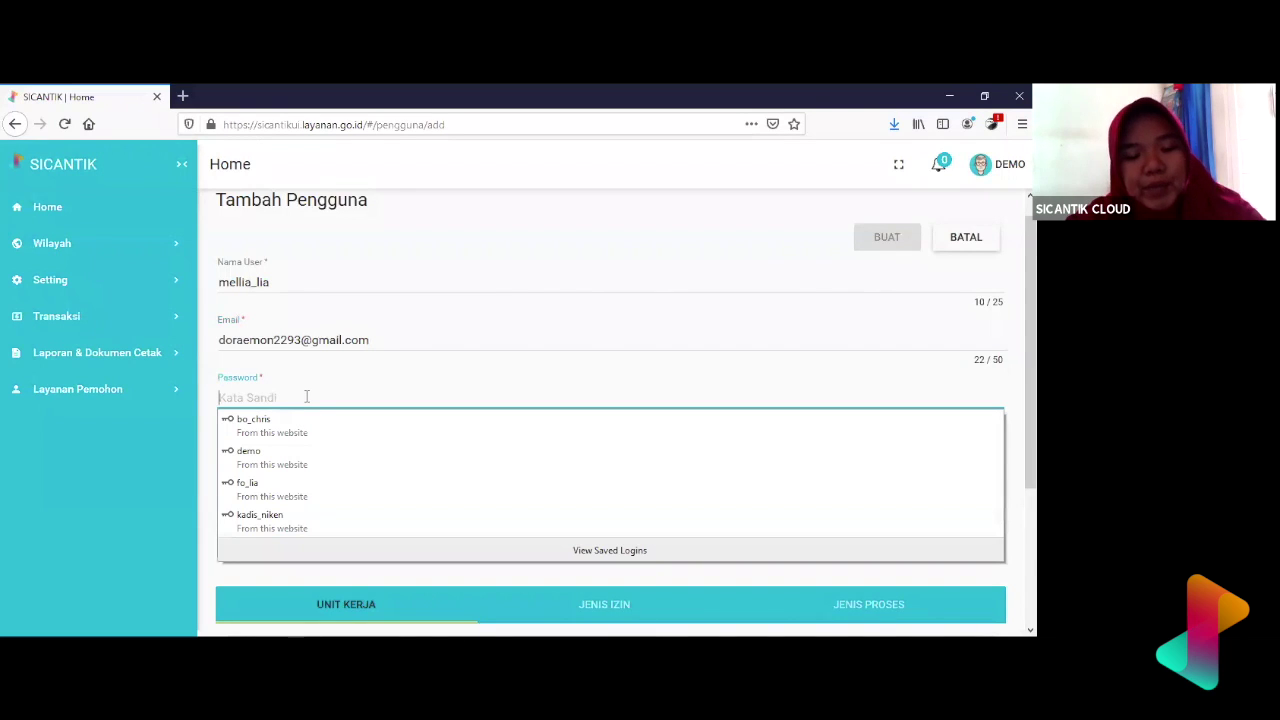
{"action": "type", "text": "1234"}
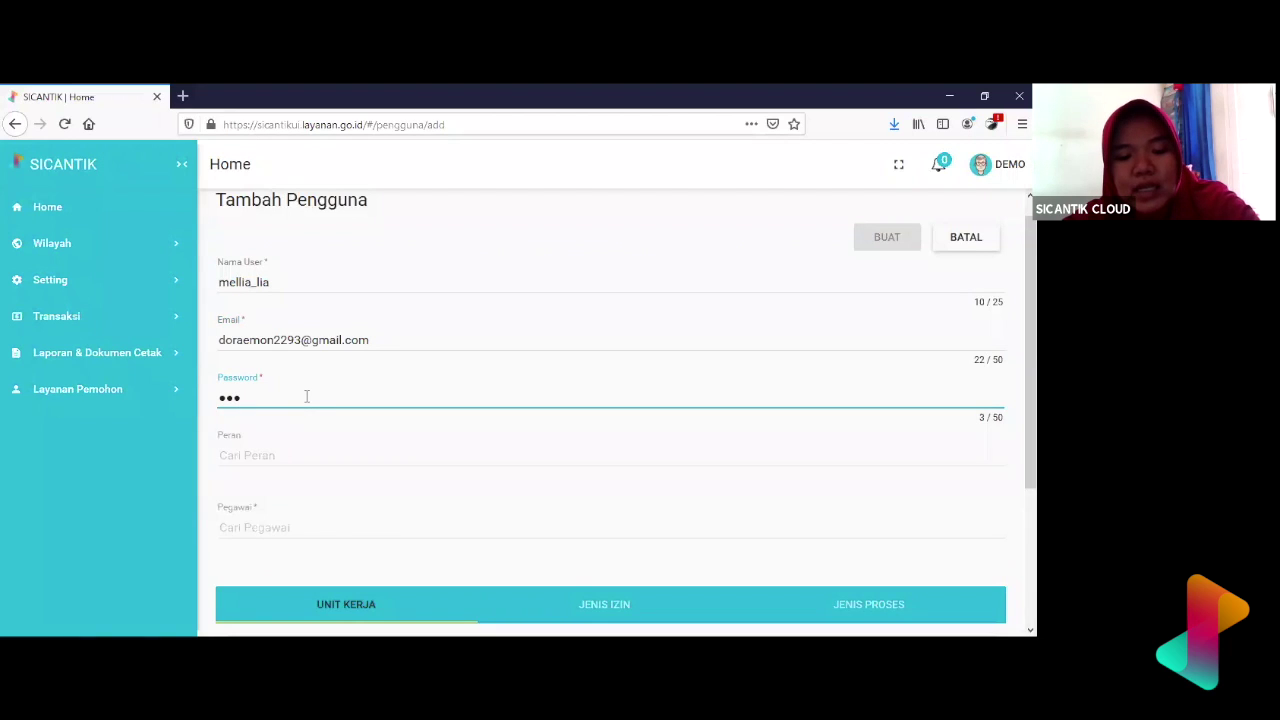
{"action": "type", "text": "5678"}
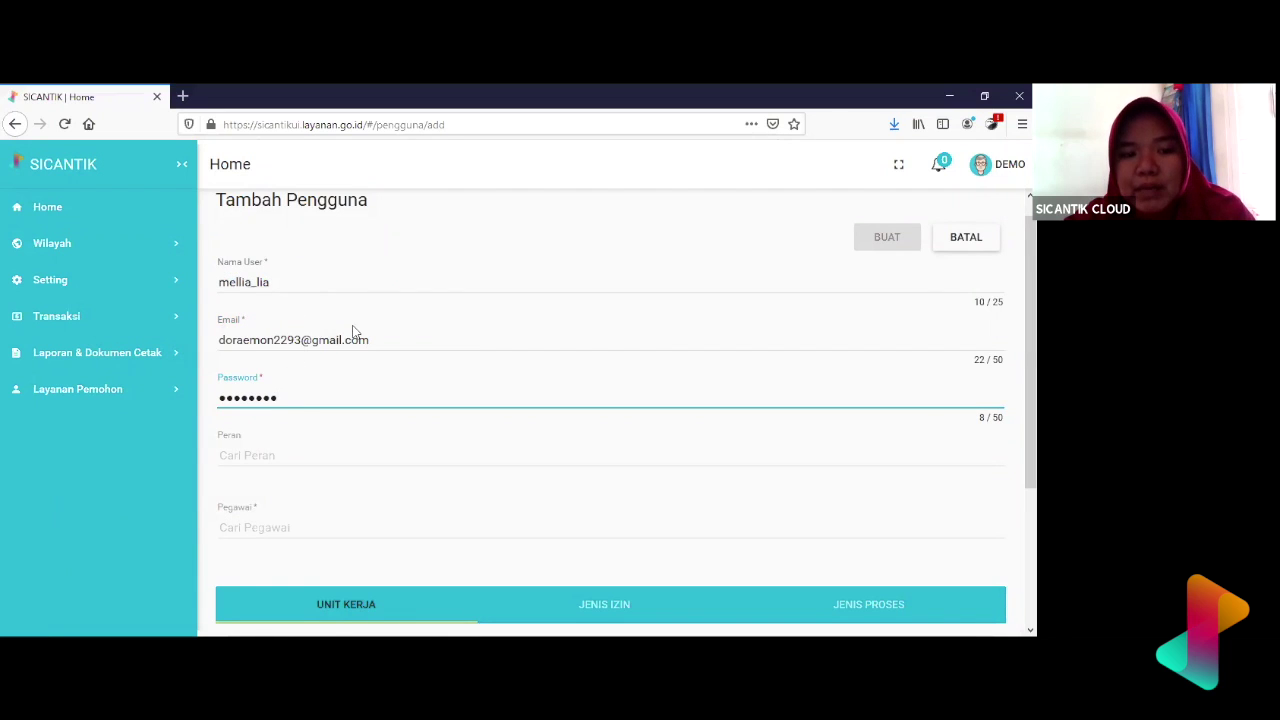
{"action": "left_click", "coordinate": [253, 458]}
{"action": "scroll", "coordinate": [307, 405], "scroll_direction": "down", "scroll_amount": 10}
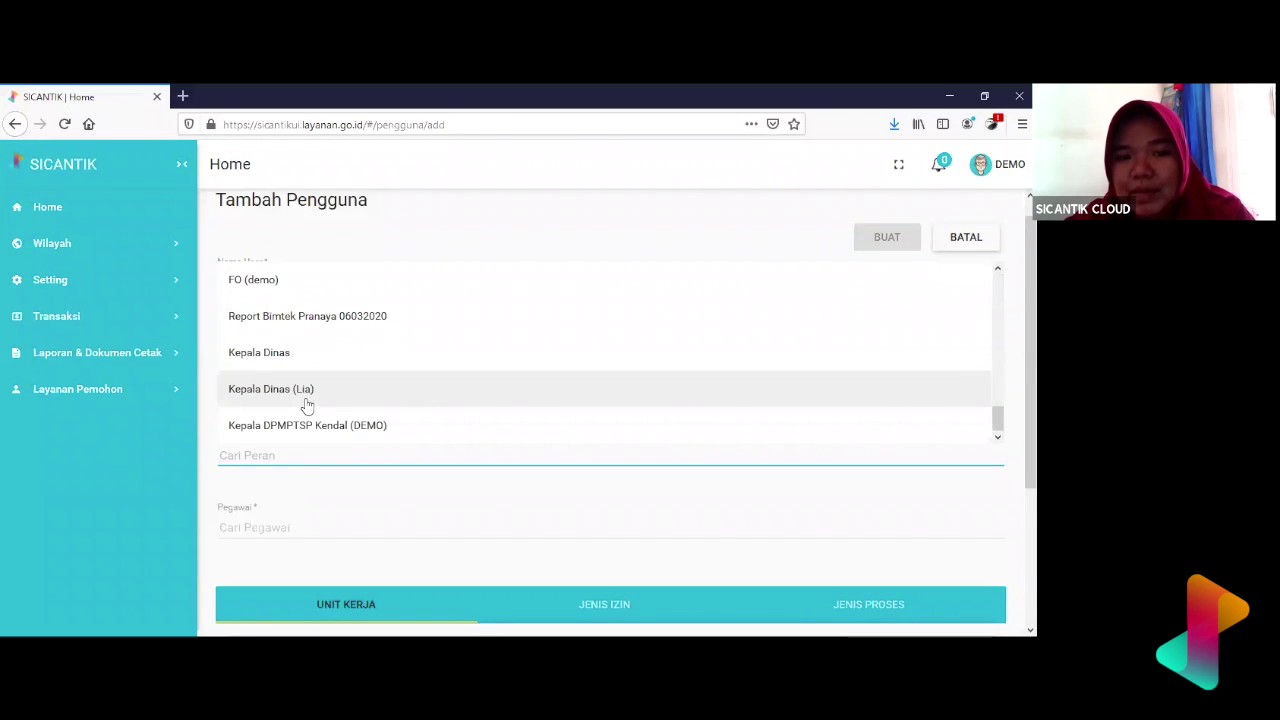
{"action": "scroll", "coordinate": [307, 405], "scroll_direction": "up", "scroll_amount": 5}
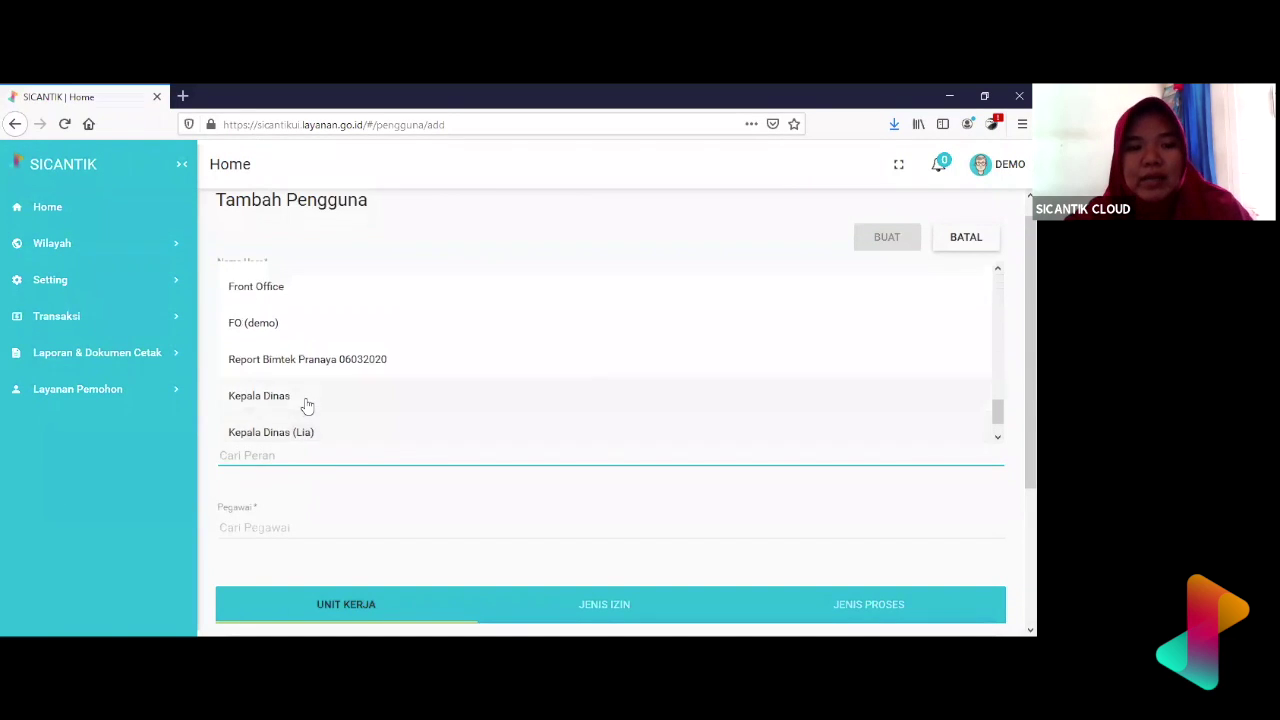
{"action": "scroll", "coordinate": [307, 405], "scroll_direction": "up", "scroll_amount": 4}
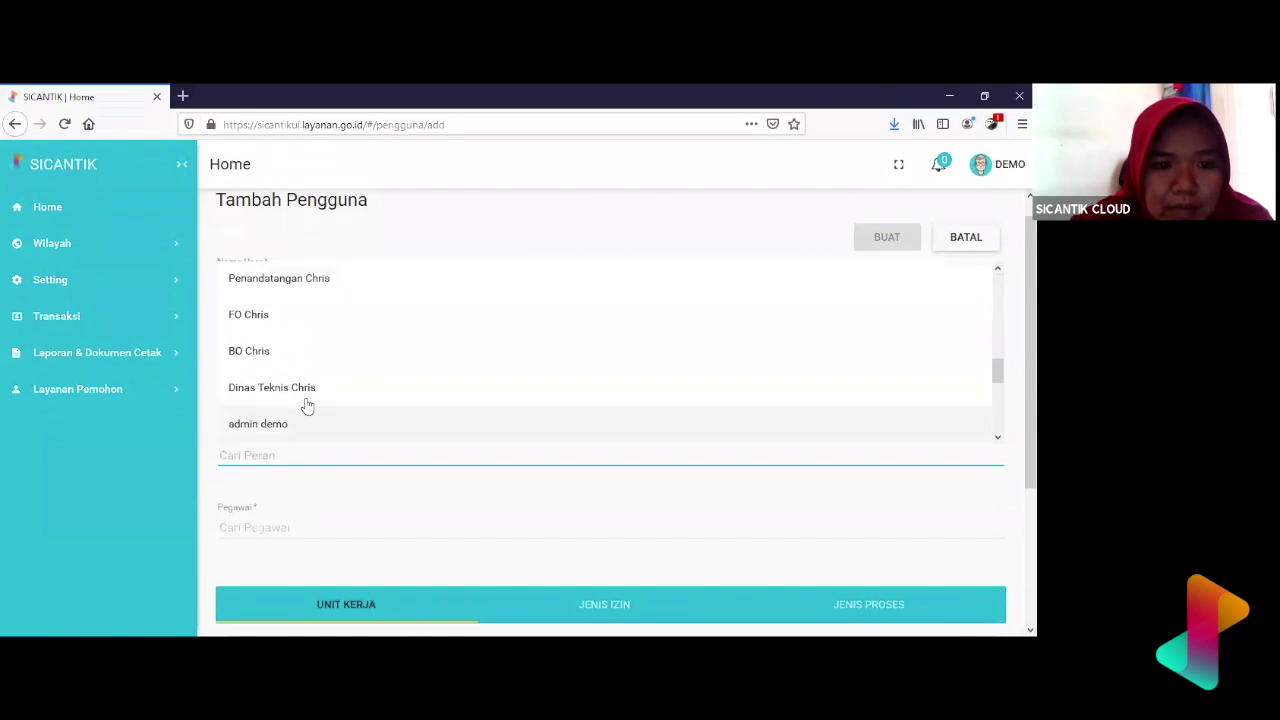
{"action": "scroll", "coordinate": [307, 405], "scroll_direction": "up", "scroll_amount": 6}
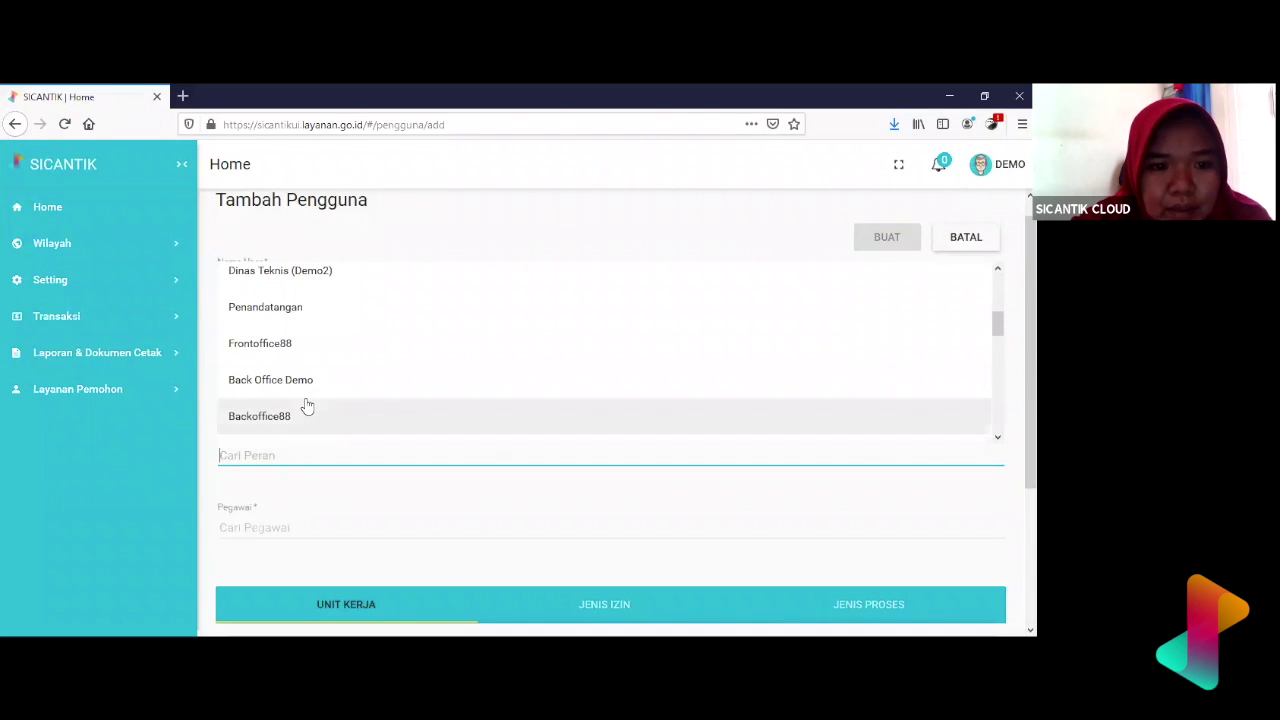
{"action": "scroll", "coordinate": [307, 405], "scroll_direction": "up", "scroll_amount": 1}
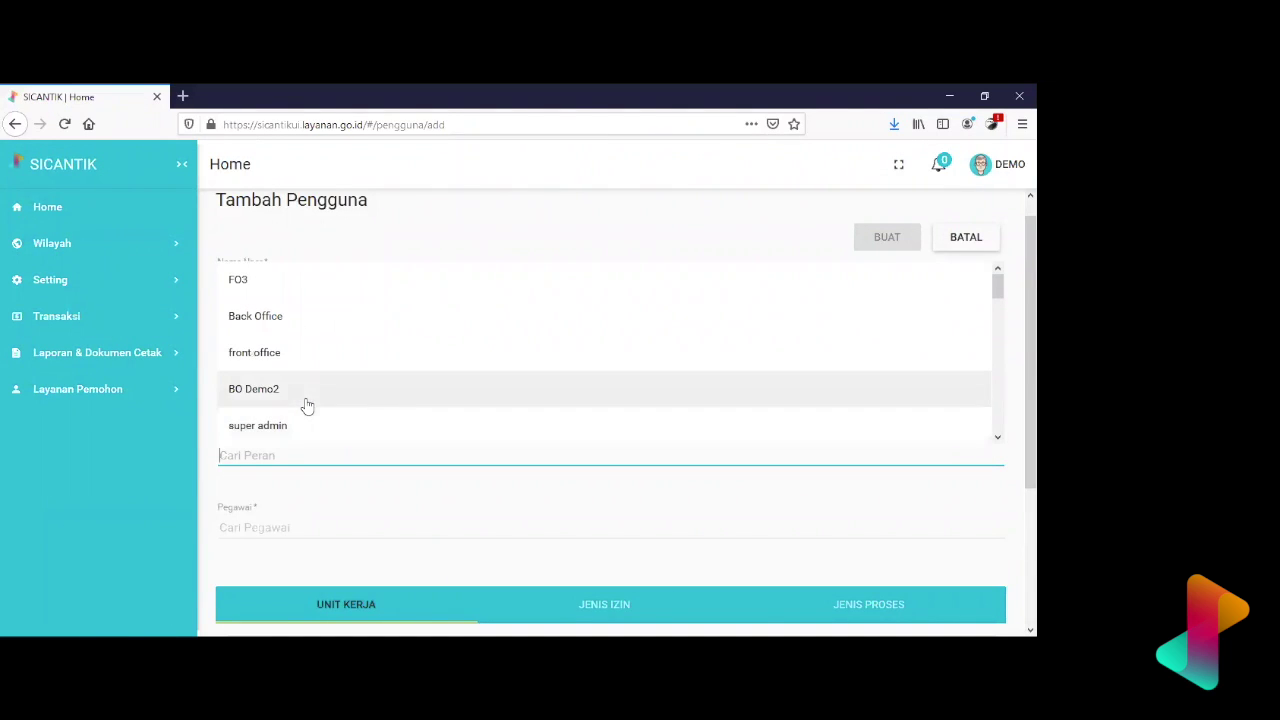
{"action": "scroll", "coordinate": [307, 405], "scroll_direction": "down", "scroll_amount": 15}
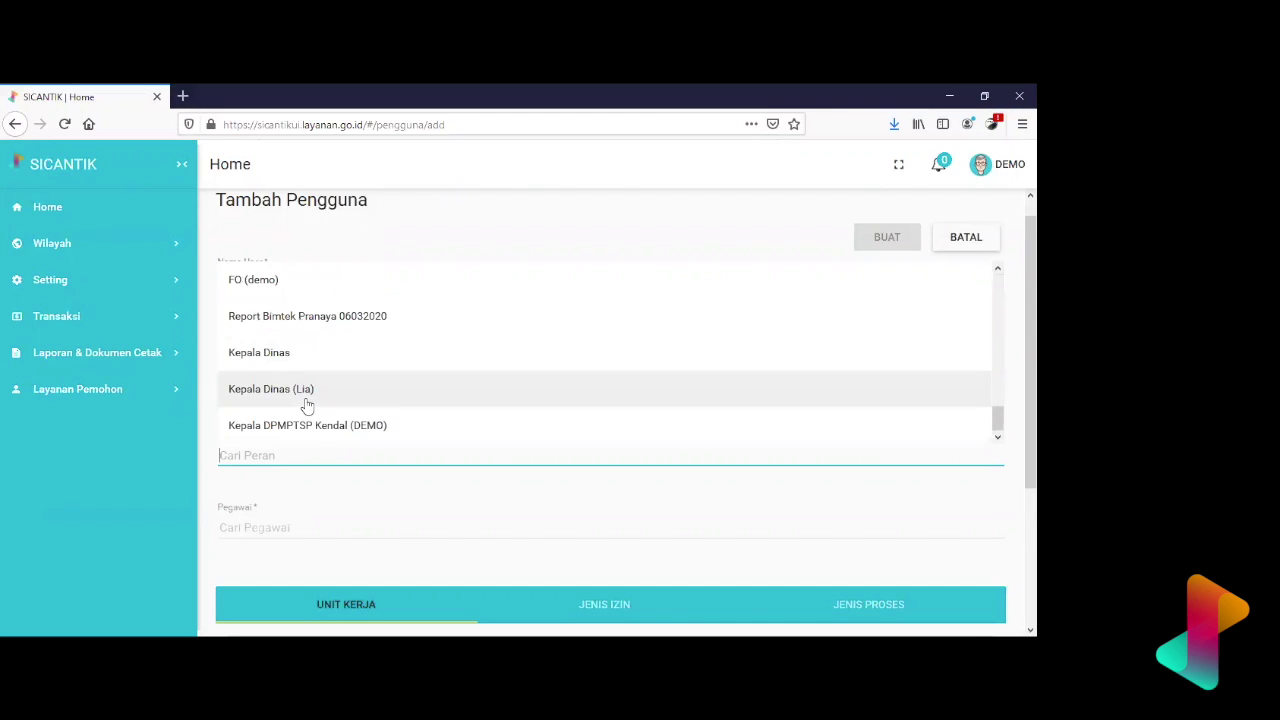
- Search 'Kepala Dinas' in Peran and pick the Kepala Dinas (Lia) variant
{"action": "type", "text": "Kepl"}
{"action": "key", "text": "BackSpace"}
{"action": "type", "text": "ala Dinas"}
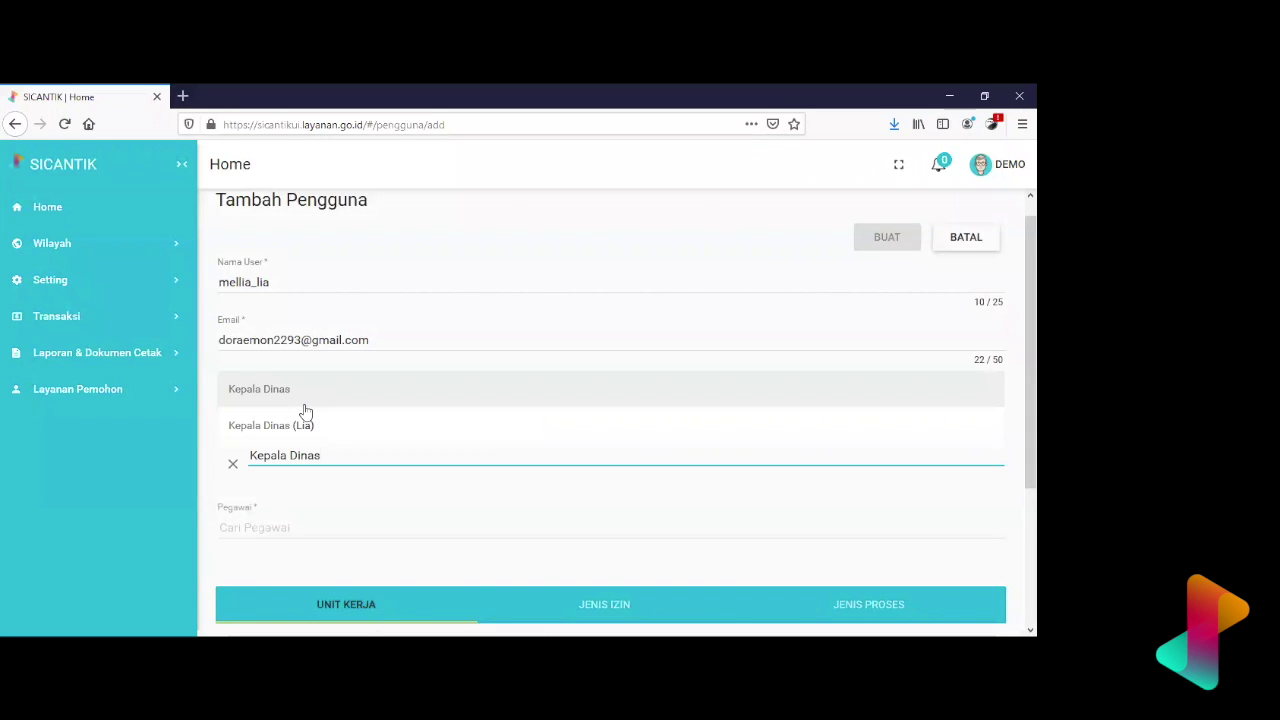
{"action": "left_click", "coordinate": [305, 406]}
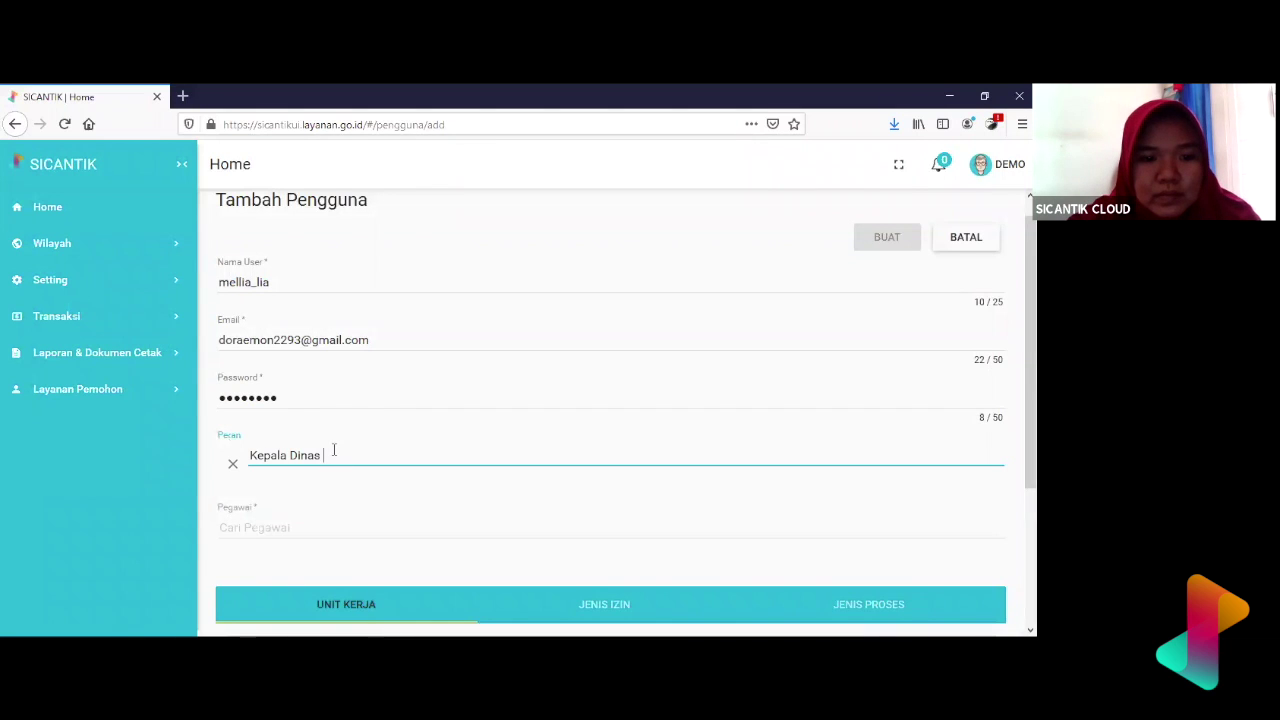
{"action": "key", "text": "BackSpace"}
{"action": "key", "text": "BackSpace"}
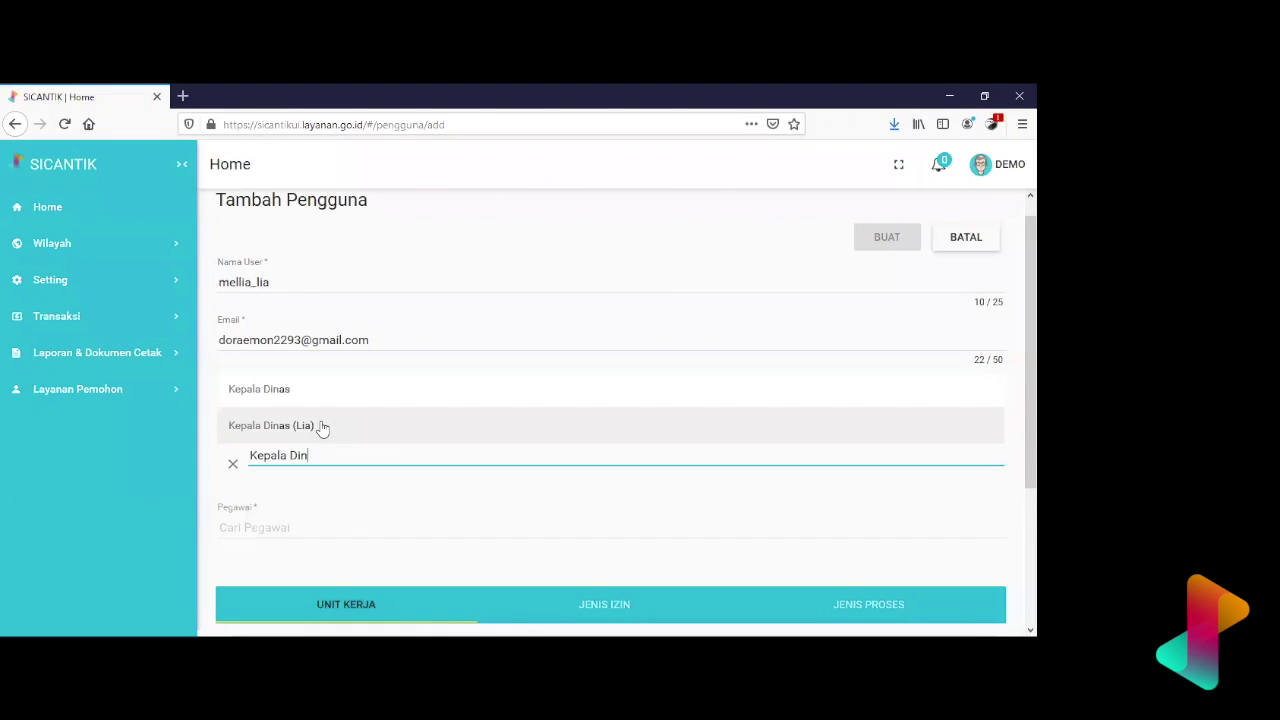
{"action": "left_click", "coordinate": [322, 427]}
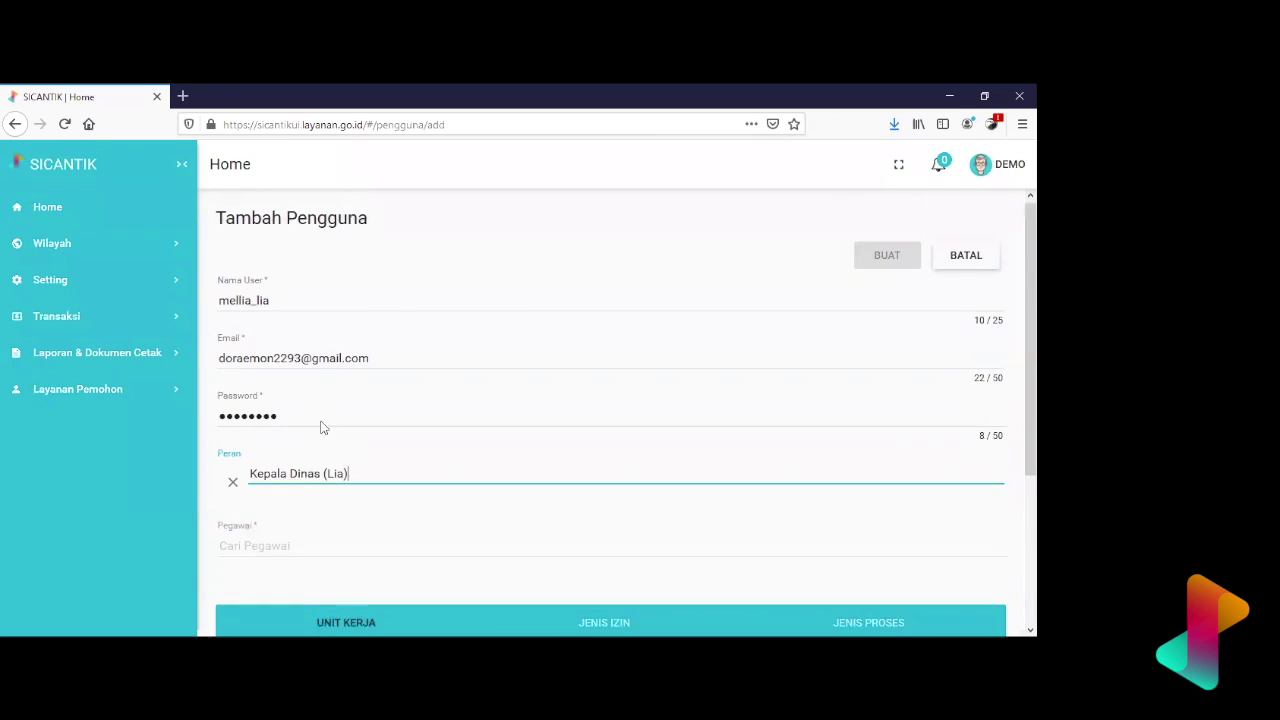
- Expand the Setting > Authorisasi section of the sidebar menu
{"action": "left_click", "coordinate": [313, 553]}
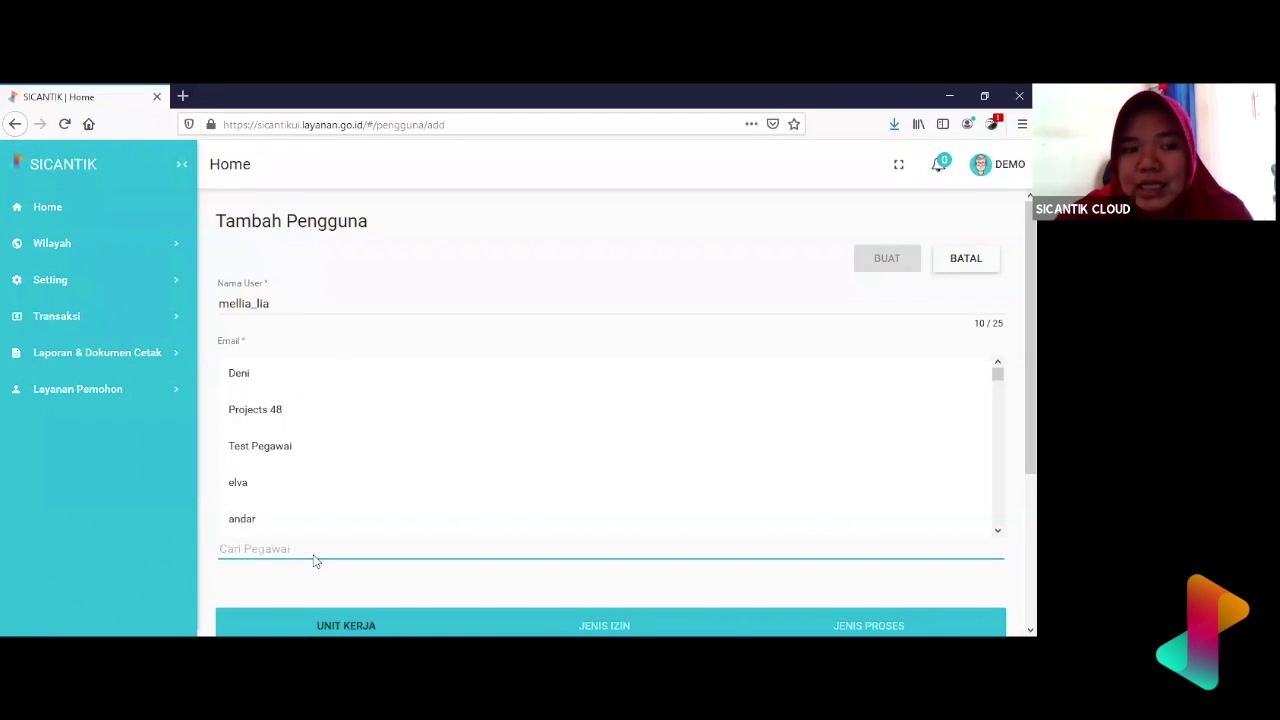
{"action": "left_click", "coordinate": [148, 283]}
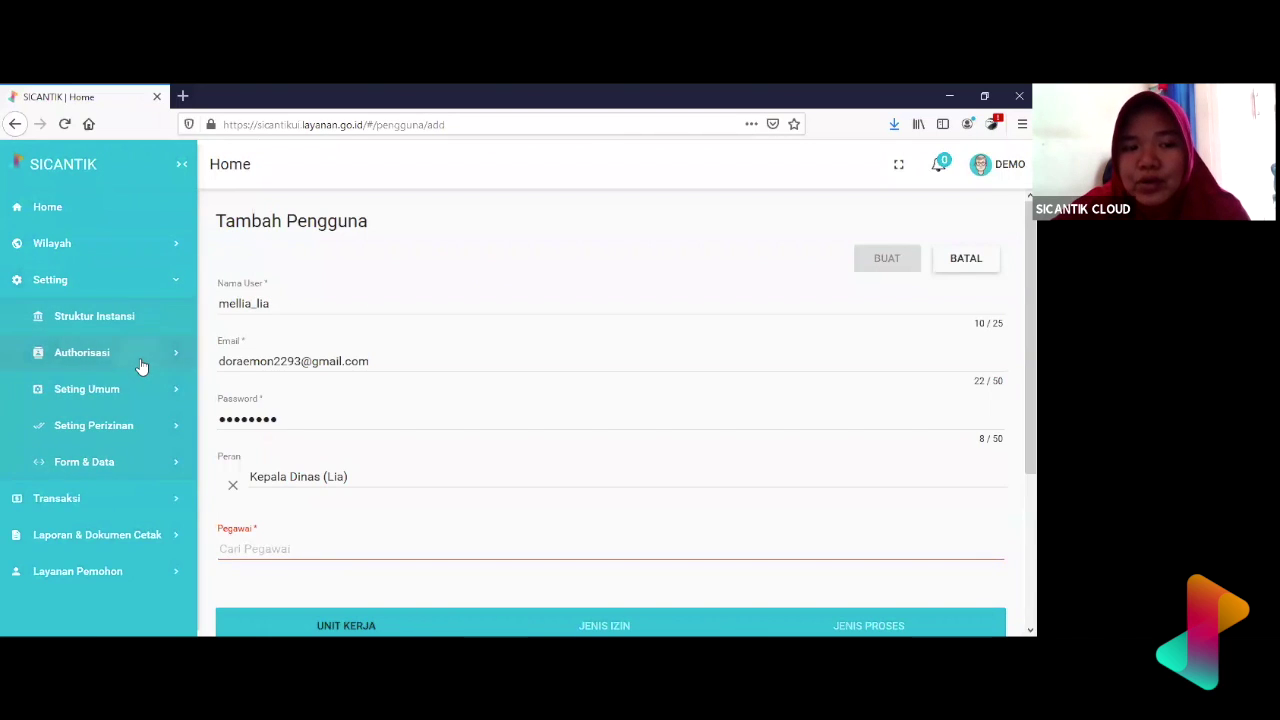
{"action": "left_click", "coordinate": [142, 360]}
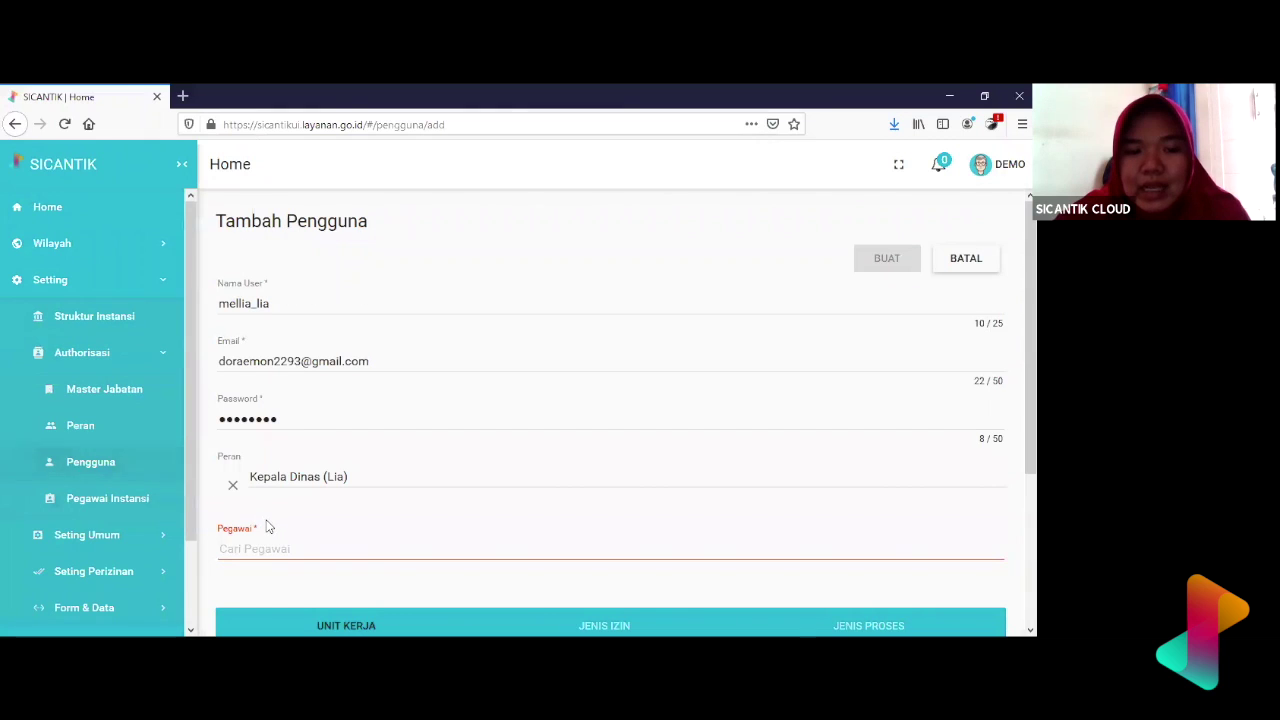
- Fill Pegawai with the employee record found by searching the employee's name
{"action": "left_click", "coordinate": [271, 559]}
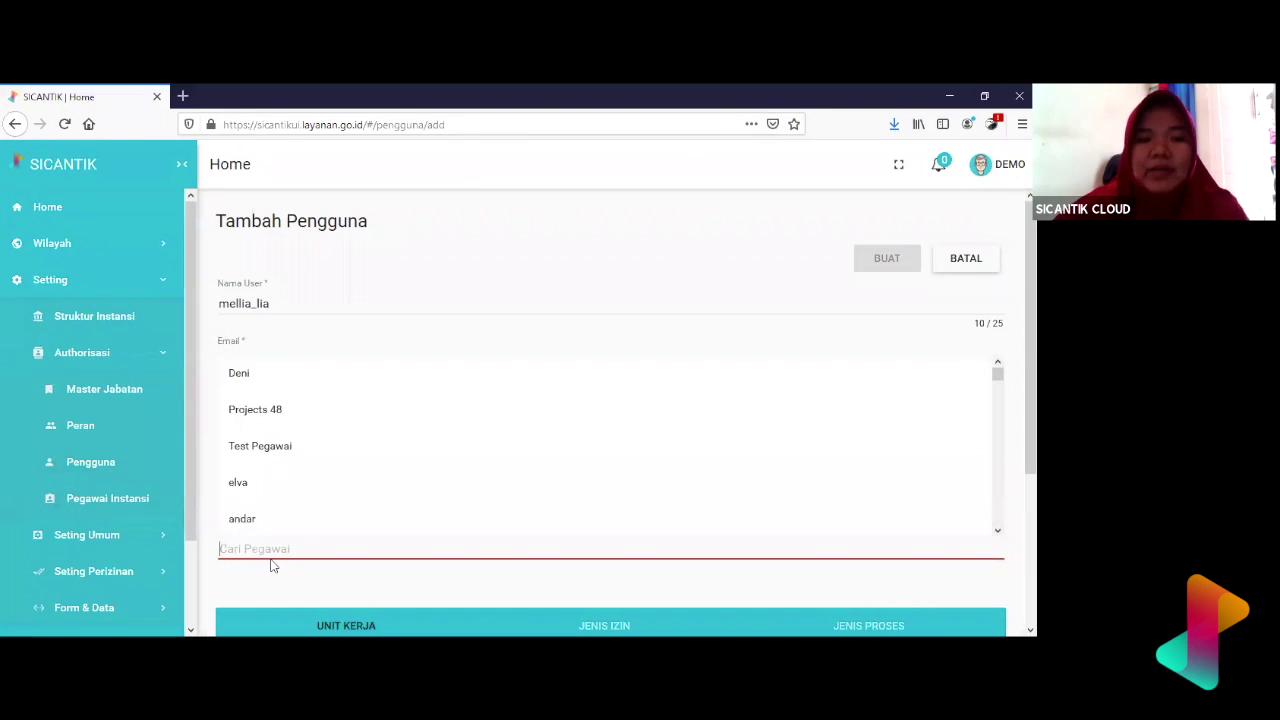
{"action": "type", "text": "mellia ul"}
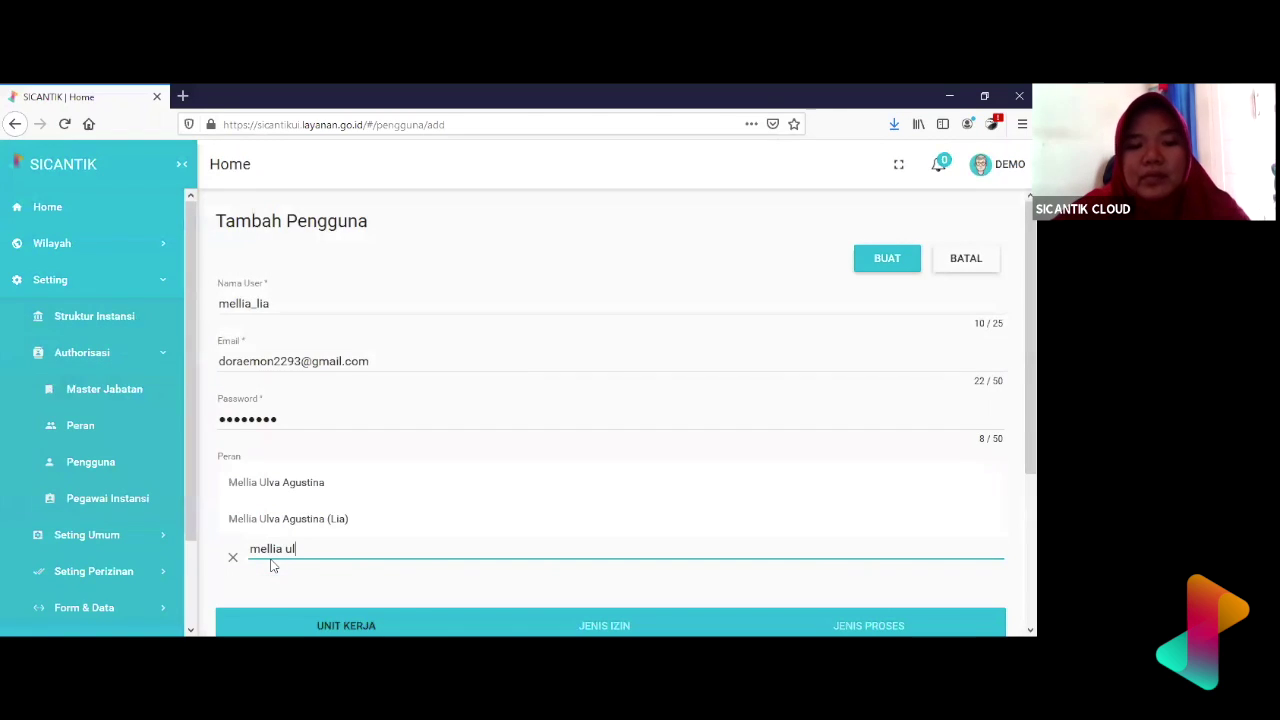
{"action": "left_click", "coordinate": [316, 522]}
{"action": "left_click_drag", "start_coordinate": [272, 303], "coordinate": [227, 303]}
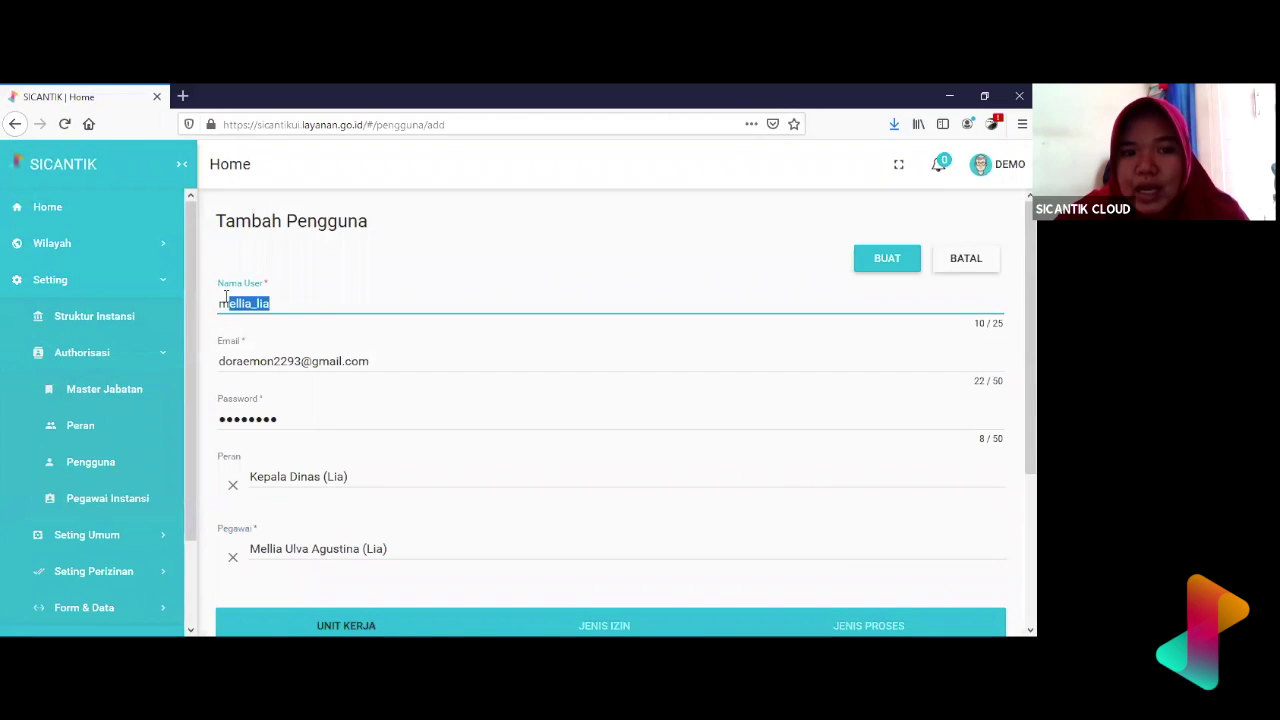
{"action": "left_click", "coordinate": [407, 543]}
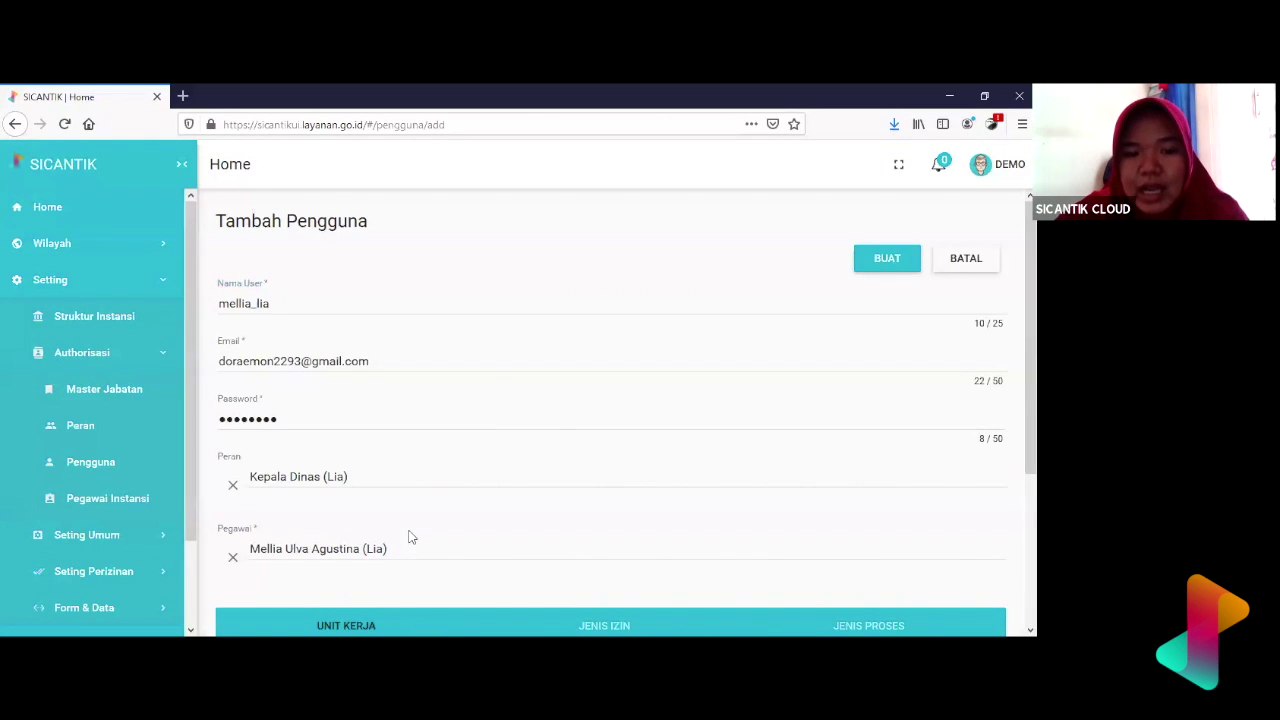
{"action": "scroll", "coordinate": [408, 540], "scroll_direction": "down", "scroll_amount": 1}
{"action": "scroll", "coordinate": [408, 537], "scroll_direction": "up", "scroll_amount": 1}
{"action": "scroll", "coordinate": [409, 537], "scroll_direction": "down", "scroll_amount": 1}
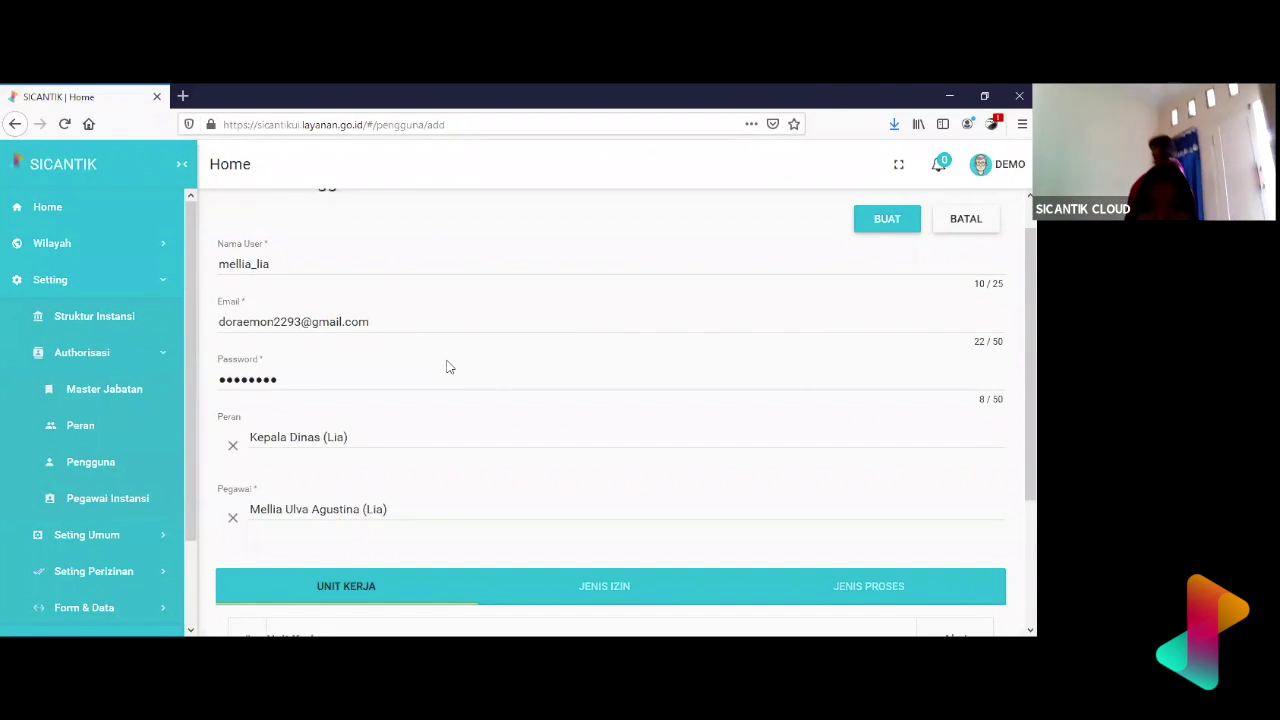
{"action": "scroll", "coordinate": [466, 523], "scroll_direction": "down", "scroll_amount": 1}
{"action": "scroll", "coordinate": [466, 523], "scroll_direction": "down", "scroll_amount": 3}
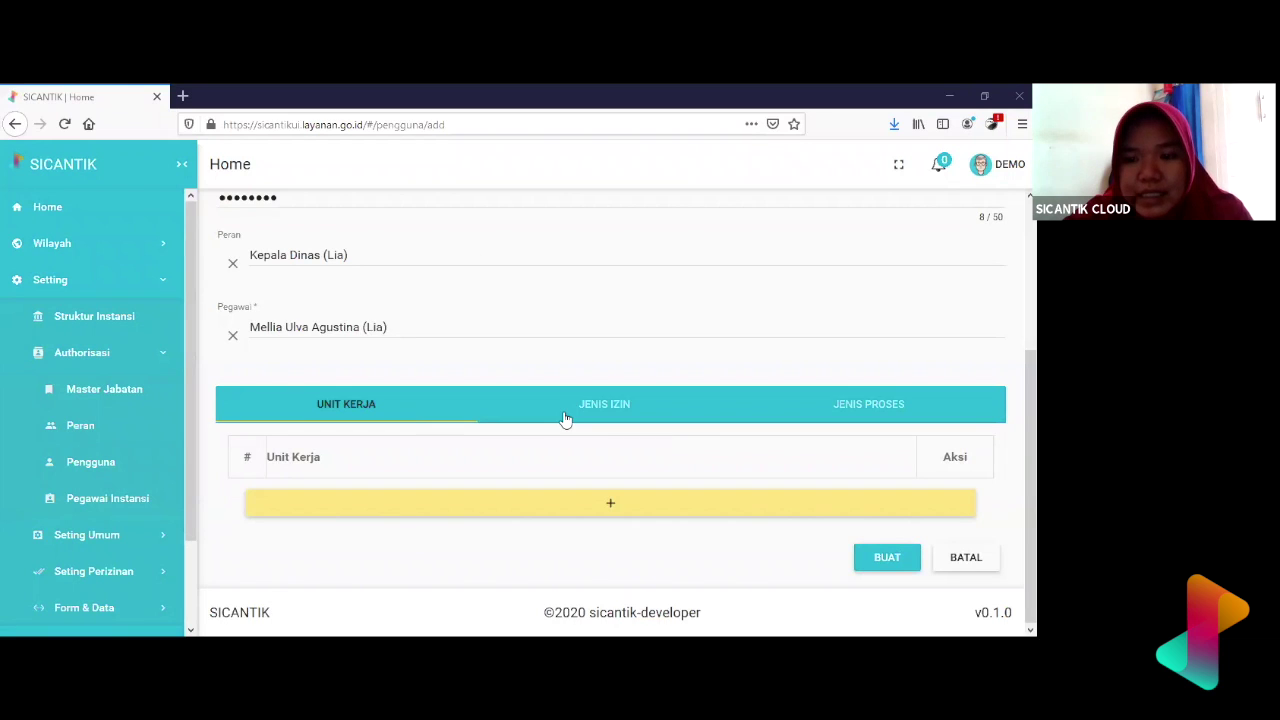
{"action": "left_click", "coordinate": [720, 415]}
{"action": "left_click", "coordinate": [845, 405]}
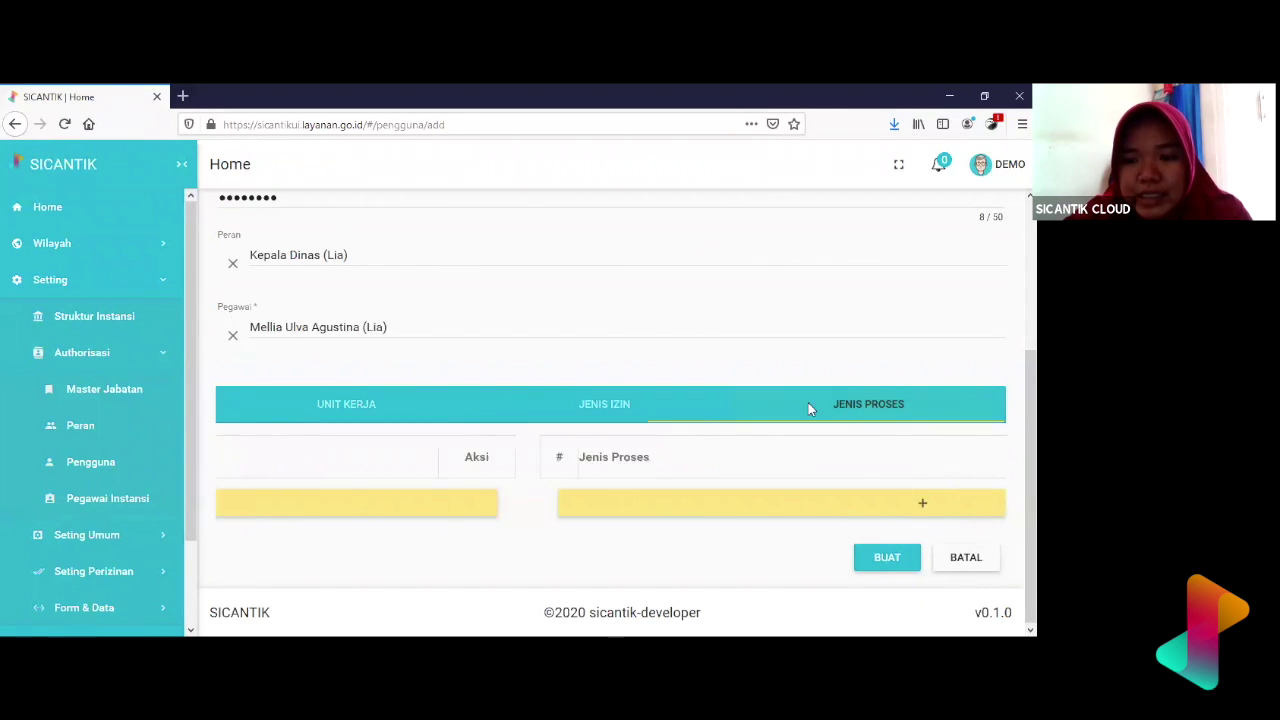
{"action": "left_click", "coordinate": [352, 418]}
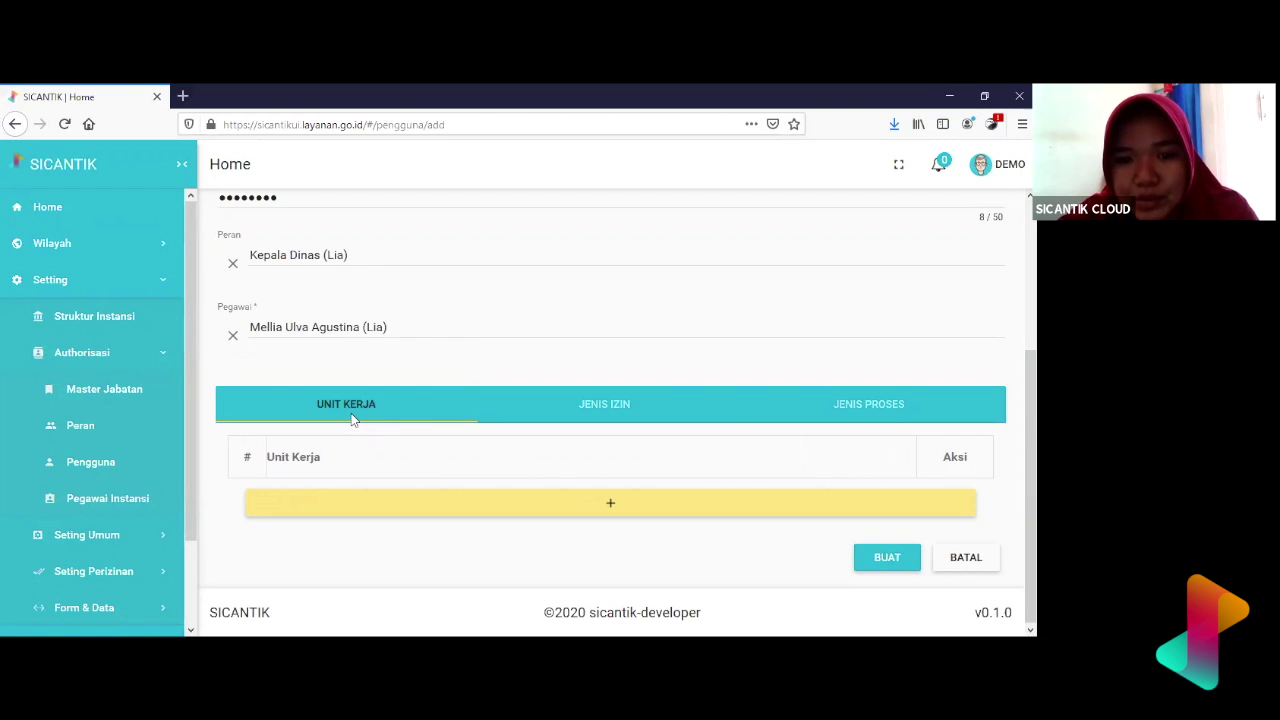
{"action": "scroll", "coordinate": [377, 497], "scroll_direction": "up", "scroll_amount": 1}
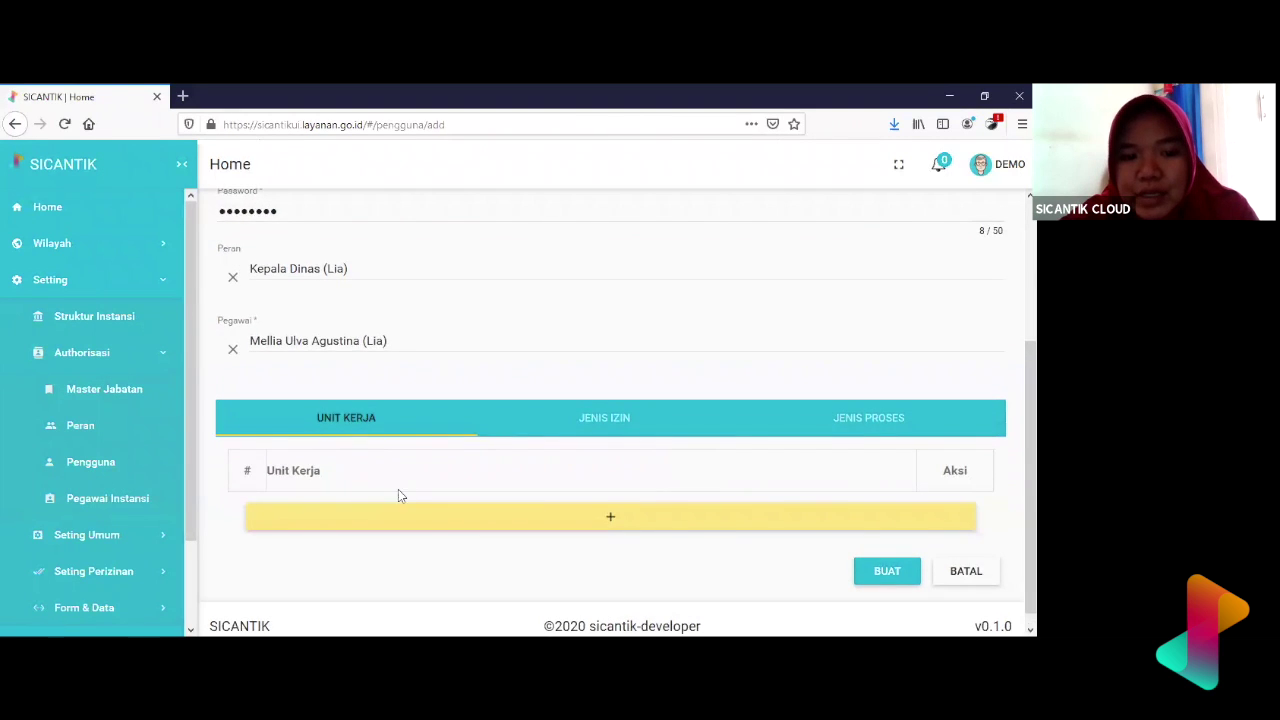
{"action": "scroll", "coordinate": [437, 429], "scroll_direction": "up", "scroll_amount": 2}
{"action": "scroll", "coordinate": [440, 409], "scroll_direction": "up", "scroll_amount": 2}
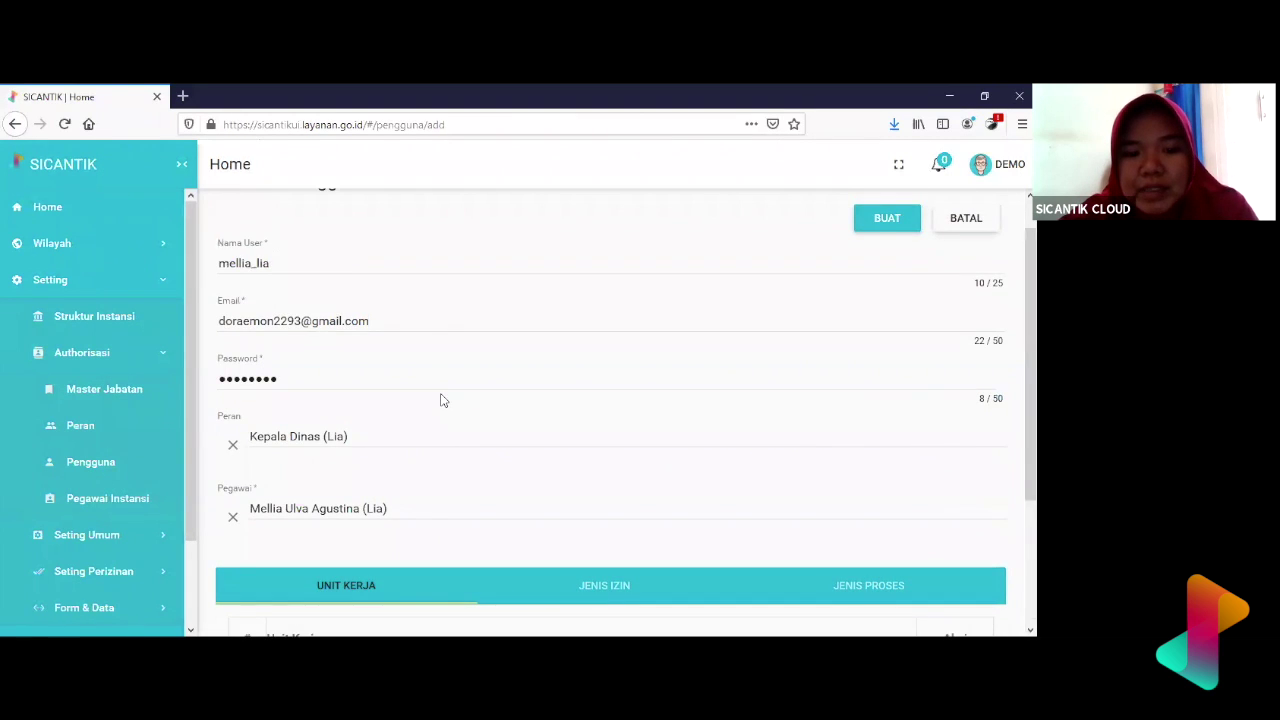
{"action": "scroll", "coordinate": [443, 400], "scroll_direction": "down", "scroll_amount": 4}
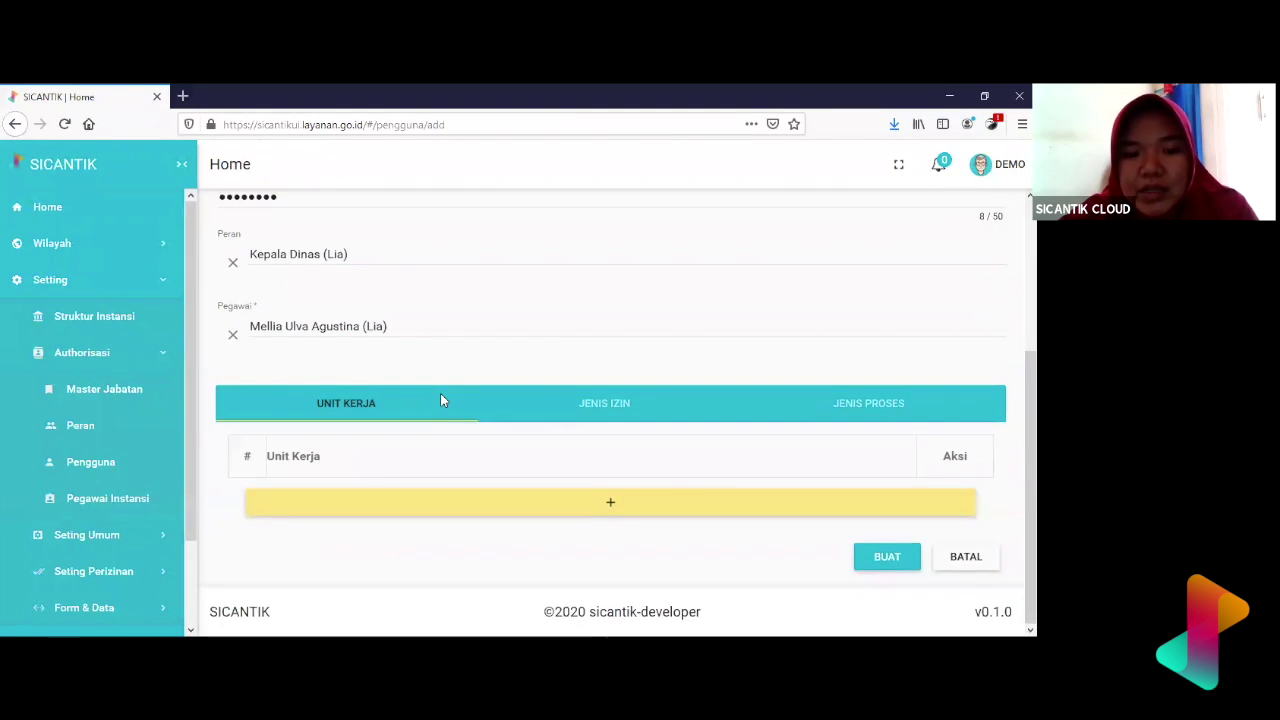
{"action": "left_click", "coordinate": [591, 506]}
{"action": "left_click", "coordinate": [540, 507]}
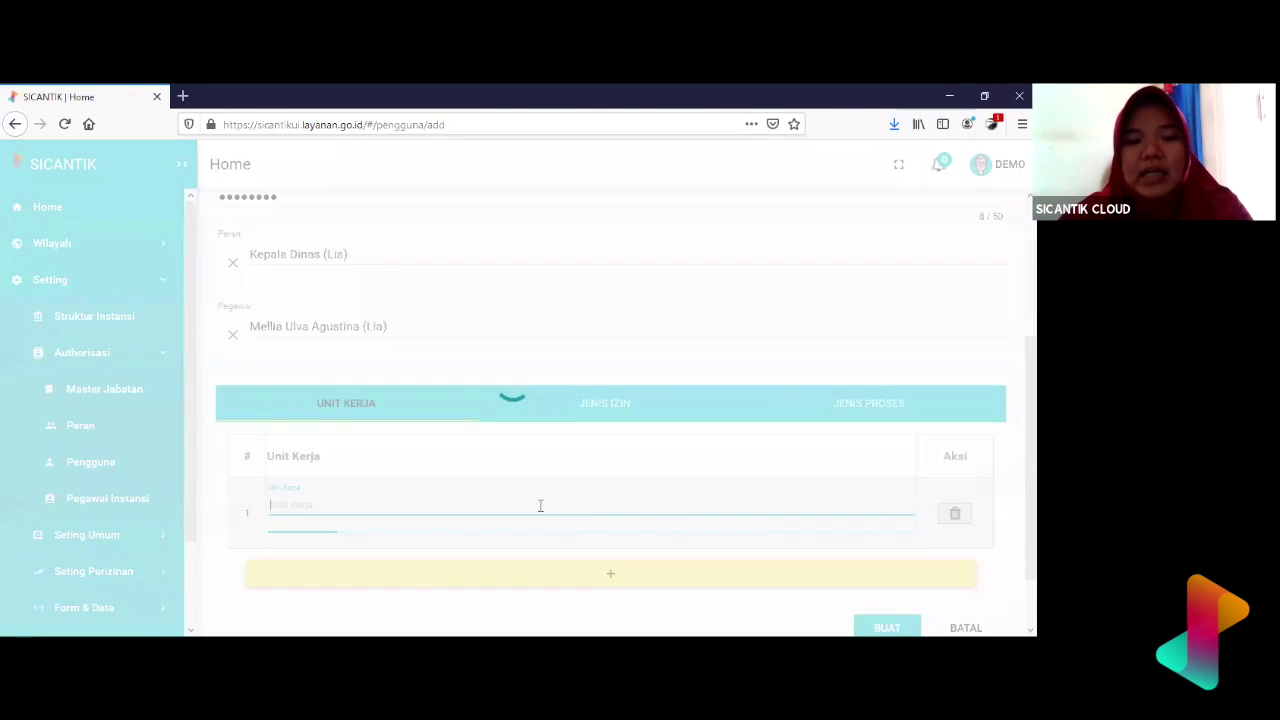
{"action": "type", "text": "Dinas"}
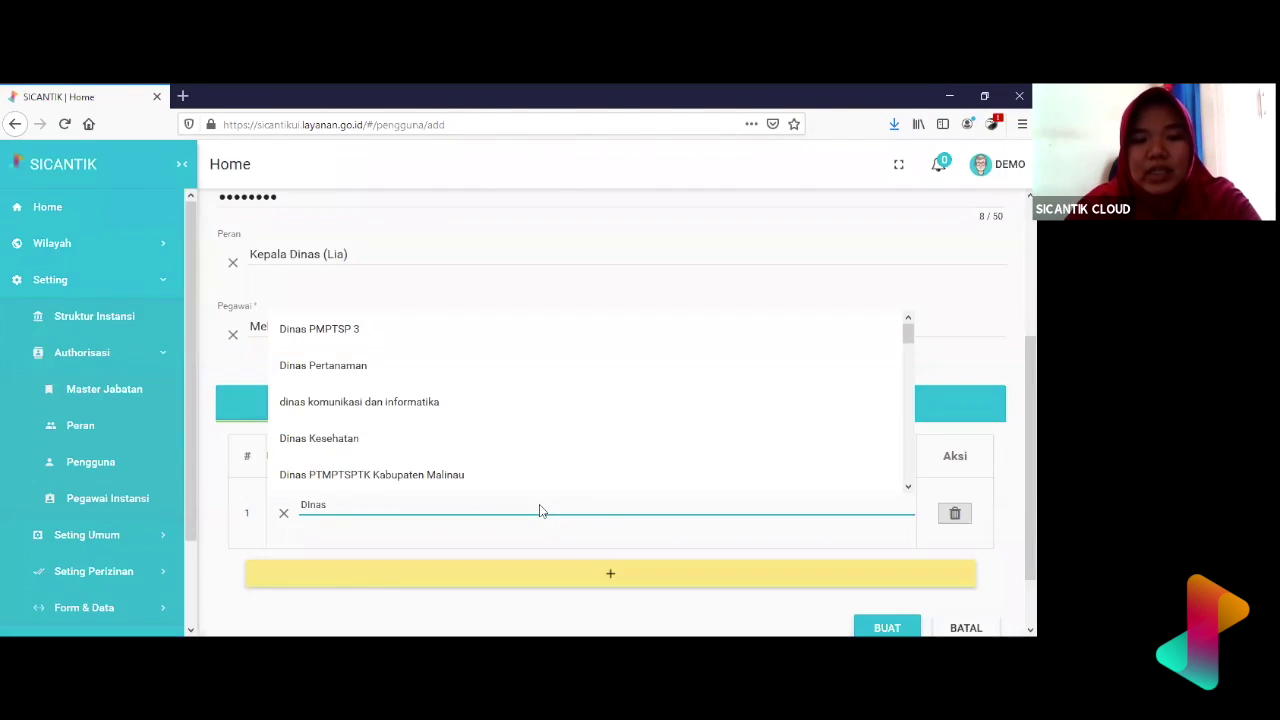
{"action": "type", "text": " Kese"}
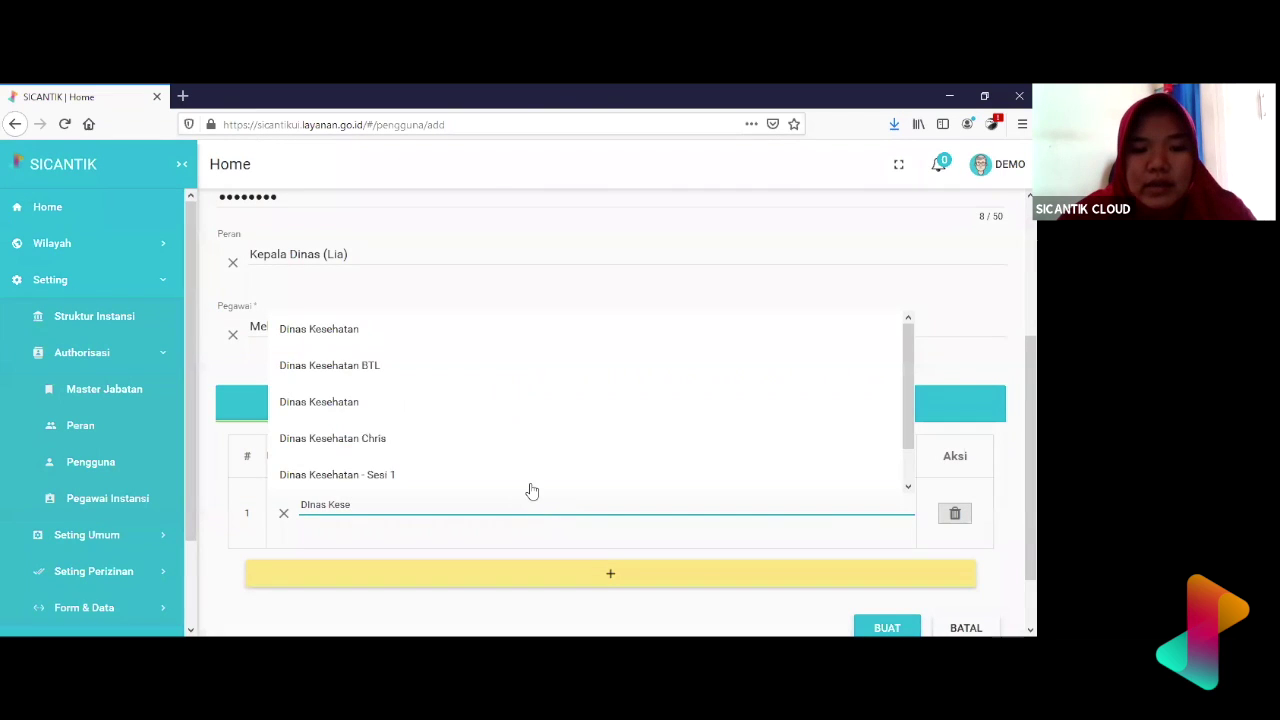
{"action": "left_click", "coordinate": [524, 484]}
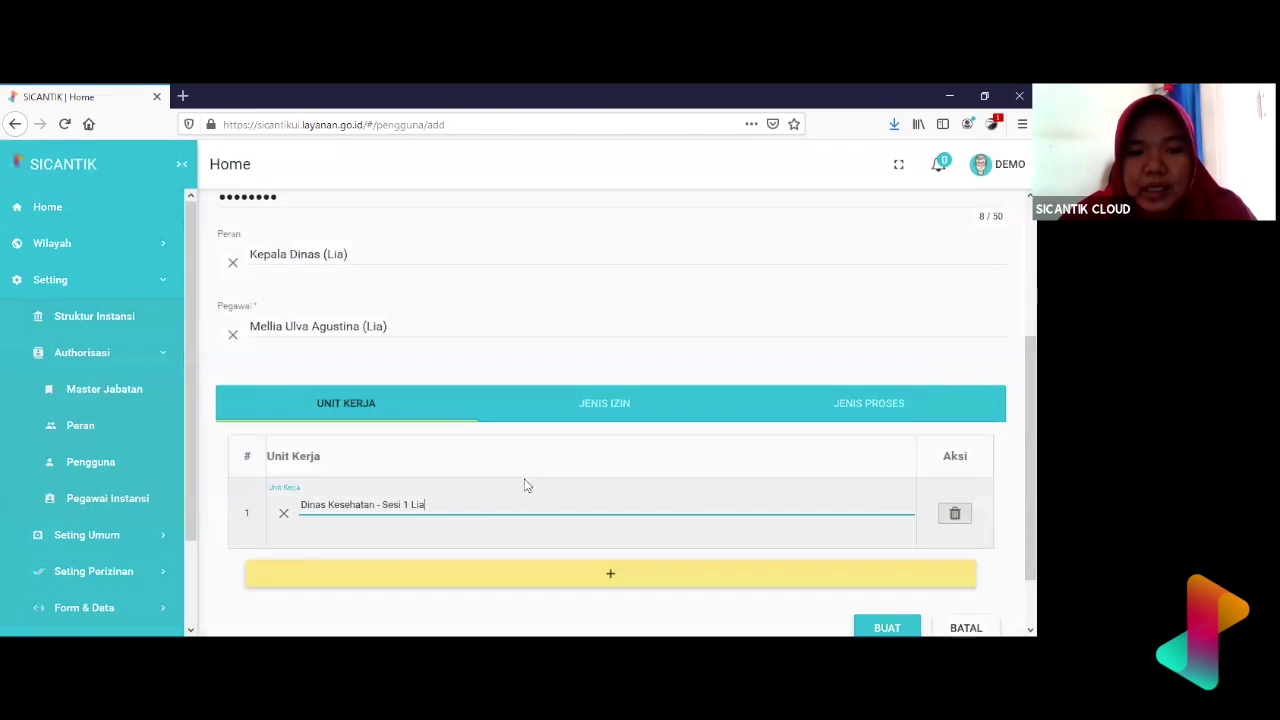
{"action": "scroll", "coordinate": [498, 533], "scroll_direction": "up", "scroll_amount": 5}
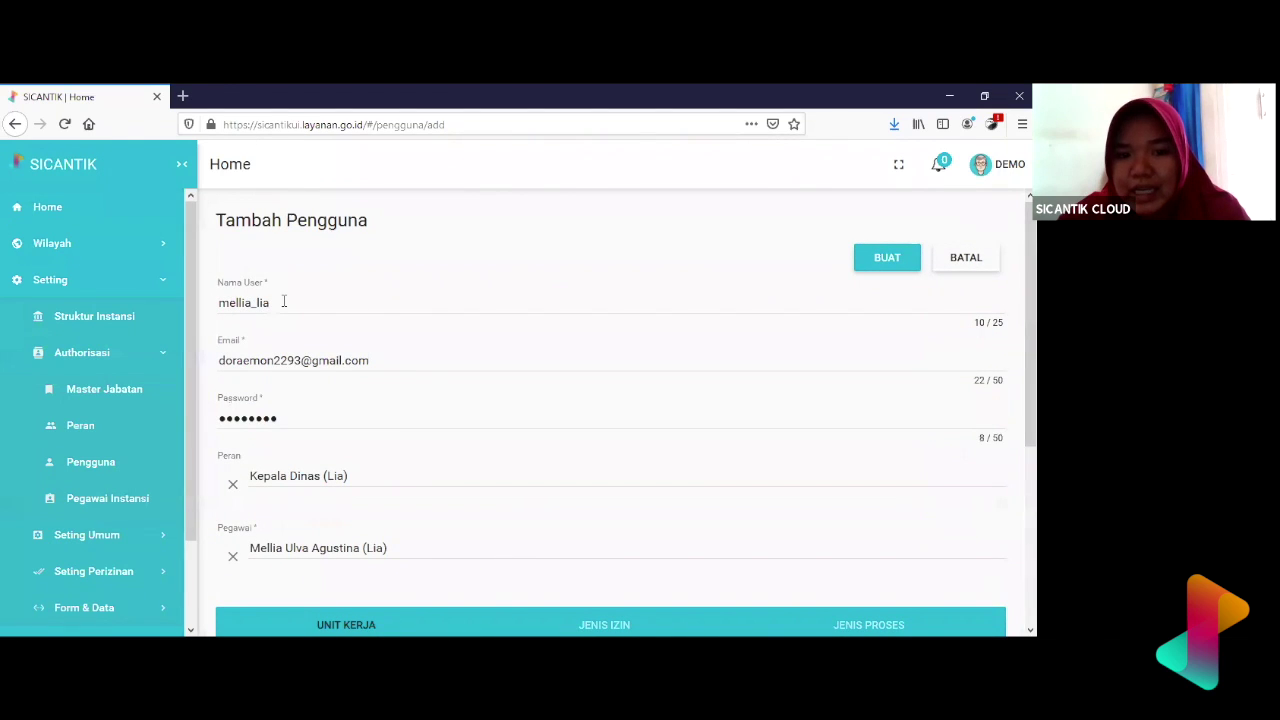
{"action": "scroll", "coordinate": [284, 301], "scroll_direction": "down", "scroll_amount": 3}
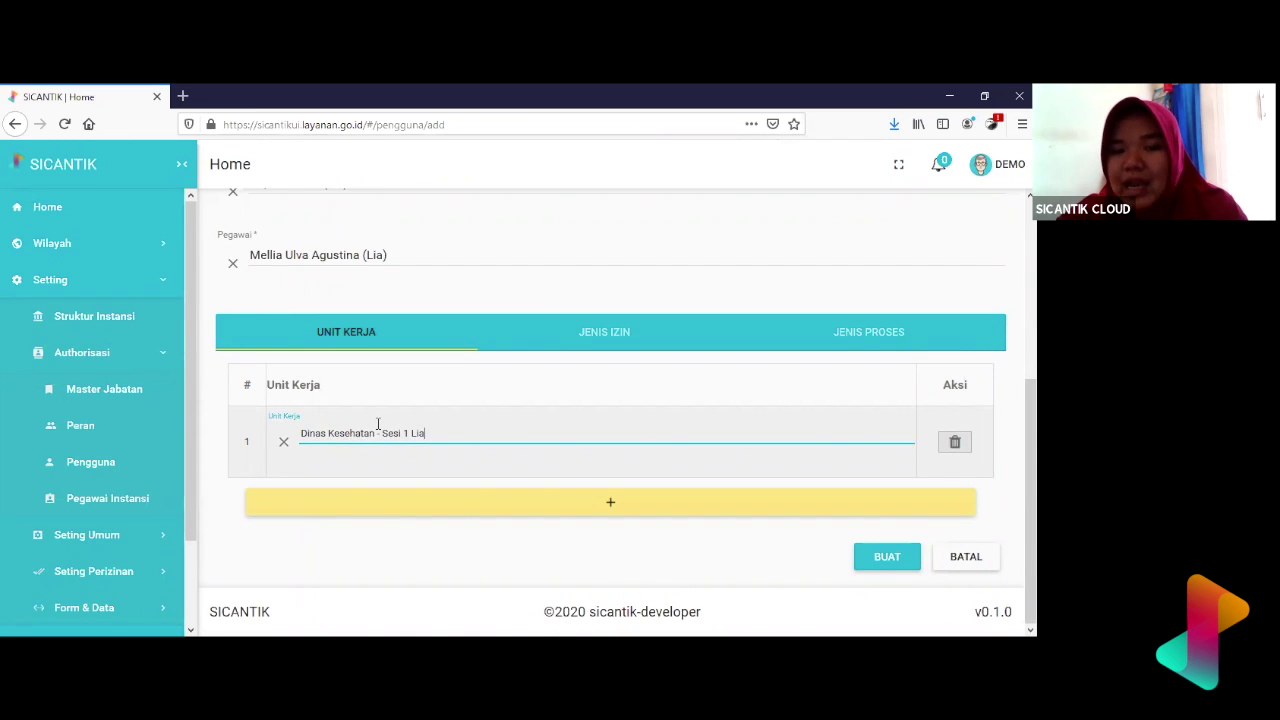
{"action": "scroll", "coordinate": [377, 423], "scroll_direction": "up", "scroll_amount": 5}
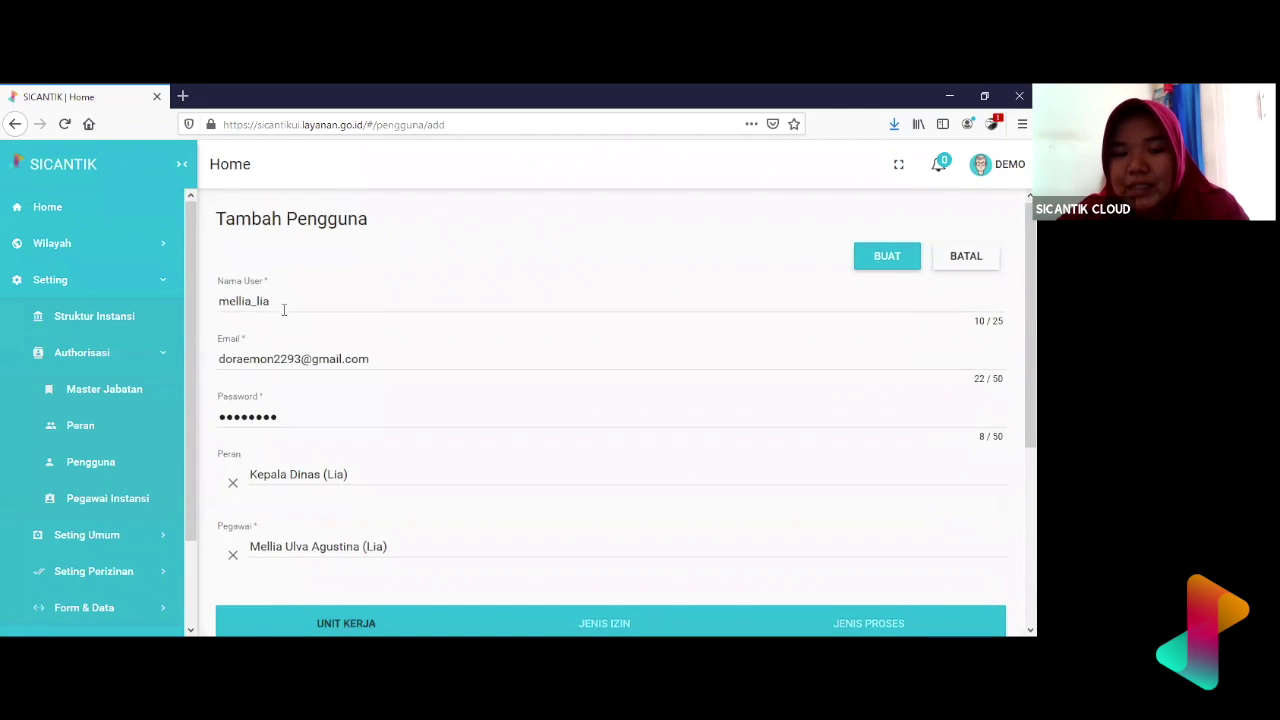
{"action": "scroll", "coordinate": [283, 310], "scroll_direction": "down", "scroll_amount": 3}
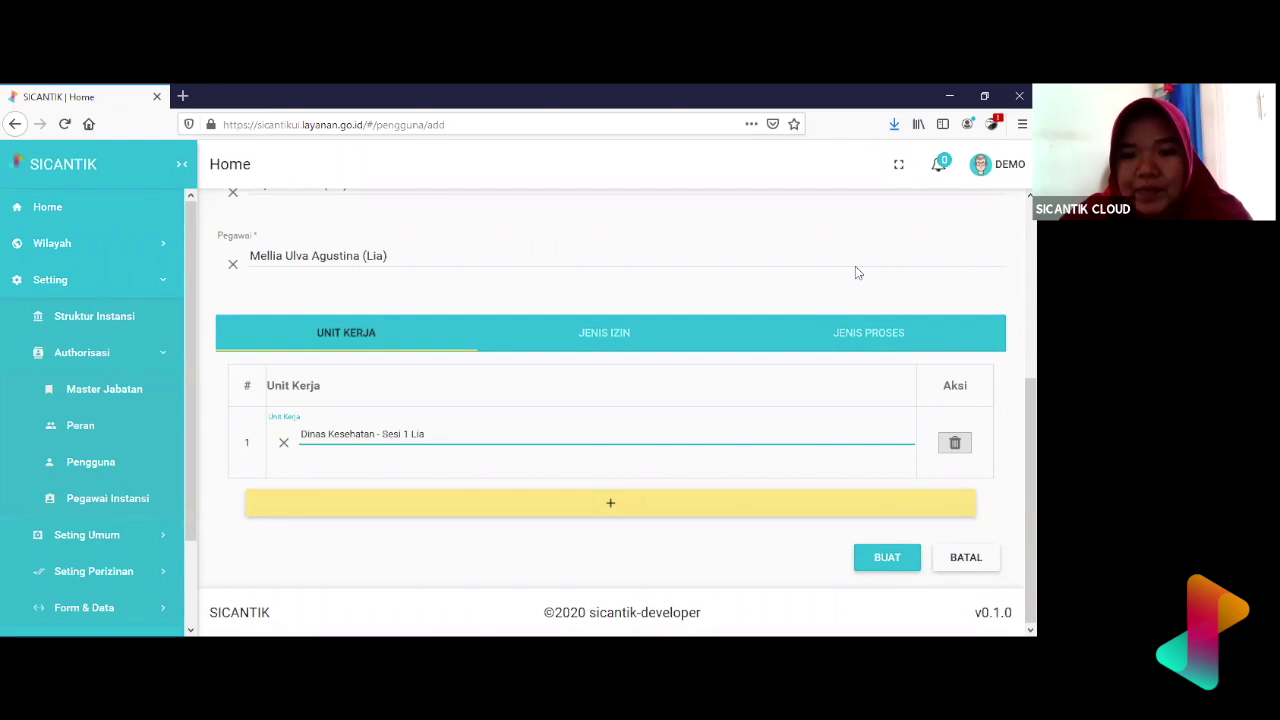
{"action": "scroll", "coordinate": [540, 352], "scroll_direction": "up", "scroll_amount": 3}
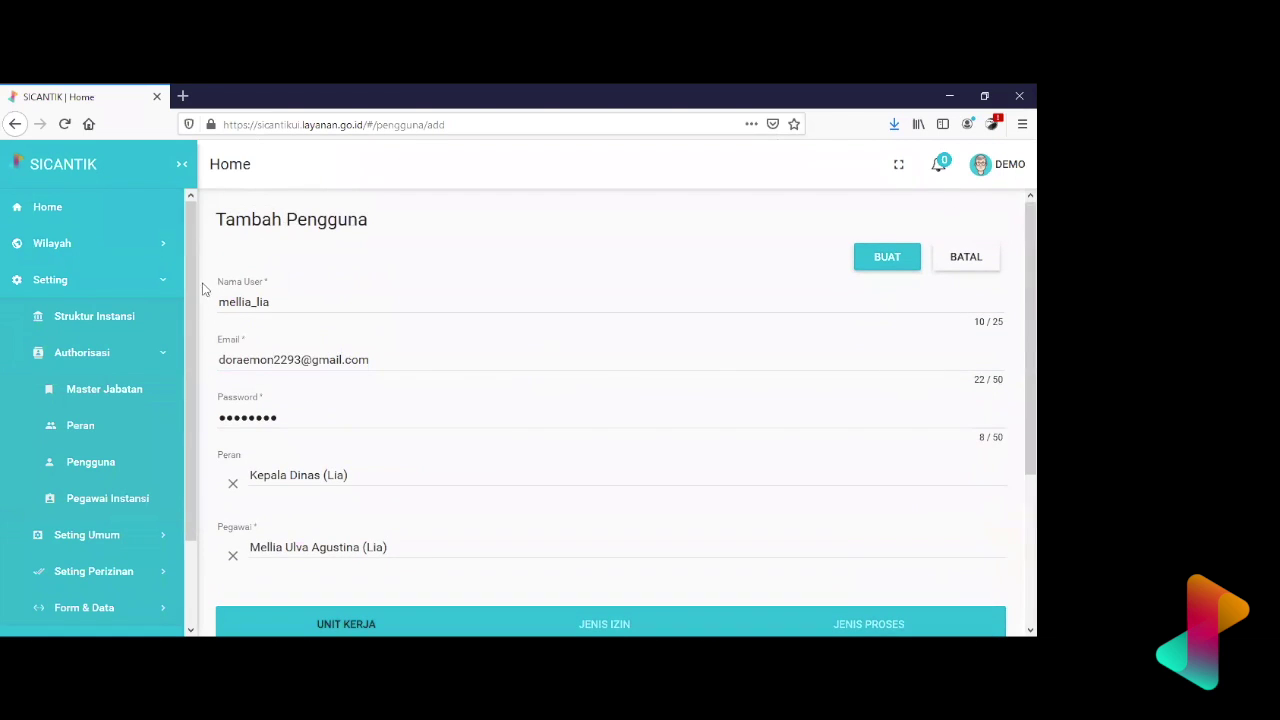
{"action": "scroll", "coordinate": [540, 355], "scroll_direction": "down", "scroll_amount": 3}
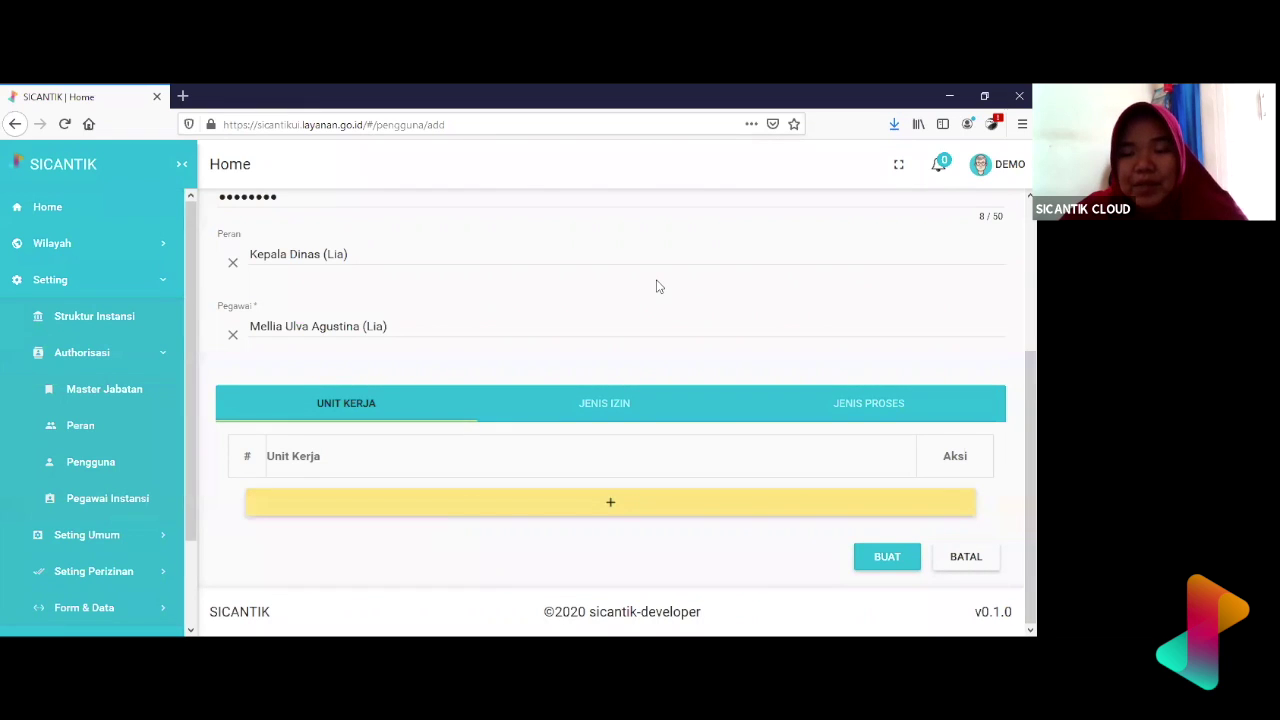
- Add a Unit Kerja row set to Dinas Kesehatan - Sesi 1, then show Jenis Izin
{"action": "left_click", "coordinate": [651, 506]}
{"action": "left_click", "coordinate": [567, 505]}
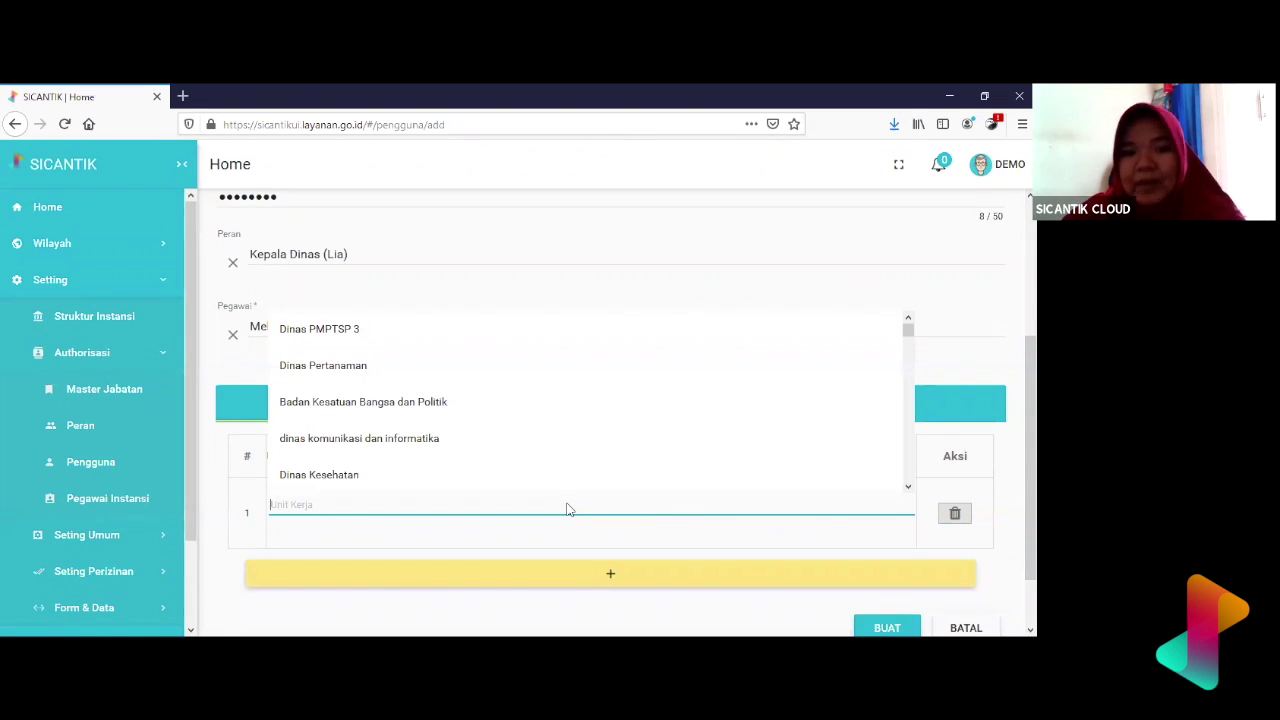
{"action": "type", "text": "dinas kese"}
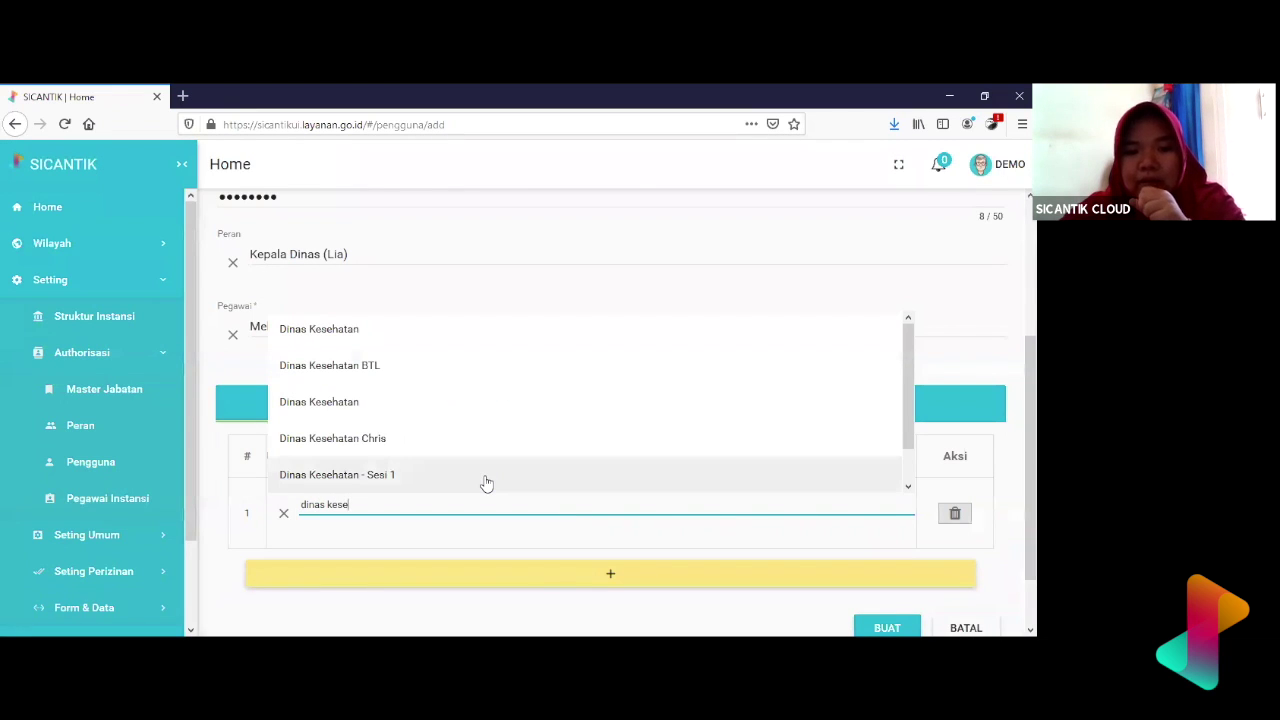
{"action": "left_click", "coordinate": [486, 477]}
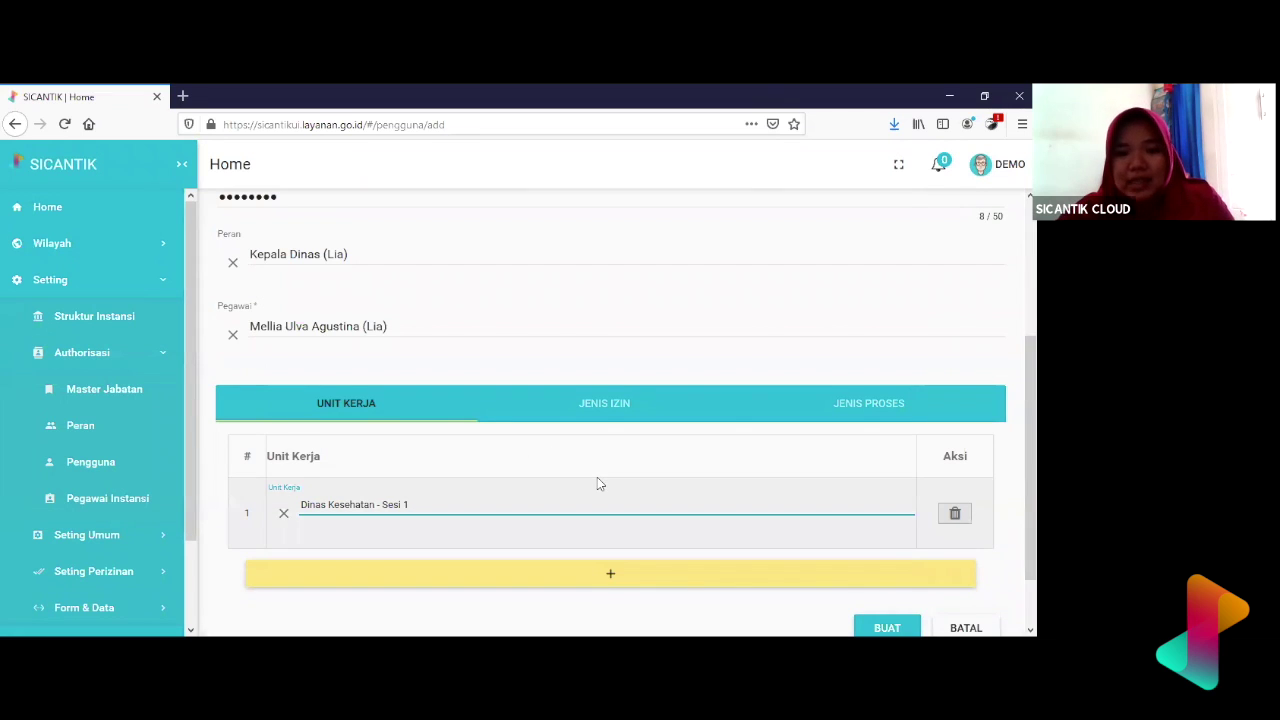
{"action": "left_click", "coordinate": [597, 410]}
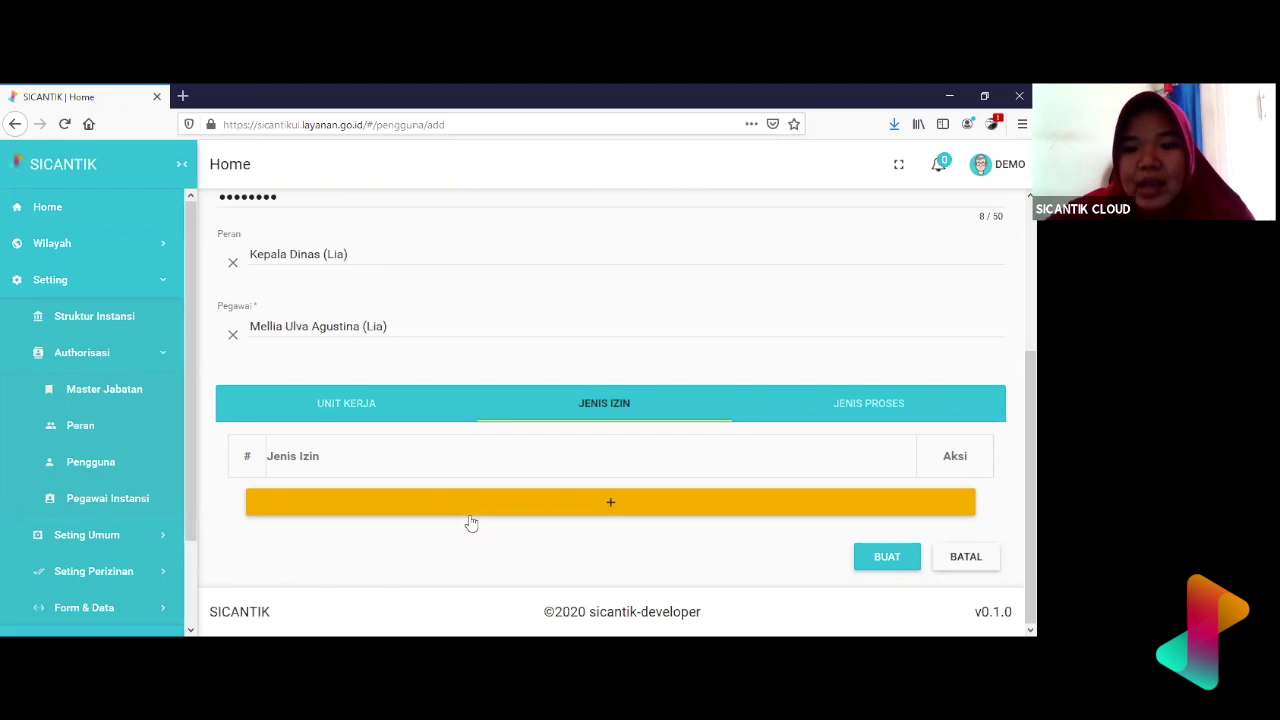
- Collapse the side menu to icons and review the widened Tambah Pengguna form
{"action": "left_click", "coordinate": [470, 516]}
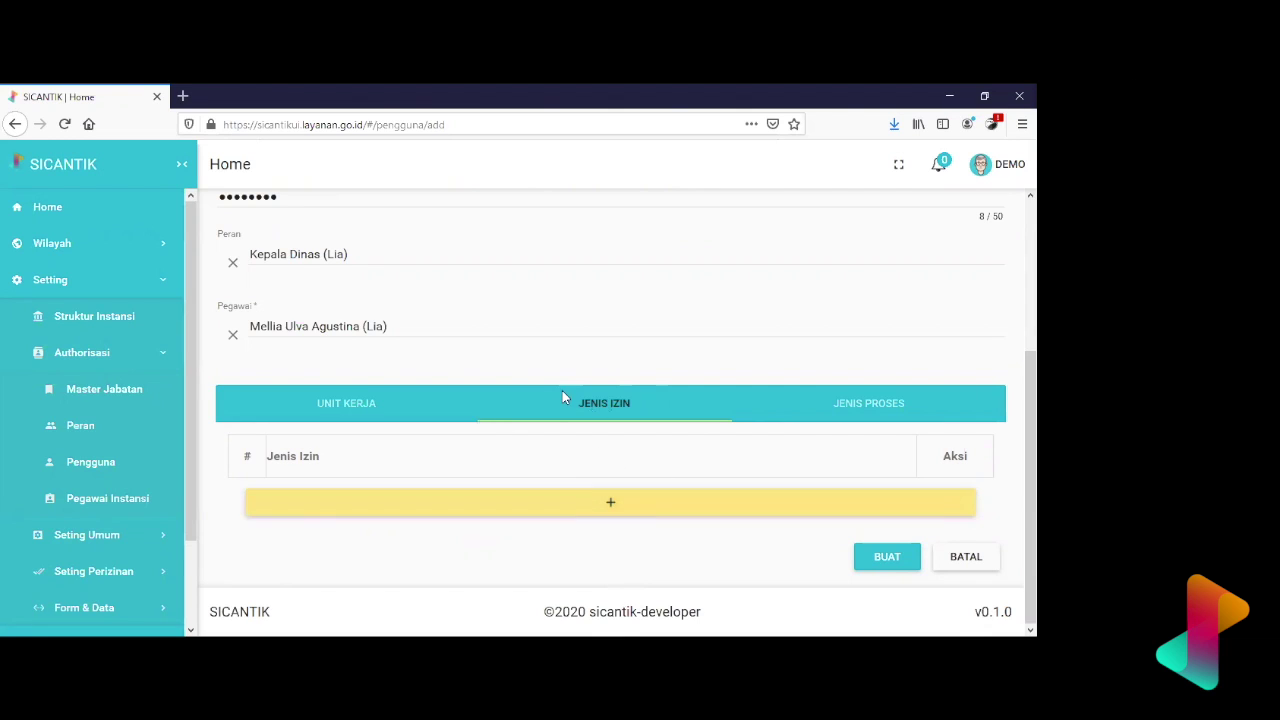
{"action": "scroll", "coordinate": [562, 392], "scroll_direction": "up", "scroll_amount": 3}
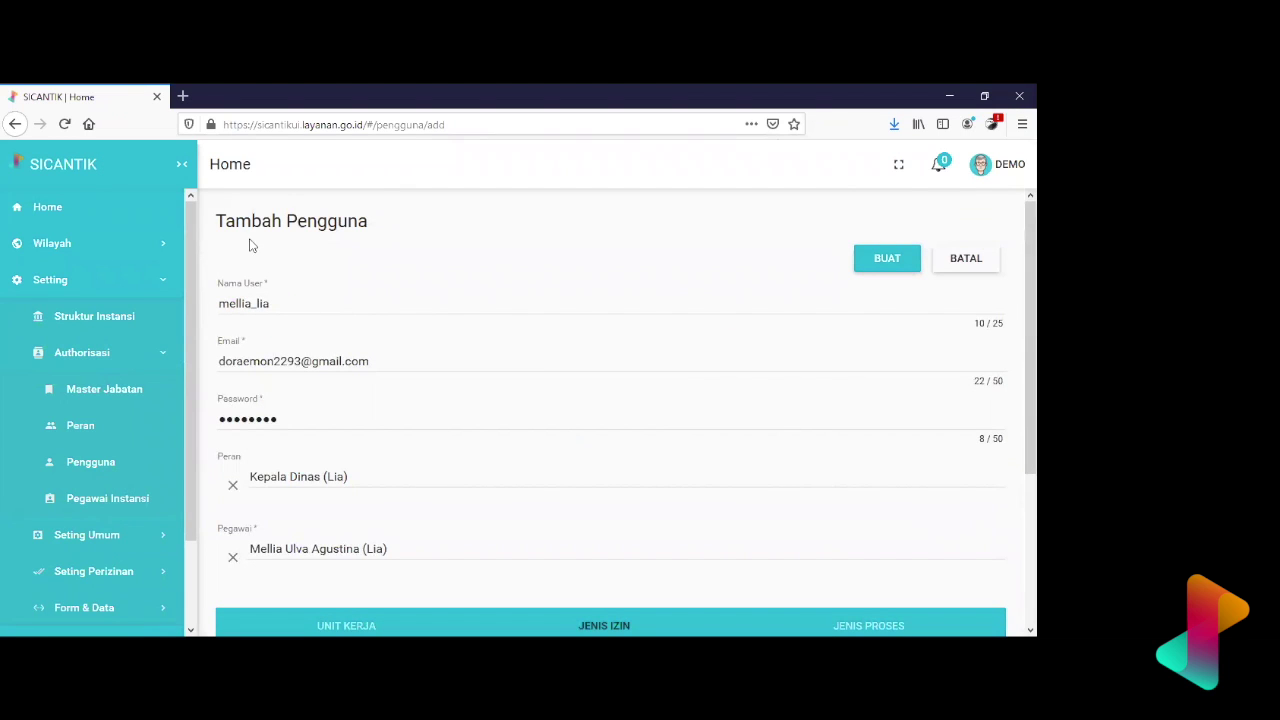
{"action": "left_click", "coordinate": [182, 164]}
{"action": "scroll", "coordinate": [474, 440], "scroll_direction": "down", "scroll_amount": 3}
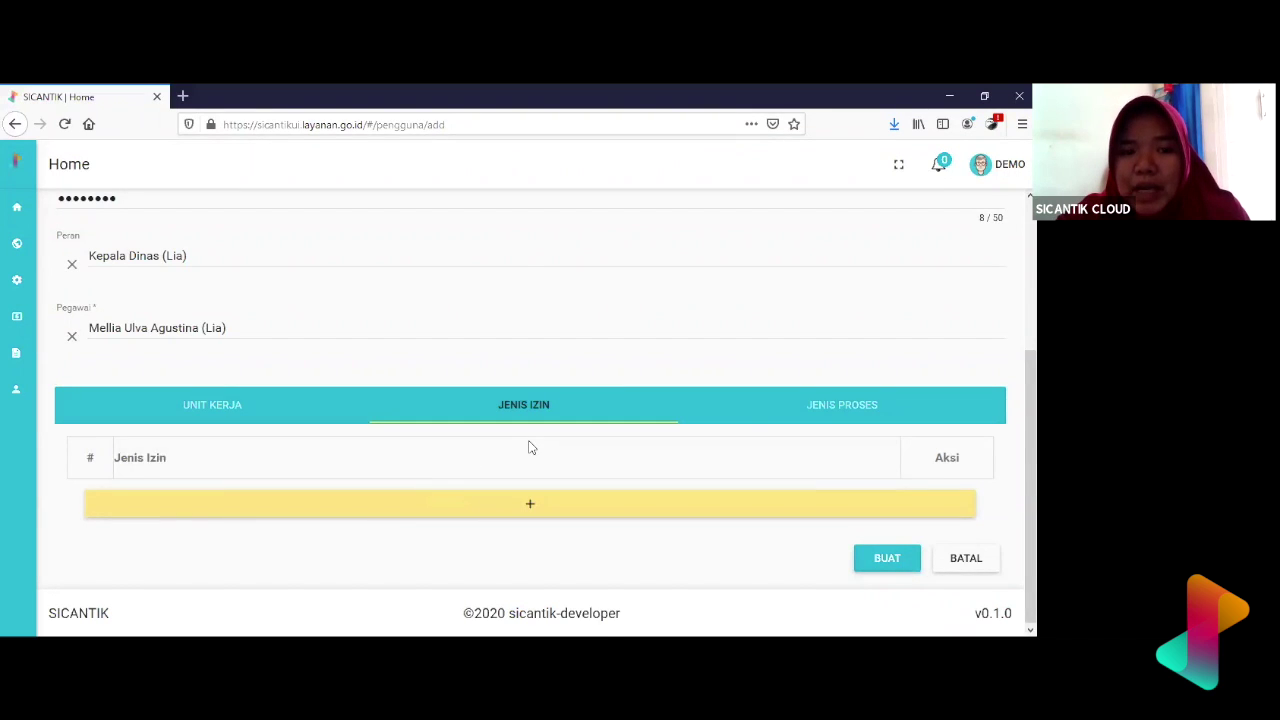
{"action": "scroll", "coordinate": [530, 447], "scroll_direction": "up", "scroll_amount": 3}
{"action": "scroll", "coordinate": [530, 447], "scroll_direction": "down", "scroll_amount": 3}
{"action": "scroll", "coordinate": [530, 447], "scroll_direction": "up", "scroll_amount": 2}
{"action": "scroll", "coordinate": [530, 447], "scroll_direction": "down", "scroll_amount": 2}
- Add a Jenis Izin row set to Izin Praktik Bidan - Liaa78
{"action": "left_click", "coordinate": [543, 503]}
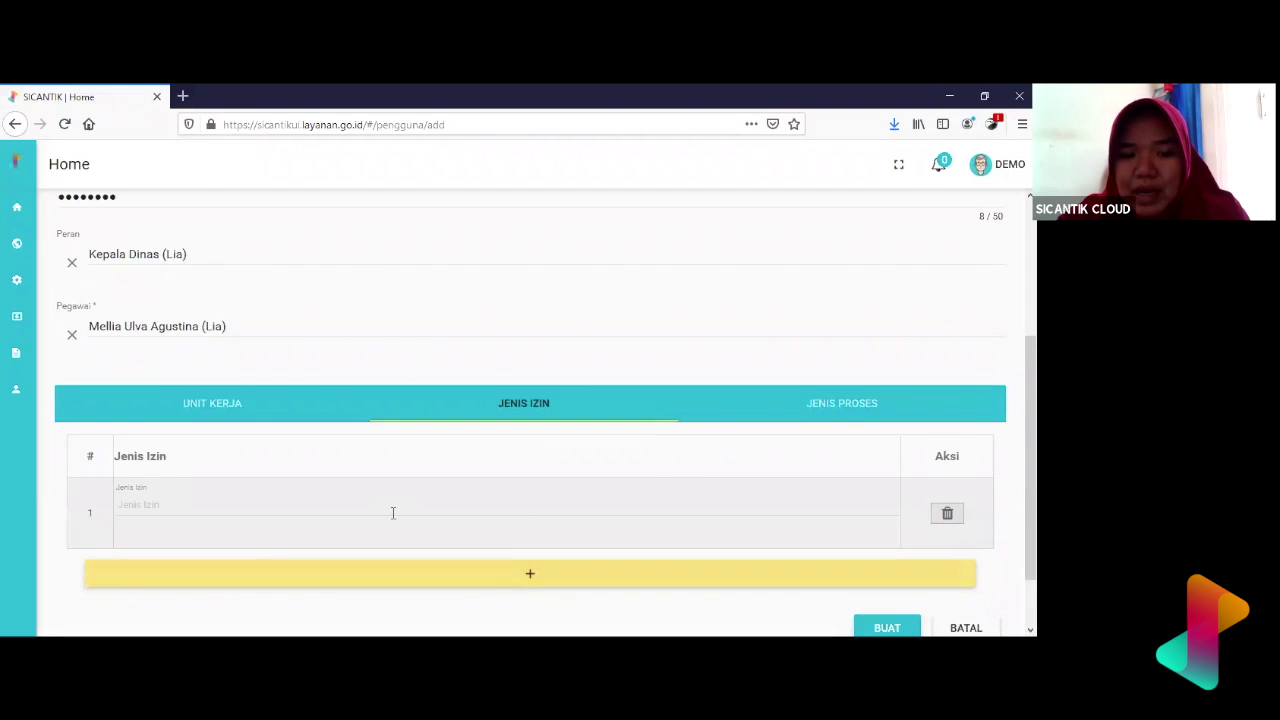
{"action": "left_click", "coordinate": [393, 513]}
{"action": "type", "text": "Li"}
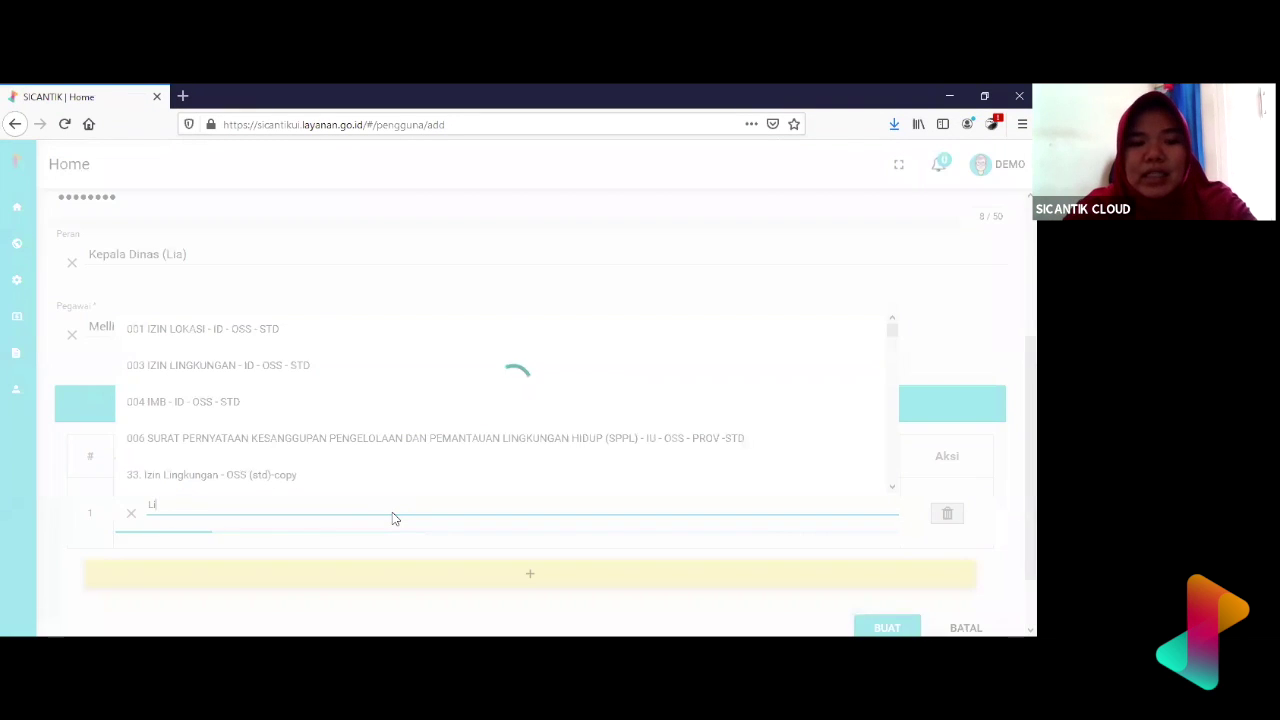
{"action": "type", "text": "a"}
{"action": "scroll", "coordinate": [399, 443], "scroll_direction": "down", "scroll_amount": 5}
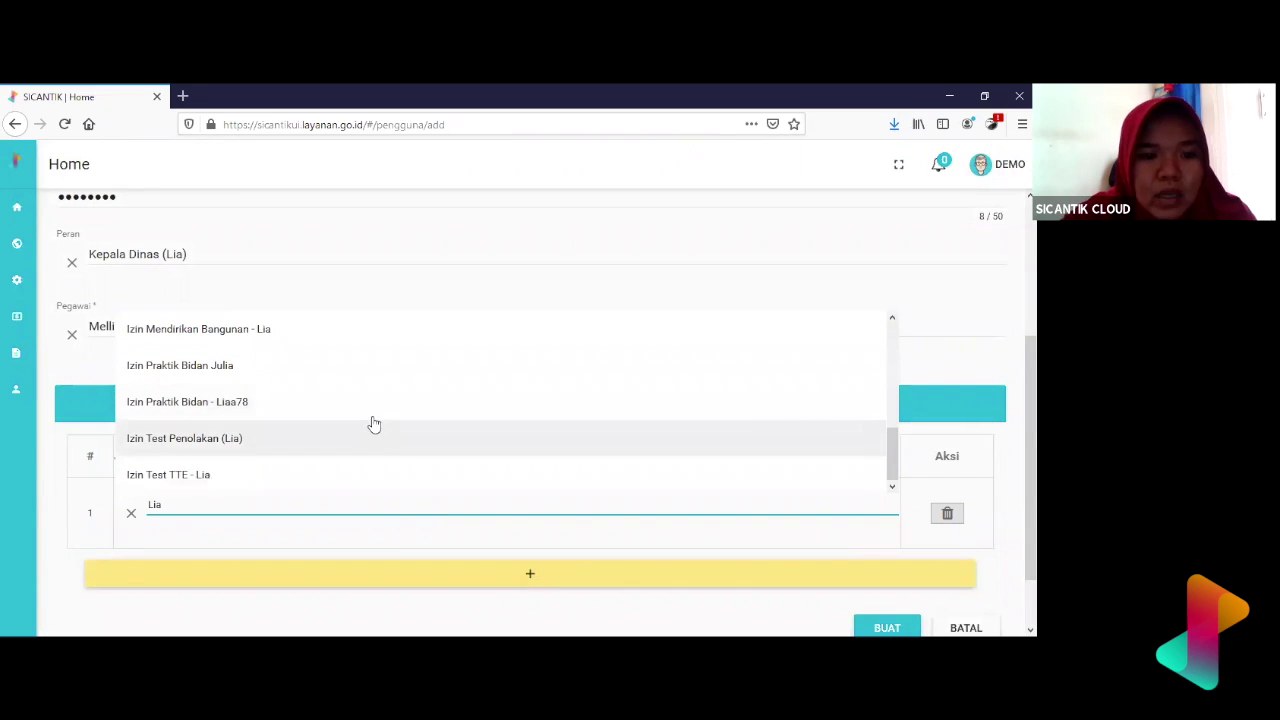
{"action": "left_click", "coordinate": [371, 420]}
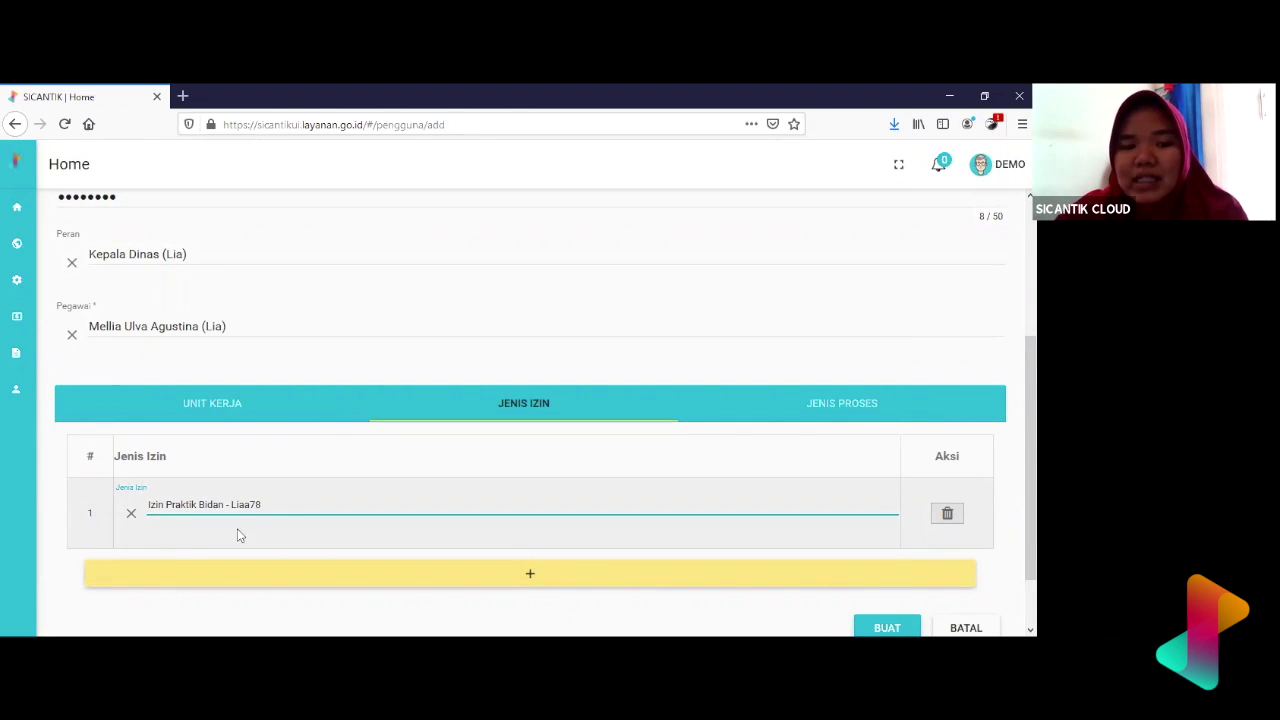
{"action": "scroll", "coordinate": [206, 457], "scroll_direction": "up", "scroll_amount": 3}
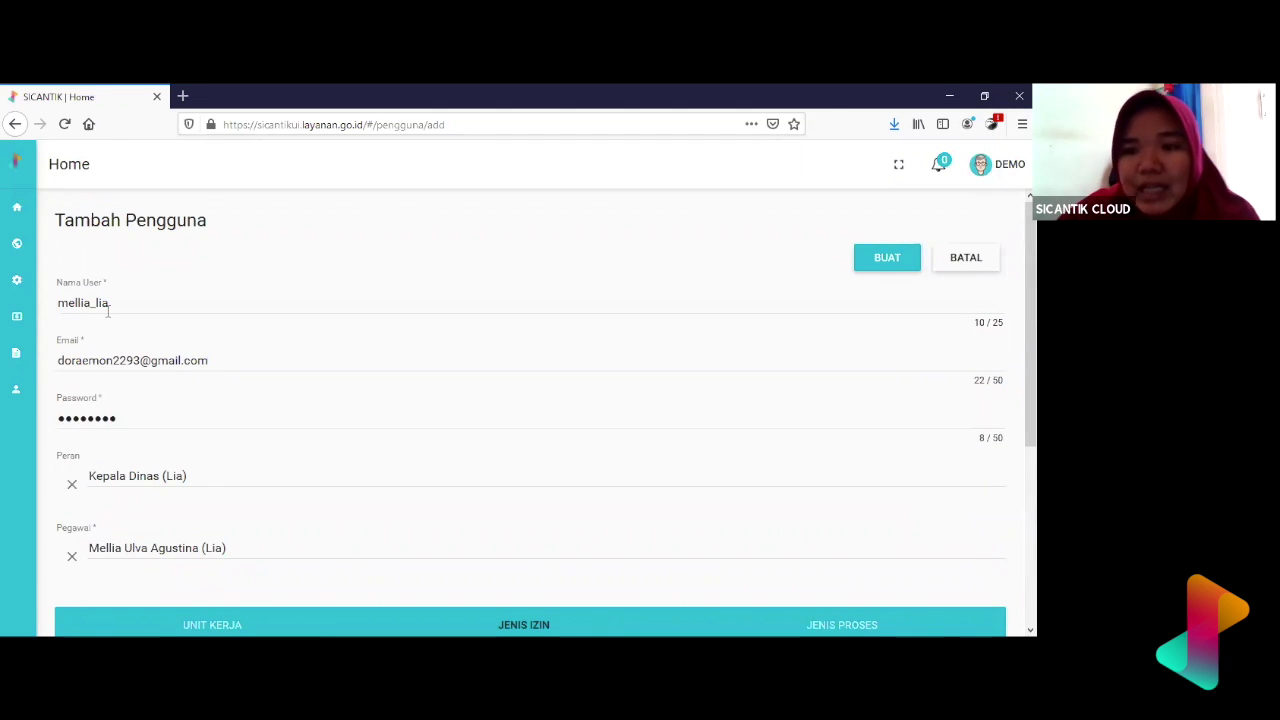
{"action": "scroll", "coordinate": [381, 474], "scroll_direction": "down", "scroll_amount": 3}
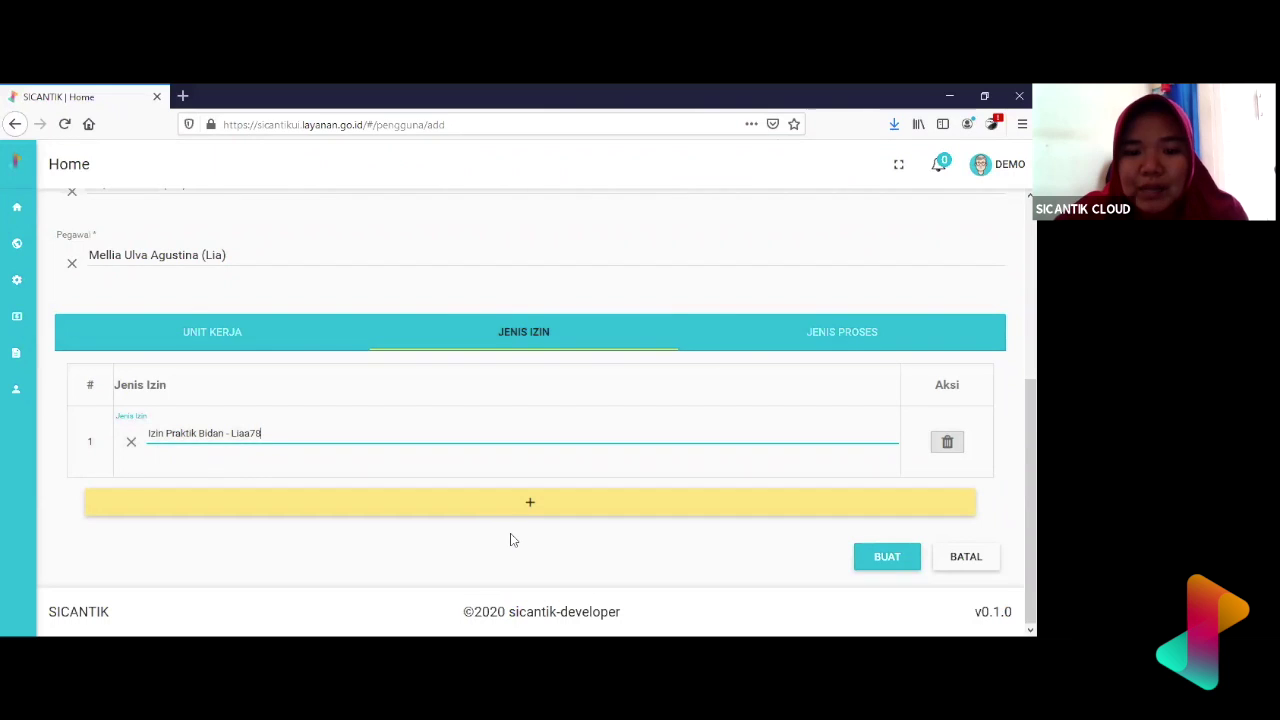
- Add a second permit-type row, then delete it while still empty
{"action": "left_click", "coordinate": [527, 505]}
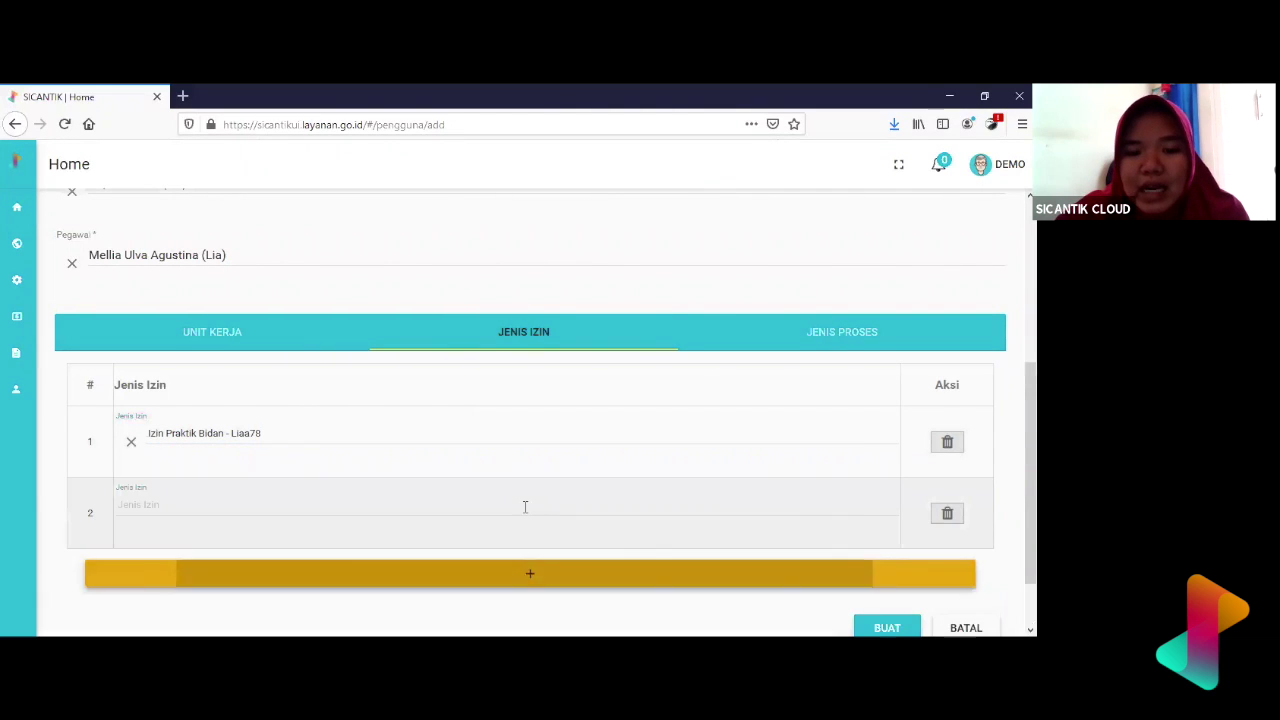
{"action": "scroll", "coordinate": [755, 506], "scroll_direction": "down", "scroll_amount": 3}
{"action": "scroll", "coordinate": [755, 510], "scroll_direction": "up", "scroll_amount": 6}
{"action": "scroll", "coordinate": [755, 510], "scroll_direction": "down", "scroll_amount": 3}
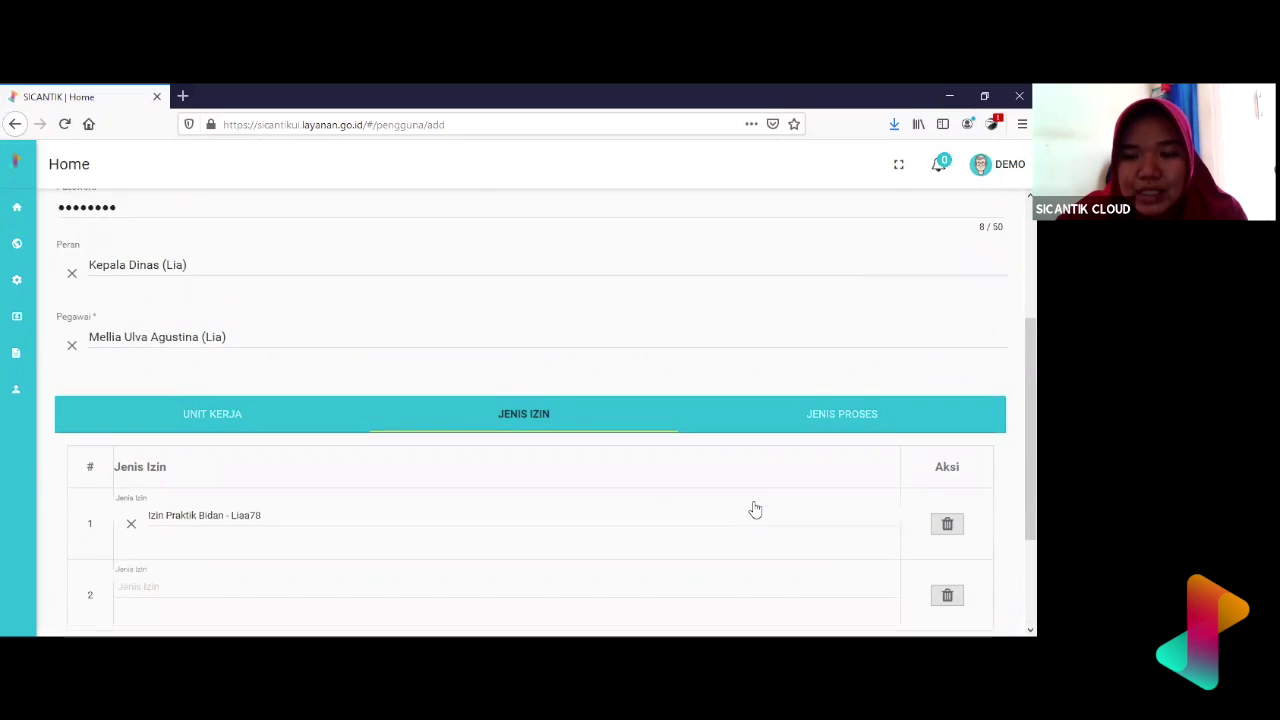
{"action": "left_click", "coordinate": [947, 602]}
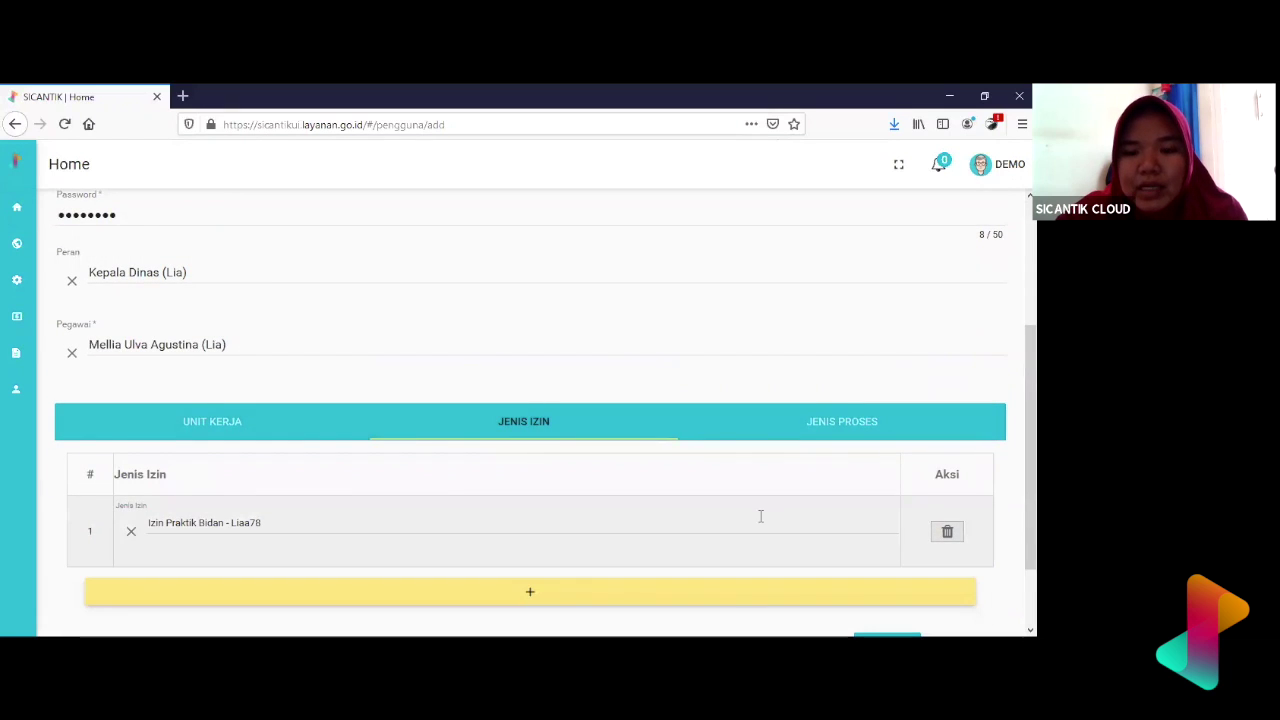
{"action": "scroll", "coordinate": [760, 514], "scroll_direction": "down", "scroll_amount": 2}
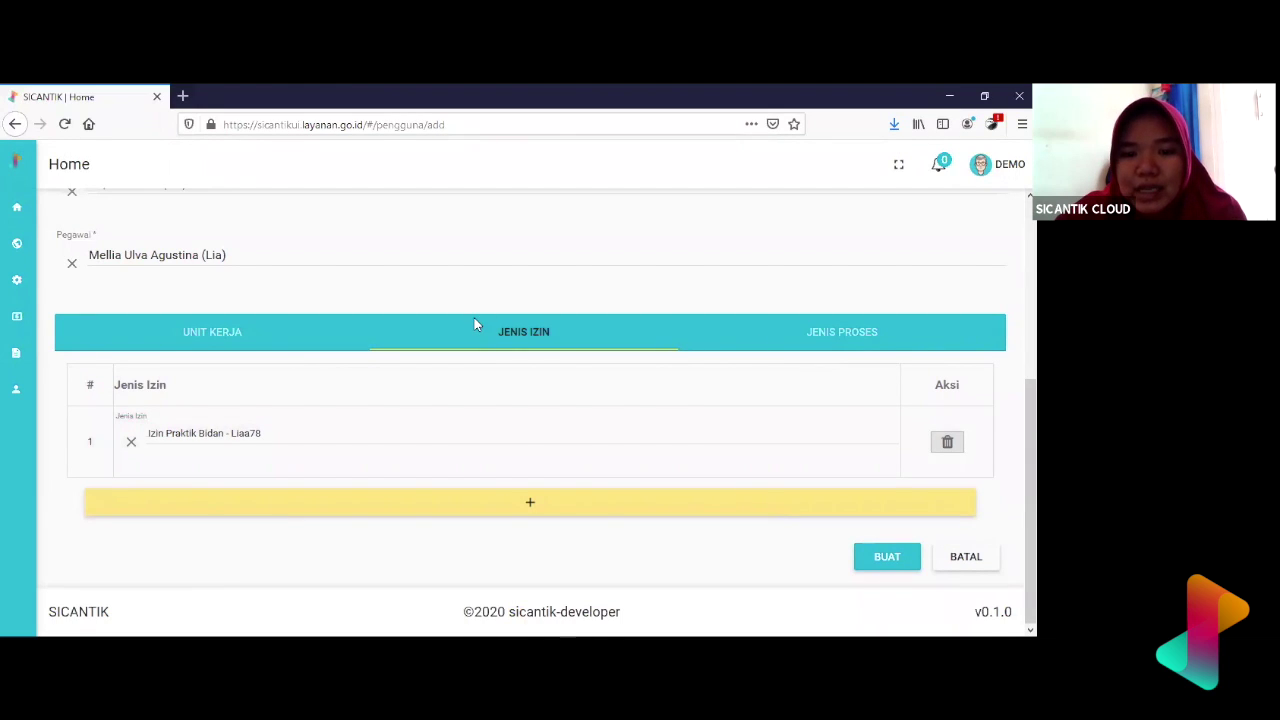
- Bring up the Jenis Proses tab and its empty process-type table
{"action": "left_click", "coordinate": [806, 348]}
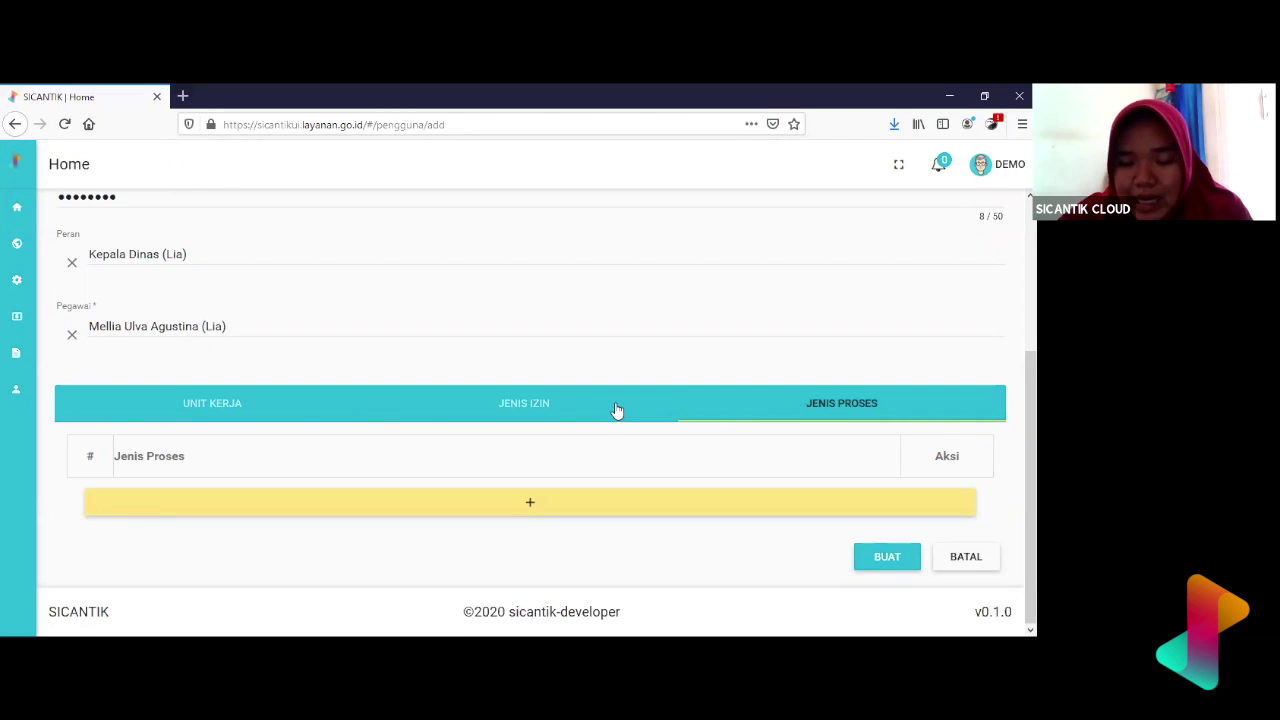
{"action": "scroll", "coordinate": [617, 410], "scroll_direction": "up", "scroll_amount": 3}
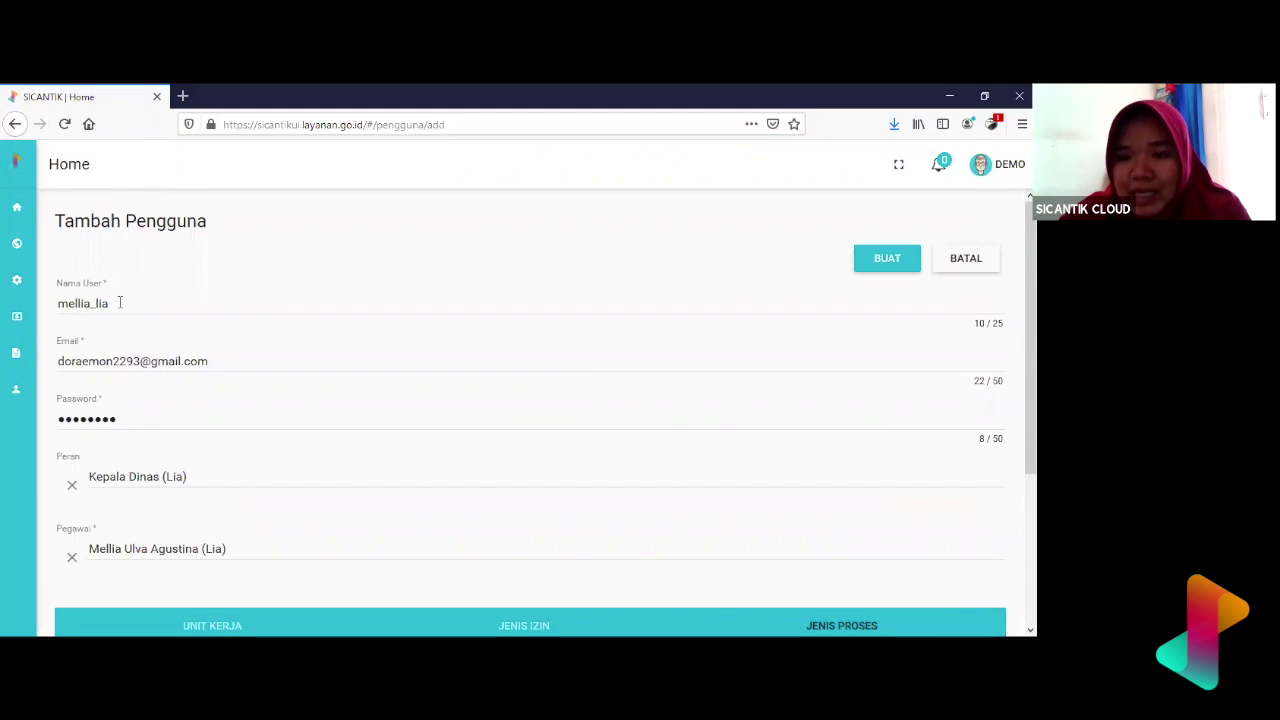
{"action": "scroll", "coordinate": [213, 330], "scroll_direction": "down", "scroll_amount": 1}
{"action": "scroll", "coordinate": [213, 330], "scroll_direction": "down", "scroll_amount": 3}
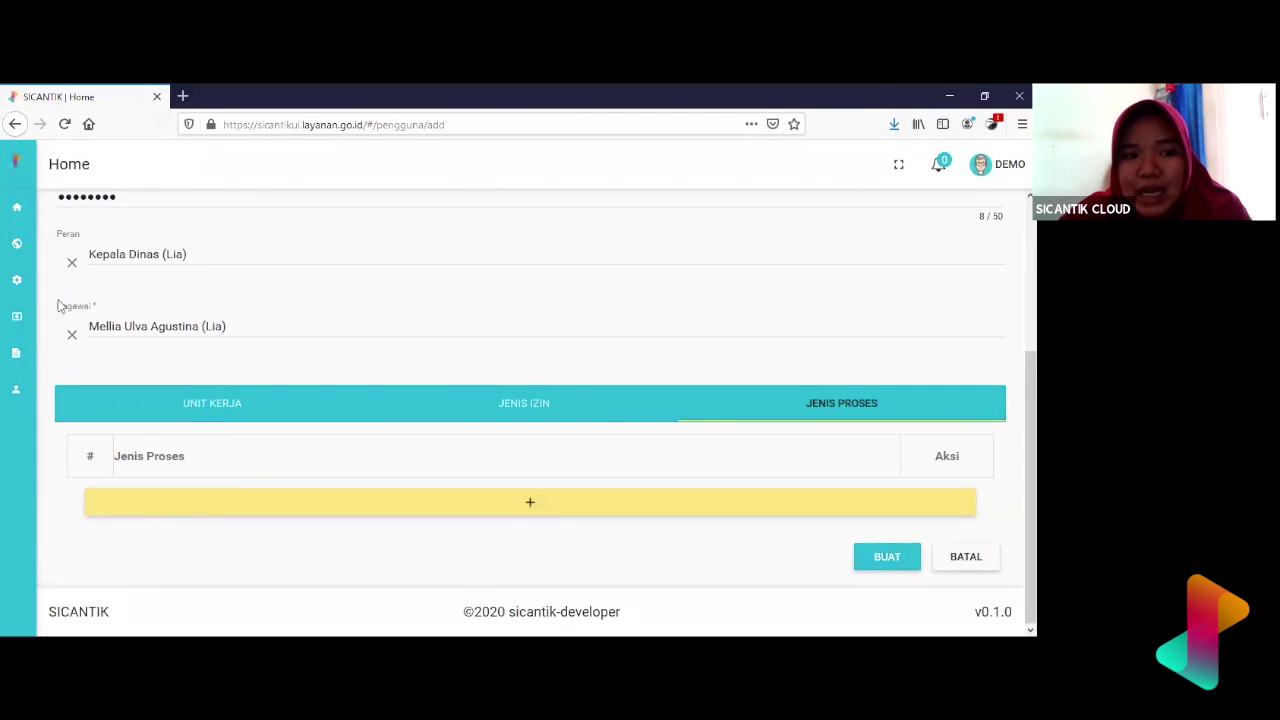
{"action": "mouse_move", "coordinate": [30, 270]}
{"action": "scroll", "coordinate": [100, 572], "scroll_direction": "down", "scroll_amount": 2}
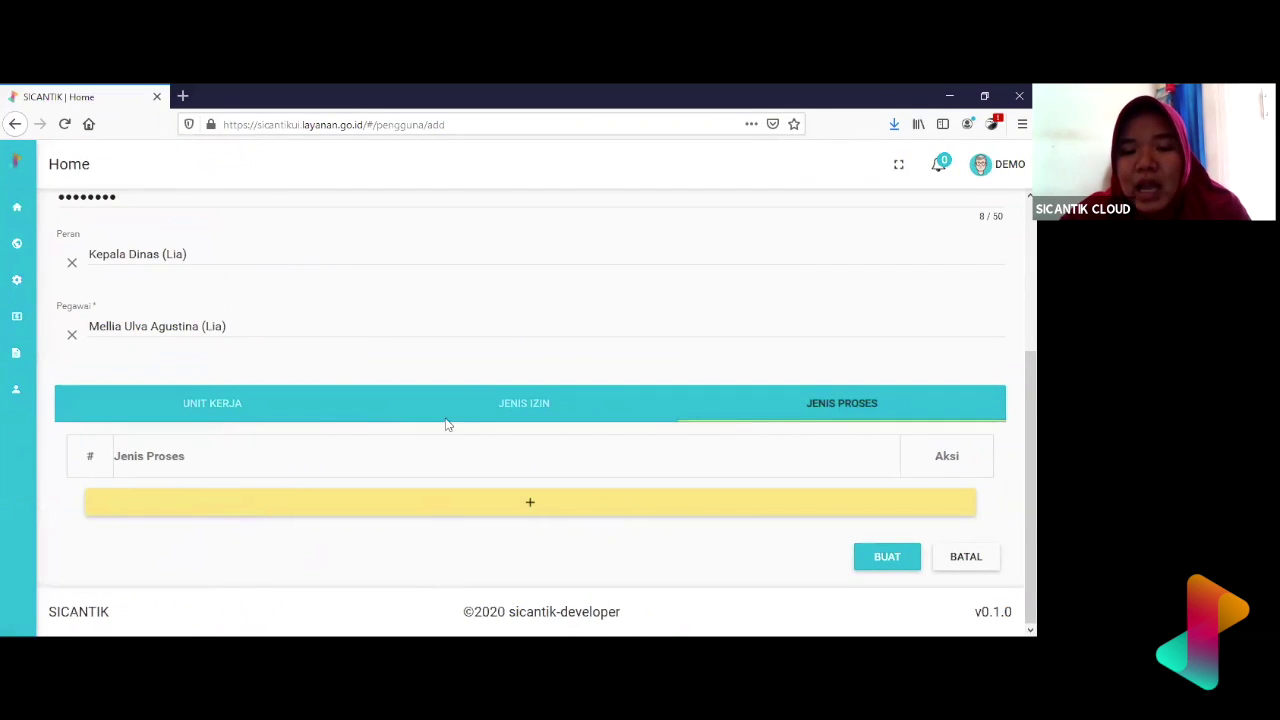
{"action": "left_click", "coordinate": [574, 498]}
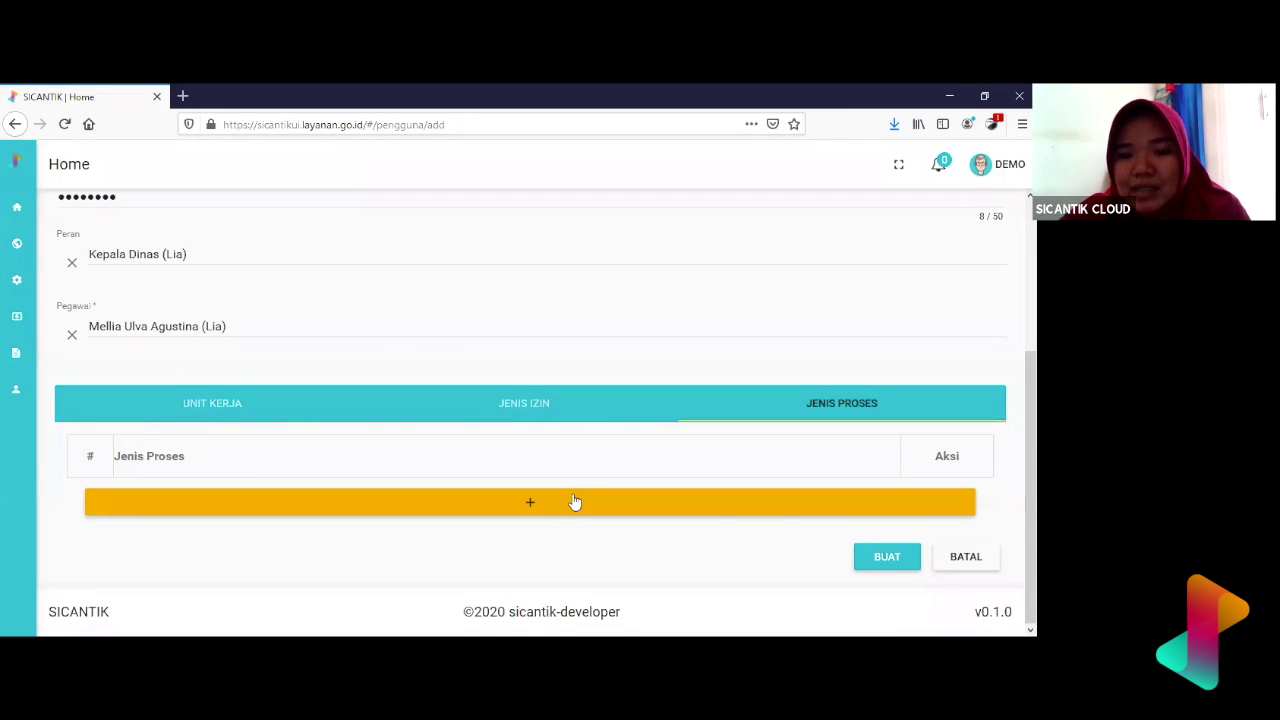
- Add a process-type row set to Penetapan Izin
{"action": "left_click", "coordinate": [575, 501]}
{"action": "left_click", "coordinate": [410, 497]}
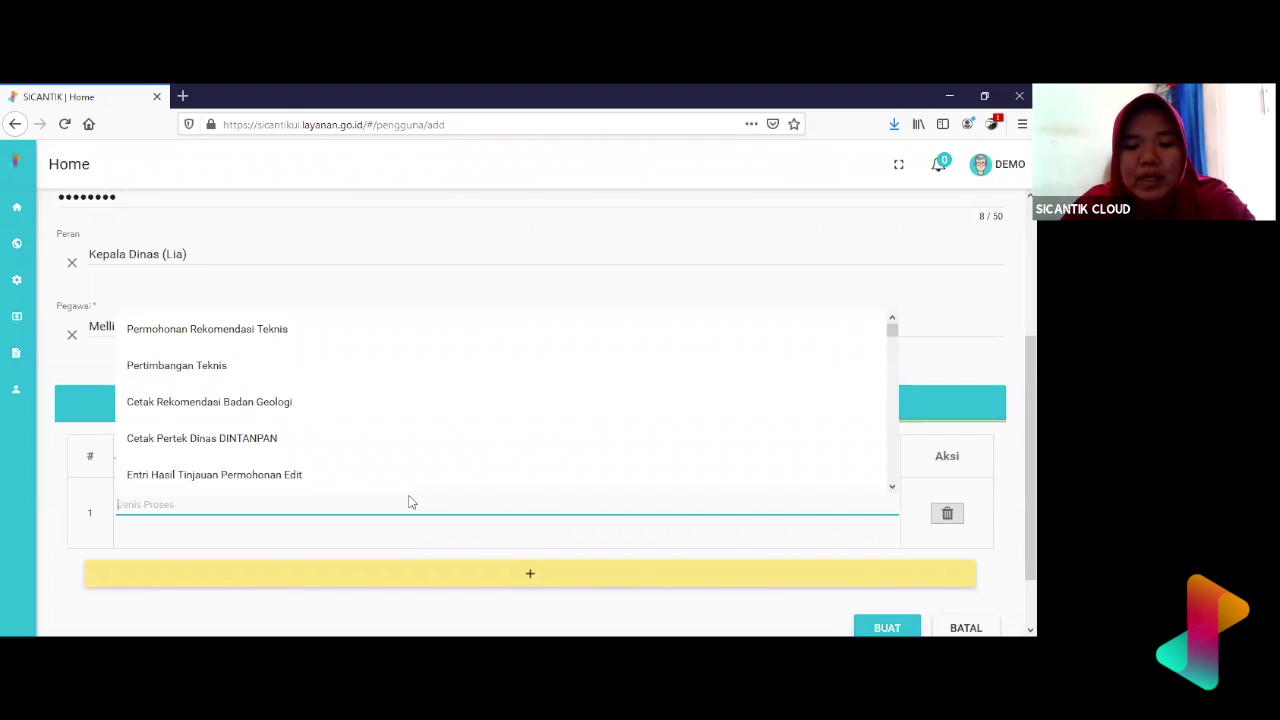
{"action": "type", "text": "permohon"}
{"action": "key", "text": "BackSpace"}
{"action": "key", "text": "BackSpace"}
{"action": "key", "text": "BackSpace"}
{"action": "key", "text": "BackSpace"}
{"action": "key", "text": "BackSpace"}
{"action": "key", "text": "BackSpace"}
{"action": "key", "text": "BackSpace"}
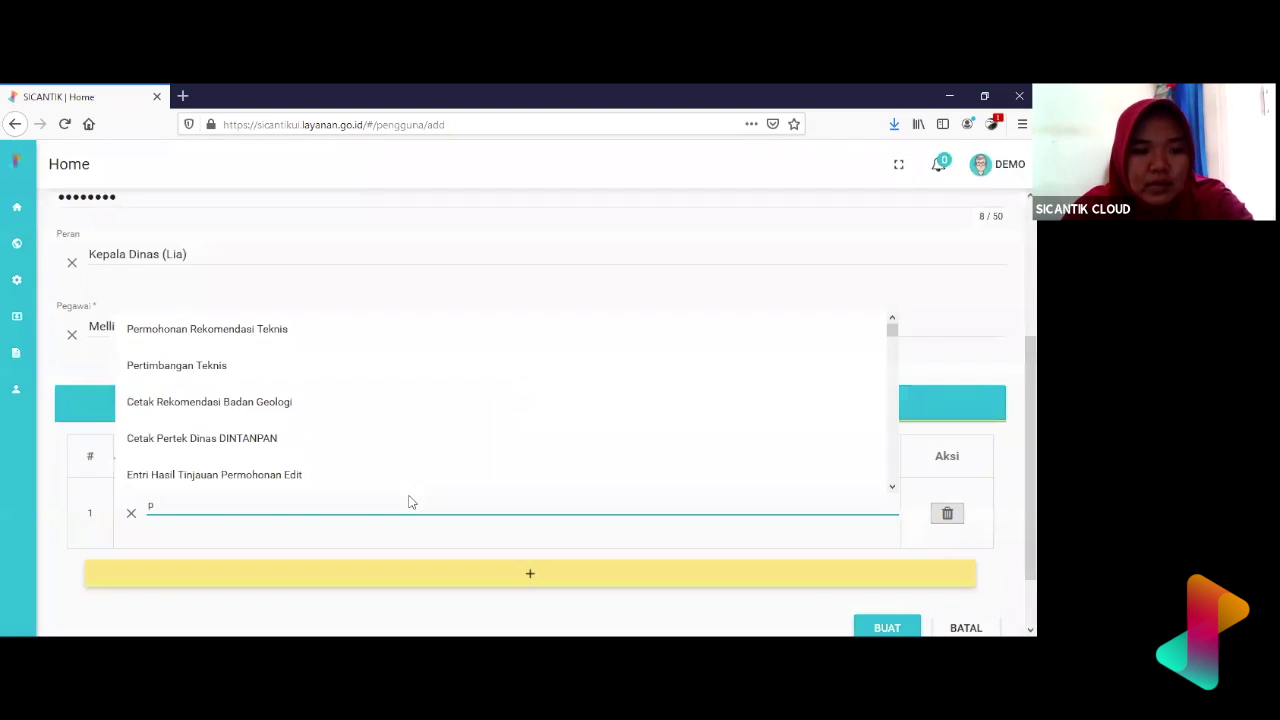
{"action": "key", "text": "BackSpace"}
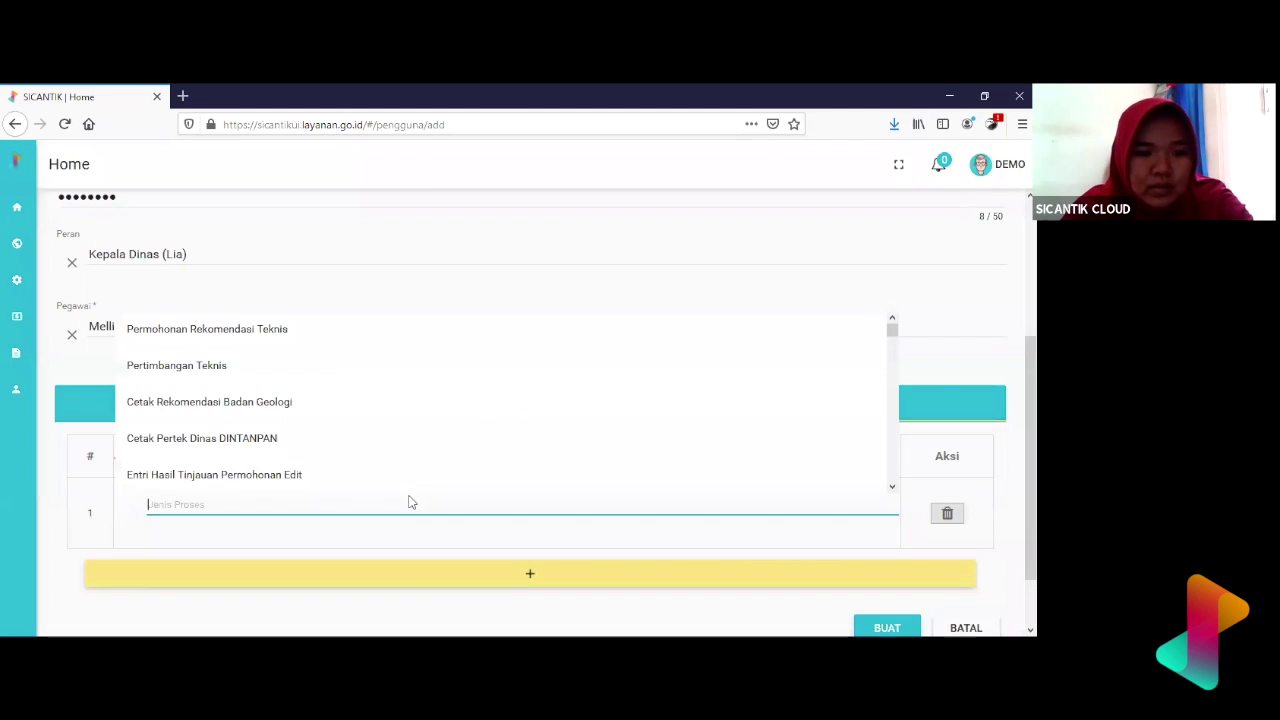
{"action": "type", "text": "pene"}
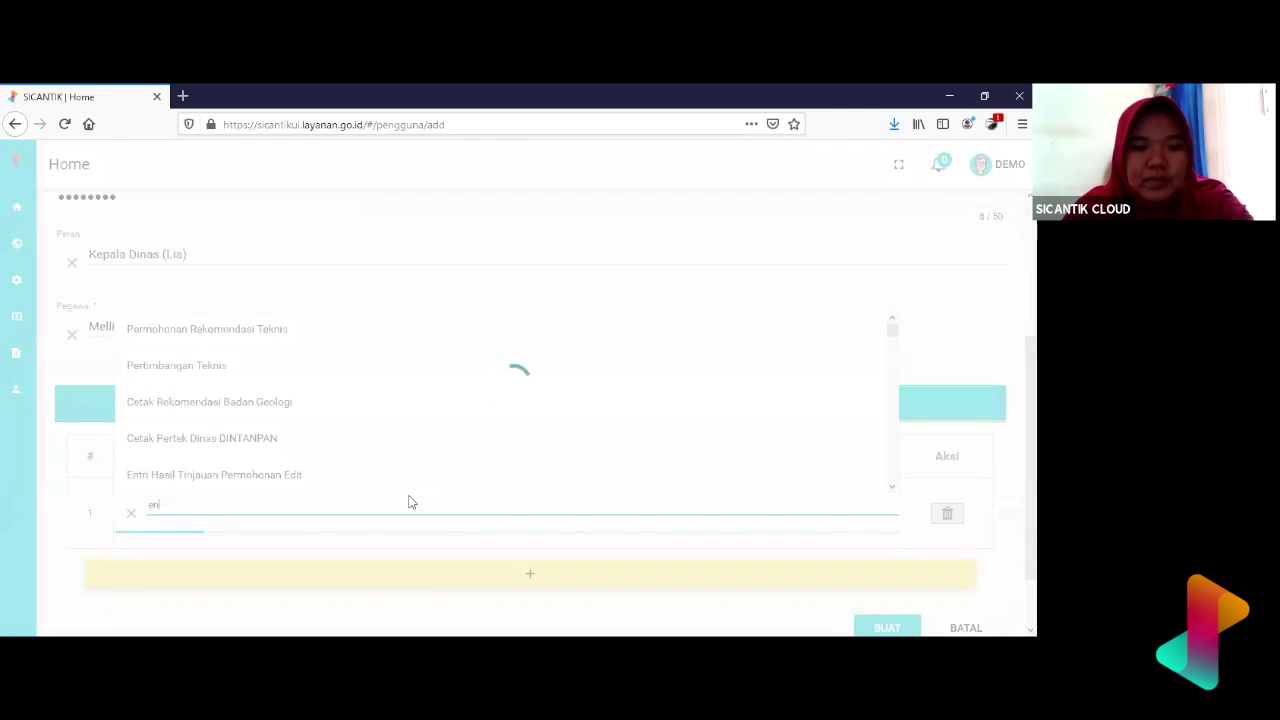
{"action": "type", "text": "ta"}
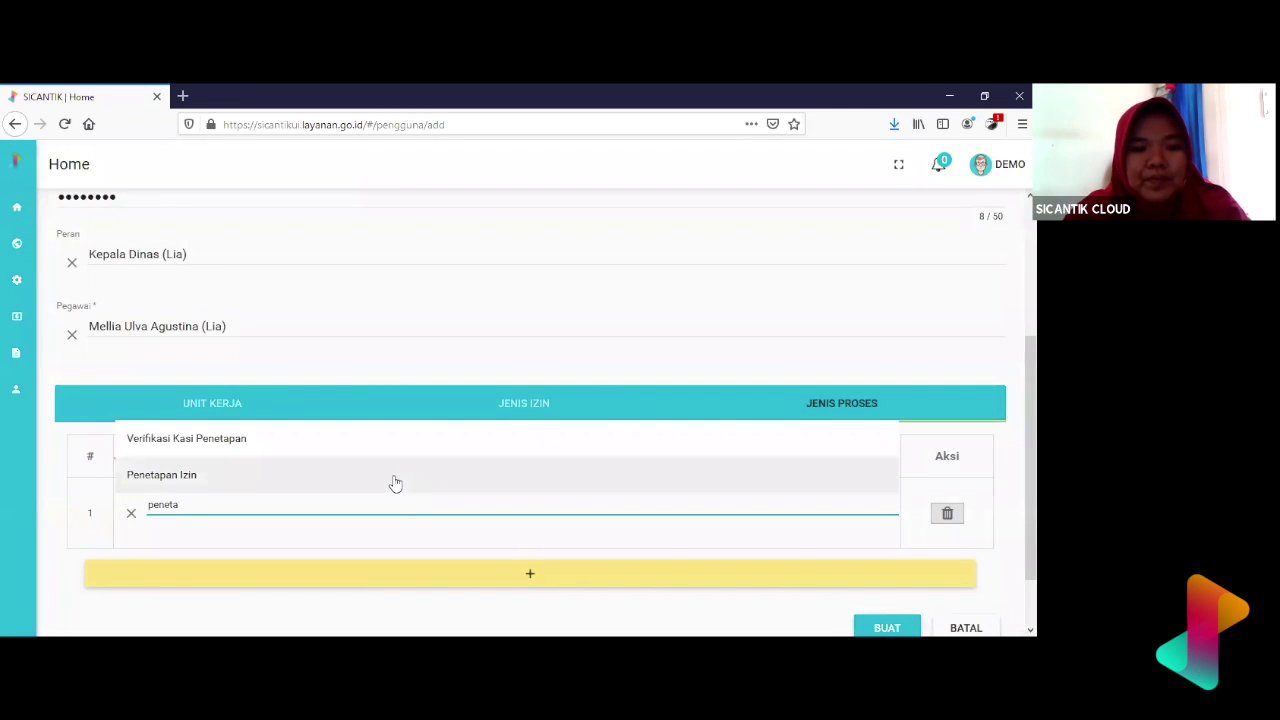
{"action": "left_click", "coordinate": [395, 483]}
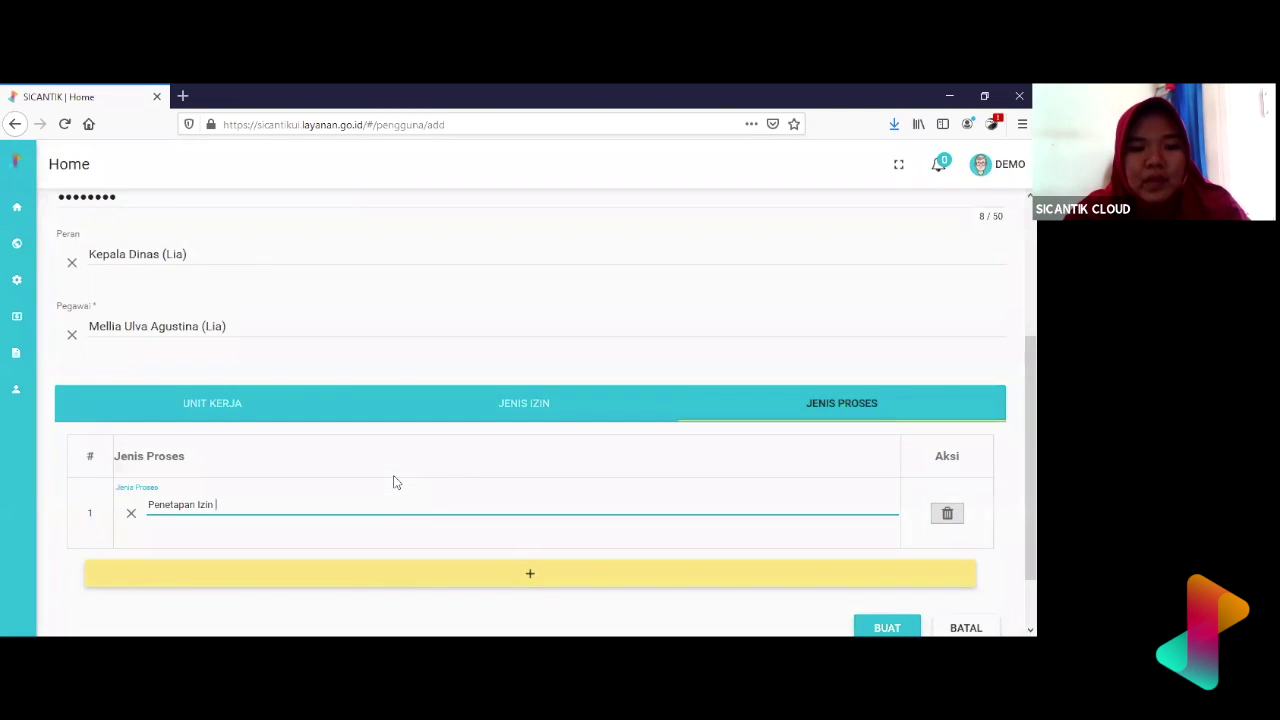
- Add a second process-type row set to Tanda Tangan Sertifikat
{"action": "scroll", "coordinate": [405, 490], "scroll_direction": "down", "scroll_amount": 1}
{"action": "left_click", "coordinate": [414, 500]}
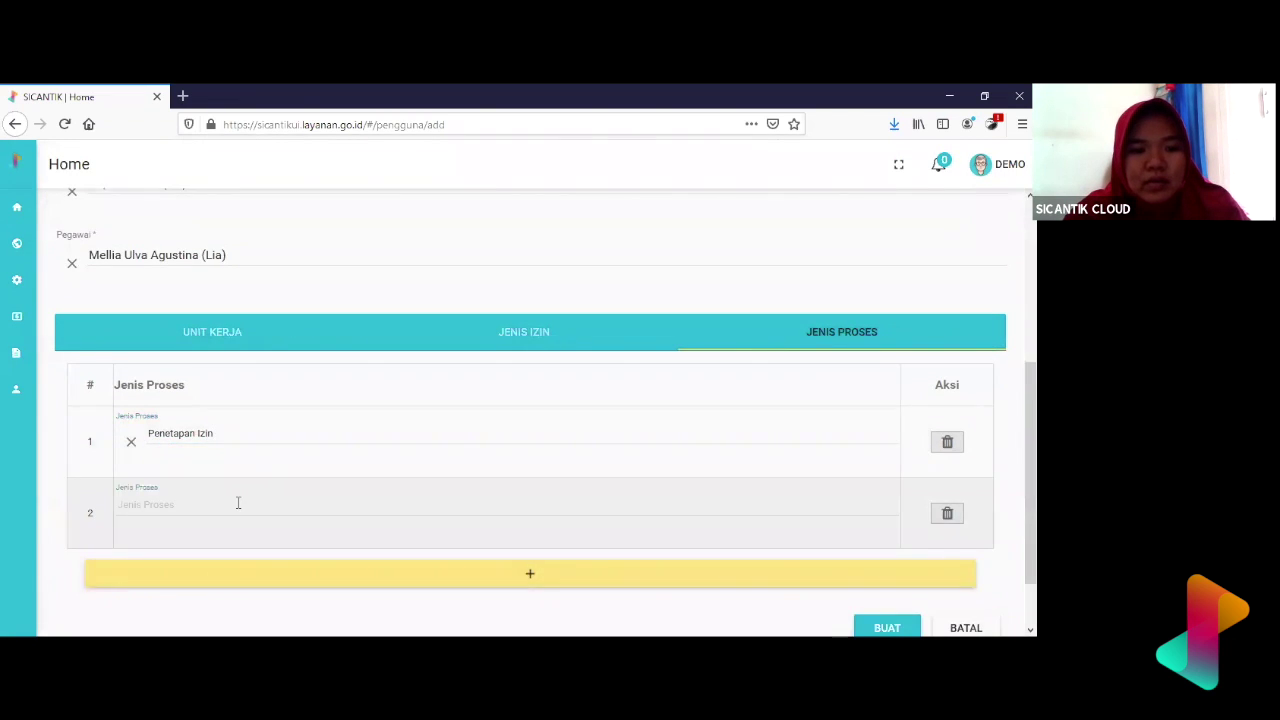
{"action": "left_click", "coordinate": [237, 505]}
{"action": "type", "text": "tanda tanga"}
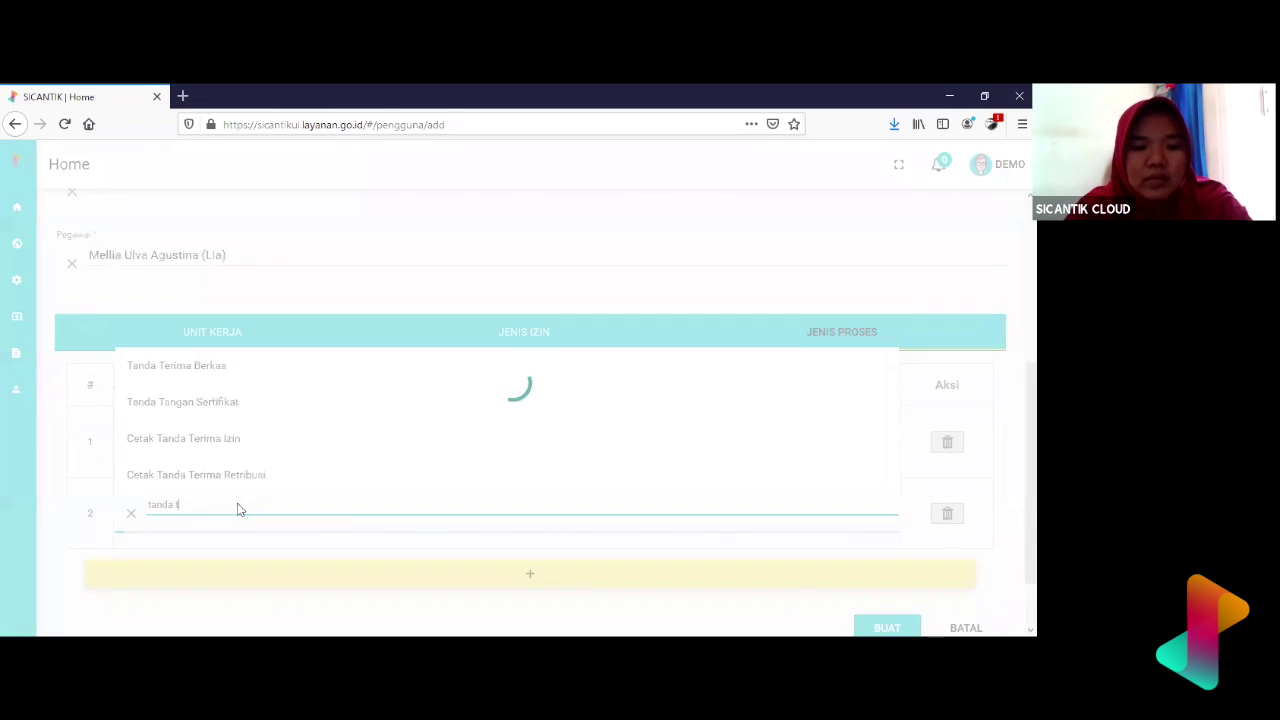
{"action": "left_click", "coordinate": [269, 472]}
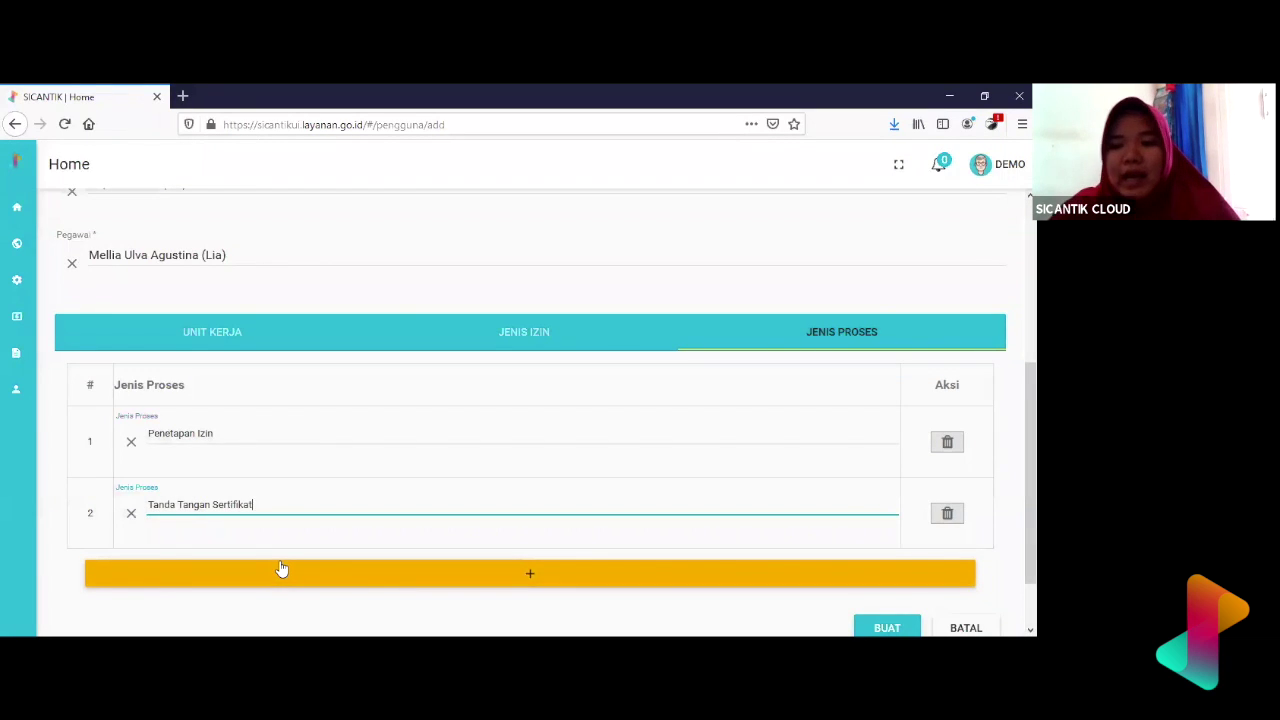
{"action": "scroll", "coordinate": [280, 569], "scroll_direction": "up", "scroll_amount": 2}
{"action": "scroll", "coordinate": [280, 569], "scroll_direction": "down", "scroll_amount": 3}
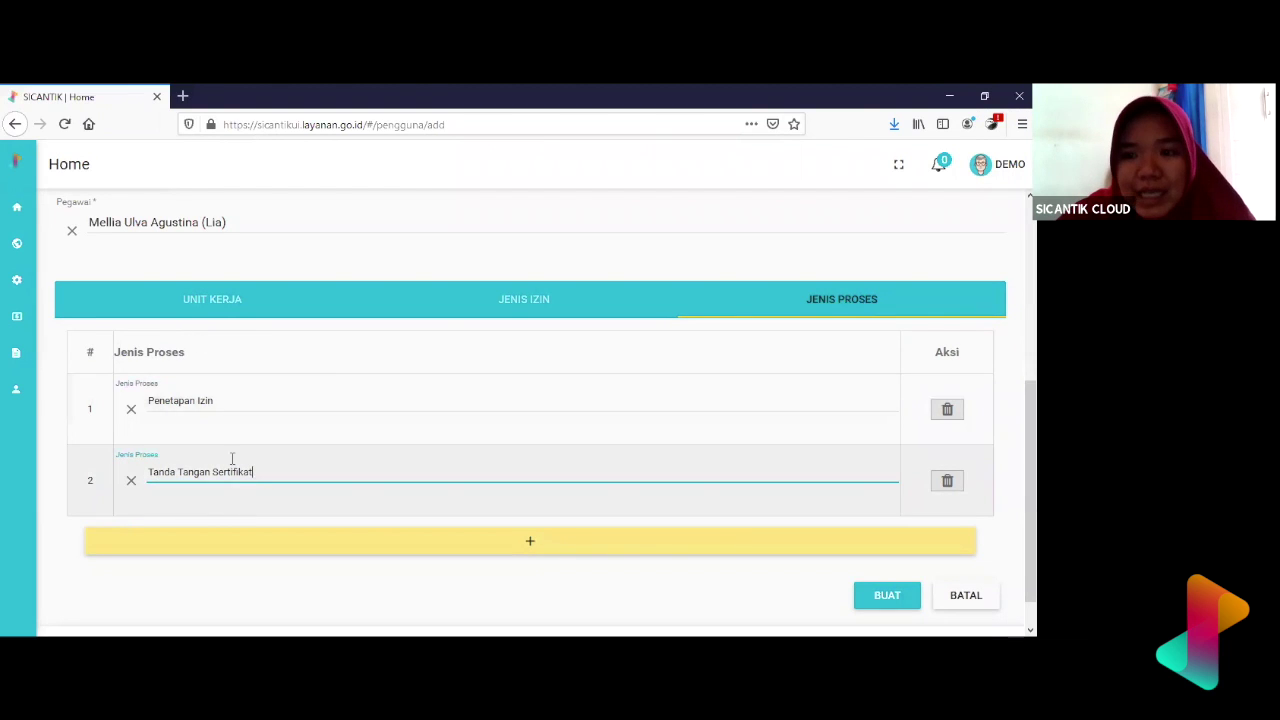
- Review the Unit Kerja, Jenis Izin and Jenis Proses tabs of the new user
{"action": "left_click", "coordinate": [511, 309]}
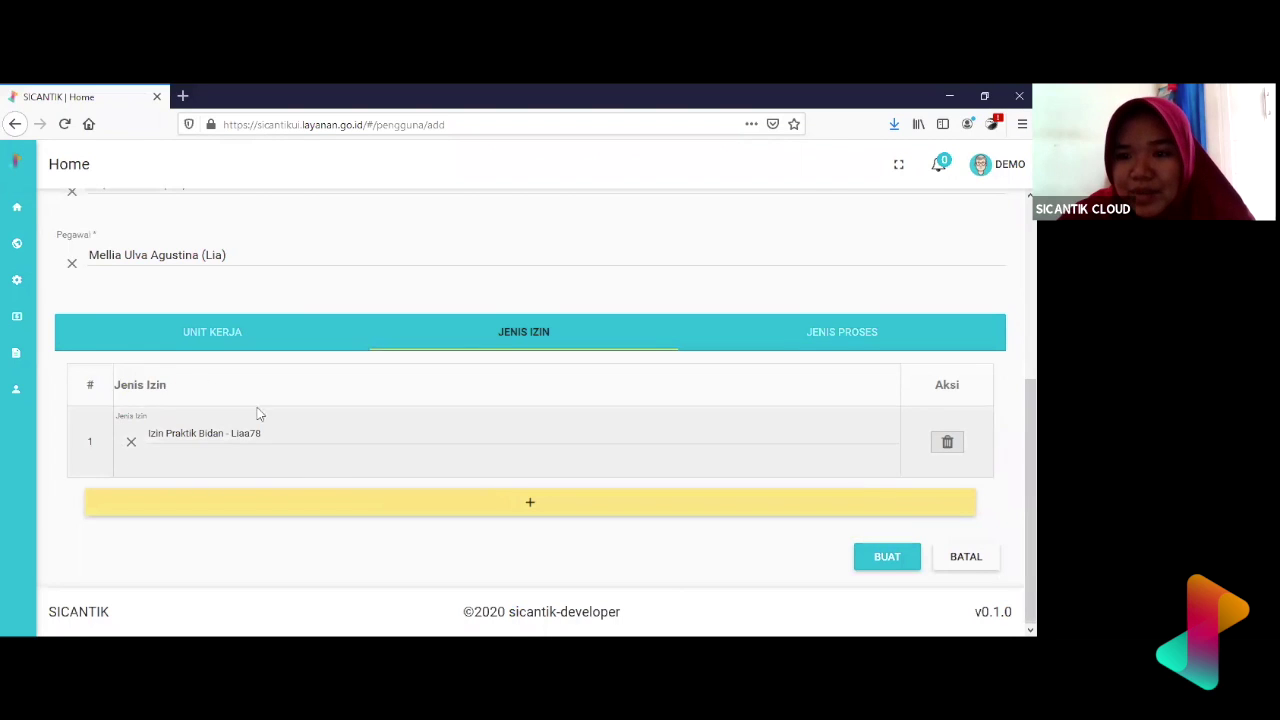
{"action": "left_click", "coordinate": [811, 340]}
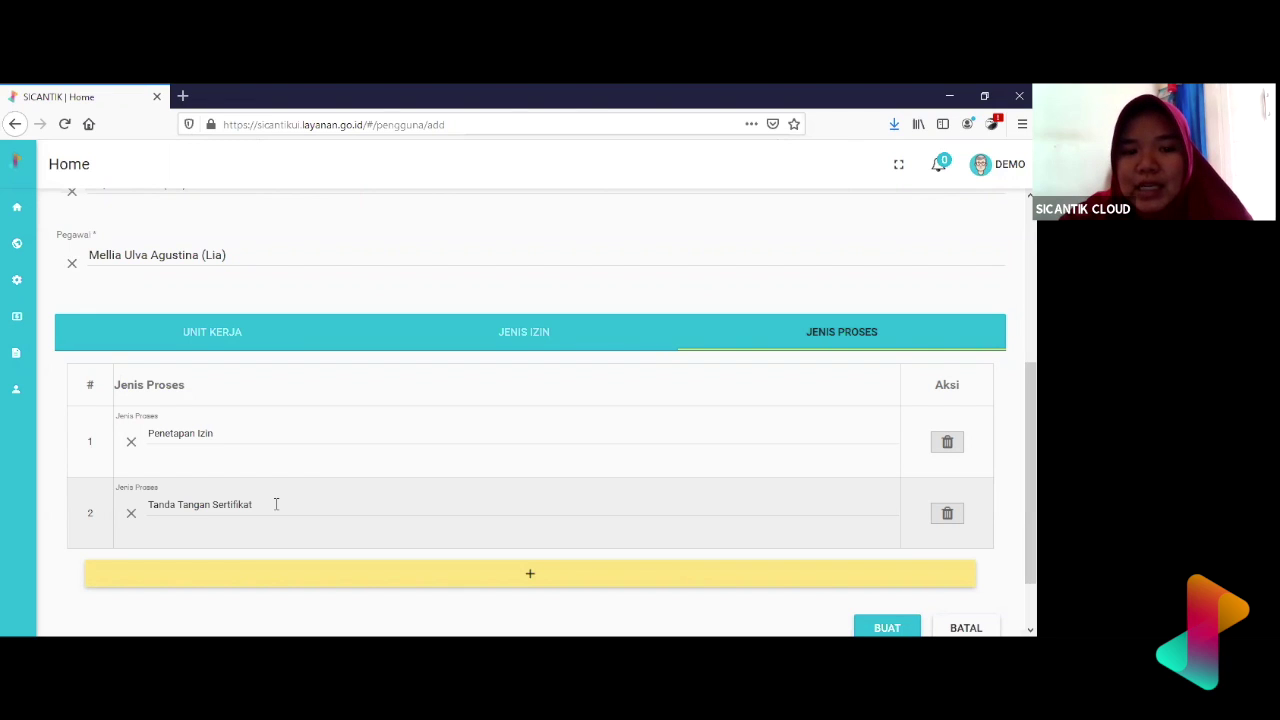
{"action": "scroll", "coordinate": [276, 504], "scroll_direction": "down", "scroll_amount": 1}
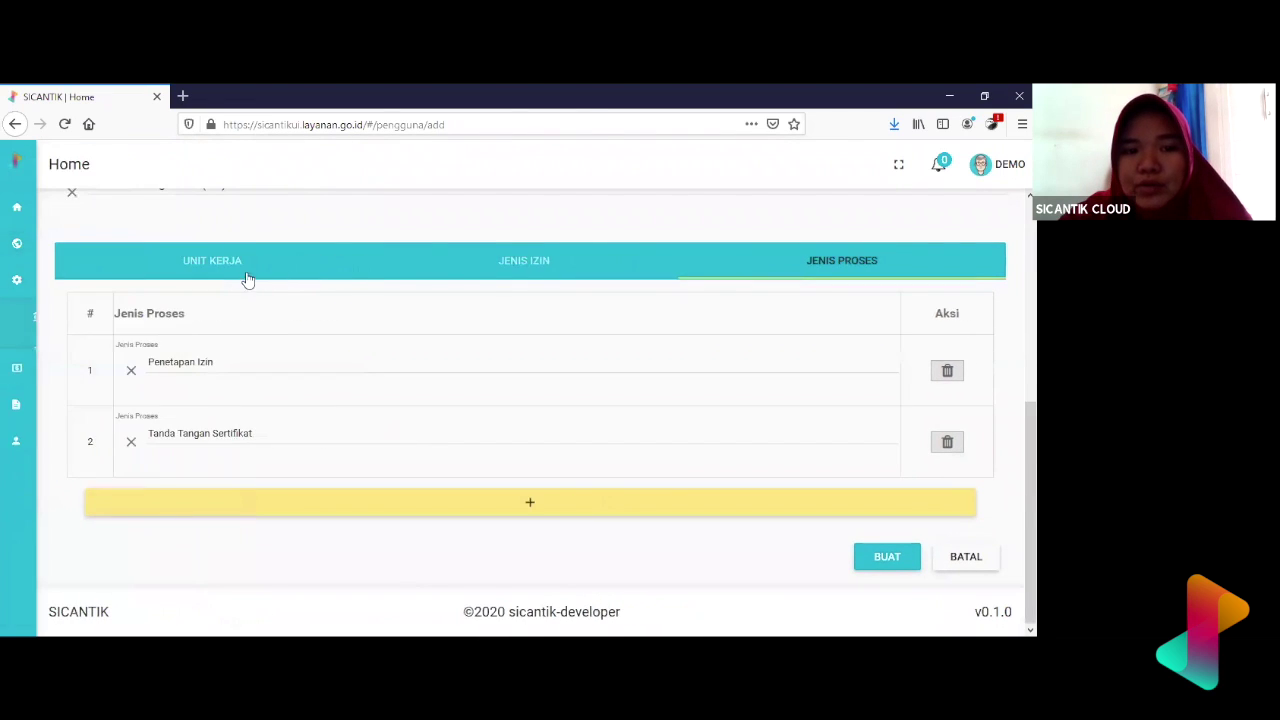
{"action": "left_click", "coordinate": [248, 277]}
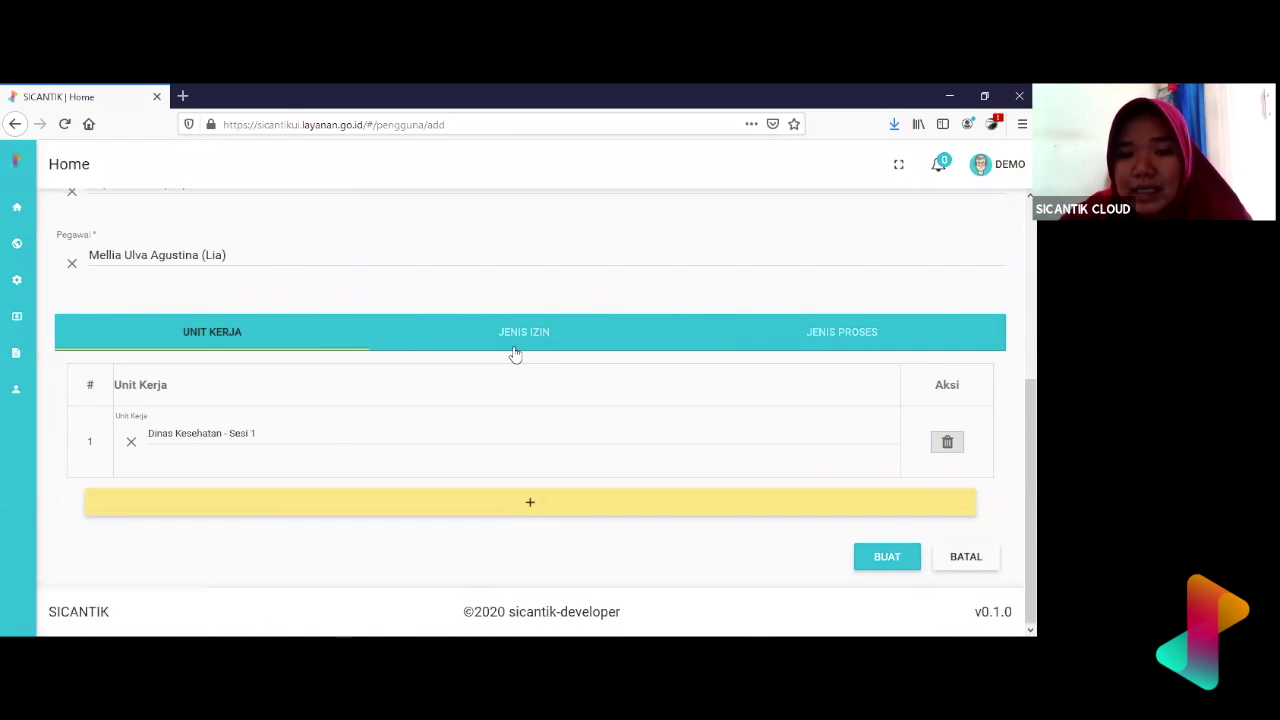
{"action": "left_click", "coordinate": [514, 352]}
{"action": "left_click", "coordinate": [823, 343]}
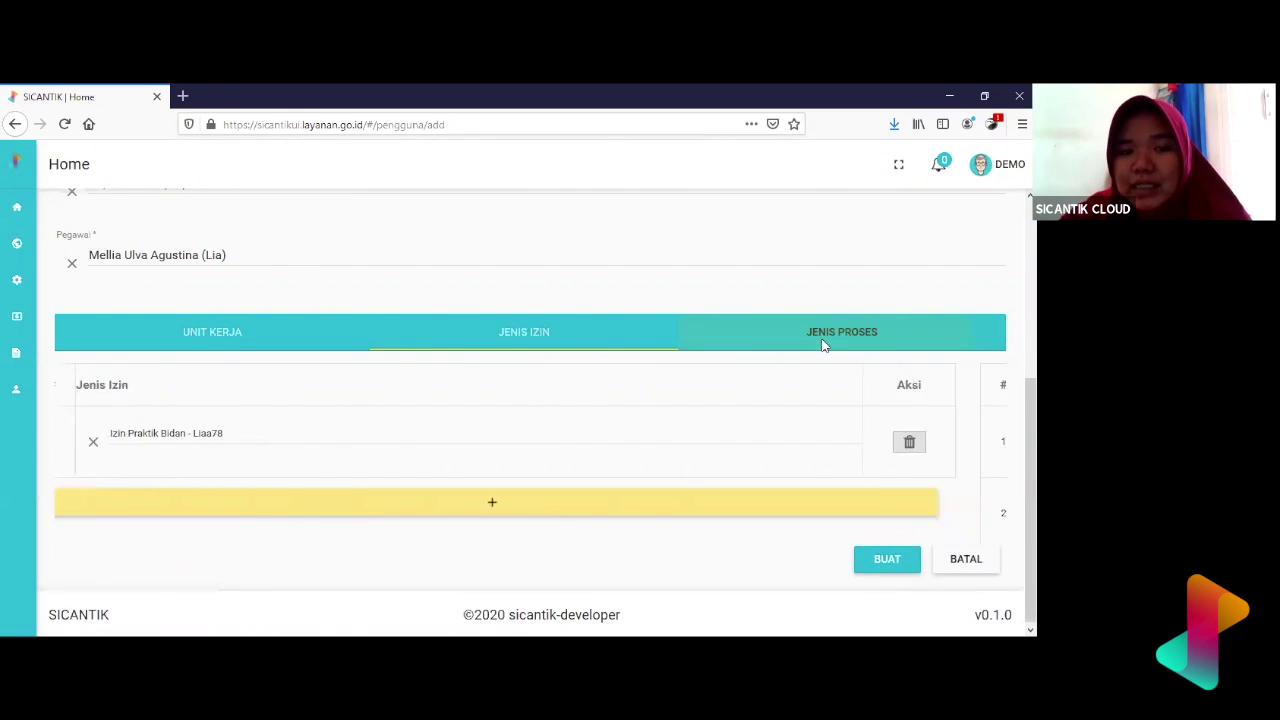
{"action": "scroll", "coordinate": [823, 345], "scroll_direction": "up", "scroll_amount": 3}
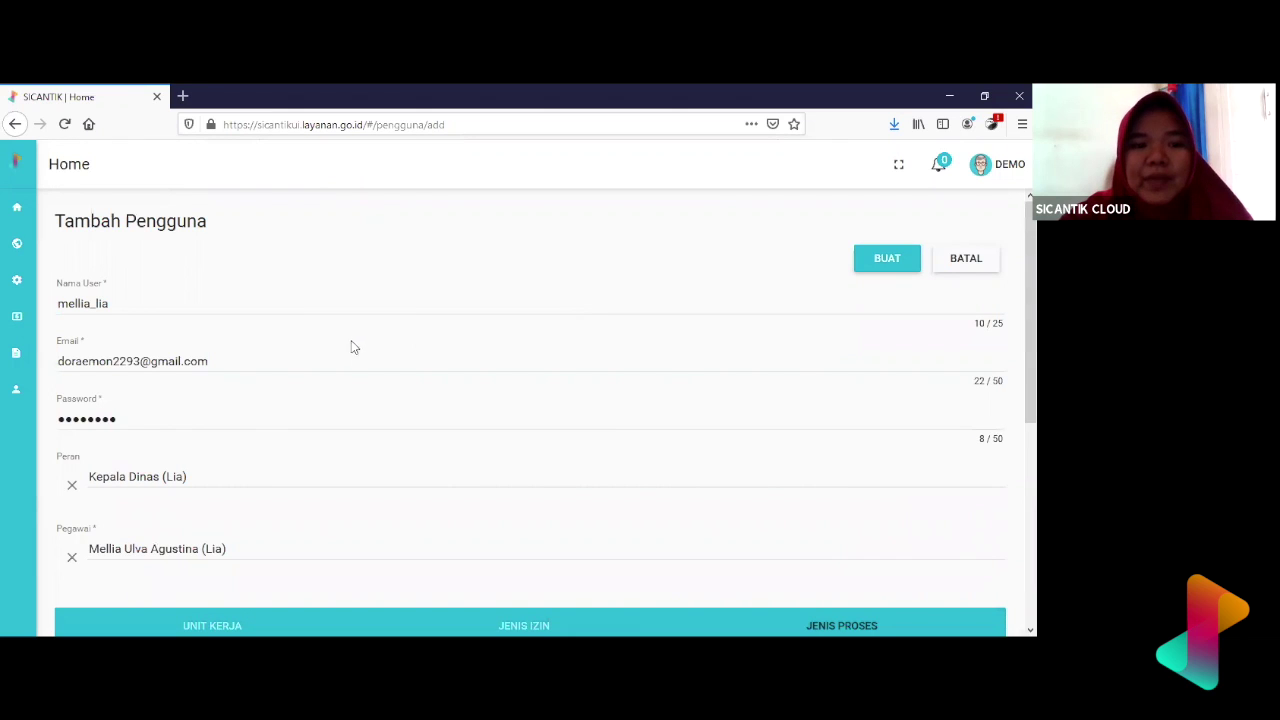
- Verify the entered username, then save the new user with BUAT
{"action": "left_click", "coordinate": [335, 310]}
{"action": "key", "text": "ctrl+a"}
{"action": "key", "text": "ctrl+c"}
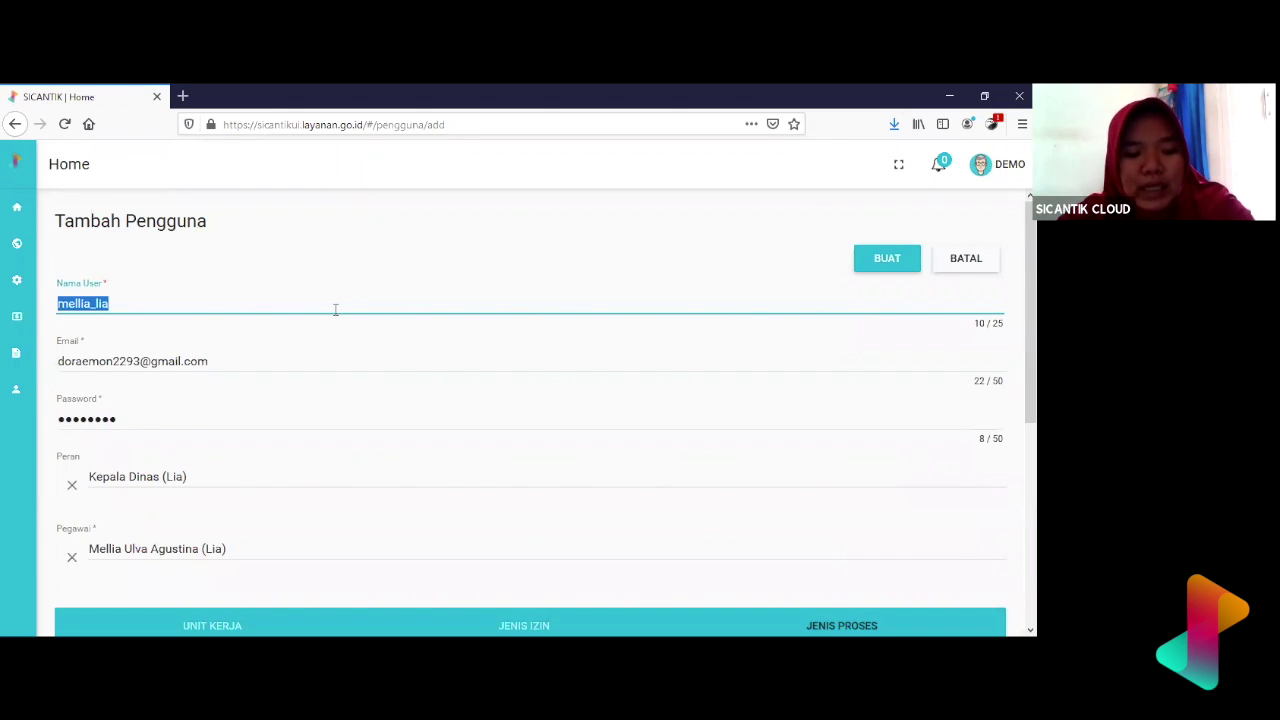
{"action": "scroll", "coordinate": [660, 502], "scroll_direction": "down", "scroll_amount": 5}
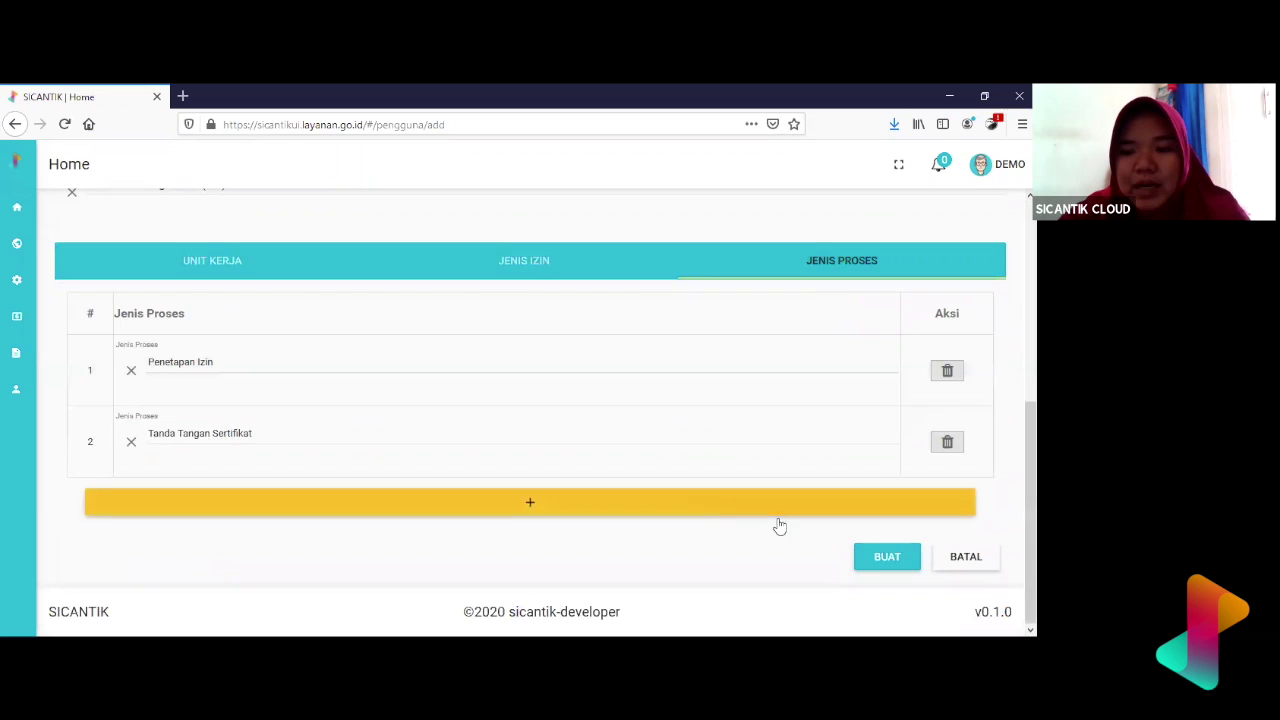
{"action": "left_click", "coordinate": [908, 558]}
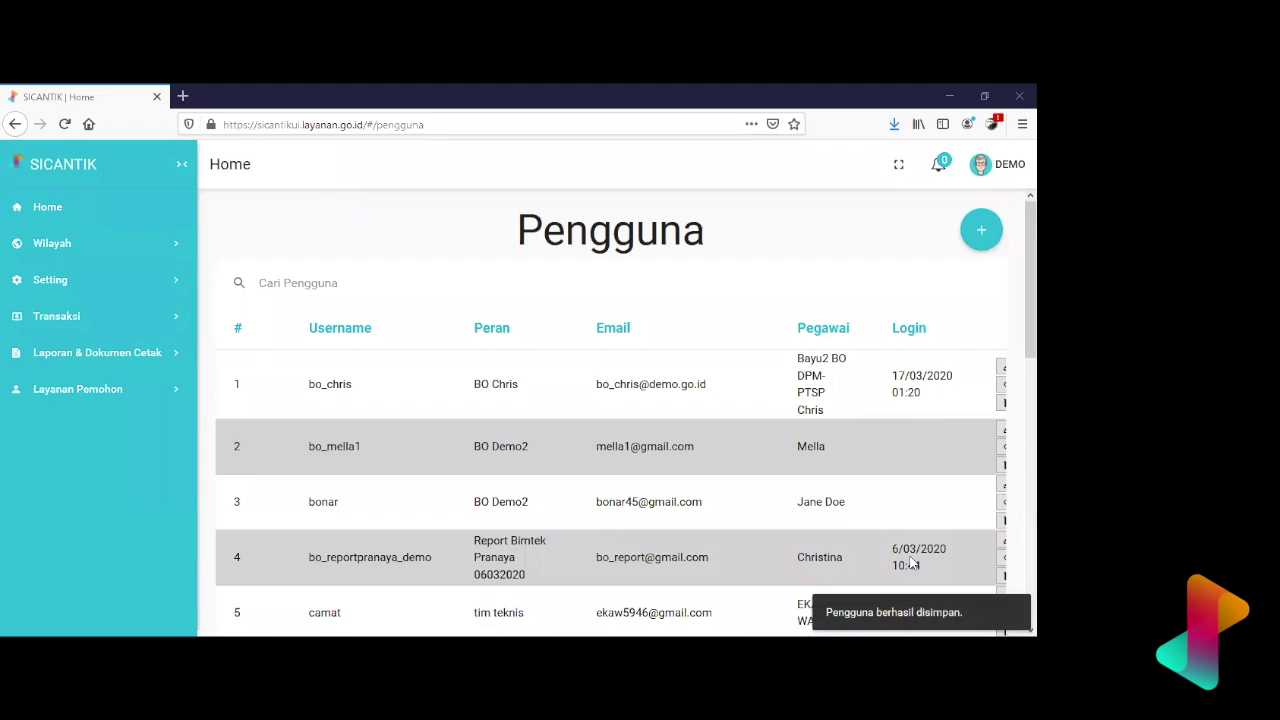
- Filter Pengguna by the new username and check its Kepala Dinas (Lia) role and employee
{"action": "key", "text": "ctrl+v"}
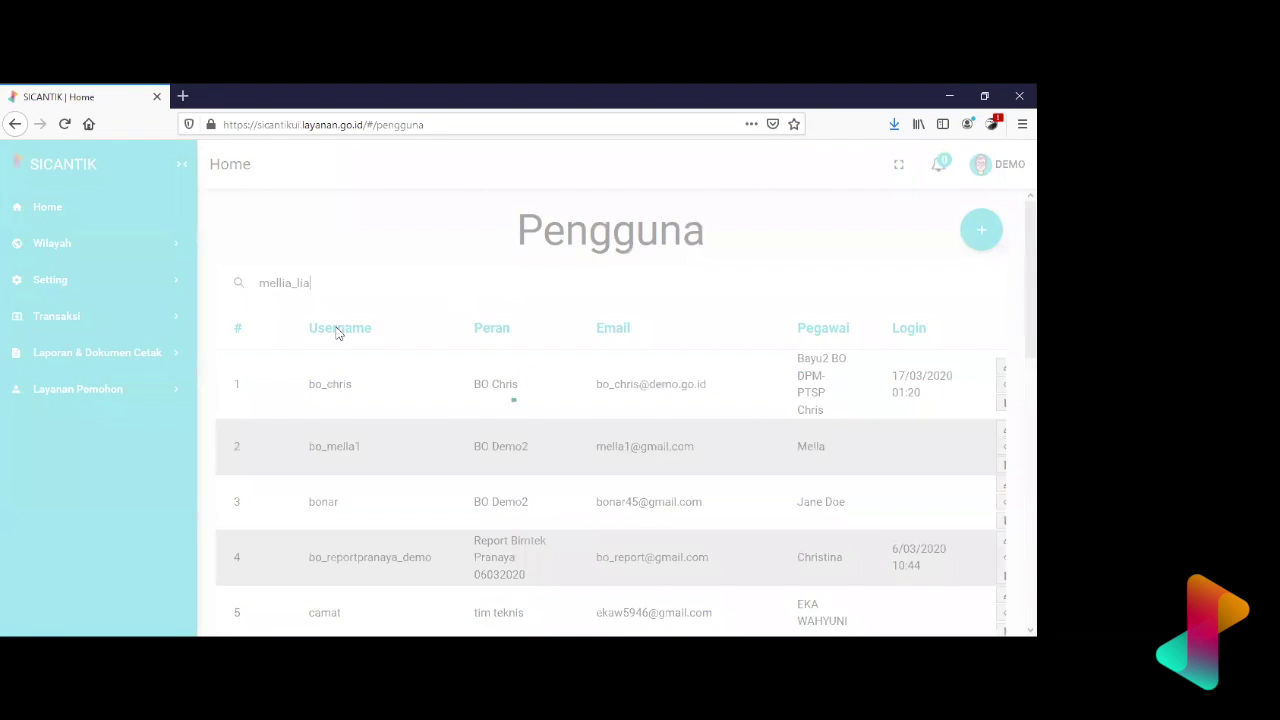
{"action": "left_click_drag", "start_coordinate": [358, 370], "coordinate": [331, 370]}
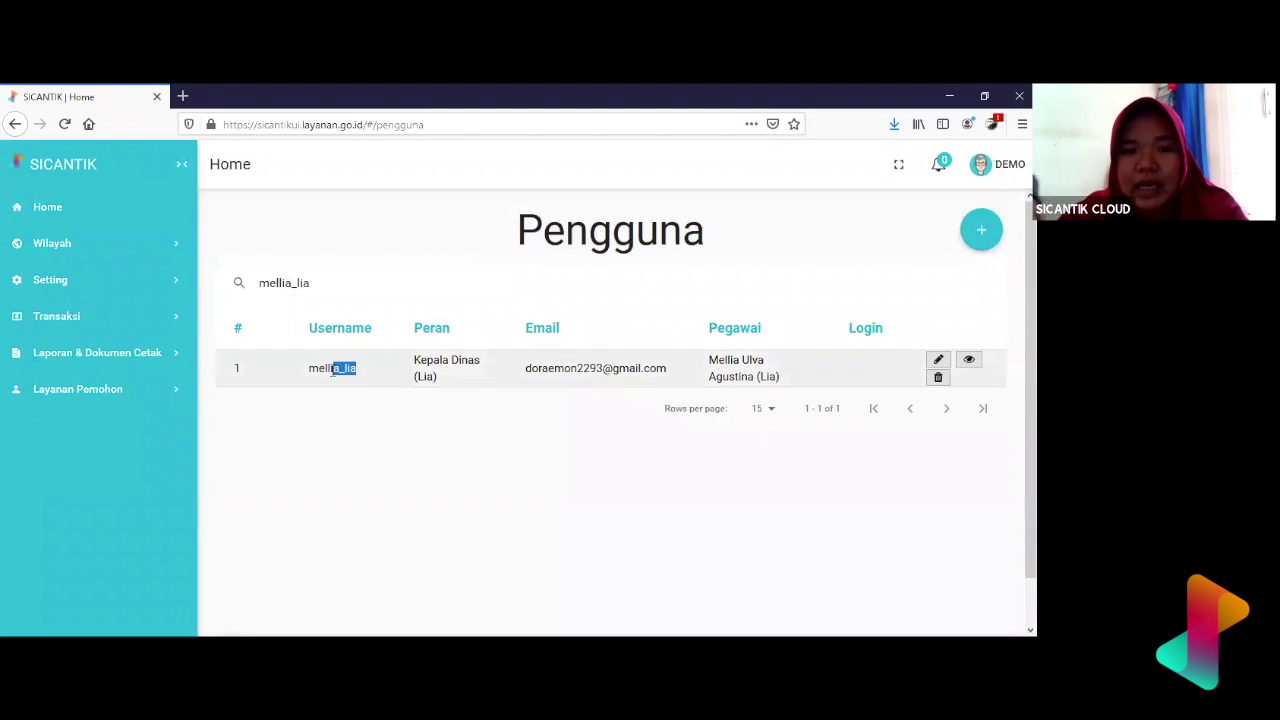
{"action": "left_click", "coordinate": [474, 397]}
{"action": "left_click_drag", "start_coordinate": [474, 397], "coordinate": [430, 372]}
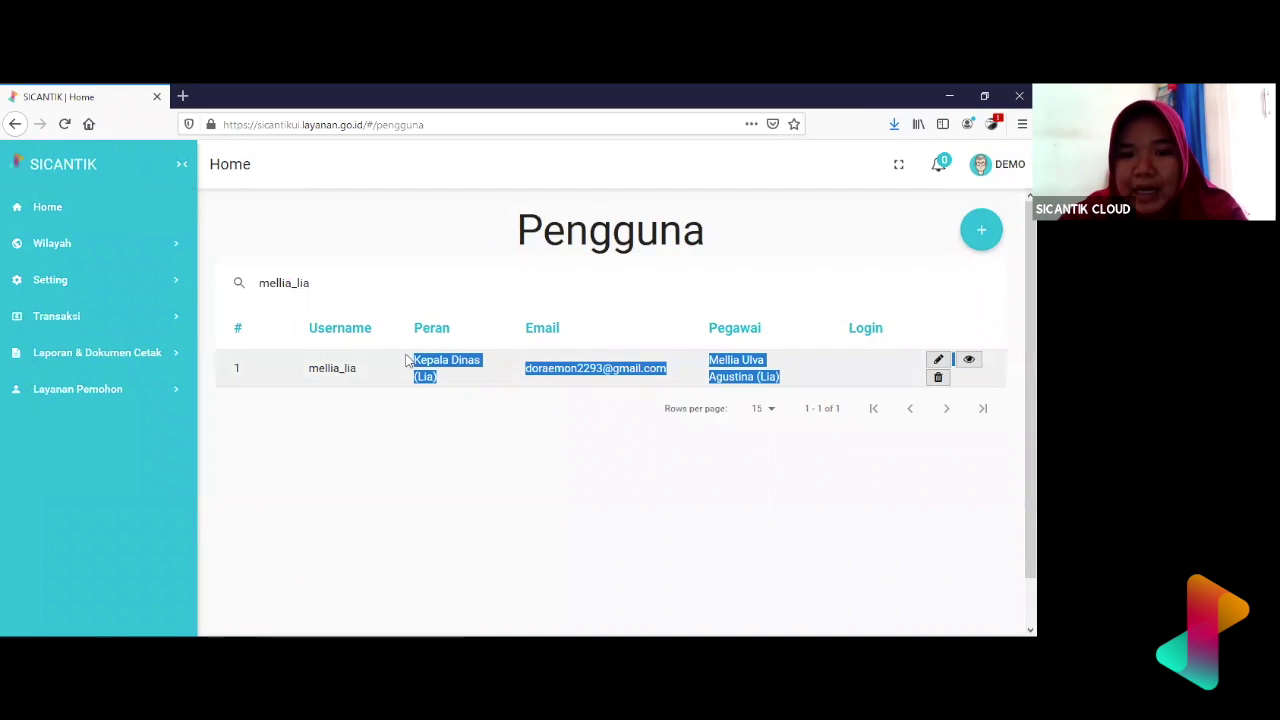
{"action": "left_click", "coordinate": [521, 407]}
{"action": "left_click_drag", "start_coordinate": [784, 392], "coordinate": [708, 358]}
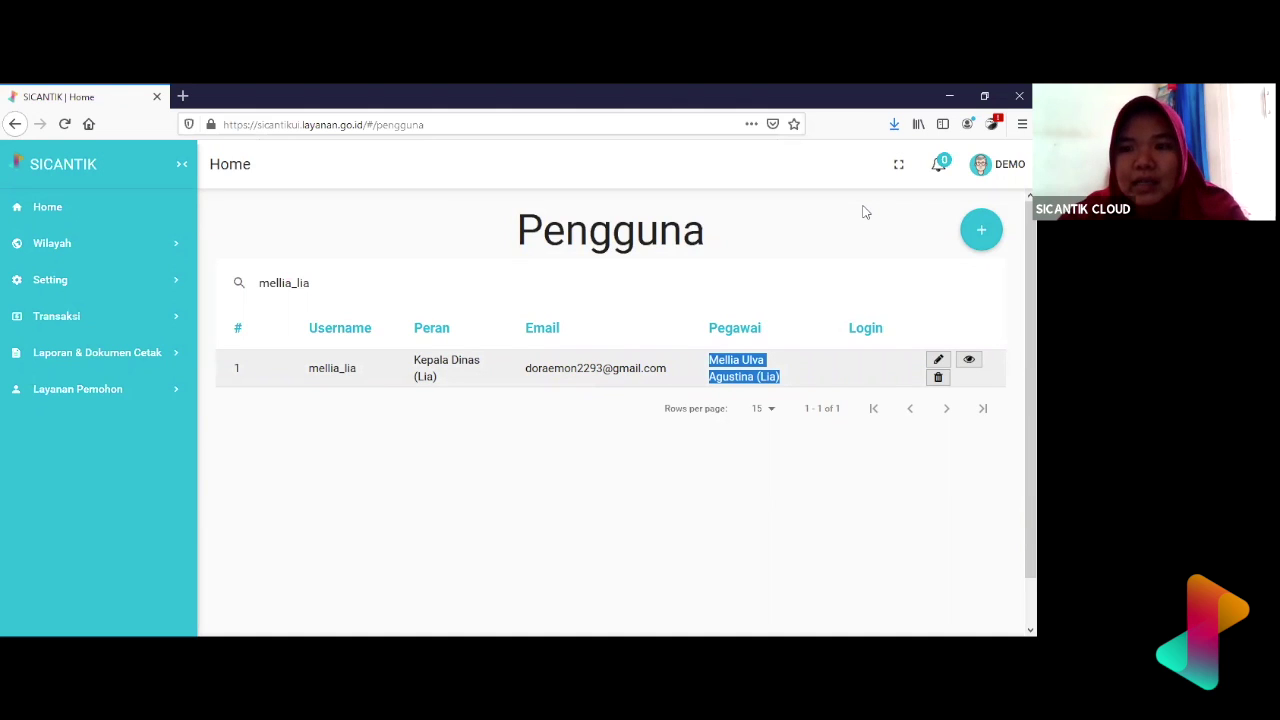
{"action": "left_click", "coordinate": [1004, 173]}
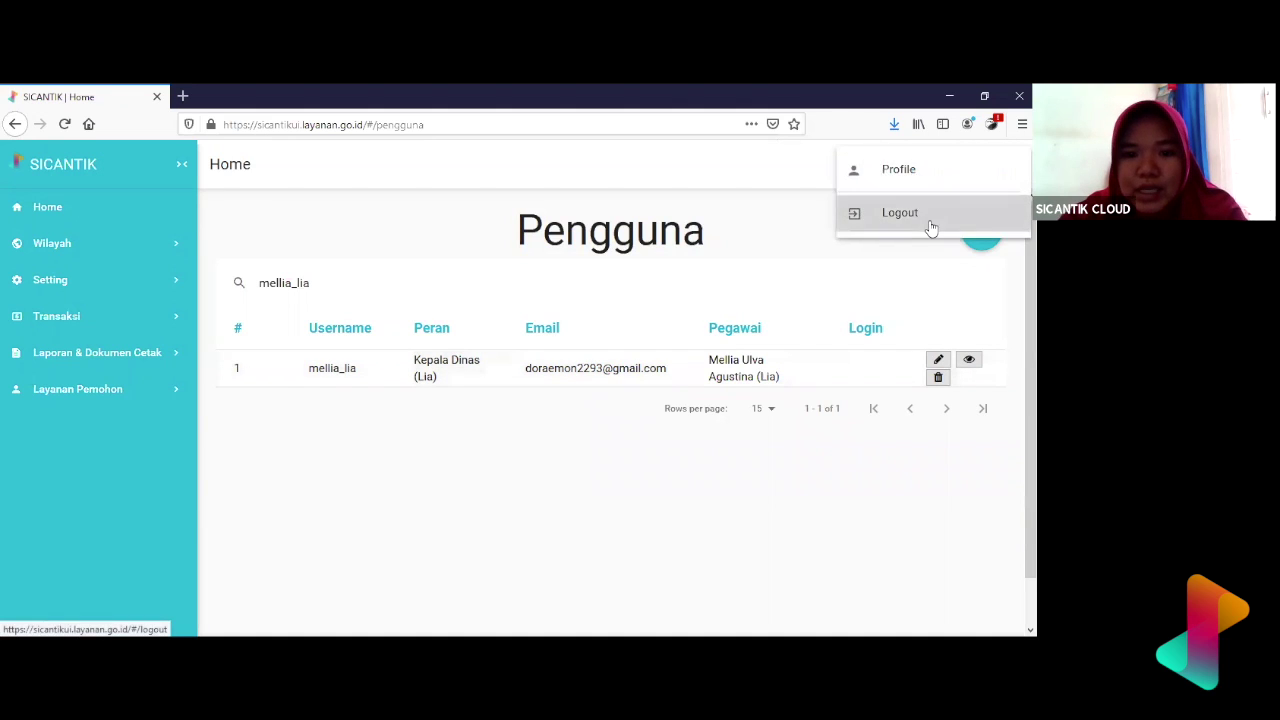
- Log out of admin and sign in with the new user's credentials, declining Firefox's save prompt
{"action": "left_click", "coordinate": [931, 218]}
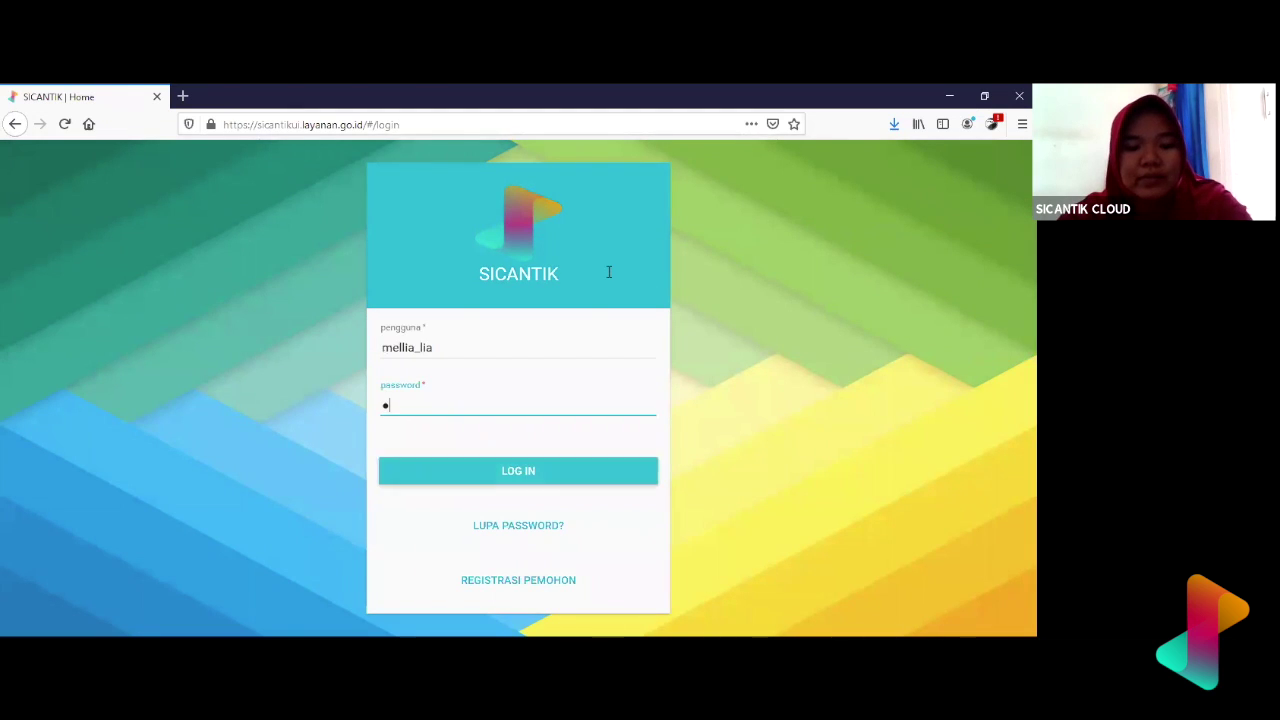
{"action": "type", "text": "●●"}
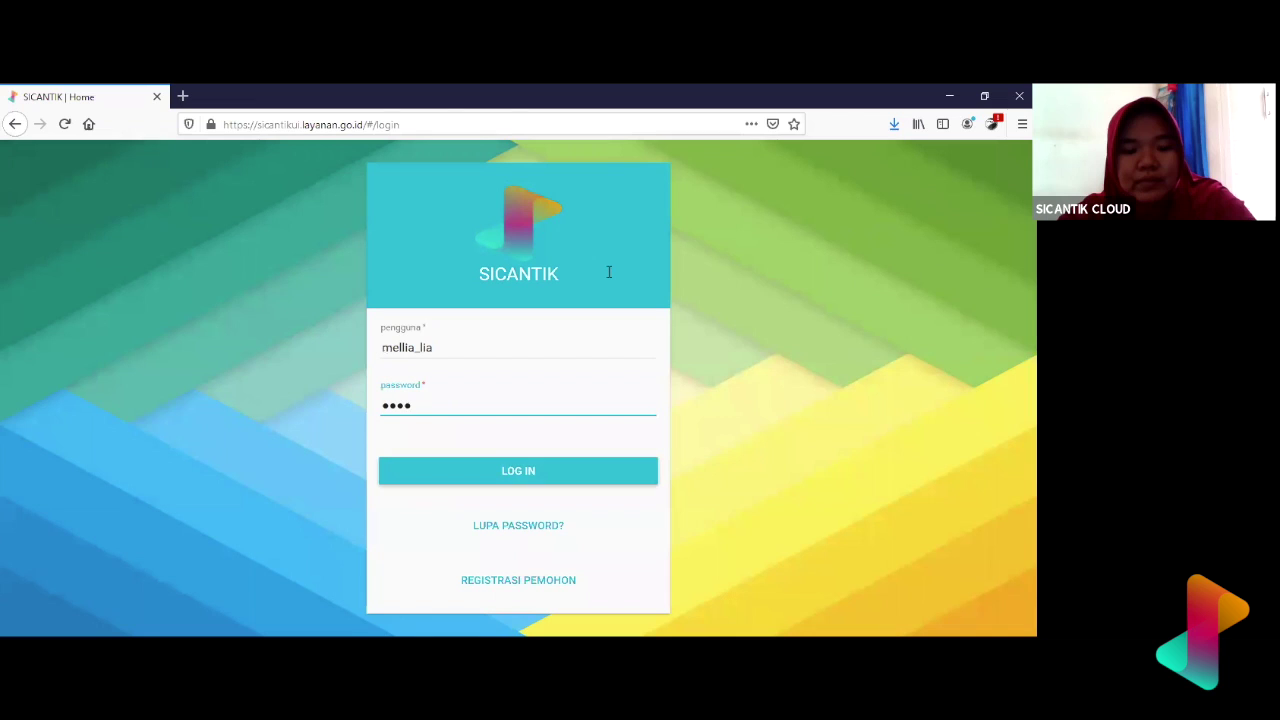
{"action": "type", "text": "●●"}
{"action": "key", "text": "Return"}
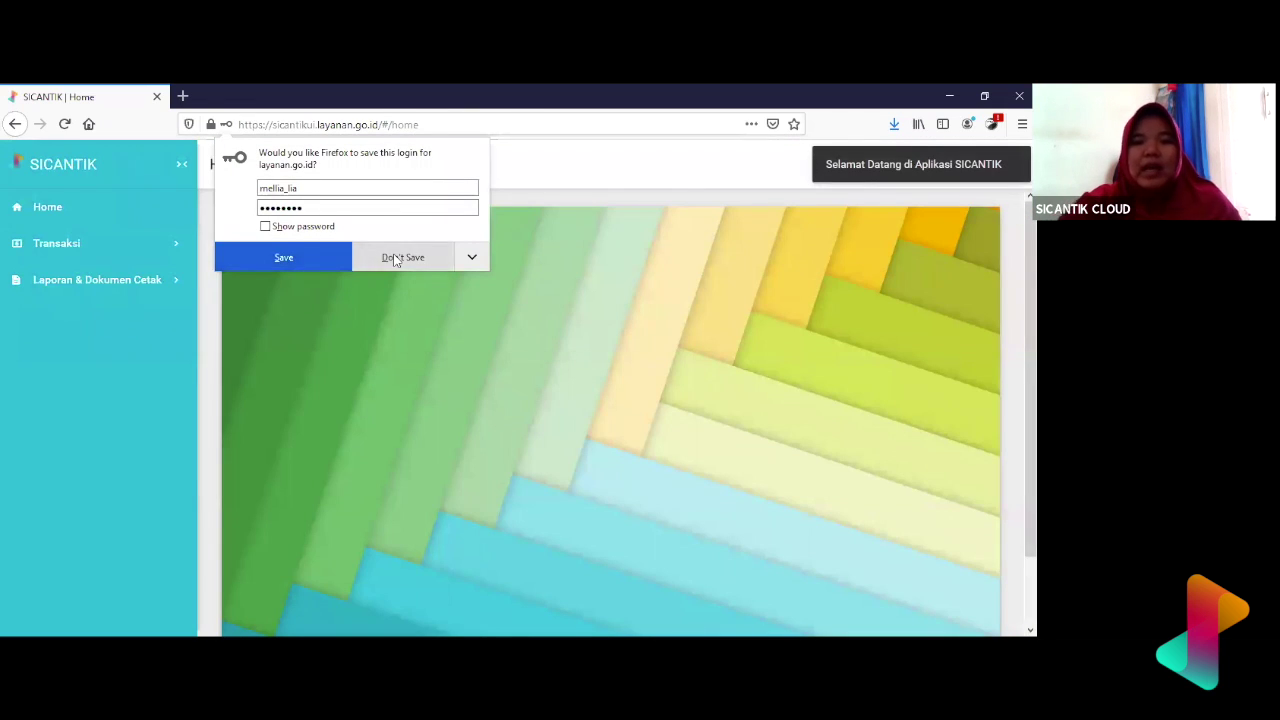
{"action": "left_click", "coordinate": [393, 258]}
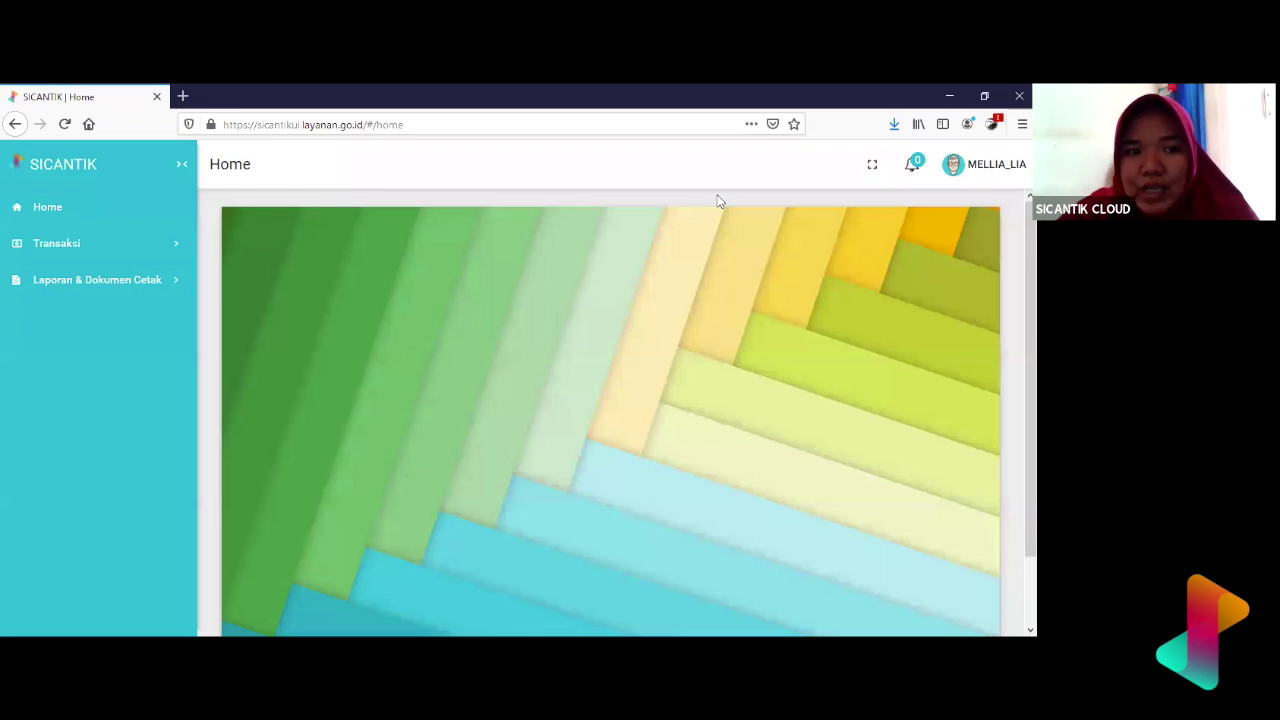
- Expand and collapse the Transaksi and Laporan & Dokumen Cetak menus to explore them
{"action": "left_click", "coordinate": [120, 263]}
{"action": "left_click", "coordinate": [146, 322]}
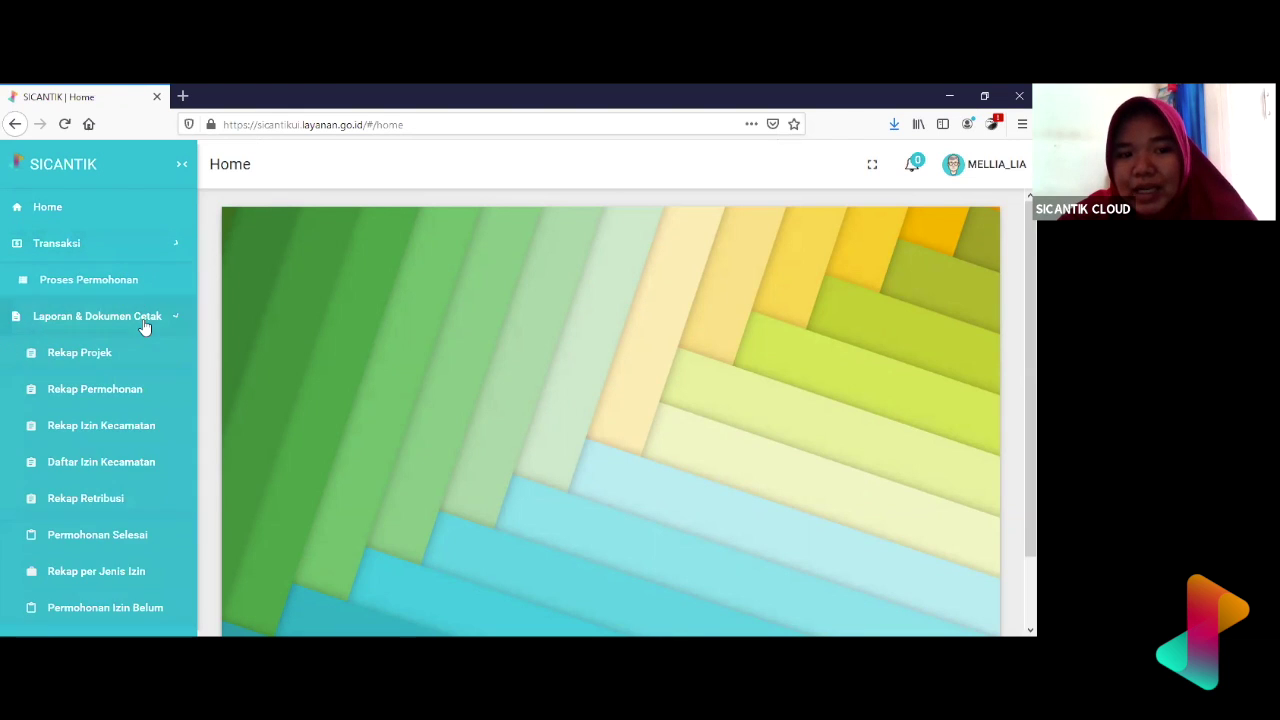
{"action": "left_click", "coordinate": [140, 251]}
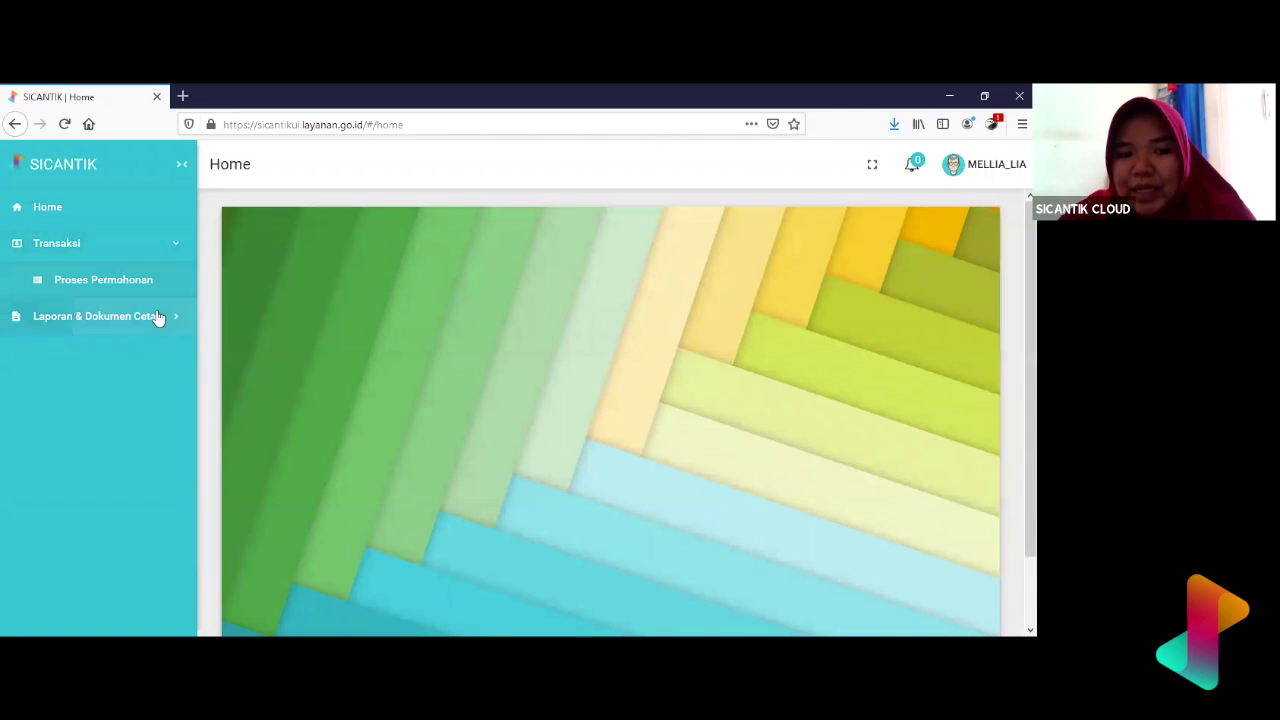
{"action": "left_click", "coordinate": [157, 315]}
{"action": "left_click", "coordinate": [160, 250]}
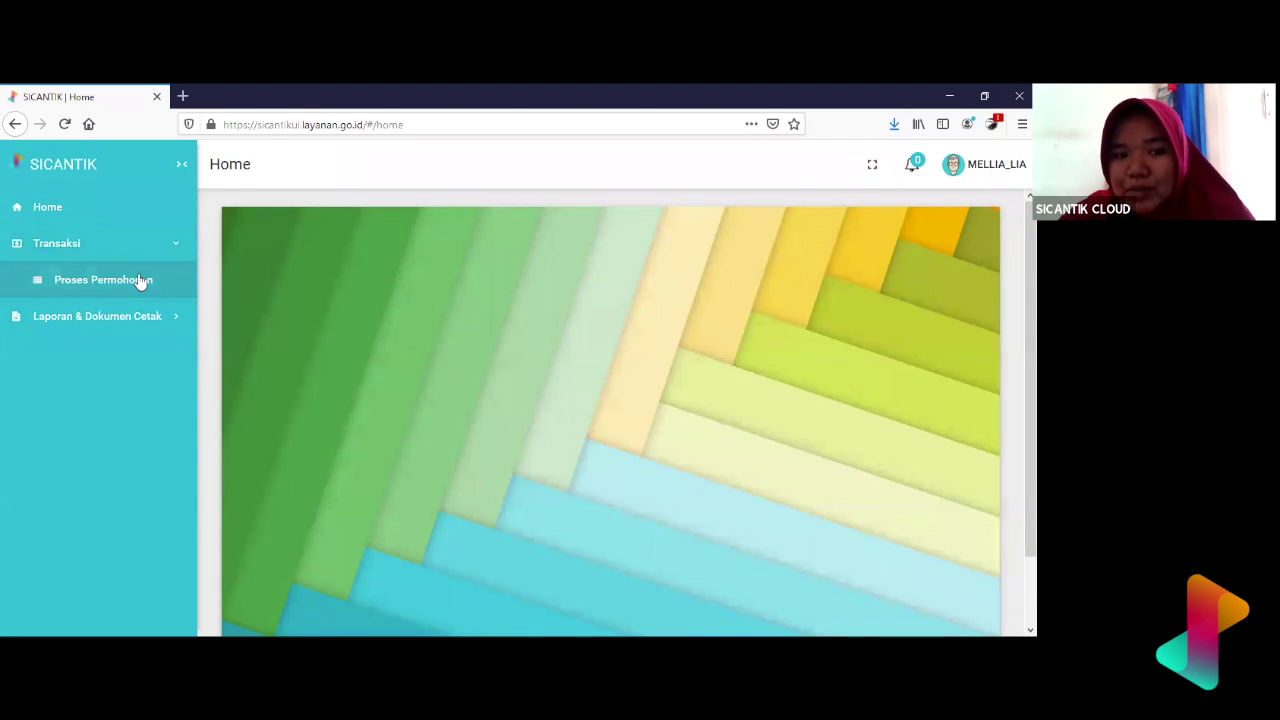
{"action": "left_click", "coordinate": [143, 320]}
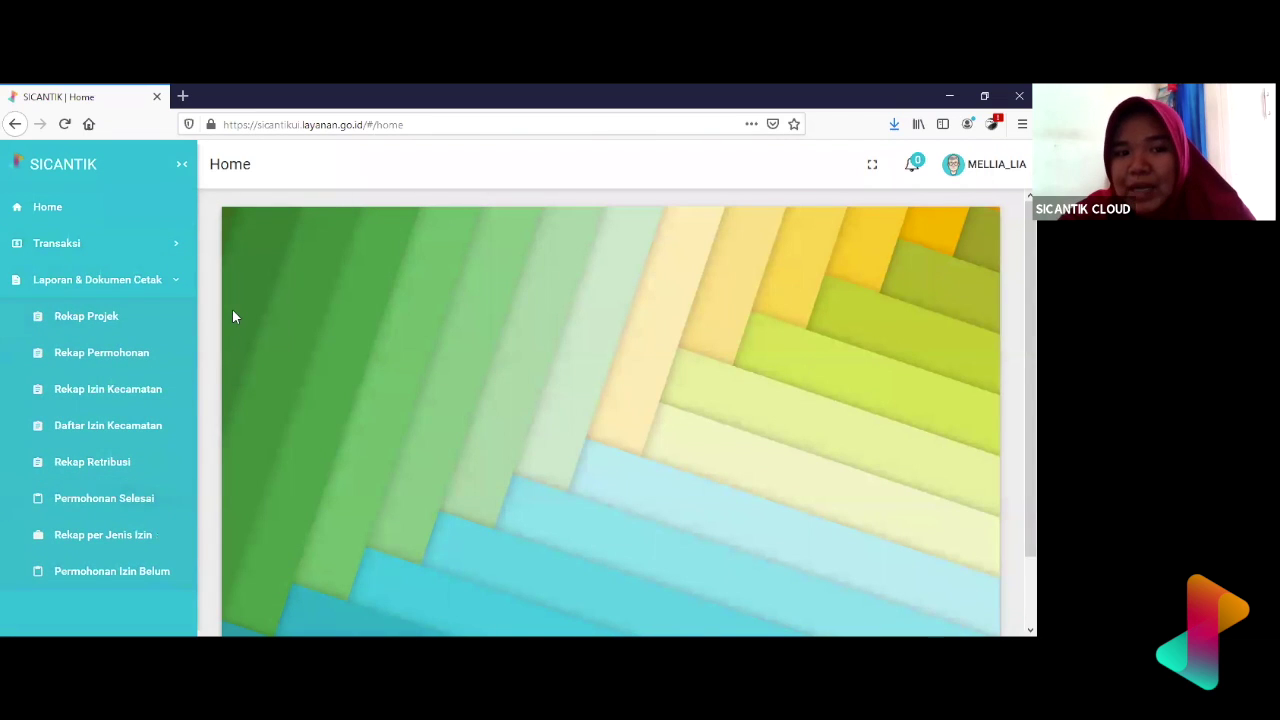
{"action": "left_click", "coordinate": [178, 284]}
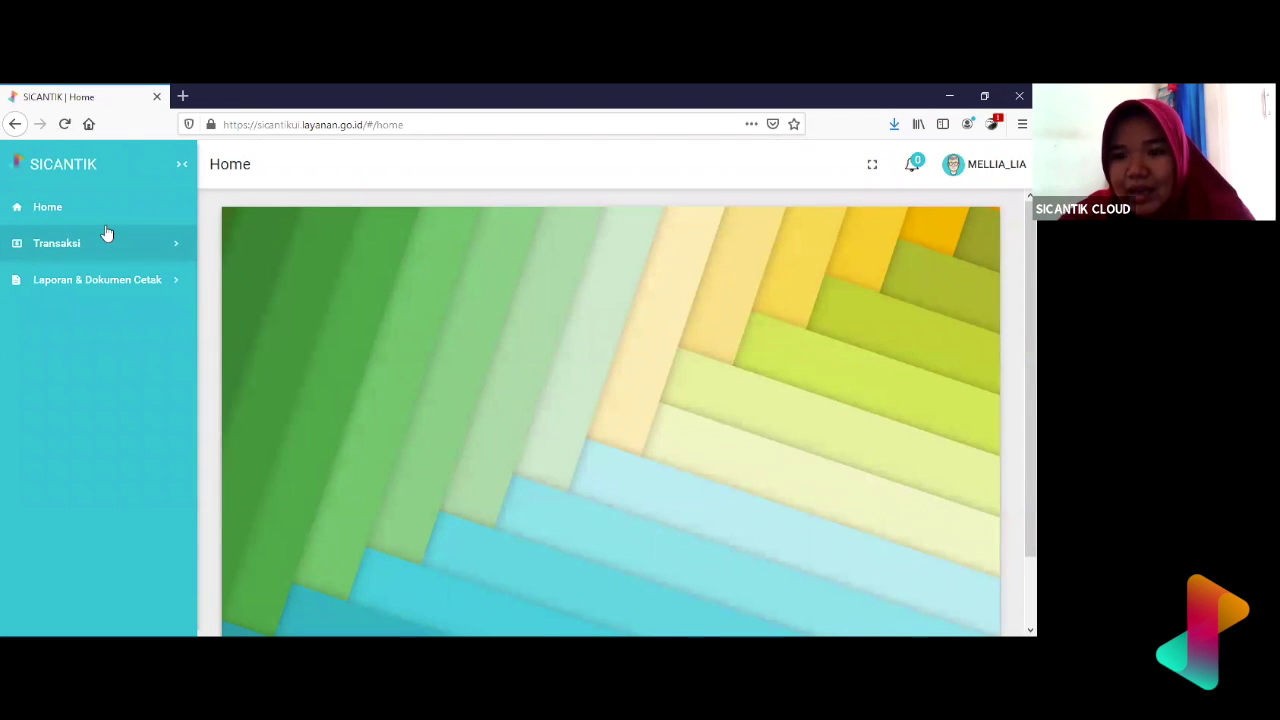
{"action": "left_click", "coordinate": [176, 247]}
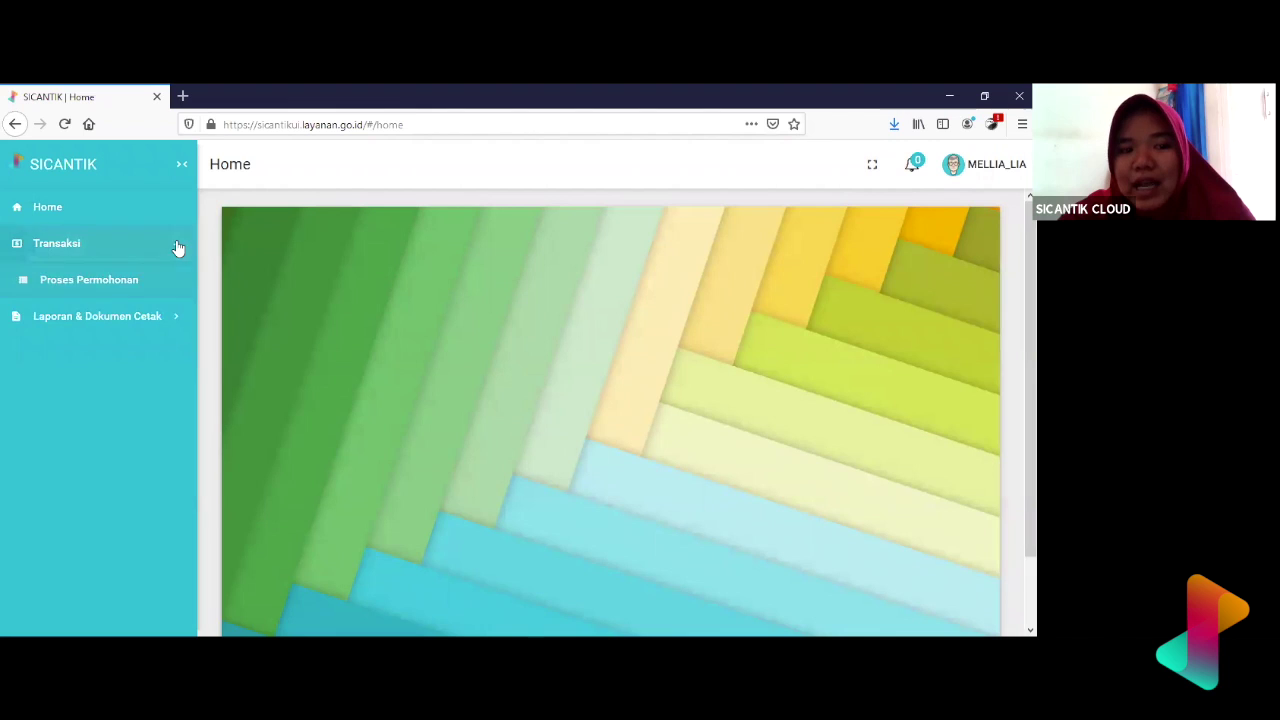
- Open Proses Permohonan and sort its application list by Jenis Izin
{"action": "left_click", "coordinate": [119, 284]}
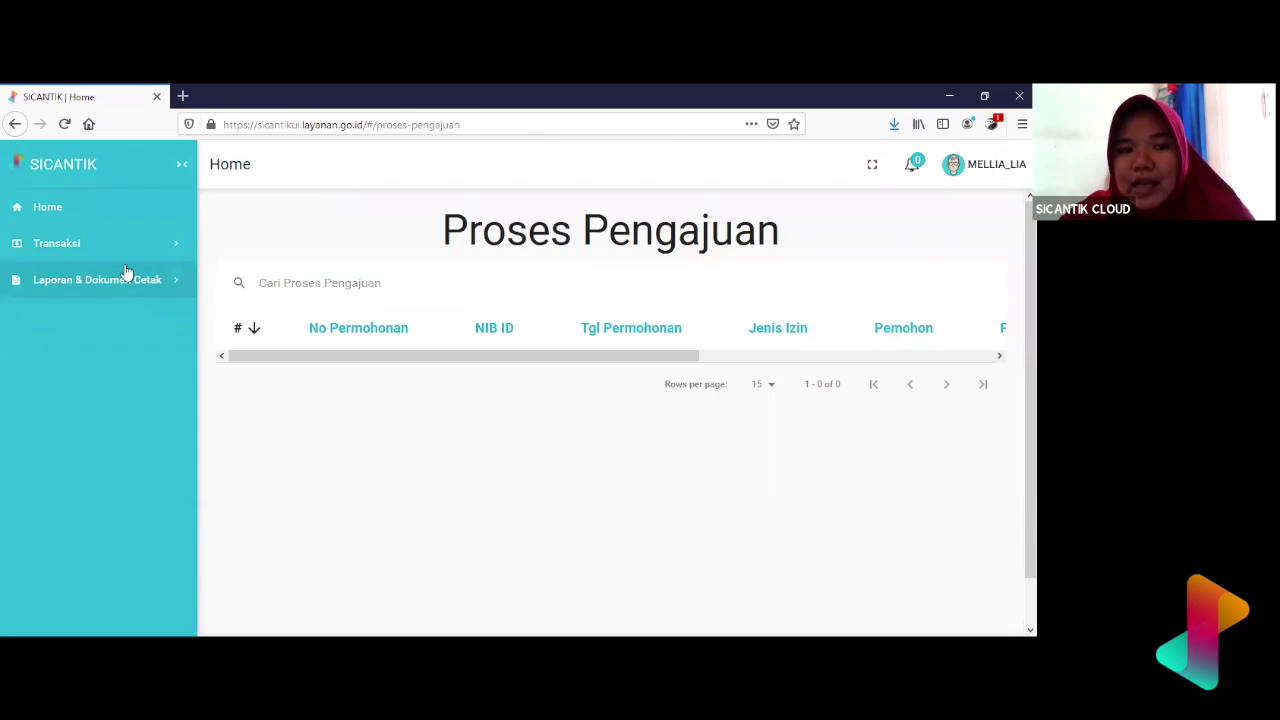
{"action": "left_click", "coordinate": [128, 250]}
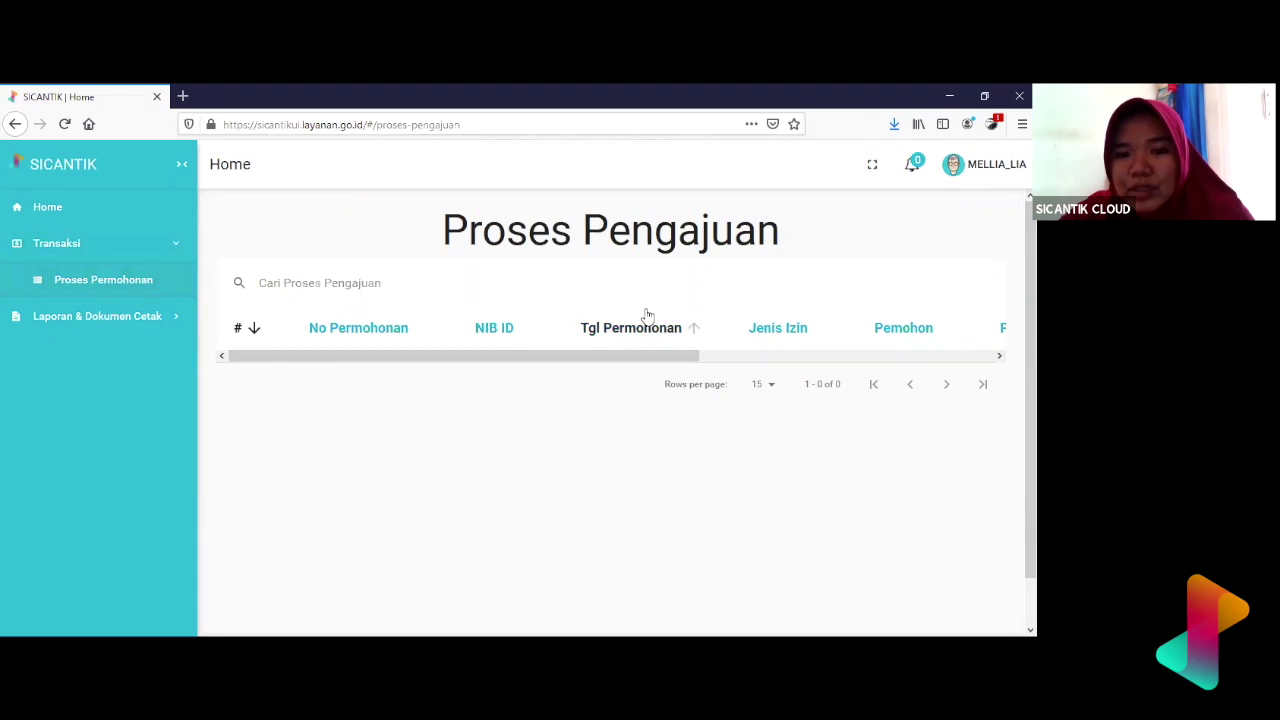
{"action": "scroll", "coordinate": [646, 317], "scroll_direction": "right", "scroll_amount": 3}
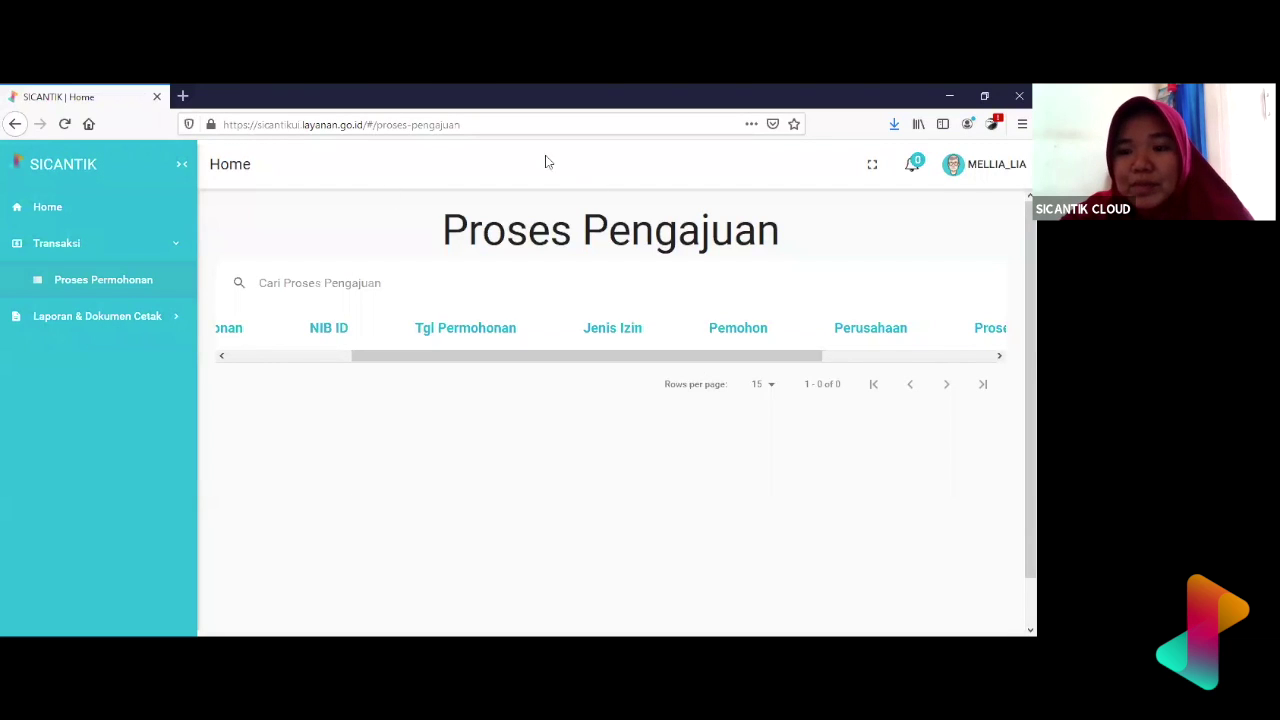
{"action": "left_click", "coordinate": [580, 343]}
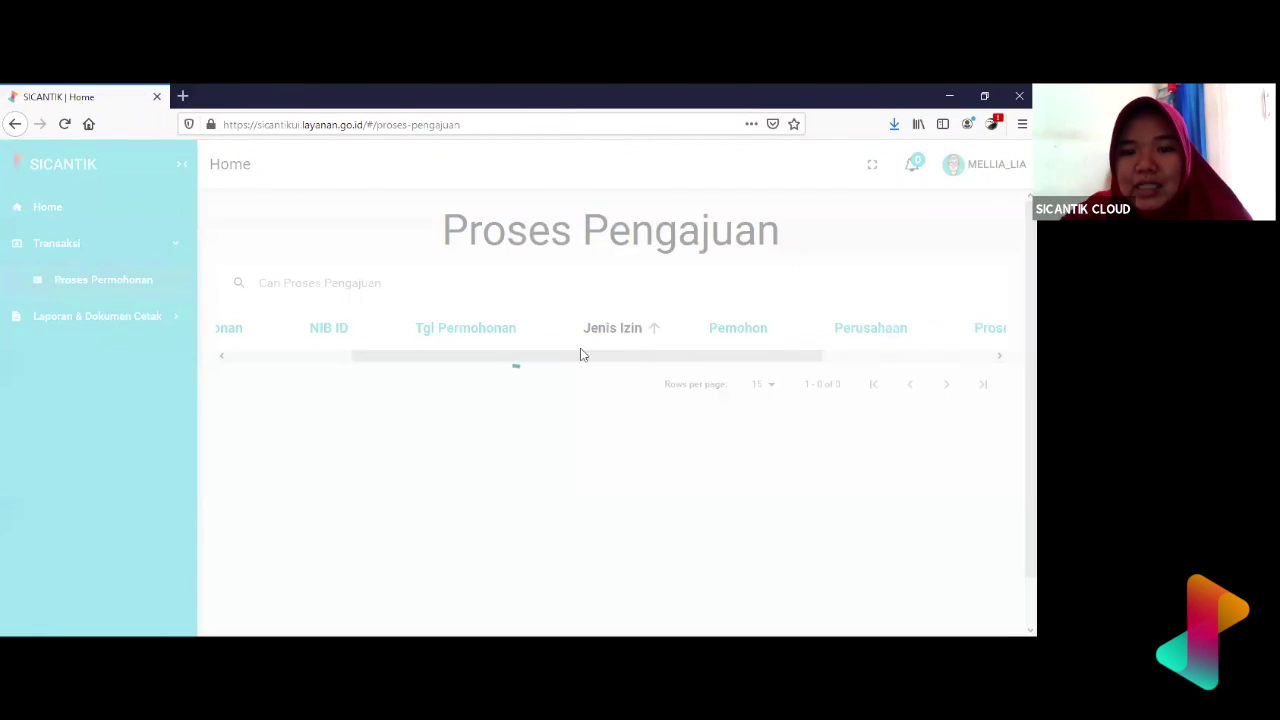
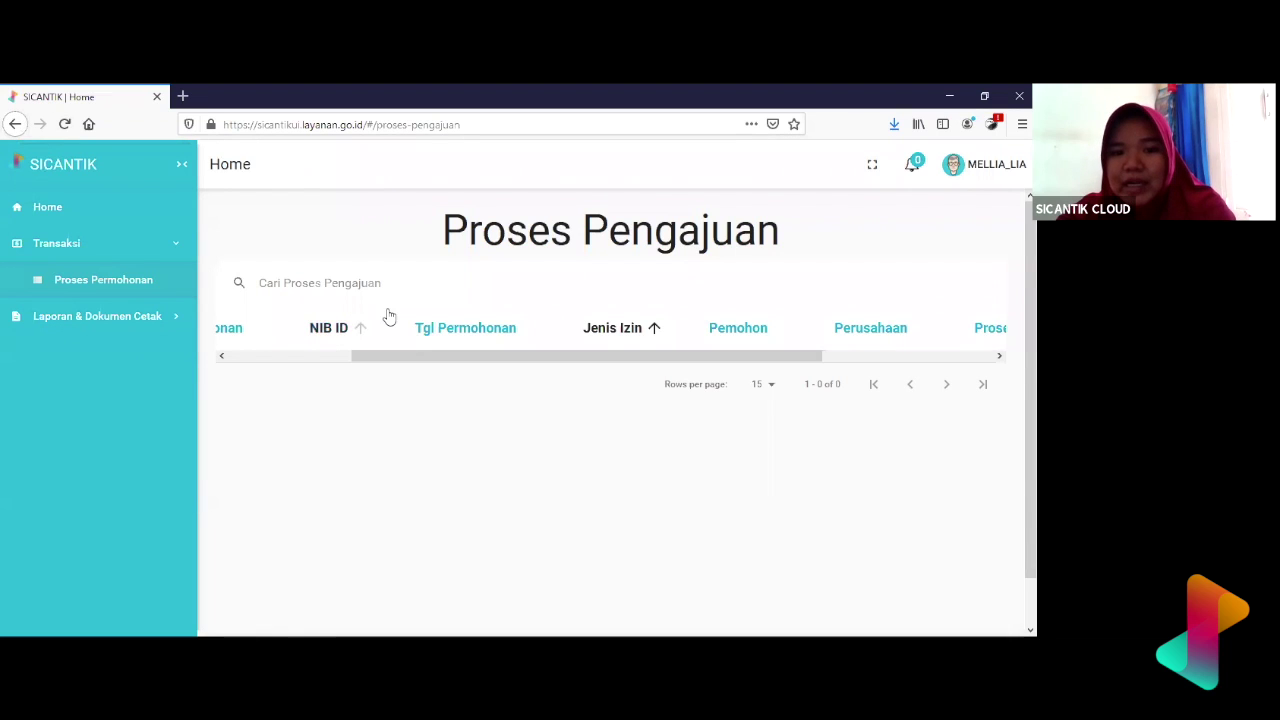
- Scroll the empty Proses Pengajuan table left and read the 'test' notification in the drawer
{"action": "left_click_drag", "start_coordinate": [423, 358], "coordinate": [340, 354]}
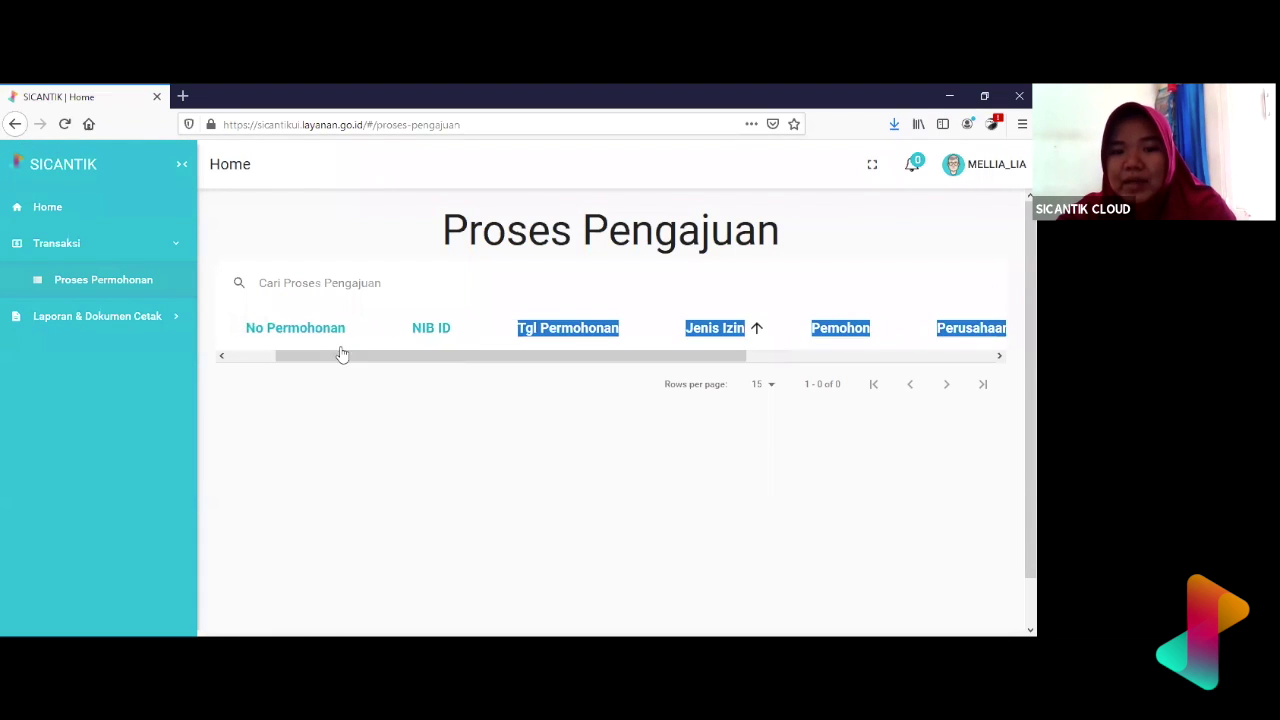
{"action": "left_click", "coordinate": [451, 286]}
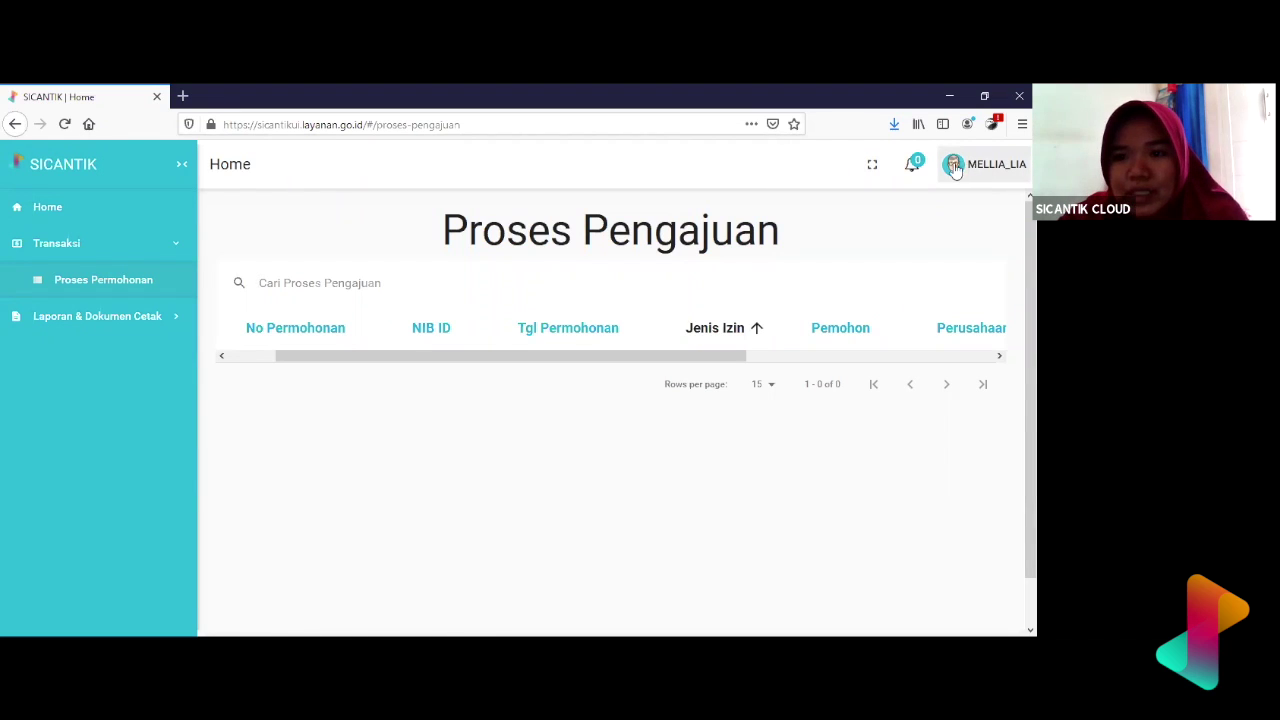
{"action": "left_click", "coordinate": [904, 175]}
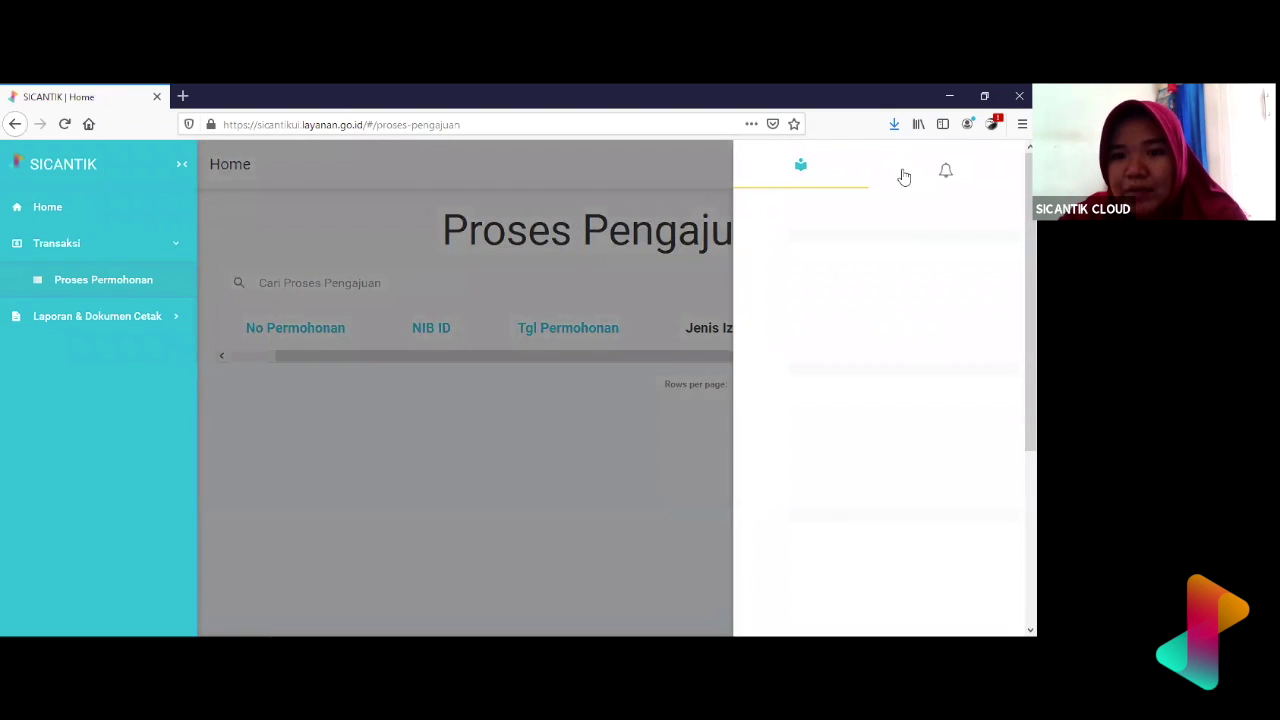
{"action": "left_click", "coordinate": [950, 171]}
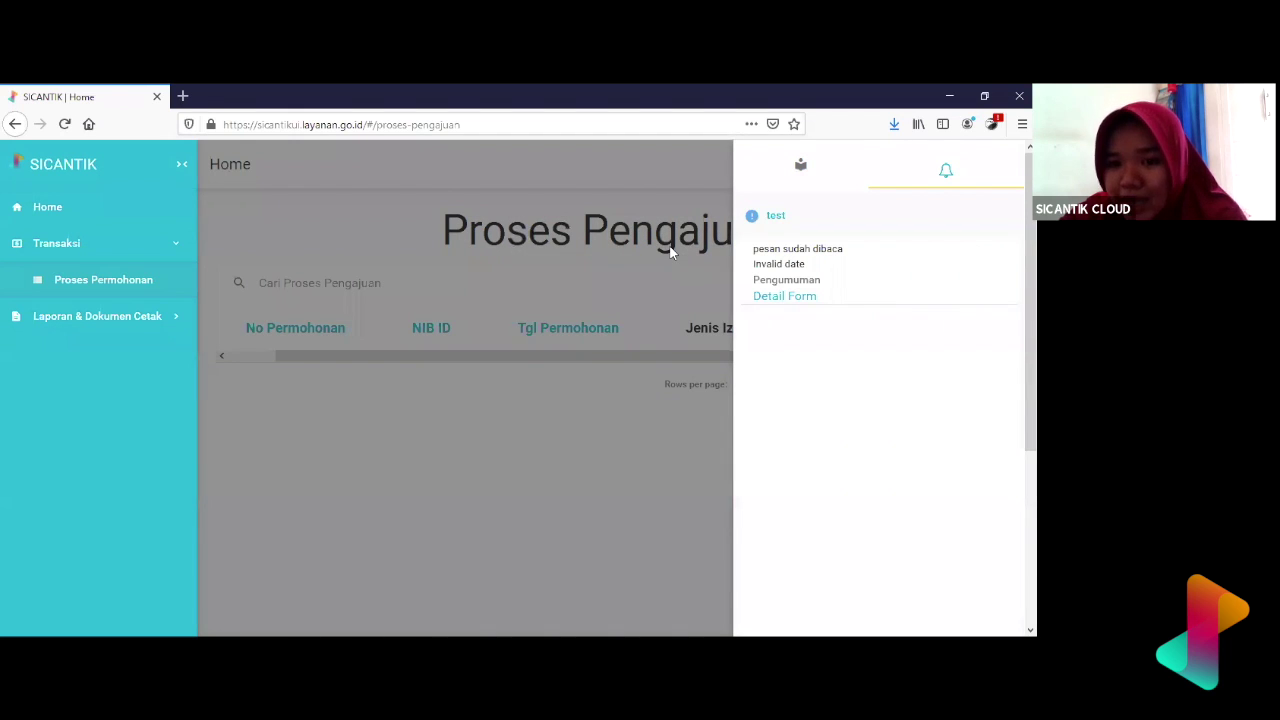
{"action": "left_click", "coordinate": [670, 253]}
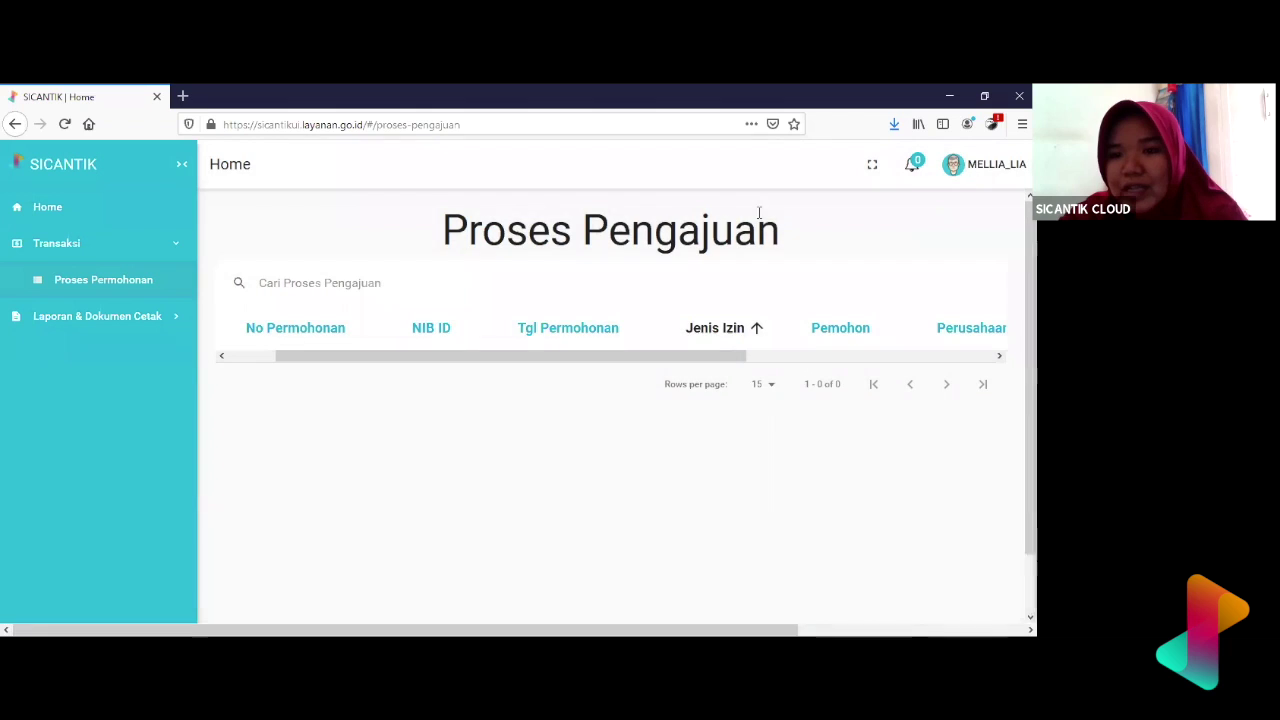
- Recheck the notifications list, then bring up the account menu with Profile and Logout
{"action": "left_click", "coordinate": [912, 166]}
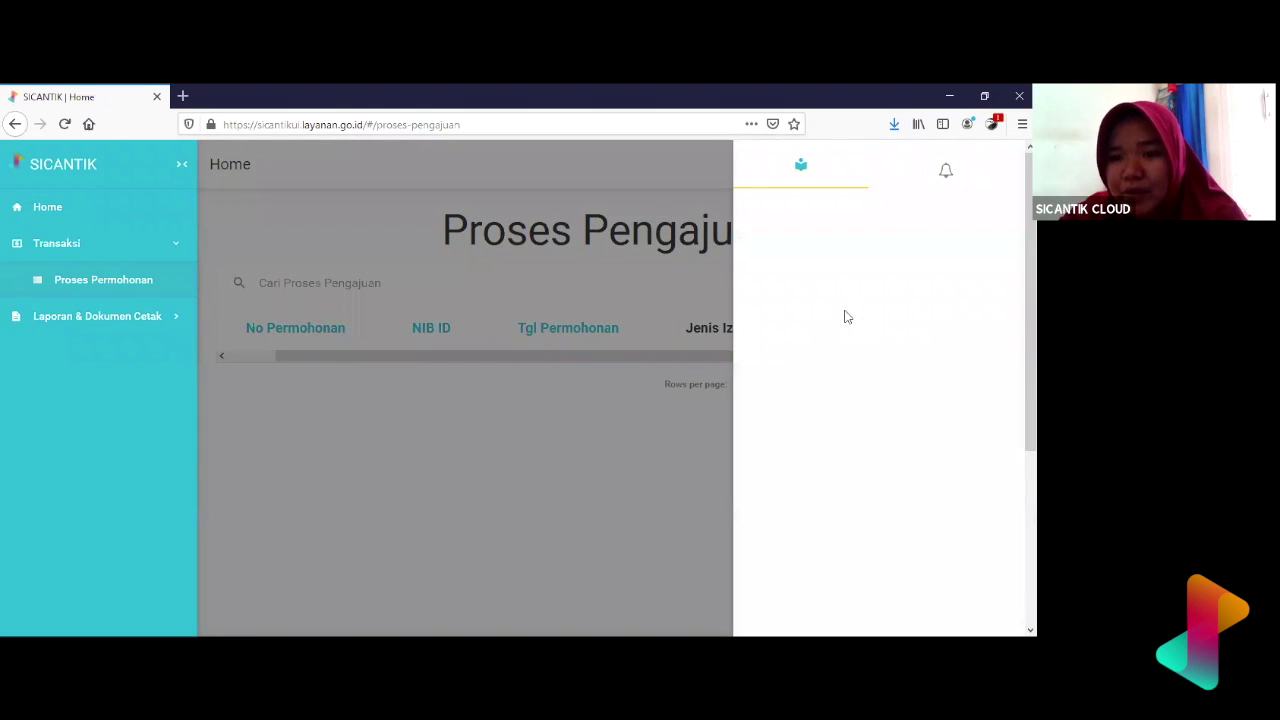
{"action": "left_click", "coordinate": [946, 174]}
{"action": "left_click", "coordinate": [663, 240]}
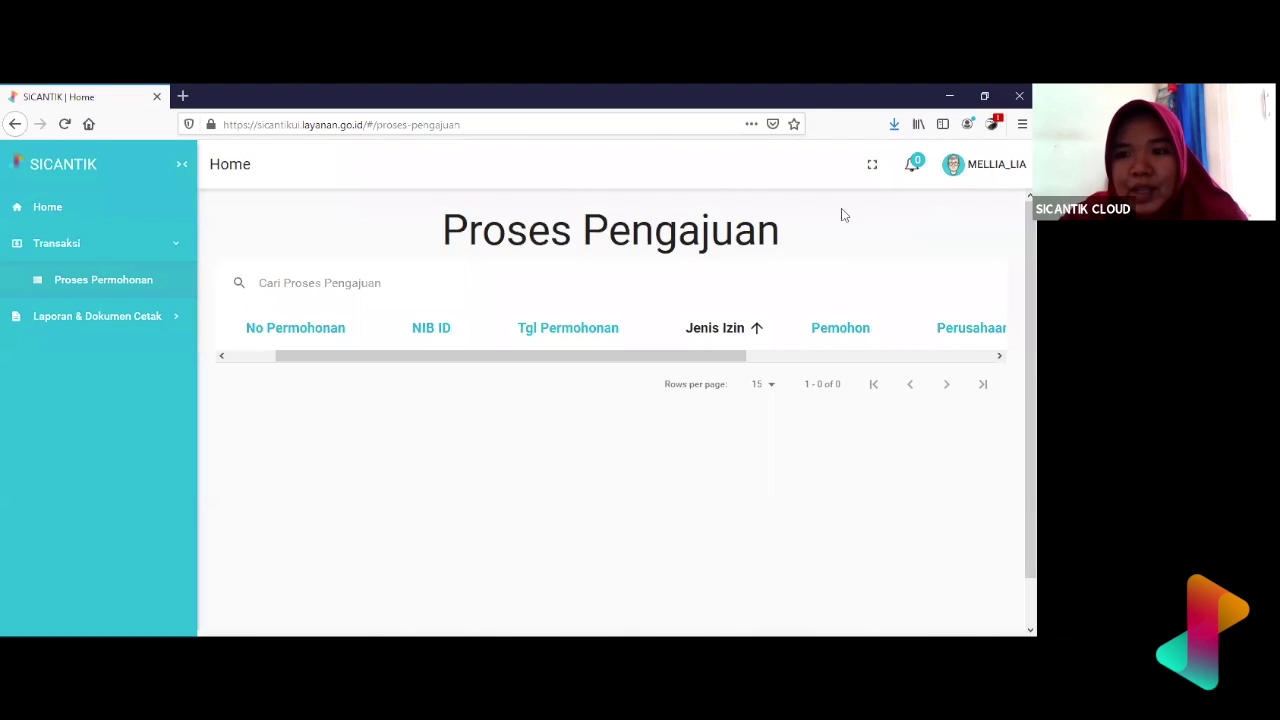
{"action": "left_click", "coordinate": [988, 165]}
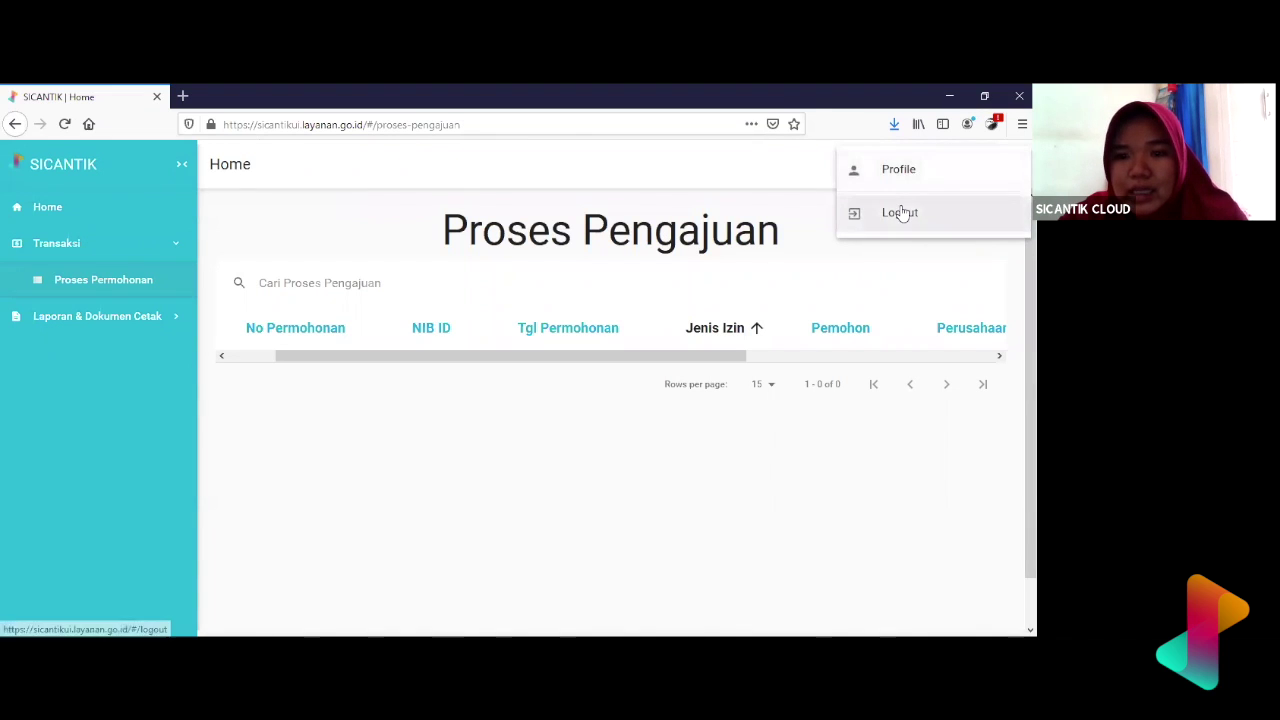
- Log out and sign back in with the demo admin username and its password
{"action": "left_click", "coordinate": [900, 212]}
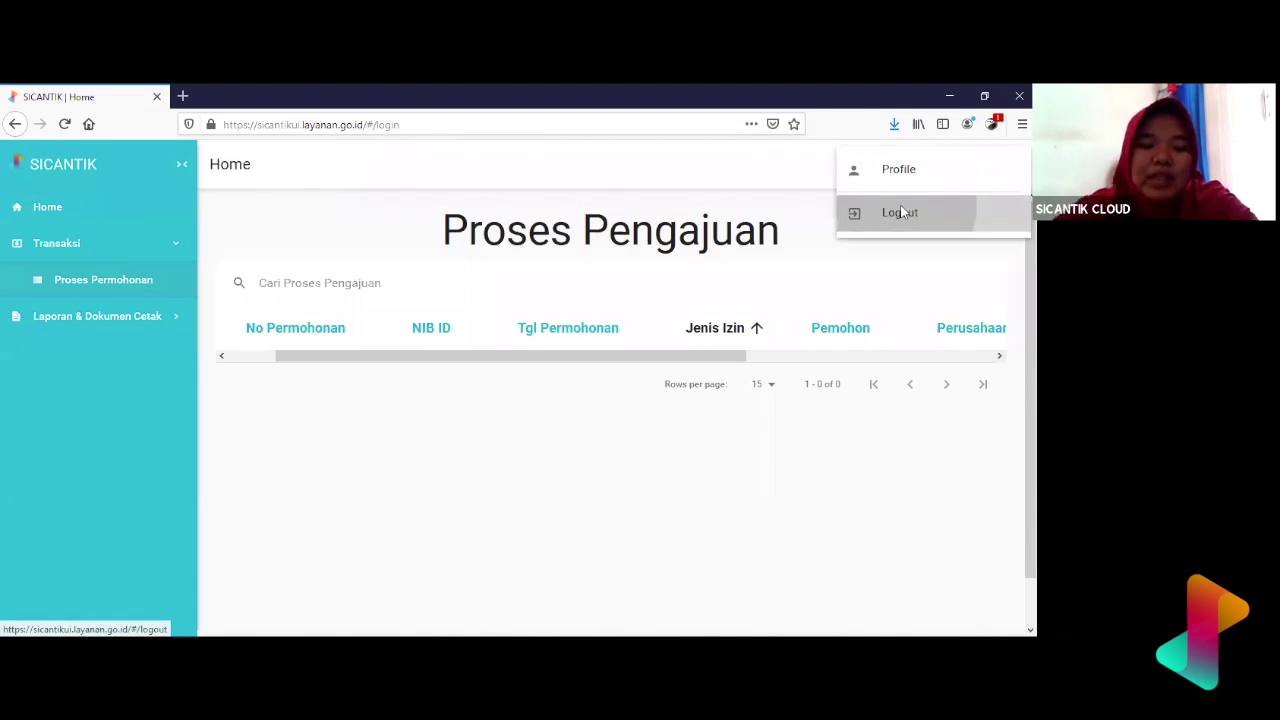
{"action": "left_click", "coordinate": [534, 354]}
{"action": "type", "text": "adm"}
{"action": "key", "text": "BackSpace"}
{"action": "key", "text": "BackSpace"}
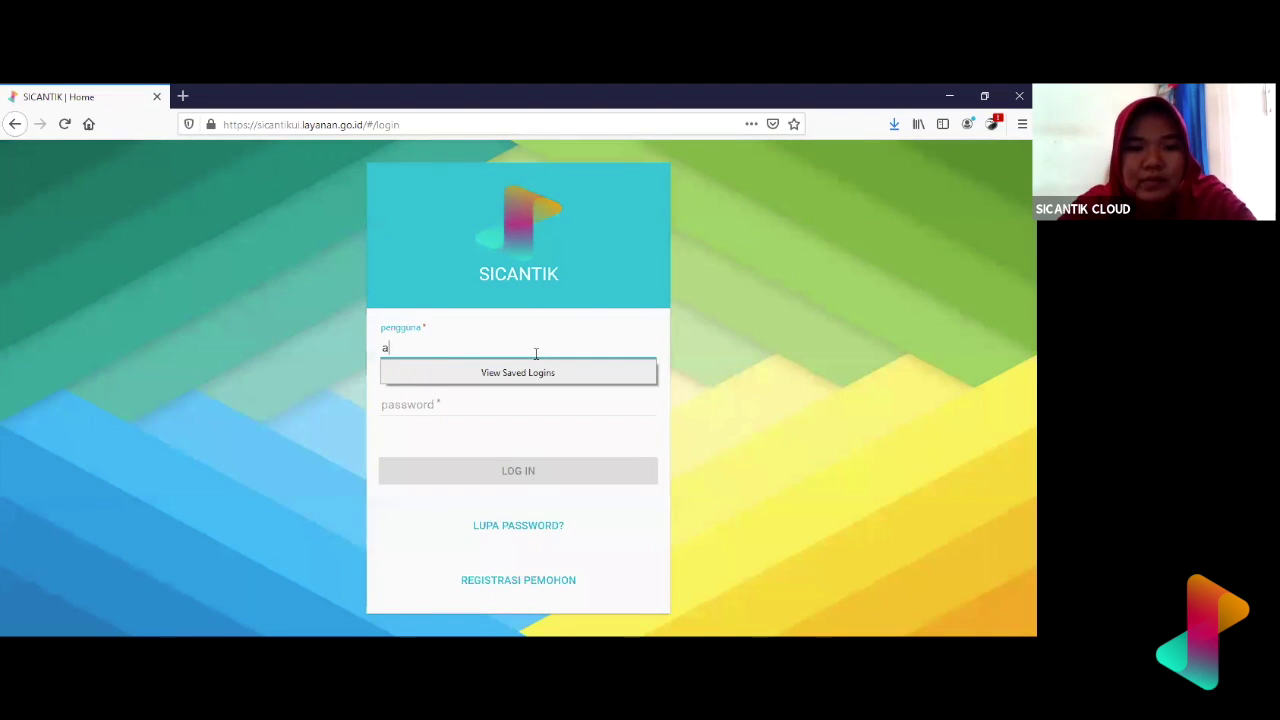
{"action": "key", "text": "BackSpace"}
{"action": "type", "text": "demo"}
{"action": "key", "text": "Tab"}
{"action": "type", "text": "•••••••••"}
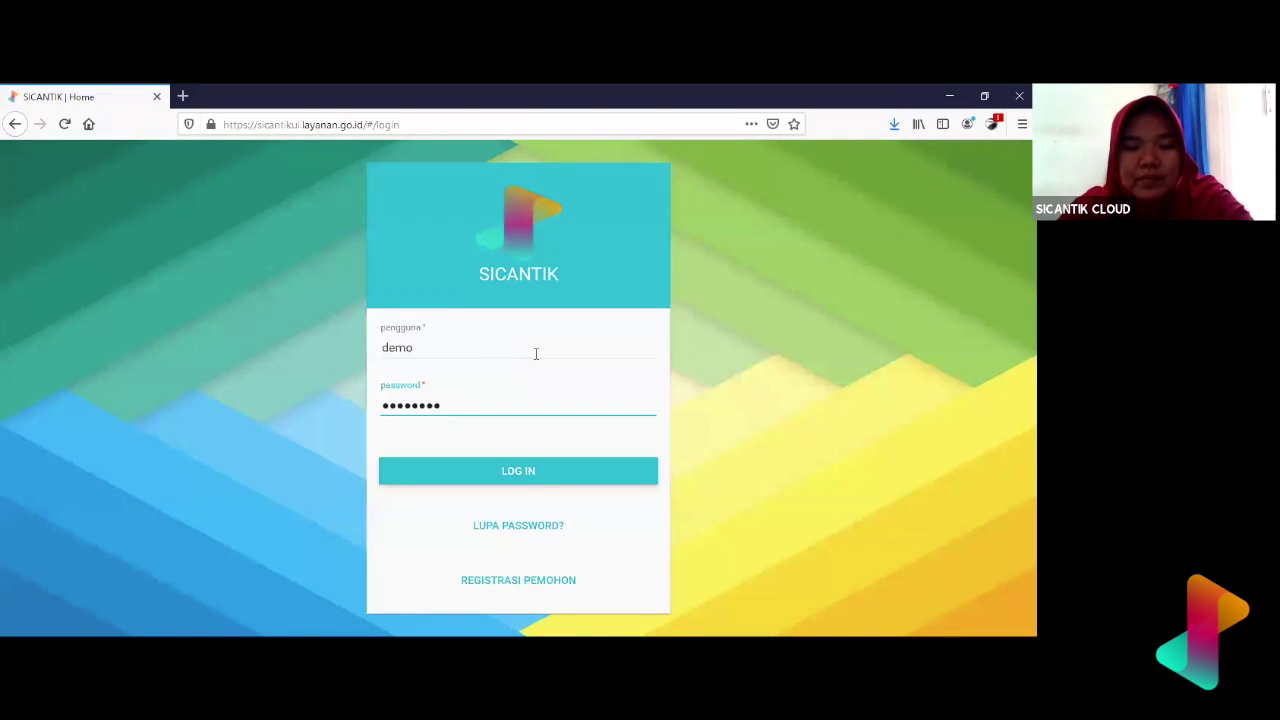
{"action": "key", "text": "BackSpace"}
{"action": "key", "text": "BackSpace"}
{"action": "key", "text": "BackSpace"}
{"action": "key", "text": "BackSpace"}
{"action": "key", "text": "BackSpace"}
{"action": "key", "text": "BackSpace"}
{"action": "key", "text": "BackSpace"}
{"action": "key", "text": "BackSpace"}
{"action": "type", "text": "••••••••"}
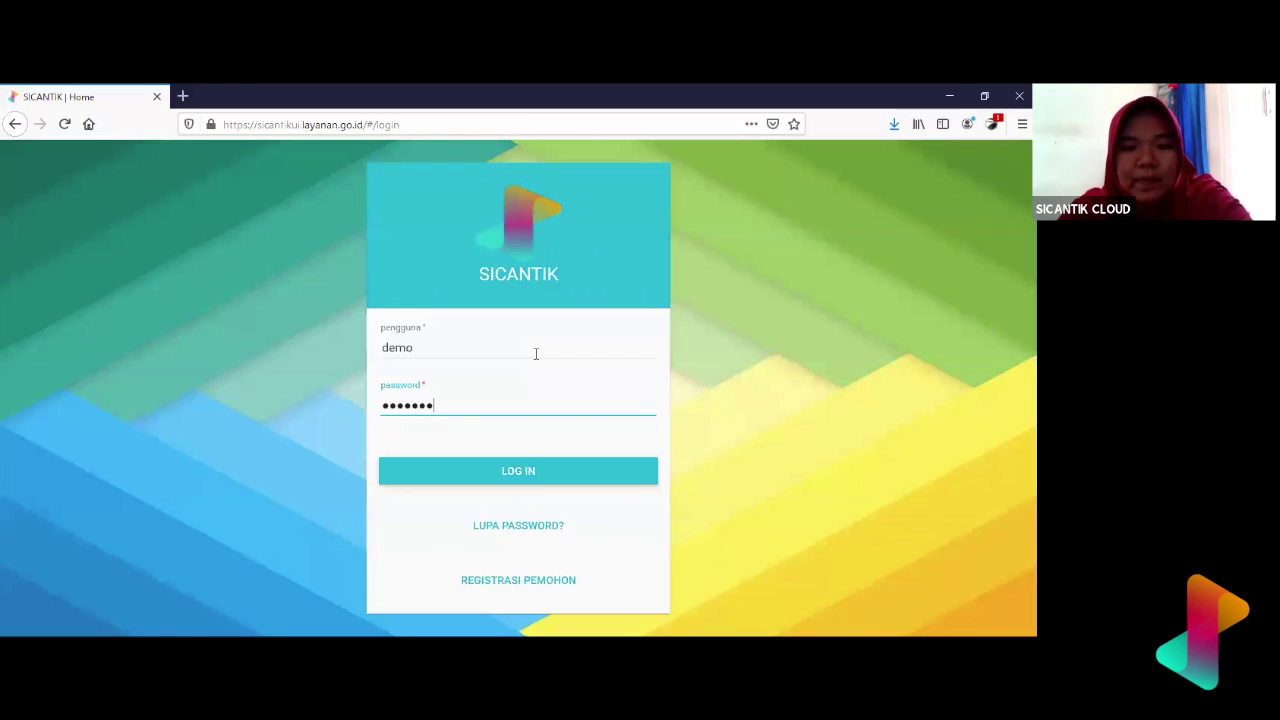
{"action": "key", "text": "Return"}
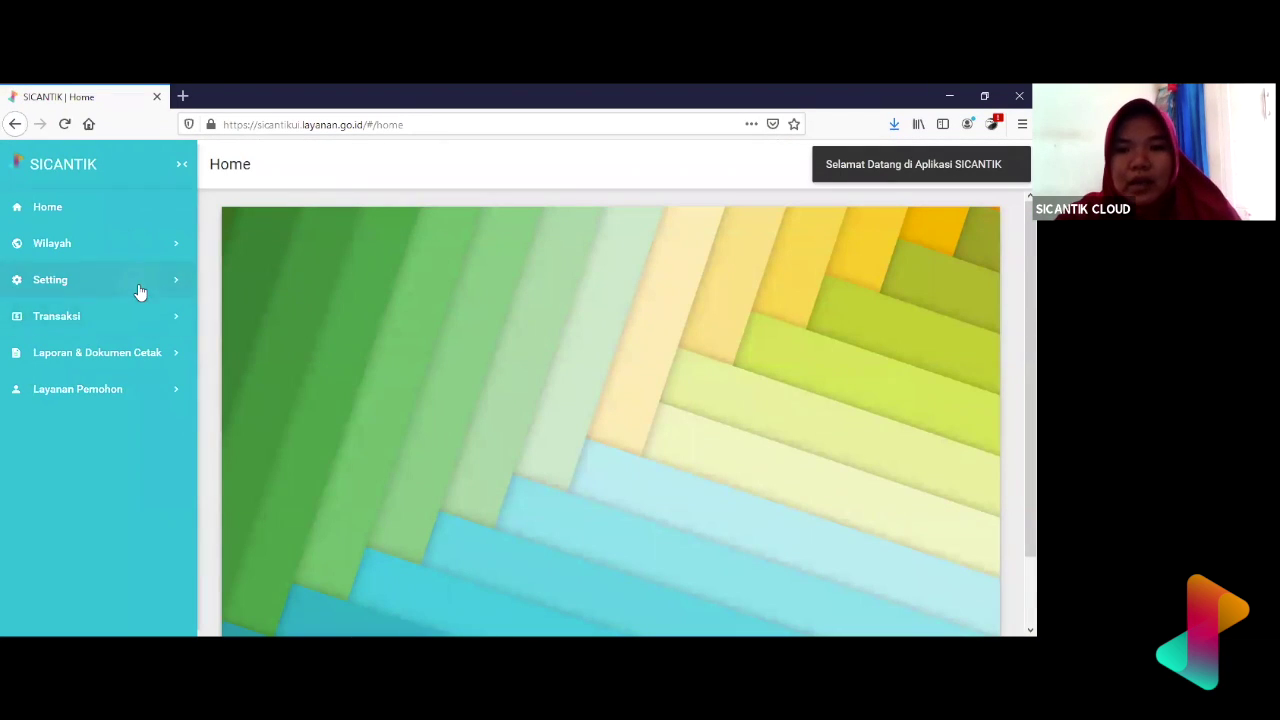
- Expand Setting > Authorisasi to review its pages, including Pengguna, then collapse it
{"action": "left_click", "coordinate": [135, 282]}
{"action": "left_click", "coordinate": [129, 362]}
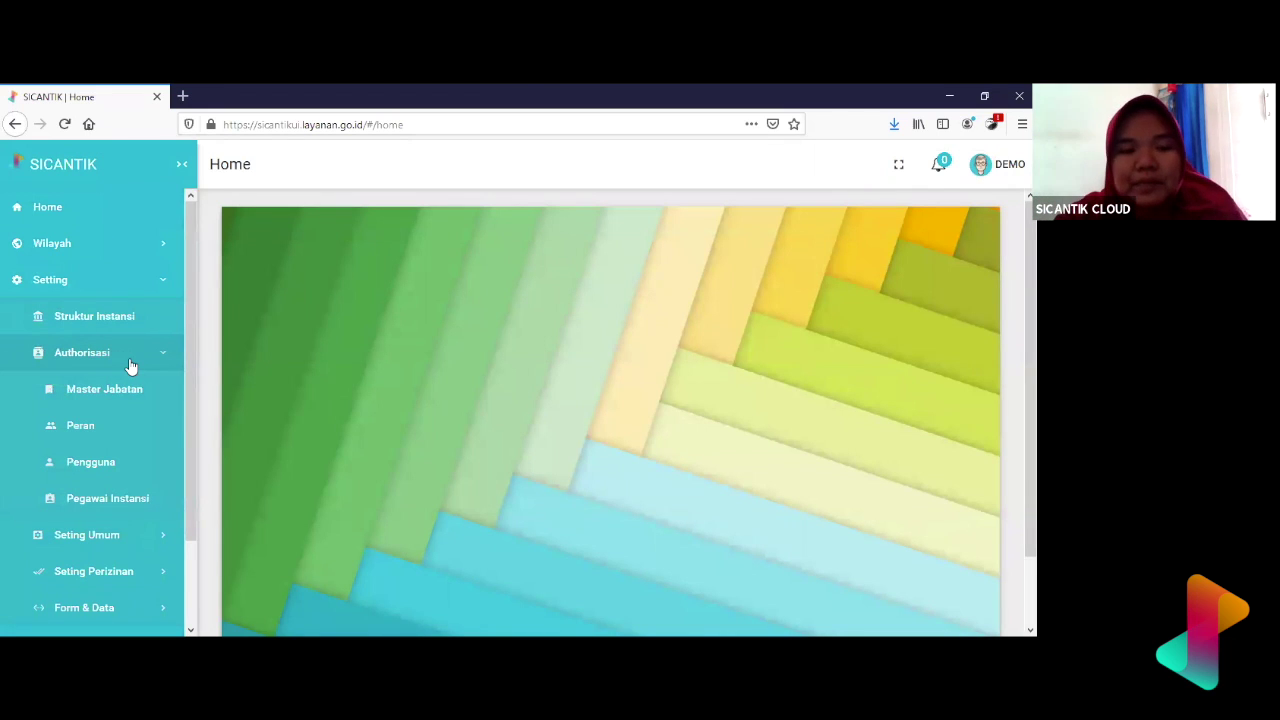
{"action": "scroll", "coordinate": [83, 486], "scroll_direction": "down", "scroll_amount": 2}
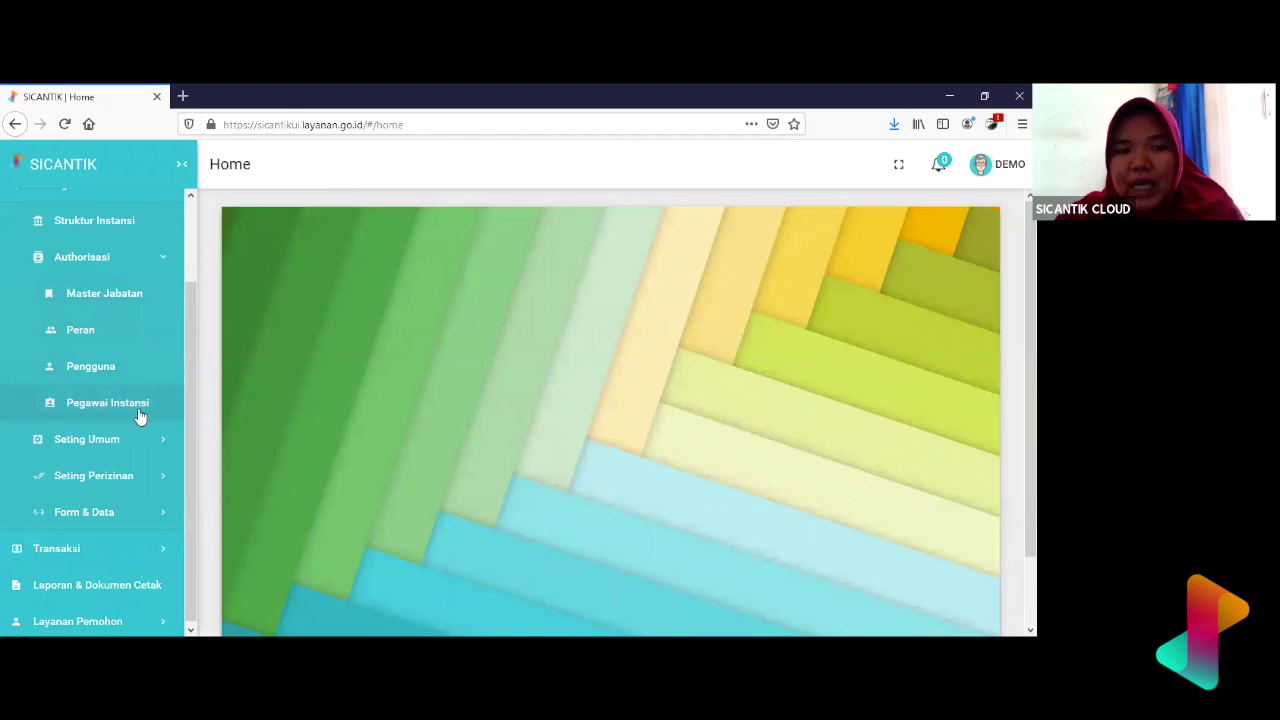
{"action": "left_click", "coordinate": [157, 259]}
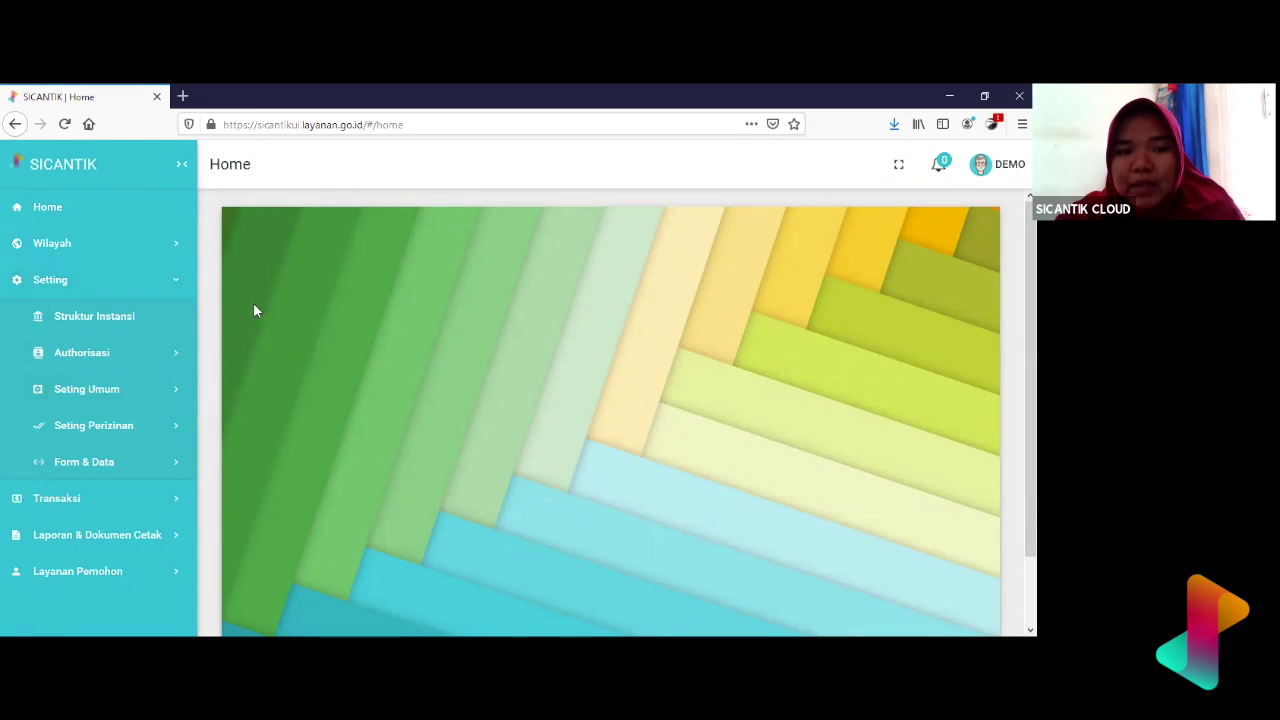
- Go to the Kalender page under Setting > Seting Umum
{"action": "left_click", "coordinate": [157, 279]}
{"action": "left_click", "coordinate": [157, 279]}
{"action": "left_click", "coordinate": [167, 389]}
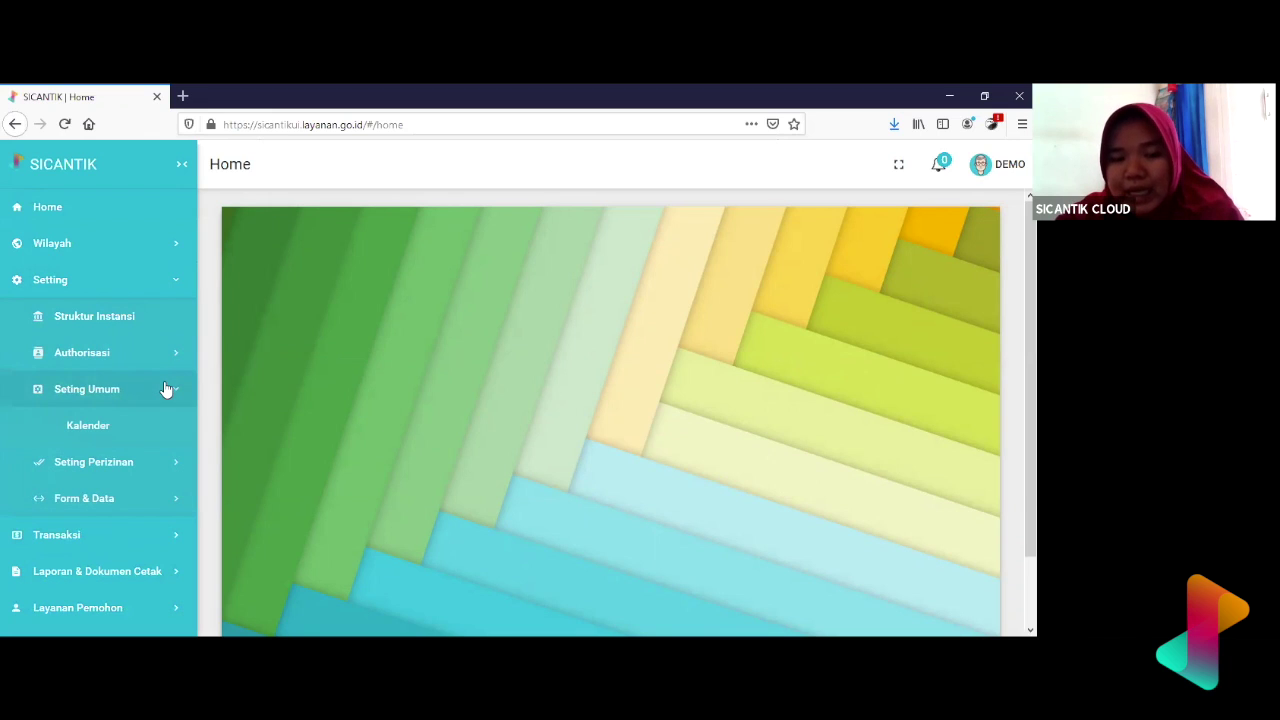
{"action": "left_click", "coordinate": [110, 425]}
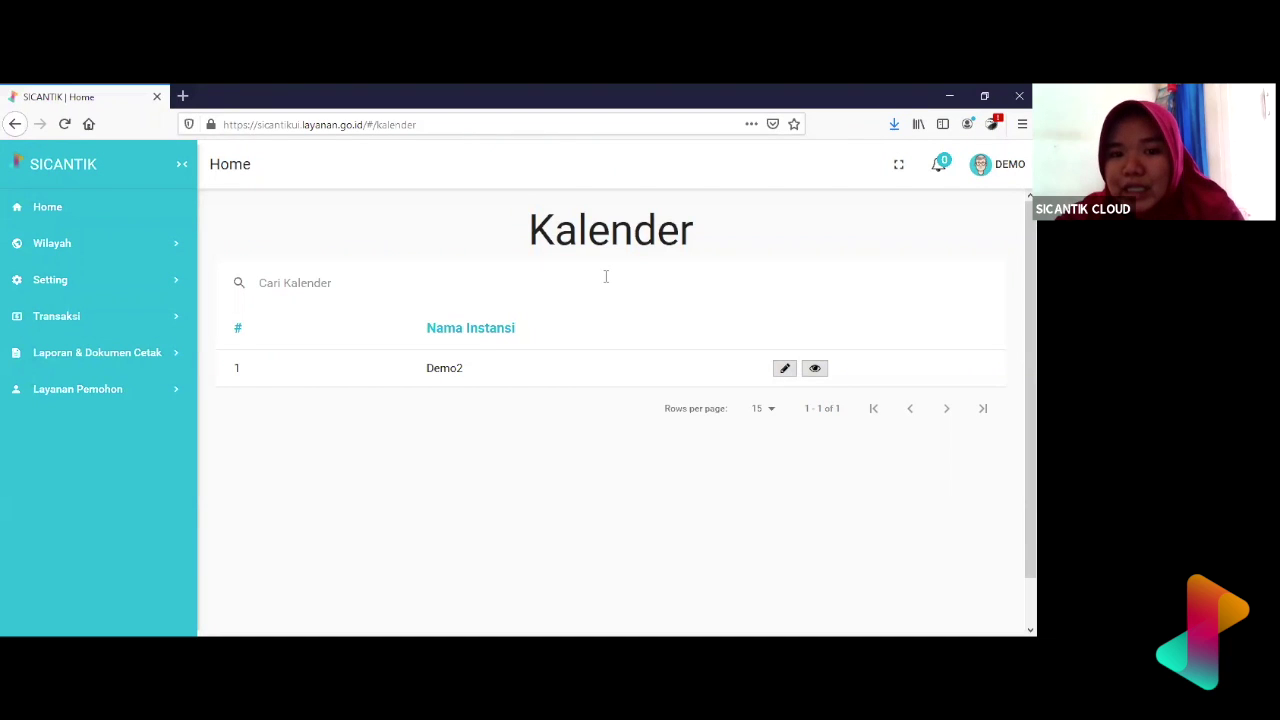
- Expand Setting > Seting Umum in the sidebar beside the Kalender list
{"action": "scroll", "coordinate": [766, 323], "scroll_direction": "down", "scroll_amount": 1}
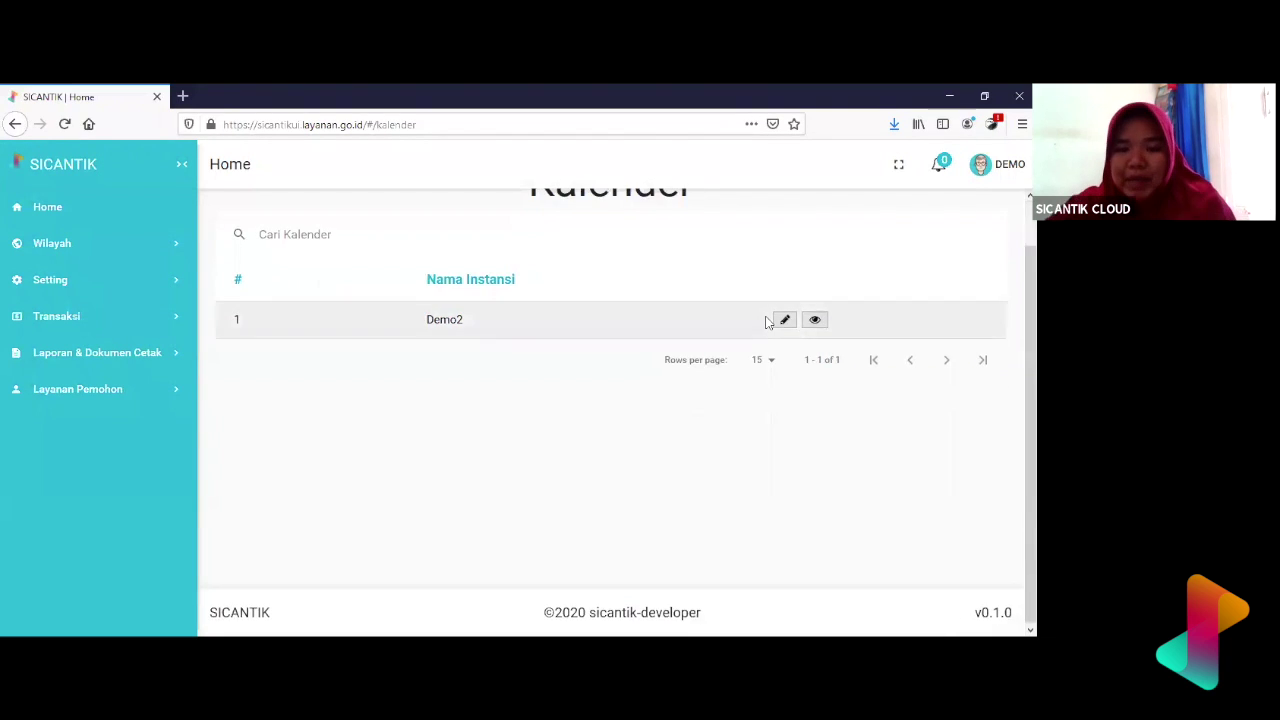
{"action": "scroll", "coordinate": [766, 323], "scroll_direction": "up", "scroll_amount": 1}
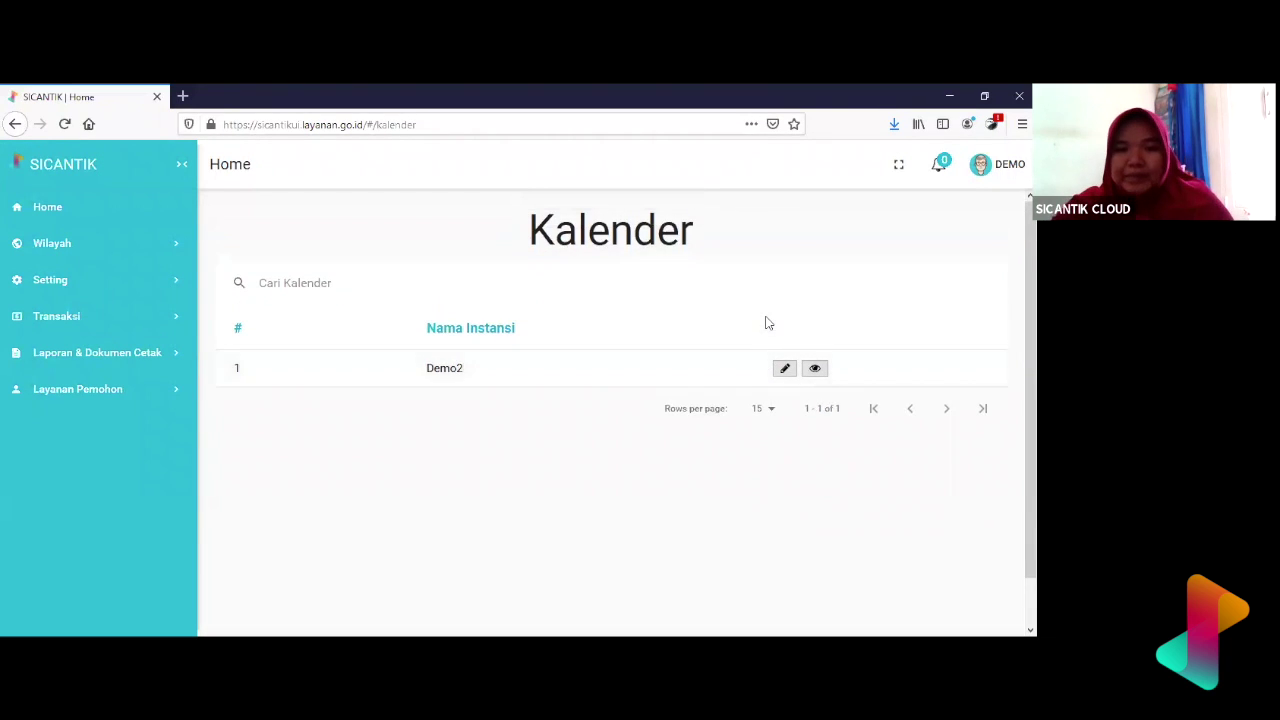
{"action": "left_click", "coordinate": [149, 296]}
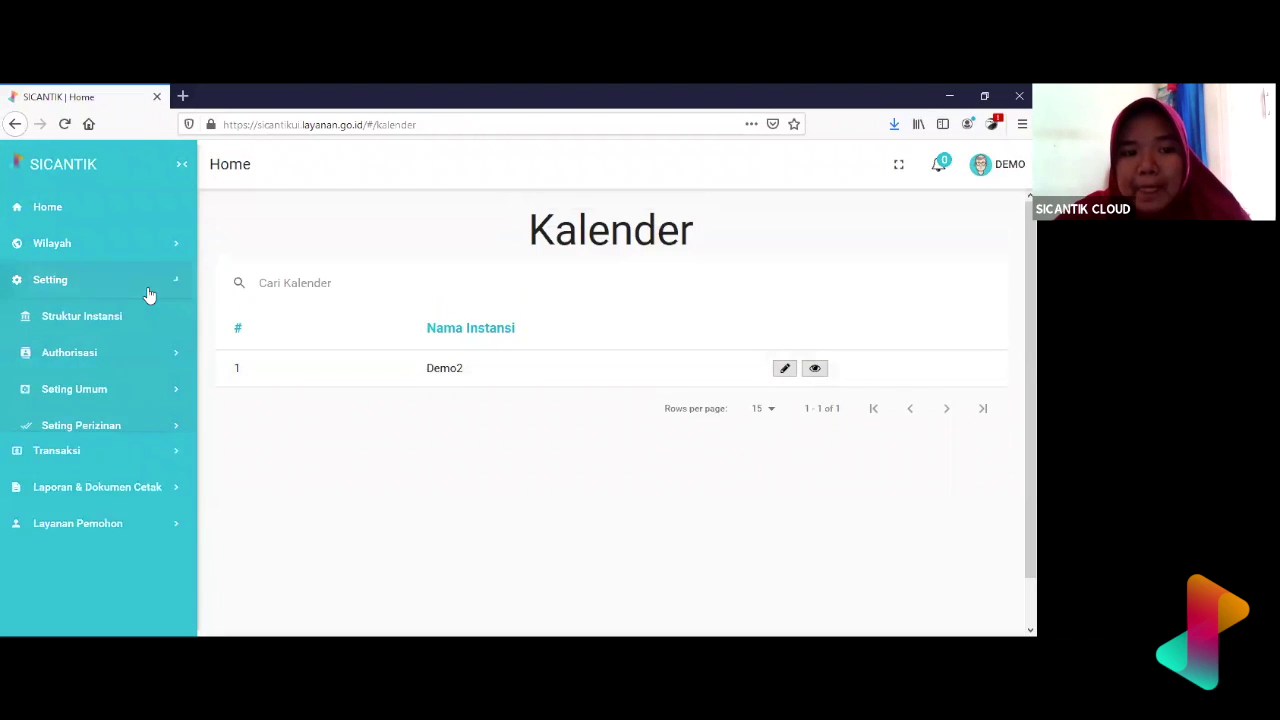
{"action": "left_click", "coordinate": [128, 390]}
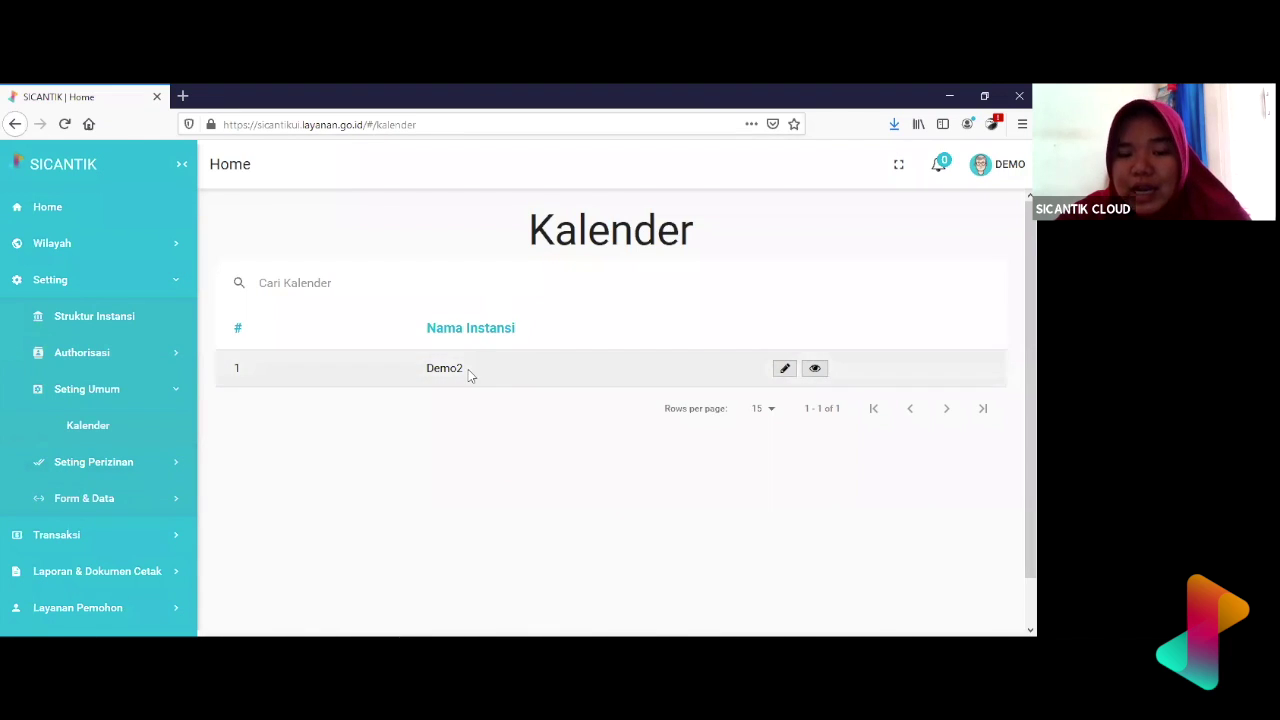
- Edit the Demo2 calendar from the Kalender table
{"action": "triple_click", "coordinate": [410, 372]}
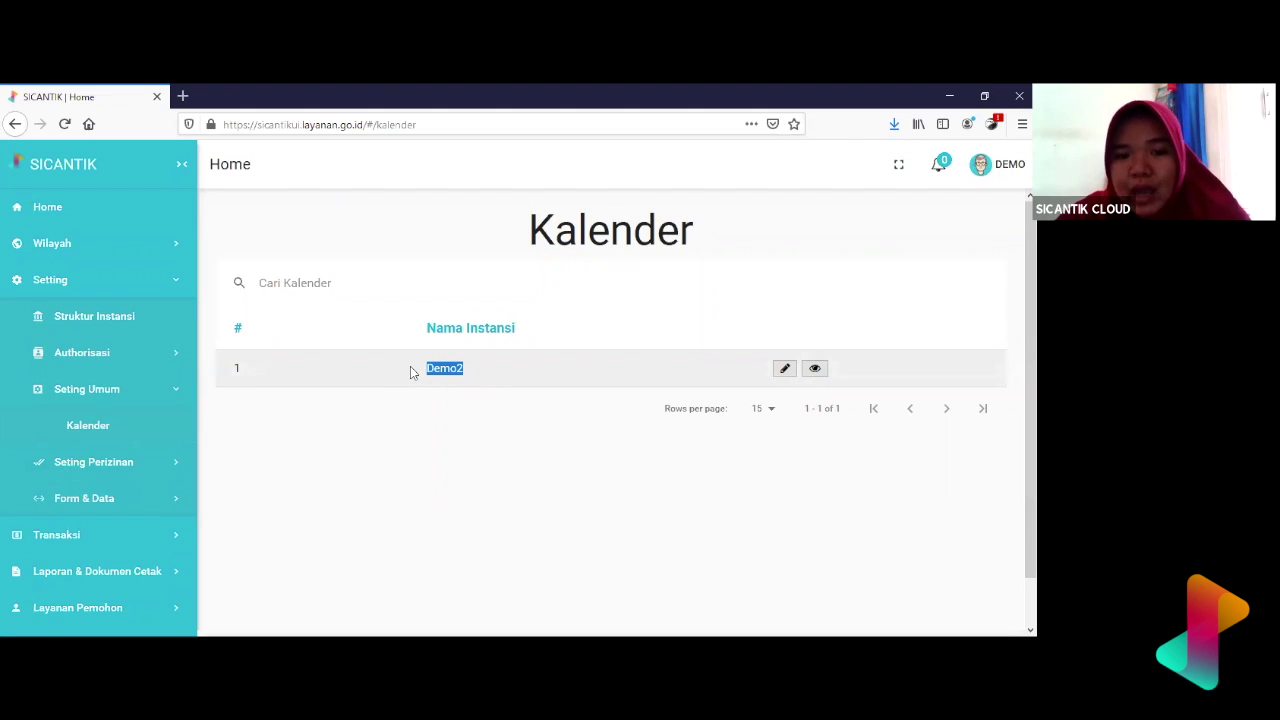
{"action": "left_click", "coordinate": [476, 376]}
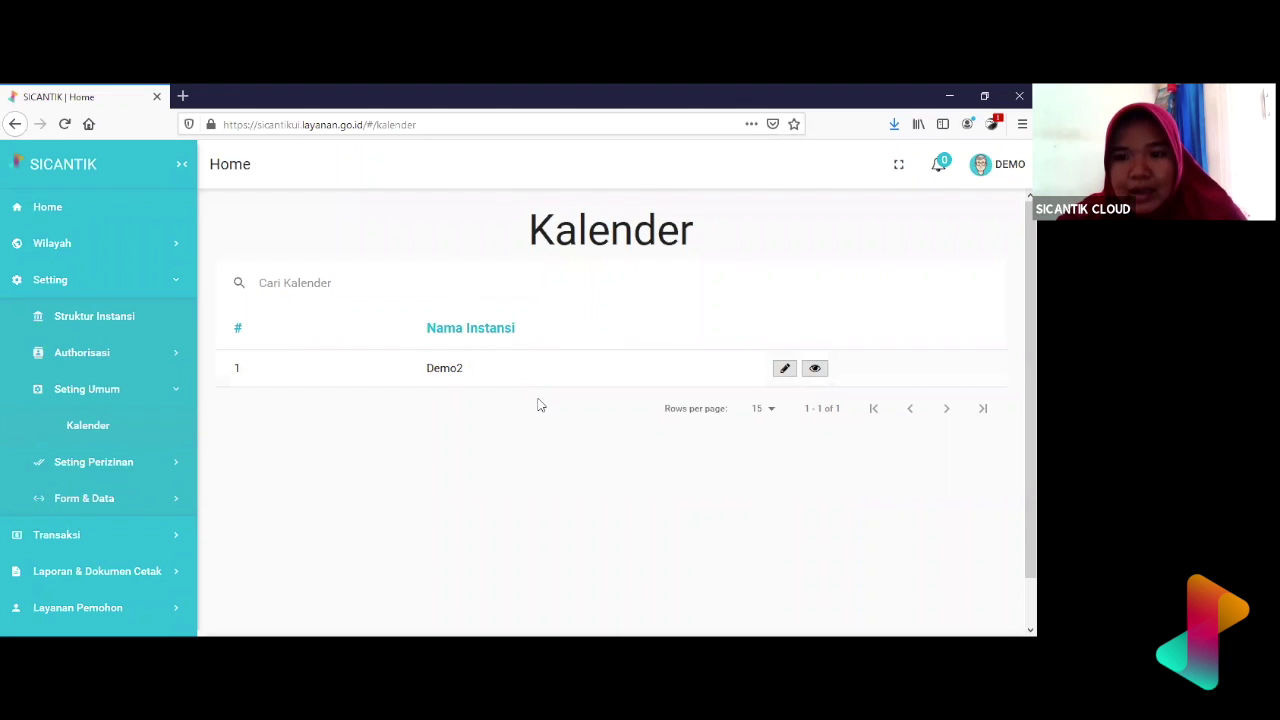
{"action": "scroll", "coordinate": [538, 404], "scroll_direction": "down", "scroll_amount": 2}
{"action": "scroll", "coordinate": [538, 404], "scroll_direction": "up", "scroll_amount": 2}
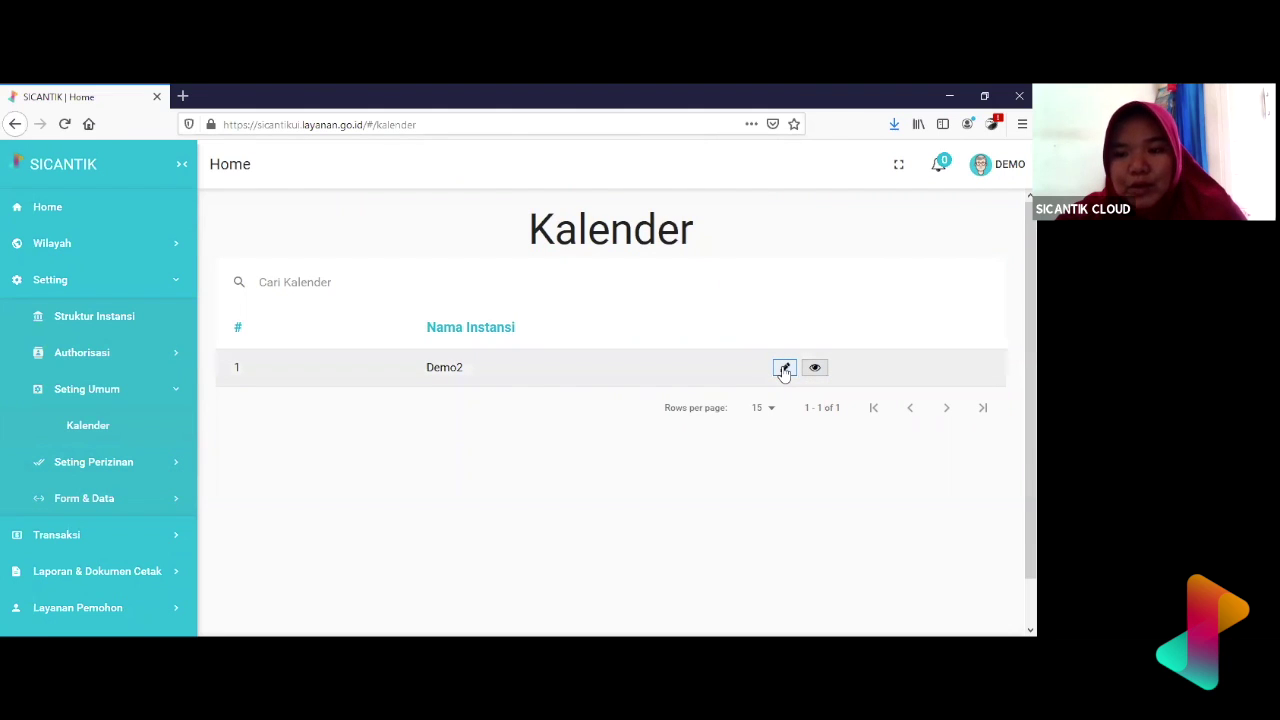
{"action": "left_click", "coordinate": [784, 368]}
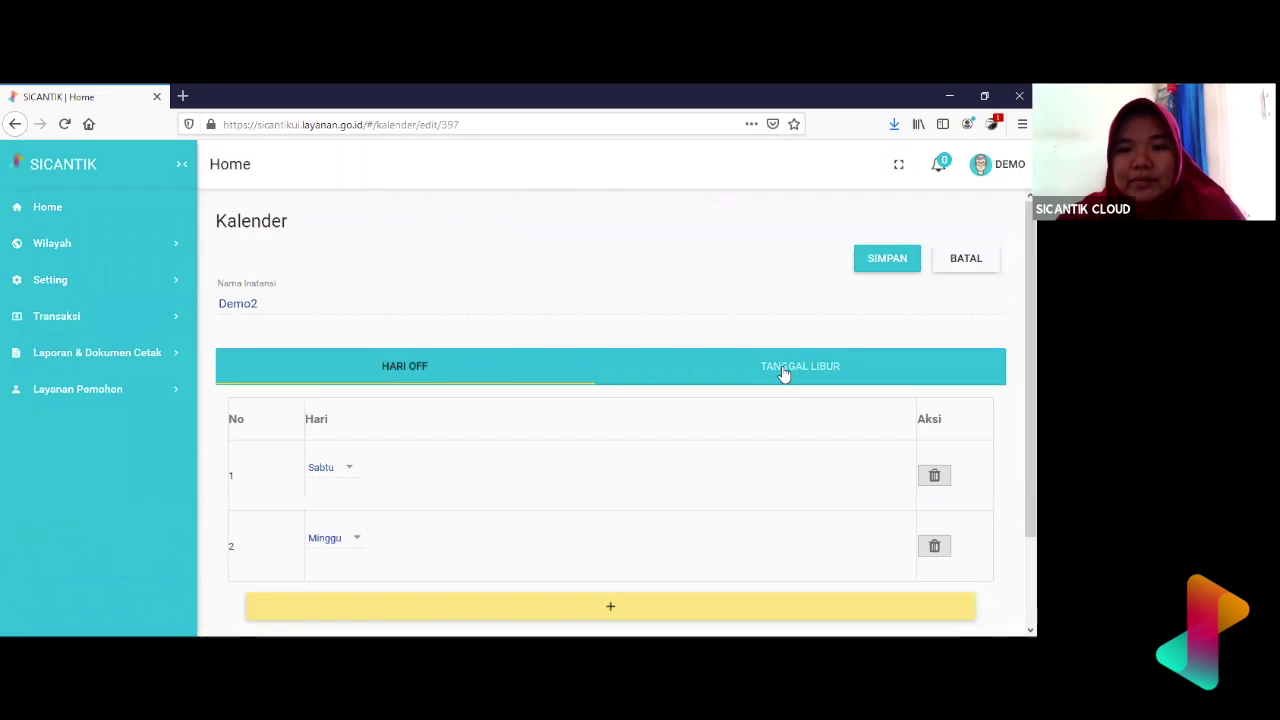
- Collapse the side navigation to a narrow strip and return to Demo2's Hari Off days, Sabtu and Minggu
{"action": "scroll", "coordinate": [603, 514], "scroll_direction": "down", "scroll_amount": 2}
{"action": "scroll", "coordinate": [603, 514], "scroll_direction": "up", "scroll_amount": 2}
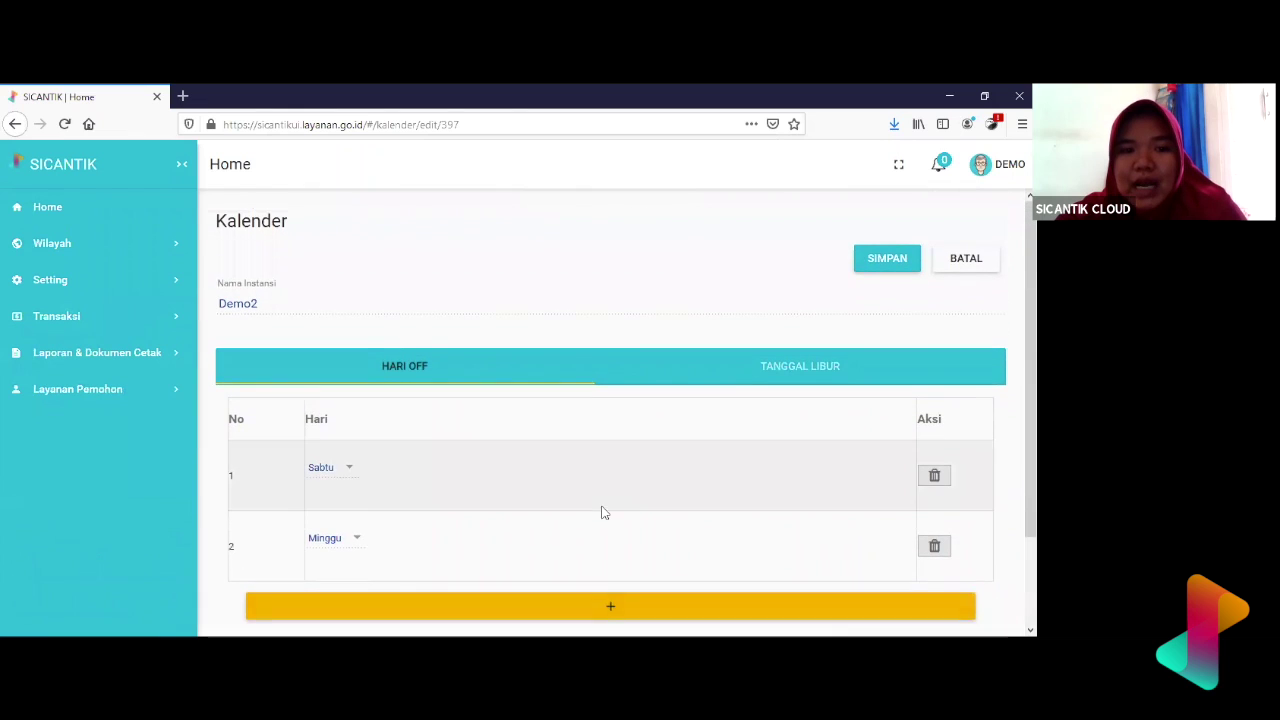
{"action": "left_click", "coordinate": [181, 164]}
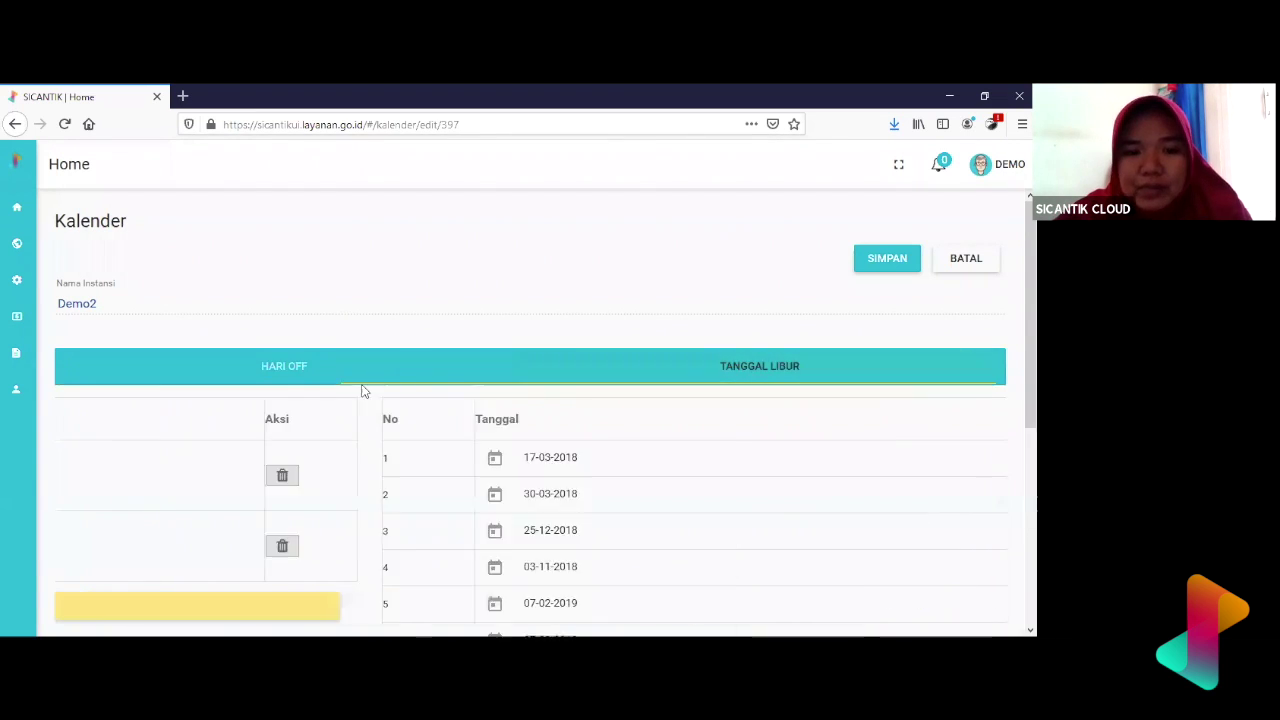
{"action": "left_click", "coordinate": [328, 374]}
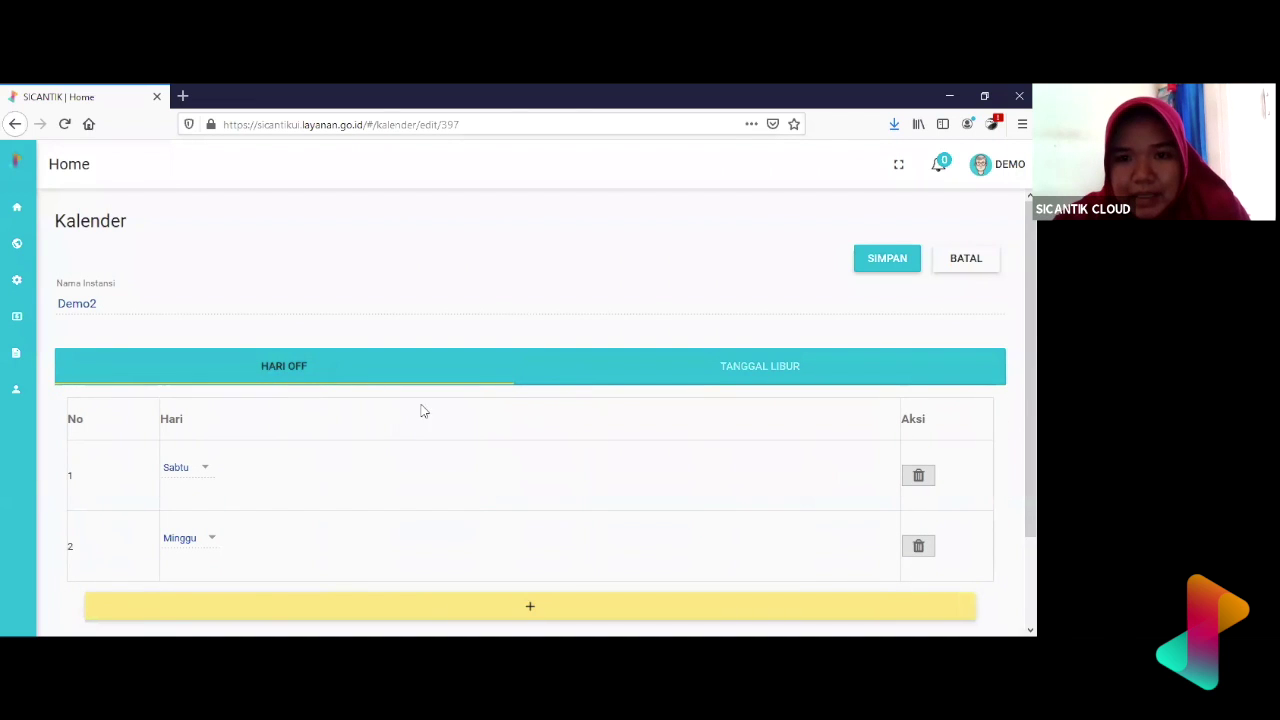
{"action": "scroll", "coordinate": [245, 480], "scroll_direction": "down", "scroll_amount": 1}
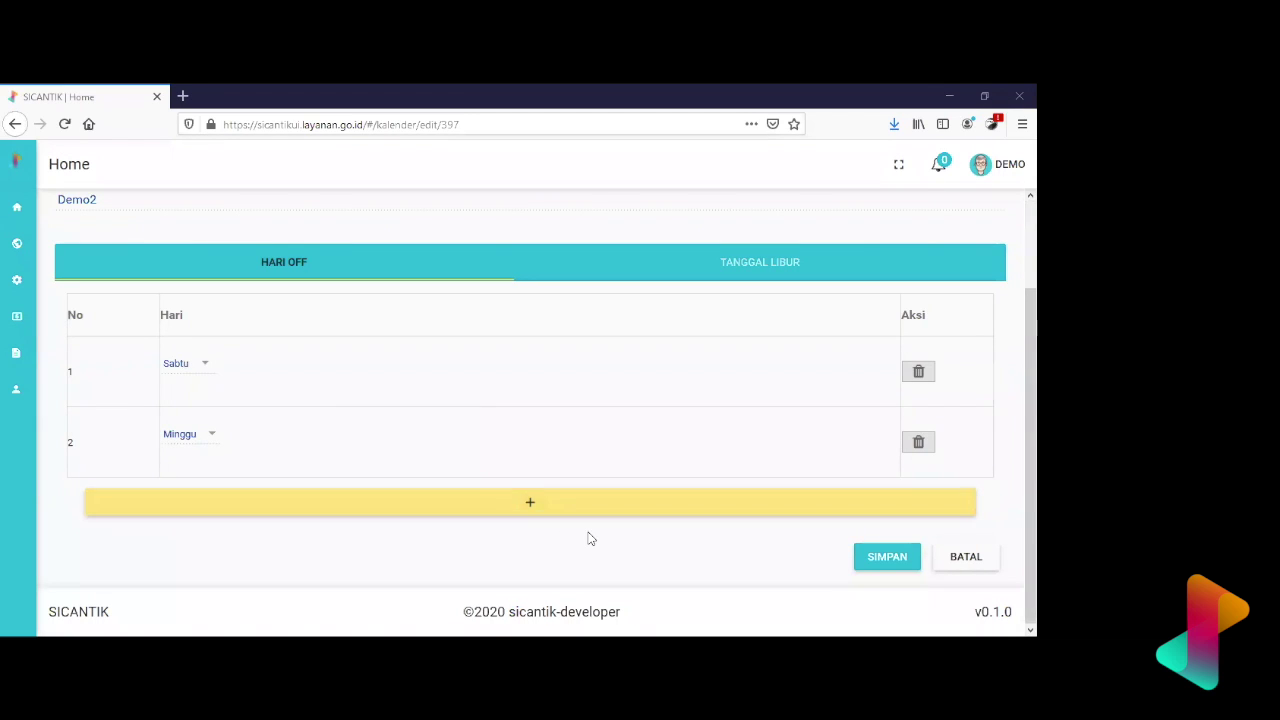
{"action": "scroll", "coordinate": [794, 394], "scroll_direction": "up", "scroll_amount": 2}
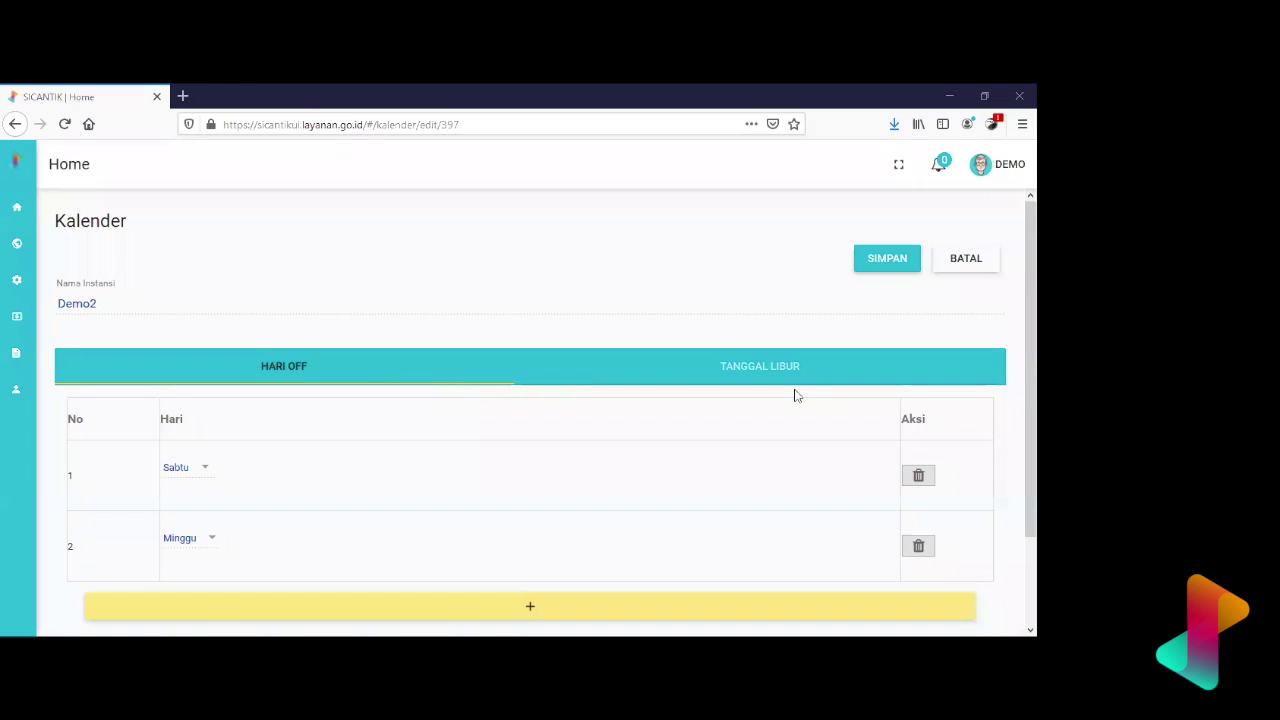
- Delete the Sabtu day-off row and re-add Sabtu as row 2 below Minggu
{"action": "left_click", "coordinate": [920, 478]}
{"action": "left_click", "coordinate": [644, 441]}
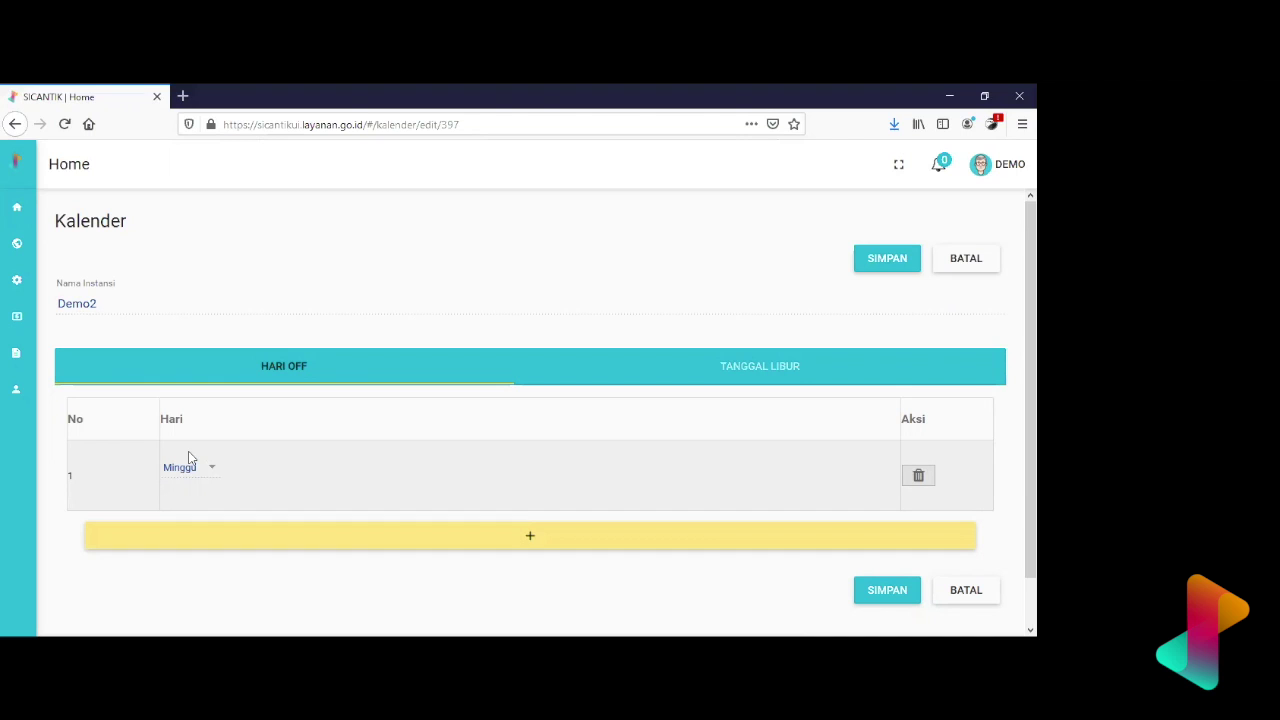
{"action": "left_click", "coordinate": [230, 545]}
{"action": "left_click", "coordinate": [196, 550]}
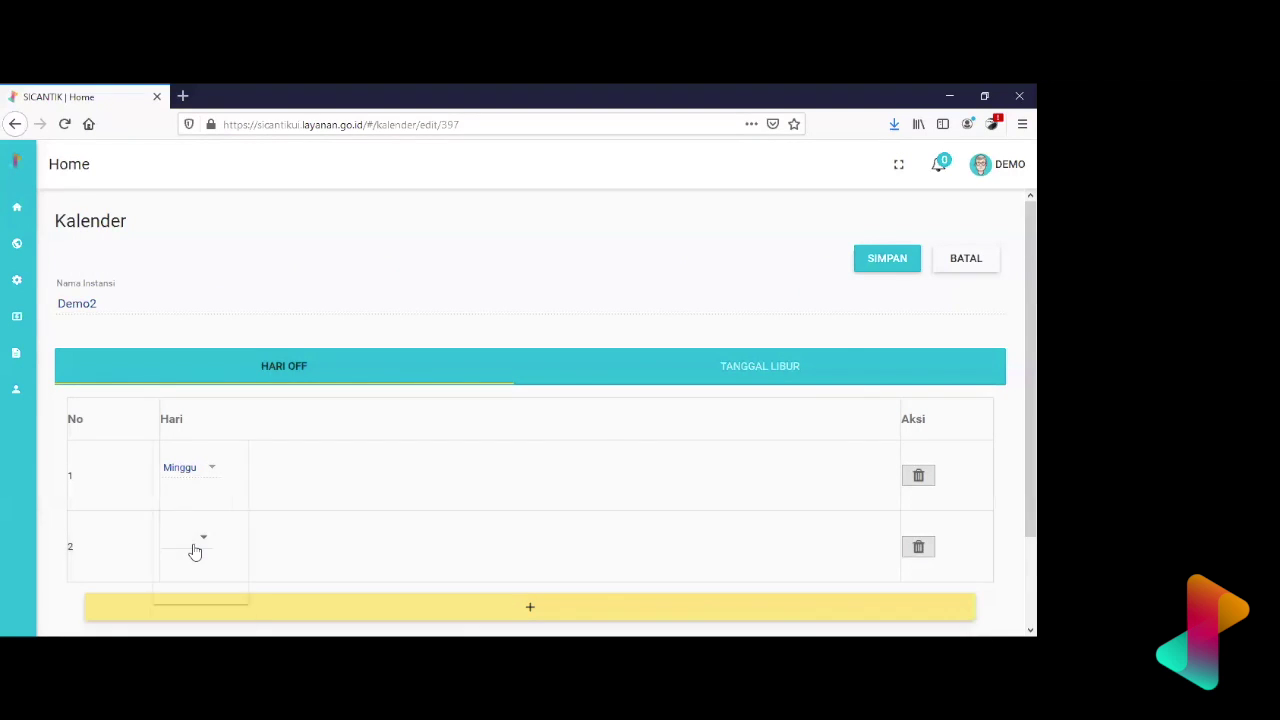
{"action": "scroll", "coordinate": [199, 573], "scroll_direction": "down", "scroll_amount": 2}
{"action": "left_click", "coordinate": [199, 573]}
{"action": "left_click", "coordinate": [753, 369]}
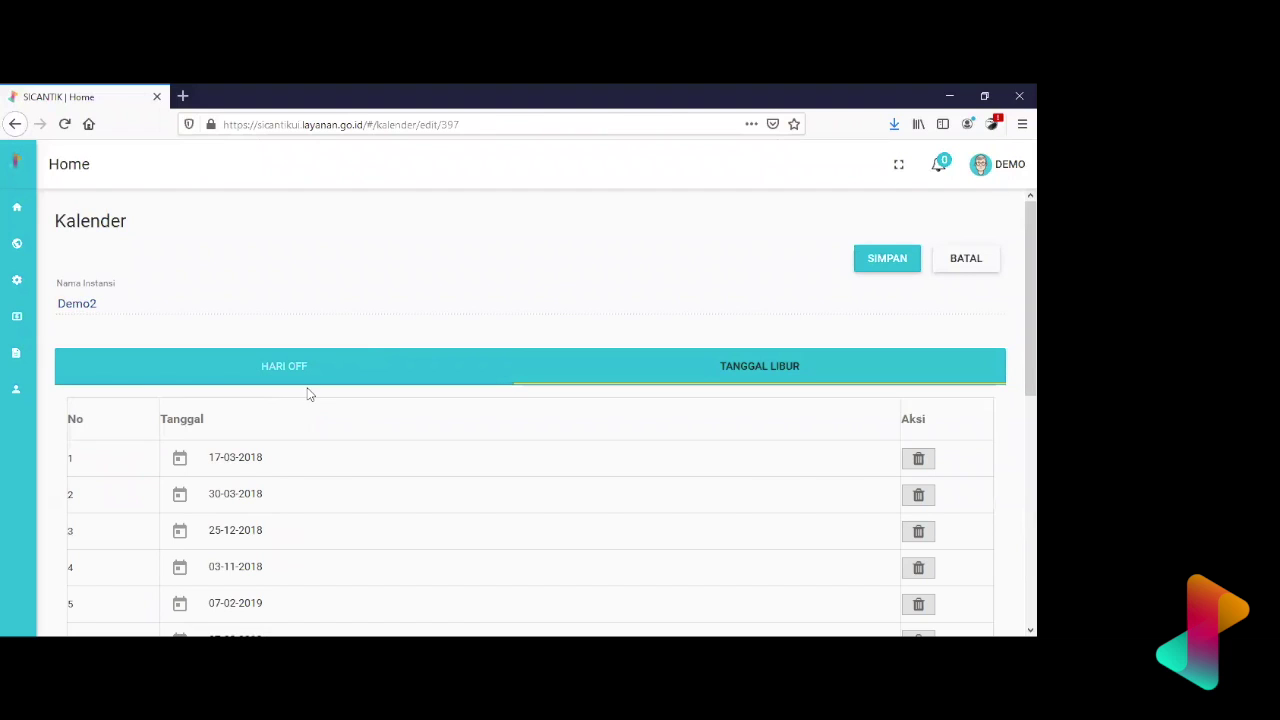
- Add an empty row 15 beneath 01-01-2020 in the Tanggal Libur holiday list
{"action": "scroll", "coordinate": [433, 523], "scroll_direction": "down", "scroll_amount": 2}
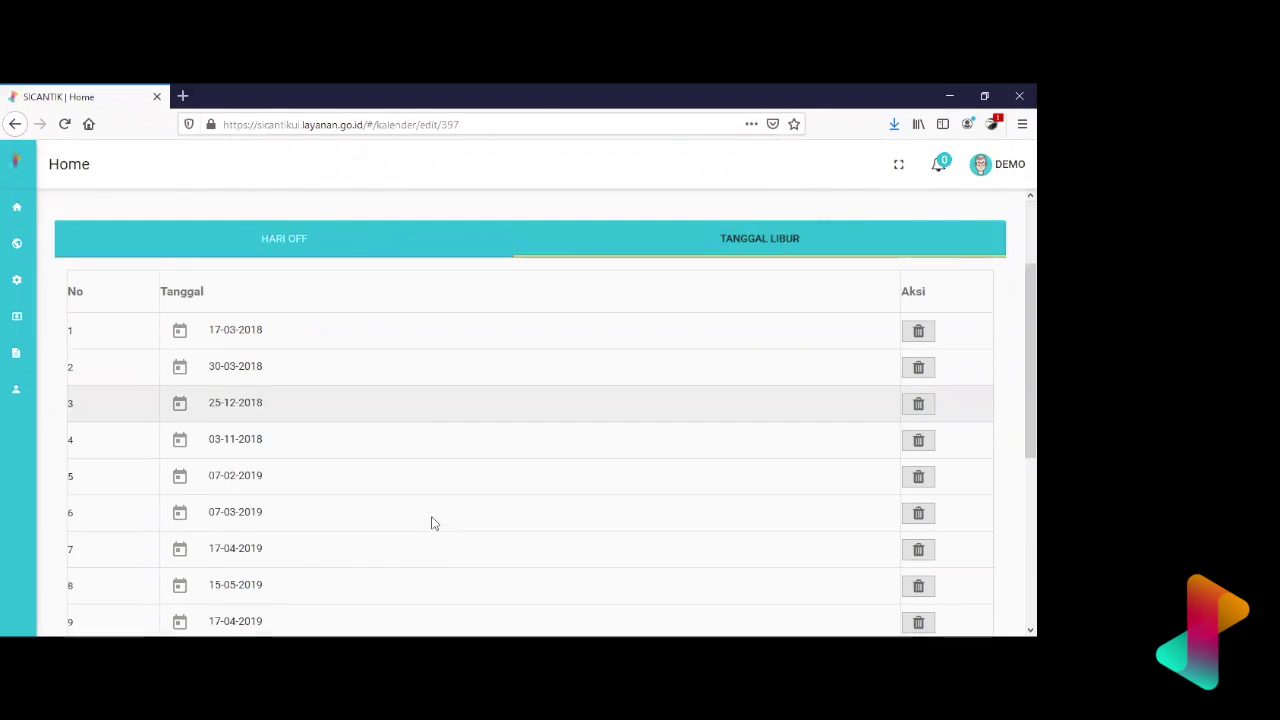
{"action": "scroll", "coordinate": [433, 523], "scroll_direction": "down", "scroll_amount": 5}
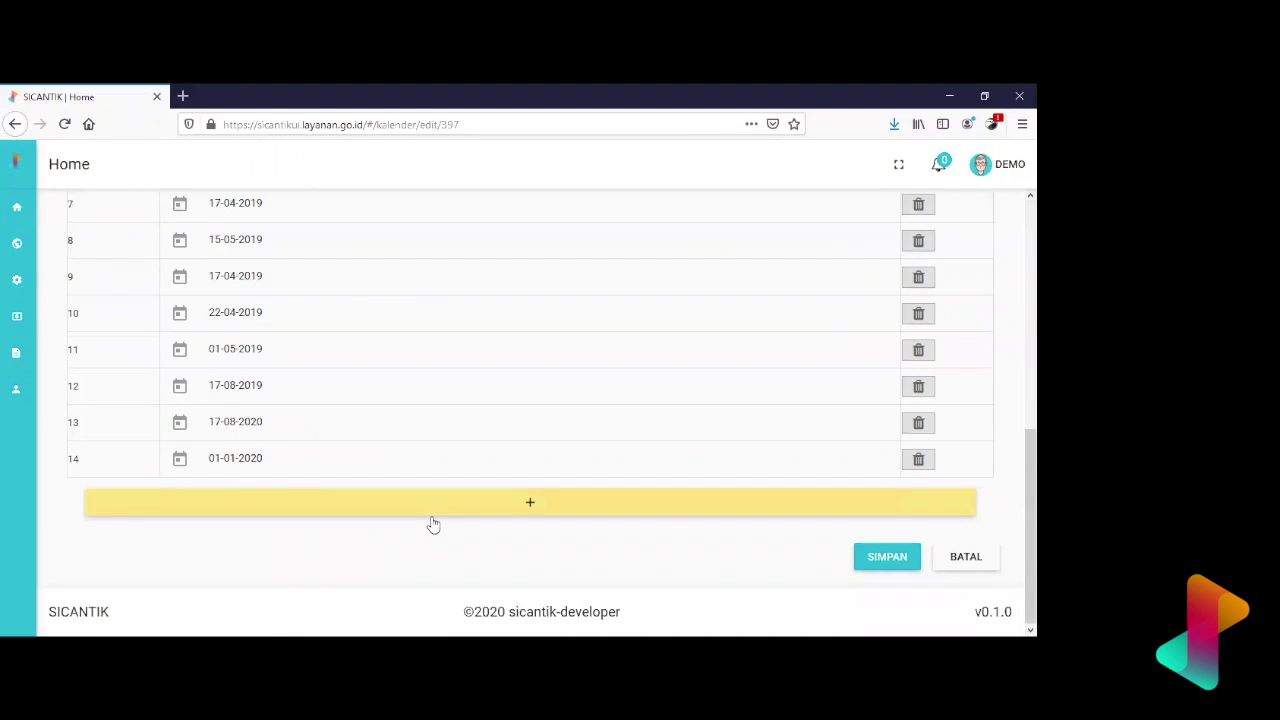
{"action": "scroll", "coordinate": [433, 523], "scroll_direction": "up", "scroll_amount": 7}
{"action": "scroll", "coordinate": [433, 523], "scroll_direction": "down", "scroll_amount": 2}
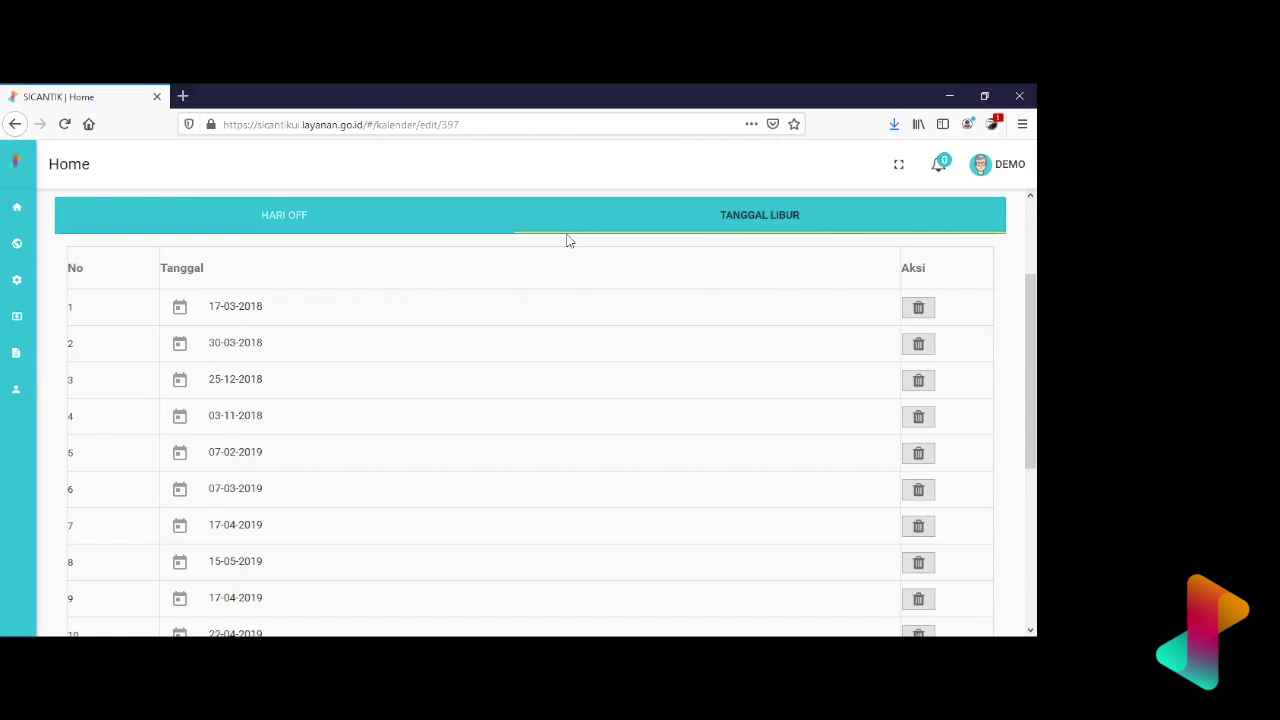
{"action": "scroll", "coordinate": [506, 580], "scroll_direction": "down", "scroll_amount": 3}
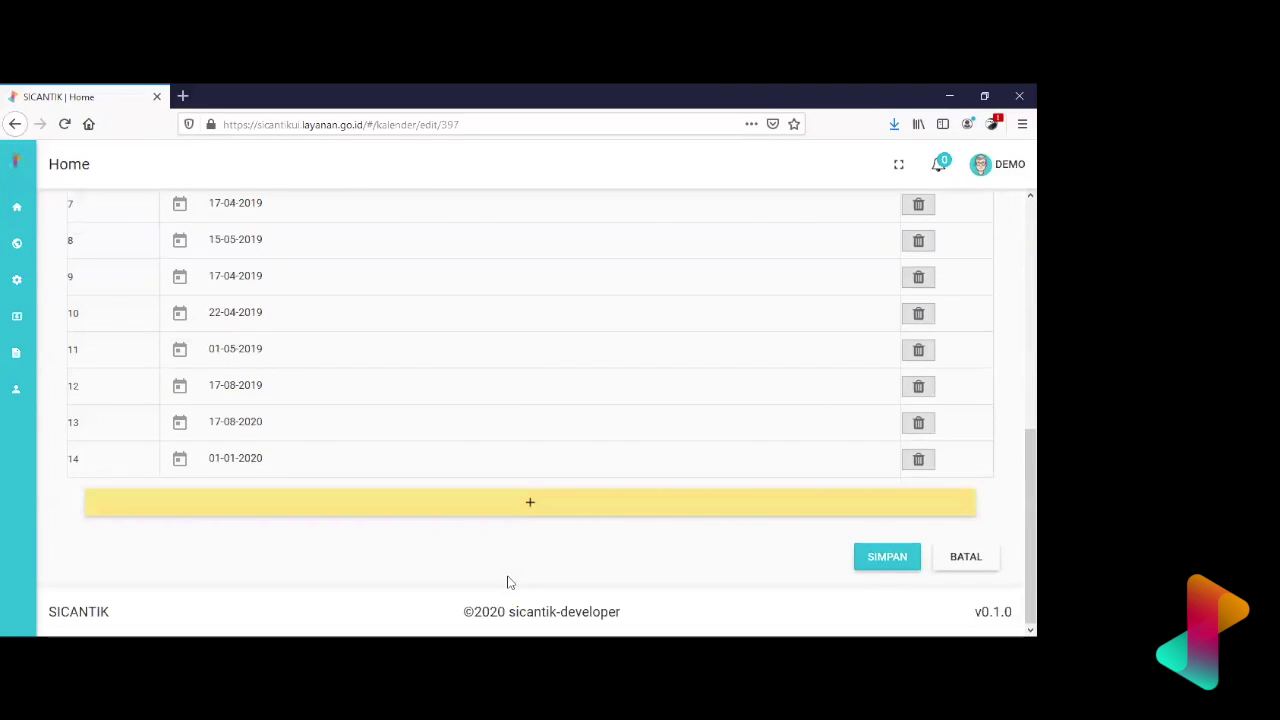
{"action": "left_click", "coordinate": [513, 502]}
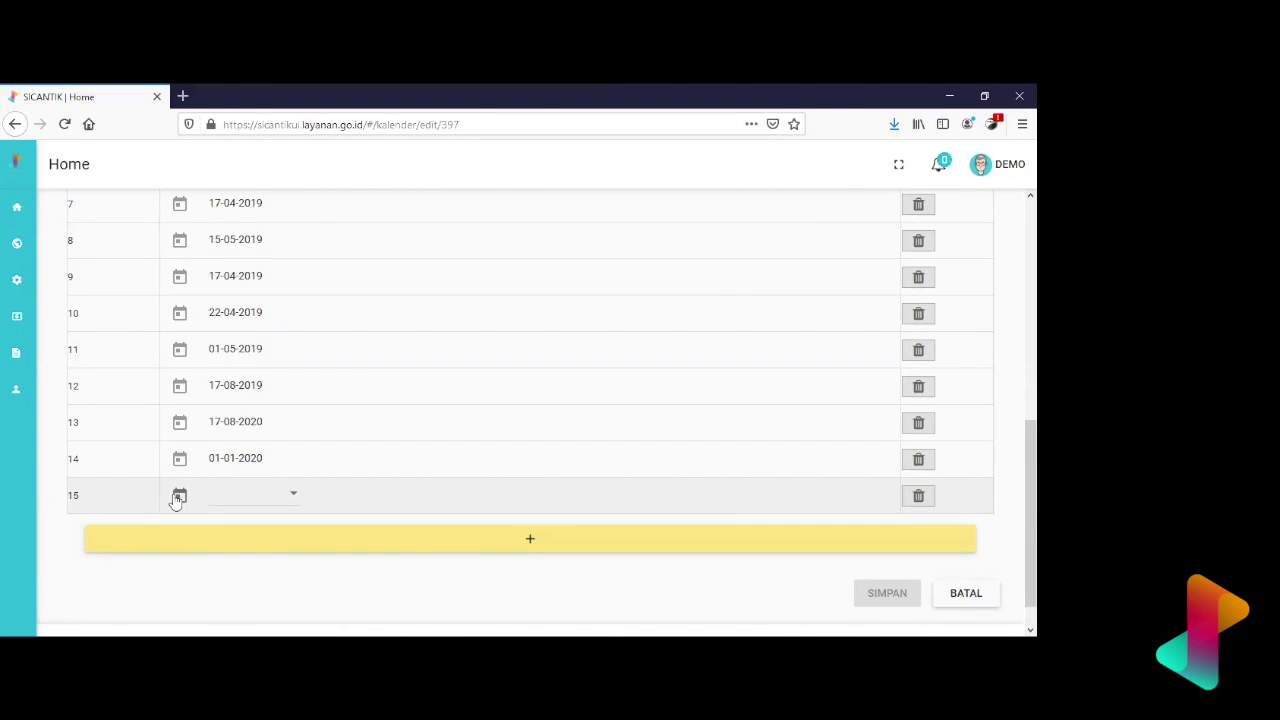
- Set holiday row 15's date to 10-04-2020 with the date picker
{"action": "left_click", "coordinate": [176, 500]}
{"action": "scroll", "coordinate": [337, 491], "scroll_direction": "up", "scroll_amount": 1}
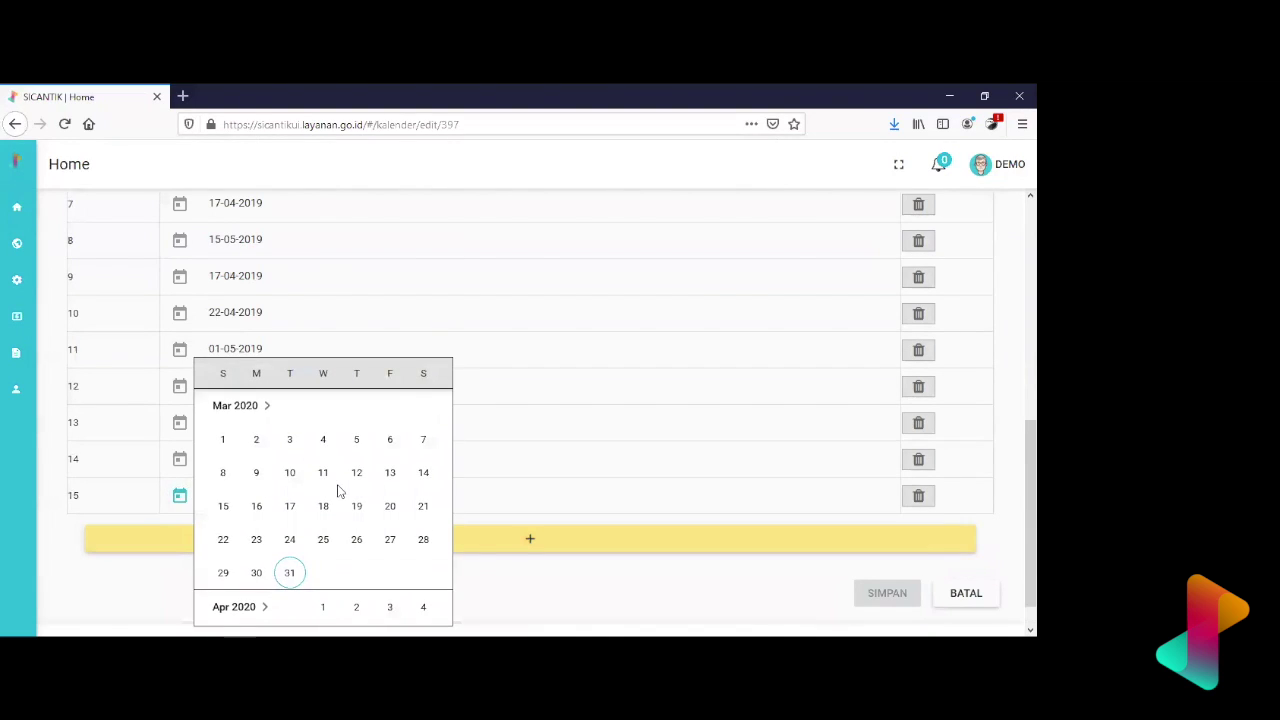
{"action": "scroll", "coordinate": [338, 490], "scroll_direction": "down", "scroll_amount": 1}
{"action": "scroll", "coordinate": [337, 491], "scroll_direction": "down", "scroll_amount": 2}
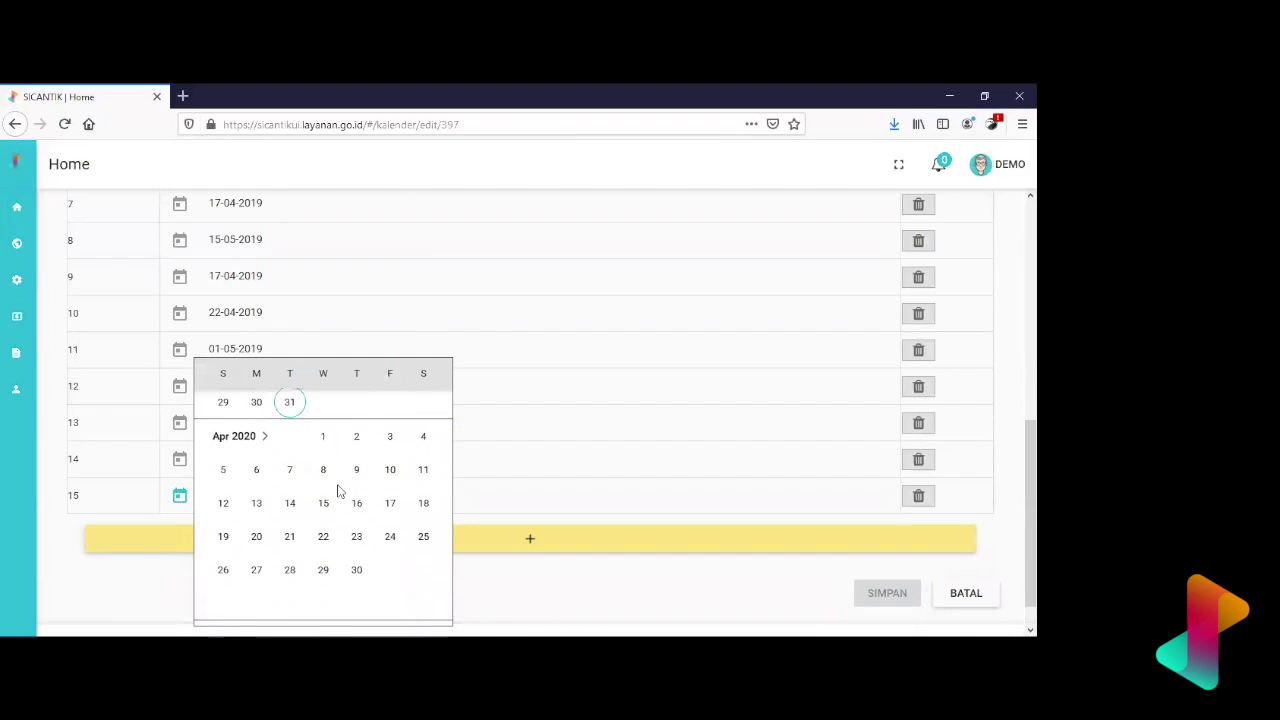
{"action": "left_click", "coordinate": [391, 457]}
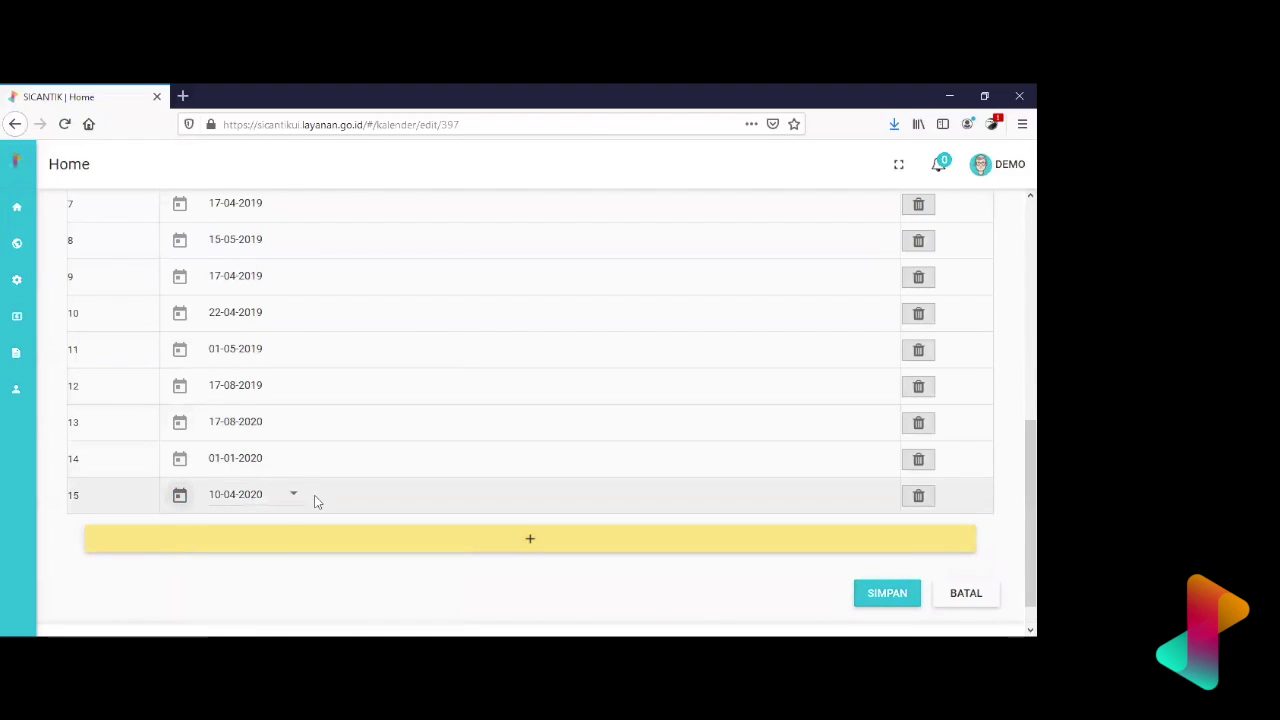
{"action": "scroll", "coordinate": [337, 503], "scroll_direction": "down", "scroll_amount": 1}
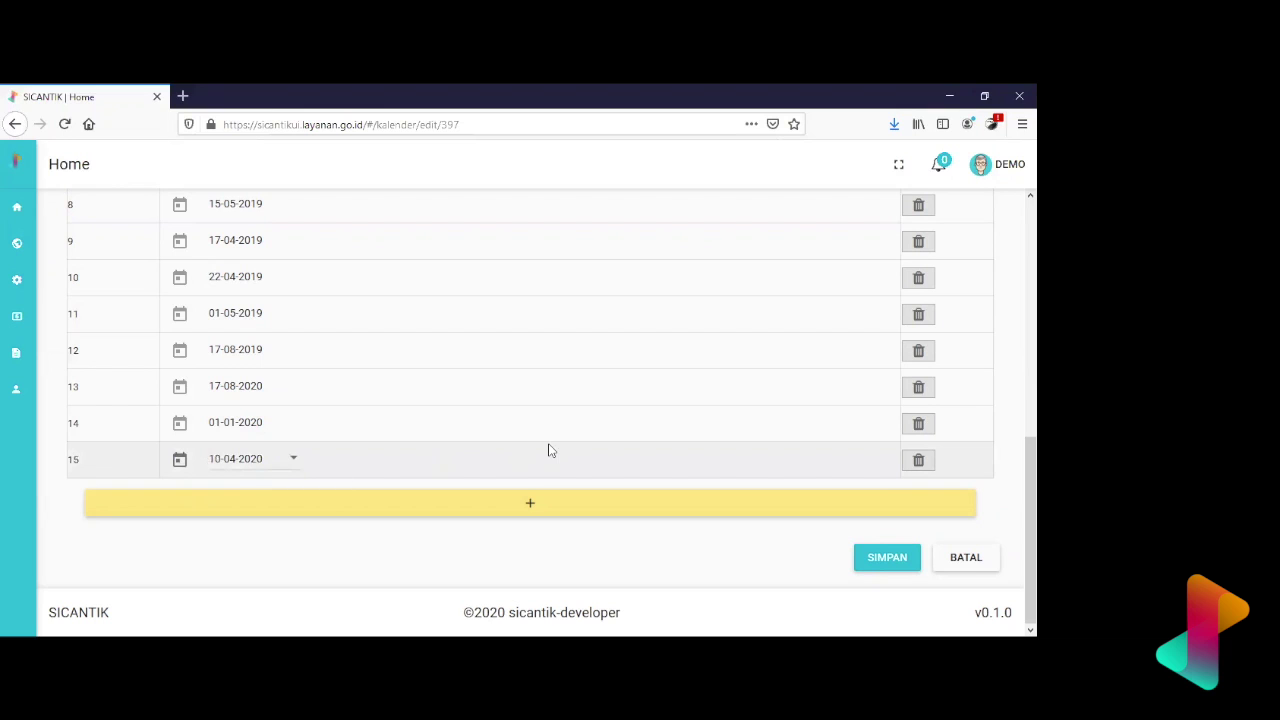
{"action": "scroll", "coordinate": [548, 450], "scroll_direction": "up", "scroll_amount": 6}
{"action": "scroll", "coordinate": [548, 450], "scroll_direction": "down", "scroll_amount": 6}
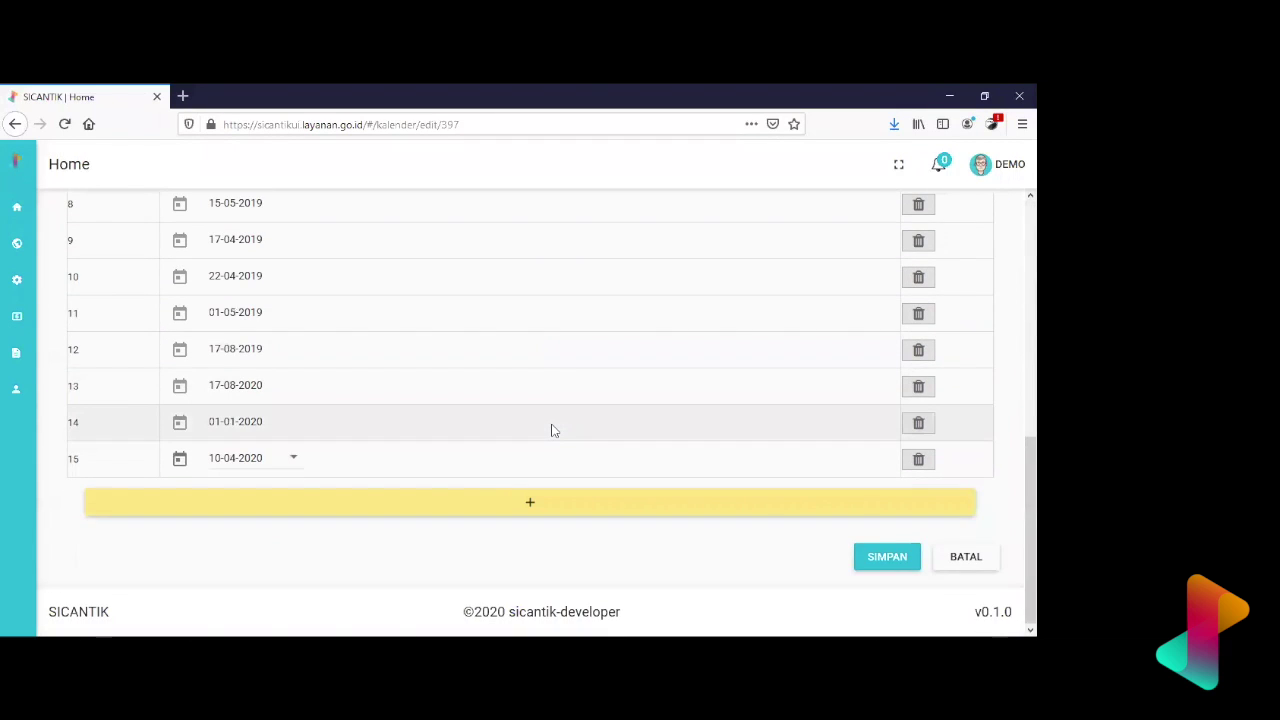
{"action": "scroll", "coordinate": [551, 430], "scroll_direction": "up", "scroll_amount": 6}
{"action": "scroll", "coordinate": [551, 430], "scroll_direction": "down", "scroll_amount": 6}
{"action": "scroll", "coordinate": [551, 430], "scroll_direction": "up", "scroll_amount": 6}
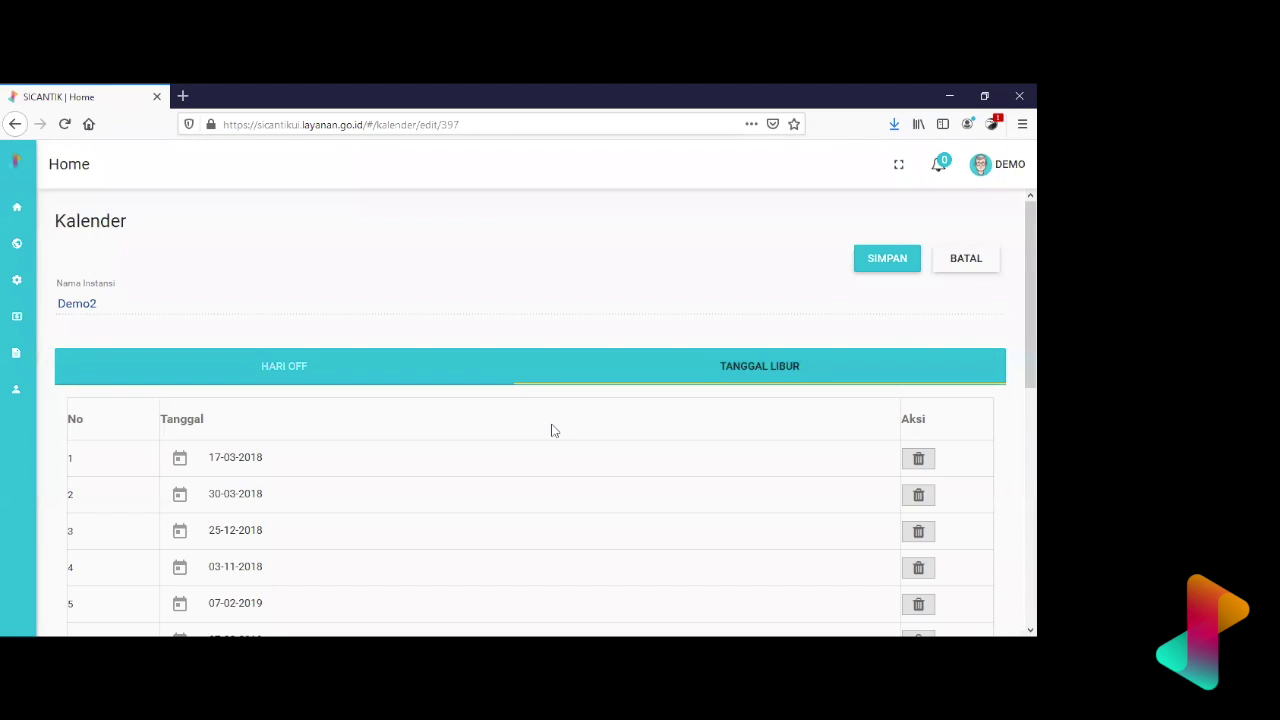
{"action": "scroll", "coordinate": [551, 430], "scroll_direction": "down", "scroll_amount": 5}
{"action": "scroll", "coordinate": [551, 430], "scroll_direction": "up", "scroll_amount": 5}
{"action": "scroll", "coordinate": [551, 430], "scroll_direction": "down", "scroll_amount": 4}
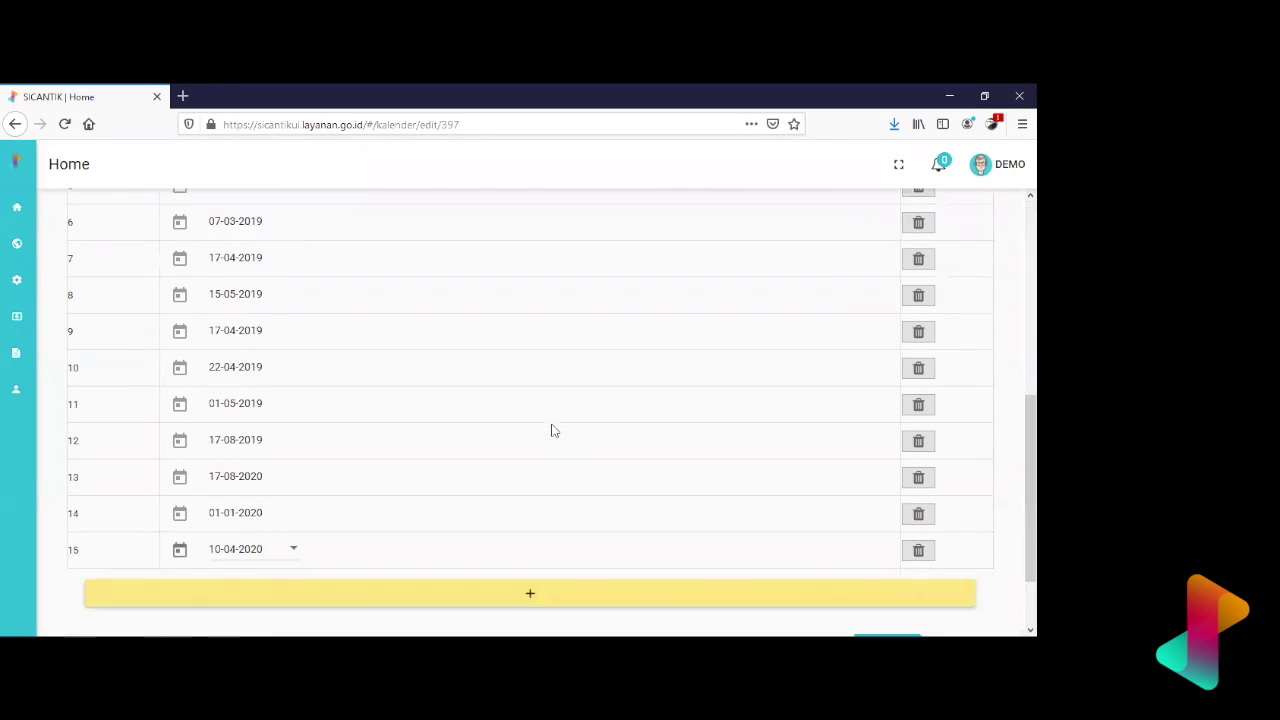
{"action": "scroll", "coordinate": [551, 430], "scroll_direction": "down", "scroll_amount": 1}
- Save Demo2's calendar changes and expand the Setting menu on the Kalender list
{"action": "left_click", "coordinate": [875, 563]}
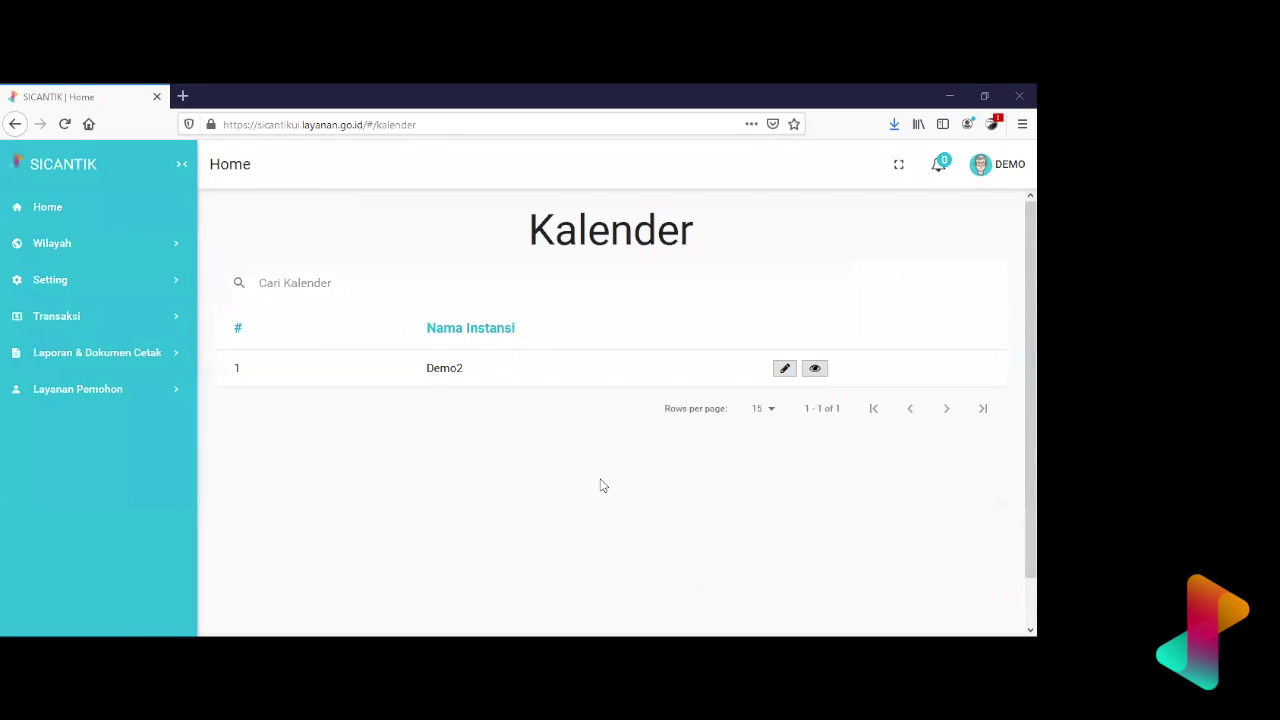
{"action": "left_click", "coordinate": [164, 290]}
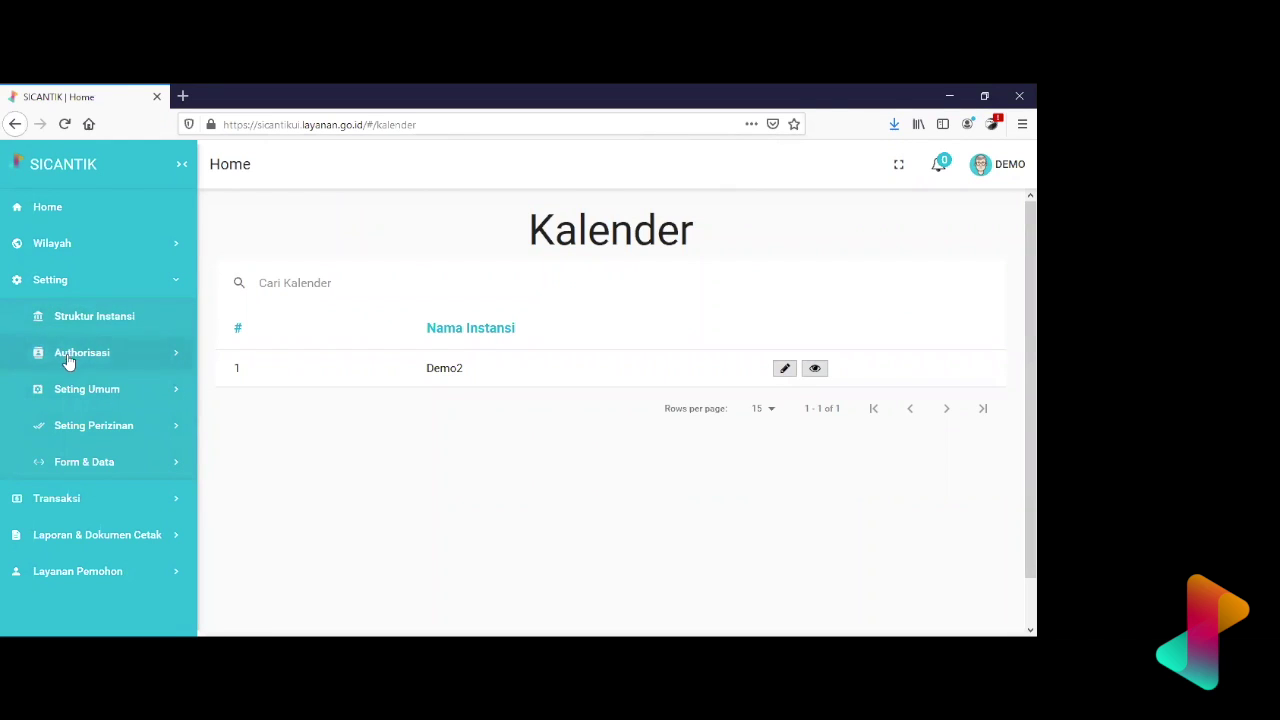
- Browse Setting's Seting Umum and Authorisasi groups, leaving Authorisasi expanded to show Pengguna
{"action": "left_click", "coordinate": [126, 358]}
{"action": "left_click", "coordinate": [126, 356]}
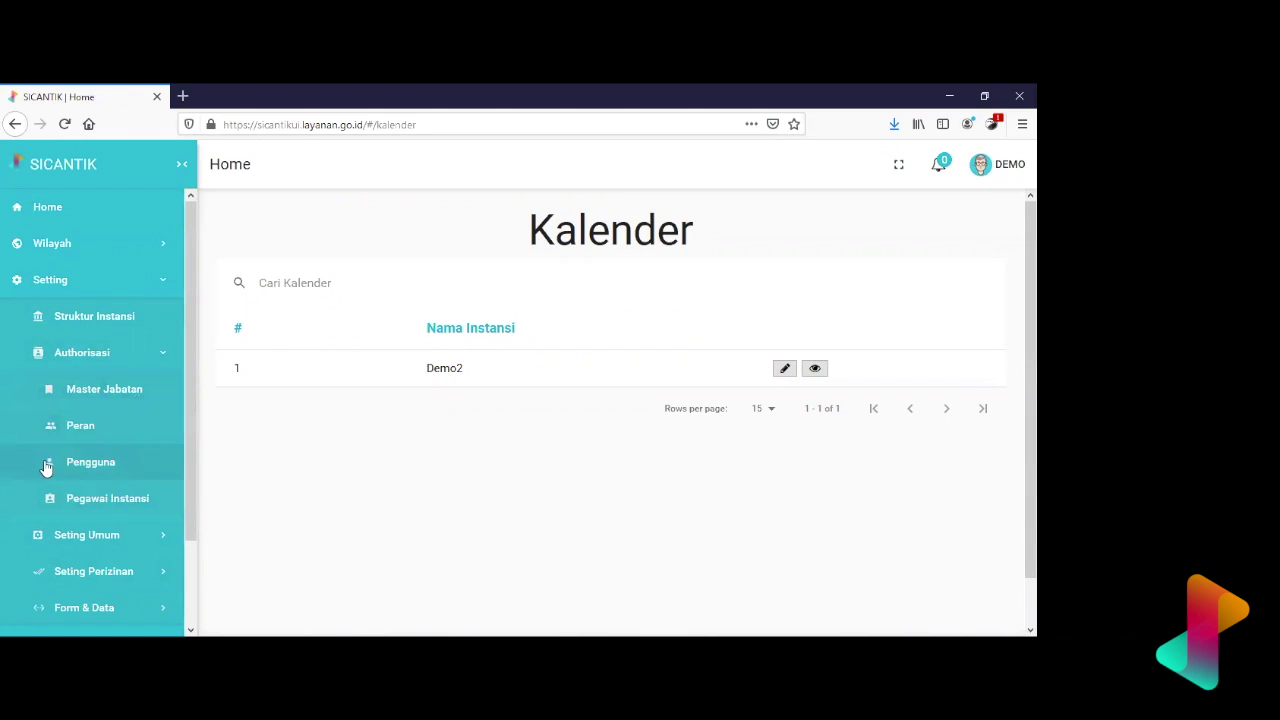
{"action": "scroll", "coordinate": [146, 513], "scroll_direction": "down", "scroll_amount": 2}
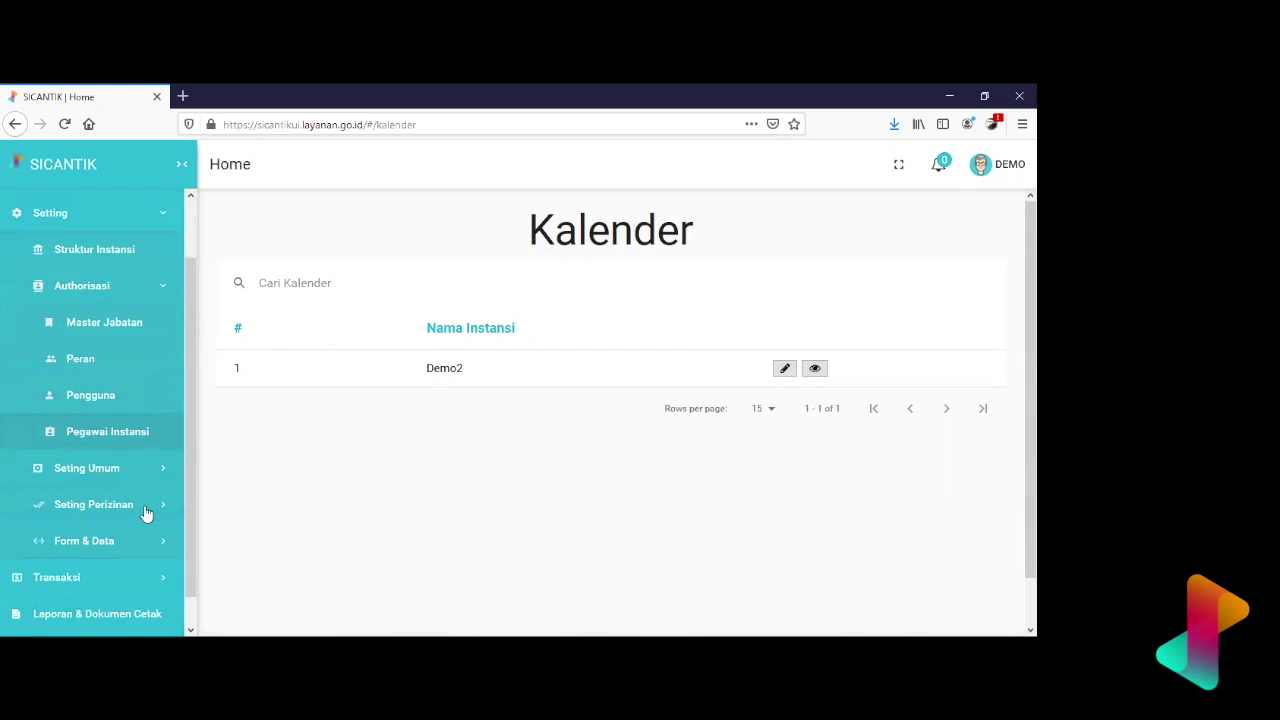
{"action": "left_click", "coordinate": [135, 443]}
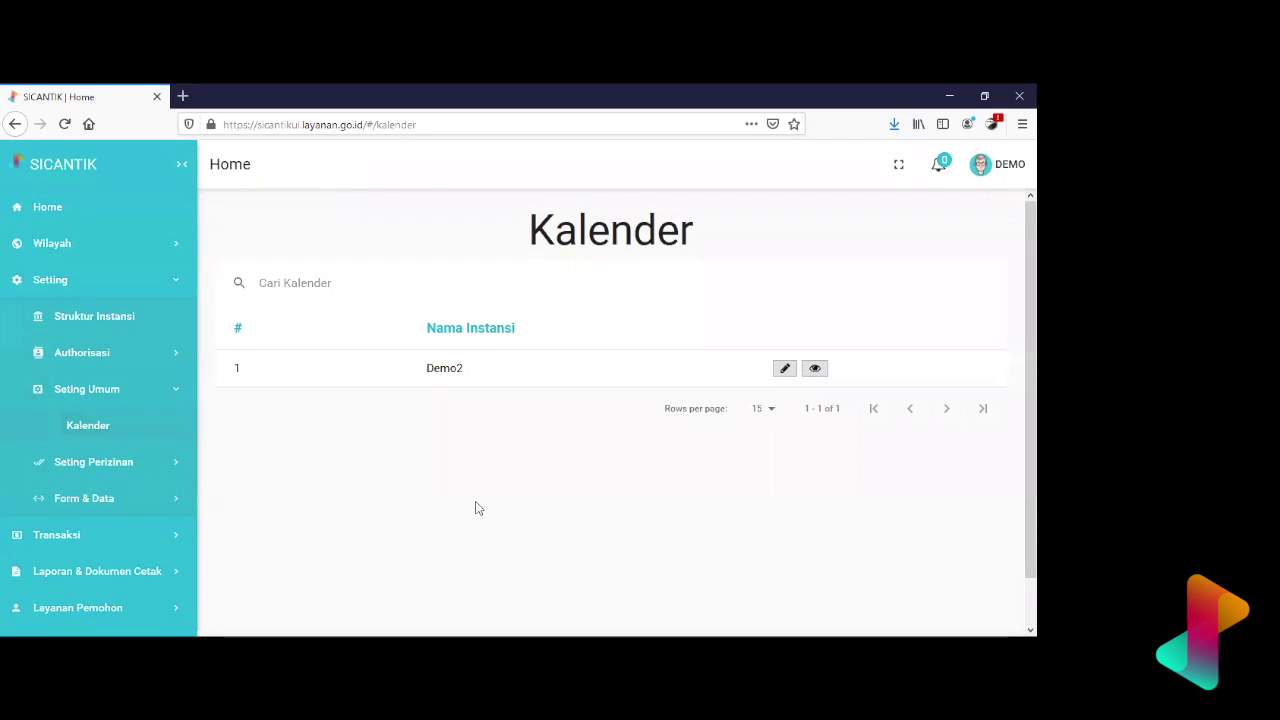
{"action": "left_click", "coordinate": [176, 285]}
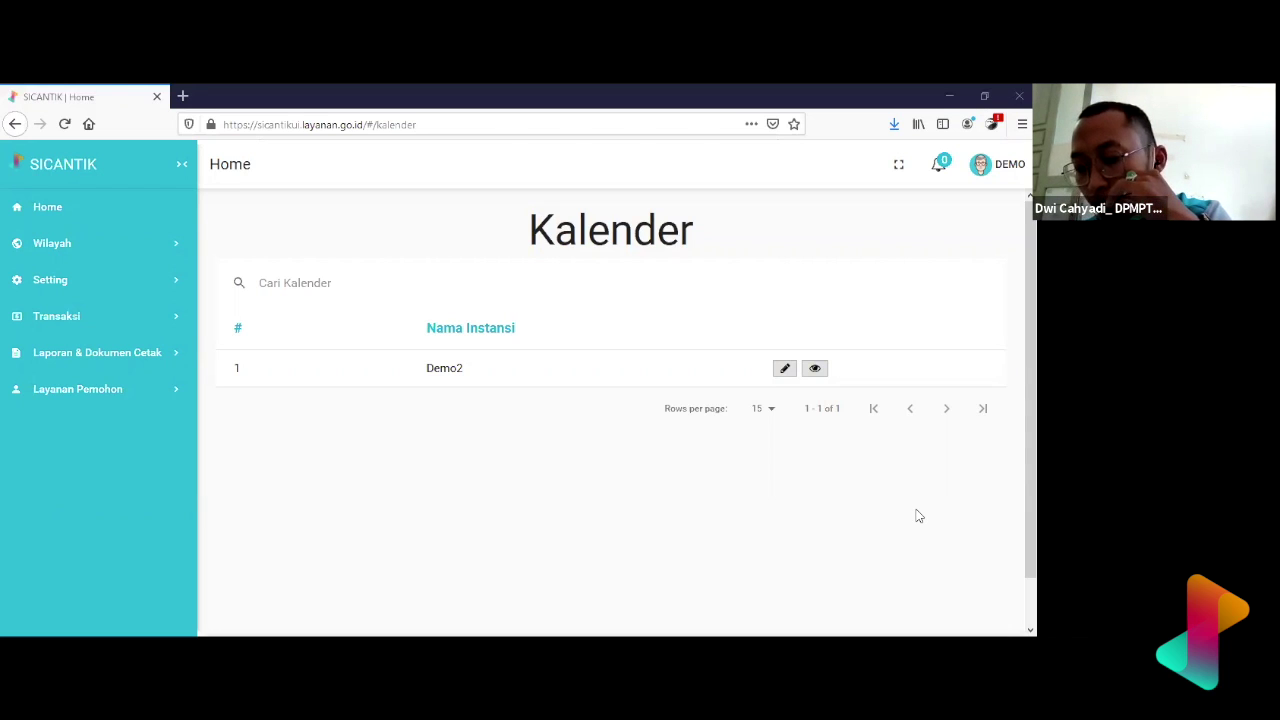
{"action": "left_click", "coordinate": [100, 280]}
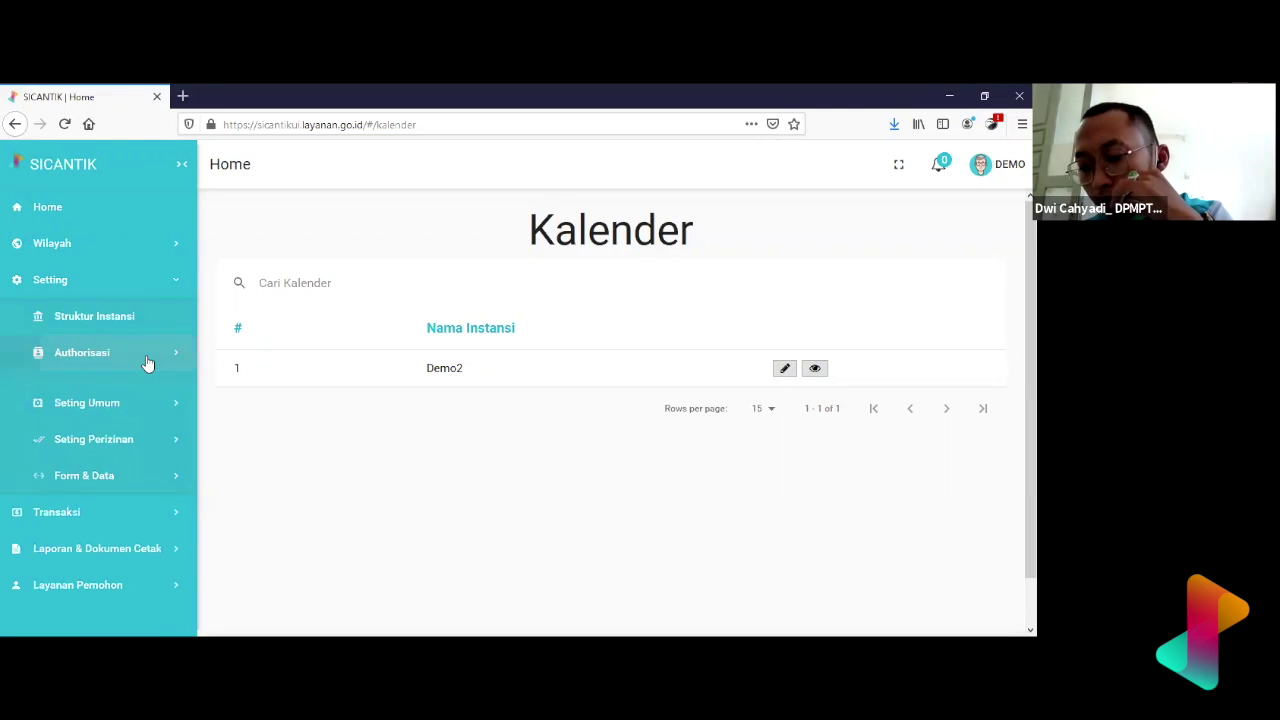
{"action": "left_click", "coordinate": [147, 360]}
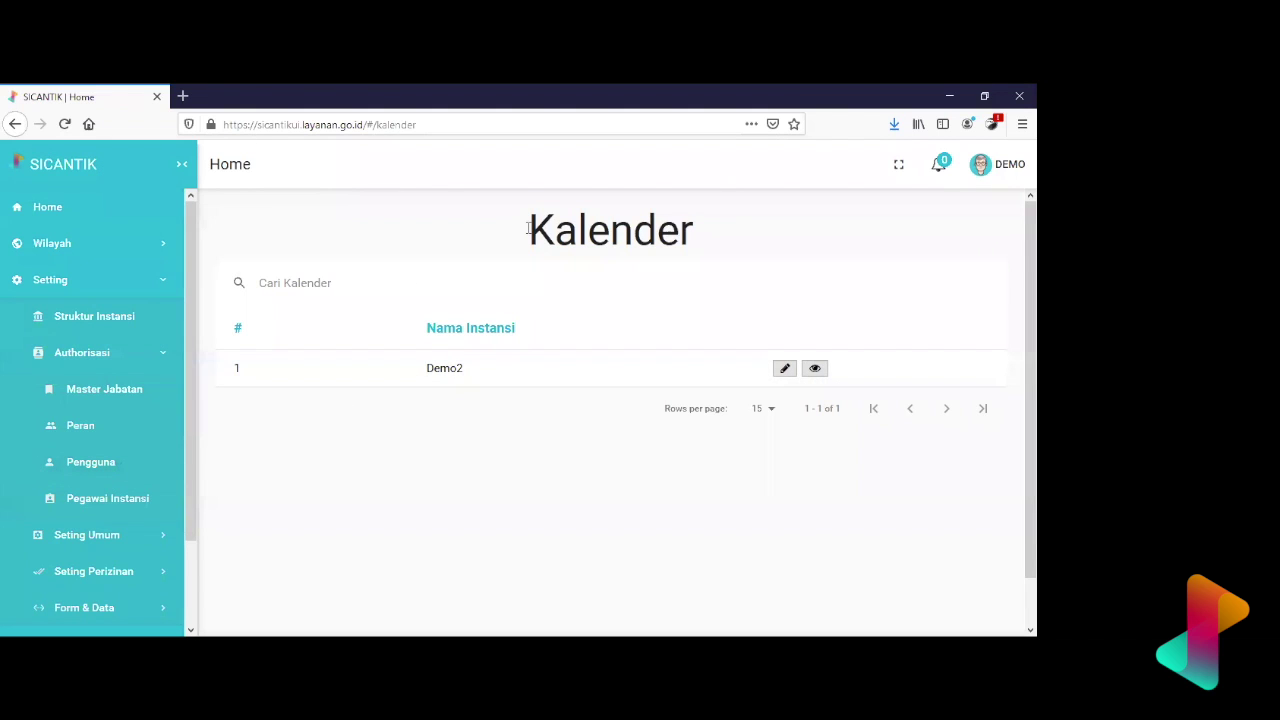
- Log out of the DEMO session and sign in with the admin account, declining to save the login
{"action": "left_click", "coordinate": [985, 164]}
{"action": "left_click", "coordinate": [937, 214]}
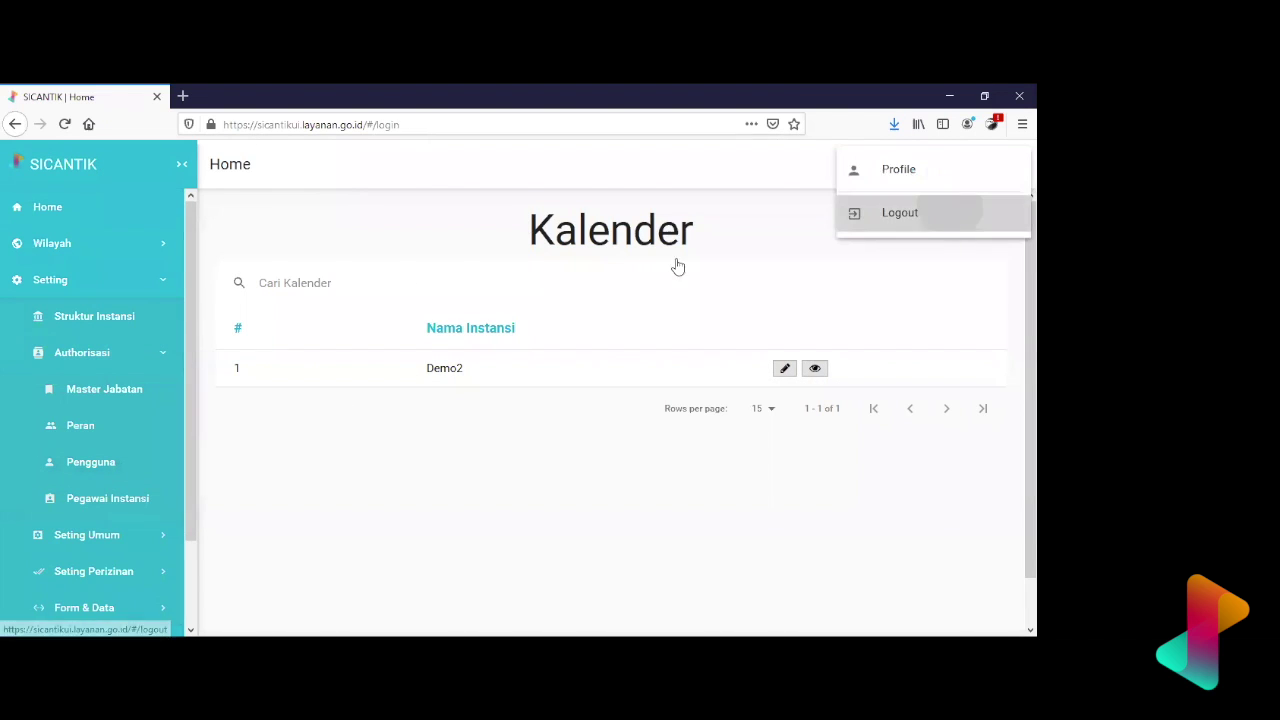
{"action": "left_click", "coordinate": [424, 345]}
{"action": "type", "text": "admin"}
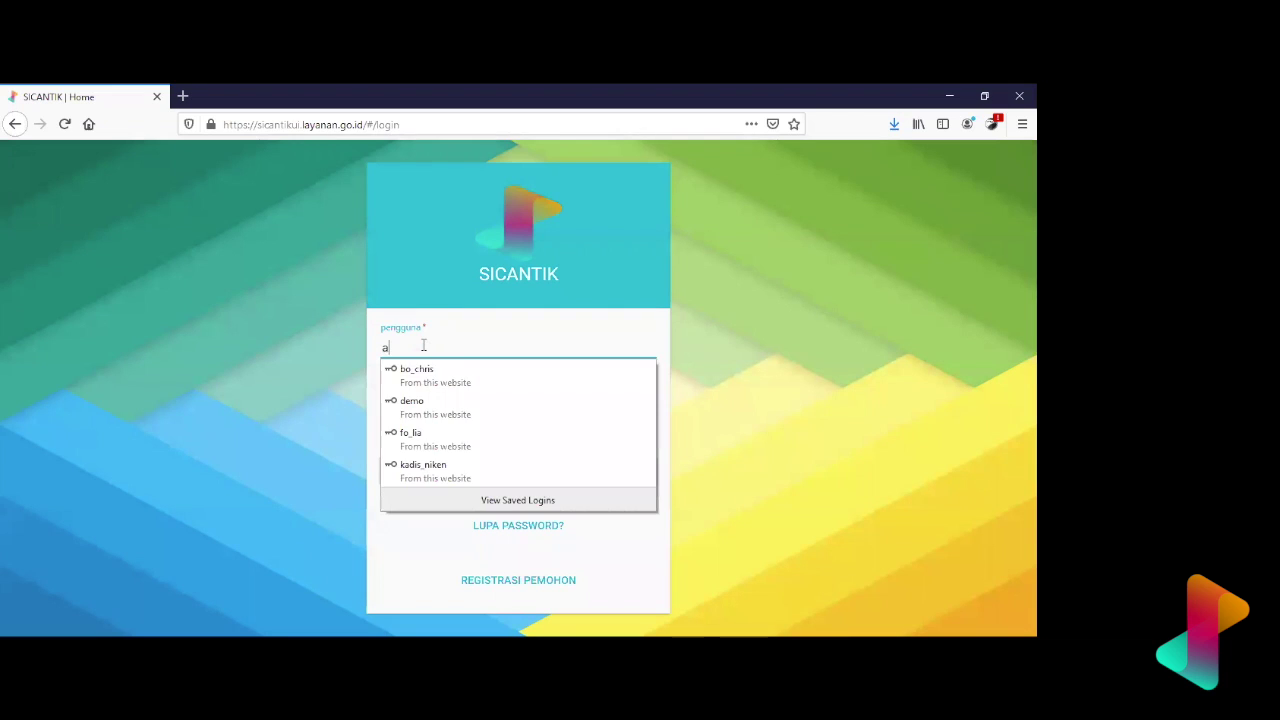
{"action": "key", "text": "Tab"}
{"action": "type", "text": "**************"}
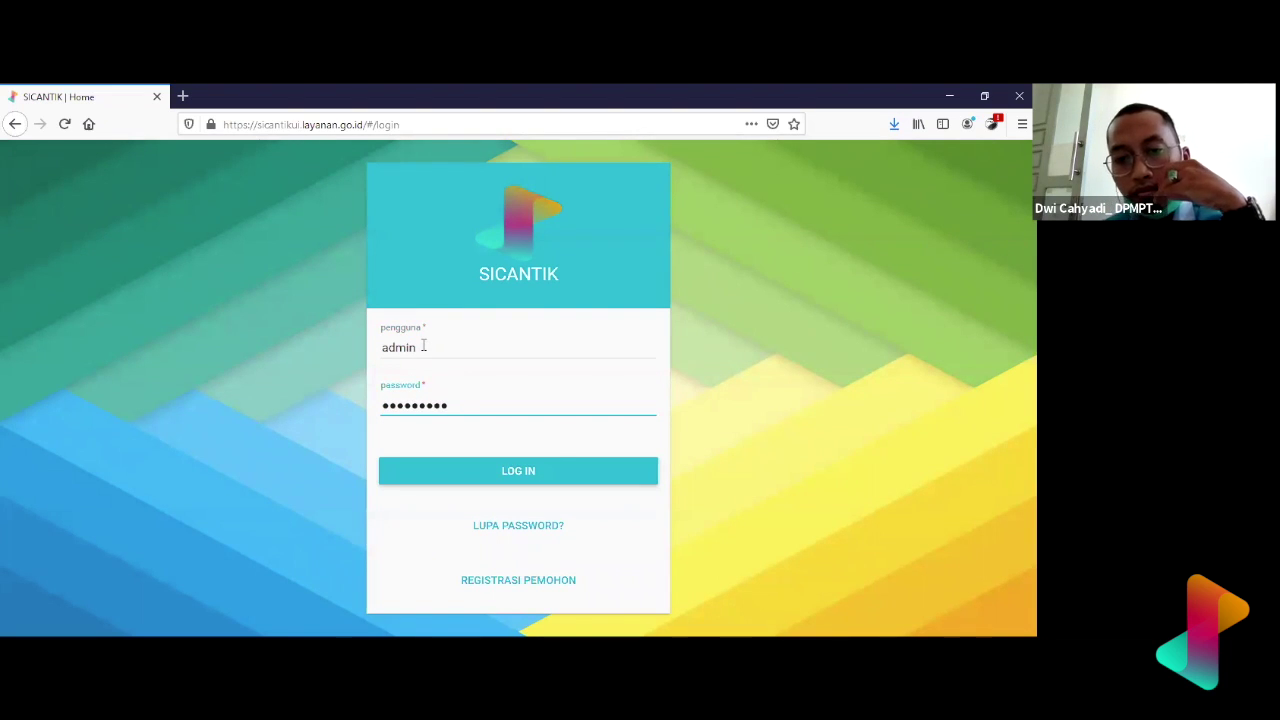
{"action": "key", "text": "Return"}
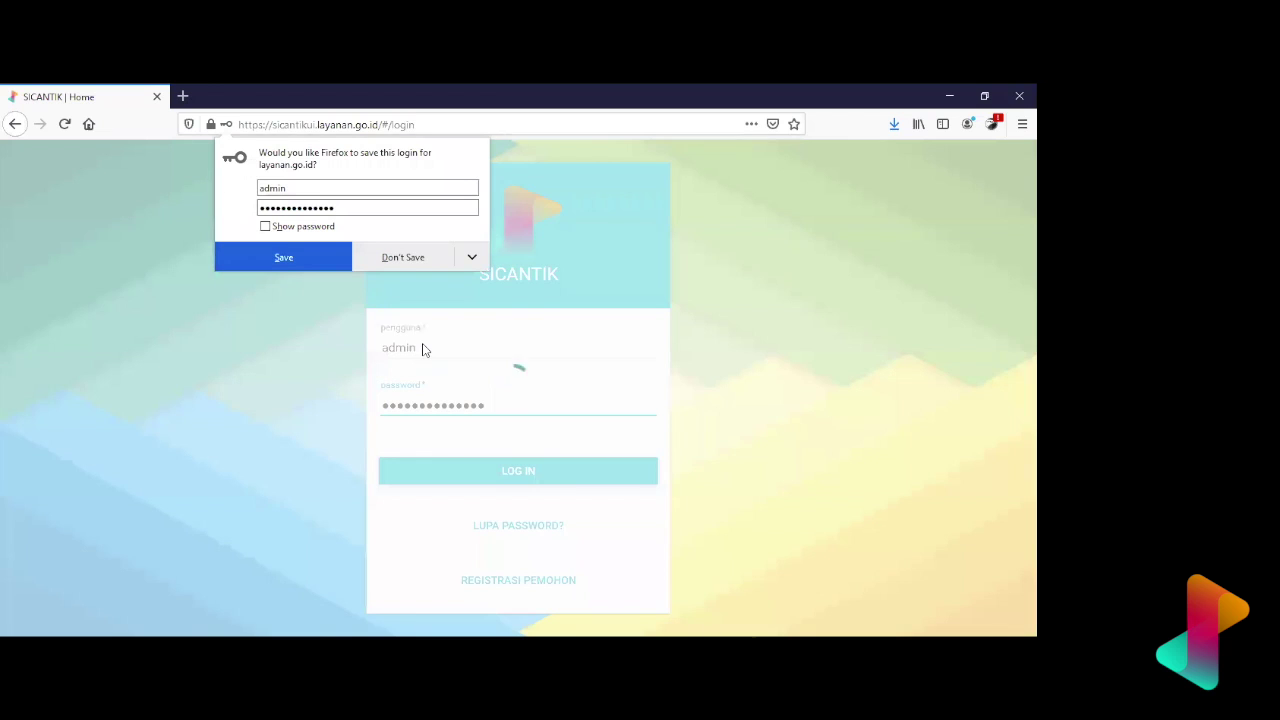
{"action": "left_click", "coordinate": [405, 258]}
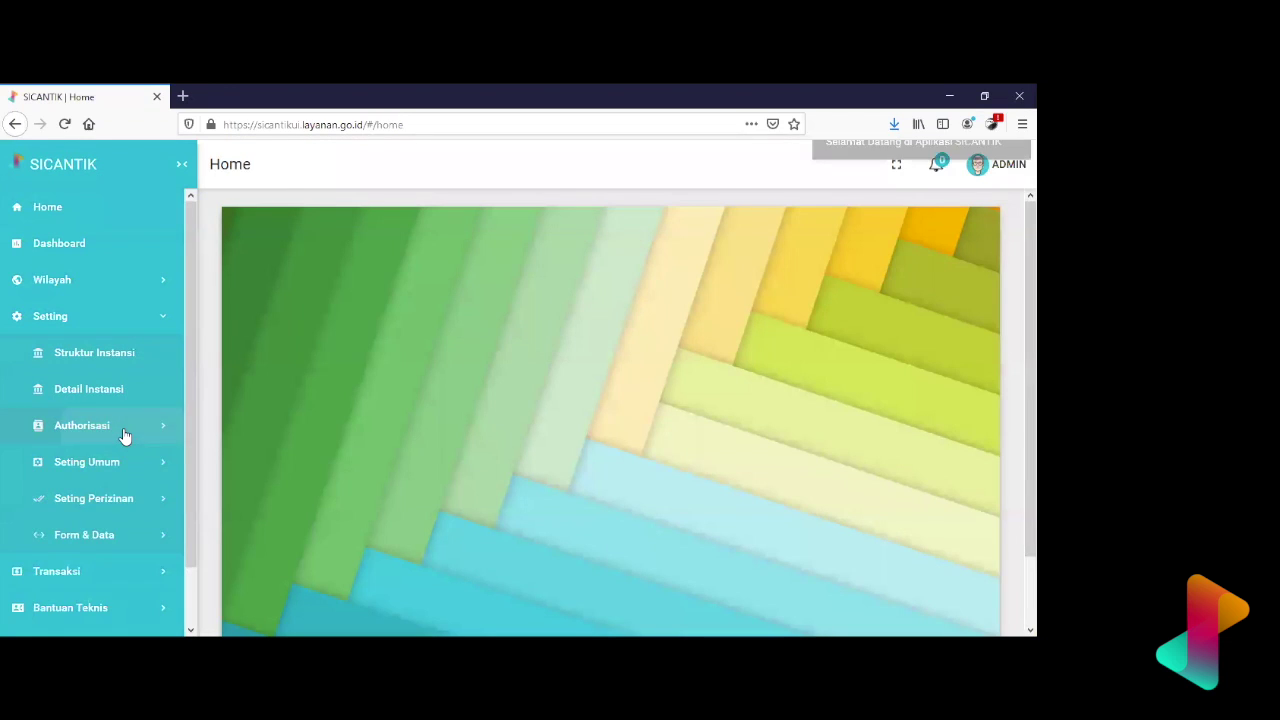
- Open Konfigurasi > Pengguna and search the user list for 'sekadau'
{"action": "left_click", "coordinate": [123, 434]}
{"action": "scroll", "coordinate": [123, 420], "scroll_direction": "down", "scroll_amount": 5}
{"action": "left_click", "coordinate": [123, 336]}
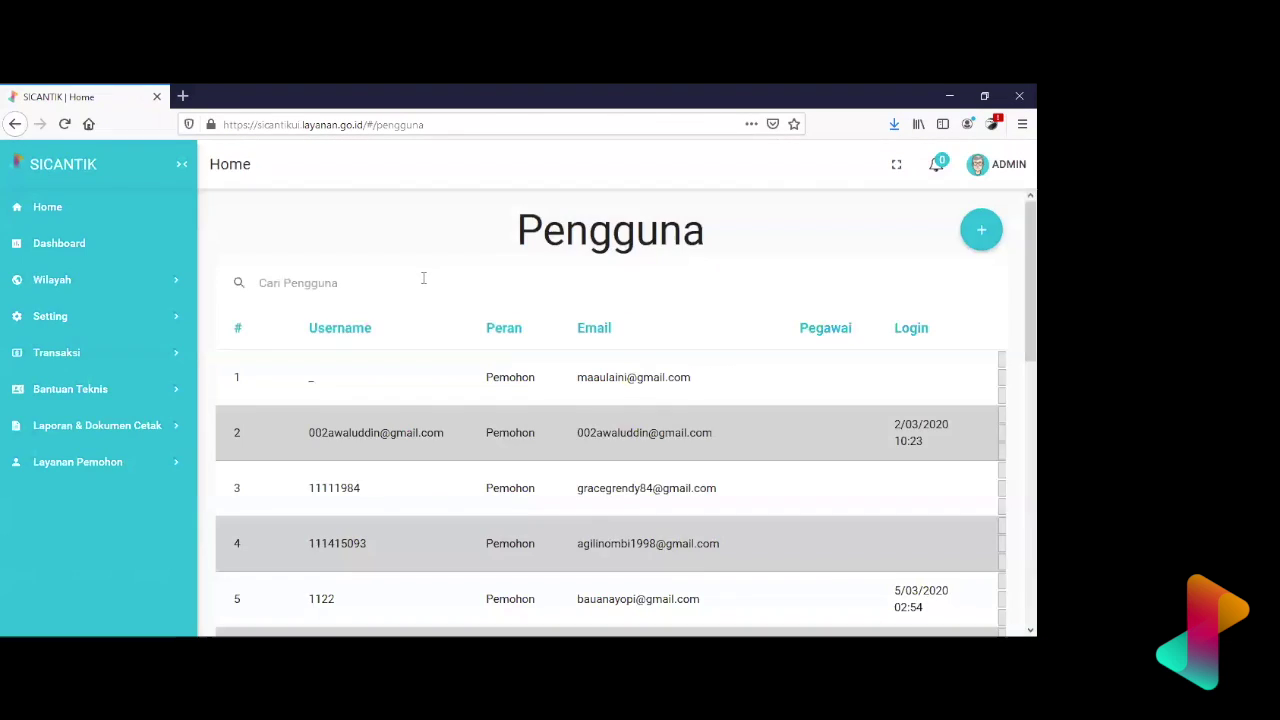
{"action": "left_click", "coordinate": [424, 281]}
{"action": "type", "text": "sekadau"}
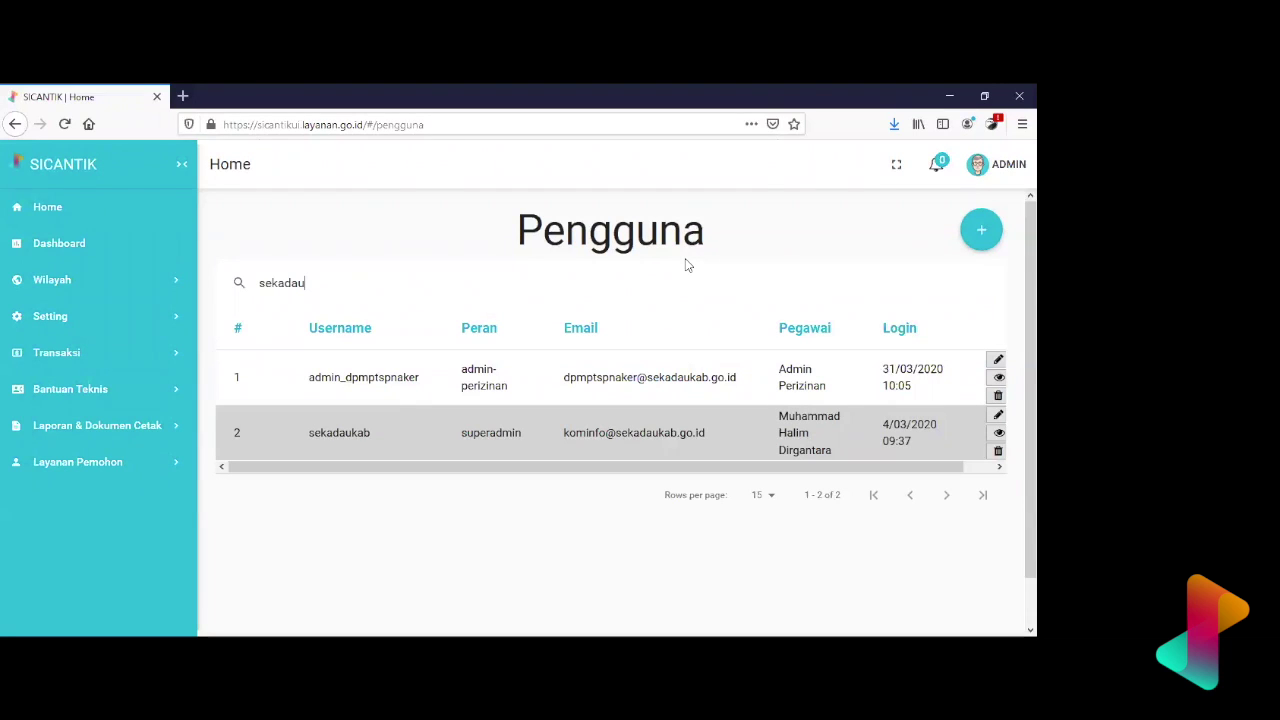
- Inspect the second sekadau account's superadmin role, last login time, username and linked employee
{"action": "left_click_drag", "start_coordinate": [516, 433], "coordinate": [486, 433]}
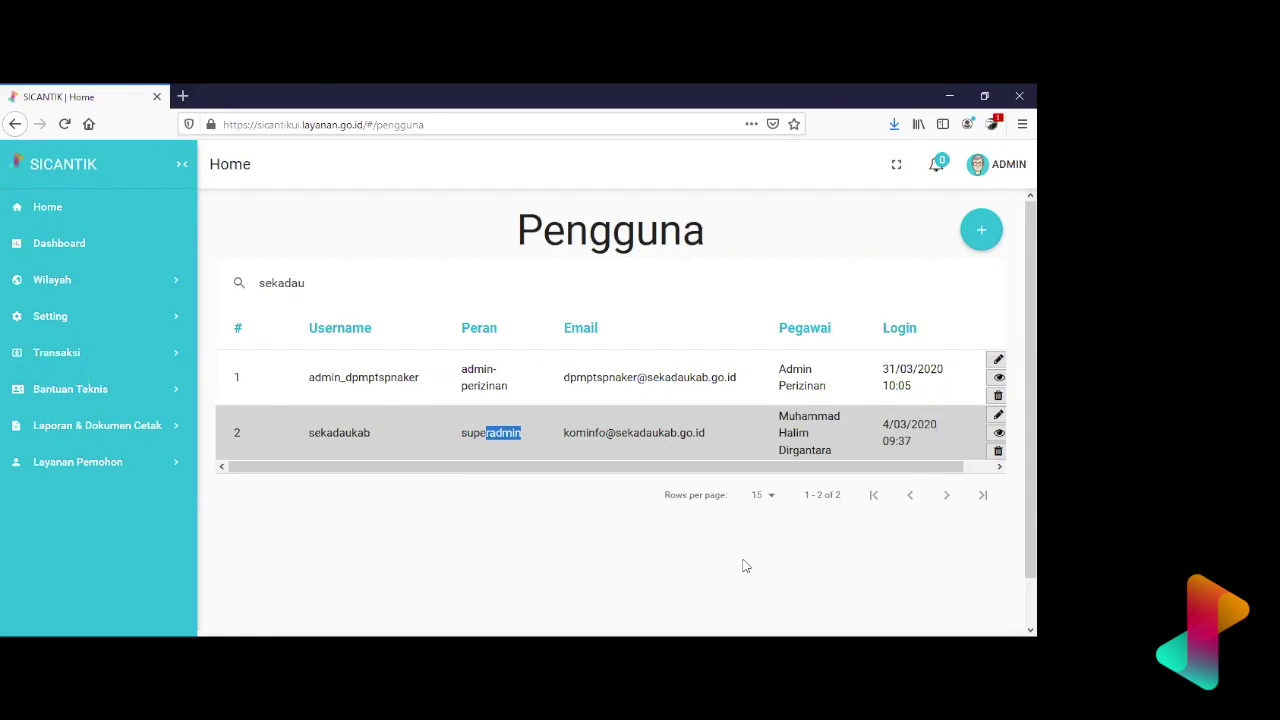
{"action": "left_click", "coordinate": [903, 434]}
{"action": "triple_click", "coordinate": [903, 434]}
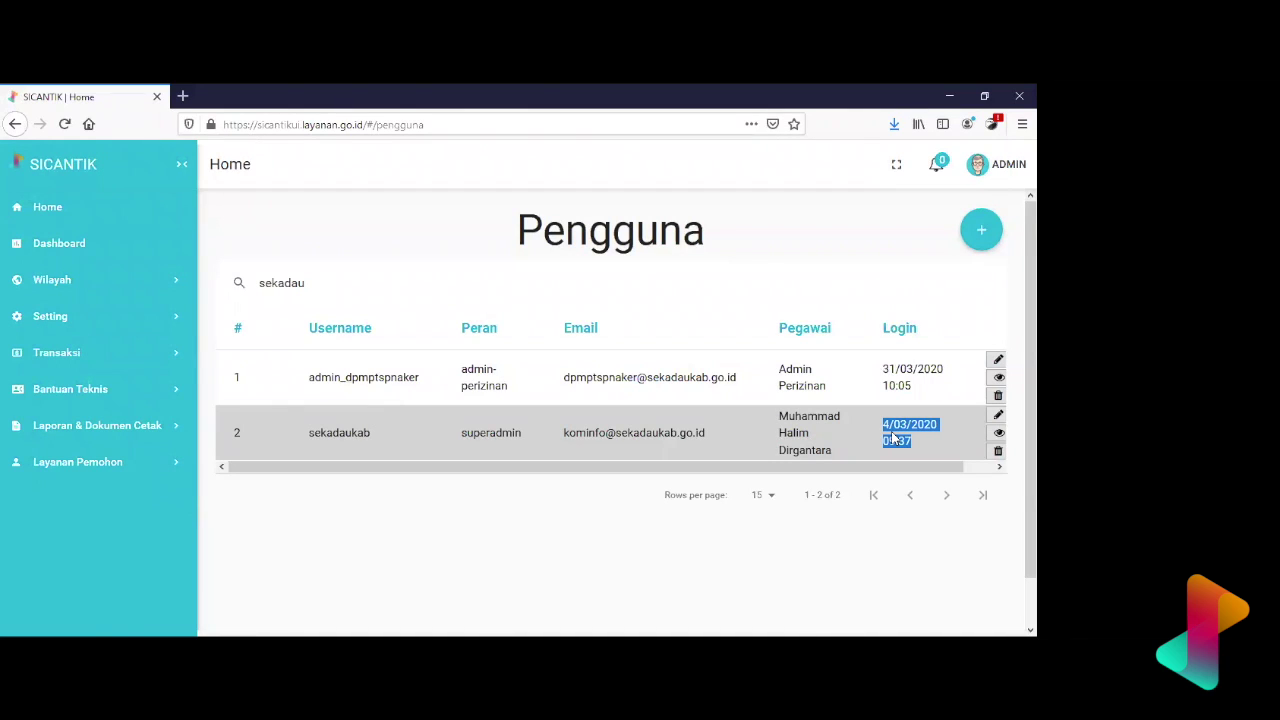
{"action": "left_click", "coordinate": [400, 436]}
{"action": "left_click_drag", "start_coordinate": [400, 436], "coordinate": [243, 449]}
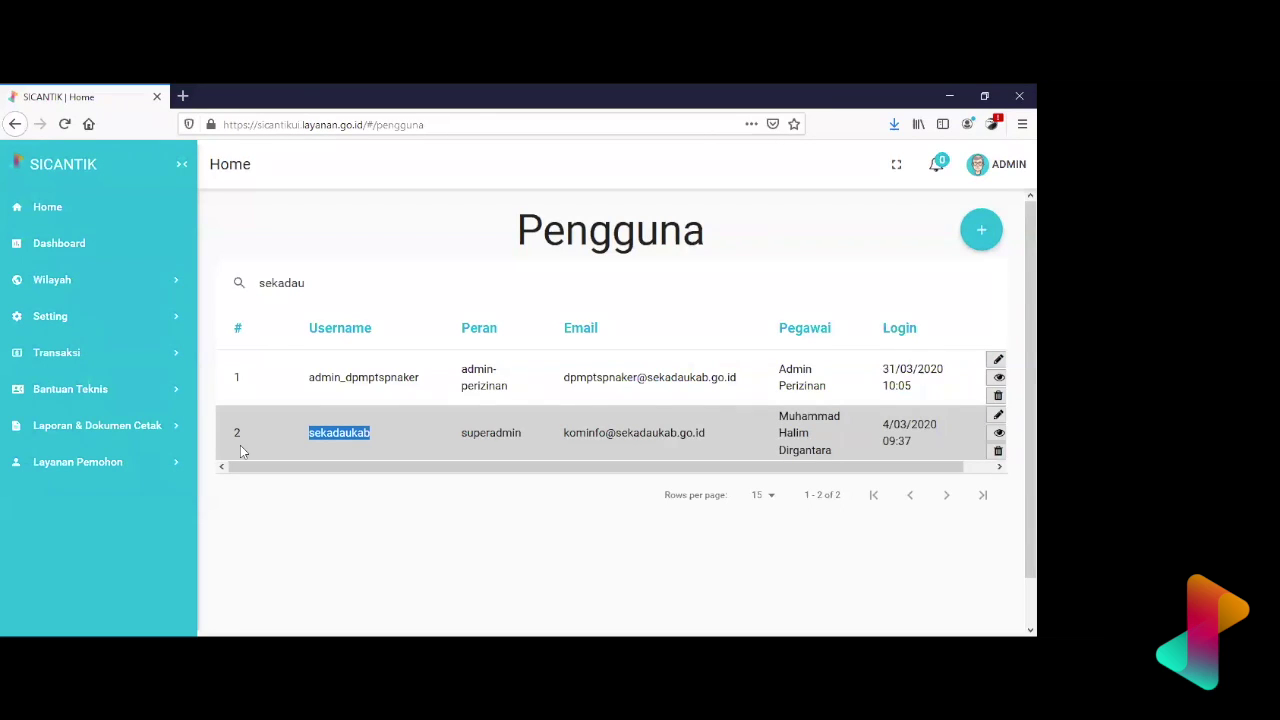
{"action": "left_click_drag", "start_coordinate": [524, 433], "coordinate": [459, 424]}
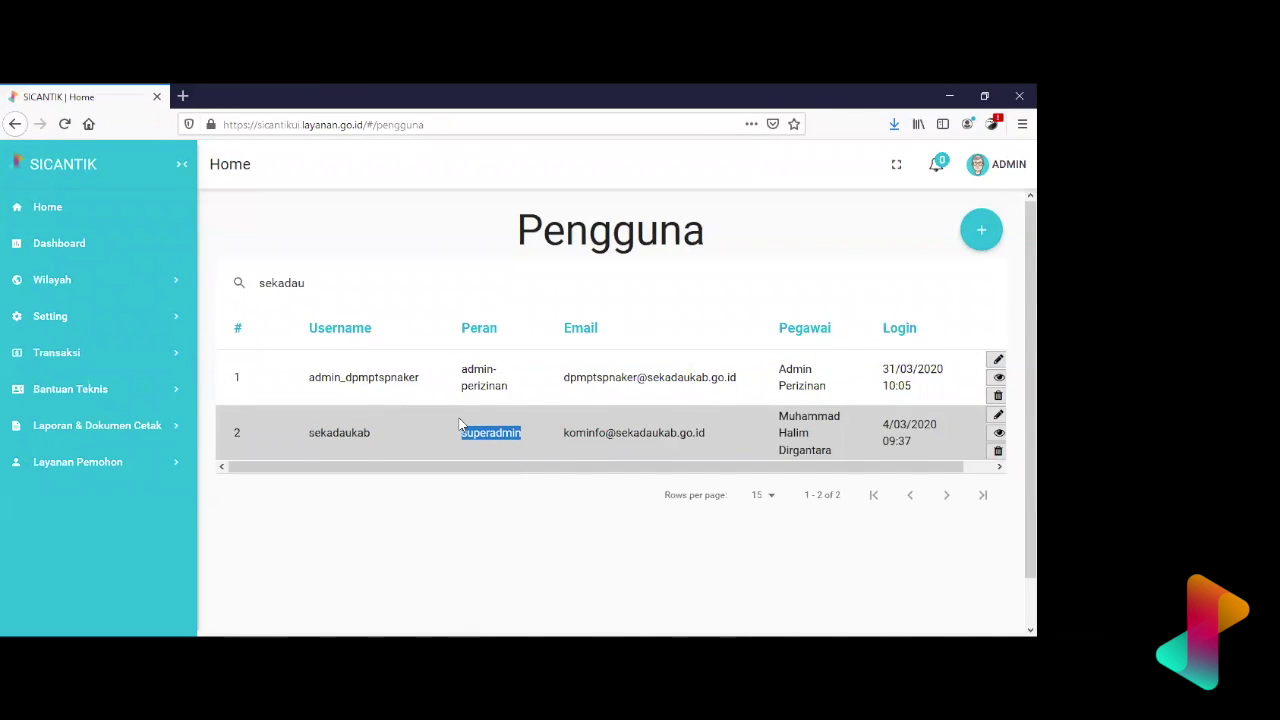
{"action": "left_click_drag", "start_coordinate": [849, 448], "coordinate": [781, 412]}
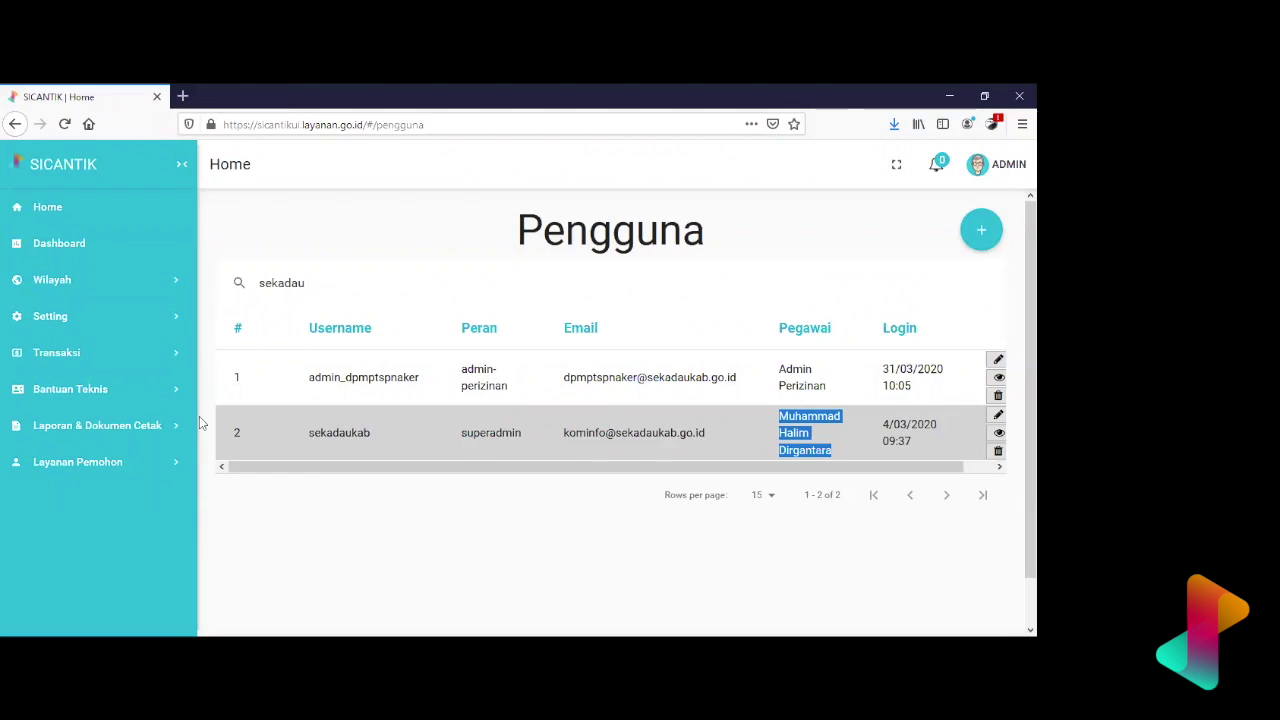
{"action": "double_click", "coordinate": [465, 437]}
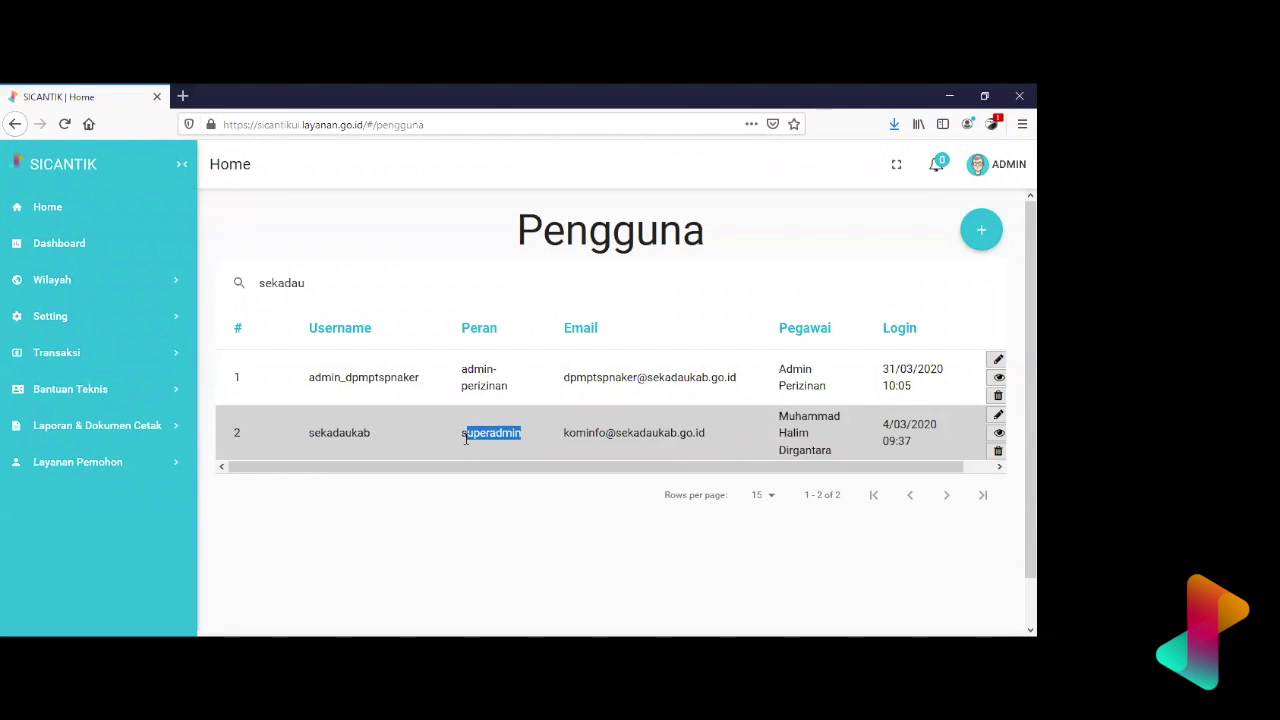
{"action": "left_click_drag", "start_coordinate": [466, 433], "coordinate": [461, 433]}
- Change the second sekadau user's role to Adm instansi and employee to Admin SekadauKab, then save
{"action": "left_click", "coordinate": [630, 445]}
{"action": "scroll", "coordinate": [383, 417], "scroll_direction": "down", "scroll_amount": 3}
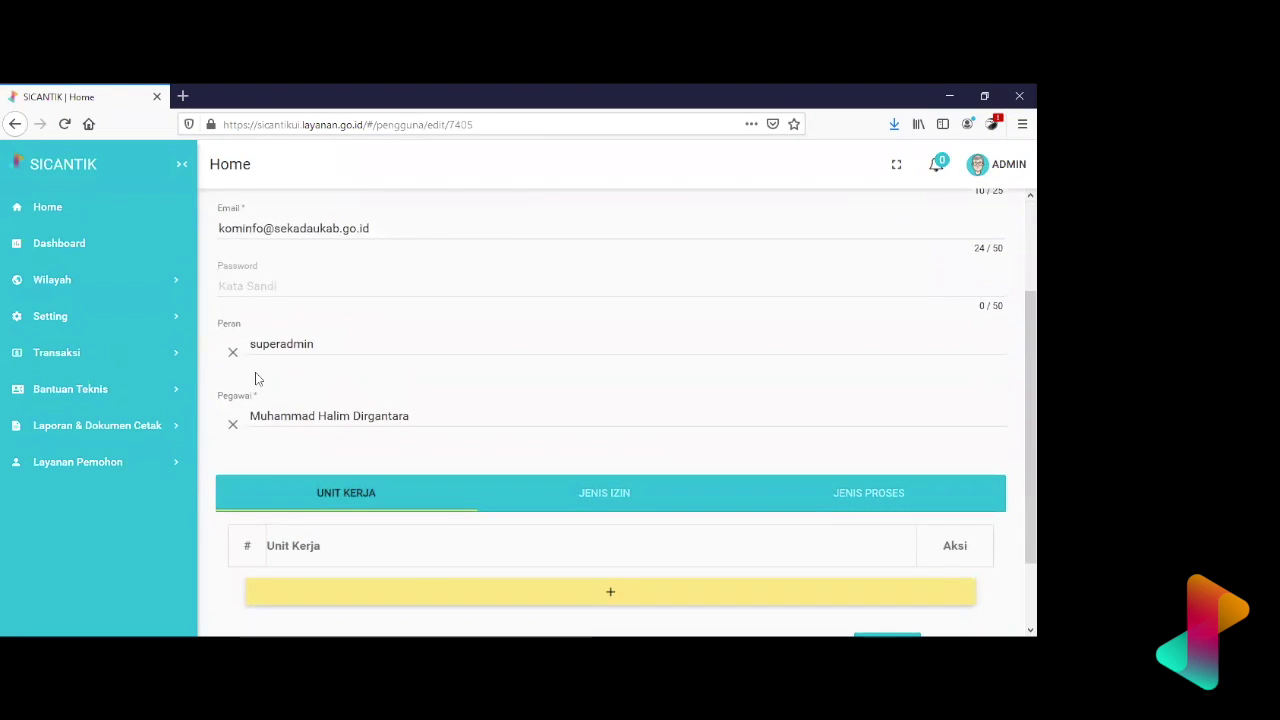
{"action": "left_click", "coordinate": [236, 355]}
{"action": "type", "text": "adm ins"}
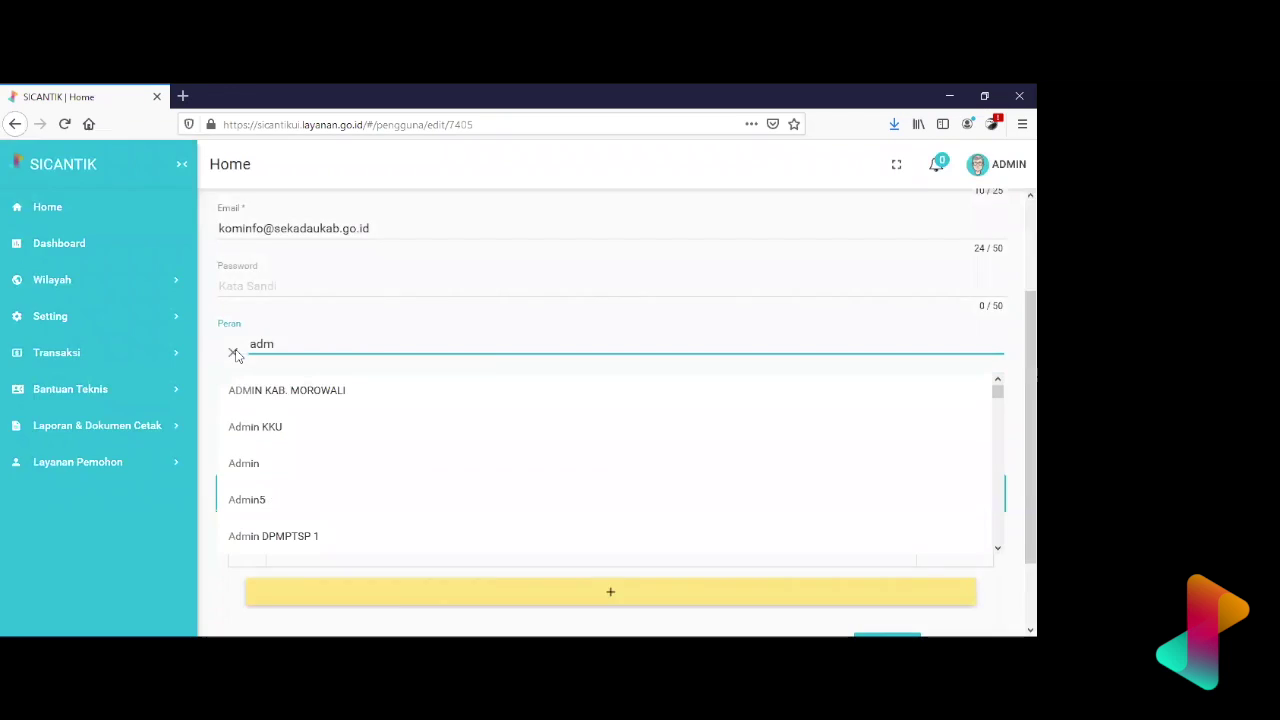
{"action": "left_click", "coordinate": [294, 391]}
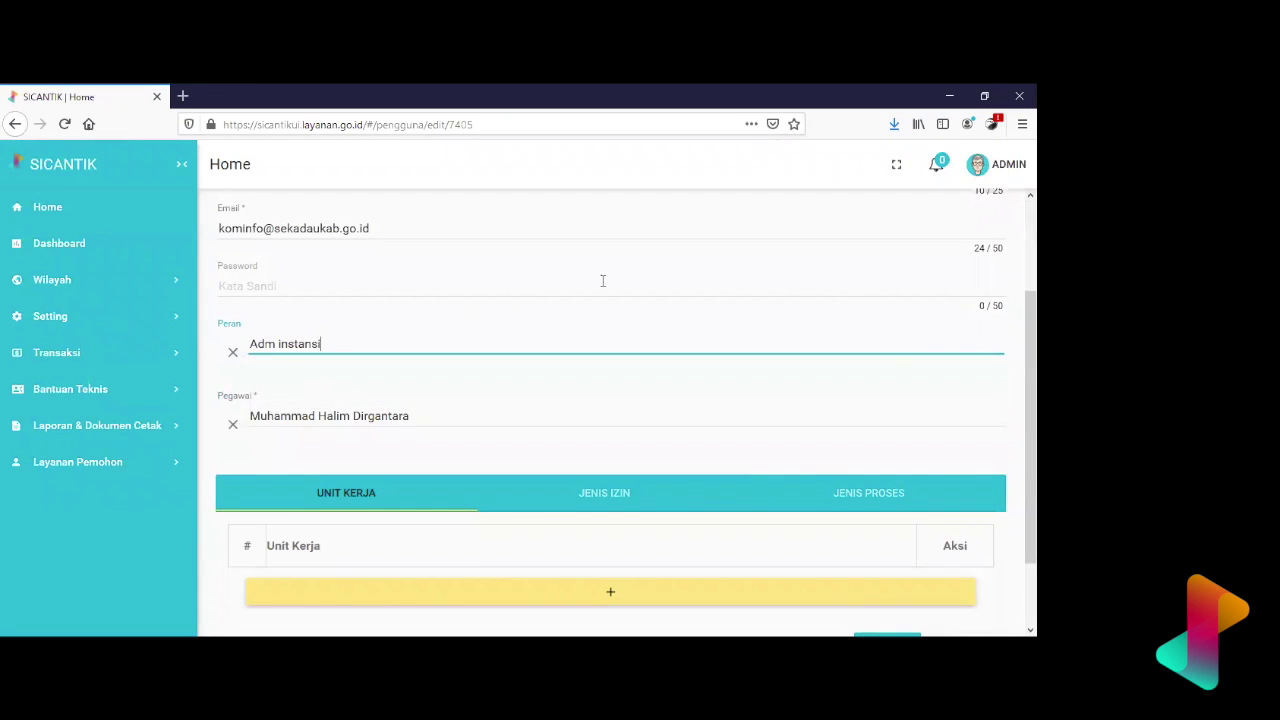
{"action": "scroll", "coordinate": [619, 281], "scroll_direction": "up", "scroll_amount": 1}
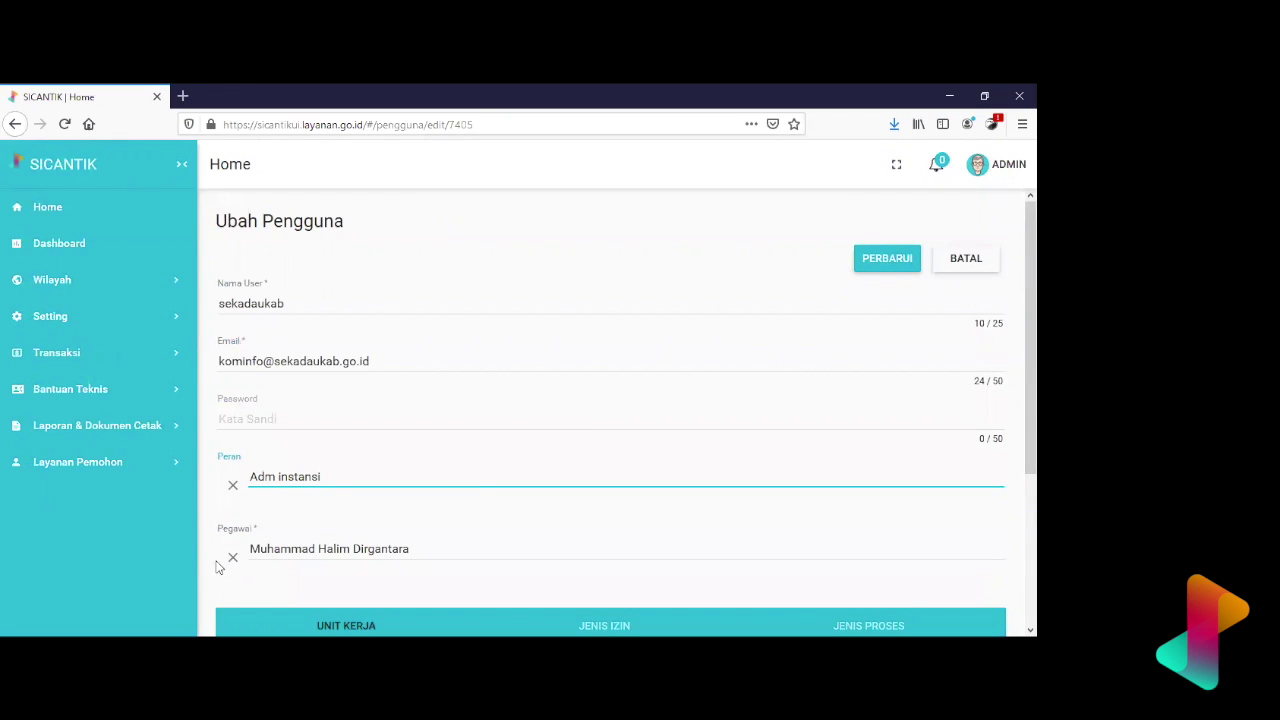
{"action": "left_click", "coordinate": [236, 559]}
{"action": "type", "text": "sek"}
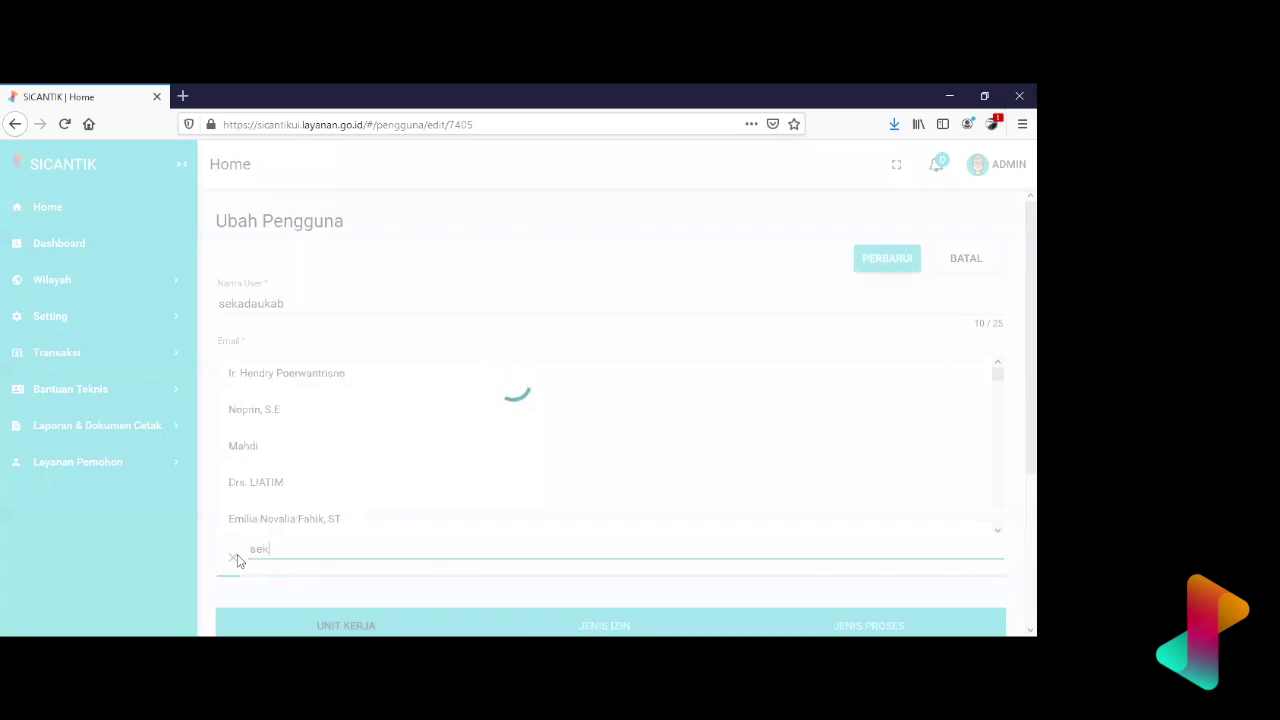
{"action": "type", "text": "adau"}
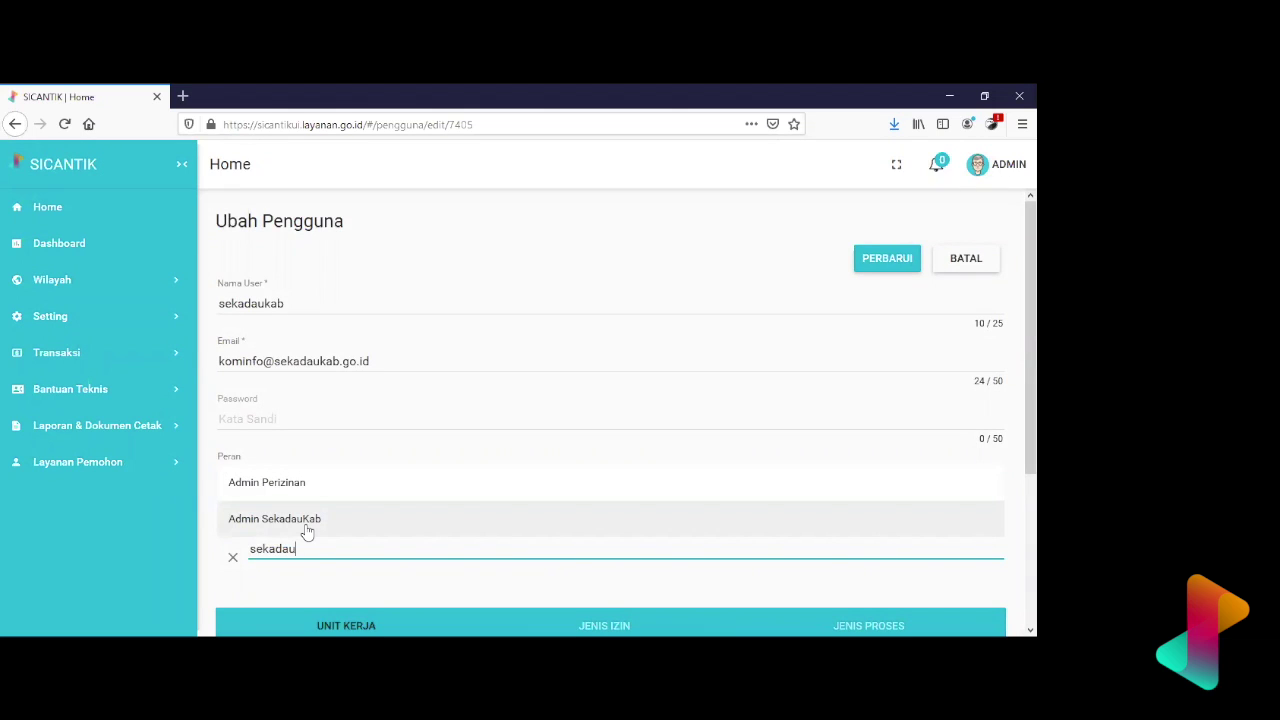
{"action": "left_click", "coordinate": [307, 532]}
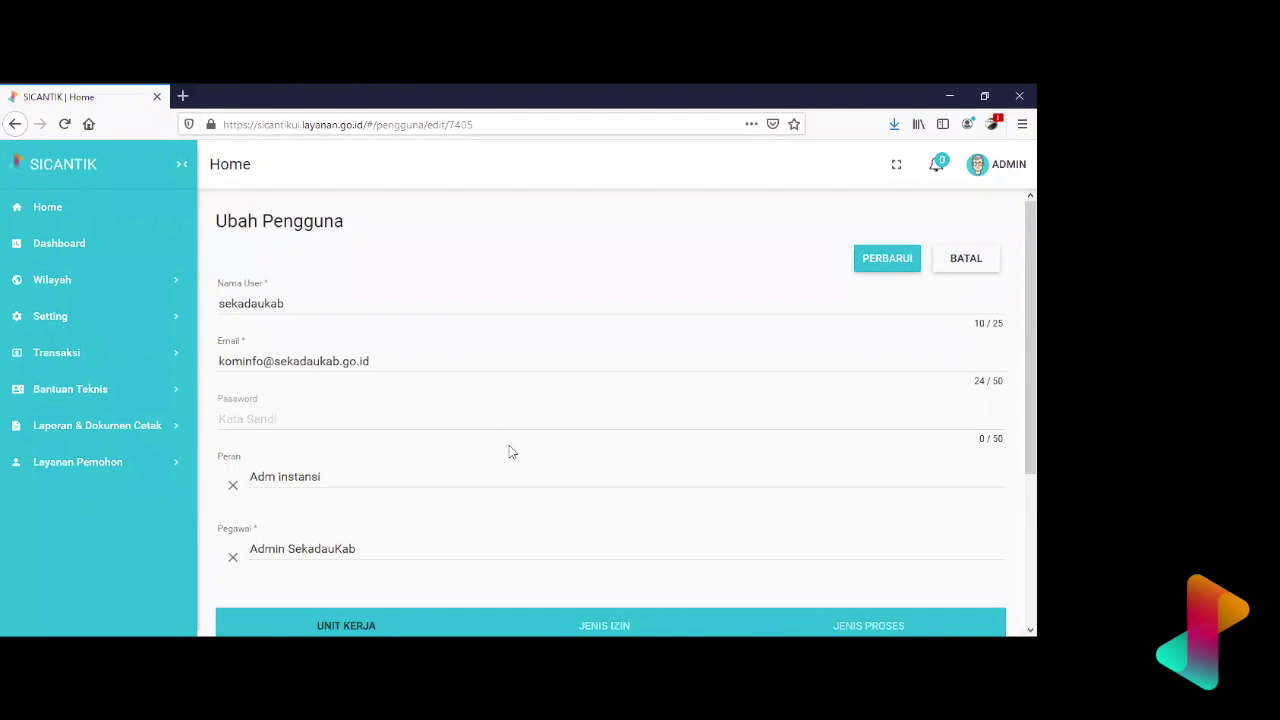
{"action": "left_click", "coordinate": [891, 269]}
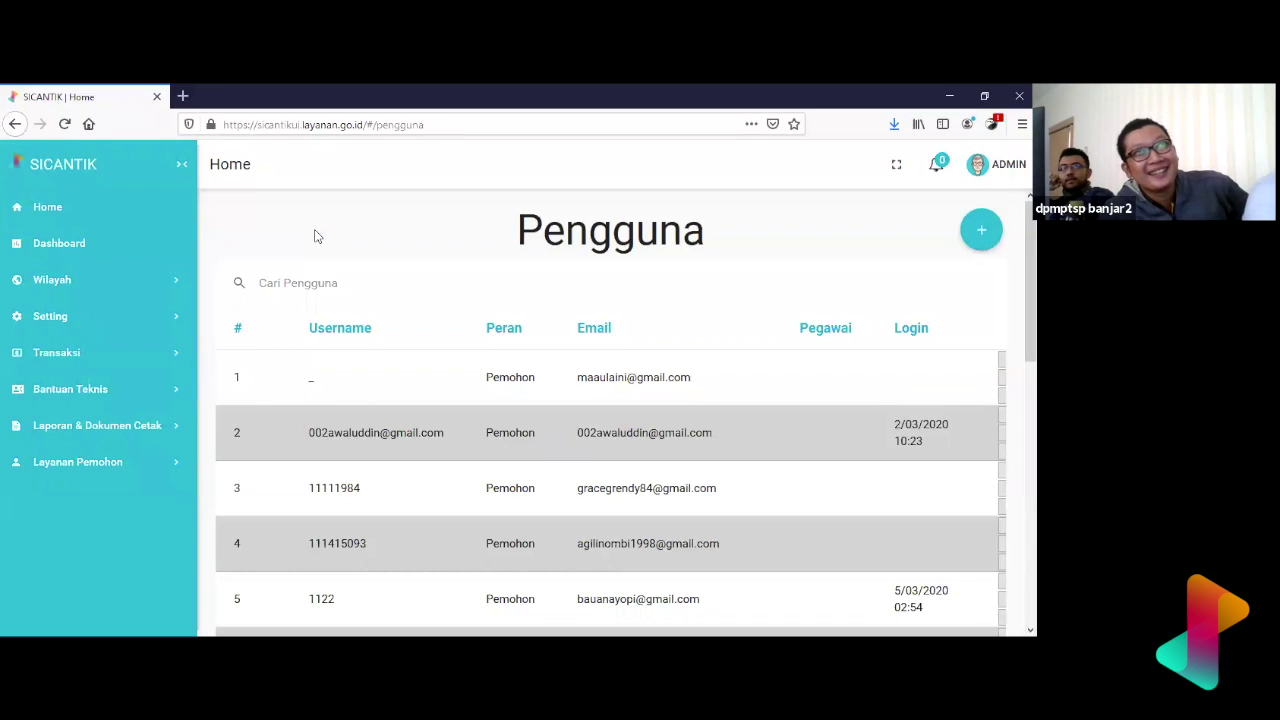
- Click into the Cari Pengguna search box to begin a new user search
{"action": "left_click", "coordinate": [353, 284]}
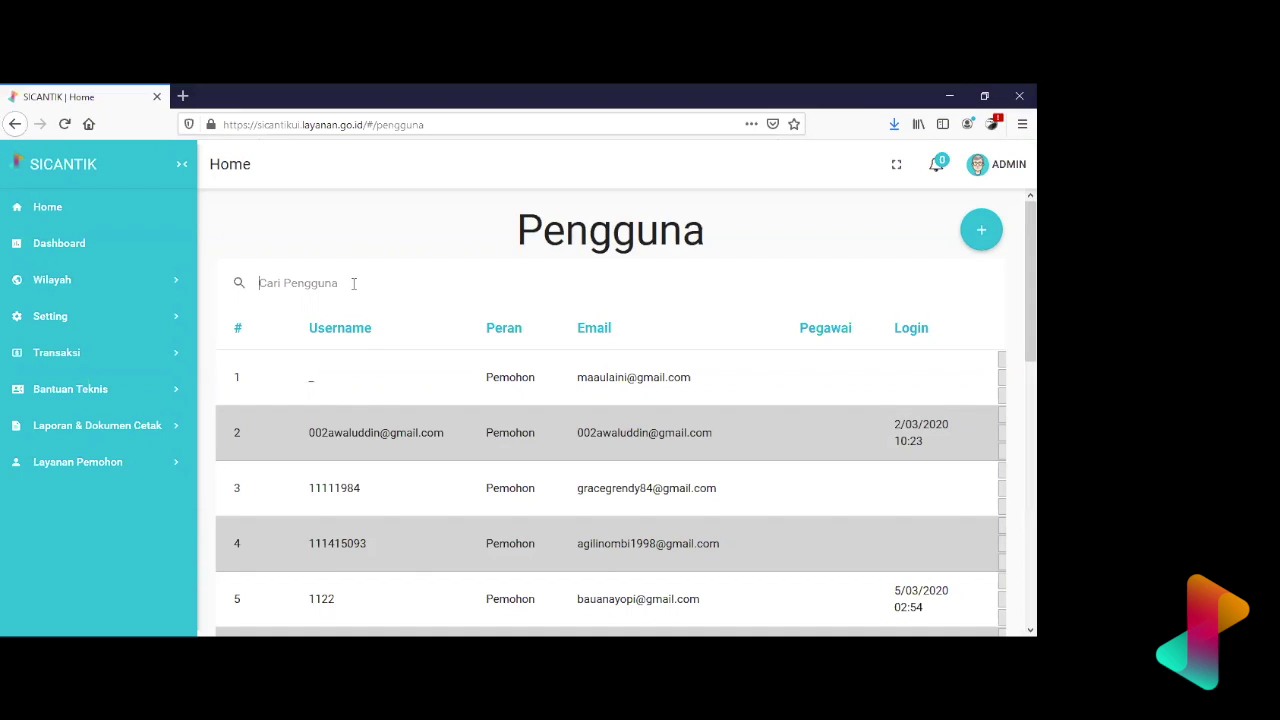
- Search the users for 'banjar', scroll the matches and highlight row 5's username
{"action": "type", "text": "banjar"}
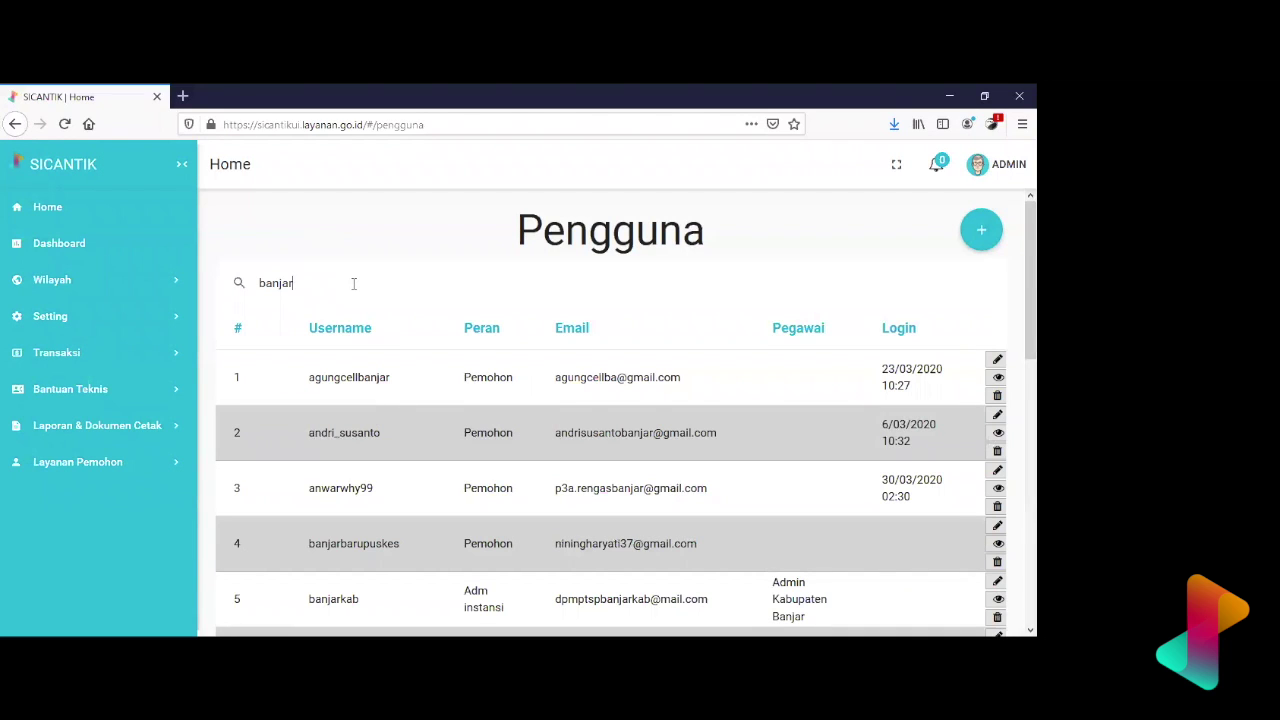
{"action": "scroll", "coordinate": [329, 451], "scroll_direction": "down", "scroll_amount": 2}
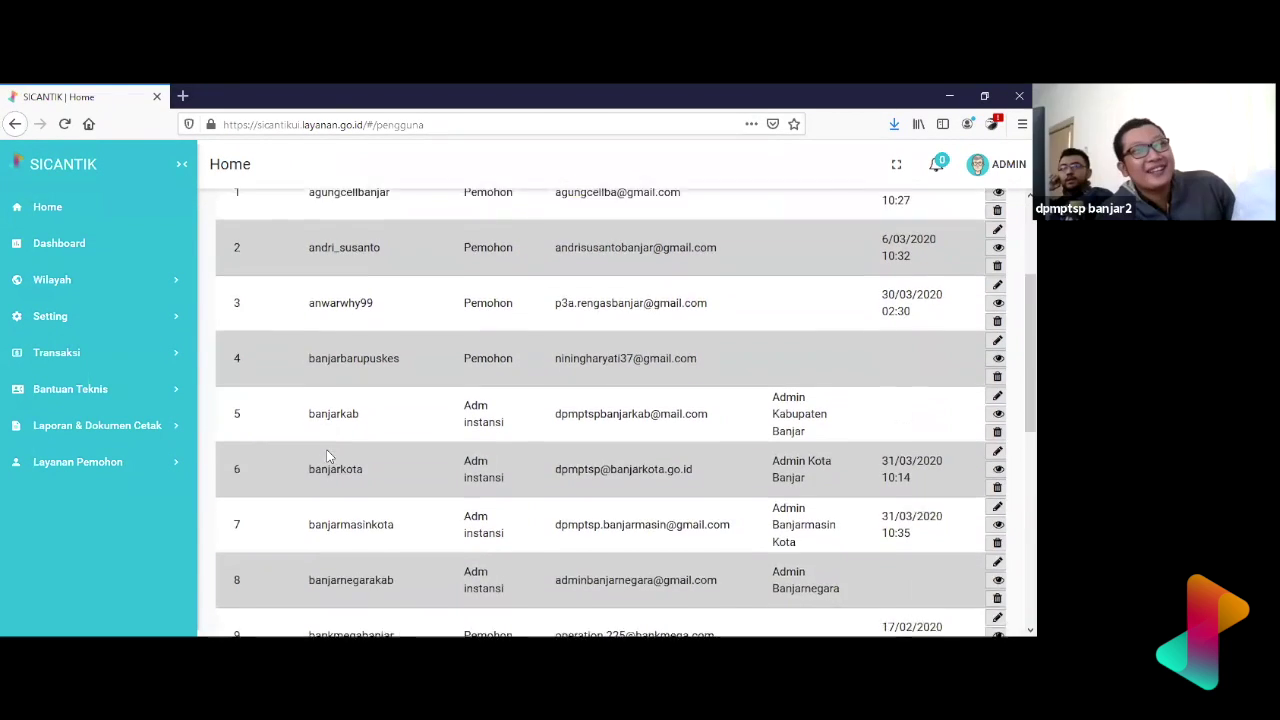
{"action": "scroll", "coordinate": [328, 451], "scroll_direction": "down", "scroll_amount": 2}
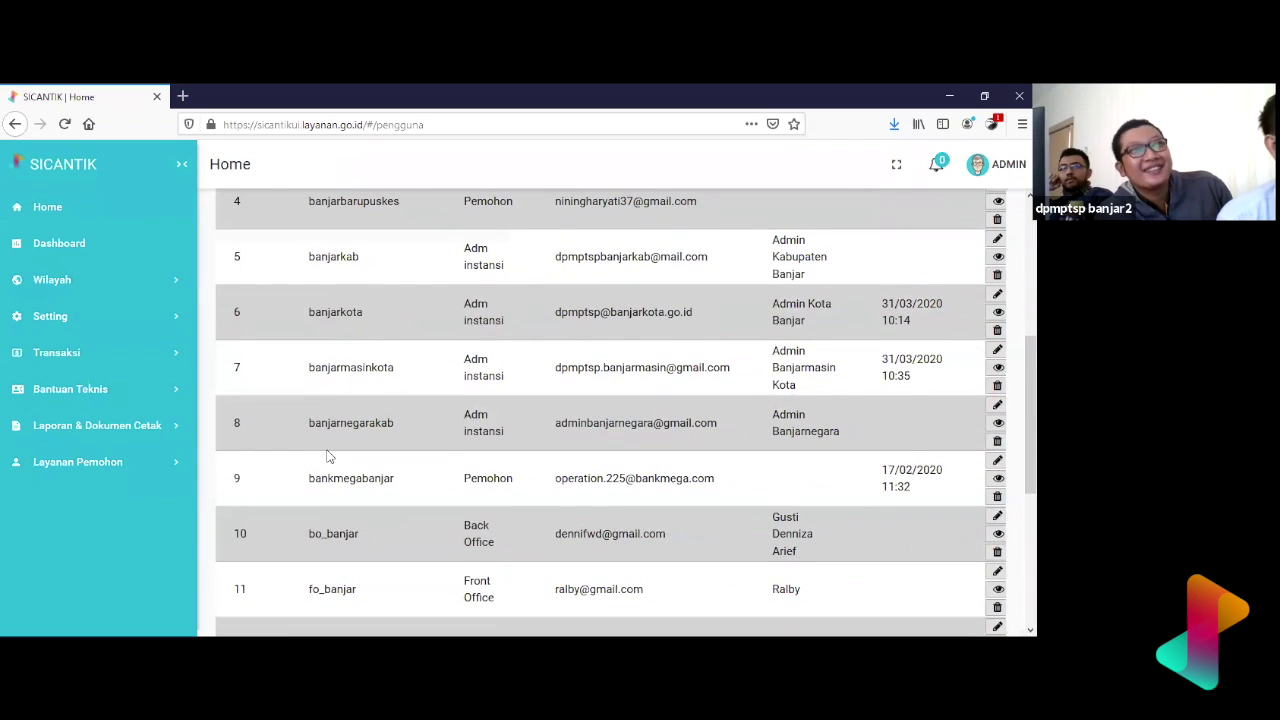
{"action": "left_click_drag", "start_coordinate": [360, 257], "coordinate": [304, 269]}
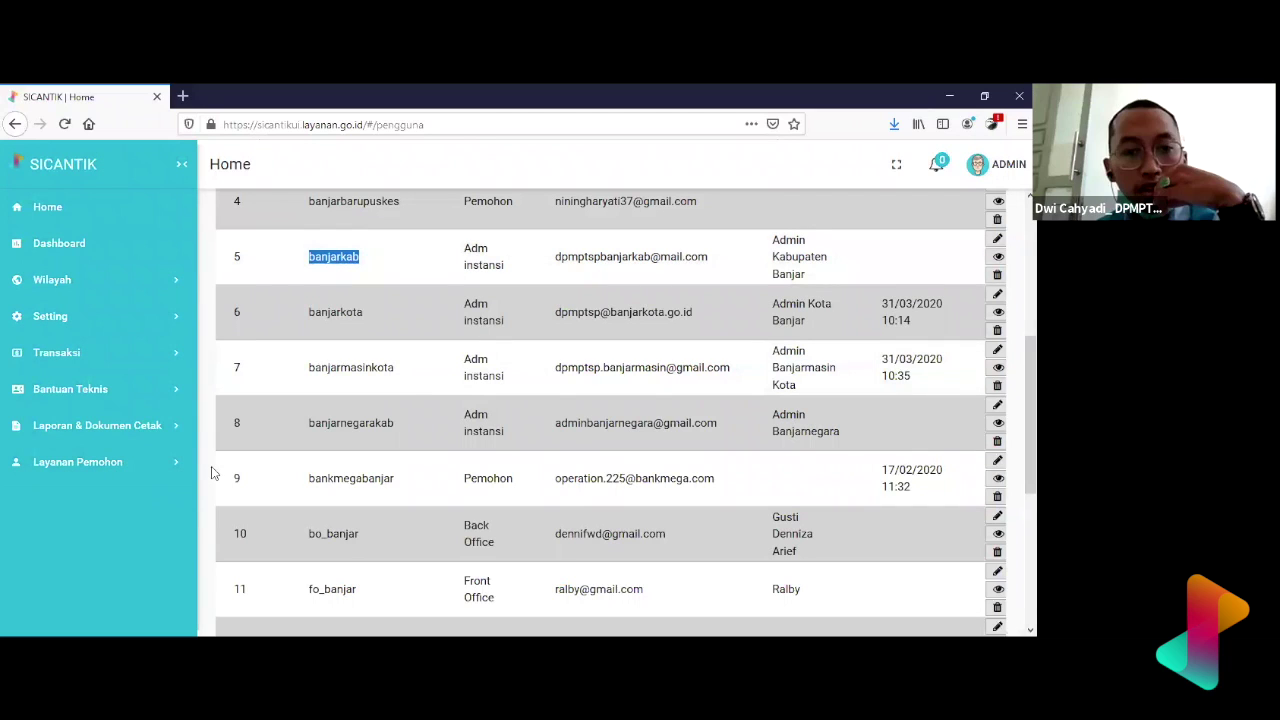
- Review the 'banjar' results, marking part of row 8's e-mail address and scrolling the table
{"action": "left_click", "coordinate": [586, 271]}
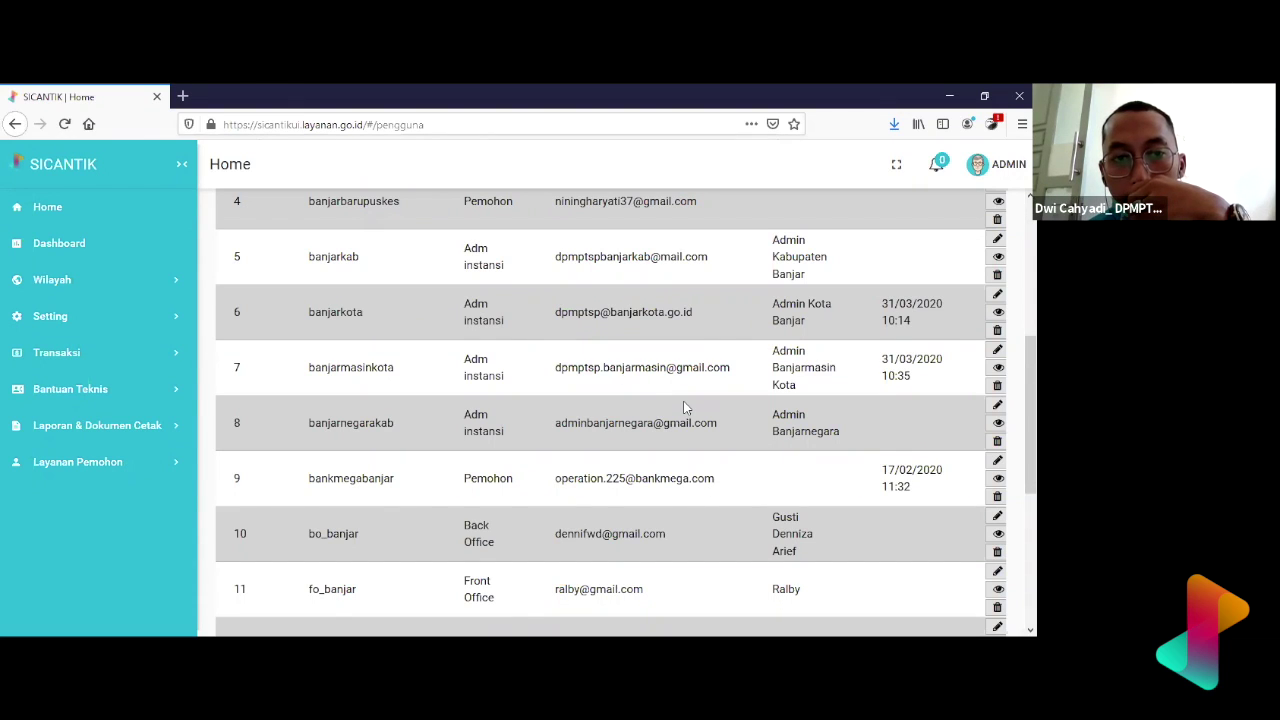
{"action": "left_click_drag", "start_coordinate": [734, 432], "coordinate": [592, 418]}
{"action": "left_click", "coordinate": [592, 418]}
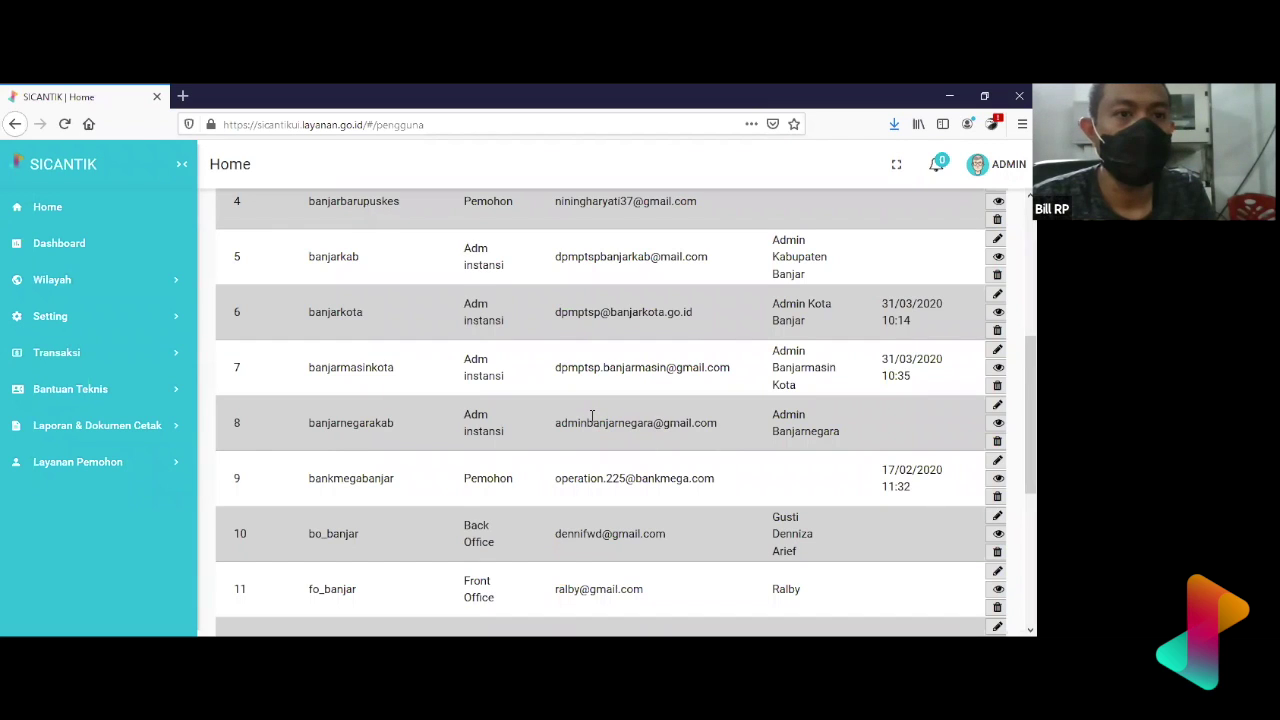
{"action": "left_click_drag", "start_coordinate": [592, 418], "coordinate": [670, 430]}
{"action": "left_click", "coordinate": [670, 430]}
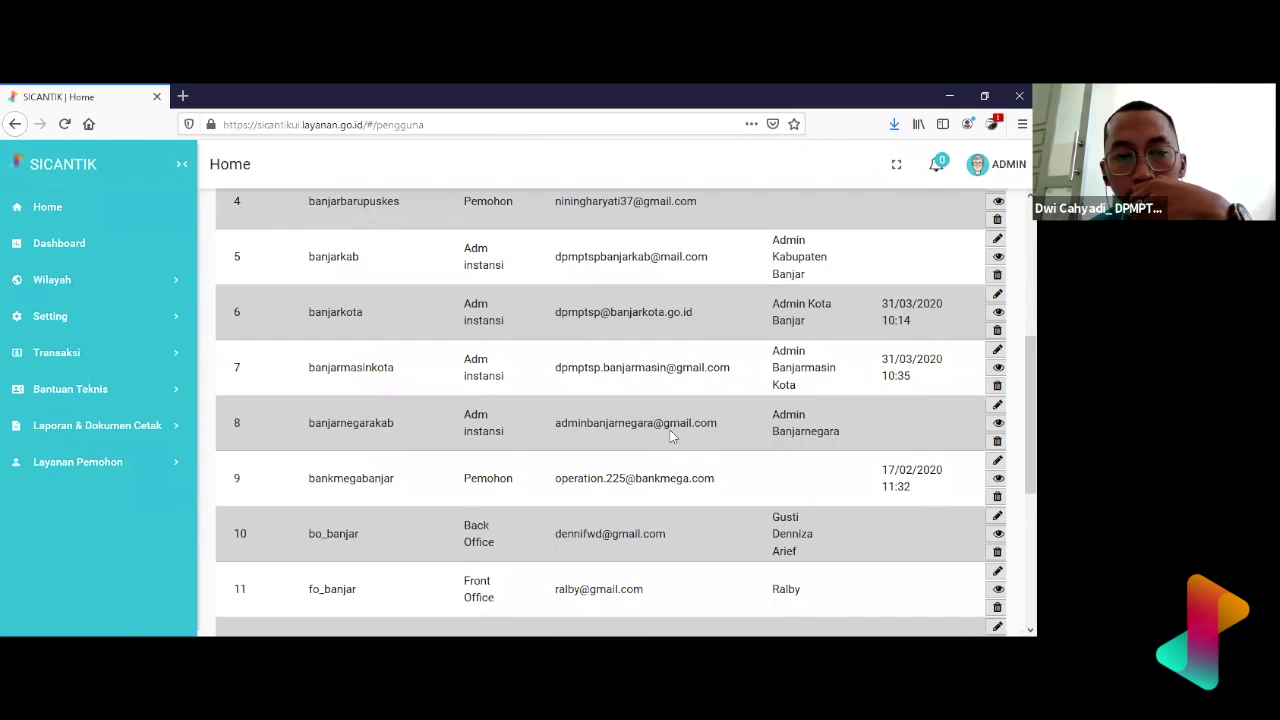
{"action": "scroll", "coordinate": [513, 445], "scroll_direction": "down", "scroll_amount": 4}
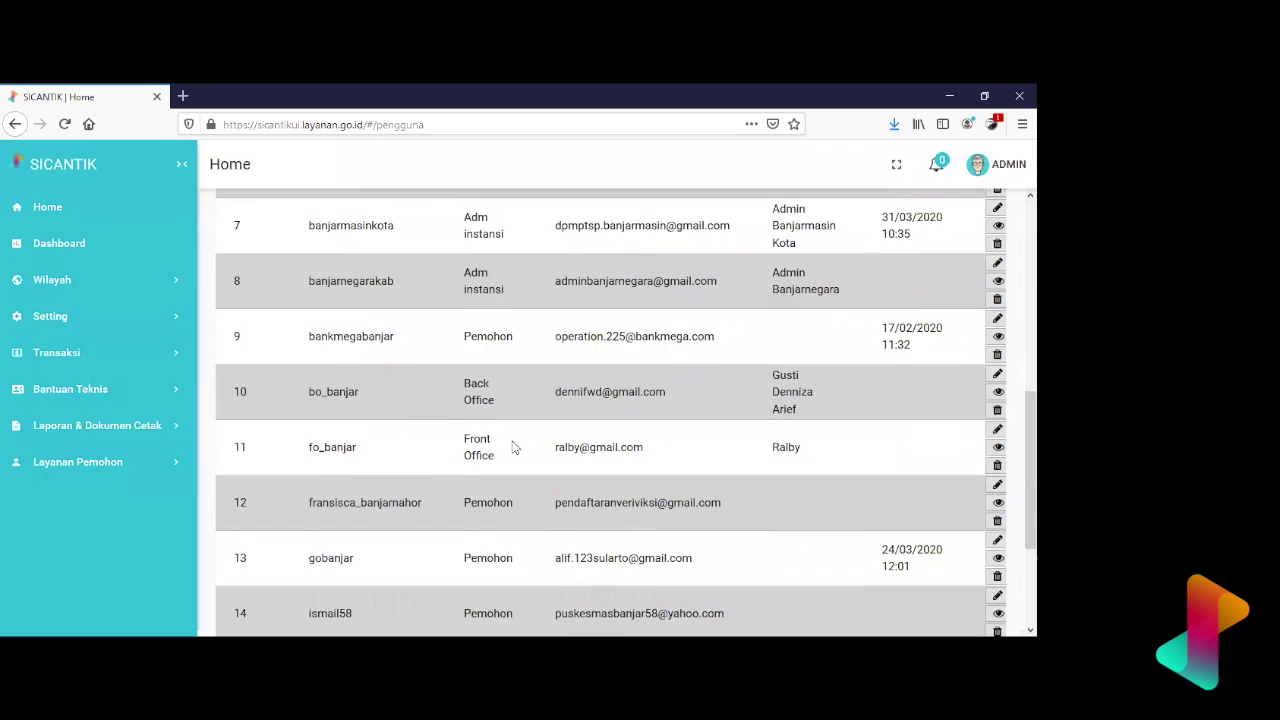
{"action": "scroll", "coordinate": [513, 443], "scroll_direction": "up", "scroll_amount": 10}
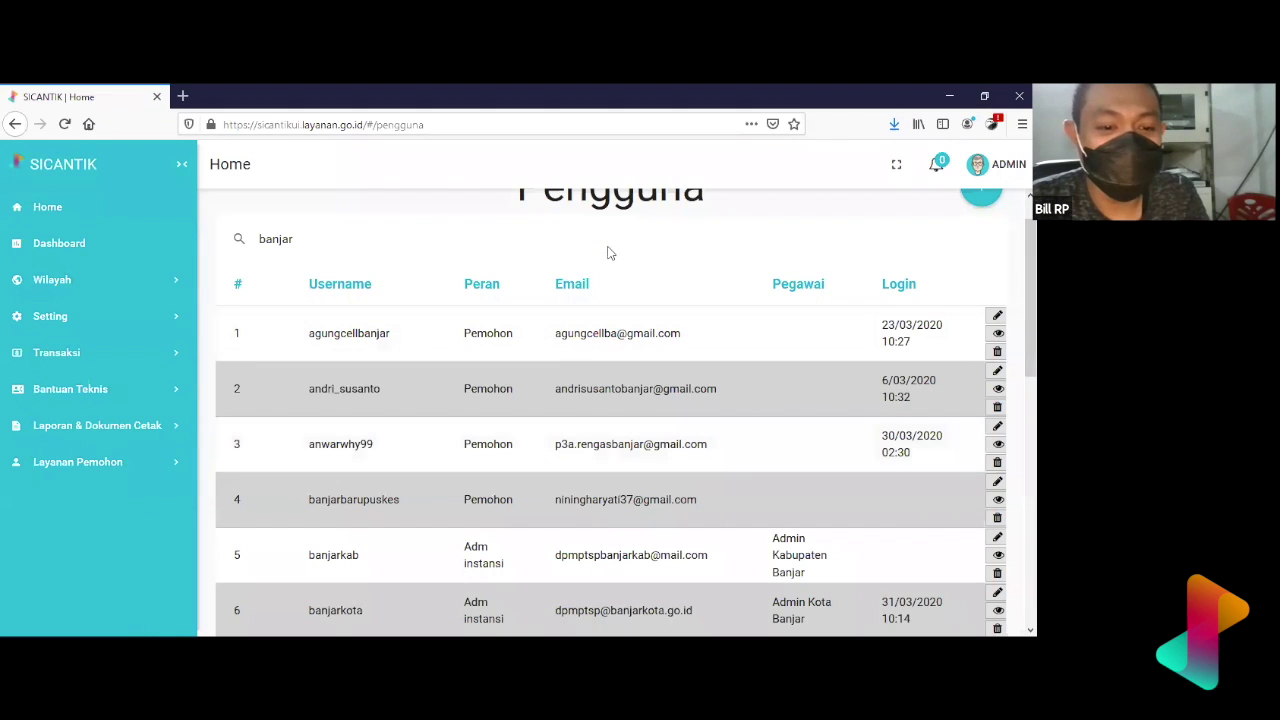
- Replace the user search with 'kupang', then open Setting > Struktur Instansi
{"action": "key", "text": "ctrl+a"}
{"action": "type", "text": "k"}
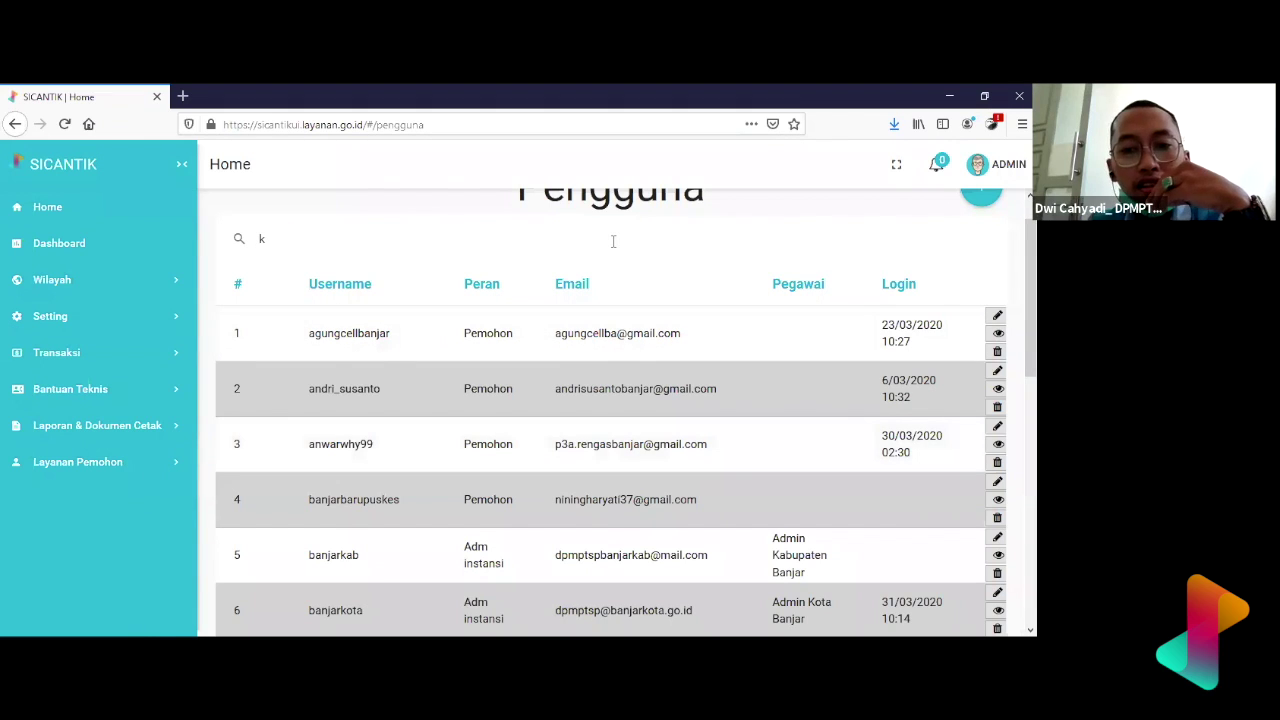
{"action": "type", "text": "upang"}
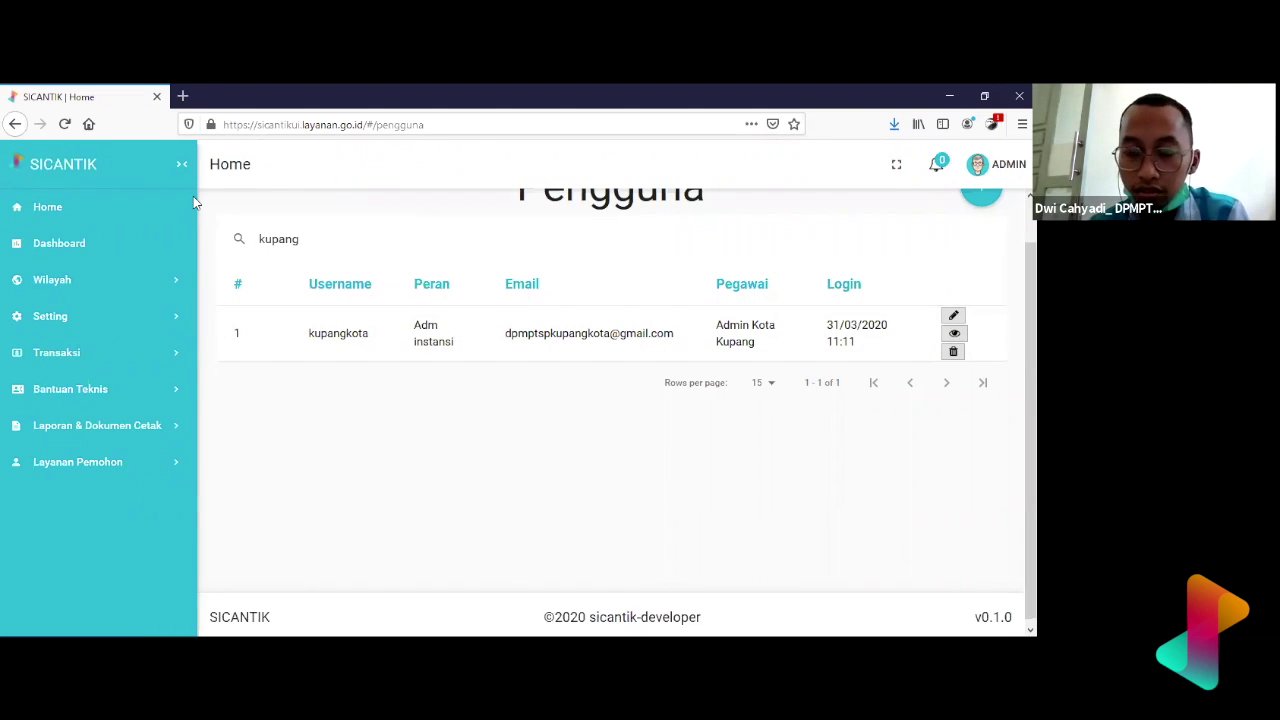
{"action": "left_click", "coordinate": [100, 316]}
{"action": "left_click", "coordinate": [100, 355]}
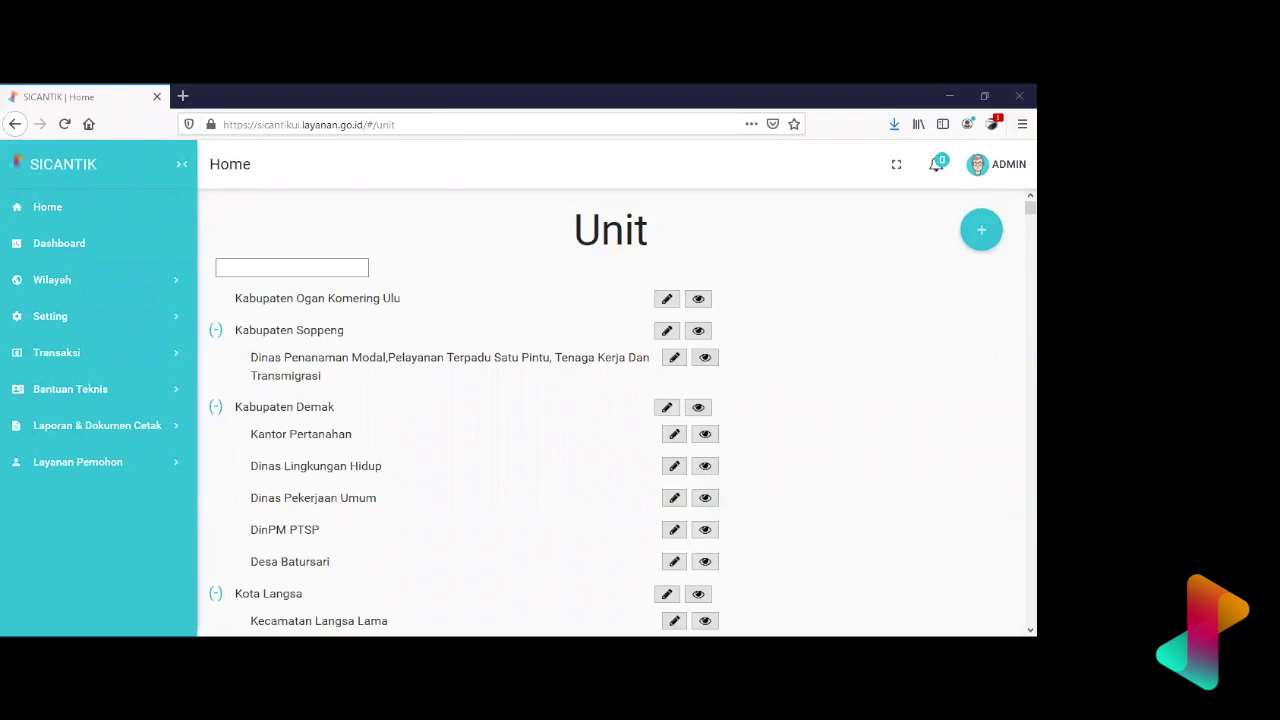
- Find 'kupang' on the Unit page, view the Kota Kupang unit, then cancel back to the list
{"action": "key", "text": "ctrl+f"}
{"action": "type", "text": "kupang"}
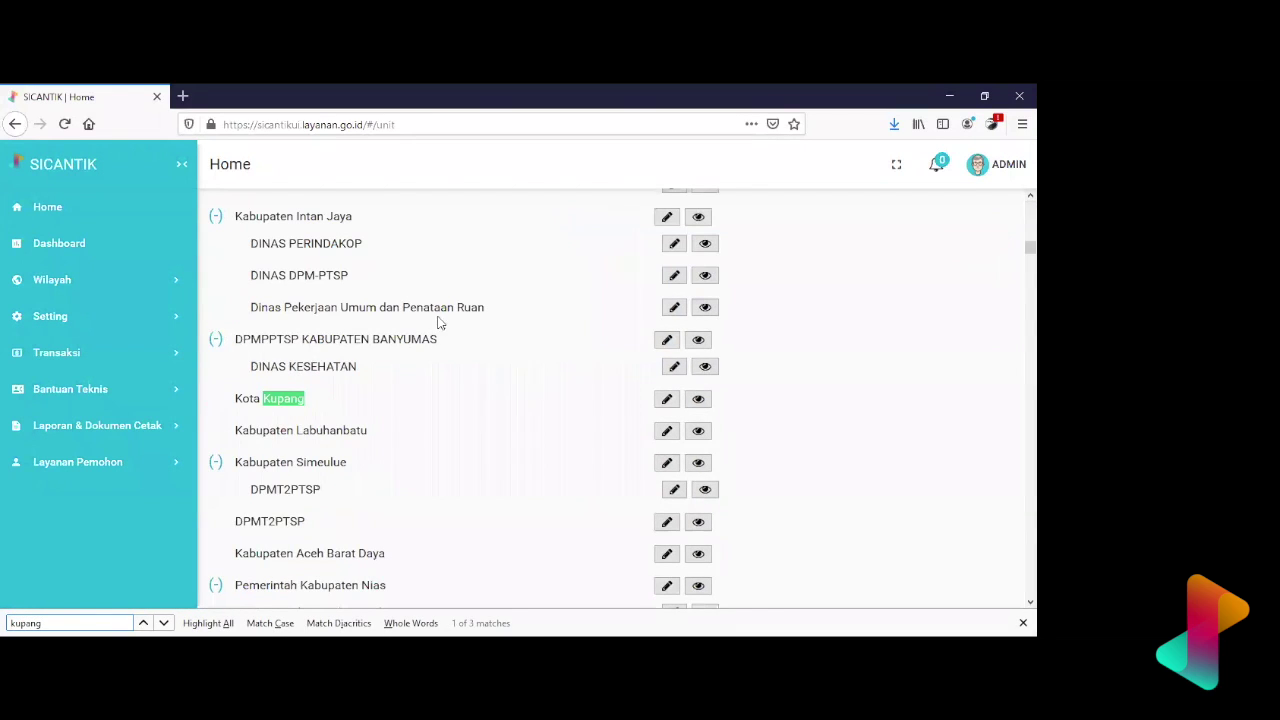
{"action": "left_click", "coordinate": [667, 399]}
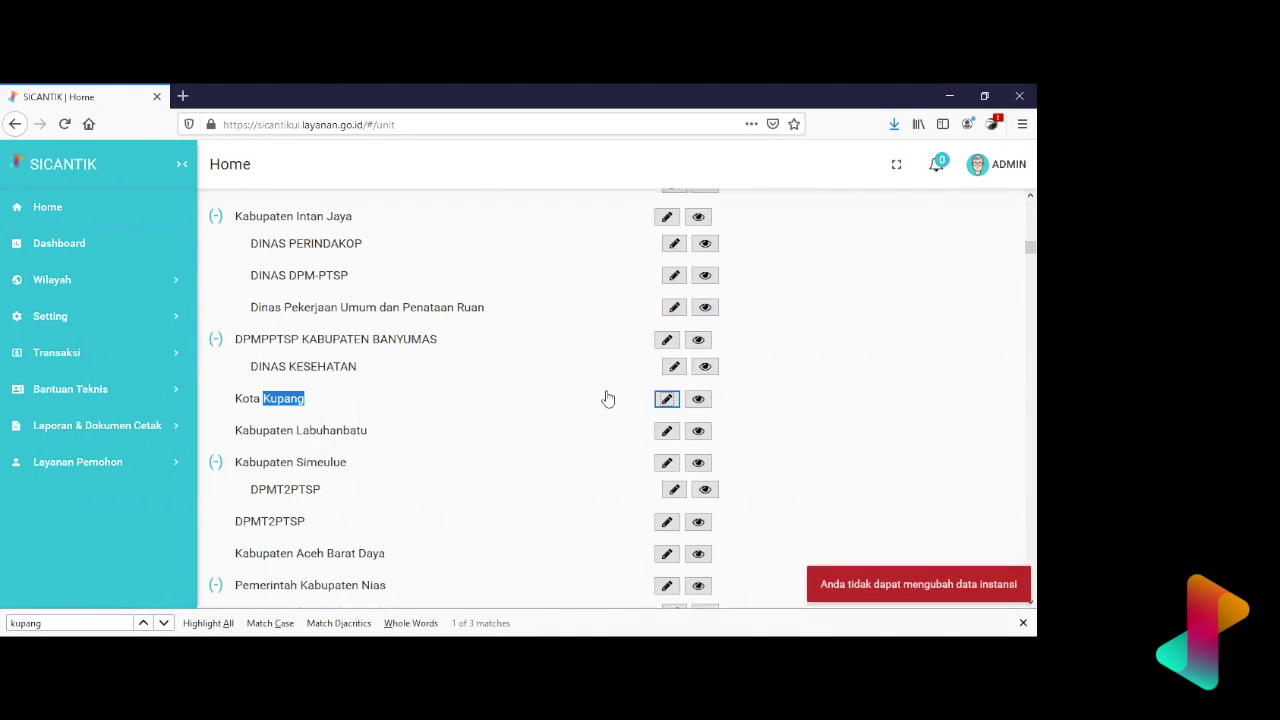
{"action": "left_click", "coordinate": [699, 401]}
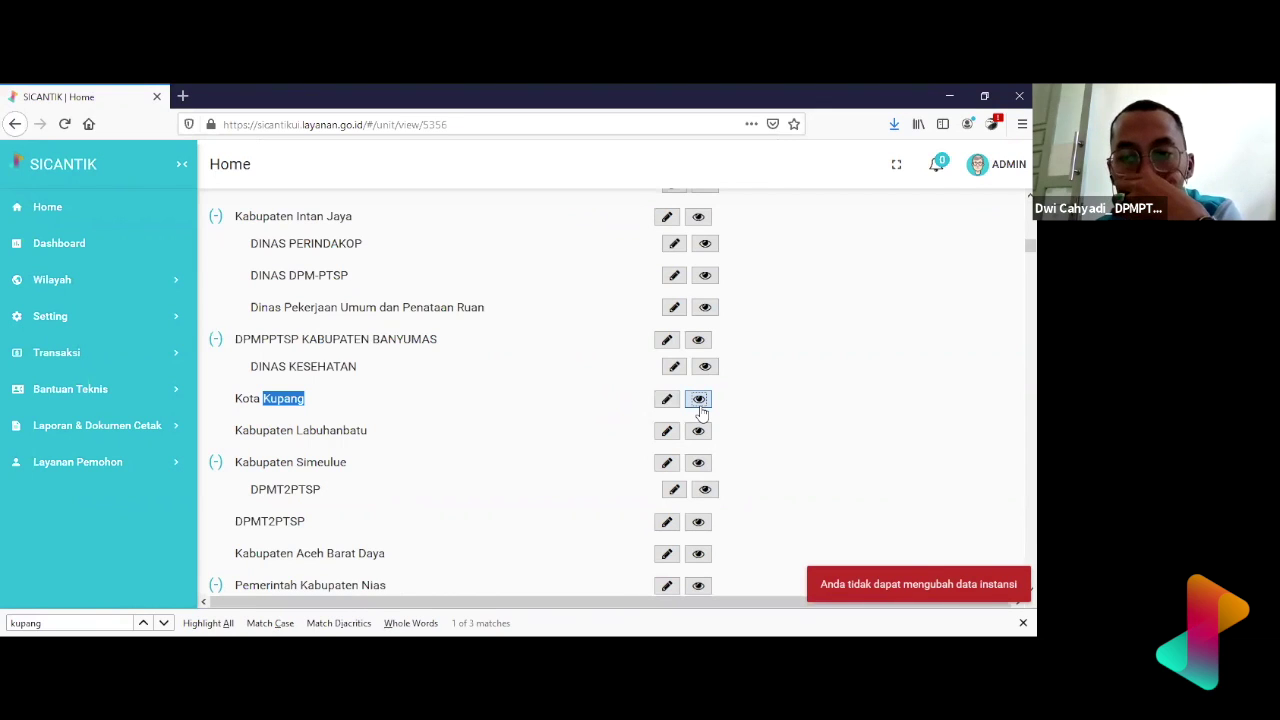
{"action": "left_click", "coordinate": [966, 262]}
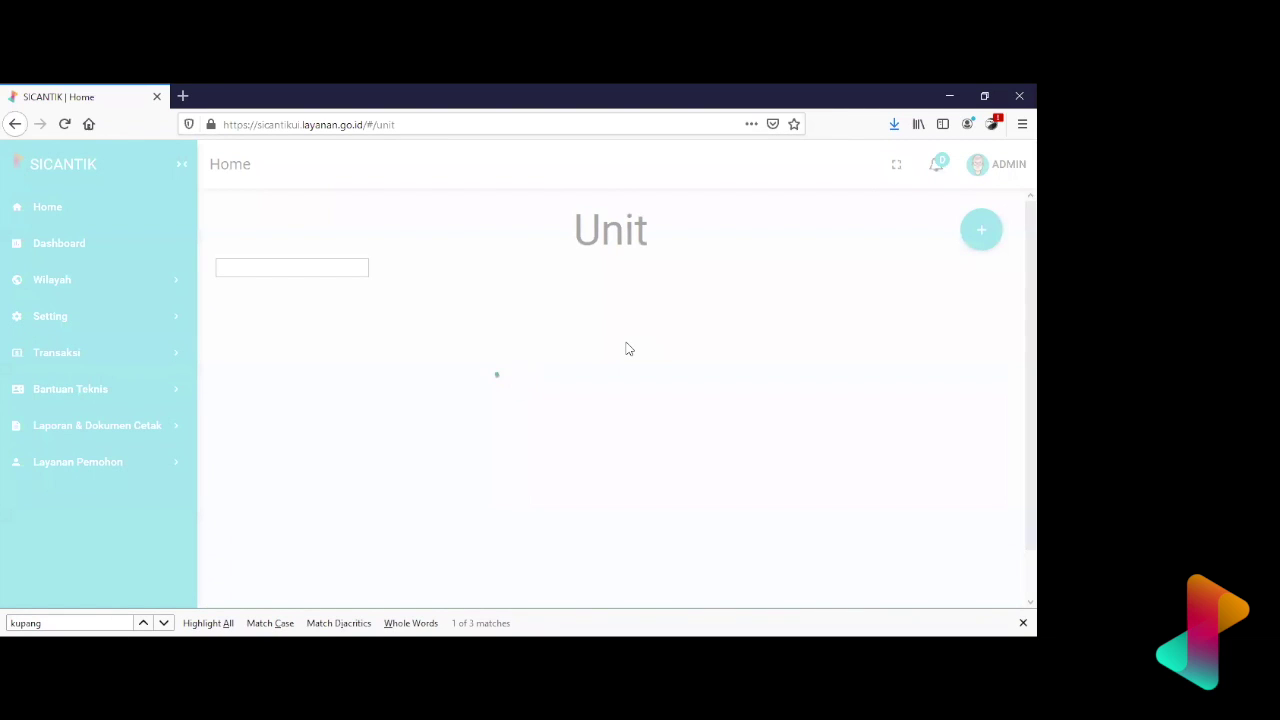
{"action": "left_click", "coordinate": [1023, 623]}
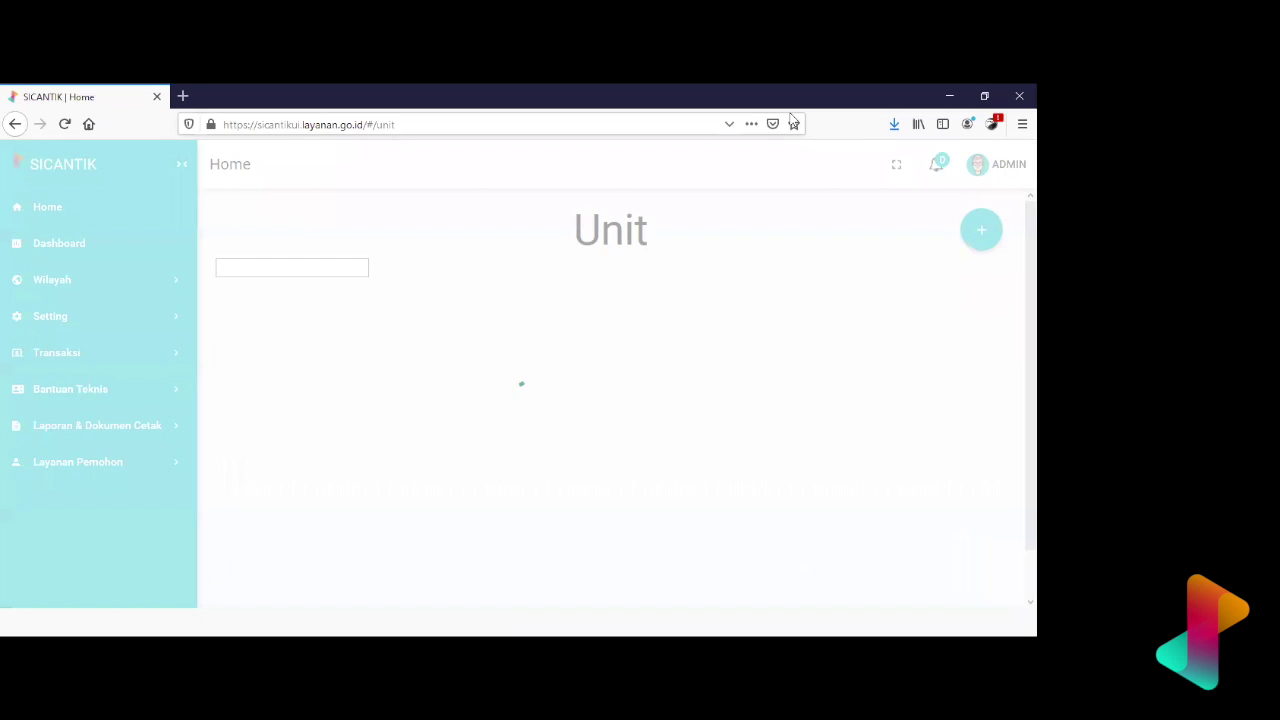
- Search 'kupang' again and open the KUPANG KOTA unit's details
{"action": "key", "text": "ctrl+f"}
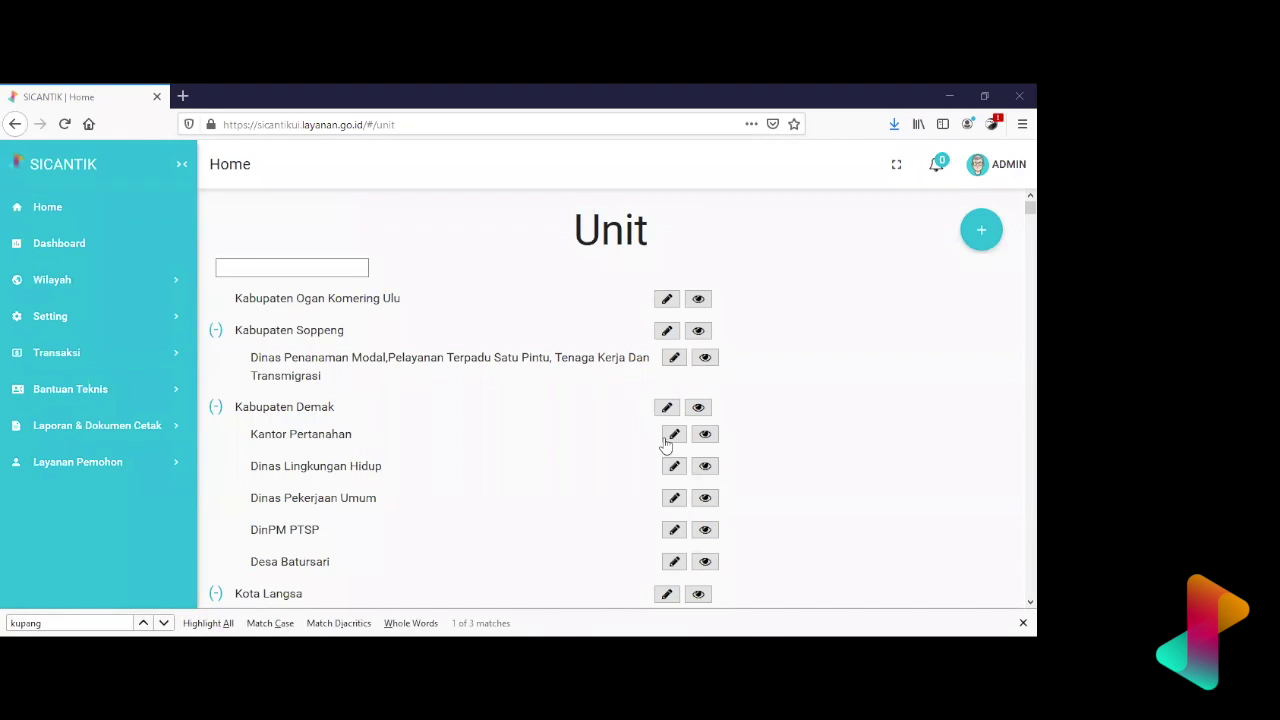
{"action": "type", "text": "k"}
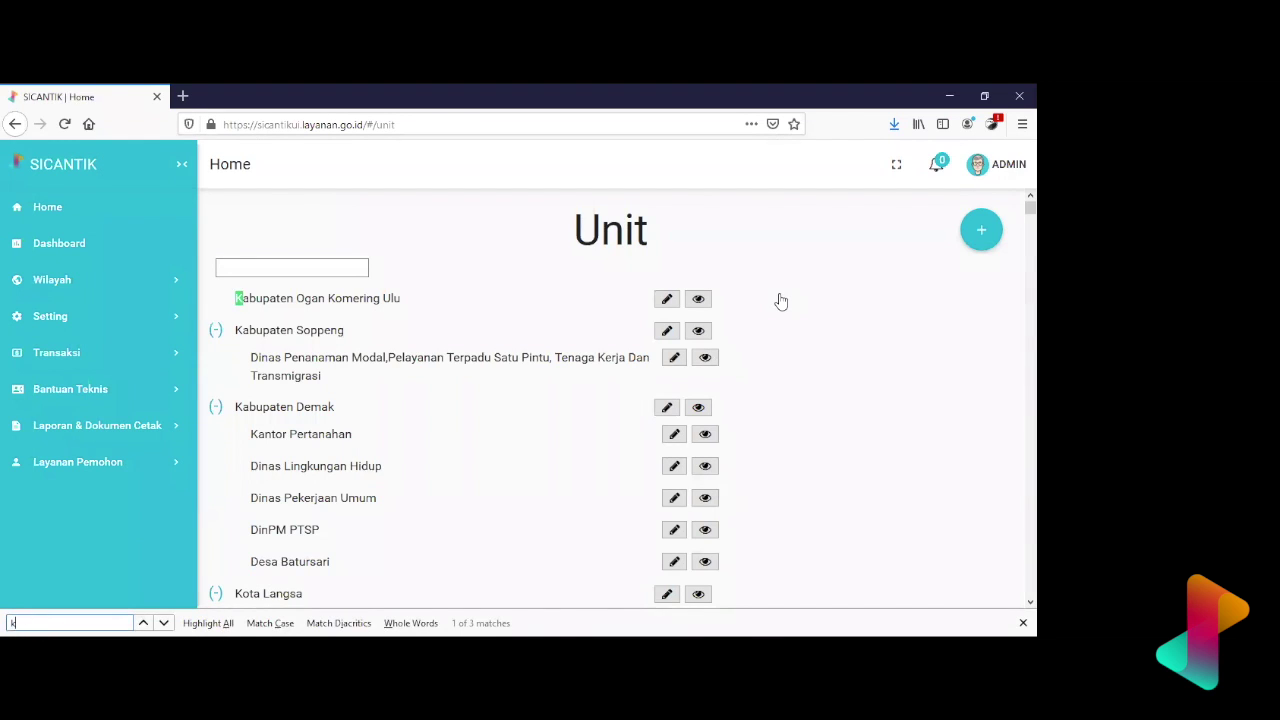
{"action": "type", "text": "upang"}
{"action": "key", "text": "Return"}
{"action": "key", "text": "Return"}
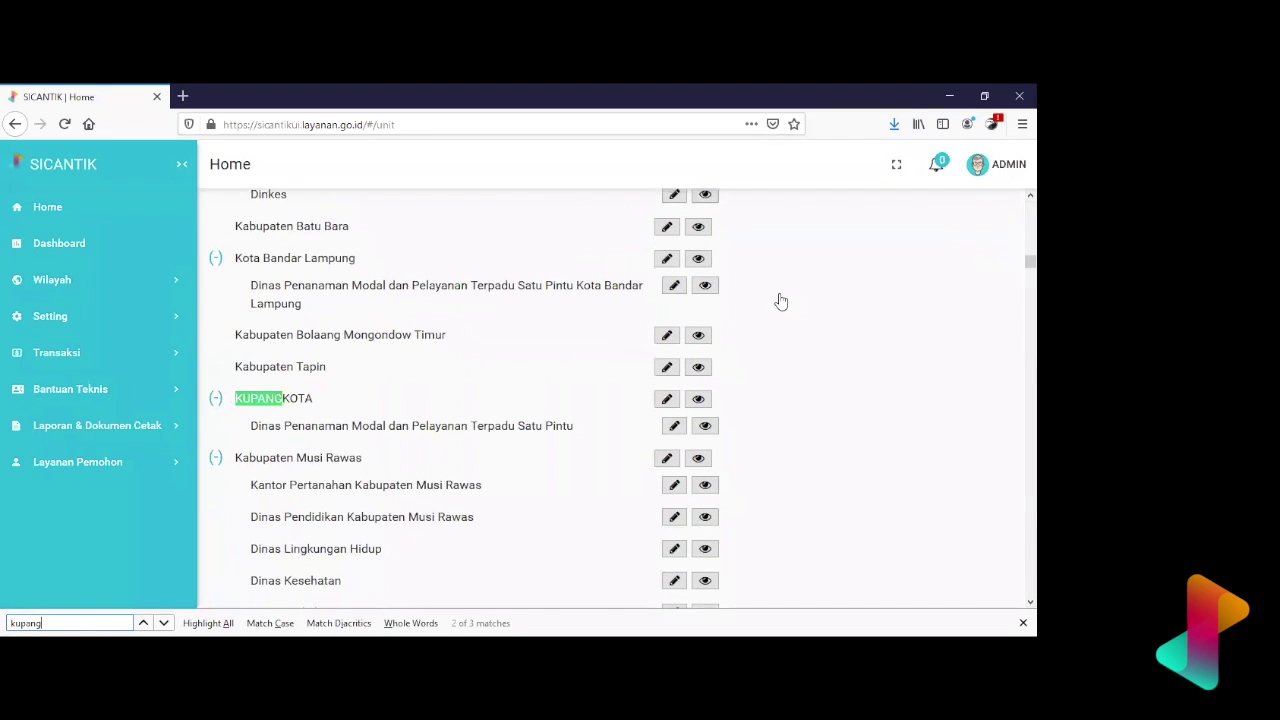
{"action": "key", "text": "Return"}
{"action": "key", "text": "Return"}
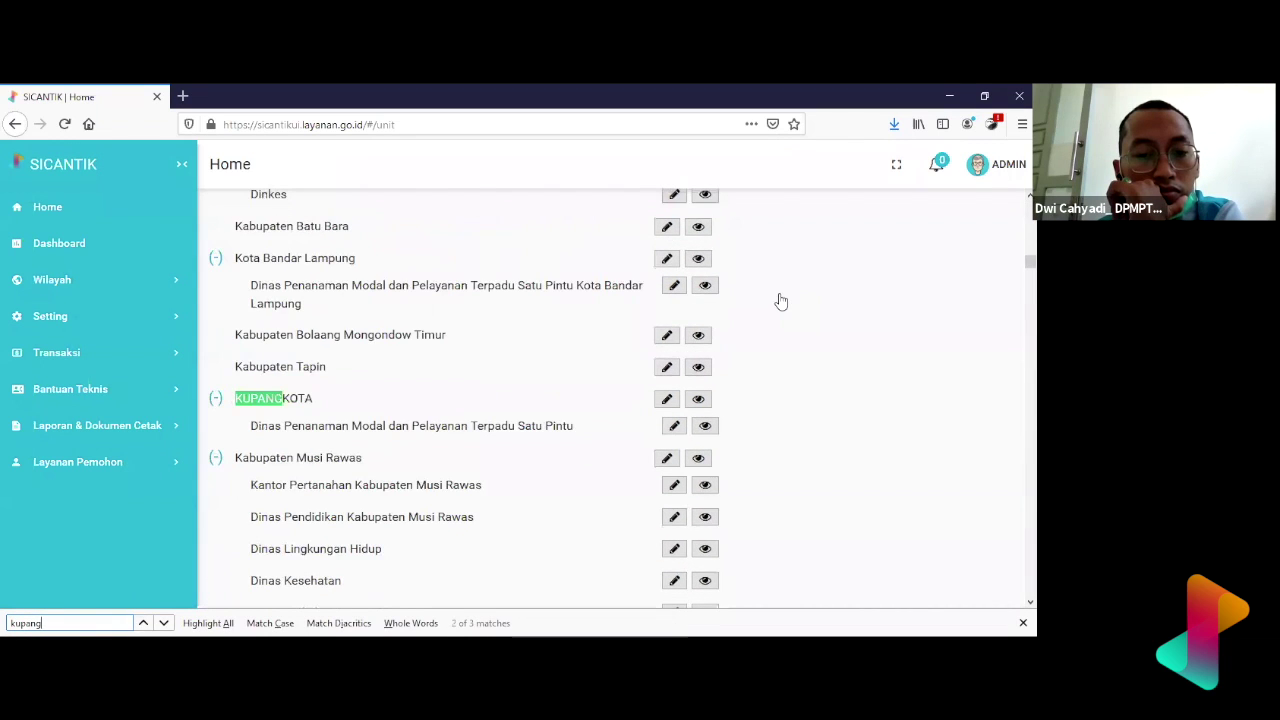
{"action": "left_click", "coordinate": [699, 398]}
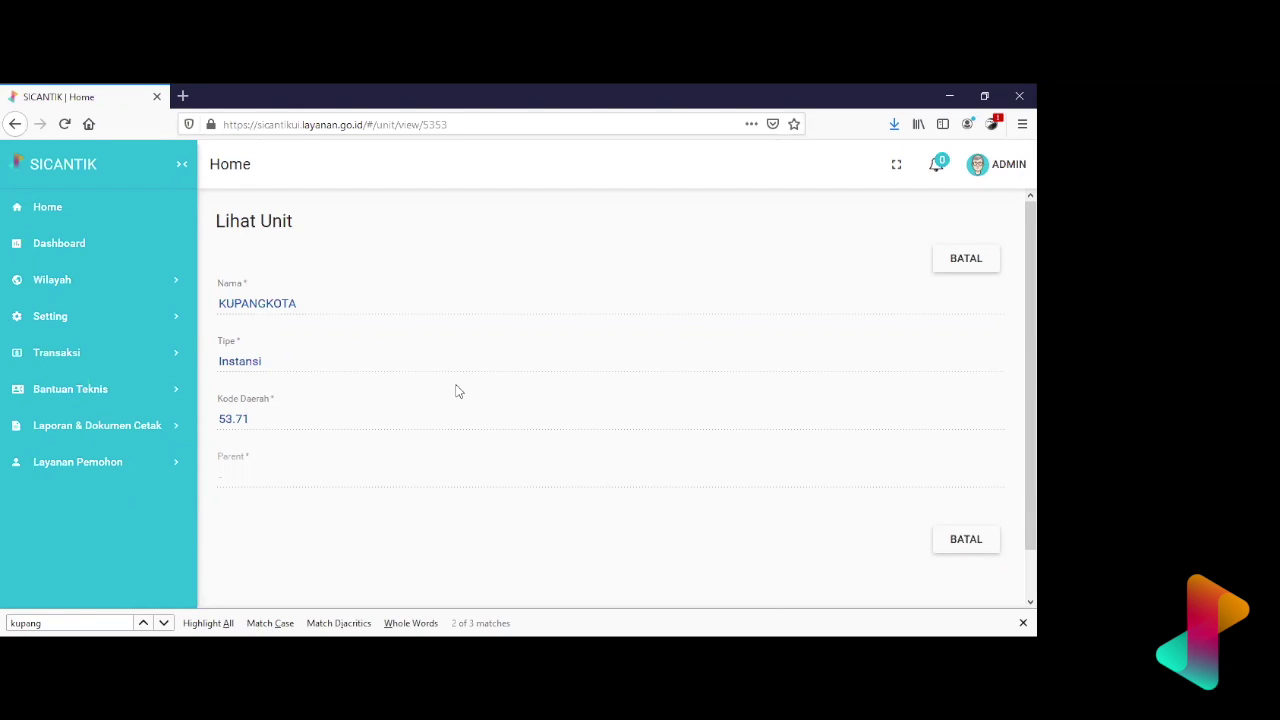
- Open the Pengguna user list via Setting > Authorisasi
{"action": "left_click", "coordinate": [157, 330]}
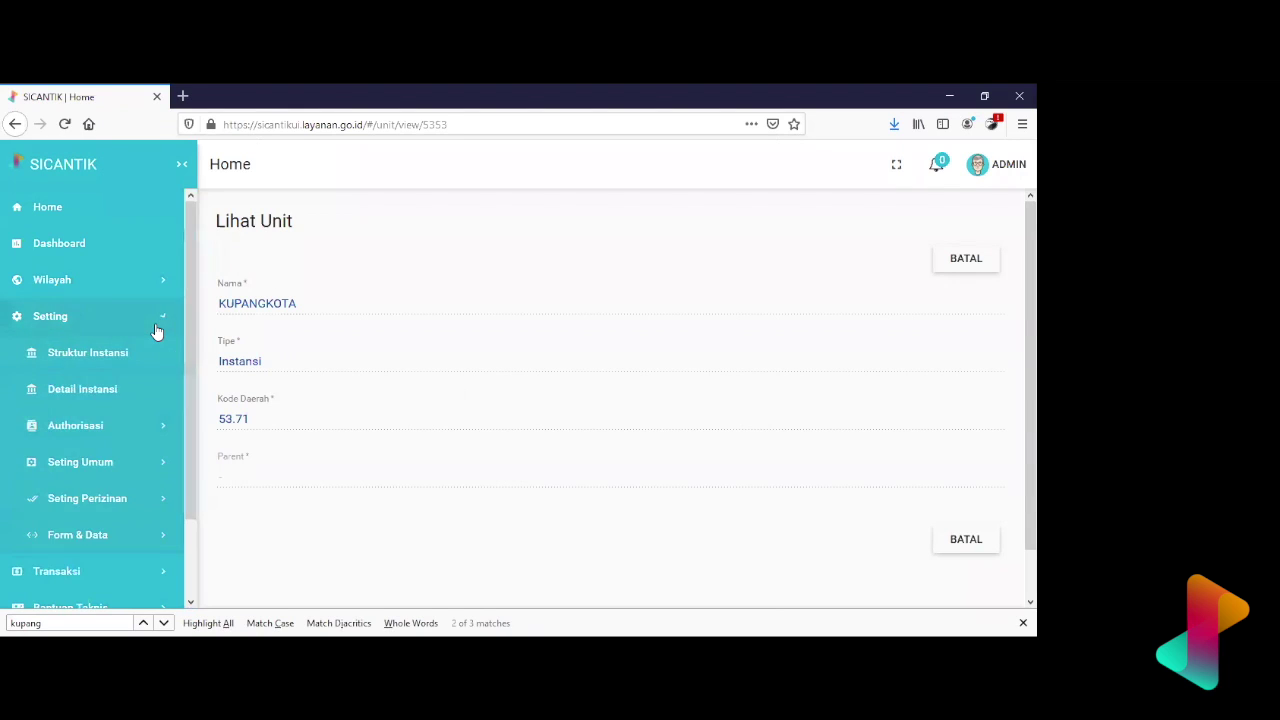
{"action": "left_click", "coordinate": [144, 428]}
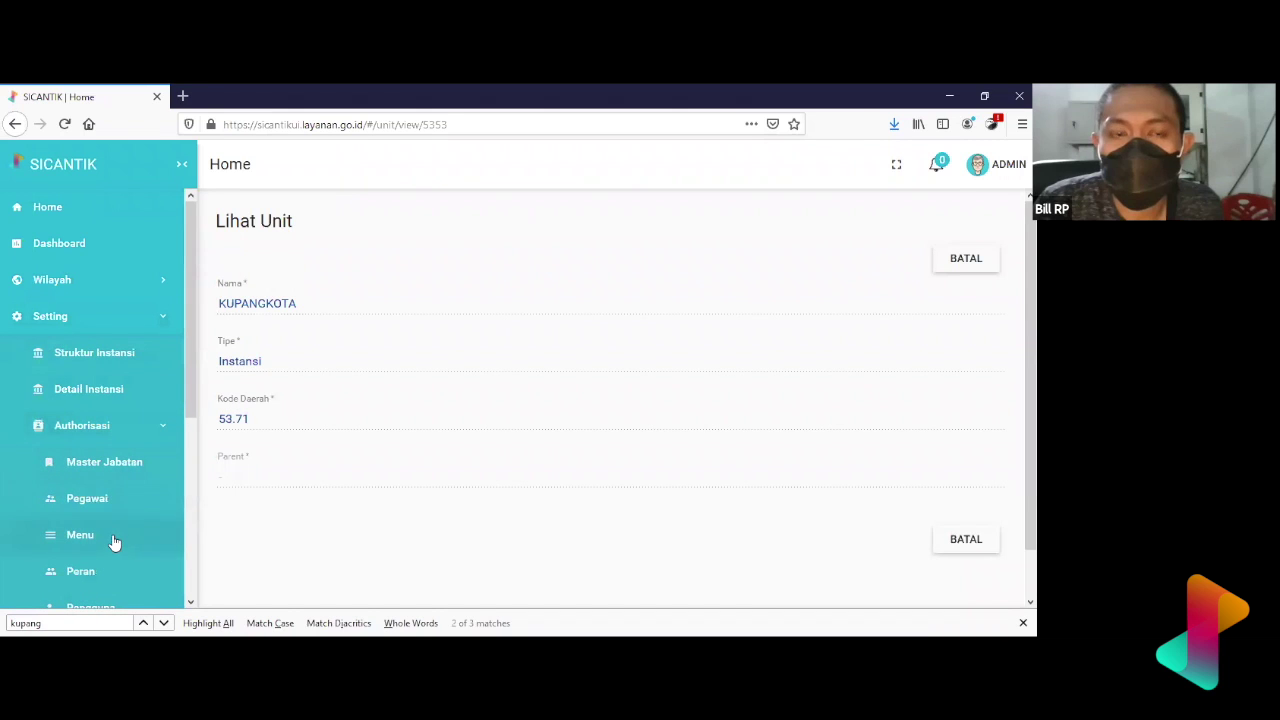
{"action": "scroll", "coordinate": [100, 588], "scroll_direction": "down", "scroll_amount": 3}
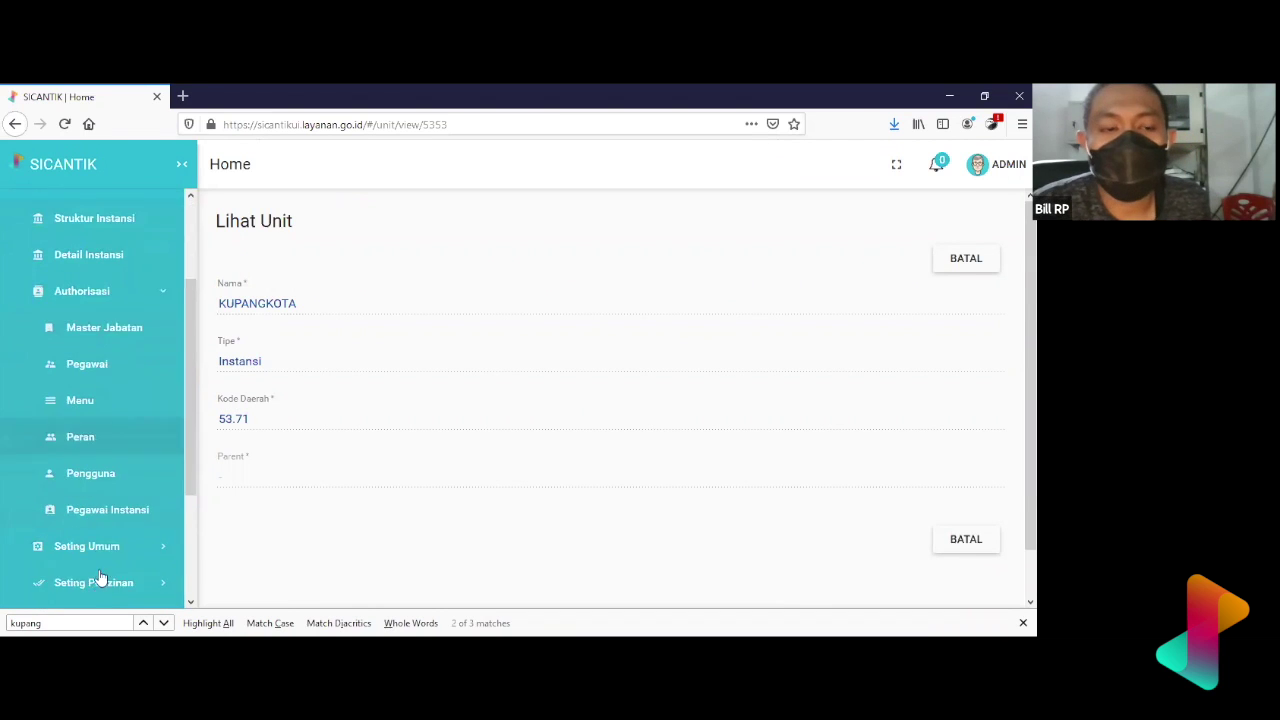
{"action": "left_click", "coordinate": [96, 452]}
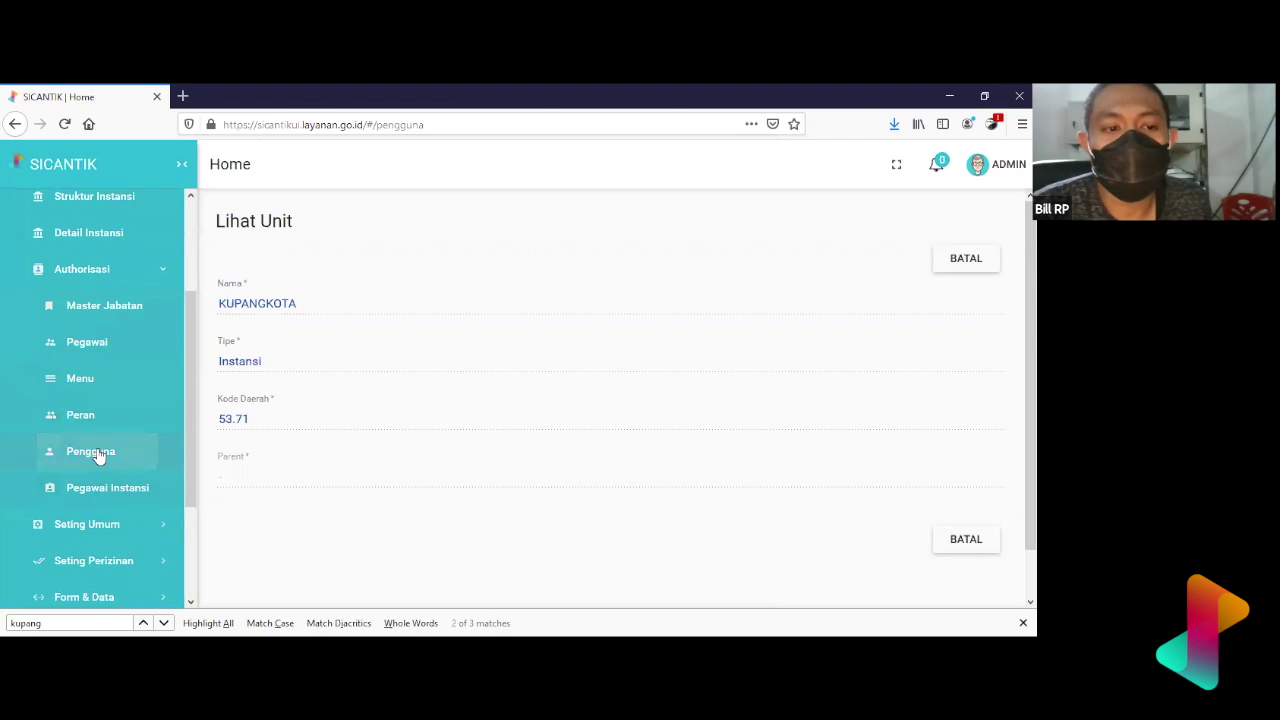
- Duplicate the browser tab, return to the original, and search users for 'kupangkot'
{"action": "right_click", "coordinate": [75, 90]}
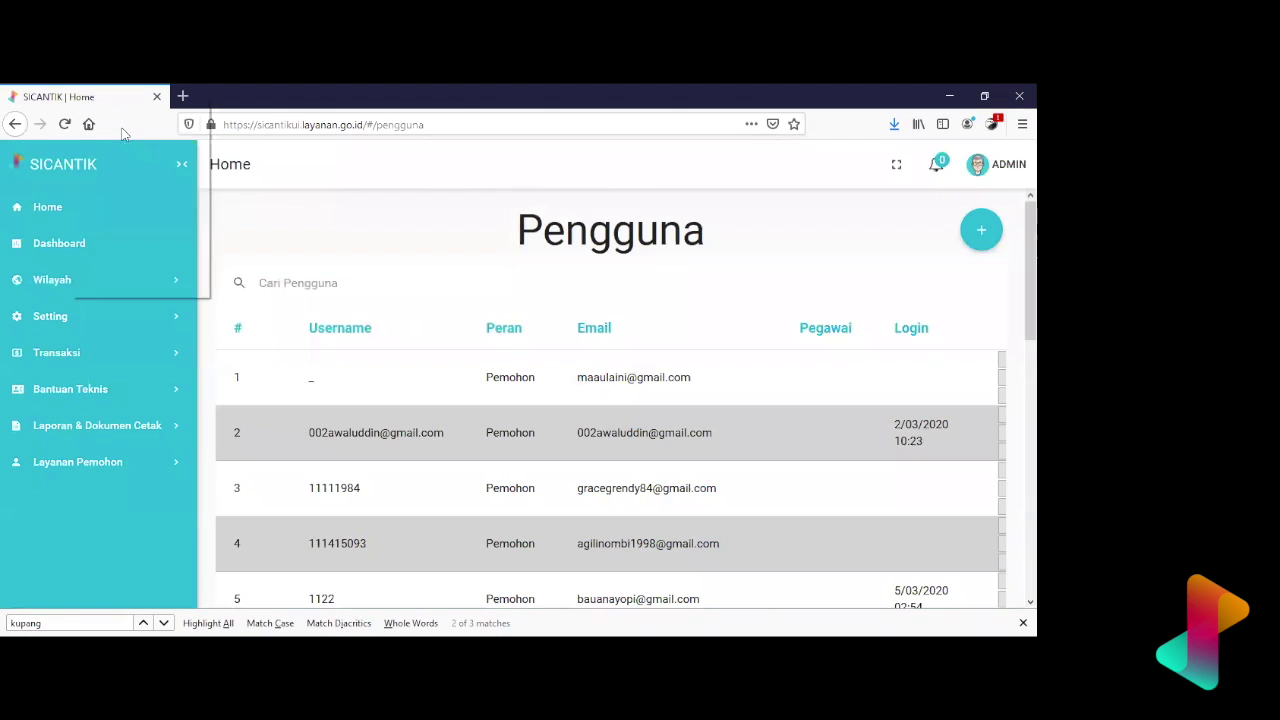
{"action": "left_click", "coordinate": [130, 143]}
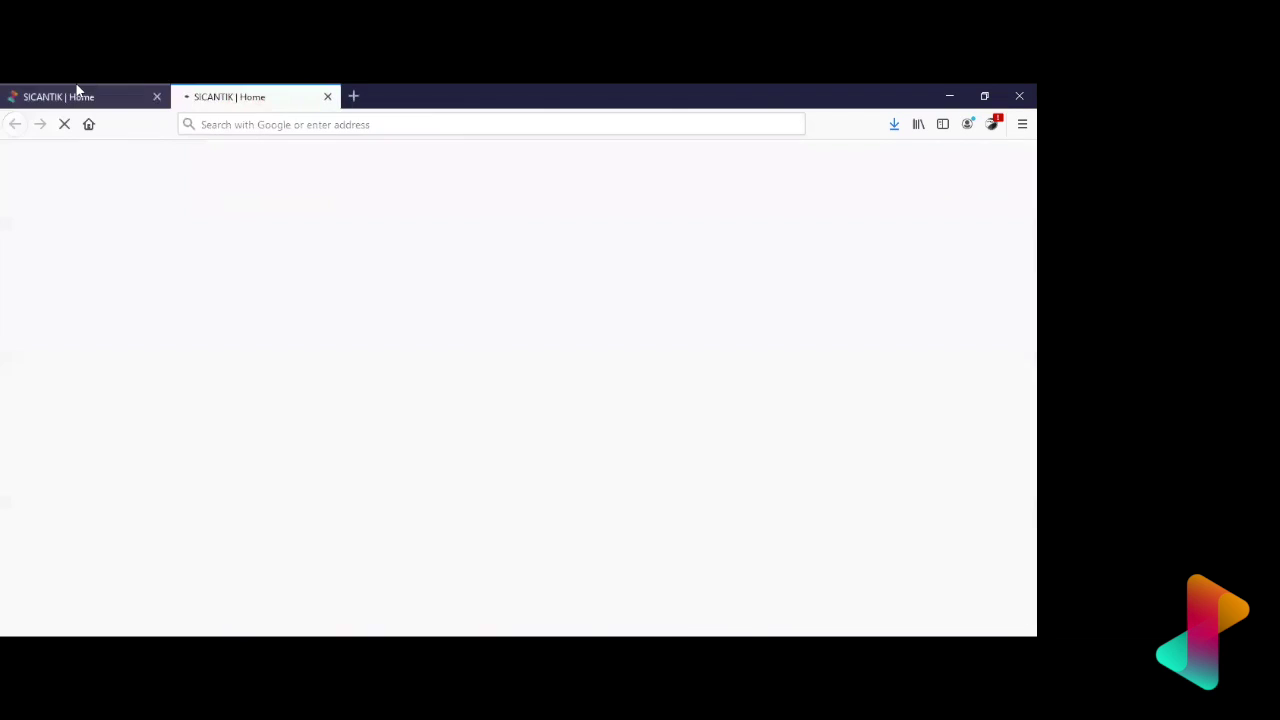
{"action": "left_click", "coordinate": [77, 92]}
{"action": "left_click", "coordinate": [347, 286]}
{"action": "type", "text": "kupangk"}
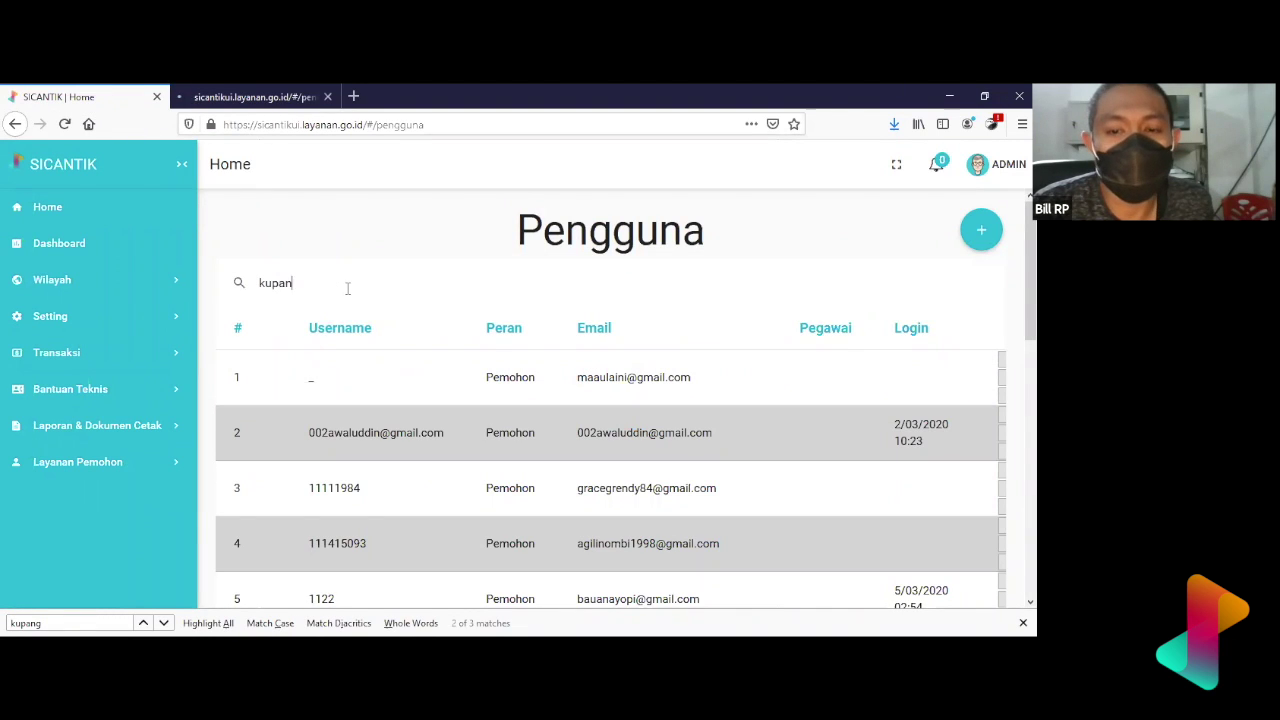
{"action": "type", "text": "ot"}
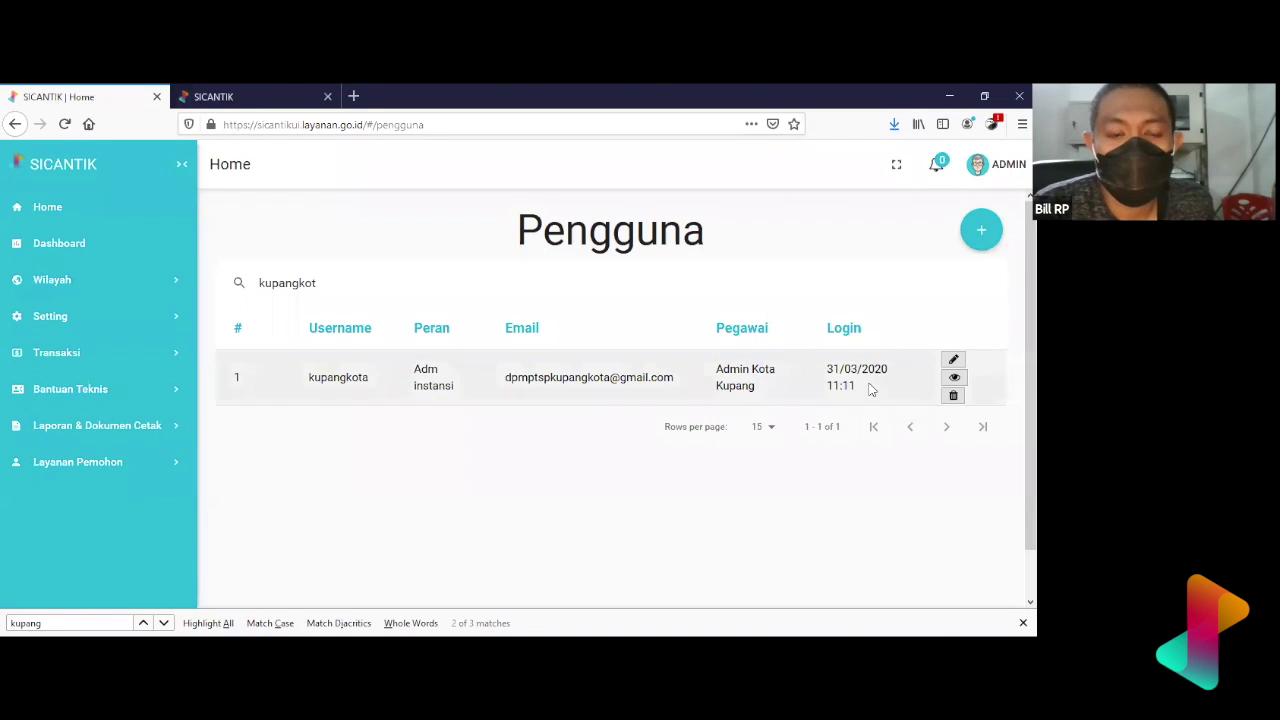
- Review the single 'kupangkot' result, the Adm instansi account for Admin Kota Kupang
{"action": "left_click", "coordinate": [871, 490]}
{"action": "scroll", "coordinate": [871, 490], "scroll_direction": "down", "scroll_amount": 2}
{"action": "scroll", "coordinate": [871, 490], "scroll_direction": "up", "scroll_amount": 2}
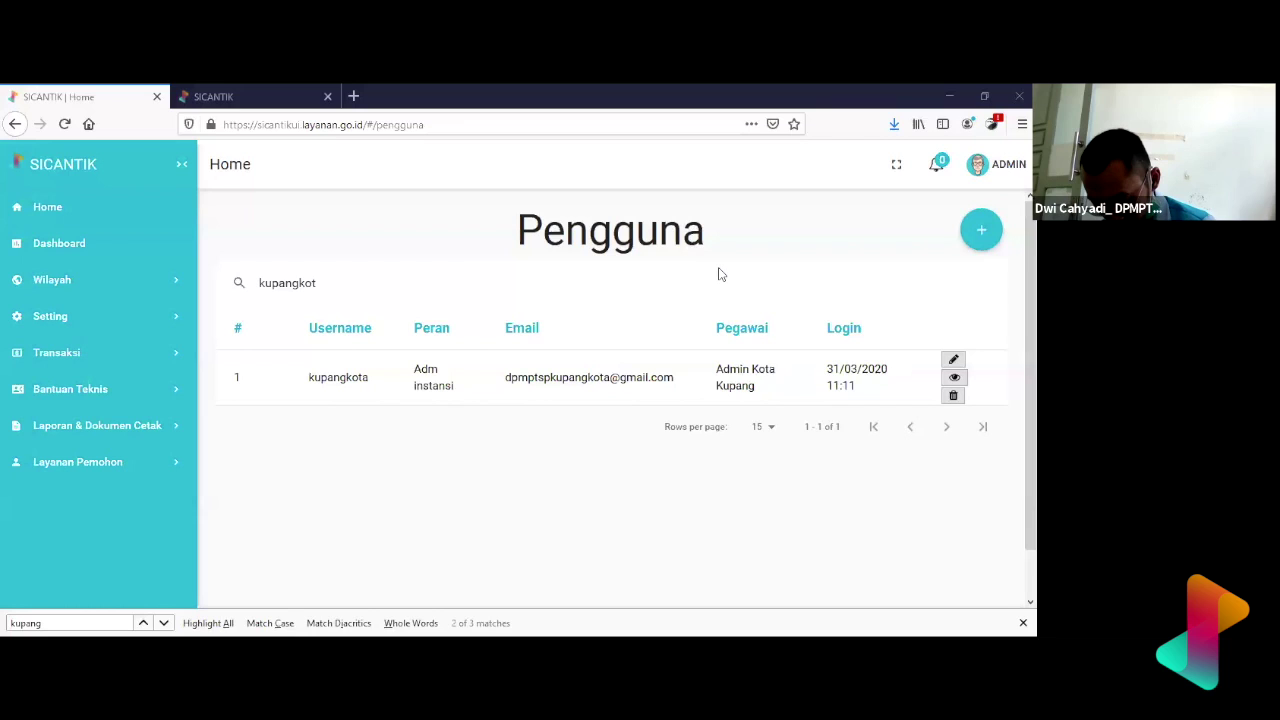
- Replace the search term with 'sekadau' to show its two accounts, then close the find bar
{"action": "double_click", "coordinate": [366, 276]}
{"action": "type", "text": "sekadau"}
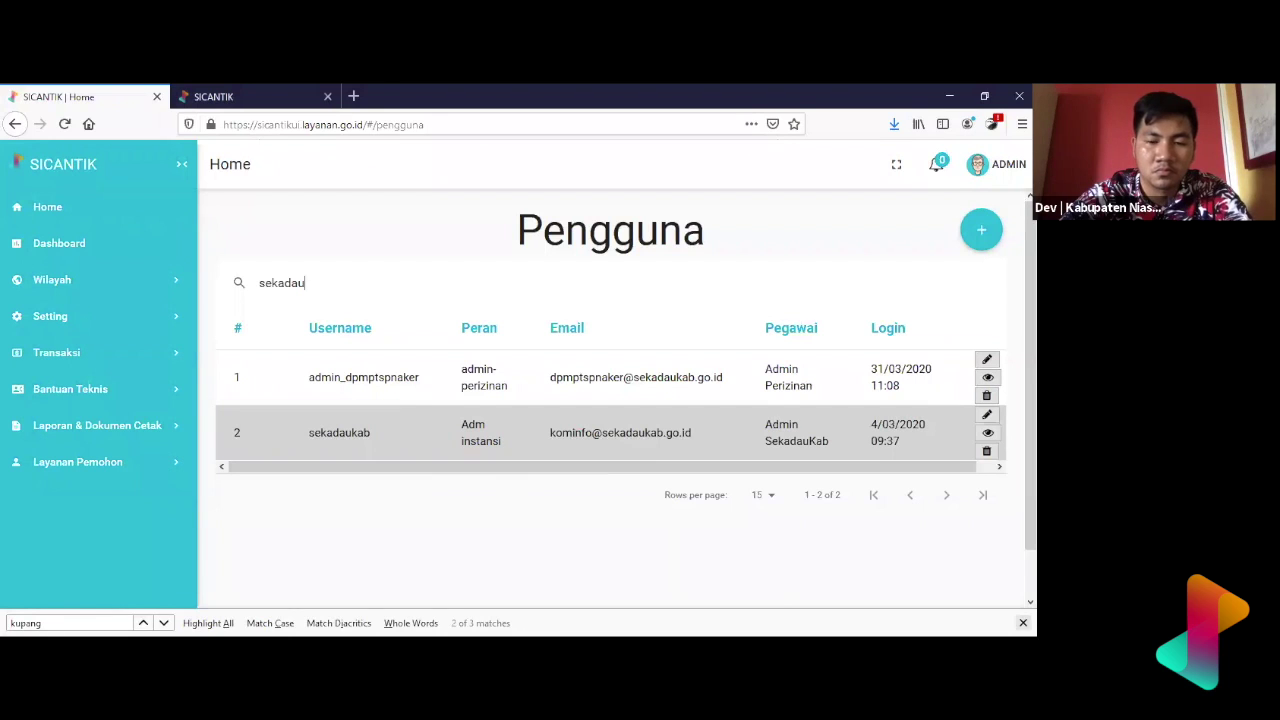
{"action": "left_click", "coordinate": [1023, 623]}
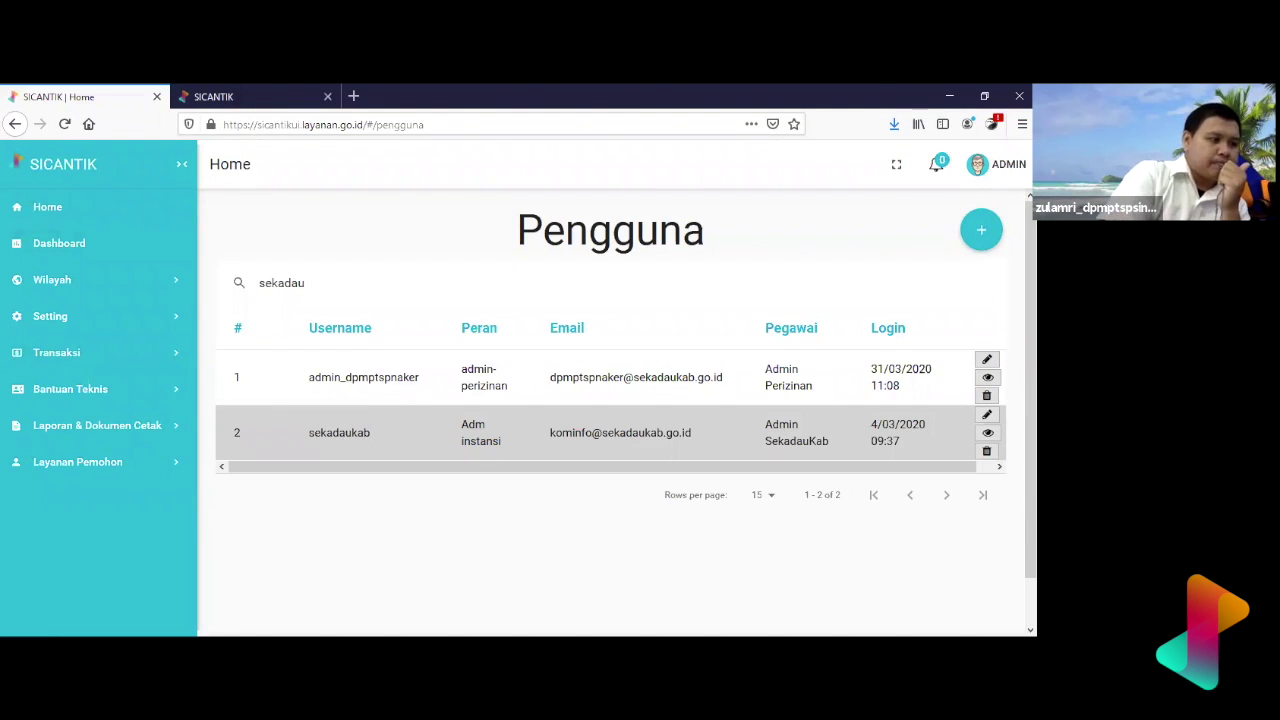
- Expand the Setting, Authorisasi, Seting Perizinan and Transaksi sidebar sections and browse their pages
{"action": "left_click", "coordinate": [98, 316]}
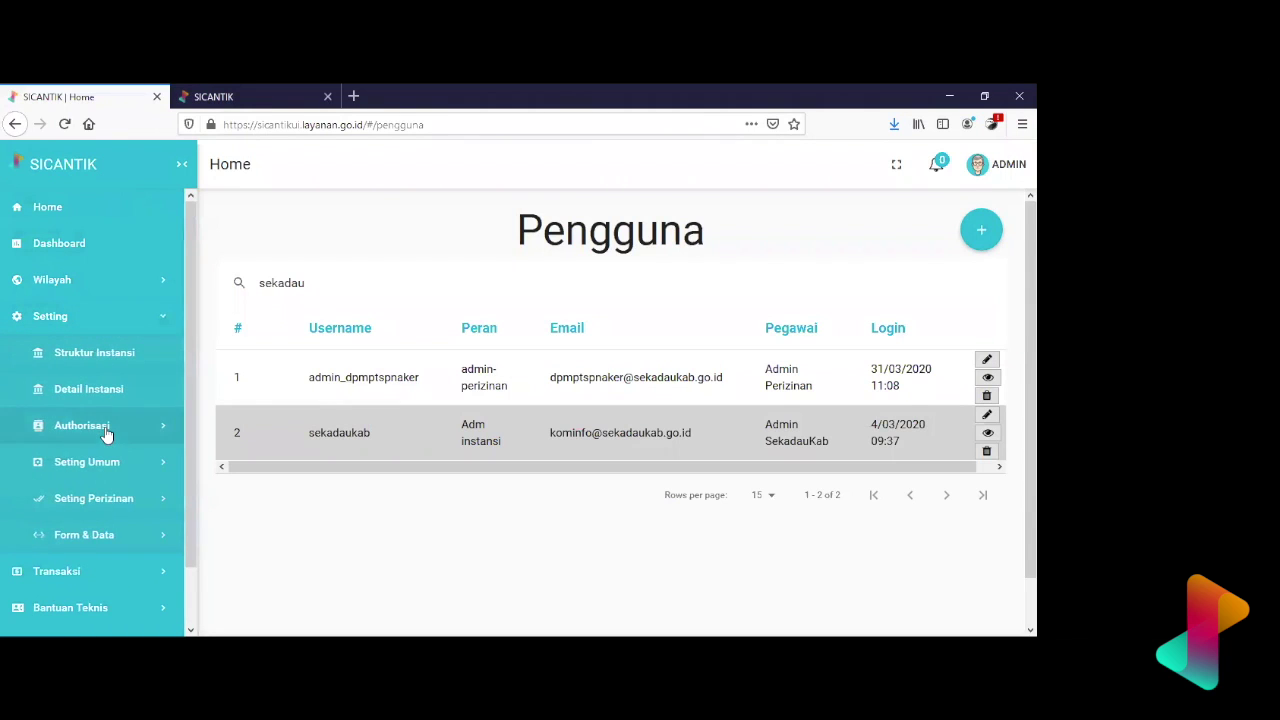
{"action": "left_click", "coordinate": [107, 427]}
{"action": "scroll", "coordinate": [114, 480], "scroll_direction": "down", "scroll_amount": 5}
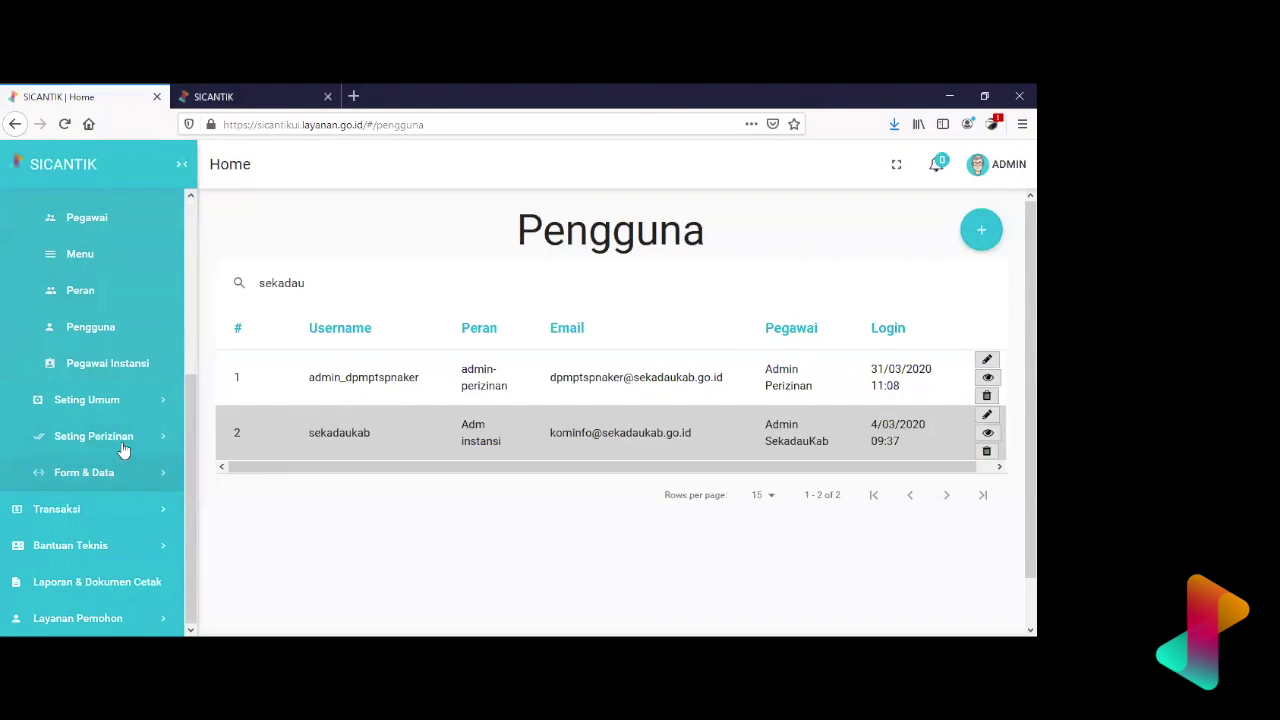
{"action": "left_click", "coordinate": [127, 437]}
{"action": "scroll", "coordinate": [128, 445], "scroll_direction": "down", "scroll_amount": 5}
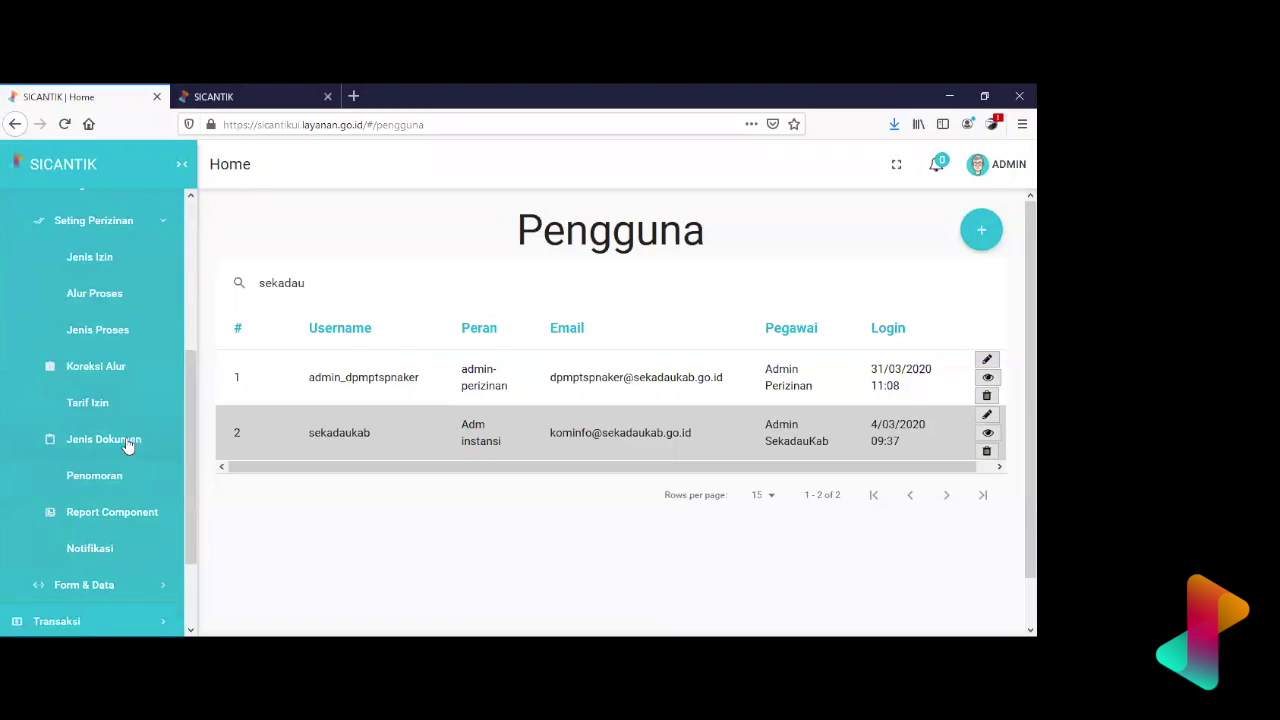
{"action": "left_click", "coordinate": [126, 509]}
{"action": "scroll", "coordinate": [126, 511], "scroll_direction": "down", "scroll_amount": 5}
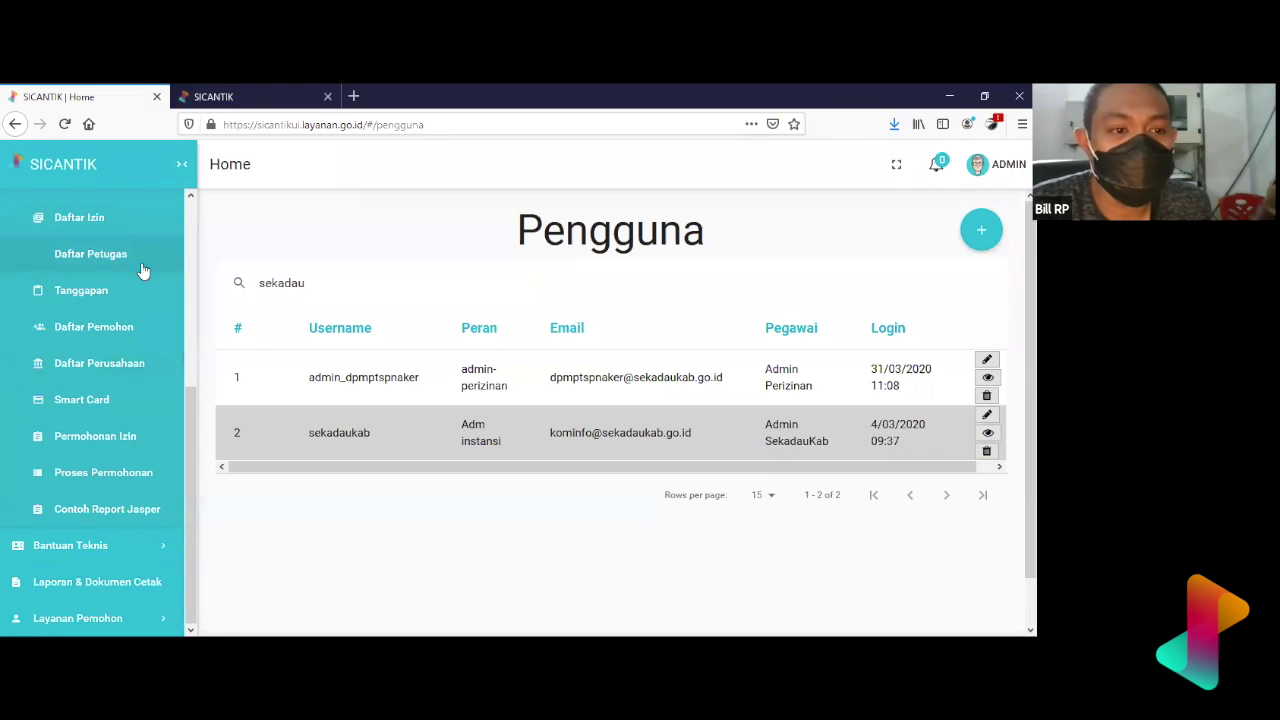
{"action": "scroll", "coordinate": [143, 271], "scroll_direction": "up", "scroll_amount": 2}
{"action": "scroll", "coordinate": [143, 271], "scroll_direction": "up", "scroll_amount": 2}
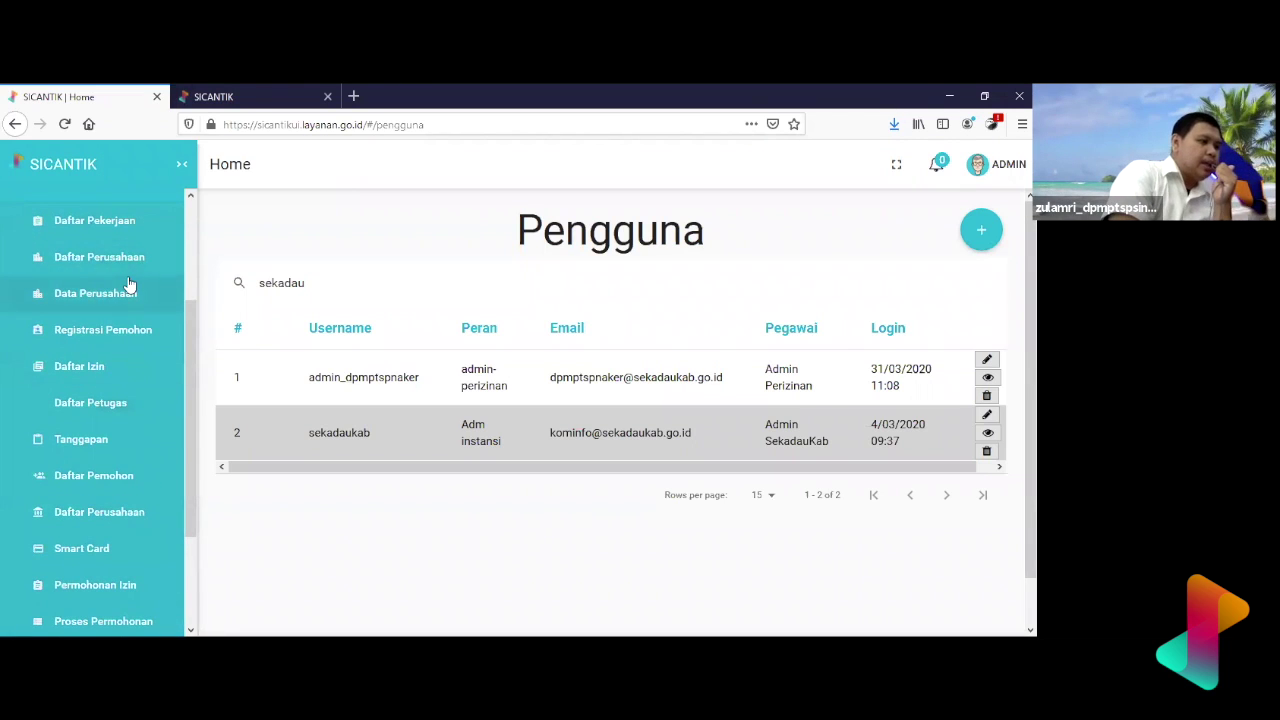
{"action": "scroll", "coordinate": [129, 285], "scroll_direction": "up", "scroll_amount": 1}
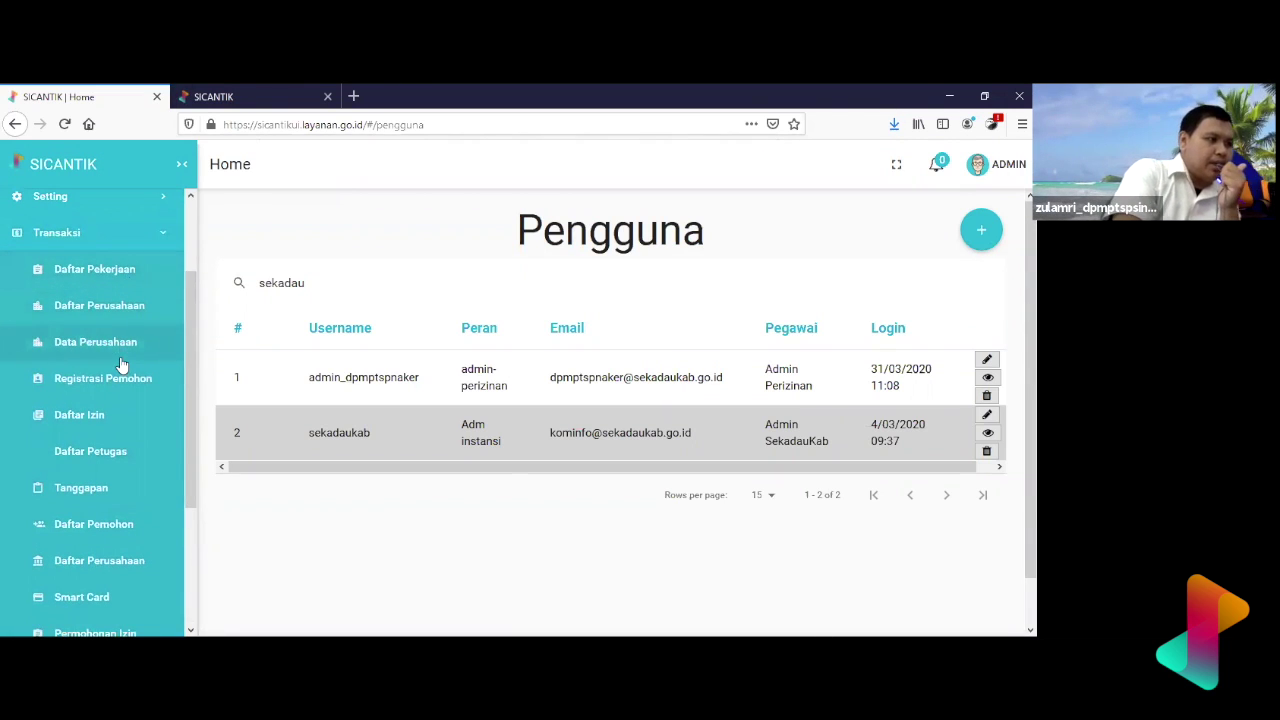
- Open Transaksi > Daftar Pemohon and browse the applicants' names, identity types and numbers
{"action": "left_click", "coordinate": [104, 524]}
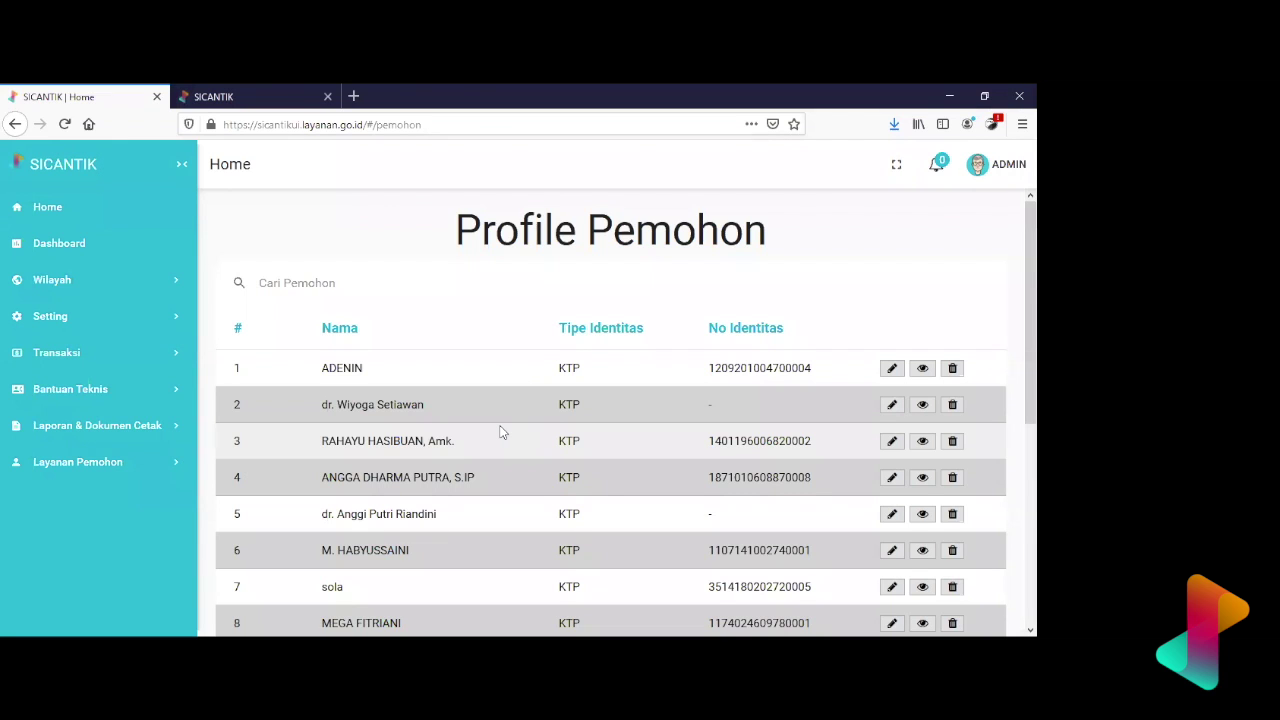
{"action": "scroll", "coordinate": [502, 432], "scroll_direction": "down", "scroll_amount": 2}
{"action": "scroll", "coordinate": [502, 432], "scroll_direction": "up", "scroll_amount": 2}
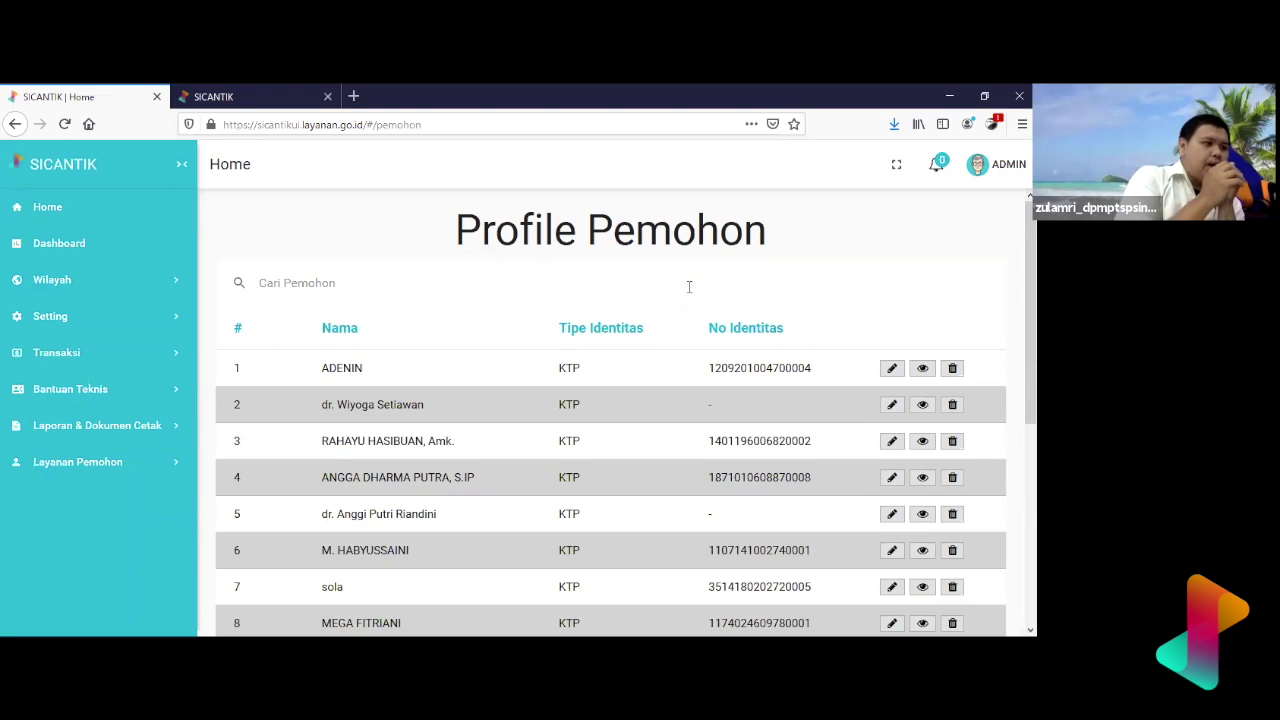
{"action": "scroll", "coordinate": [685, 320], "scroll_direction": "down", "scroll_amount": 1}
{"action": "scroll", "coordinate": [685, 320], "scroll_direction": "down", "scroll_amount": 5}
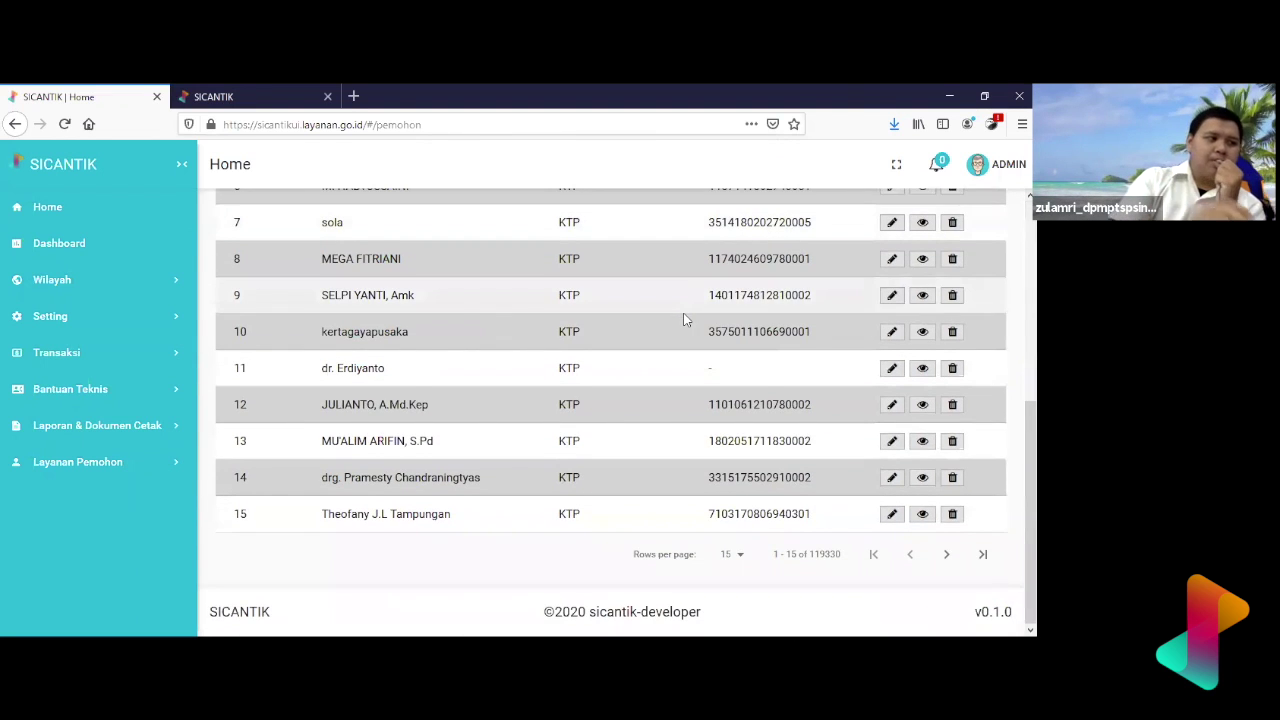
{"action": "scroll", "coordinate": [685, 320], "scroll_direction": "up", "scroll_amount": 6}
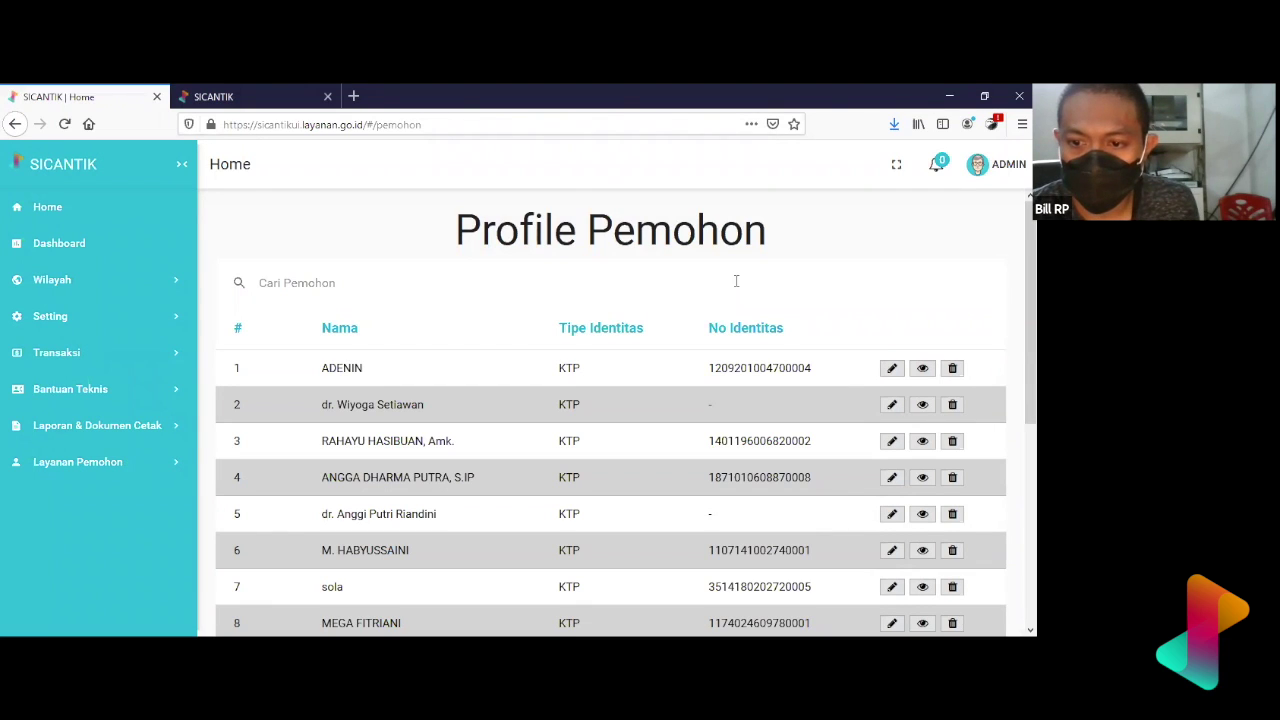
- Page through the applicant table to its last page, entries 119326–119331 of 119331
{"action": "left_click", "coordinate": [104, 355]}
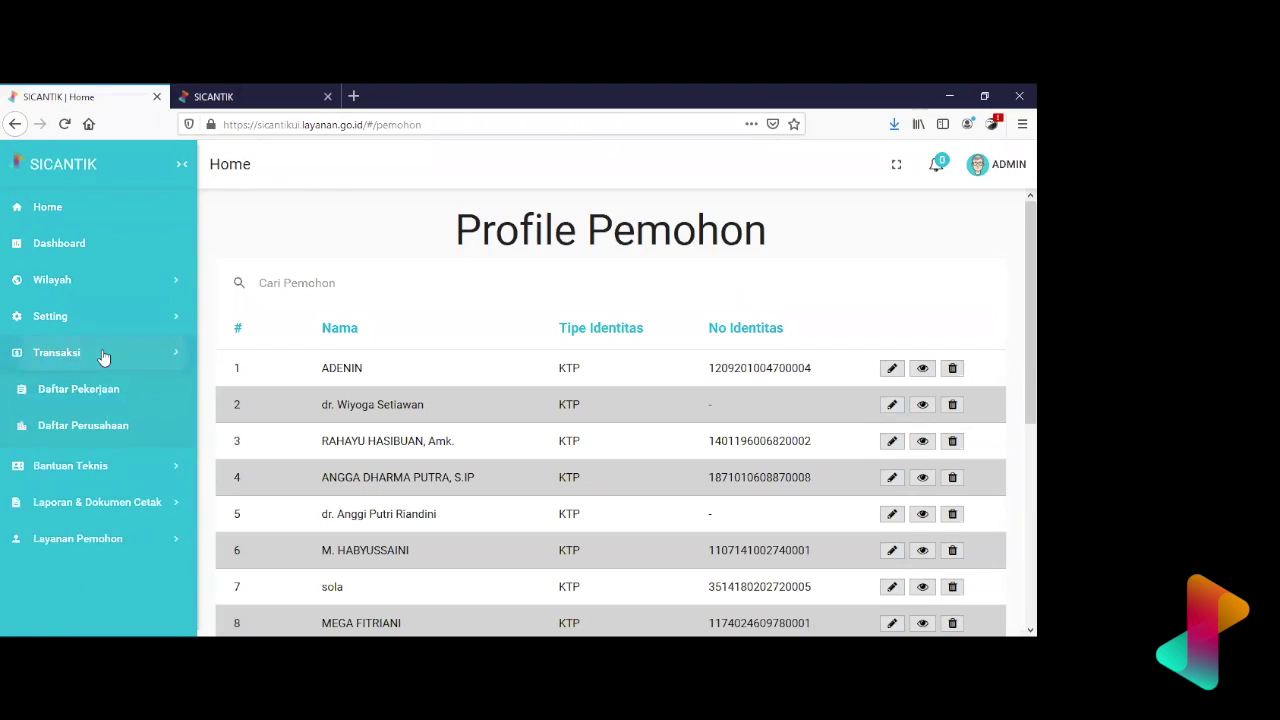
{"action": "scroll", "coordinate": [116, 505], "scroll_direction": "down", "scroll_amount": 1}
{"action": "scroll", "coordinate": [116, 505], "scroll_direction": "down", "scroll_amount": 2}
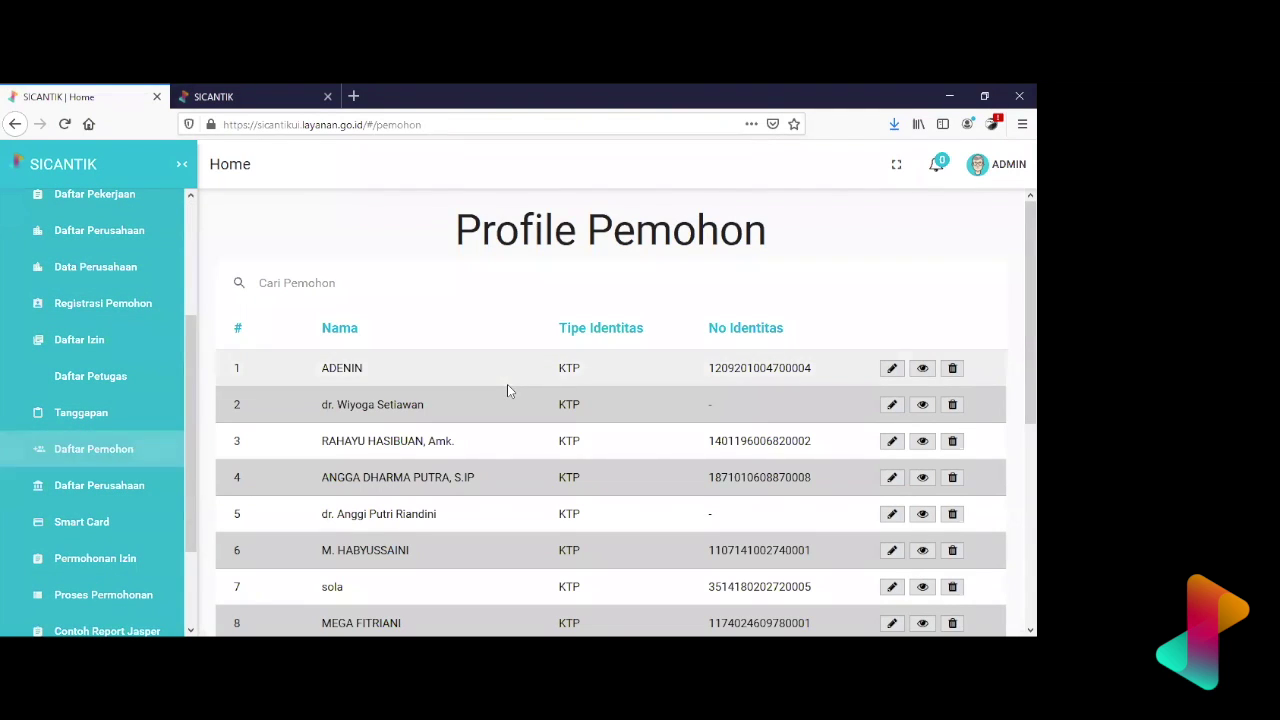
{"action": "scroll", "coordinate": [507, 384], "scroll_direction": "down", "scroll_amount": 4}
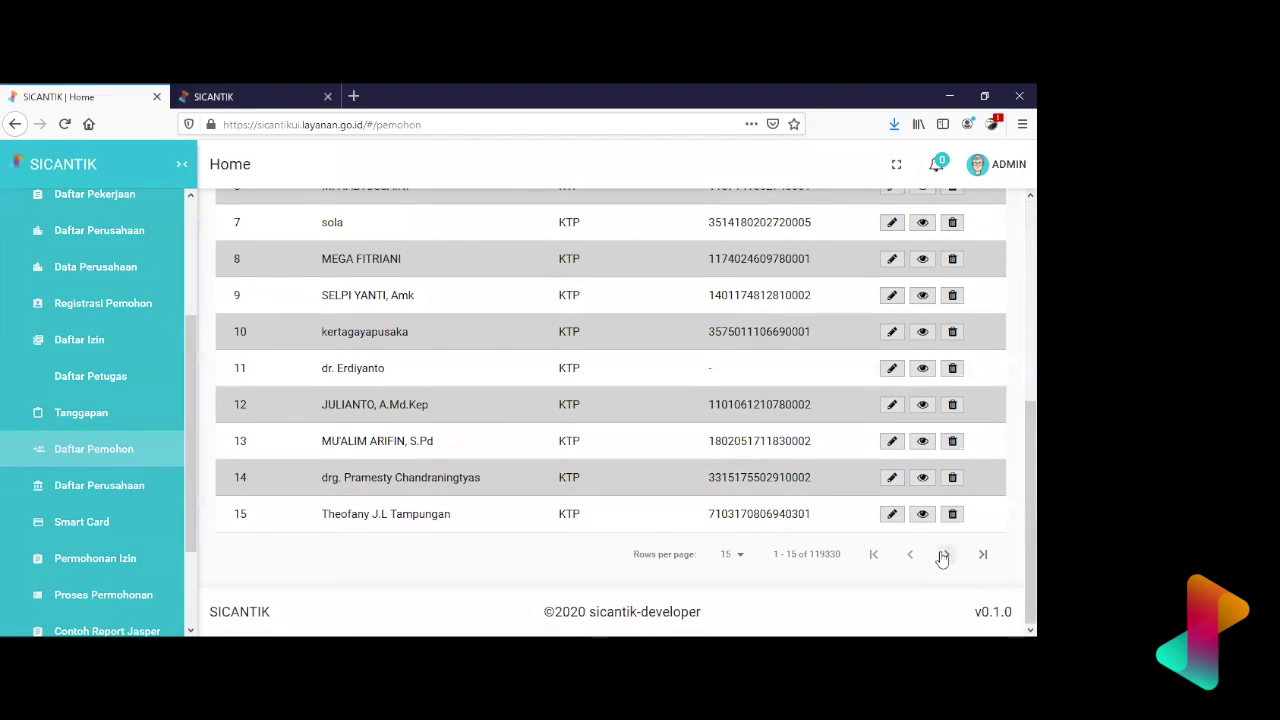
{"action": "left_click", "coordinate": [944, 556]}
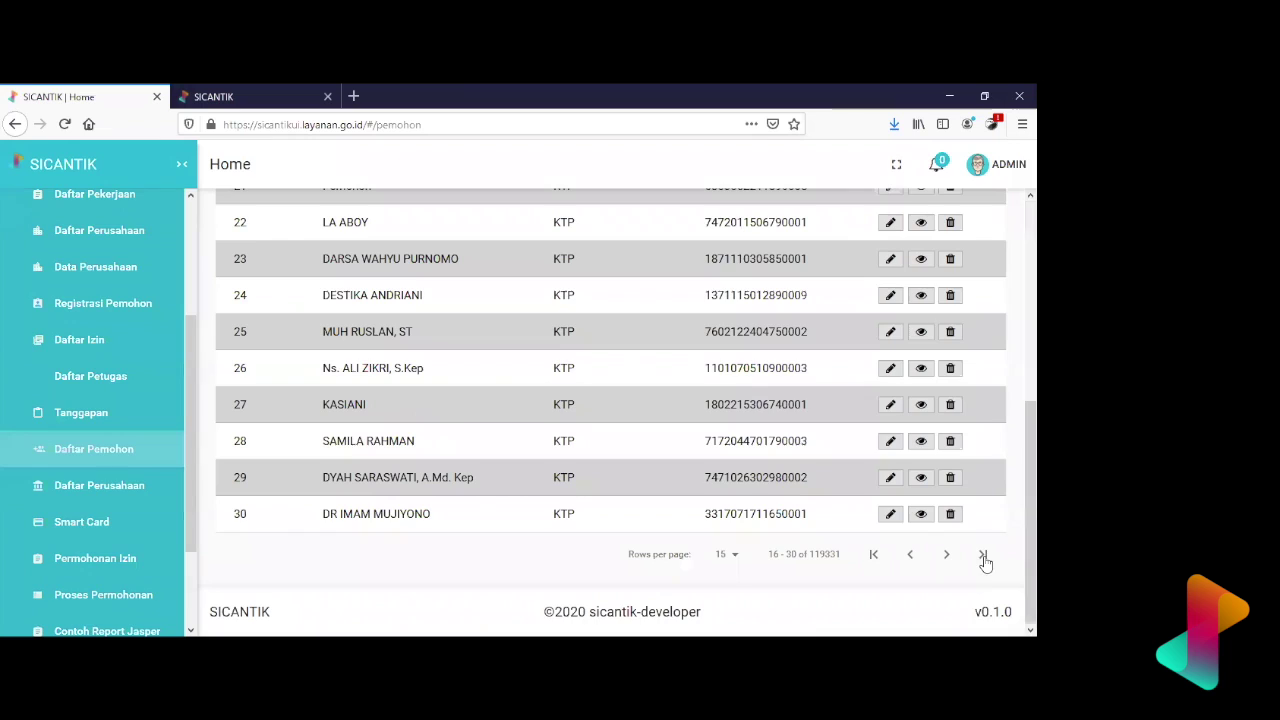
{"action": "left_click", "coordinate": [982, 554]}
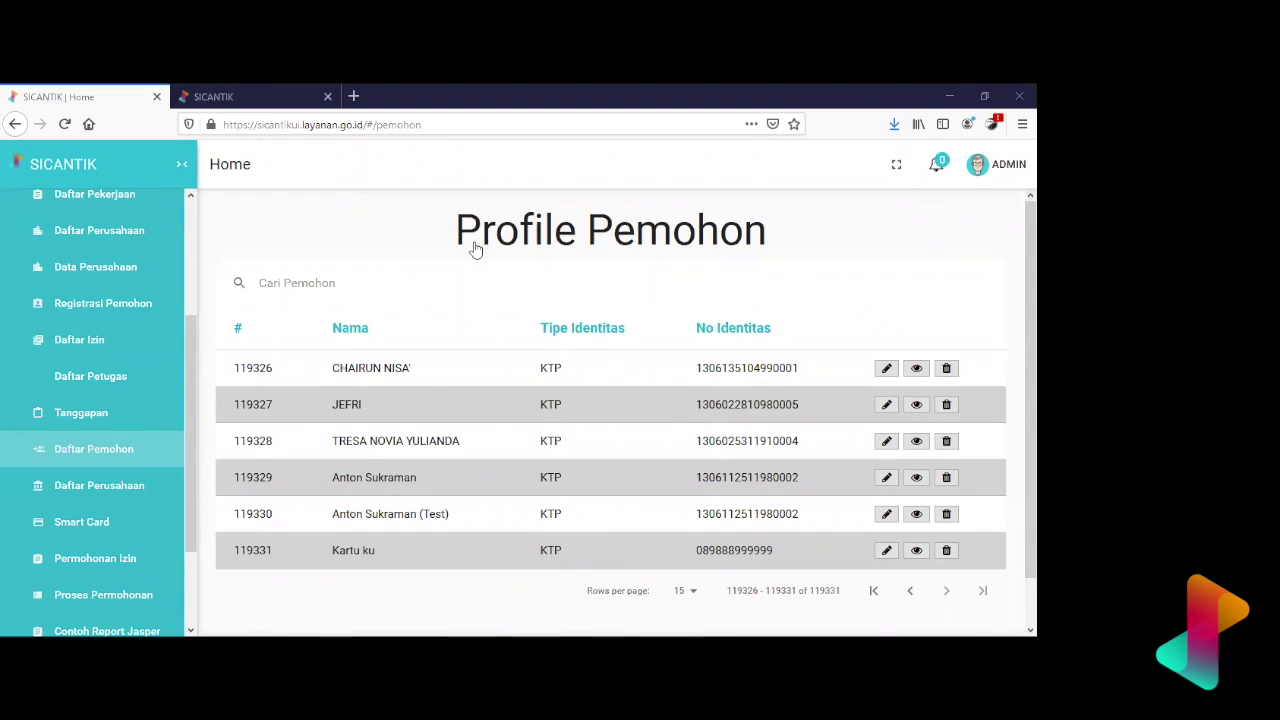
- Switch to the other SICANTIK tab with the Pengguna list filtered by 'kupang'
{"action": "left_click", "coordinate": [226, 88]}
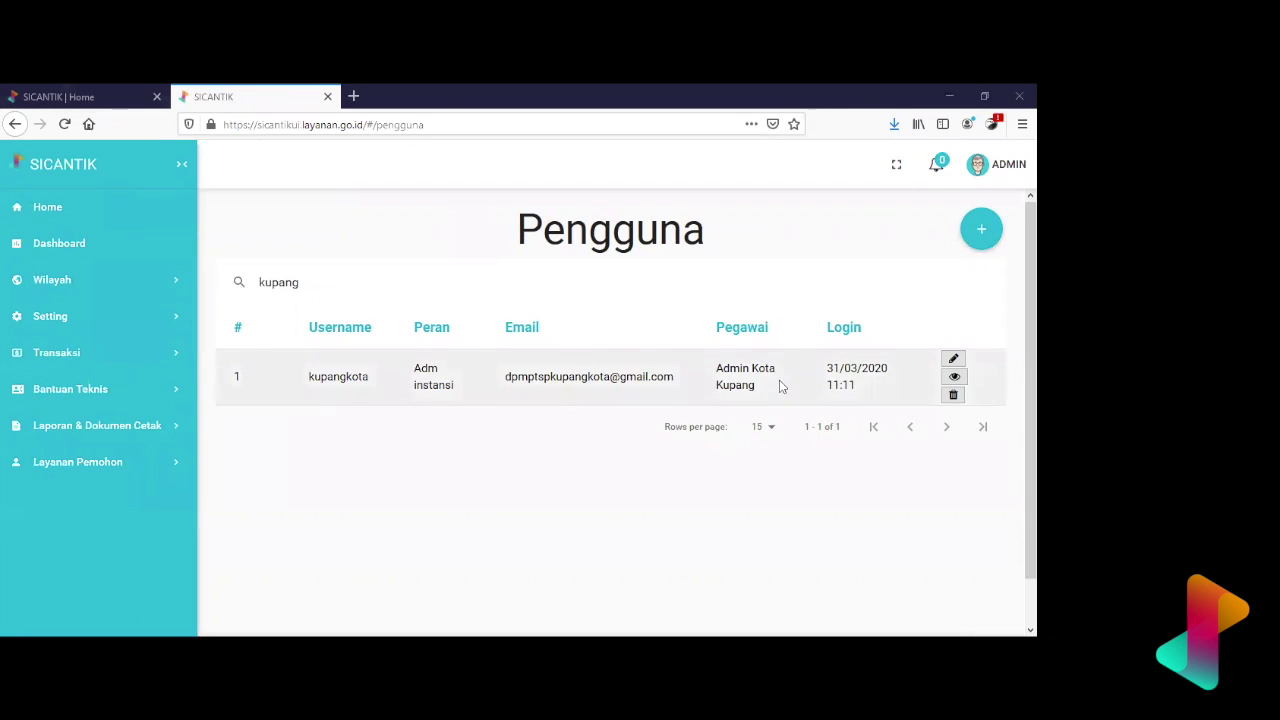
{"action": "left_click_drag", "start_coordinate": [781, 387], "coordinate": [712, 368]}
{"action": "left_click_drag", "start_coordinate": [779, 398], "coordinate": [710, 369]}
{"action": "left_click", "coordinate": [778, 260]}
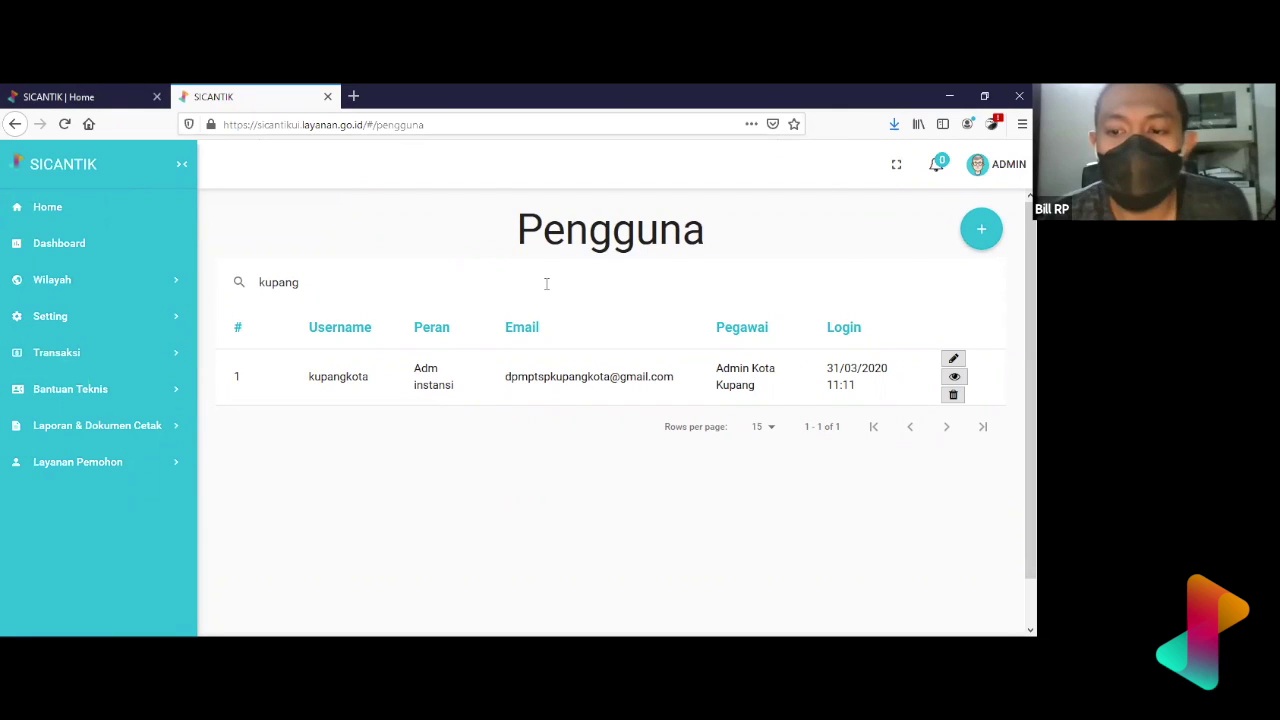
{"action": "double_click", "coordinate": [593, 258]}
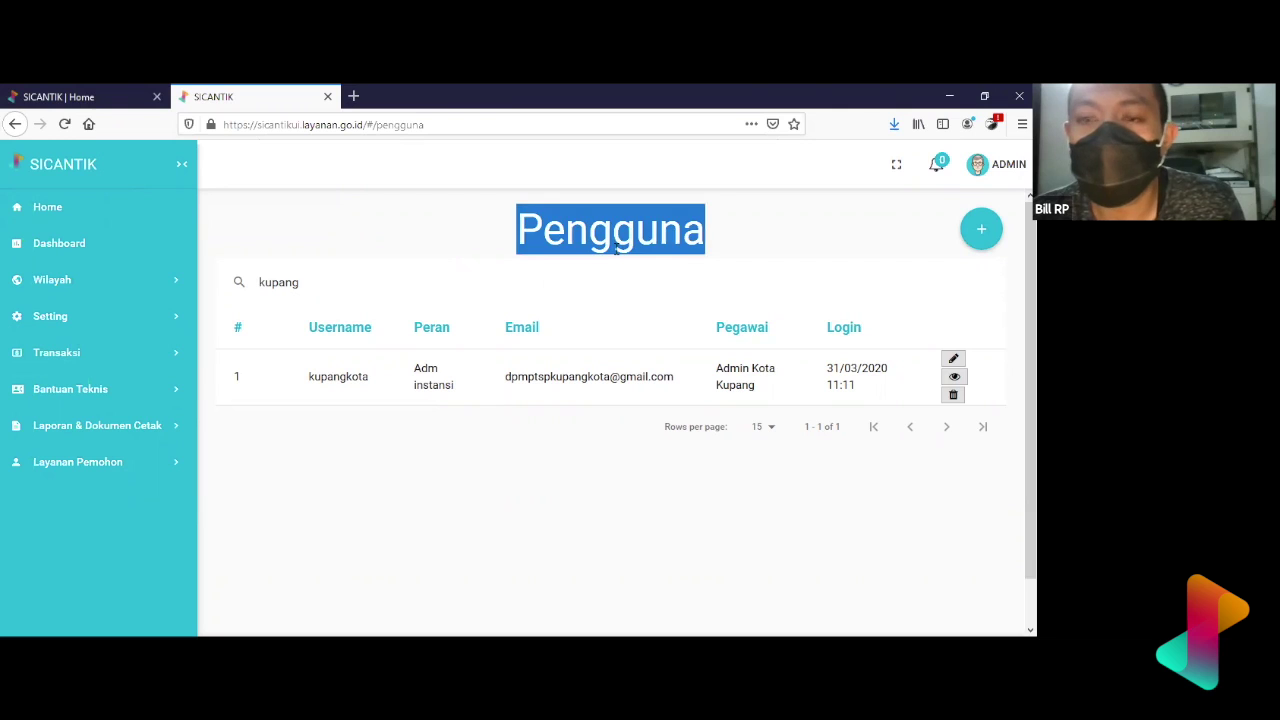
{"action": "left_click", "coordinate": [681, 281]}
{"action": "double_click", "coordinate": [677, 251]}
{"action": "left_click", "coordinate": [686, 283]}
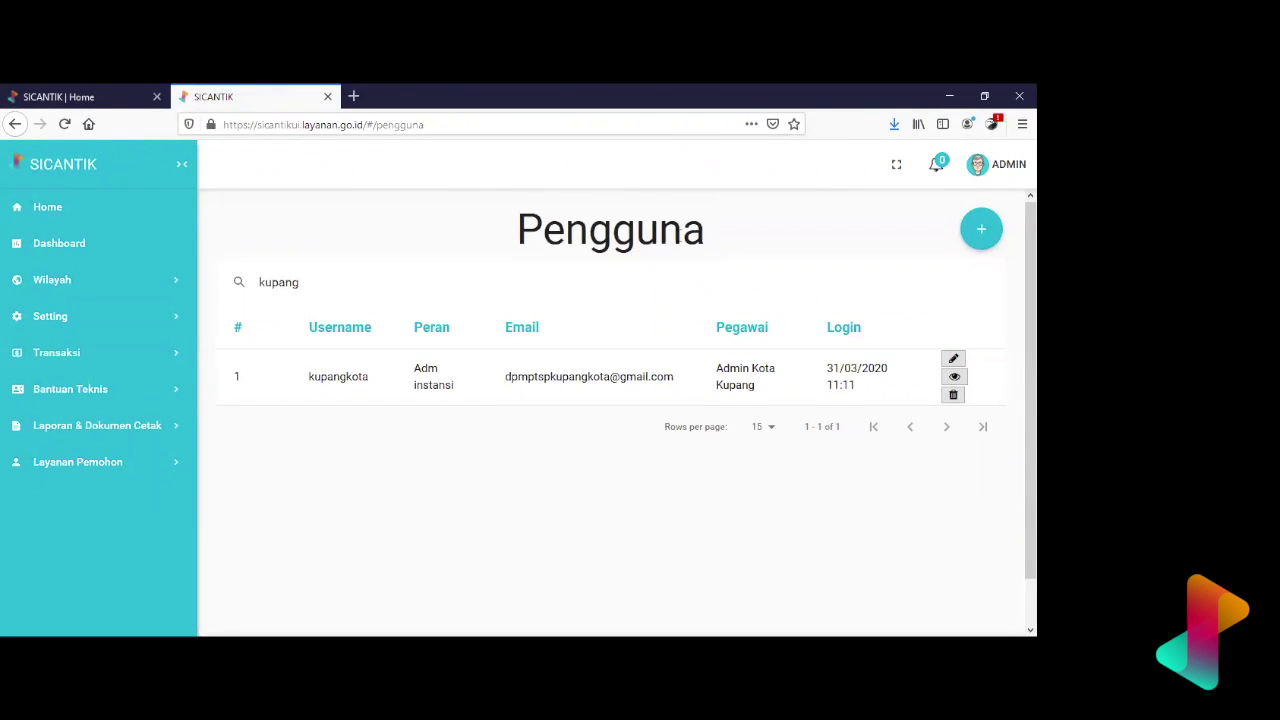
{"action": "double_click", "coordinate": [682, 234]}
{"action": "left_click", "coordinate": [738, 277]}
{"action": "double_click", "coordinate": [635, 240]}
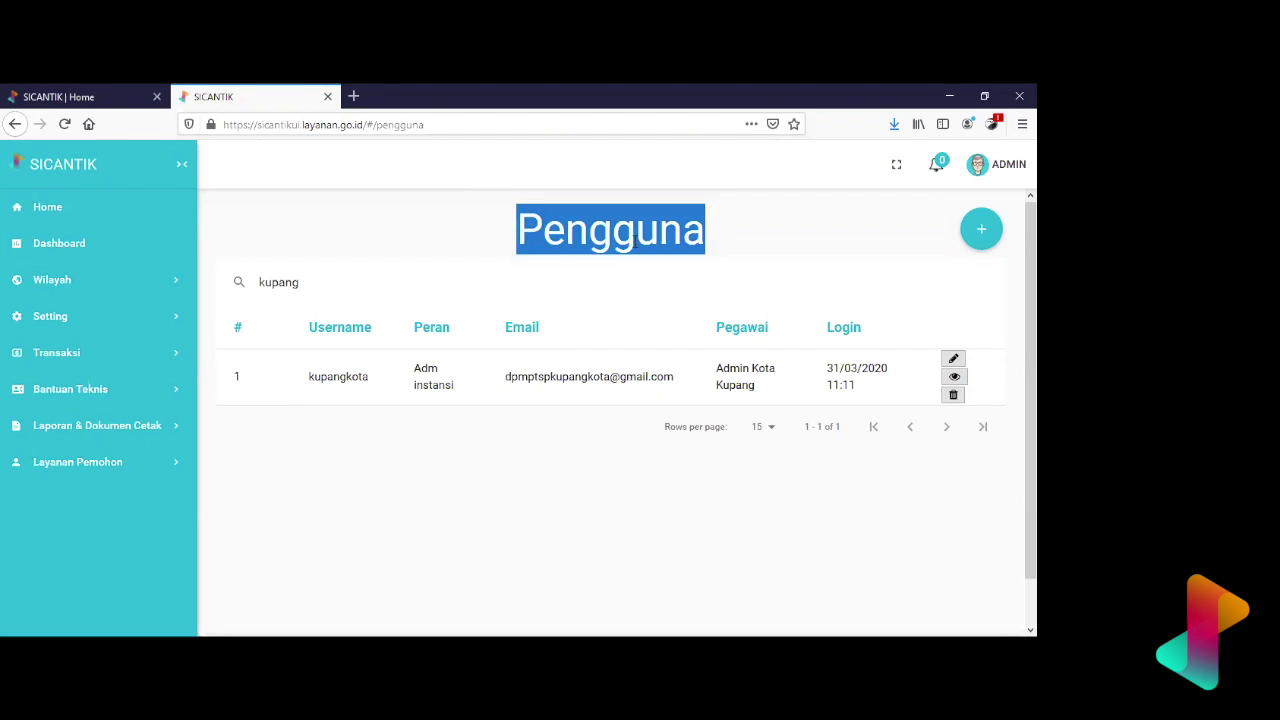
{"action": "left_click", "coordinate": [642, 273]}
{"action": "double_click", "coordinate": [639, 246]}
{"action": "left_click", "coordinate": [639, 273]}
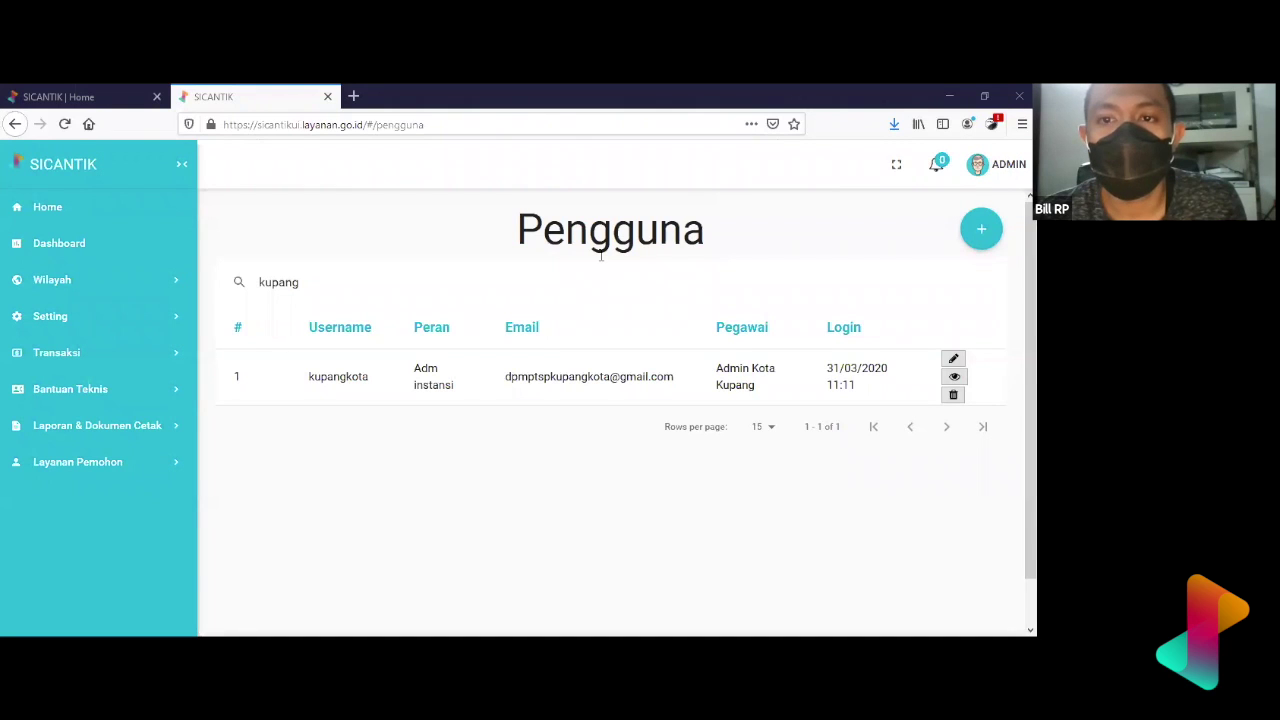
{"action": "double_click", "coordinate": [511, 306]}
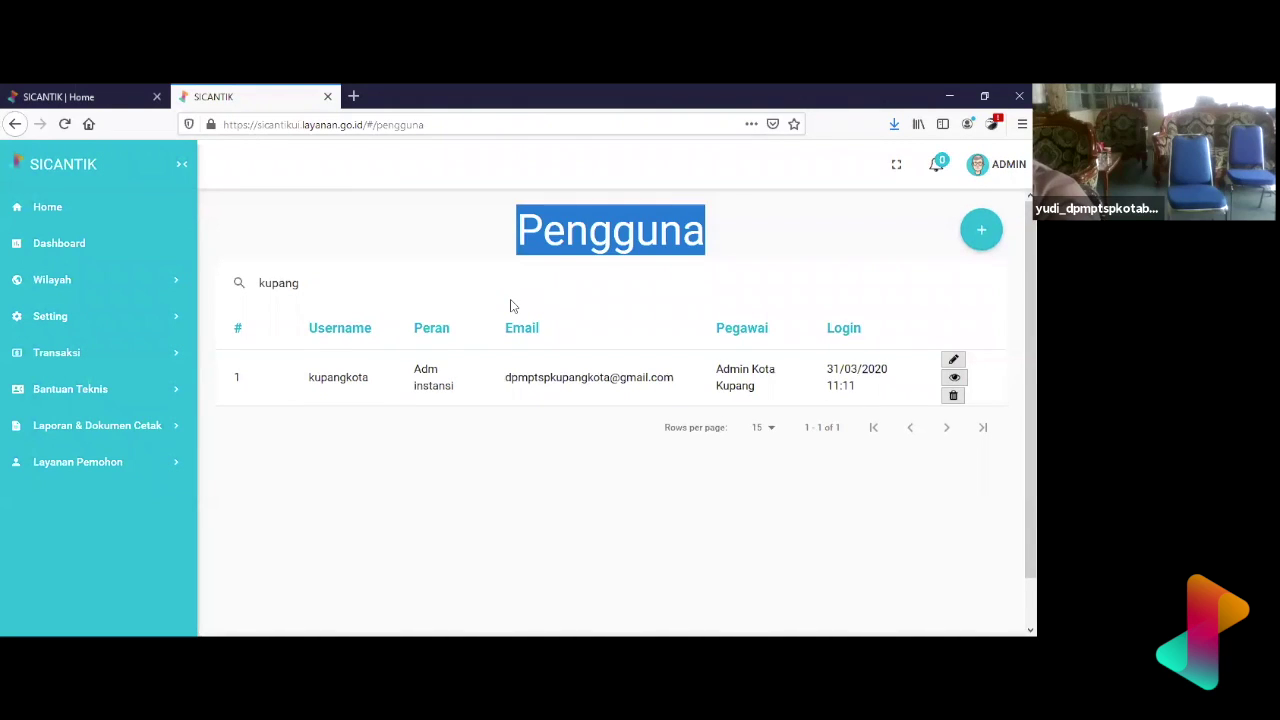
{"action": "left_click_drag", "start_coordinate": [511, 306], "coordinate": [786, 451]}
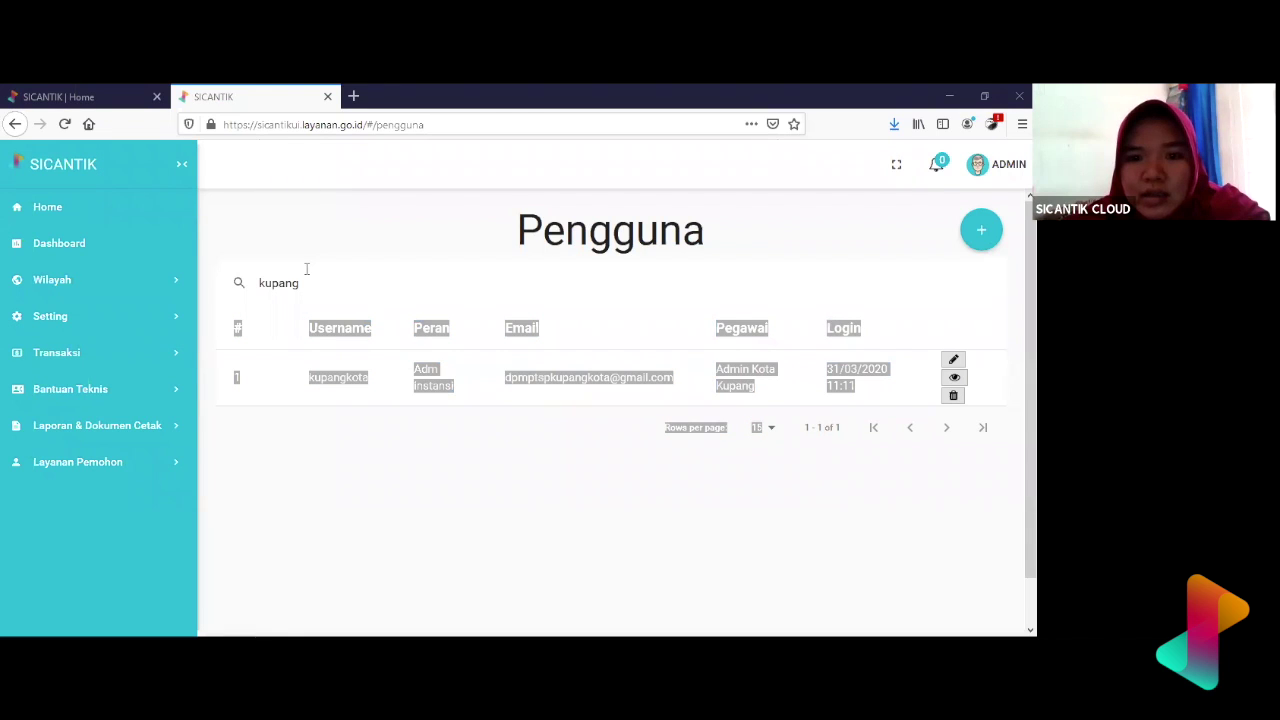
{"action": "left_click", "coordinate": [733, 333]}
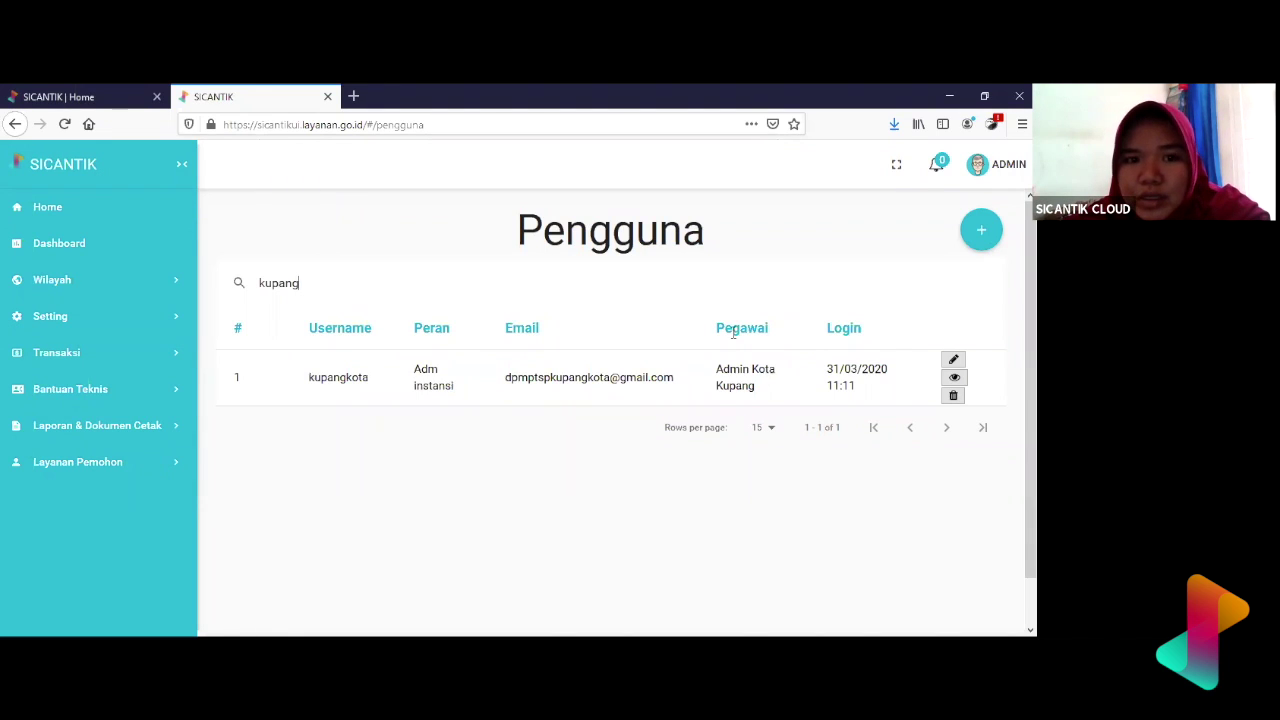
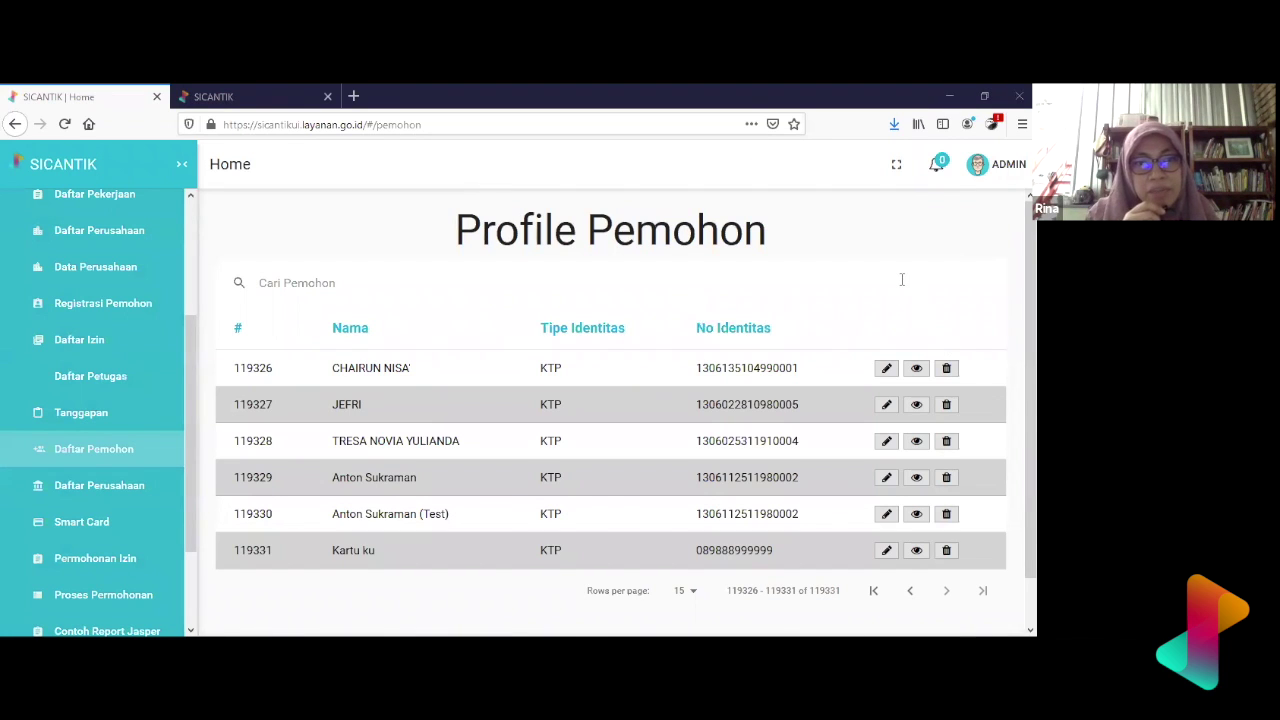
- Scroll down the Profile Pemohon applicant table and back up to the first page's top
{"action": "scroll", "coordinate": [776, 457], "scroll_direction": "down", "scroll_amount": 1}
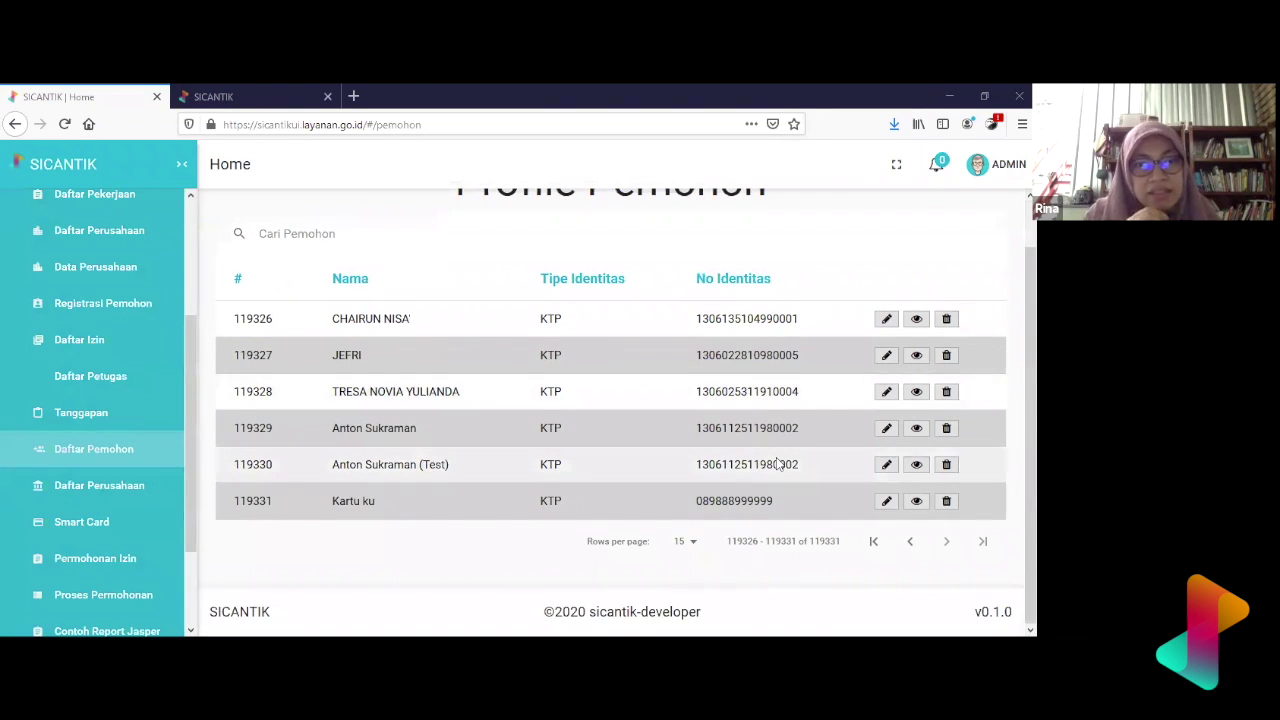
{"action": "scroll", "coordinate": [778, 462], "scroll_direction": "up", "scroll_amount": 1}
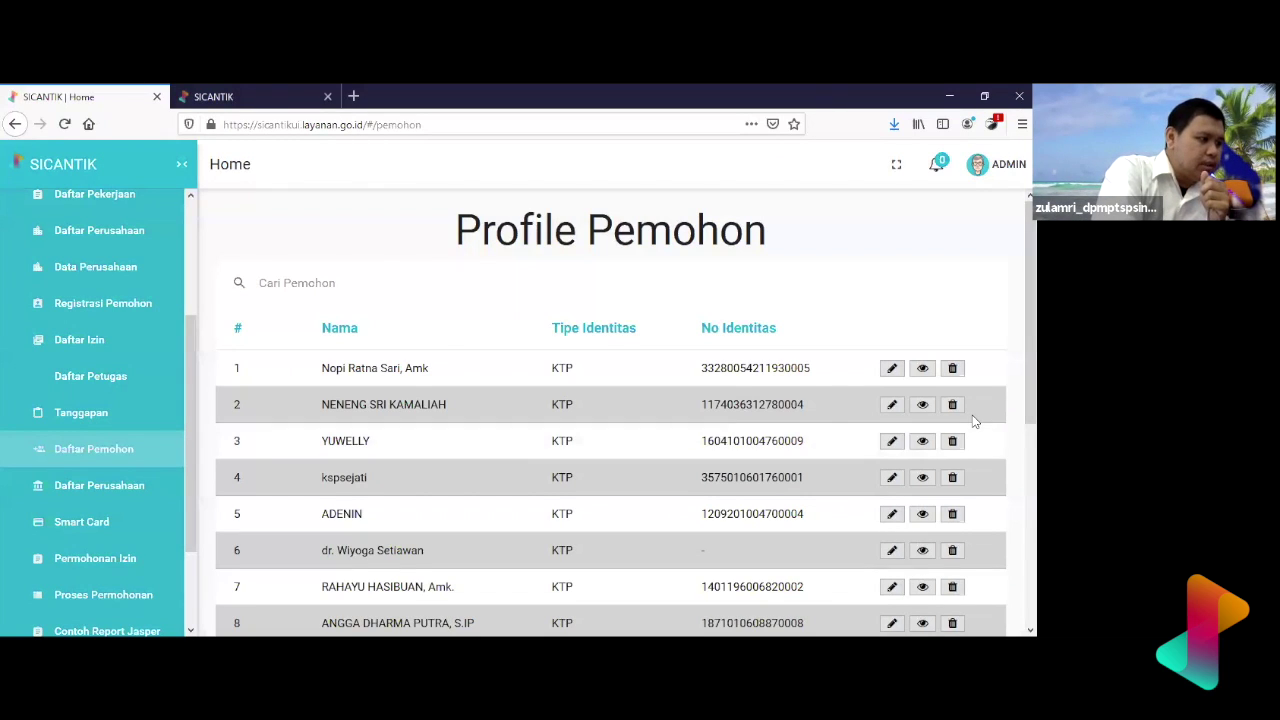
{"action": "scroll", "coordinate": [960, 424], "scroll_direction": "down", "scroll_amount": 4}
{"action": "scroll", "coordinate": [747, 432], "scroll_direction": "up", "scroll_amount": 1}
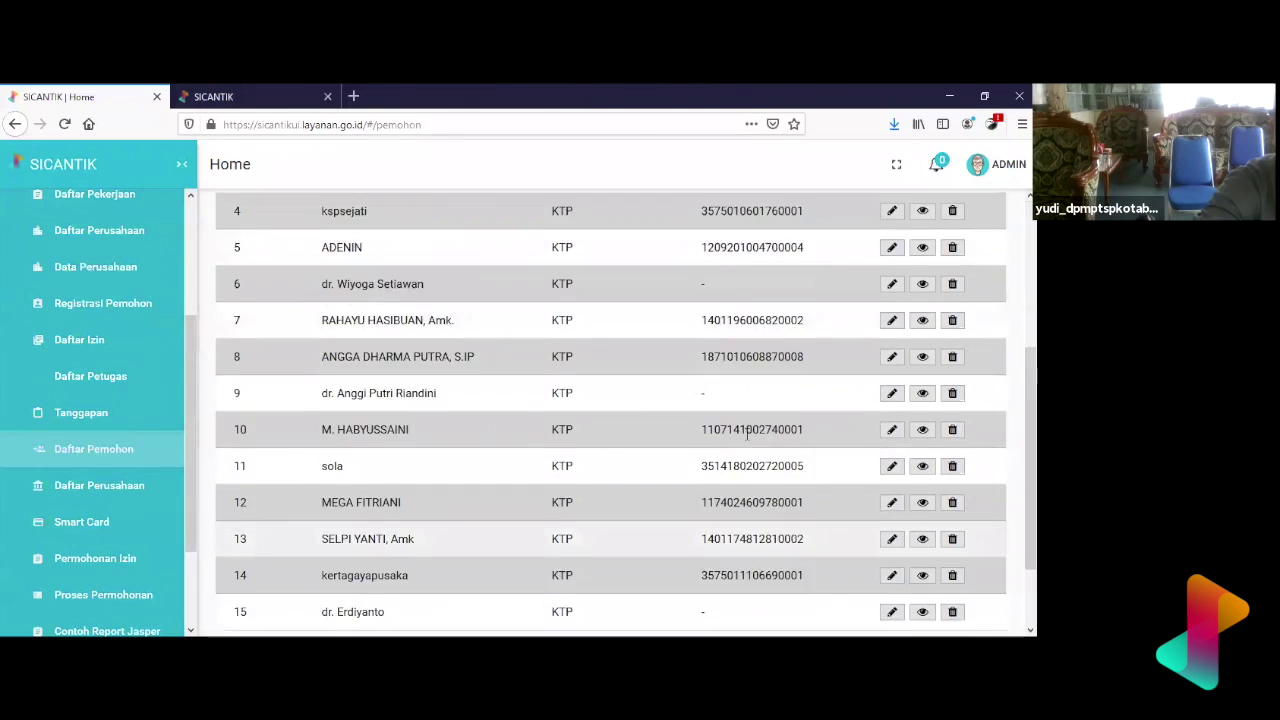
{"action": "scroll", "coordinate": [747, 432], "scroll_direction": "up", "scroll_amount": 3}
- Search the applicant list for 'mell' and delete the second matching applicant
{"action": "left_click", "coordinate": [644, 278]}
{"action": "type", "text": "mell"}
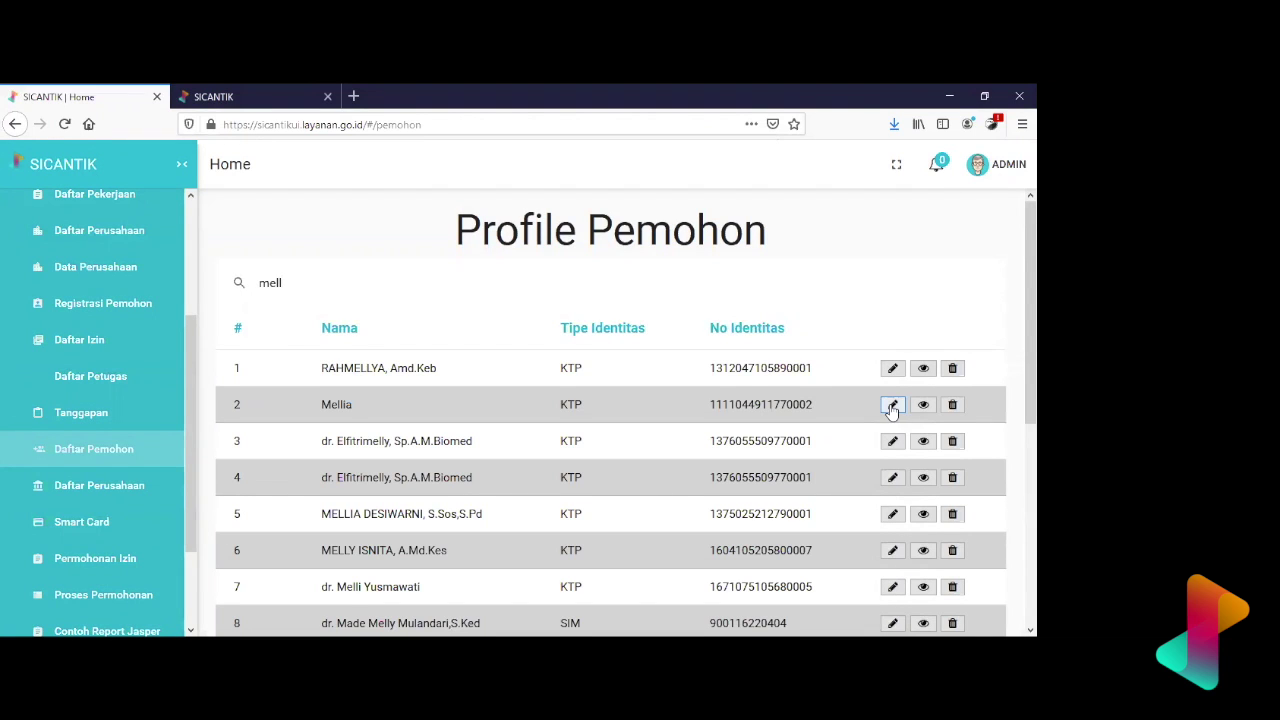
{"action": "left_click", "coordinate": [953, 405]}
{"action": "left_click", "coordinate": [639, 441]}
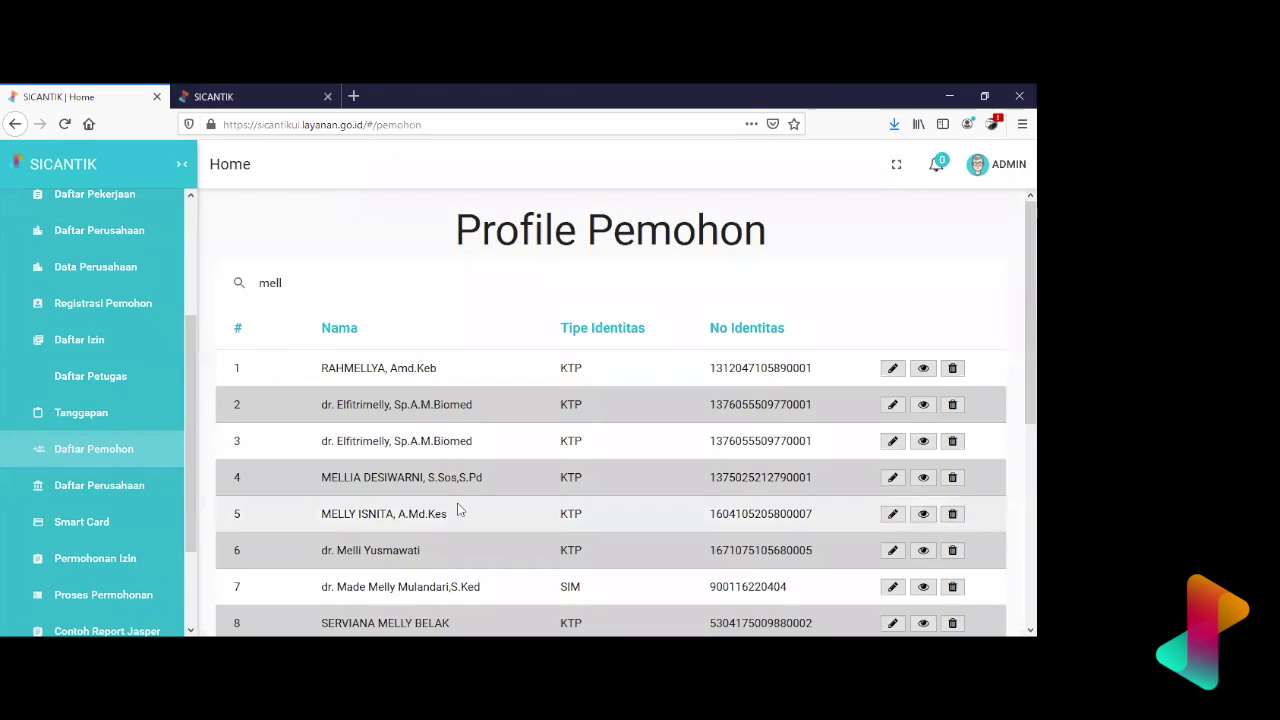
{"action": "scroll", "coordinate": [457, 509], "scroll_direction": "down", "scroll_amount": 5}
{"action": "scroll", "coordinate": [457, 509], "scroll_direction": "up", "scroll_amount": 5}
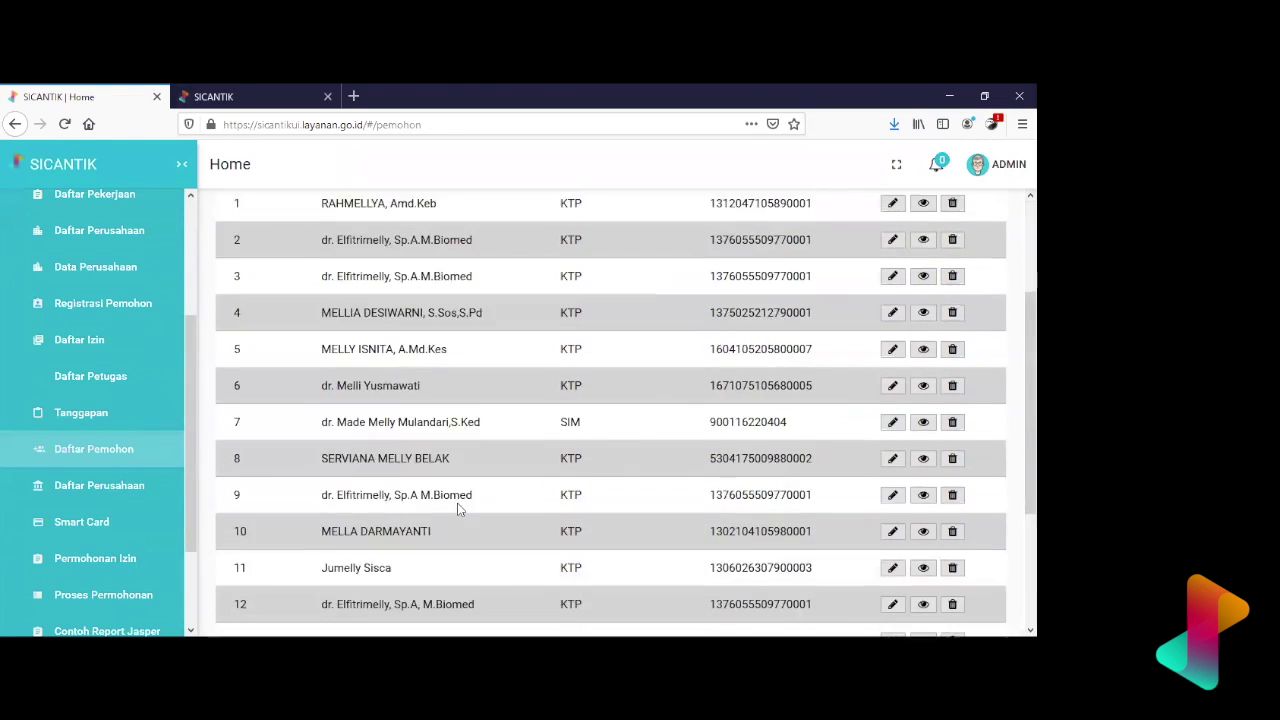
{"action": "scroll", "coordinate": [37, 322], "scroll_direction": "up", "scroll_amount": 3}
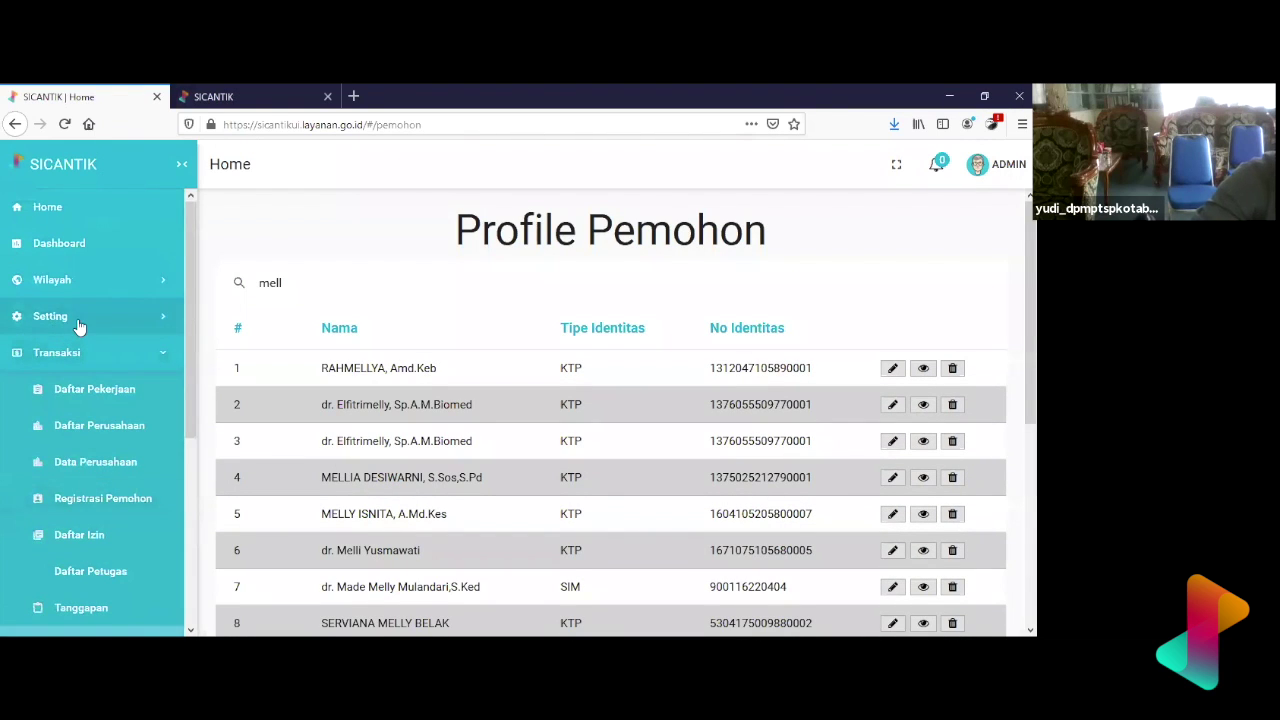
- Expand the system settings and authorisation settings sections in the sidebar
{"action": "left_click", "coordinate": [37, 320]}
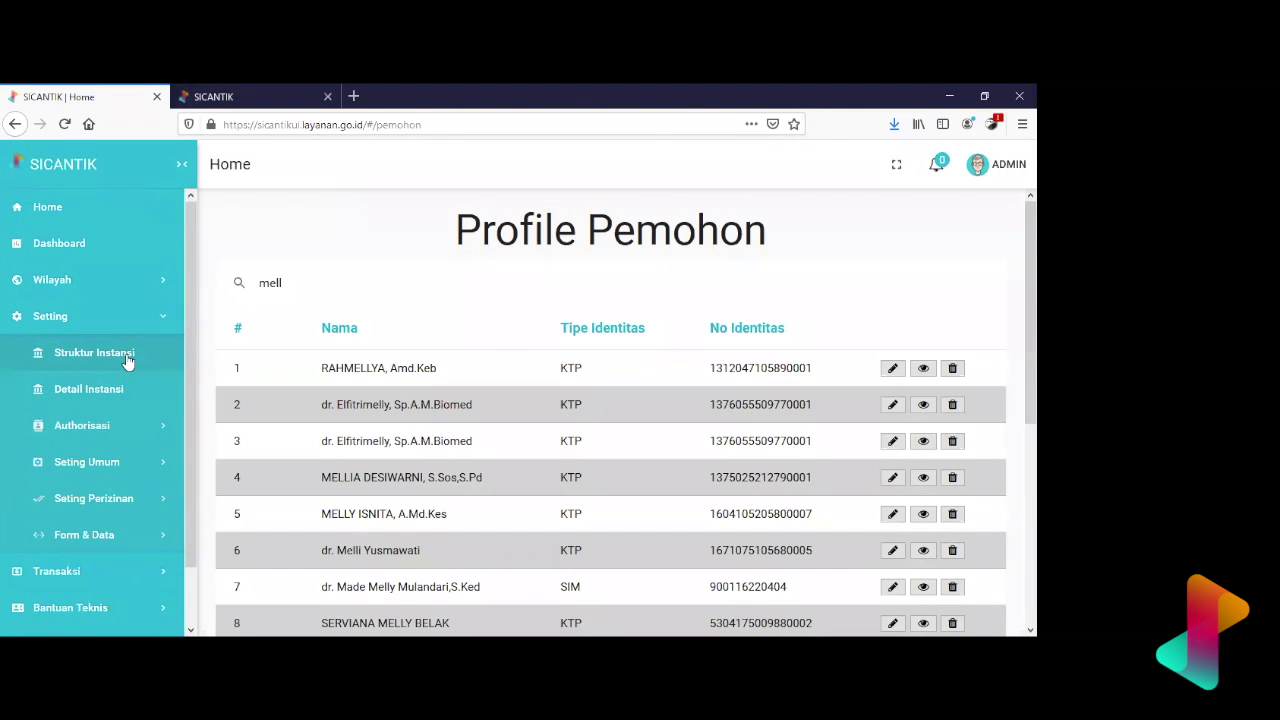
{"action": "left_click", "coordinate": [128, 427]}
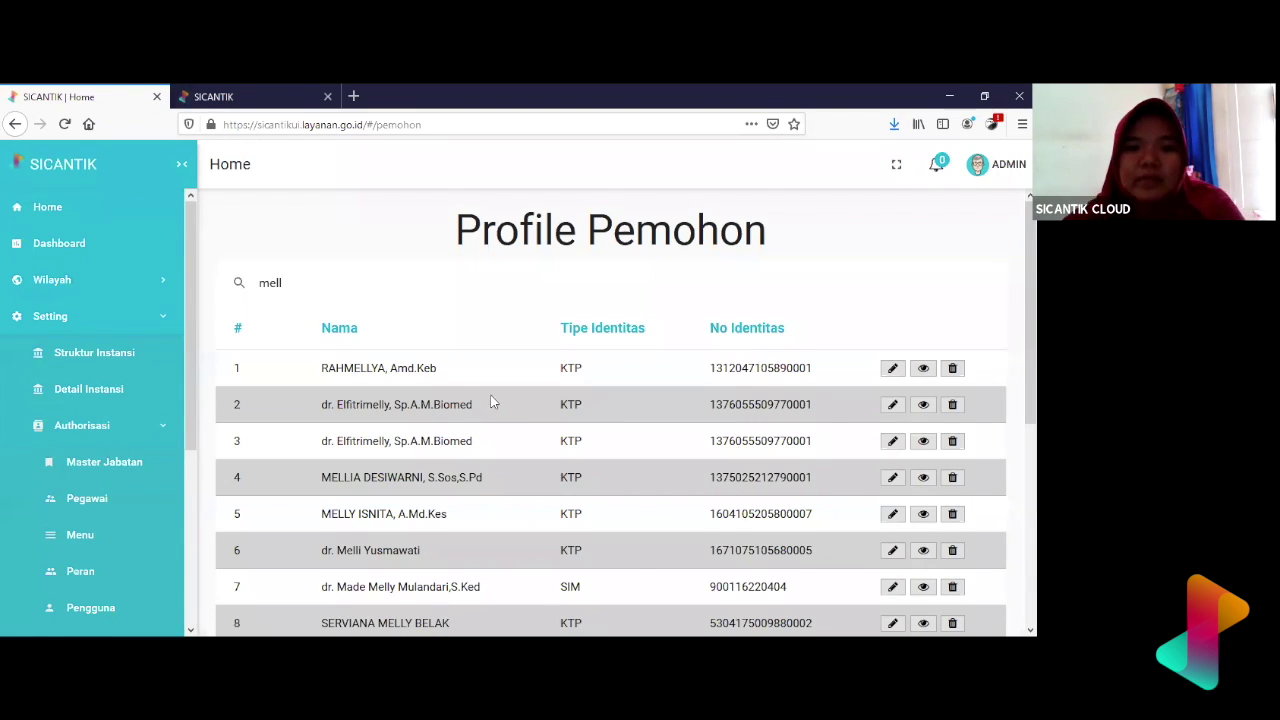
- Open Transaksi > Daftar Izin and scroll through the permit list
{"action": "scroll", "coordinate": [132, 510], "scroll_direction": "down", "scroll_amount": 1}
{"action": "scroll", "coordinate": [132, 513], "scroll_direction": "down", "scroll_amount": 3}
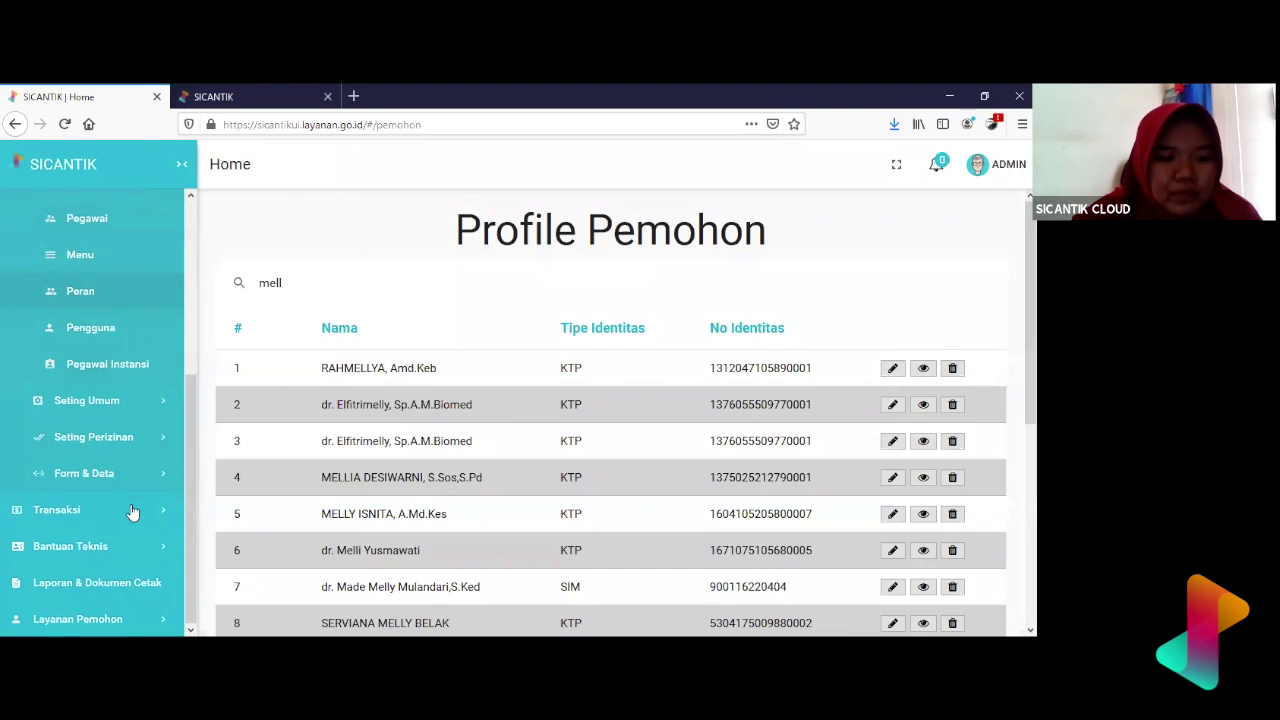
{"action": "left_click", "coordinate": [120, 526]}
{"action": "scroll", "coordinate": [120, 527], "scroll_direction": "down", "scroll_amount": 3}
{"action": "scroll", "coordinate": [118, 527], "scroll_direction": "down", "scroll_amount": 2}
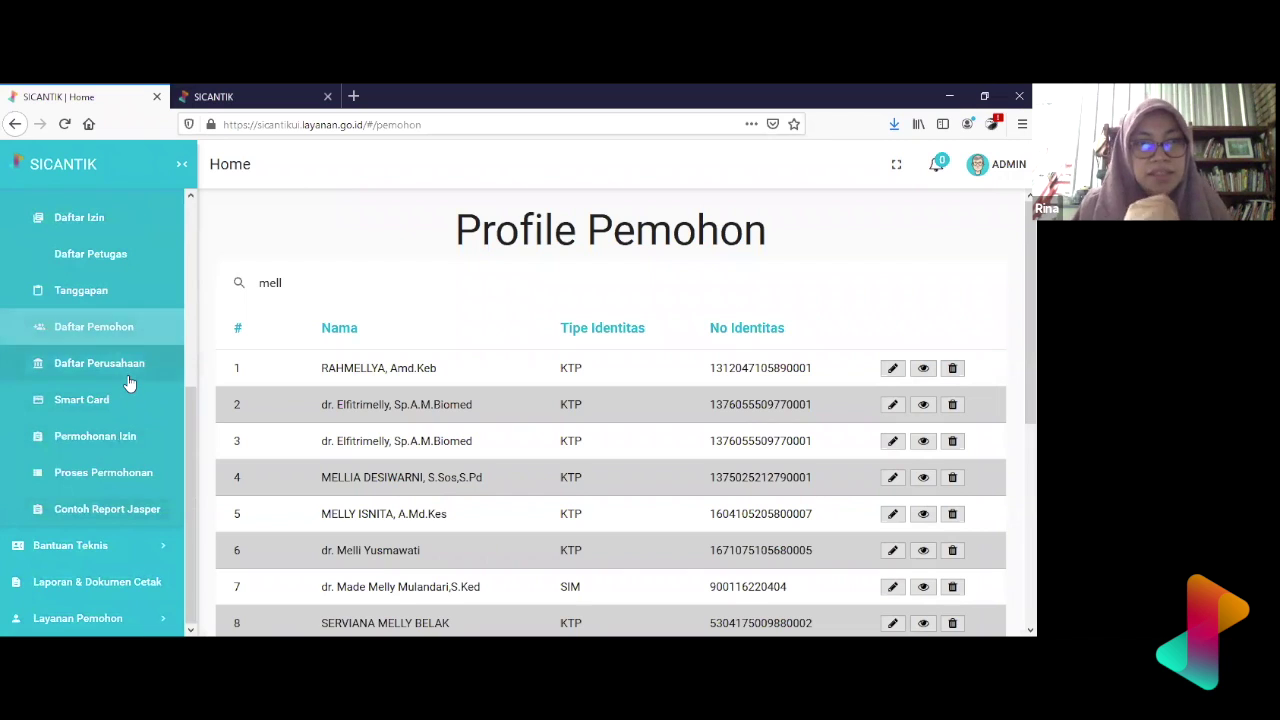
{"action": "scroll", "coordinate": [128, 375], "scroll_direction": "up", "scroll_amount": 1}
{"action": "left_click", "coordinate": [125, 248]}
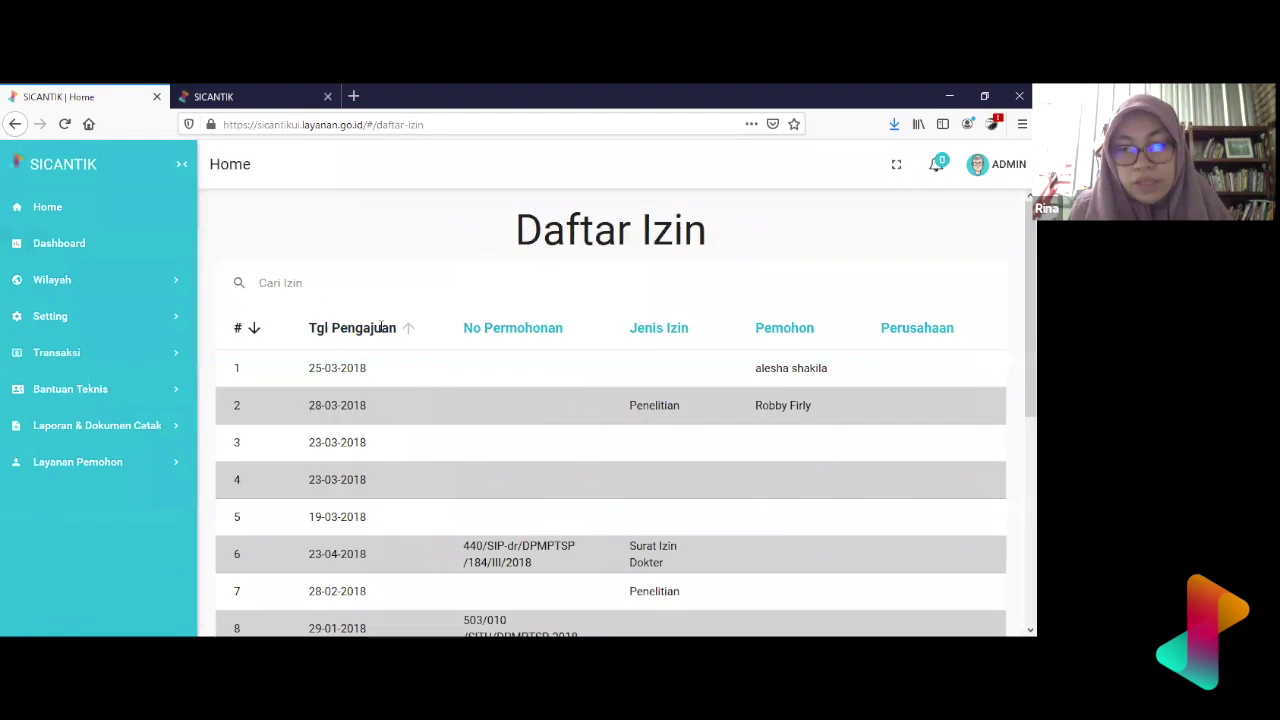
{"action": "scroll", "coordinate": [562, 380], "scroll_direction": "down", "scroll_amount": 2}
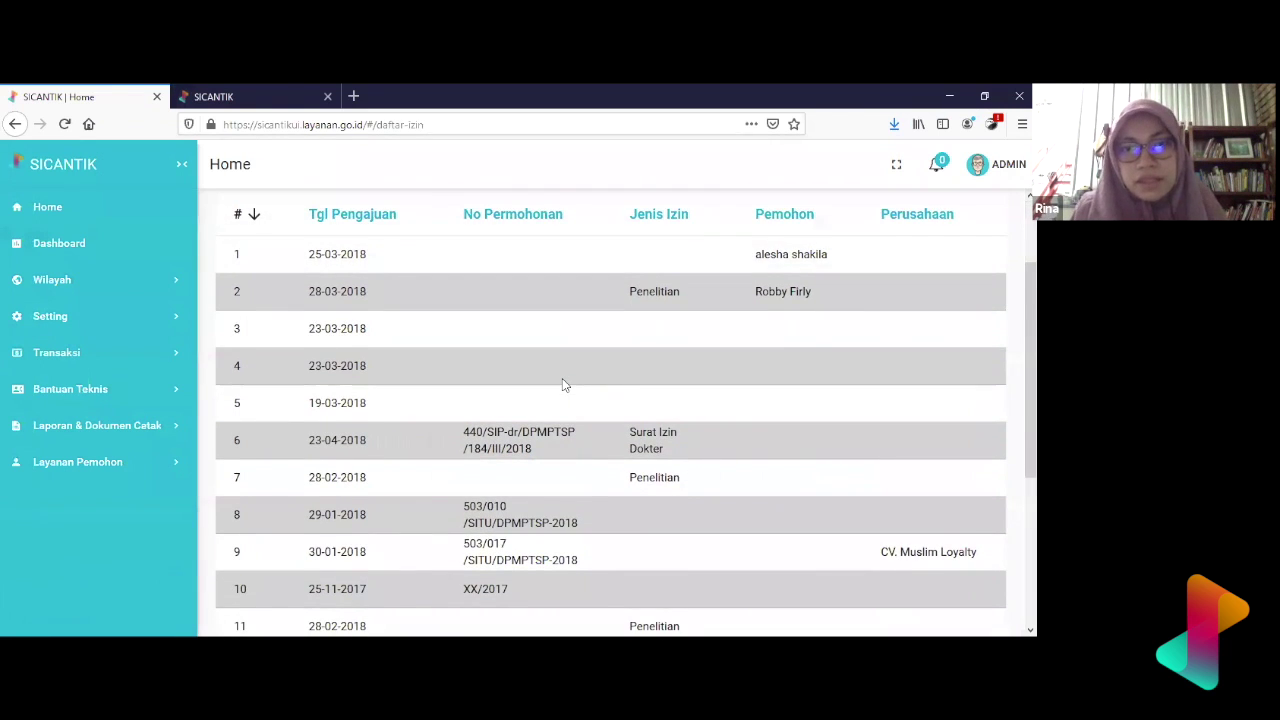
{"action": "scroll", "coordinate": [562, 385], "scroll_direction": "down", "scroll_amount": 5}
{"action": "scroll", "coordinate": [811, 318], "scroll_direction": "up", "scroll_amount": 1}
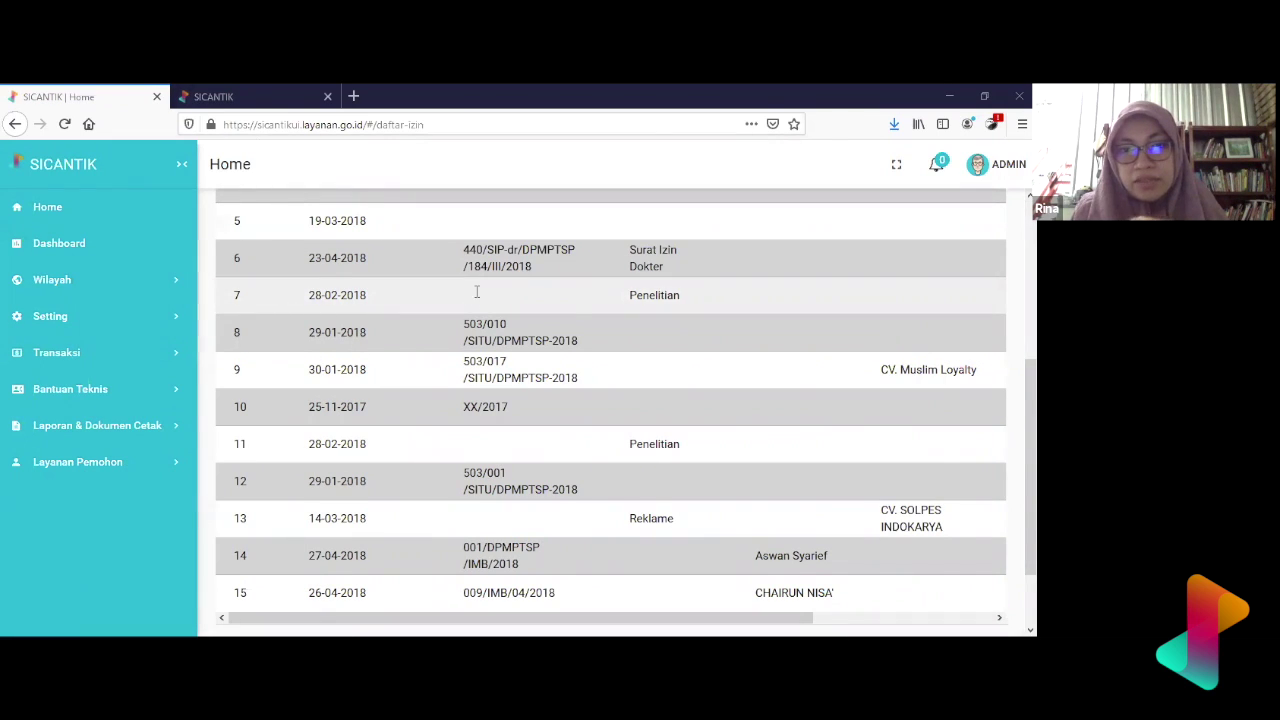
{"action": "scroll", "coordinate": [474, 294], "scroll_direction": "down", "scroll_amount": 2}
{"action": "scroll", "coordinate": [743, 483], "scroll_direction": "up", "scroll_amount": 5}
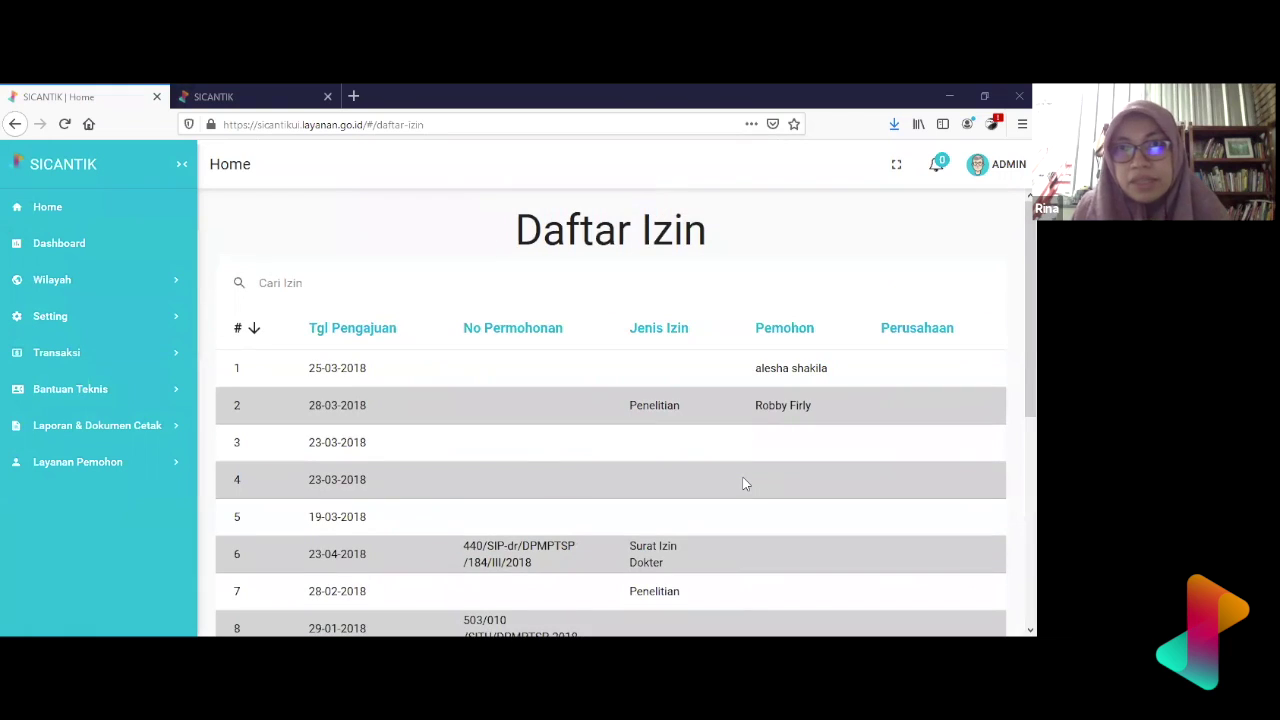
{"action": "scroll", "coordinate": [565, 416], "scroll_direction": "down", "scroll_amount": 5}
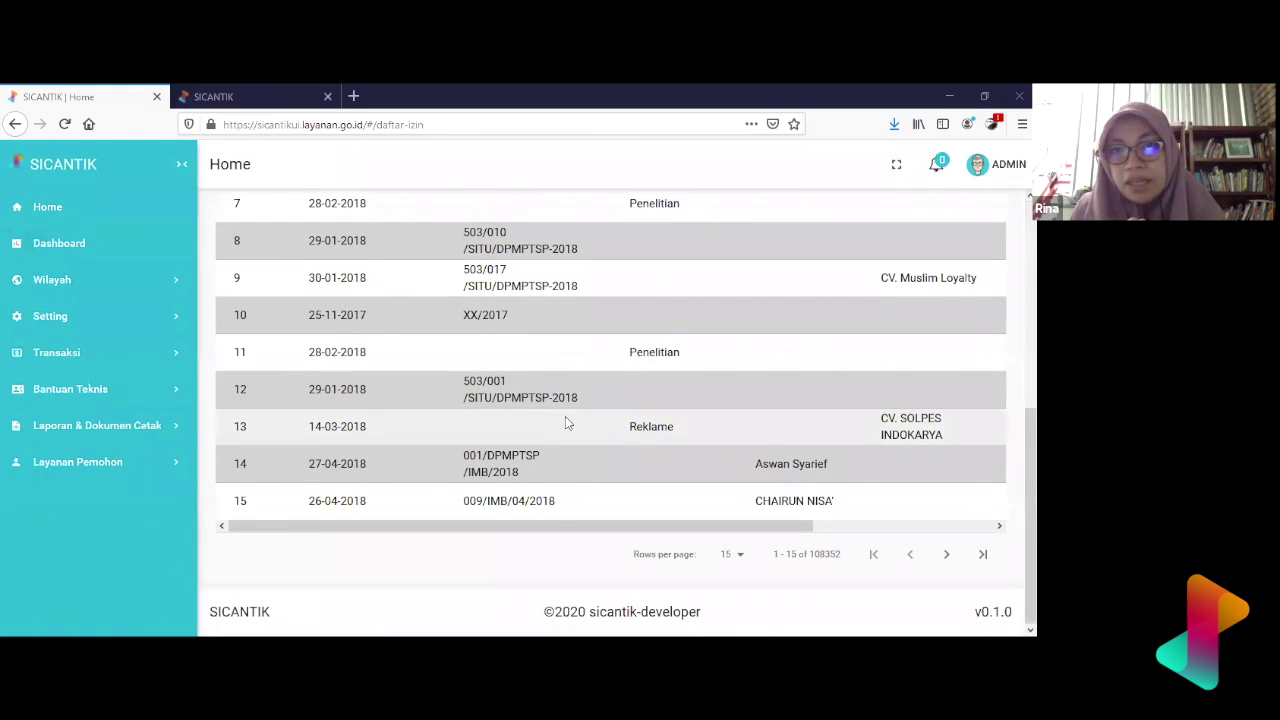
- Log out of the admin account and log back in with the saved login
{"action": "left_click", "coordinate": [1014, 175]}
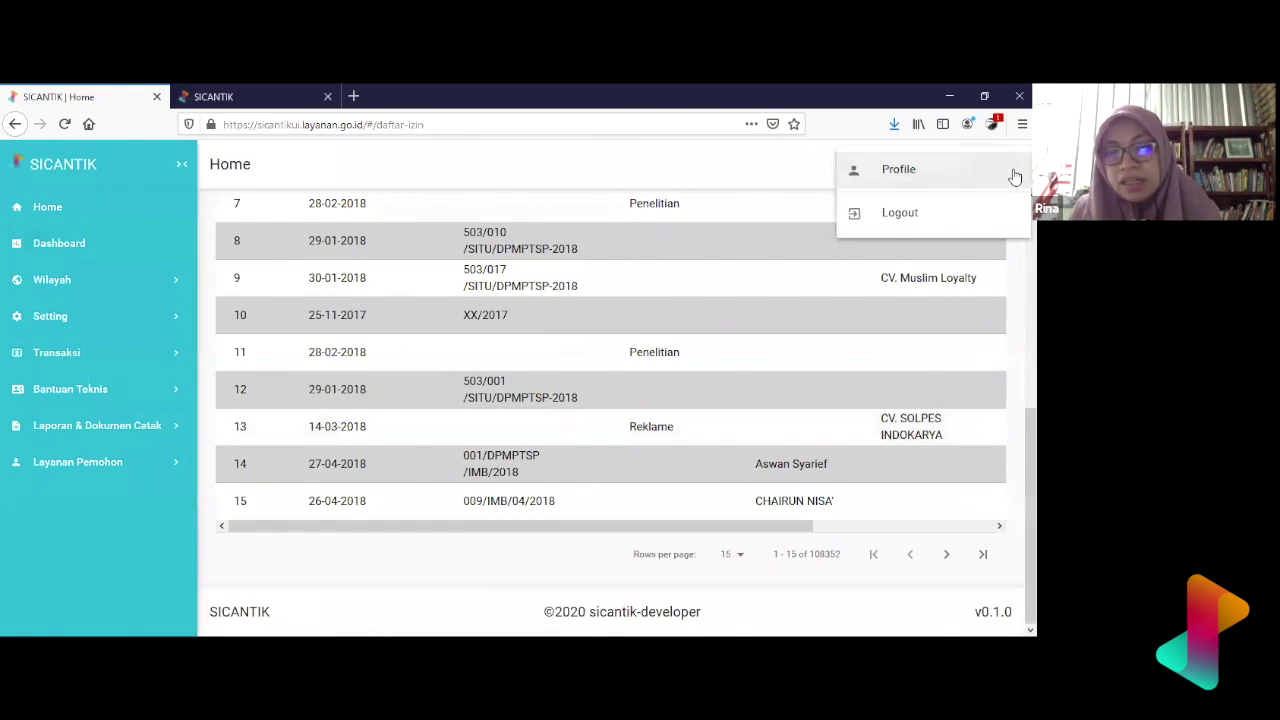
{"action": "left_click", "coordinate": [1006, 218]}
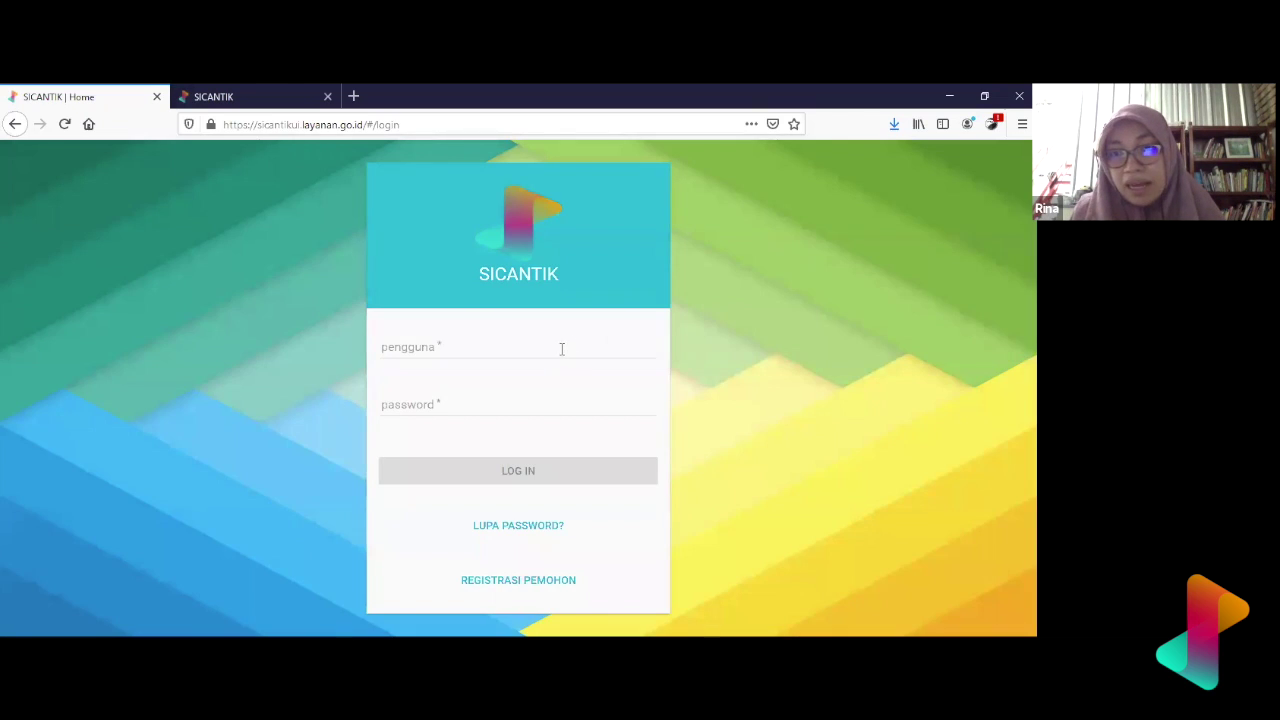
{"action": "left_click", "coordinate": [560, 349]}
{"action": "key", "text": "Down"}
{"action": "key", "text": "Down"}
{"action": "key", "text": "Return"}
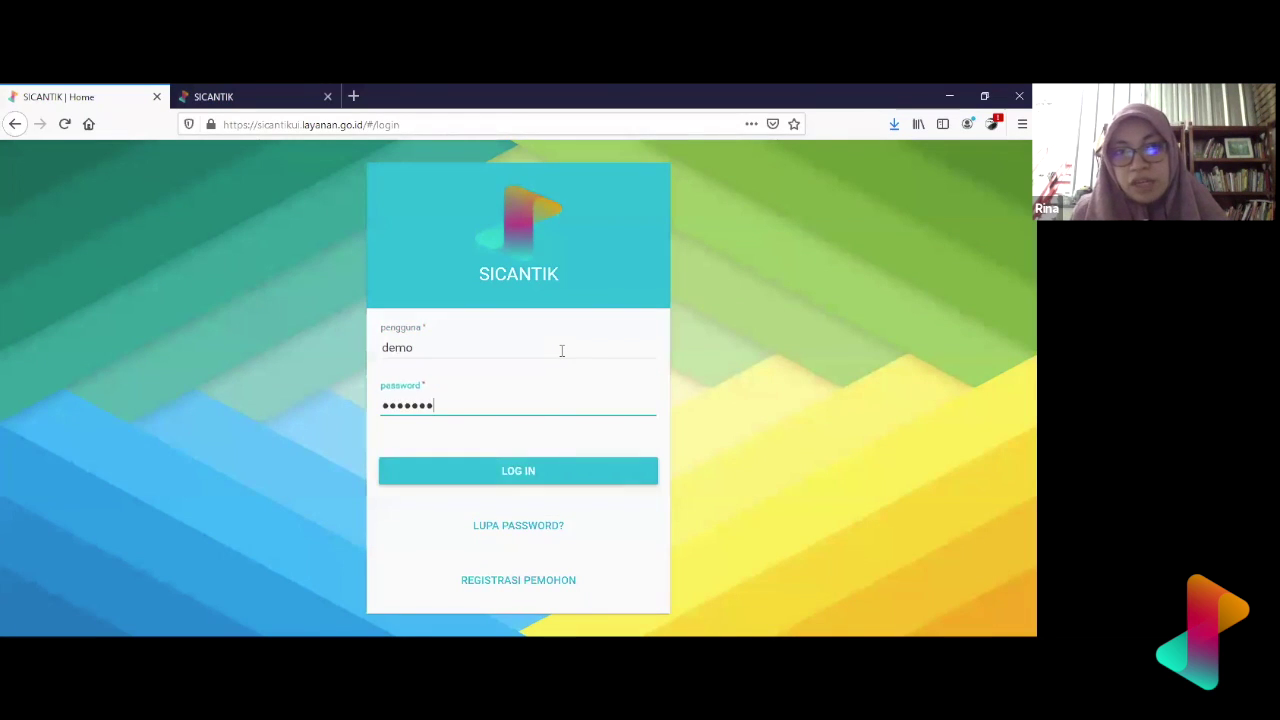
{"action": "key", "text": "Return"}
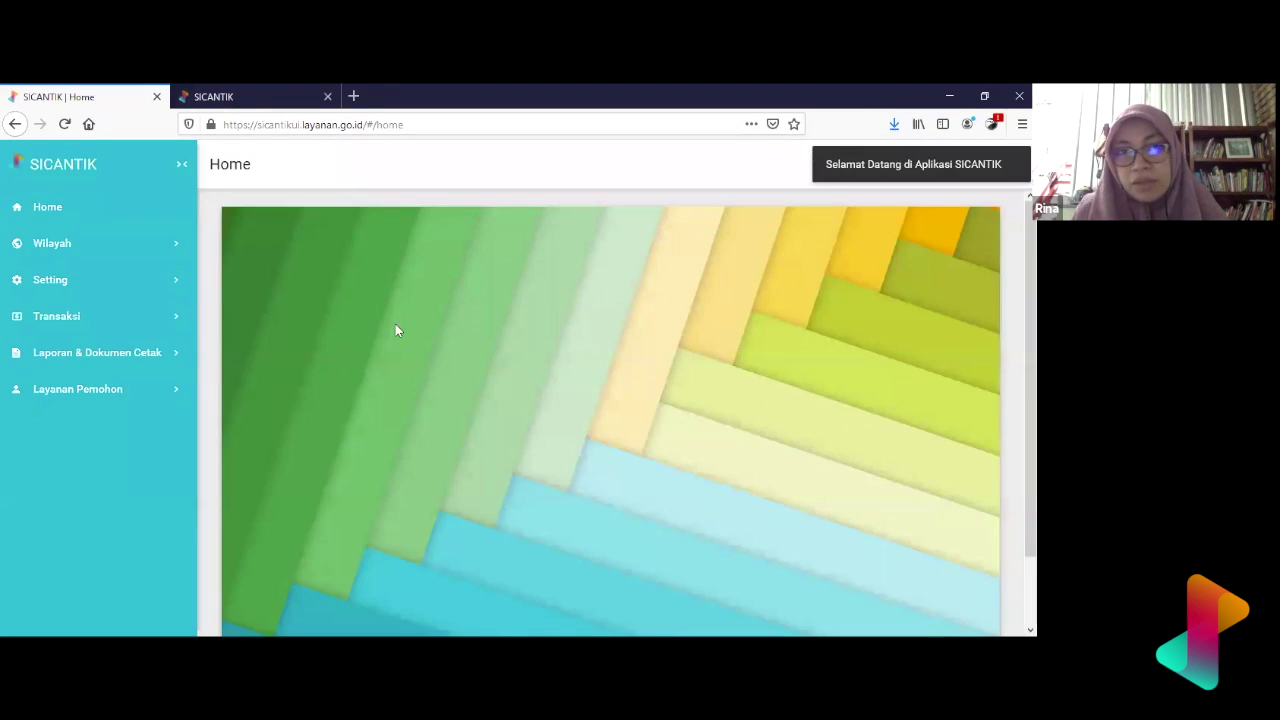
- Open Transaksi > Daftar Izin, showing permits 1–15 of 108353, and scroll the table
{"action": "left_click", "coordinate": [137, 328]}
{"action": "scroll", "coordinate": [95, 480], "scroll_direction": "down", "scroll_amount": 1}
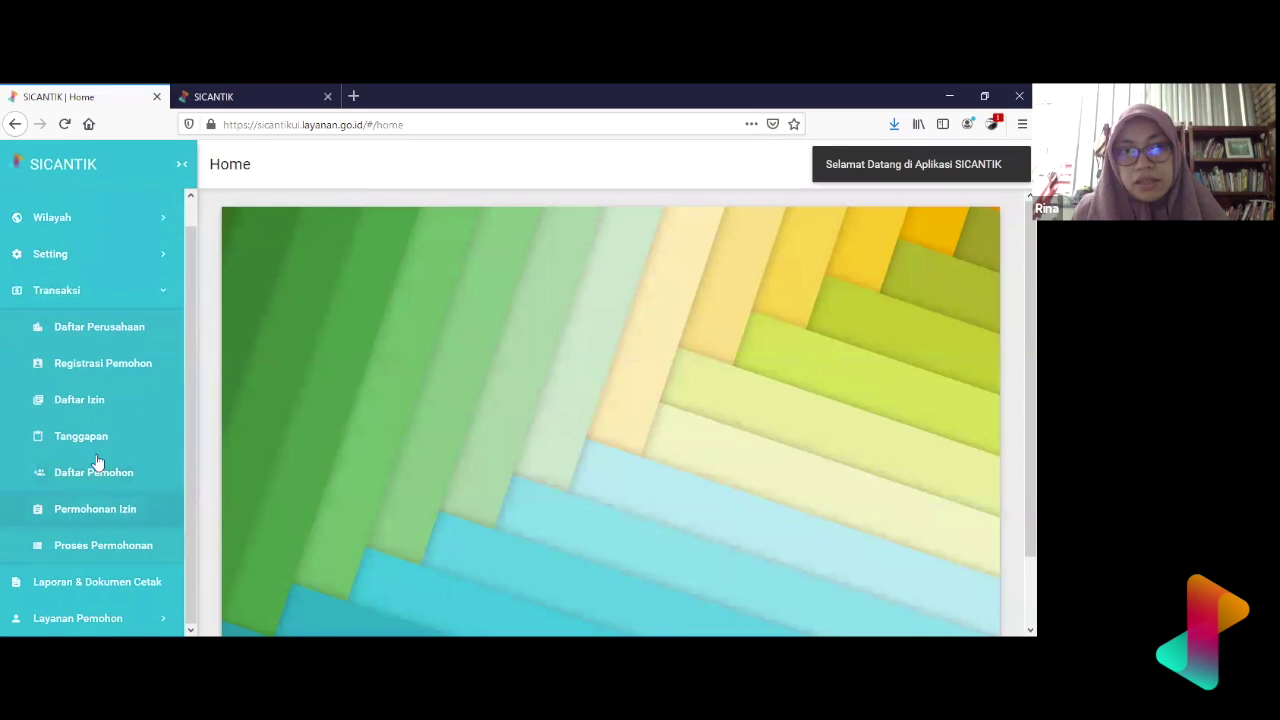
{"action": "left_click", "coordinate": [100, 403]}
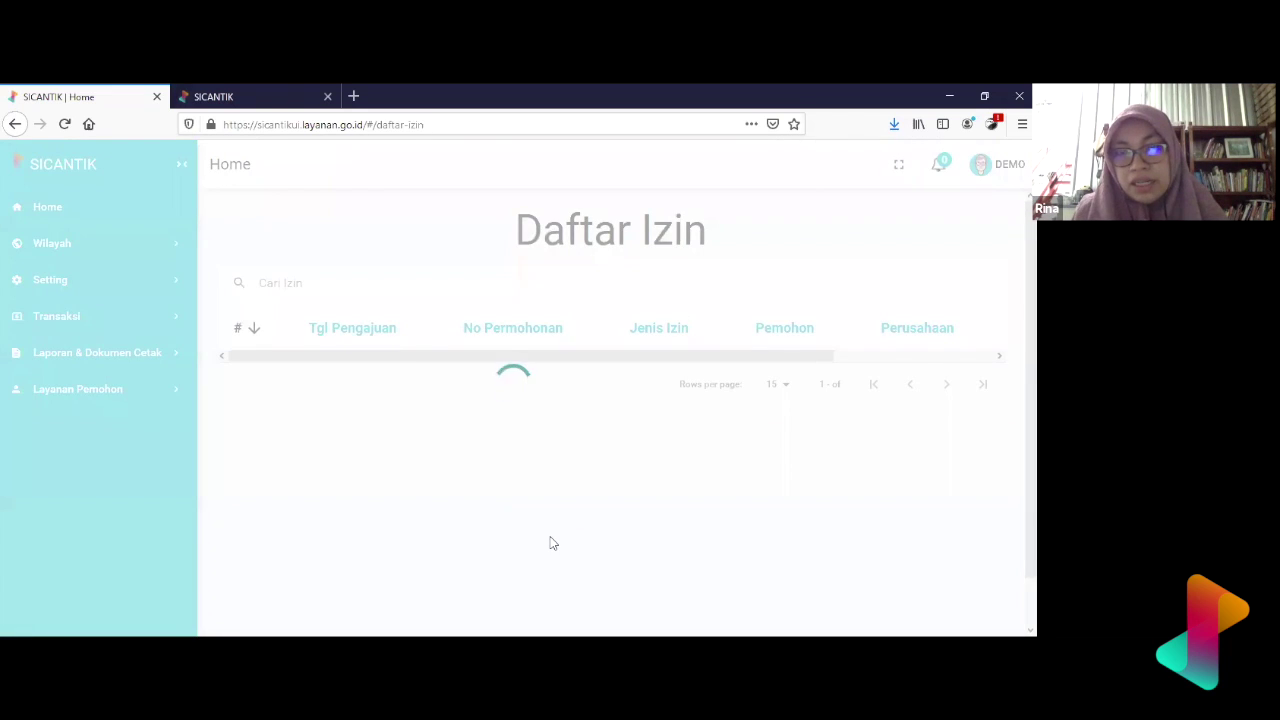
{"action": "scroll", "coordinate": [550, 543], "scroll_direction": "down", "scroll_amount": 5}
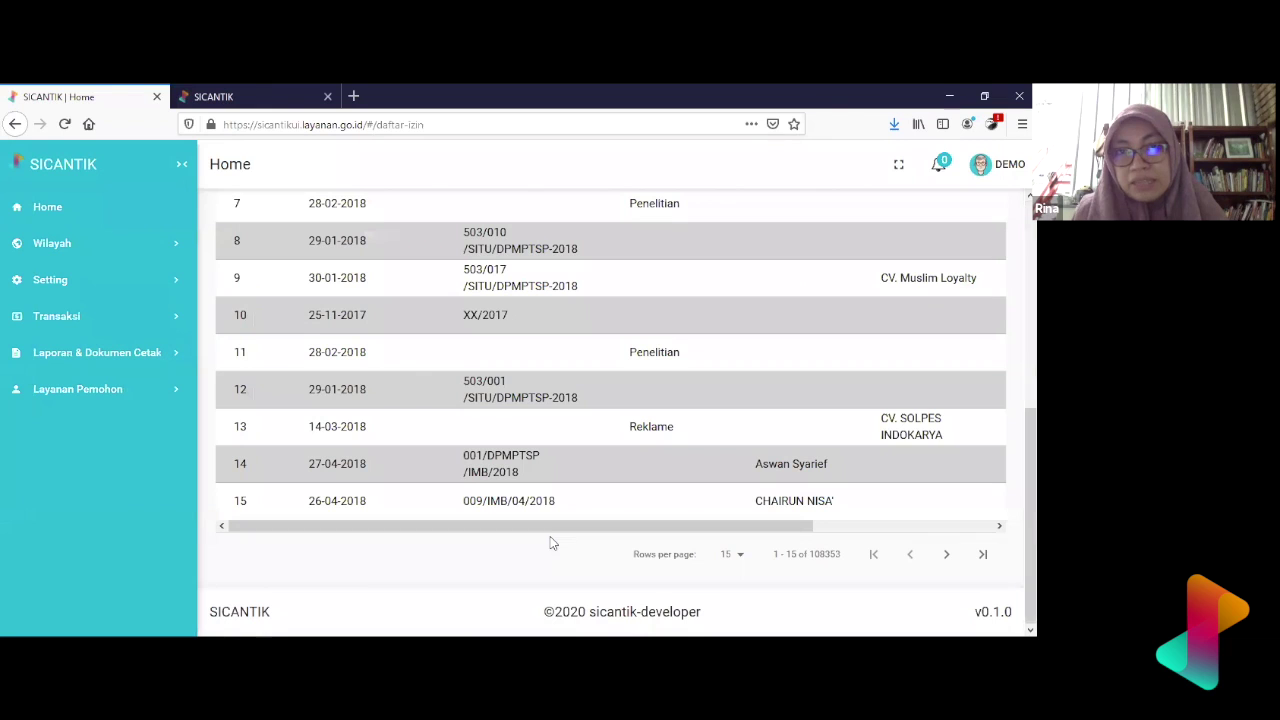
{"action": "left_click", "coordinate": [157, 329]}
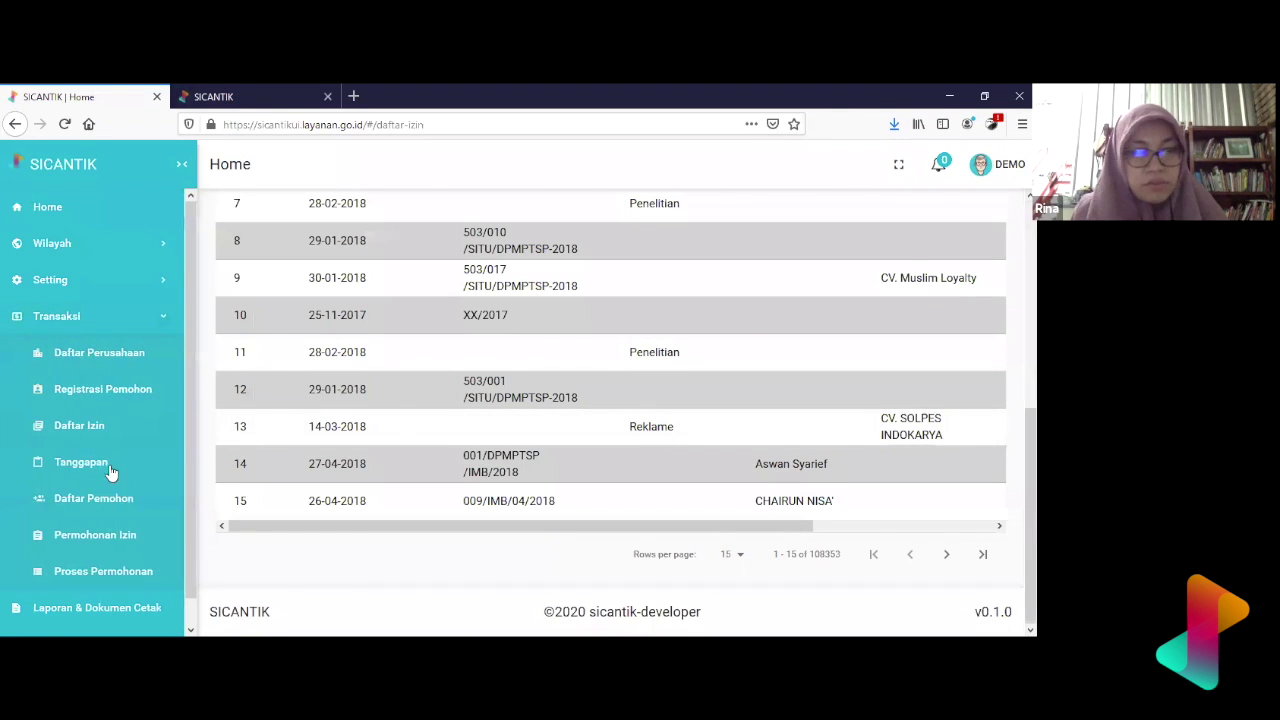
- Open Daftar Pemohon to show the unfiltered Profile Pemohon list with KTP identities
{"action": "left_click", "coordinate": [108, 497]}
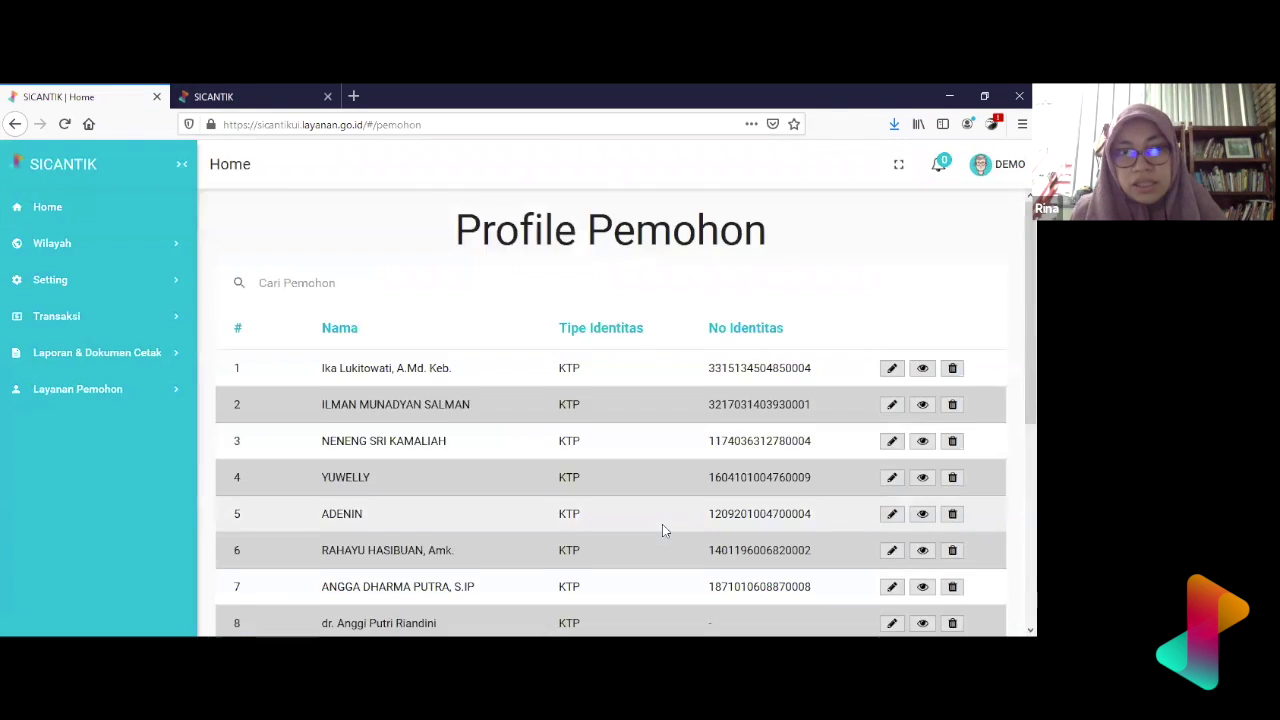
{"action": "scroll", "coordinate": [662, 530], "scroll_direction": "down", "scroll_amount": 4}
{"action": "scroll", "coordinate": [662, 530], "scroll_direction": "up", "scroll_amount": 5}
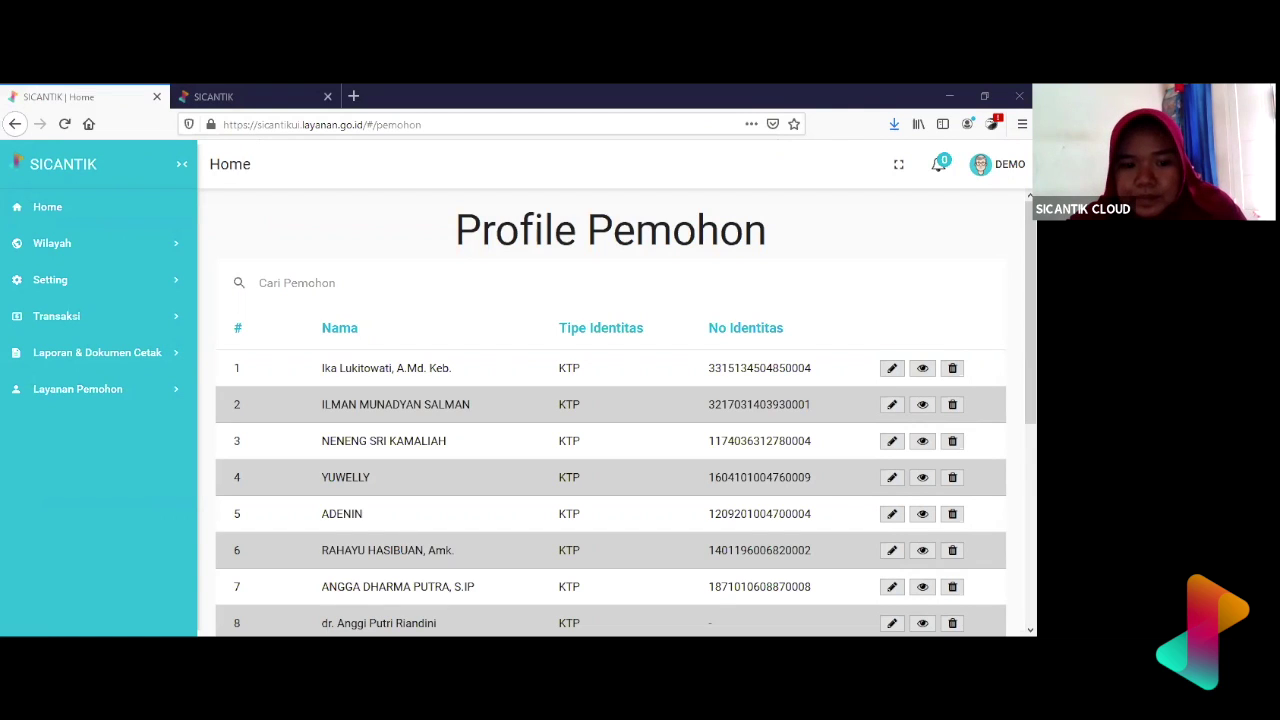
{"action": "left_click", "coordinate": [706, 370]}
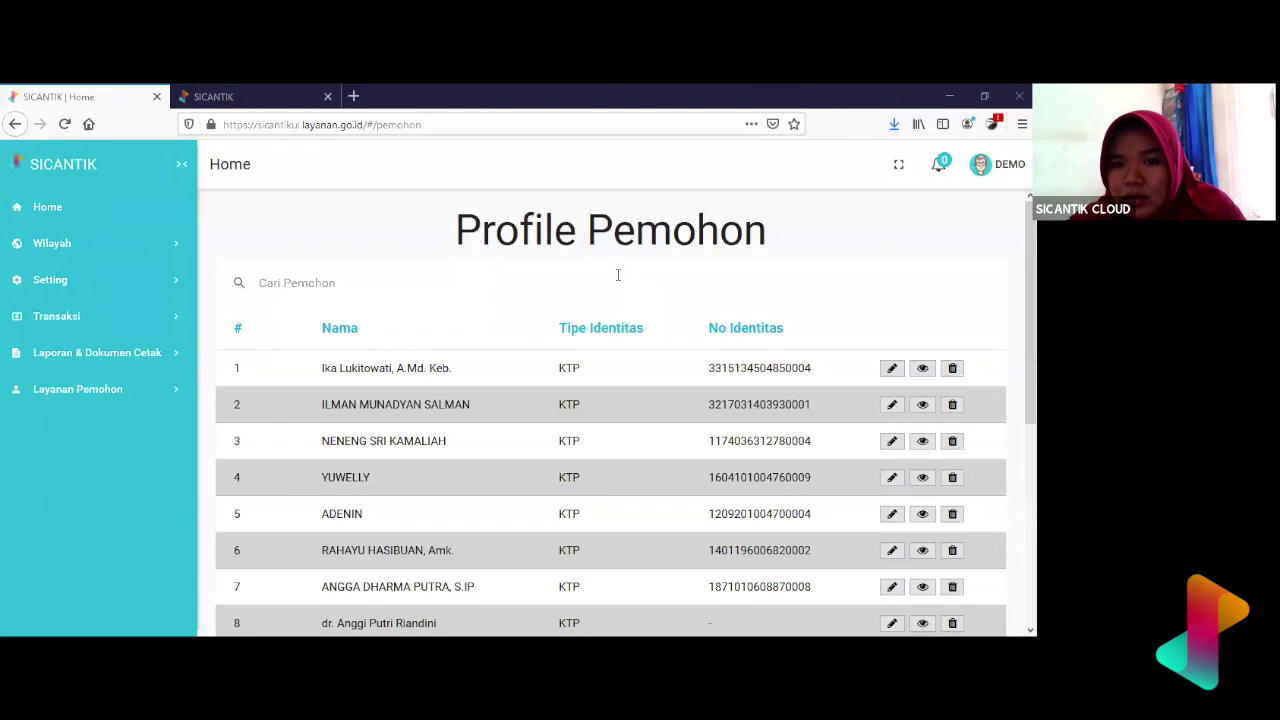
- Select the words 'Profile' and 'Pemohon' in the page heading, then clear the selection
{"action": "double_click", "coordinate": [630, 232]}
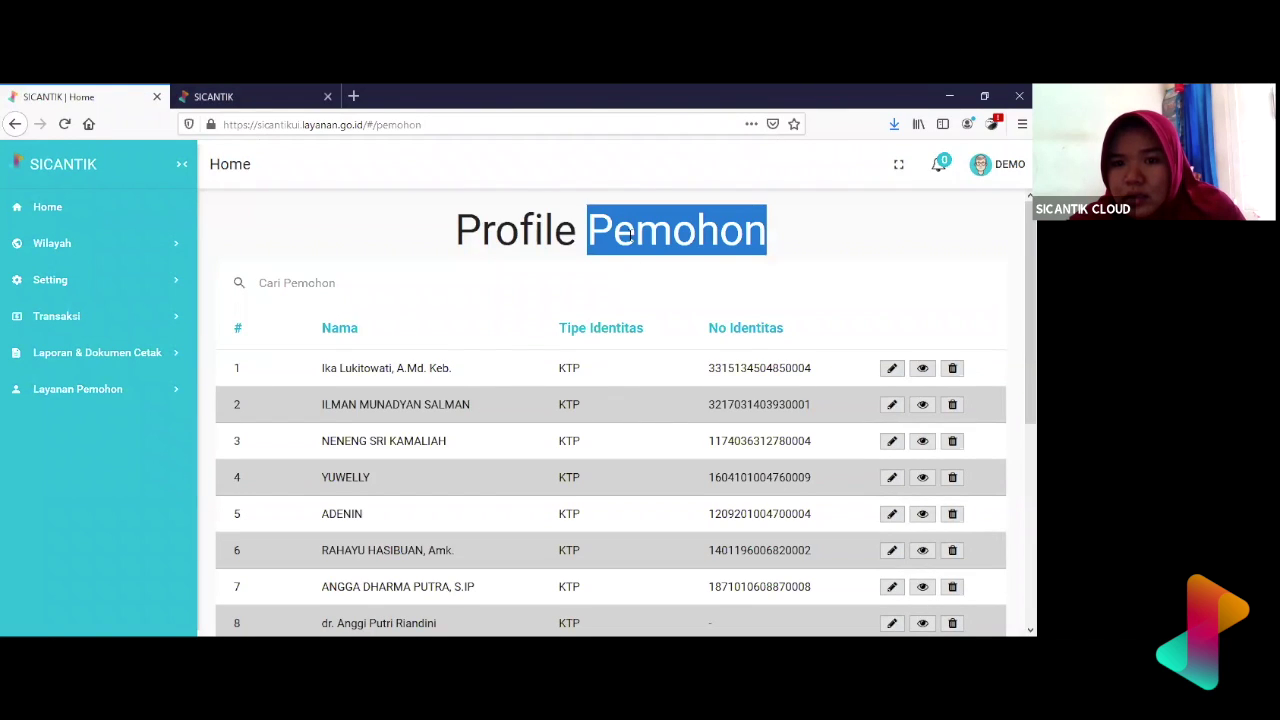
{"action": "double_click", "coordinate": [519, 231]}
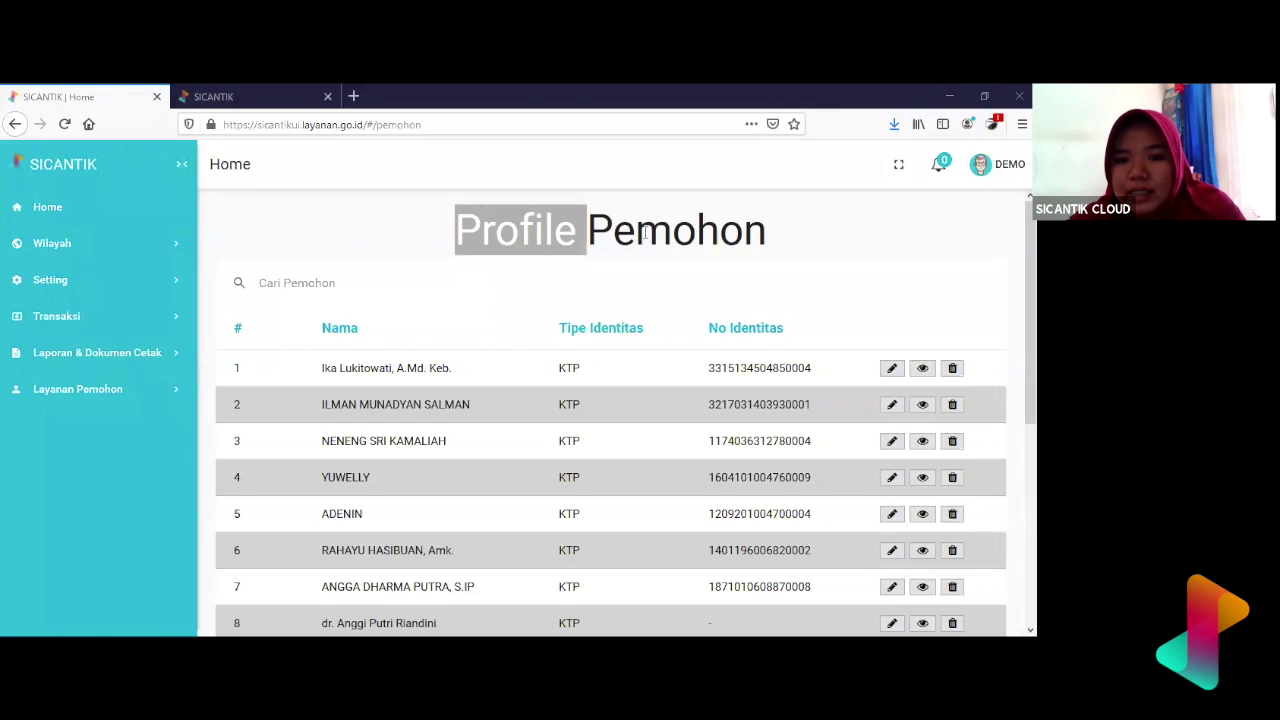
{"action": "double_click", "coordinate": [645, 232]}
{"action": "double_click", "coordinate": [548, 237]}
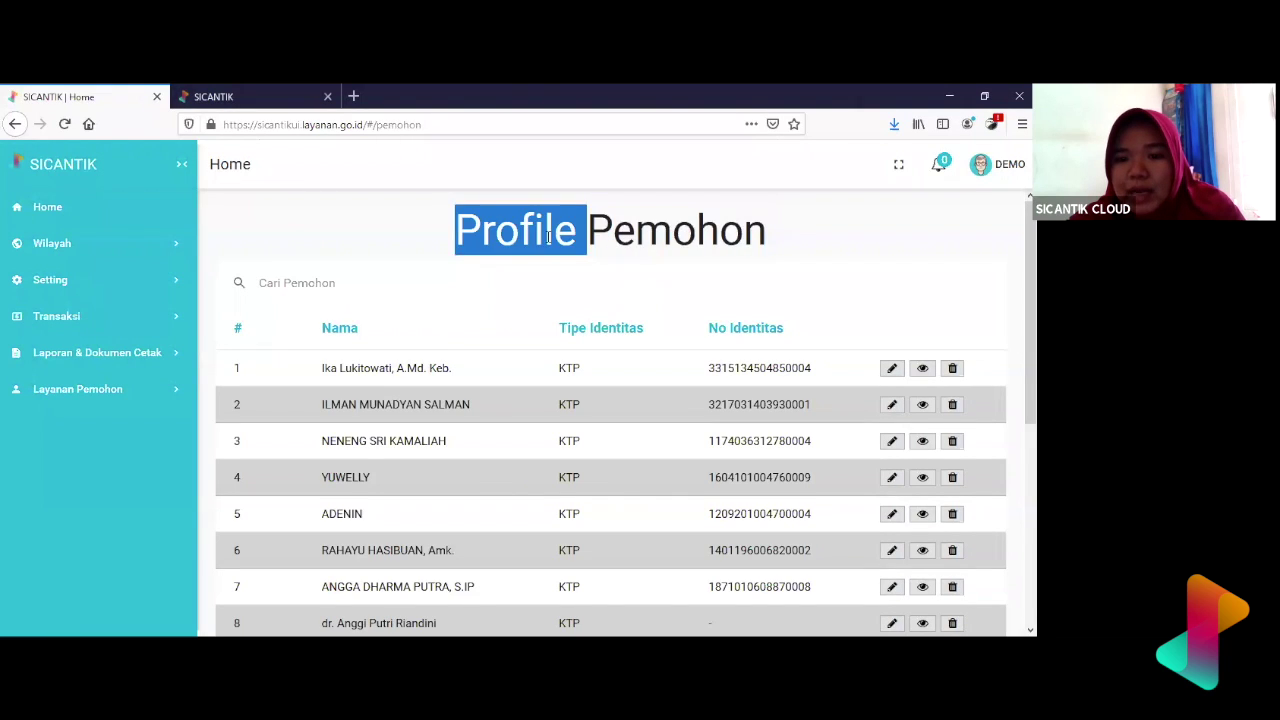
{"action": "double_click", "coordinate": [625, 237]}
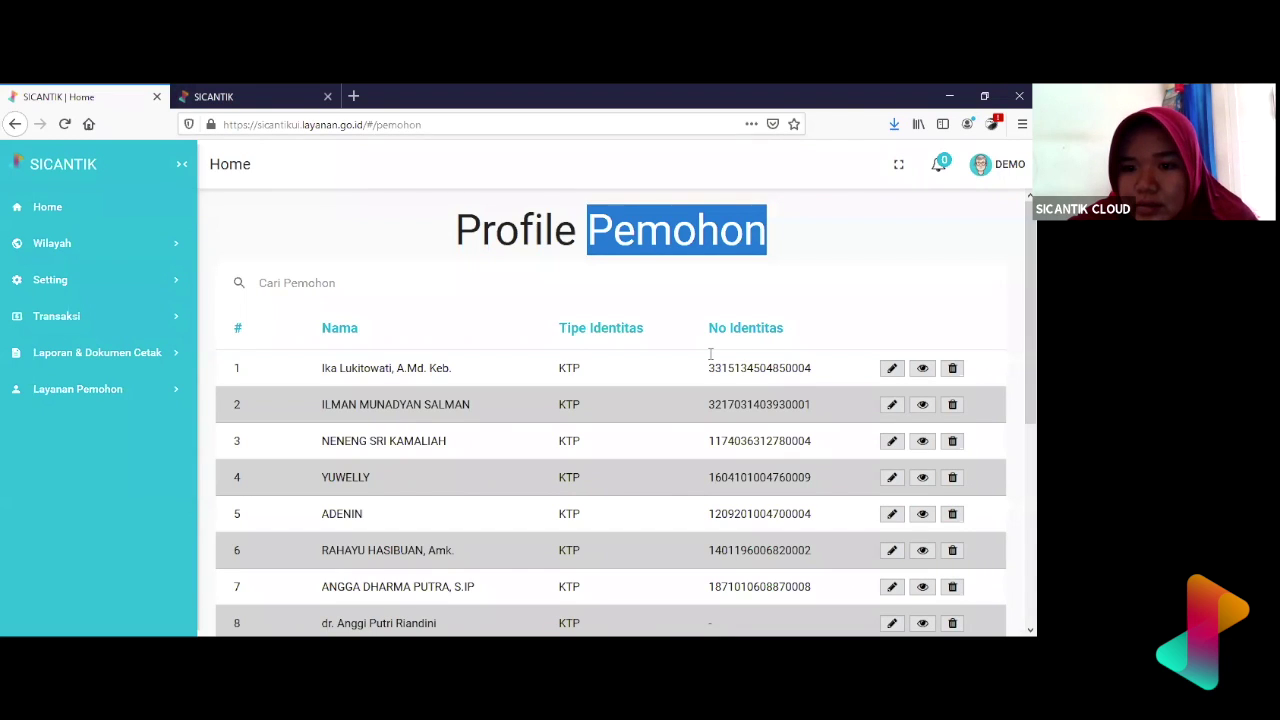
{"action": "left_click", "coordinate": [606, 343]}
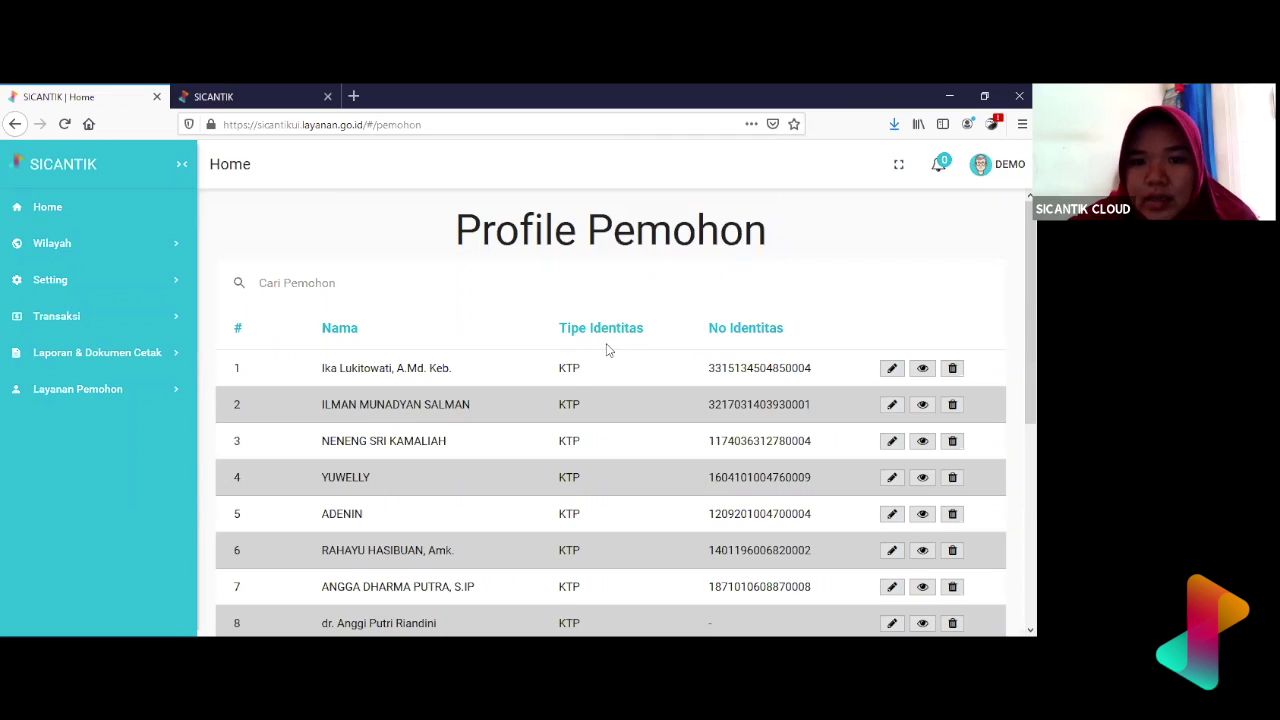
- Return to Transaksi > Daftar Izin, now listing 1–15 of 108357 permits
{"action": "scroll", "coordinate": [606, 343], "scroll_direction": "down", "scroll_amount": 4}
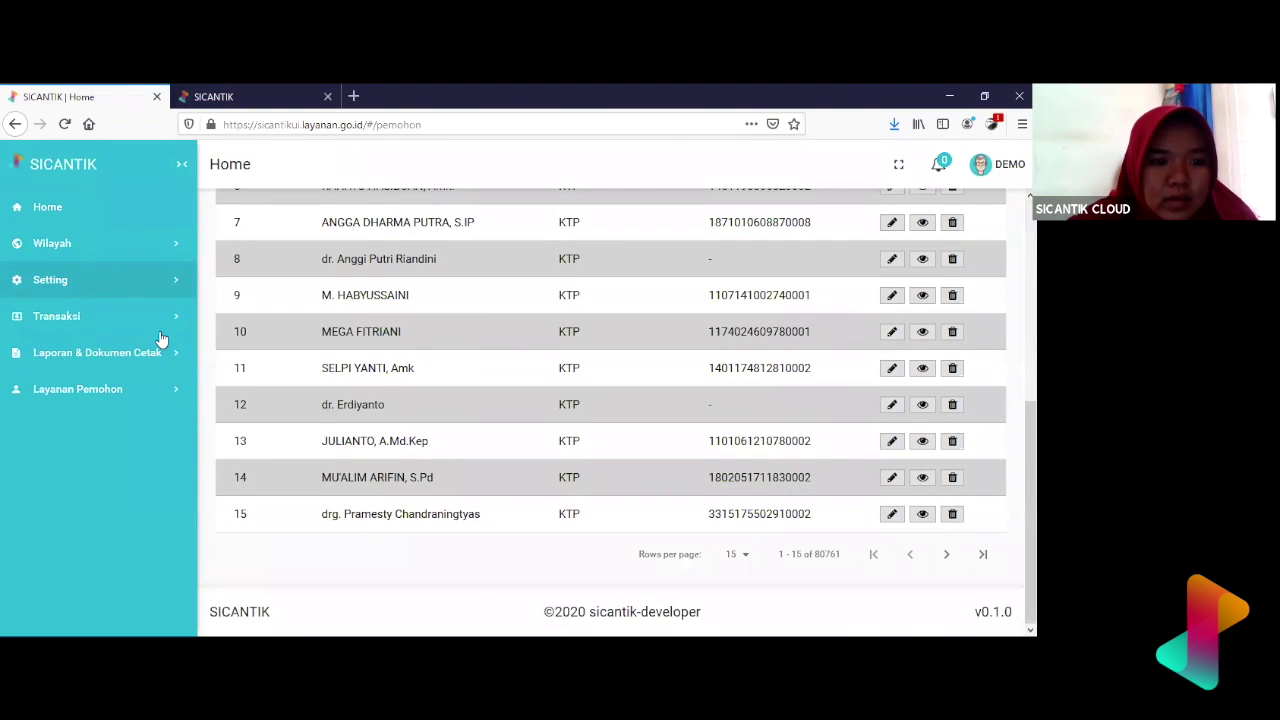
{"action": "left_click", "coordinate": [163, 330]}
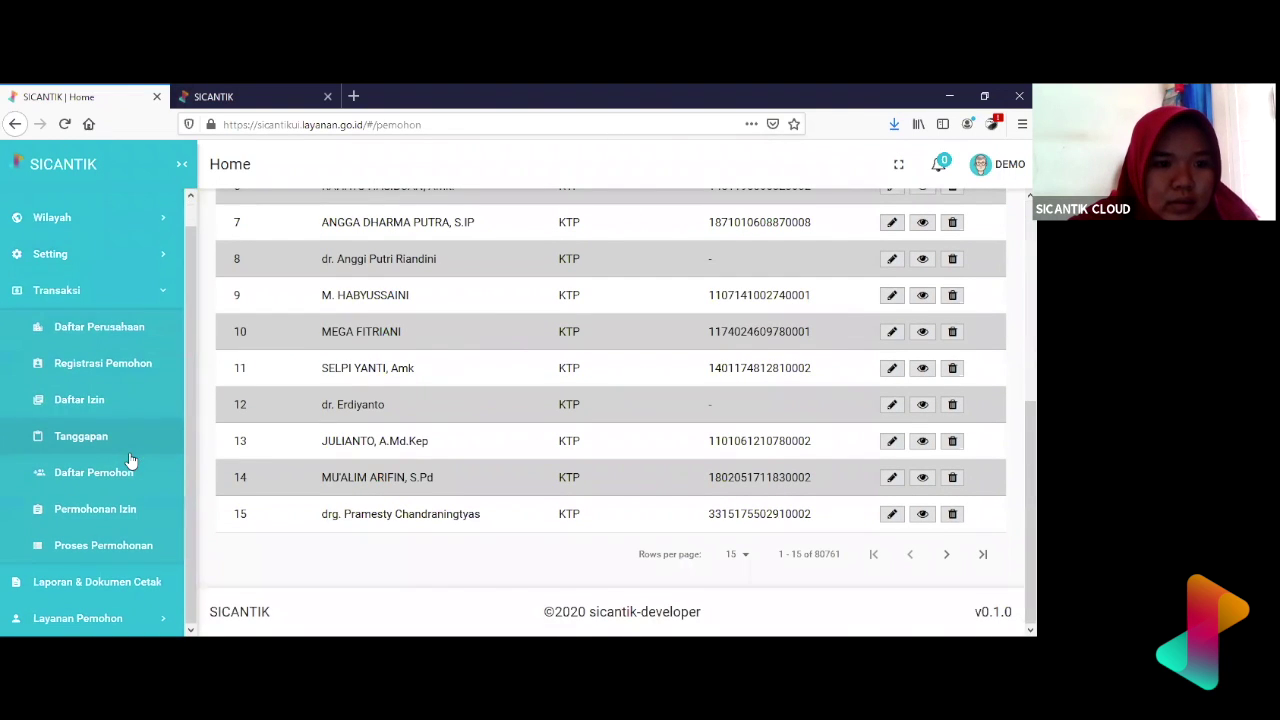
{"action": "left_click", "coordinate": [126, 405]}
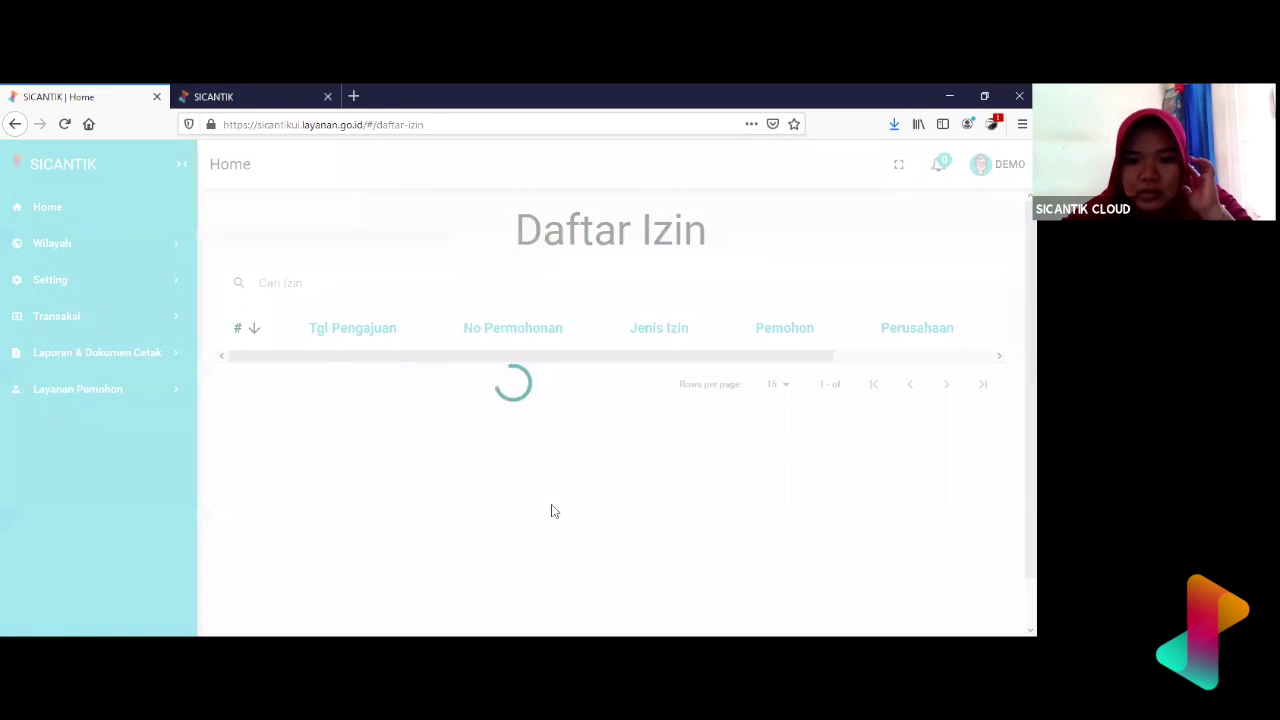
{"action": "scroll", "coordinate": [555, 511], "scroll_direction": "down", "scroll_amount": 5}
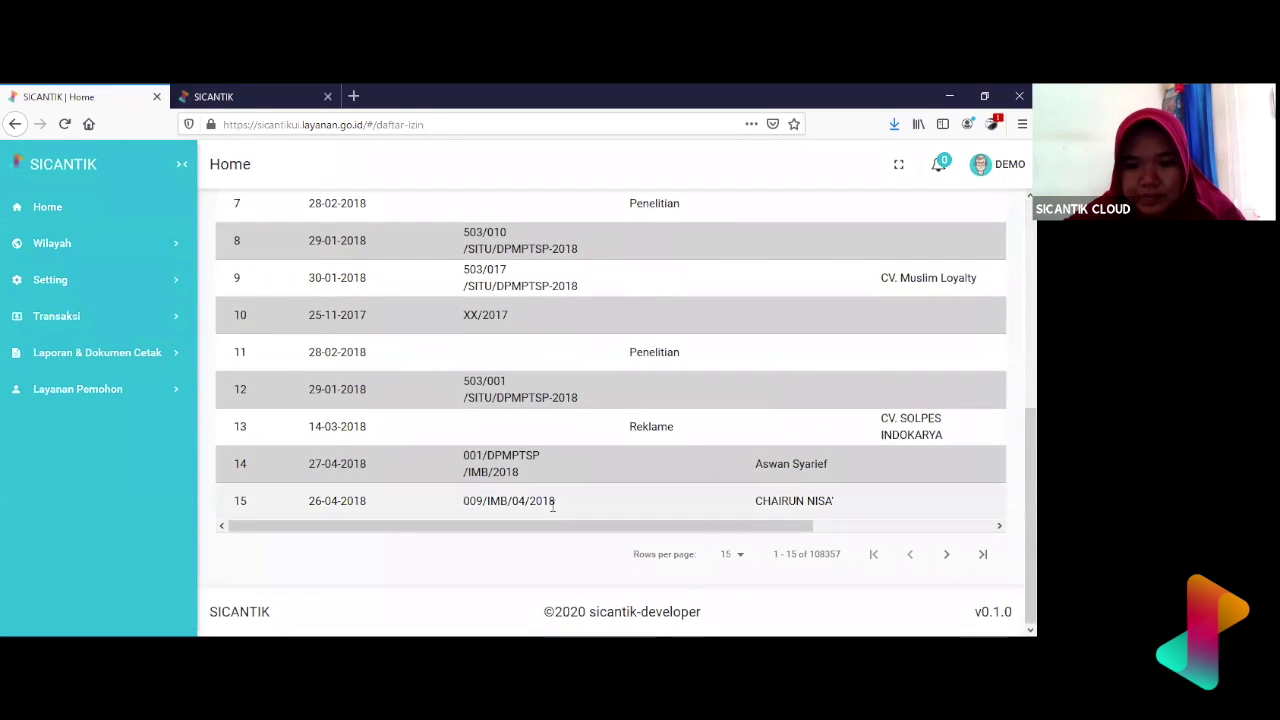